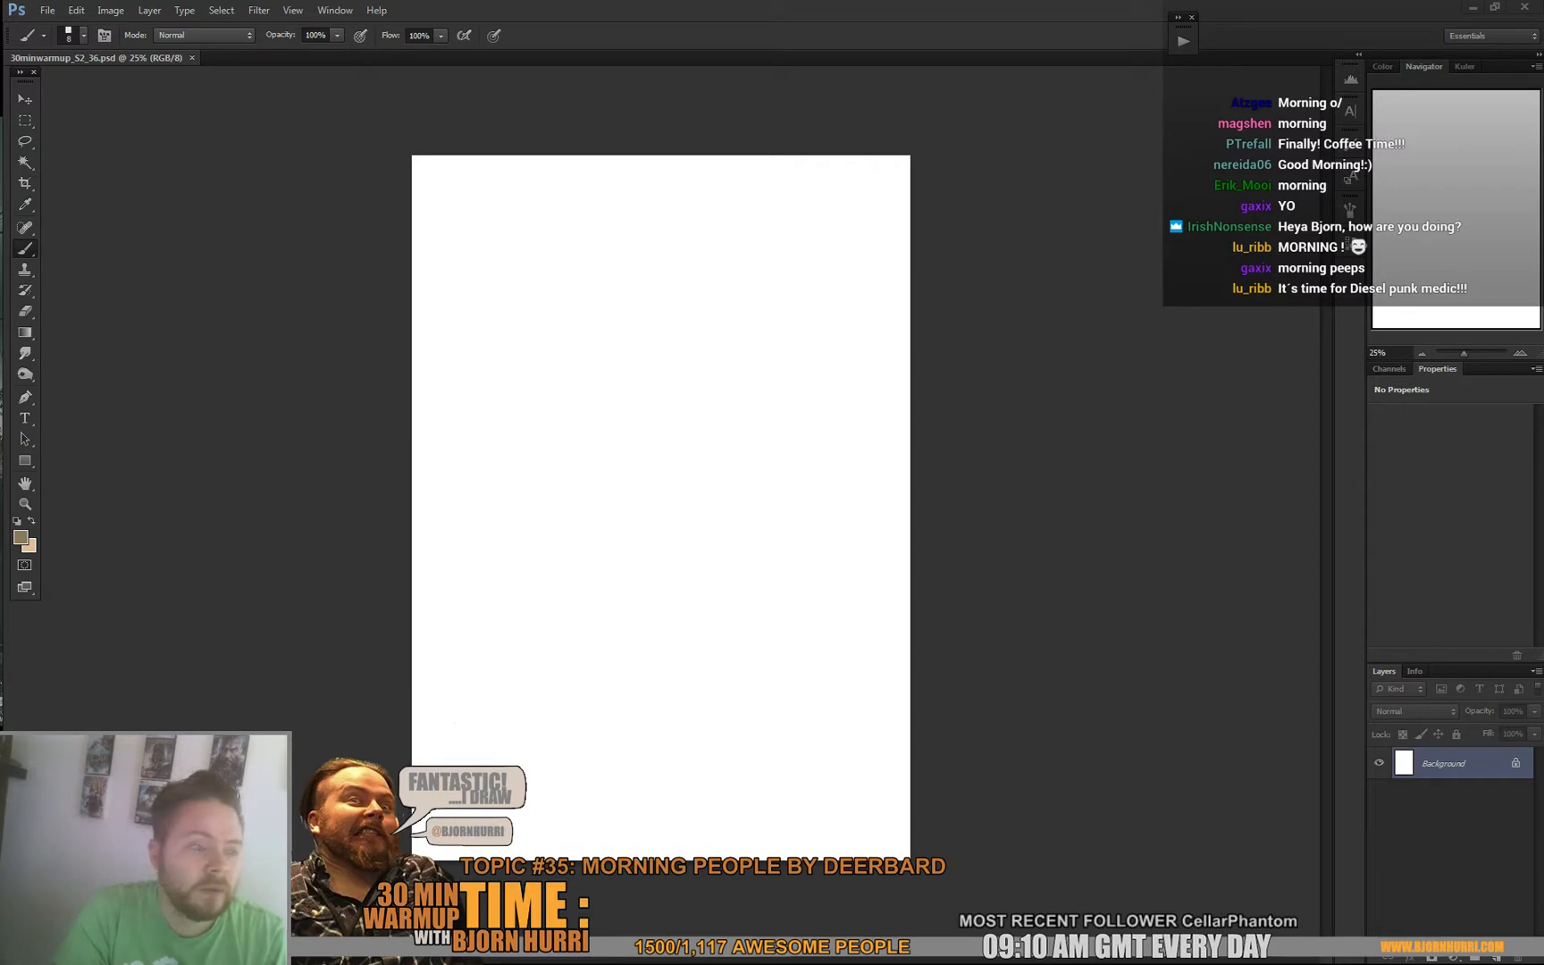
Open the reference paintings challenge_Villain_01.psd and challenge_Villain_02.psd together from the Sketches folder.
{"action": "key", "text": "ctrl+o"}
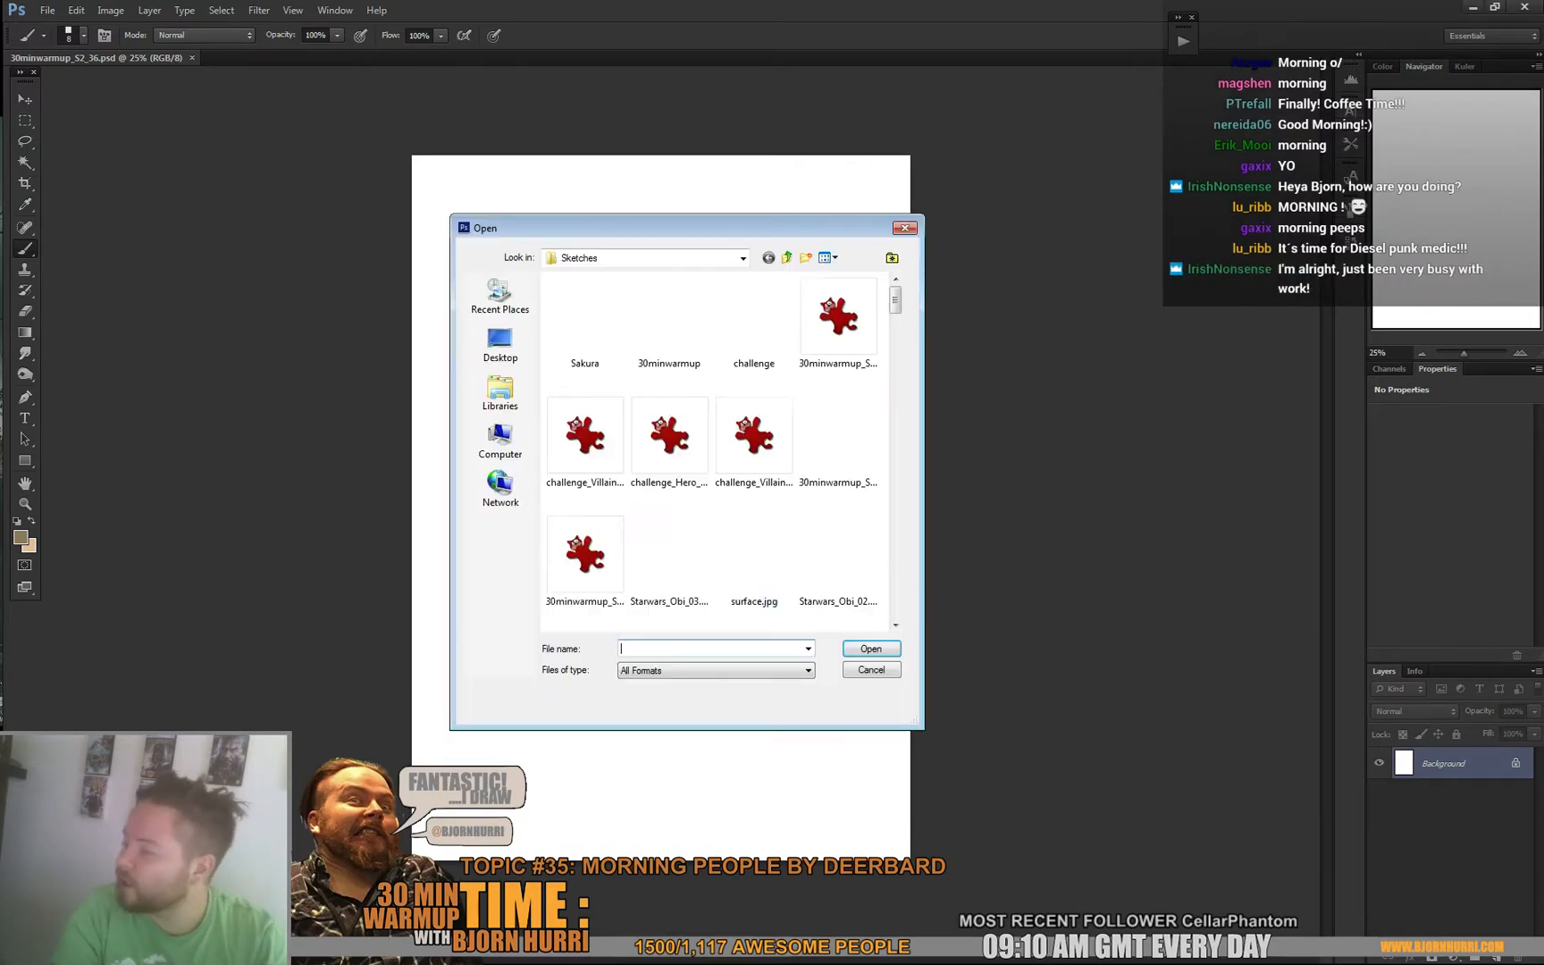
{"action": "left_click", "coordinate": [753, 447]}
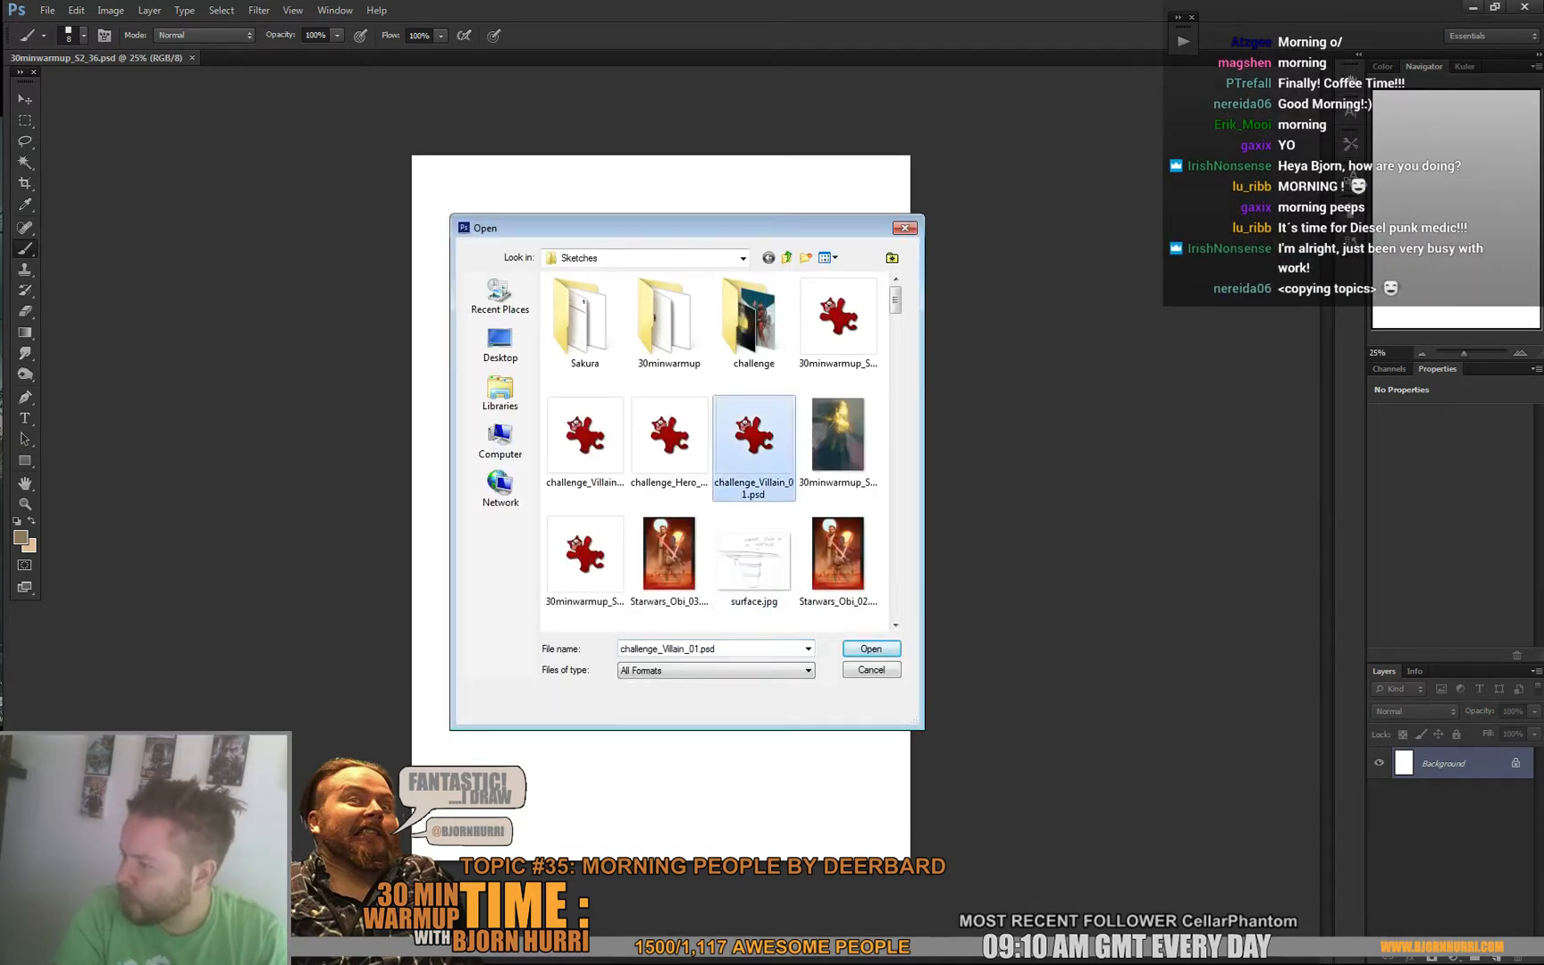
{"action": "left_click", "coordinate": [585, 437], "text": "ctrl"}
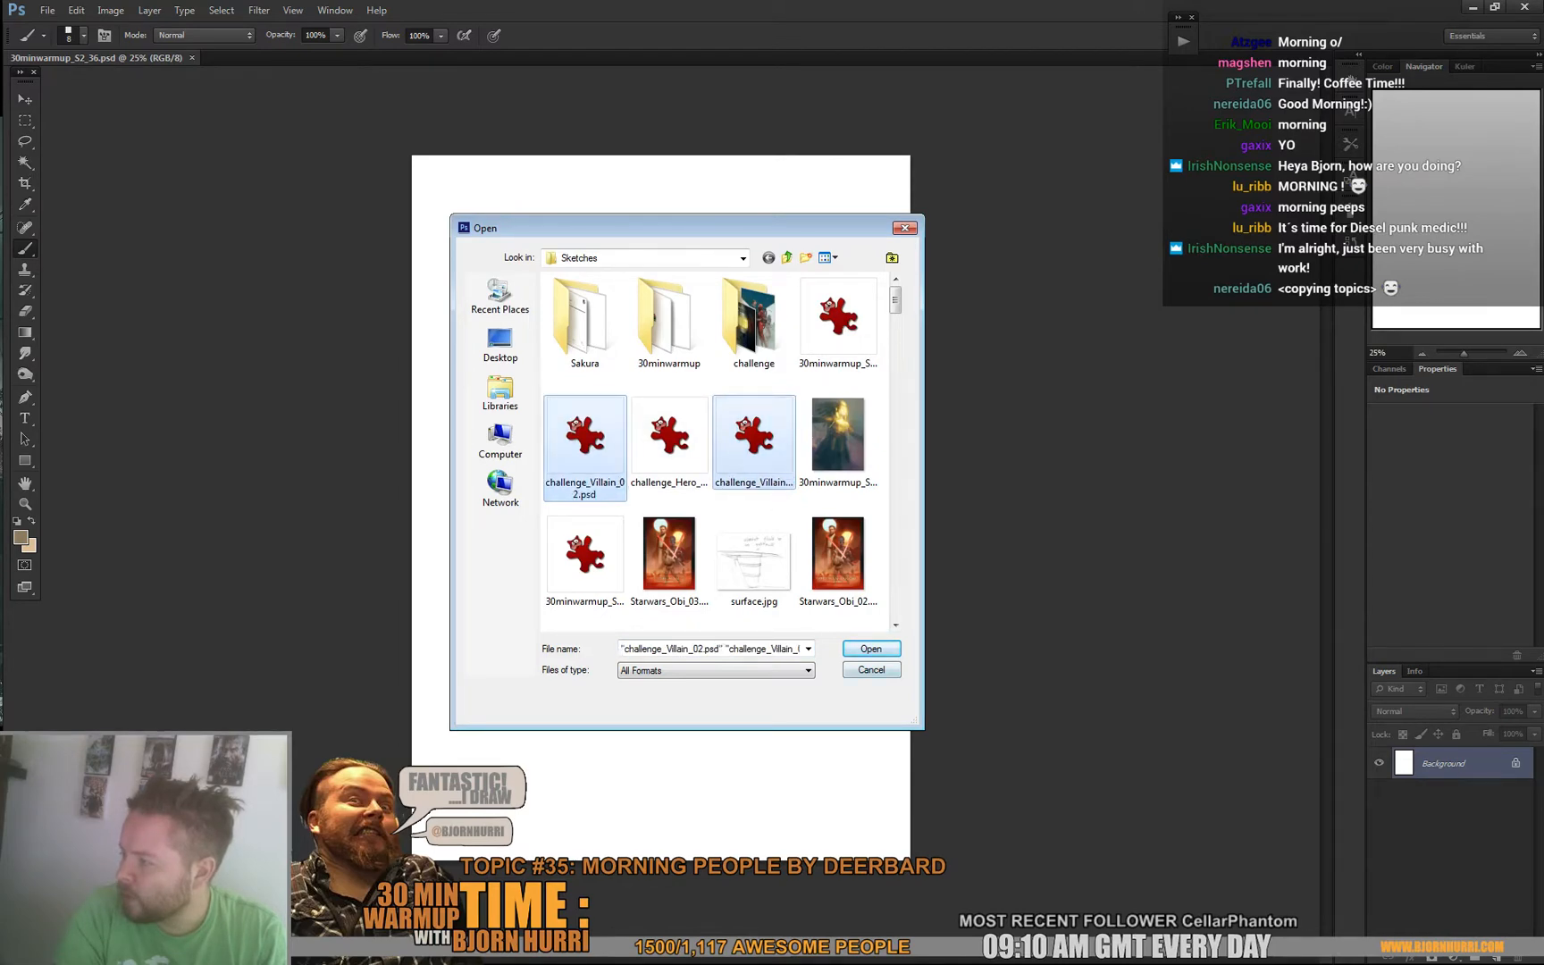
{"action": "left_click", "coordinate": [871, 650]}
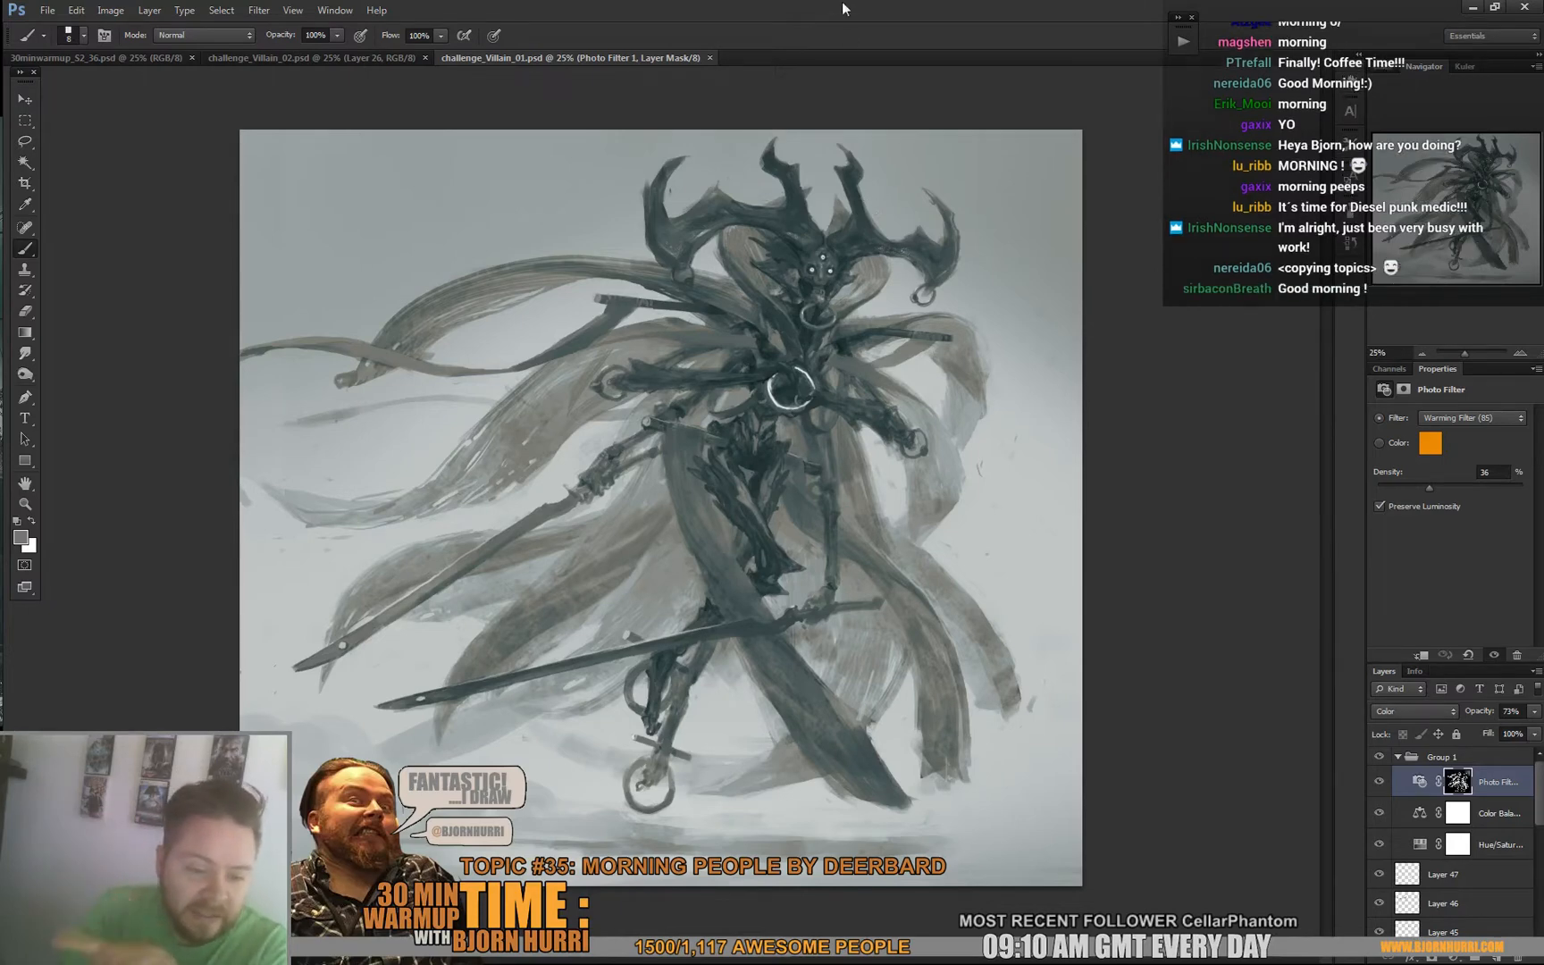
View the challenge_Villain_02 sketch with Layer 22 shown and hidden, and close both villain files without saving.
{"action": "left_click", "coordinate": [330, 51]}
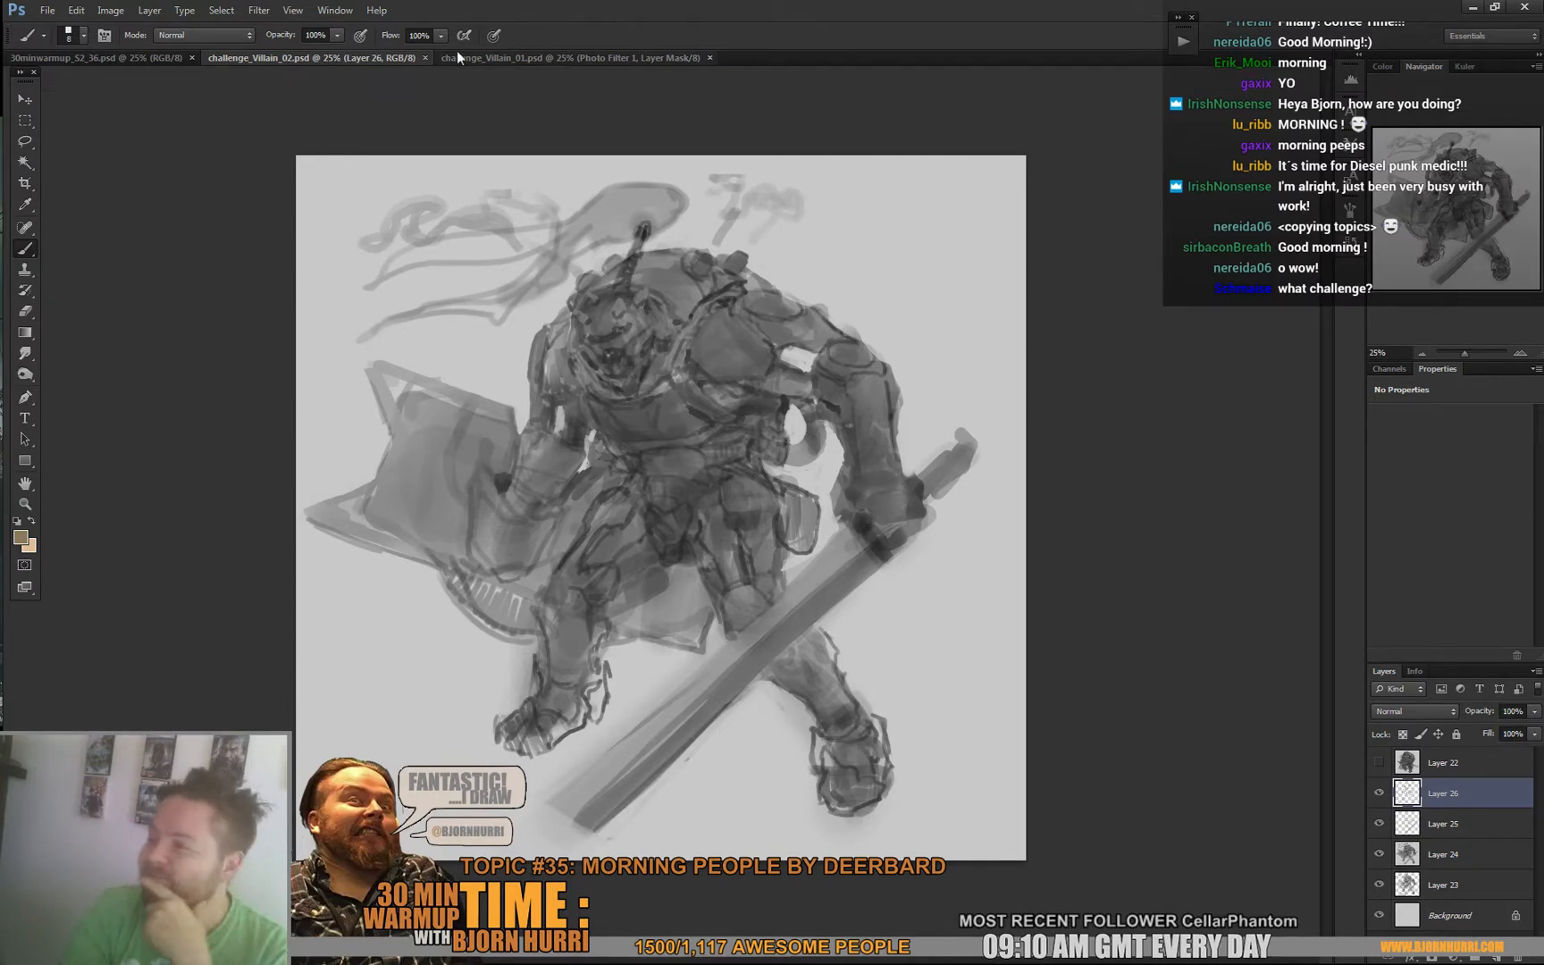
{"action": "left_click", "coordinate": [1379, 764]}
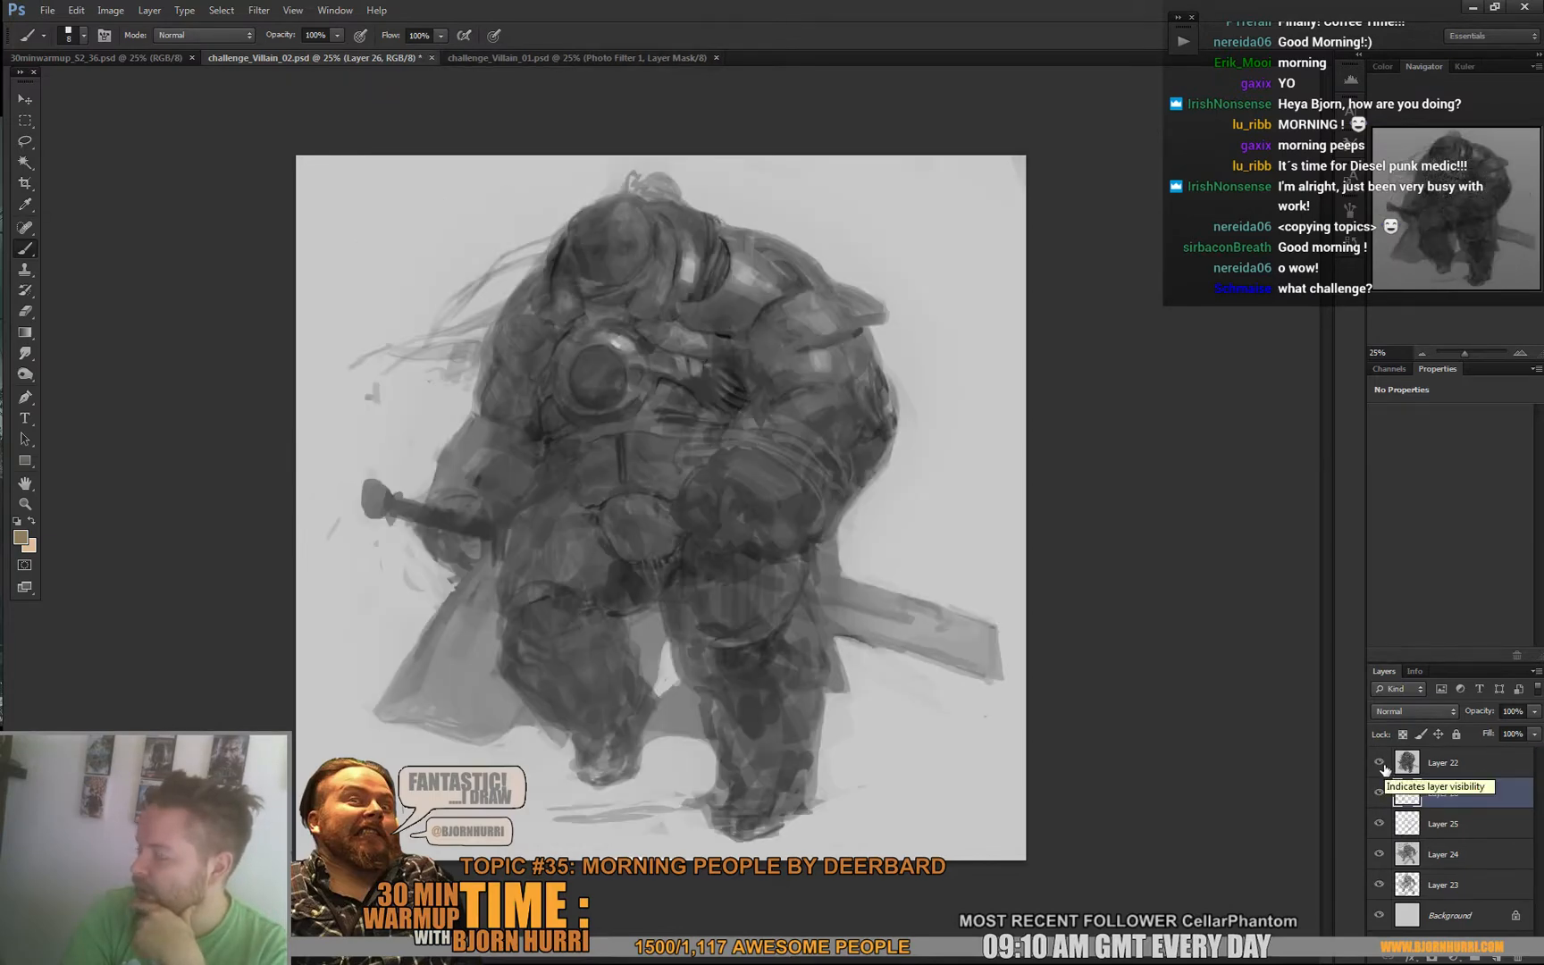
{"action": "left_click", "coordinate": [1380, 764]}
{"action": "left_click", "coordinate": [431, 57]}
{"action": "left_click", "coordinate": [743, 363]}
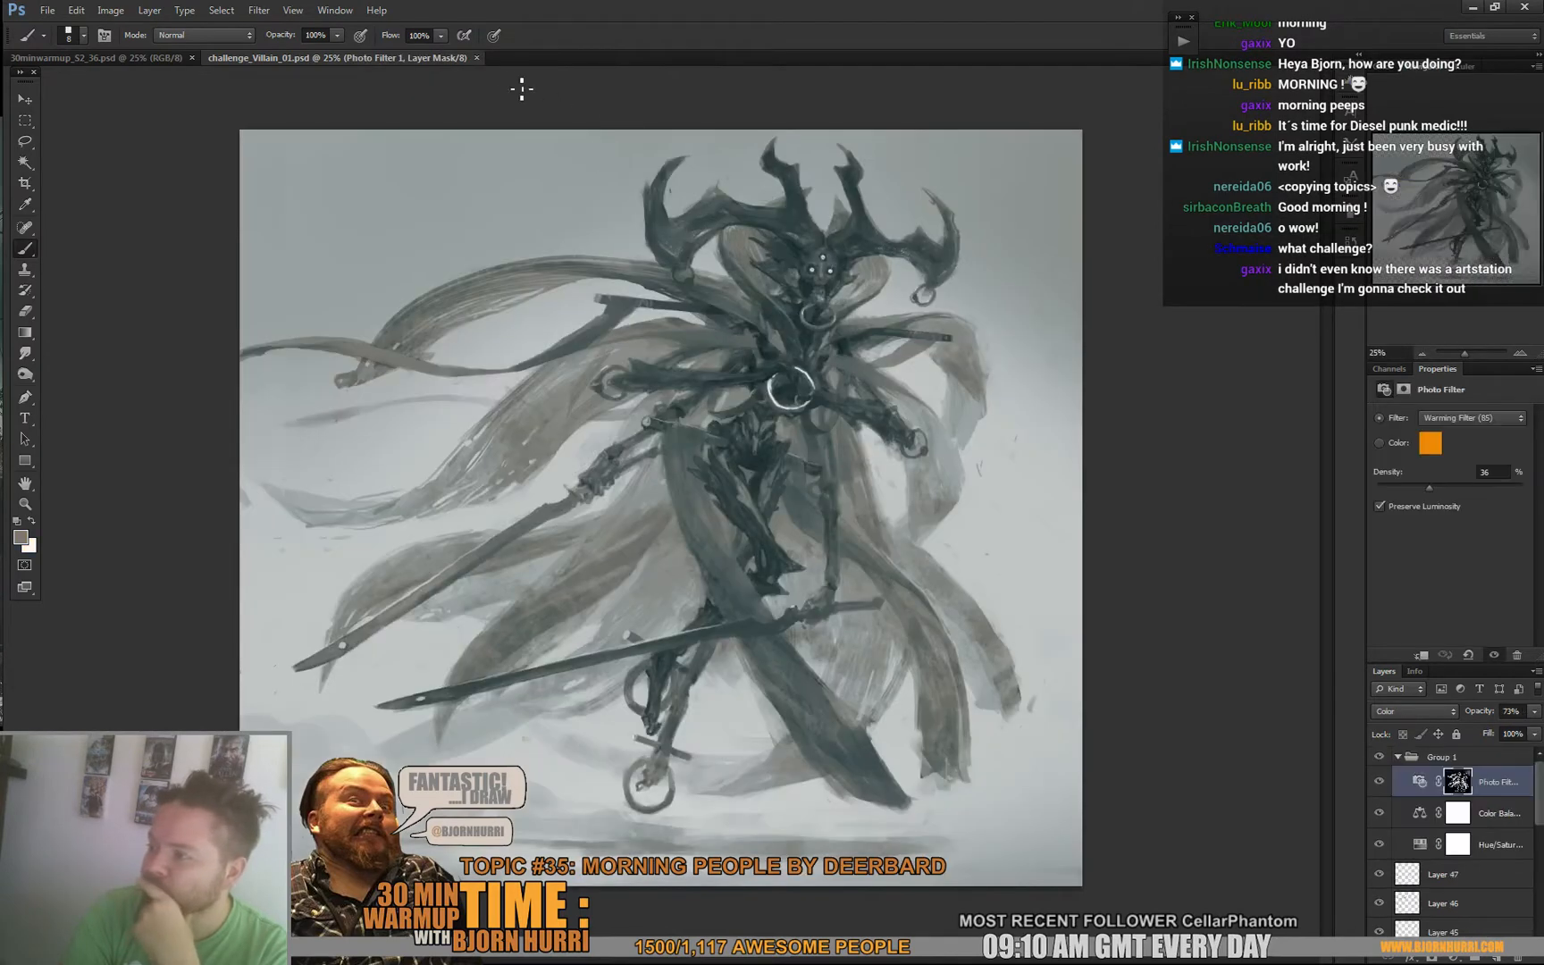
{"action": "left_click", "coordinate": [476, 57]}
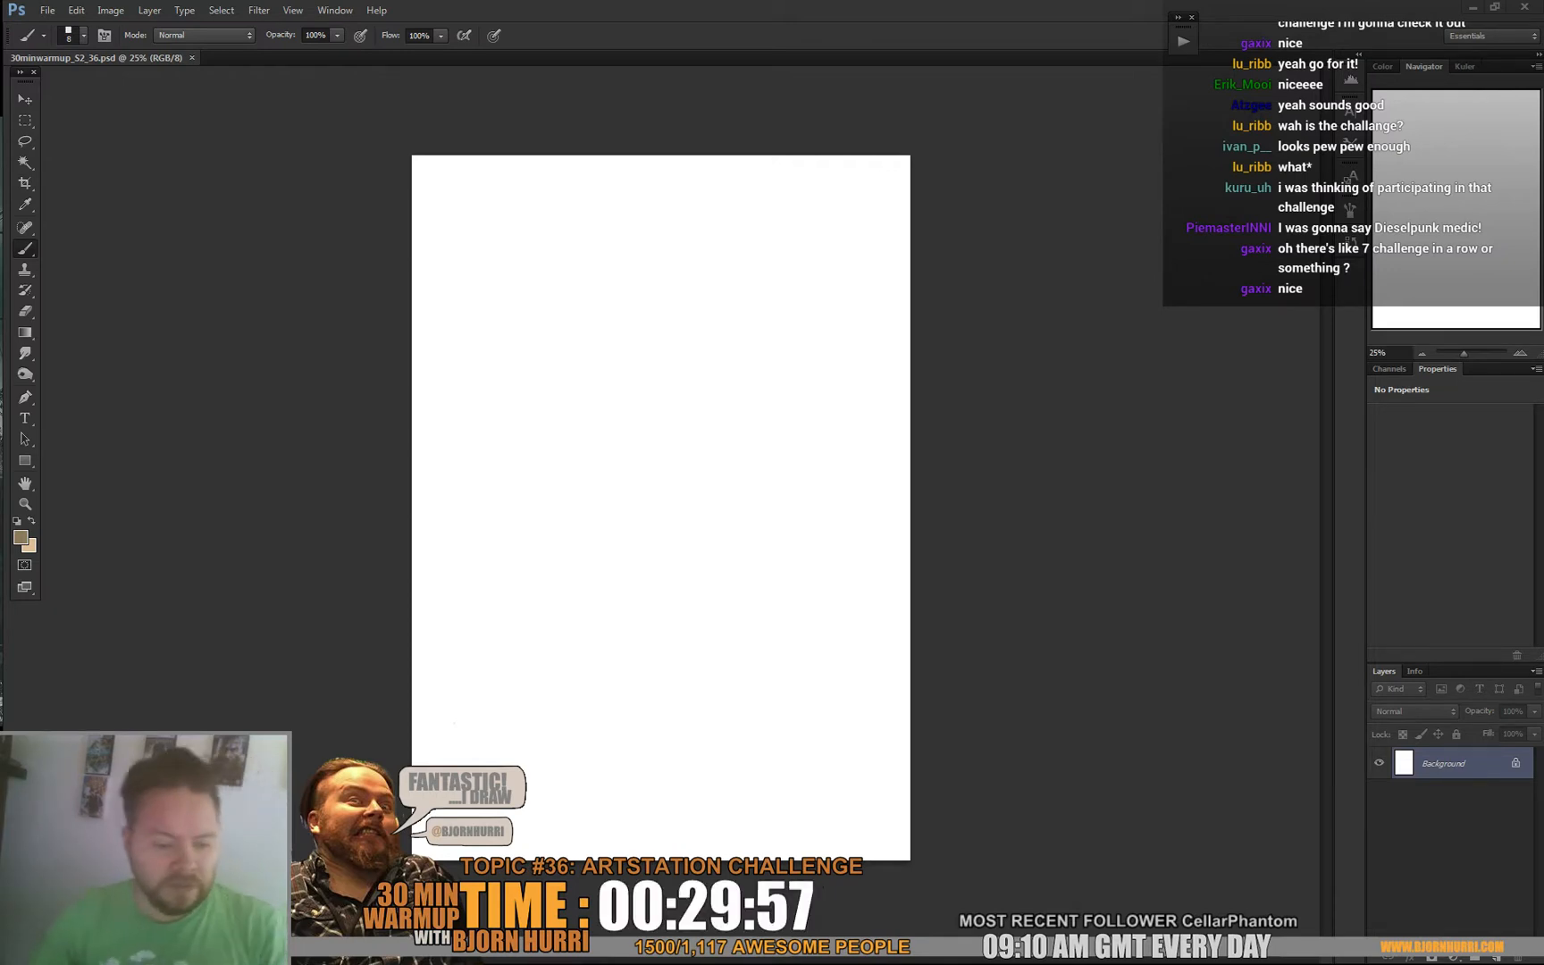
Reset the colours to black and white and rough in the figure's hood, shoulders and body outline with a 143 px brush.
{"action": "key", "text": "d"}
{"action": "right_click", "coordinate": [673, 402]}
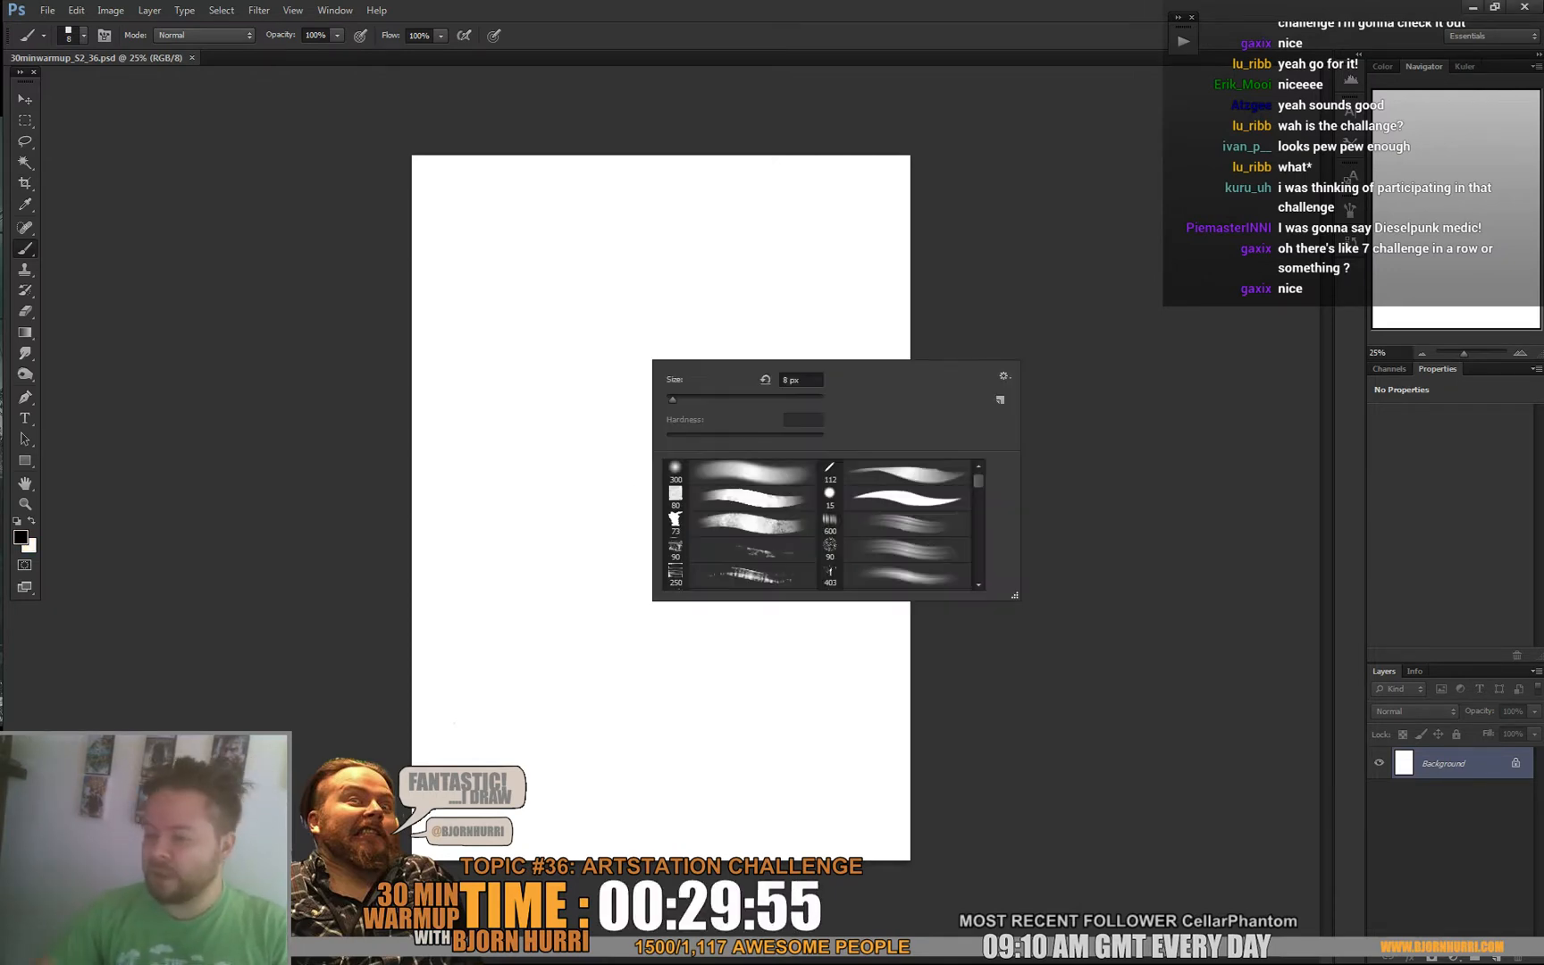
{"action": "left_click_drag", "start_coordinate": [673, 400], "coordinate": [762, 400]}
{"action": "left_click_drag", "start_coordinate": [586, 271], "coordinate": [591, 306]}
{"action": "mouse_move", "coordinate": [601, 242]}
{"action": "left_mouse_down"}
{"action": "mouse_move", "coordinate": [663, 266]}
{"action": "mouse_move", "coordinate": [597, 278]}
{"action": "left_mouse_up"}
{"action": "left_click_drag", "start_coordinate": [581, 206], "coordinate": [642, 180]}
{"action": "mouse_move", "coordinate": [671, 241]}
{"action": "left_mouse_down"}
{"action": "mouse_move", "coordinate": [640, 249]}
{"action": "mouse_move", "coordinate": [637, 297]}
{"action": "mouse_move", "coordinate": [654, 279]}
{"action": "mouse_move", "coordinate": [733, 280]}
{"action": "mouse_move", "coordinate": [626, 306]}
{"action": "mouse_move", "coordinate": [632, 345]}
{"action": "mouse_move", "coordinate": [614, 349]}
{"action": "mouse_move", "coordinate": [630, 328]}
{"action": "mouse_move", "coordinate": [581, 290]}
{"action": "mouse_move", "coordinate": [619, 340]}
{"action": "mouse_move", "coordinate": [568, 331]}
{"action": "mouse_move", "coordinate": [561, 442]}
{"action": "mouse_move", "coordinate": [527, 557]}
{"action": "mouse_move", "coordinate": [527, 616]}
{"action": "left_mouse_up"}
{"action": "left_click_drag", "start_coordinate": [659, 635], "coordinate": [609, 650]}
{"action": "left_click_drag", "start_coordinate": [740, 349], "coordinate": [755, 540]}
{"action": "mouse_move", "coordinate": [741, 348]}
{"action": "left_mouse_down"}
{"action": "mouse_move", "coordinate": [783, 394]}
{"action": "mouse_move", "coordinate": [836, 528]}
{"action": "left_mouse_up"}
{"action": "left_click_drag", "start_coordinate": [812, 350], "coordinate": [844, 420]}
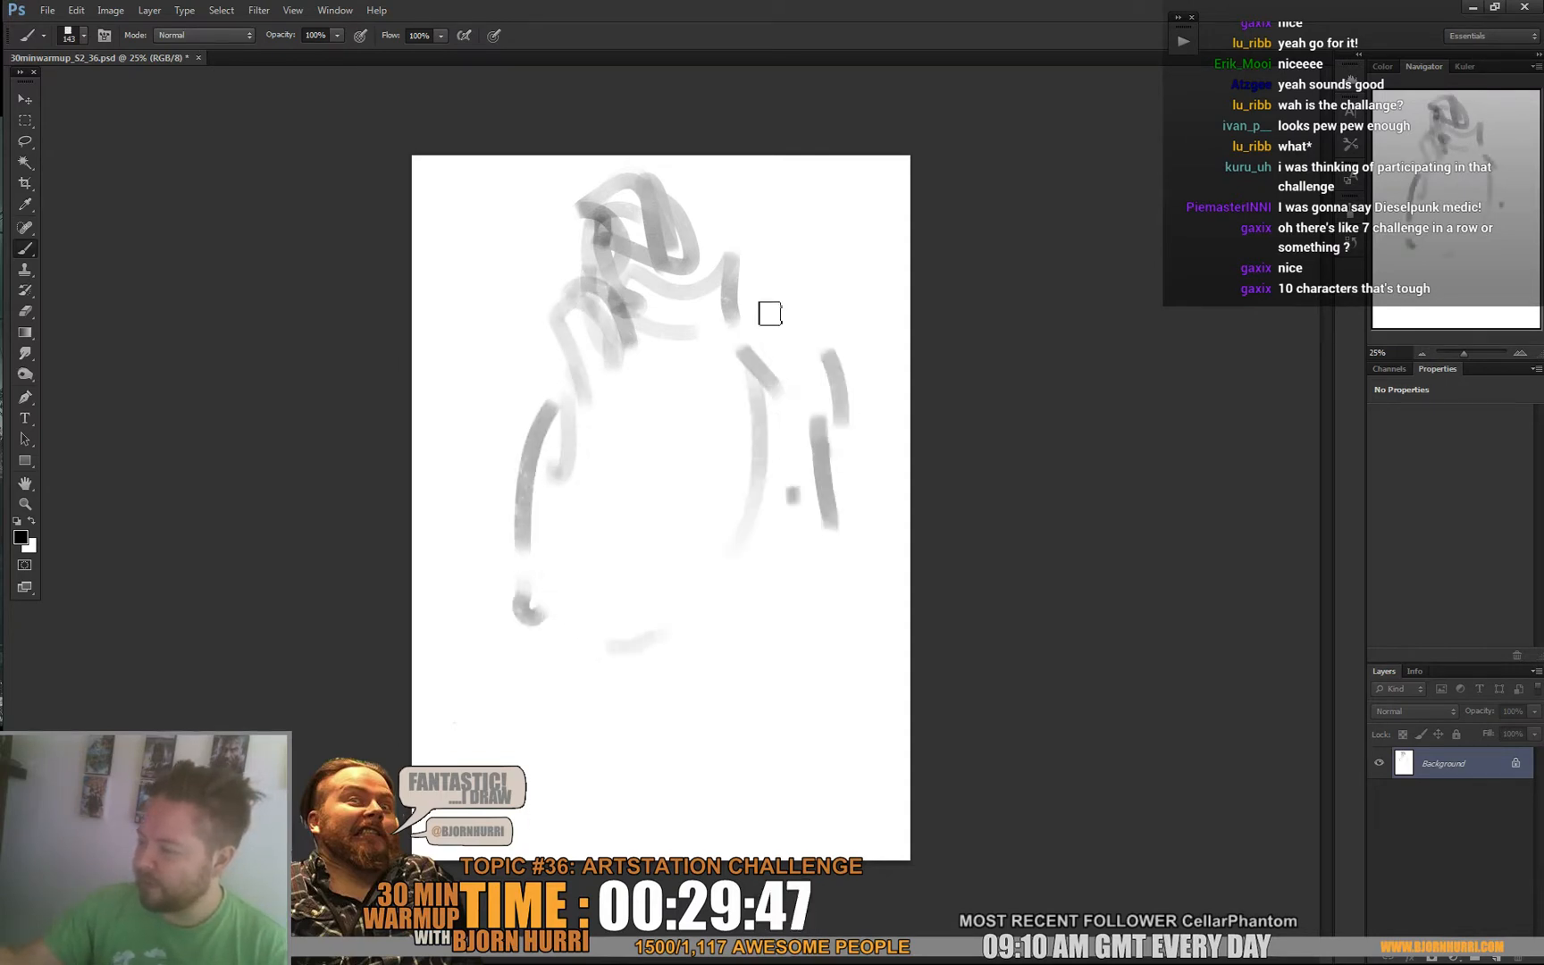
Block in the figure's shoulders, both arms and the large fist beside the body with loose grey strokes.
{"action": "left_click_drag", "start_coordinate": [760, 313], "coordinate": [791, 393]}
{"action": "left_click_drag", "start_coordinate": [594, 352], "coordinate": [624, 390]}
{"action": "left_click_drag", "start_coordinate": [587, 352], "coordinate": [581, 405]}
{"action": "mouse_move", "coordinate": [776, 335]}
{"action": "left_mouse_down"}
{"action": "mouse_move", "coordinate": [797, 392]}
{"action": "mouse_move", "coordinate": [845, 406]}
{"action": "mouse_move", "coordinate": [794, 383]}
{"action": "mouse_move", "coordinate": [797, 458]}
{"action": "mouse_move", "coordinate": [817, 397]}
{"action": "mouse_move", "coordinate": [777, 396]}
{"action": "mouse_move", "coordinate": [809, 451]}
{"action": "left_mouse_up"}
{"action": "mouse_move", "coordinate": [813, 456]}
{"action": "left_mouse_down"}
{"action": "mouse_move", "coordinate": [831, 487]}
{"action": "mouse_move", "coordinate": [797, 563]}
{"action": "left_mouse_up"}
{"action": "left_click_drag", "start_coordinate": [793, 567], "coordinate": [773, 633]}
{"action": "left_click_drag", "start_coordinate": [523, 445], "coordinate": [469, 544]}
{"action": "left_click_drag", "start_coordinate": [451, 487], "coordinate": [487, 562]}
{"action": "mouse_move", "coordinate": [481, 450]}
{"action": "left_mouse_down"}
{"action": "mouse_move", "coordinate": [464, 518]}
{"action": "mouse_move", "coordinate": [487, 542]}
{"action": "left_mouse_up"}
Rough in the waist, belt area and both spread legs, and reinforce the strokes around the shoulders.
{"action": "mouse_move", "coordinate": [612, 515]}
{"action": "left_mouse_down"}
{"action": "mouse_move", "coordinate": [800, 520]}
{"action": "mouse_move", "coordinate": [715, 701]}
{"action": "mouse_move", "coordinate": [527, 824]}
{"action": "mouse_move", "coordinate": [738, 710]}
{"action": "left_mouse_up"}
{"action": "mouse_move", "coordinate": [555, 474]}
{"action": "left_mouse_down"}
{"action": "mouse_move", "coordinate": [589, 613]}
{"action": "mouse_move", "coordinate": [578, 672]}
{"action": "mouse_move", "coordinate": [598, 679]}
{"action": "mouse_move", "coordinate": [583, 720]}
{"action": "left_mouse_up"}
{"action": "mouse_move", "coordinate": [785, 677]}
{"action": "left_mouse_down"}
{"action": "mouse_move", "coordinate": [853, 731]}
{"action": "mouse_move", "coordinate": [858, 780]}
{"action": "mouse_move", "coordinate": [848, 710]}
{"action": "mouse_move", "coordinate": [772, 603]}
{"action": "mouse_move", "coordinate": [742, 599]}
{"action": "left_mouse_up"}
{"action": "mouse_move", "coordinate": [581, 628]}
{"action": "left_mouse_down"}
{"action": "mouse_move", "coordinate": [569, 680]}
{"action": "mouse_move", "coordinate": [555, 672]}
{"action": "mouse_move", "coordinate": [571, 815]}
{"action": "left_mouse_up"}
{"action": "mouse_move", "coordinate": [585, 706]}
{"action": "left_mouse_down"}
{"action": "mouse_move", "coordinate": [655, 591]}
{"action": "mouse_move", "coordinate": [727, 592]}
{"action": "mouse_move", "coordinate": [711, 562]}
{"action": "mouse_move", "coordinate": [617, 603]}
{"action": "mouse_move", "coordinate": [674, 615]}
{"action": "mouse_move", "coordinate": [745, 527]}
{"action": "left_mouse_up"}
{"action": "mouse_move", "coordinate": [741, 322]}
{"action": "left_mouse_down"}
{"action": "mouse_move", "coordinate": [697, 214]}
{"action": "mouse_move", "coordinate": [776, 320]}
{"action": "left_mouse_up"}
{"action": "left_click_drag", "start_coordinate": [593, 252], "coordinate": [582, 312]}
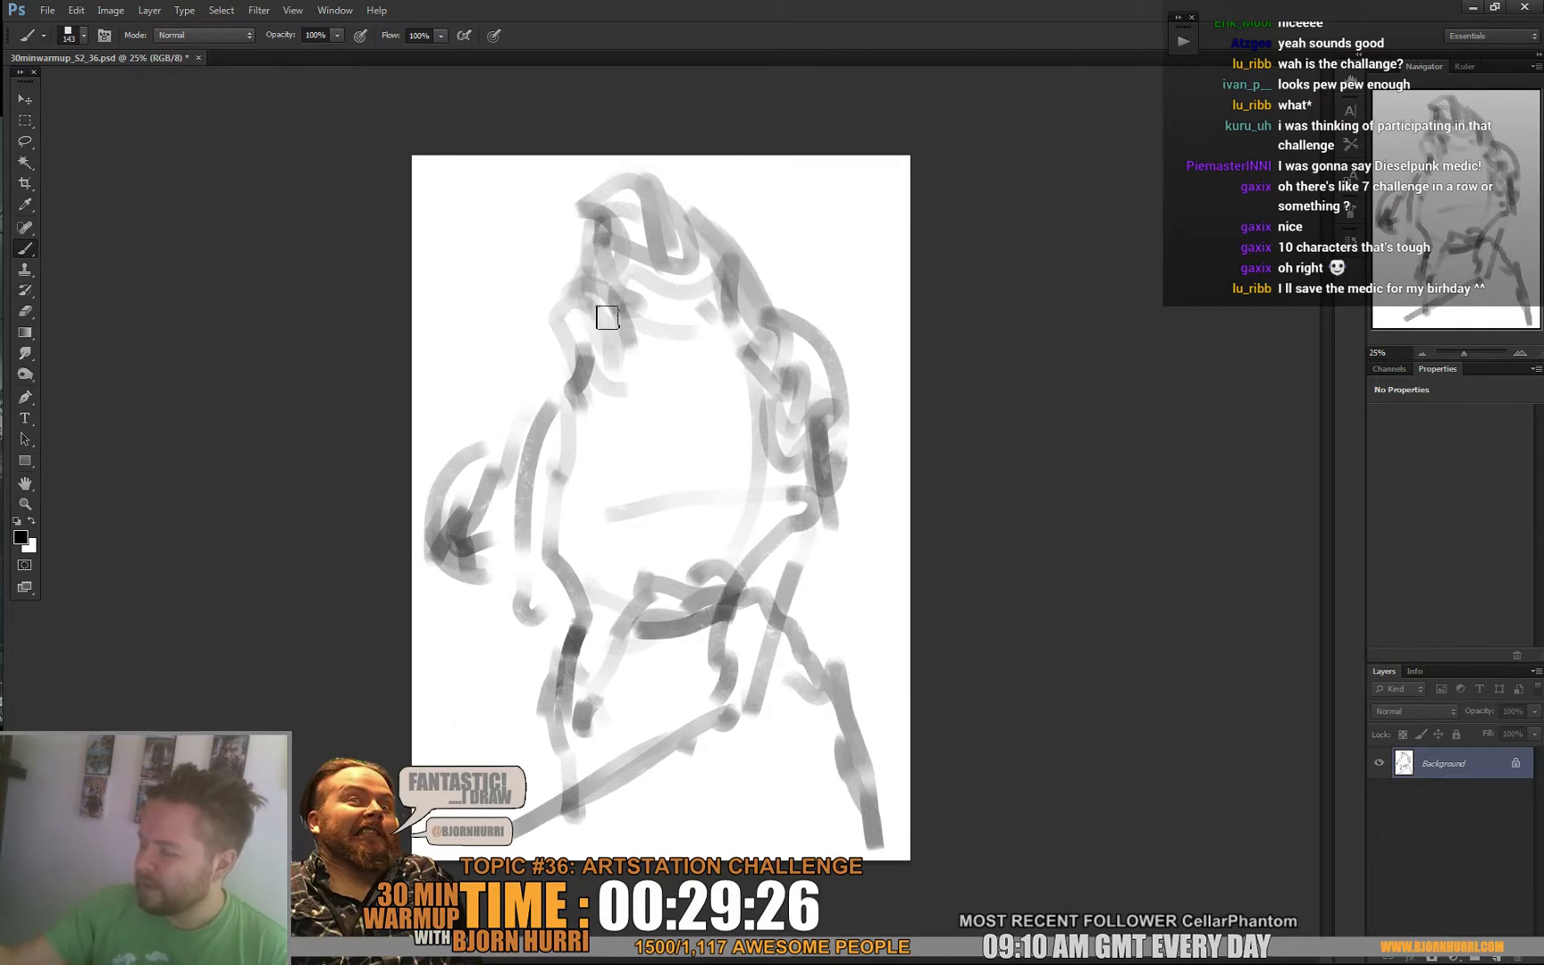
Add strokes below the hood for the collar, chest and pointed shoulder, and darken the fist and forearm.
{"action": "mouse_move", "coordinate": [722, 264]}
{"action": "left_mouse_down"}
{"action": "mouse_move", "coordinate": [702, 320]}
{"action": "mouse_move", "coordinate": [712, 350]}
{"action": "mouse_move", "coordinate": [750, 322]}
{"action": "mouse_move", "coordinate": [688, 353]}
{"action": "left_mouse_up"}
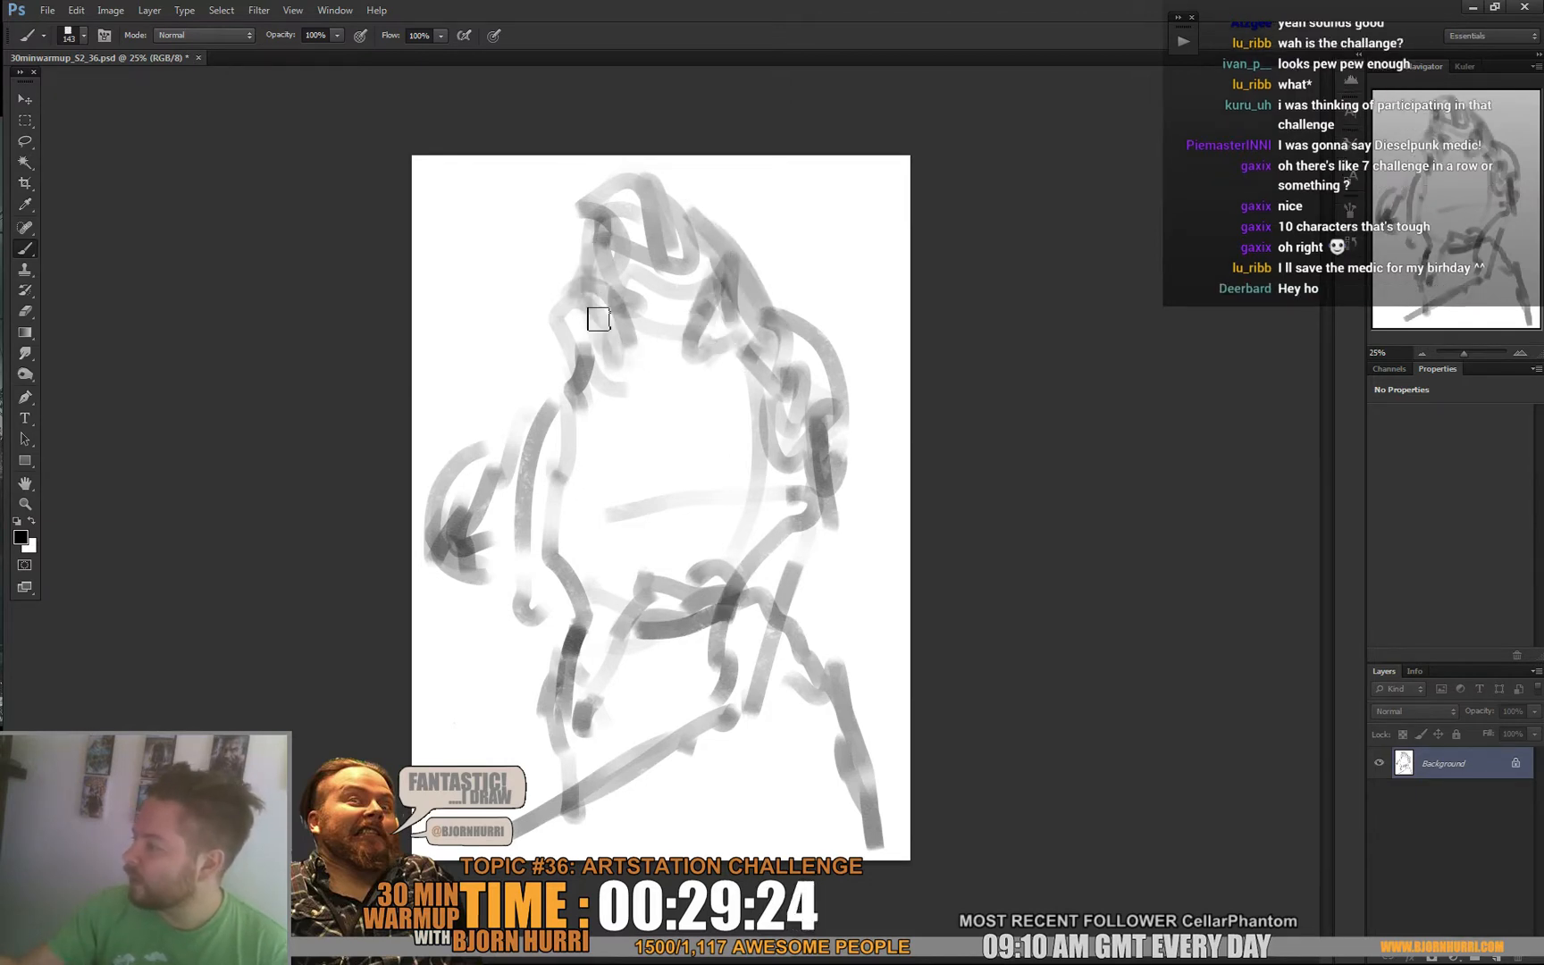
{"action": "left_click_drag", "start_coordinate": [608, 322], "coordinate": [619, 376]}
{"action": "mouse_move", "coordinate": [681, 321]}
{"action": "left_mouse_down"}
{"action": "mouse_move", "coordinate": [683, 365]}
{"action": "mouse_move", "coordinate": [679, 317]}
{"action": "left_mouse_up"}
{"action": "mouse_move", "coordinate": [627, 338]}
{"action": "left_mouse_down"}
{"action": "mouse_move", "coordinate": [604, 379]}
{"action": "mouse_move", "coordinate": [719, 372]}
{"action": "mouse_move", "coordinate": [710, 360]}
{"action": "mouse_move", "coordinate": [738, 323]}
{"action": "mouse_move", "coordinate": [780, 313]}
{"action": "mouse_move", "coordinate": [754, 271]}
{"action": "mouse_move", "coordinate": [814, 305]}
{"action": "mouse_move", "coordinate": [748, 331]}
{"action": "mouse_move", "coordinate": [831, 308]}
{"action": "mouse_move", "coordinate": [546, 363]}
{"action": "mouse_move", "coordinate": [606, 372]}
{"action": "mouse_move", "coordinate": [627, 394]}
{"action": "mouse_move", "coordinate": [663, 366]}
{"action": "mouse_move", "coordinate": [653, 403]}
{"action": "mouse_move", "coordinate": [708, 326]}
{"action": "mouse_move", "coordinate": [758, 406]}
{"action": "mouse_move", "coordinate": [617, 413]}
{"action": "mouse_move", "coordinate": [672, 432]}
{"action": "left_mouse_up"}
{"action": "left_click_drag", "start_coordinate": [703, 431], "coordinate": [713, 419]}
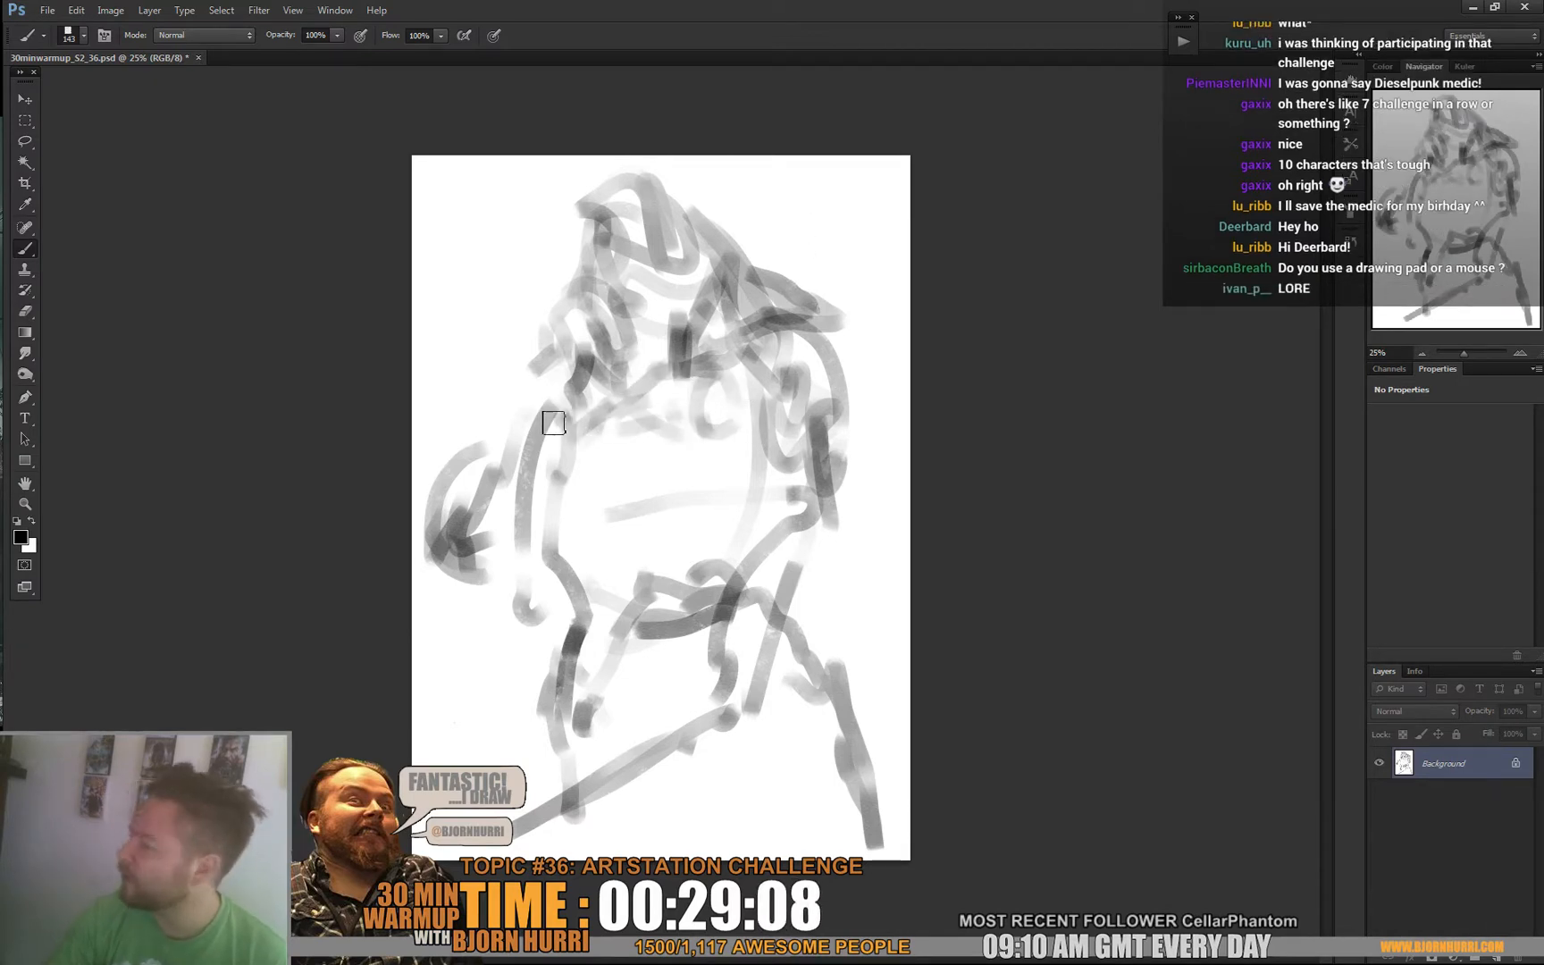
{"action": "mouse_move", "coordinate": [538, 505]}
{"action": "left_mouse_down"}
{"action": "mouse_move", "coordinate": [463, 570]}
{"action": "mouse_move", "coordinate": [431, 501]}
{"action": "mouse_move", "coordinate": [449, 452]}
{"action": "mouse_move", "coordinate": [437, 481]}
{"action": "mouse_move", "coordinate": [501, 509]}
{"action": "left_mouse_up"}
{"action": "left_click_drag", "start_coordinate": [712, 660], "coordinate": [722, 622]}
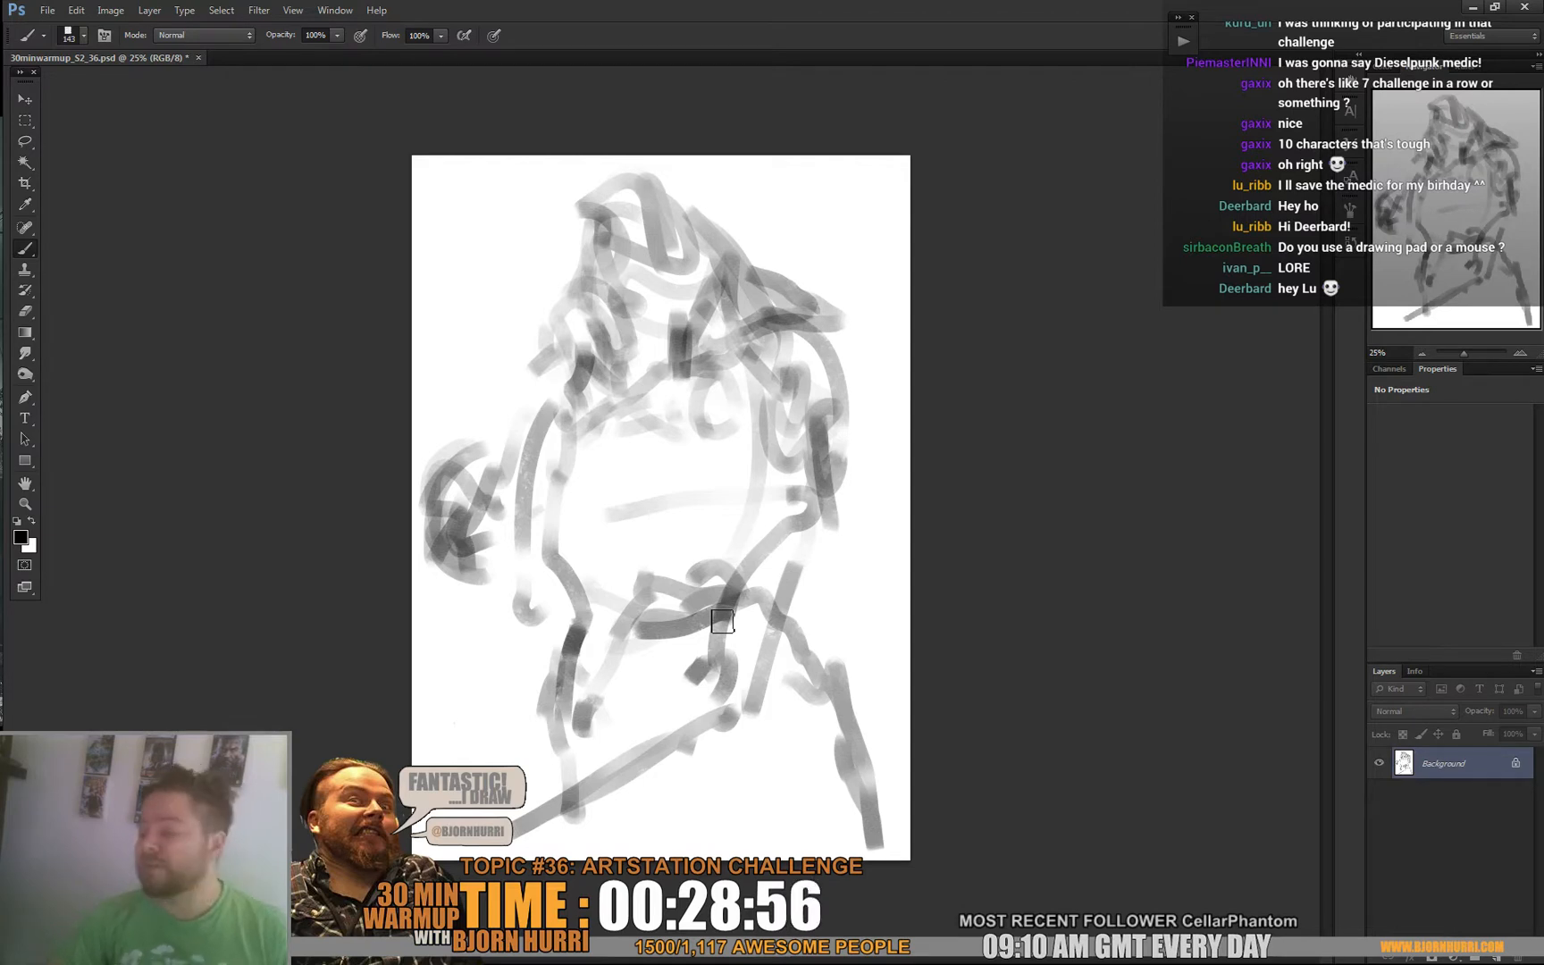
{"action": "mouse_move", "coordinate": [483, 483]}
{"action": "left_mouse_down"}
{"action": "mouse_move", "coordinate": [514, 497]}
{"action": "mouse_move", "coordinate": [462, 583]}
{"action": "mouse_move", "coordinate": [525, 537]}
{"action": "mouse_move", "coordinate": [505, 467]}
{"action": "mouse_move", "coordinate": [539, 433]}
{"action": "left_mouse_up"}
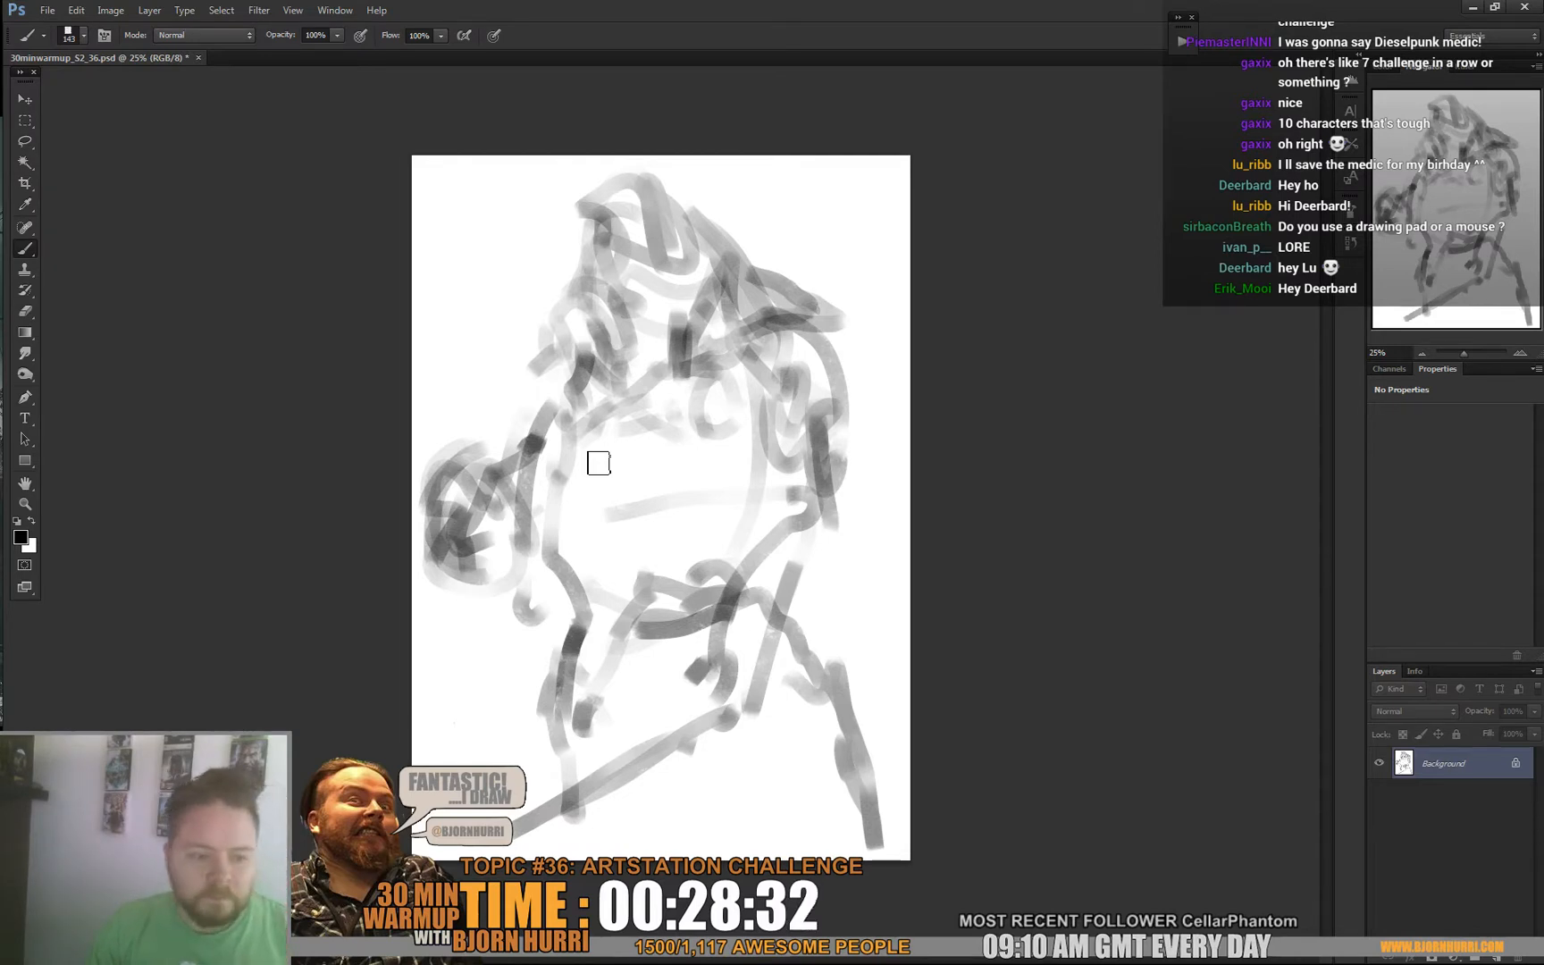
Thicken the side of the torso and both legs, and paint the feet near the canvas's lower edge.
{"action": "mouse_move", "coordinate": [720, 437]}
{"action": "left_mouse_down"}
{"action": "mouse_move", "coordinate": [724, 477]}
{"action": "mouse_move", "coordinate": [776, 386]}
{"action": "mouse_move", "coordinate": [840, 476]}
{"action": "mouse_move", "coordinate": [833, 531]}
{"action": "mouse_move", "coordinate": [809, 481]}
{"action": "mouse_move", "coordinate": [766, 535]}
{"action": "mouse_move", "coordinate": [770, 504]}
{"action": "mouse_move", "coordinate": [830, 538]}
{"action": "mouse_move", "coordinate": [770, 666]}
{"action": "mouse_move", "coordinate": [713, 669]}
{"action": "mouse_move", "coordinate": [756, 698]}
{"action": "mouse_move", "coordinate": [812, 638]}
{"action": "mouse_move", "coordinate": [813, 503]}
{"action": "mouse_move", "coordinate": [755, 522]}
{"action": "mouse_move", "coordinate": [802, 400]}
{"action": "mouse_move", "coordinate": [767, 488]}
{"action": "left_mouse_up"}
{"action": "mouse_move", "coordinate": [590, 655]}
{"action": "left_mouse_down"}
{"action": "mouse_move", "coordinate": [595, 702]}
{"action": "mouse_move", "coordinate": [548, 708]}
{"action": "mouse_move", "coordinate": [574, 598]}
{"action": "mouse_move", "coordinate": [542, 636]}
{"action": "mouse_move", "coordinate": [531, 699]}
{"action": "mouse_move", "coordinate": [582, 809]}
{"action": "left_mouse_up"}
{"action": "mouse_move", "coordinate": [636, 706]}
{"action": "left_mouse_down"}
{"action": "mouse_move", "coordinate": [620, 655]}
{"action": "mouse_move", "coordinate": [683, 630]}
{"action": "left_mouse_up"}
{"action": "mouse_move", "coordinate": [826, 666]}
{"action": "left_mouse_down"}
{"action": "mouse_move", "coordinate": [824, 627]}
{"action": "mouse_move", "coordinate": [808, 701]}
{"action": "left_mouse_up"}
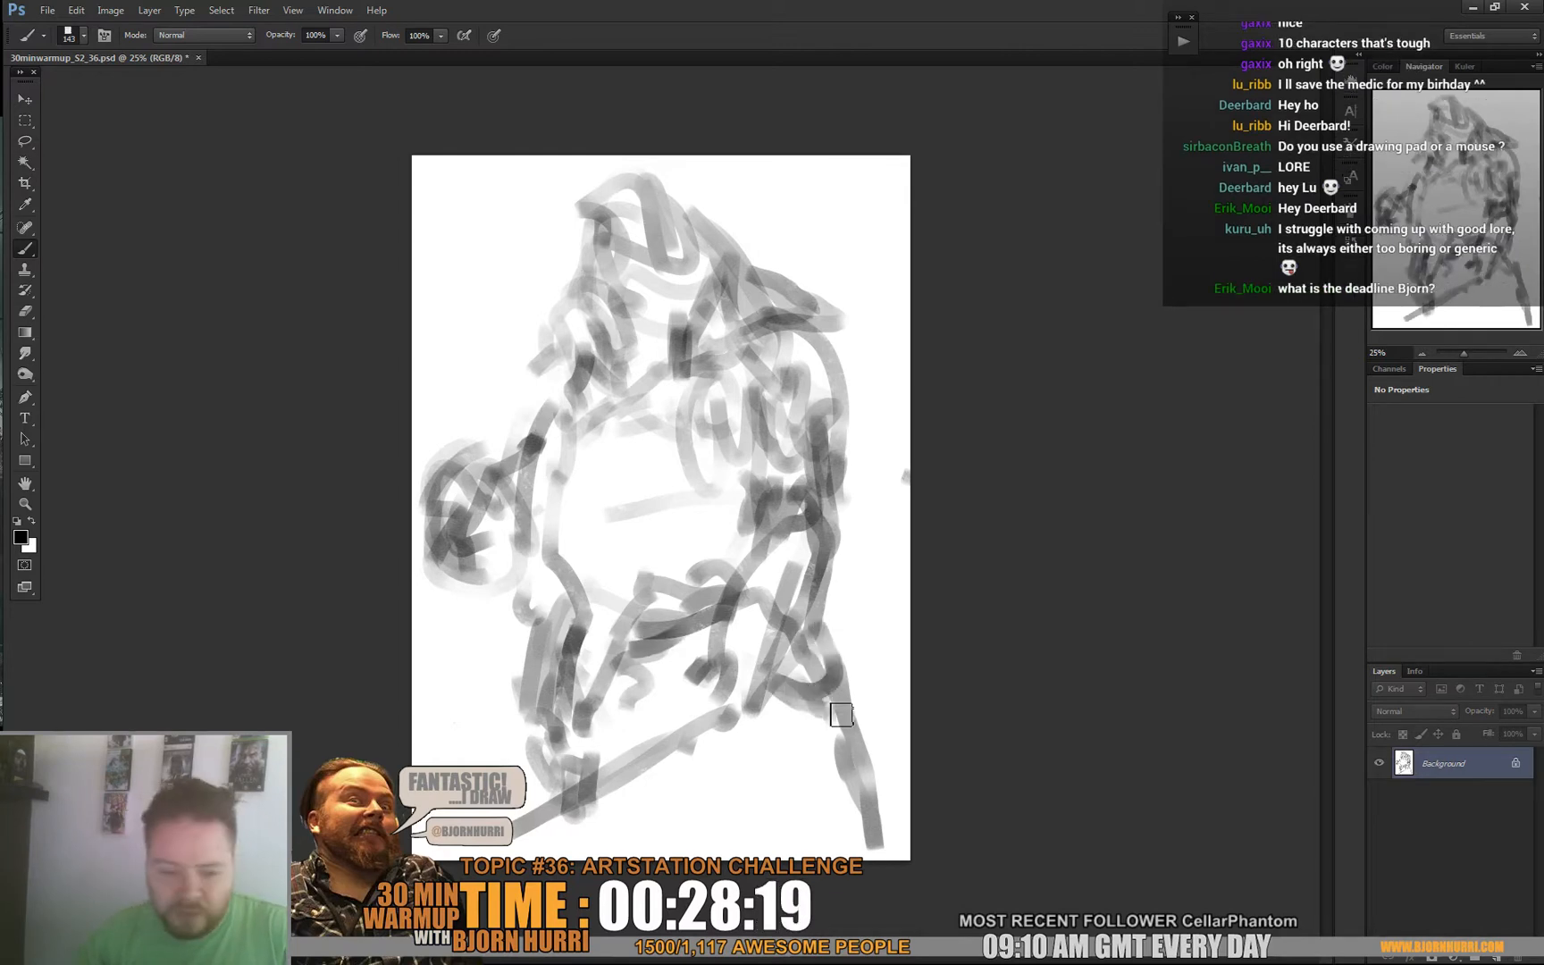
{"action": "left_click", "coordinate": [863, 790]}
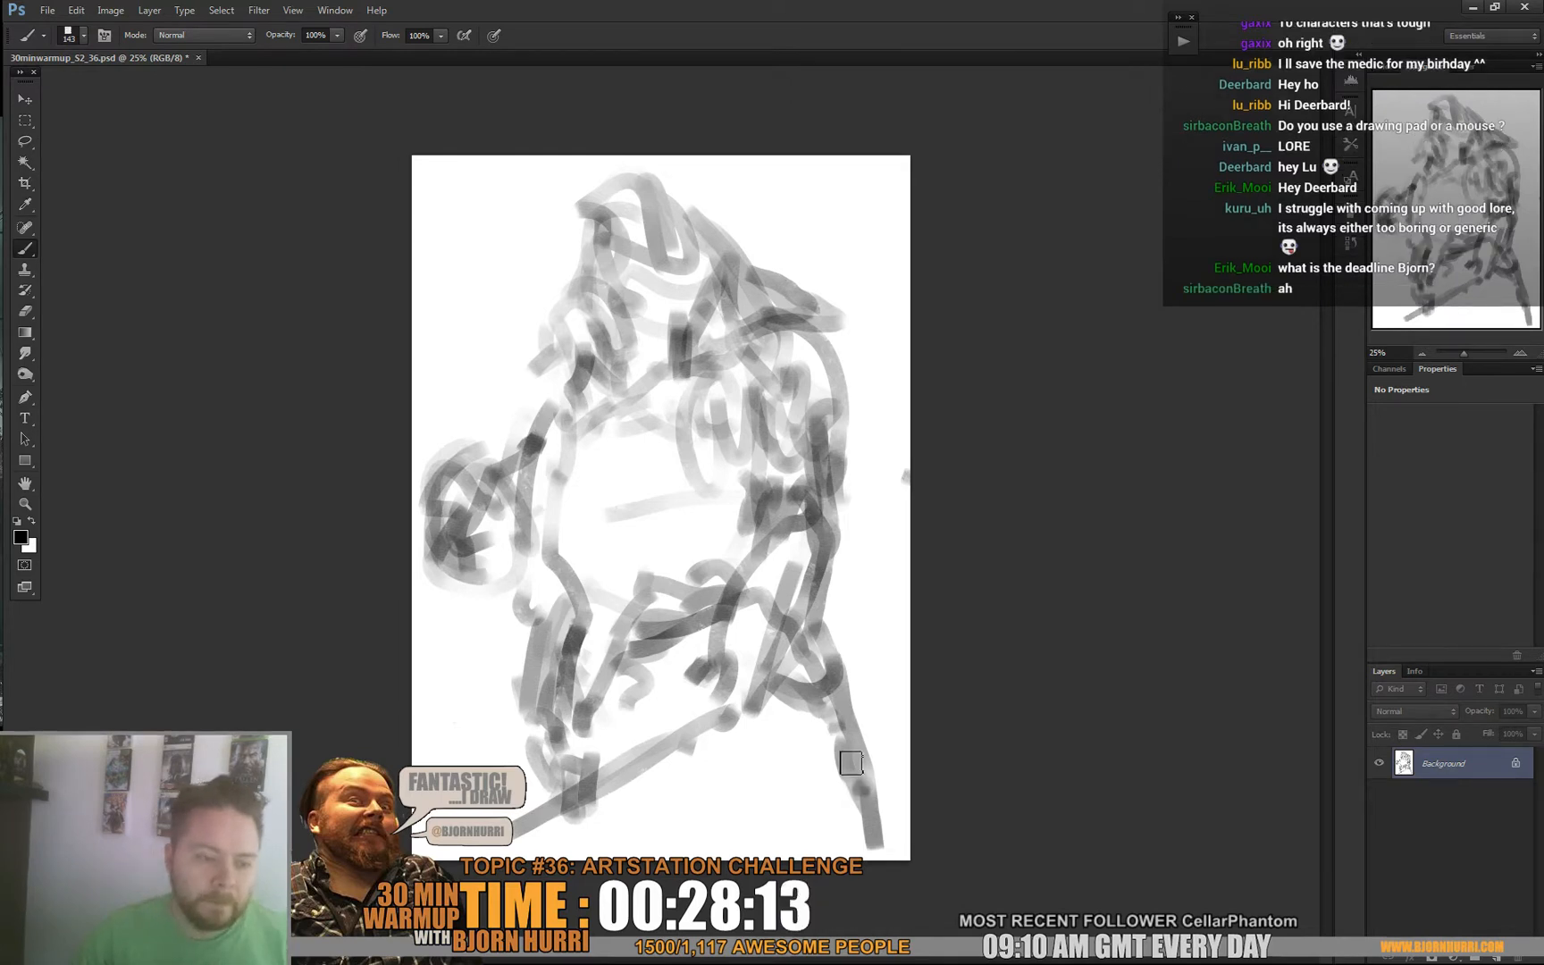
{"action": "mouse_move", "coordinate": [847, 748]}
{"action": "left_mouse_down"}
{"action": "mouse_move", "coordinate": [814, 714]}
{"action": "mouse_move", "coordinate": [860, 786]}
{"action": "left_mouse_up"}
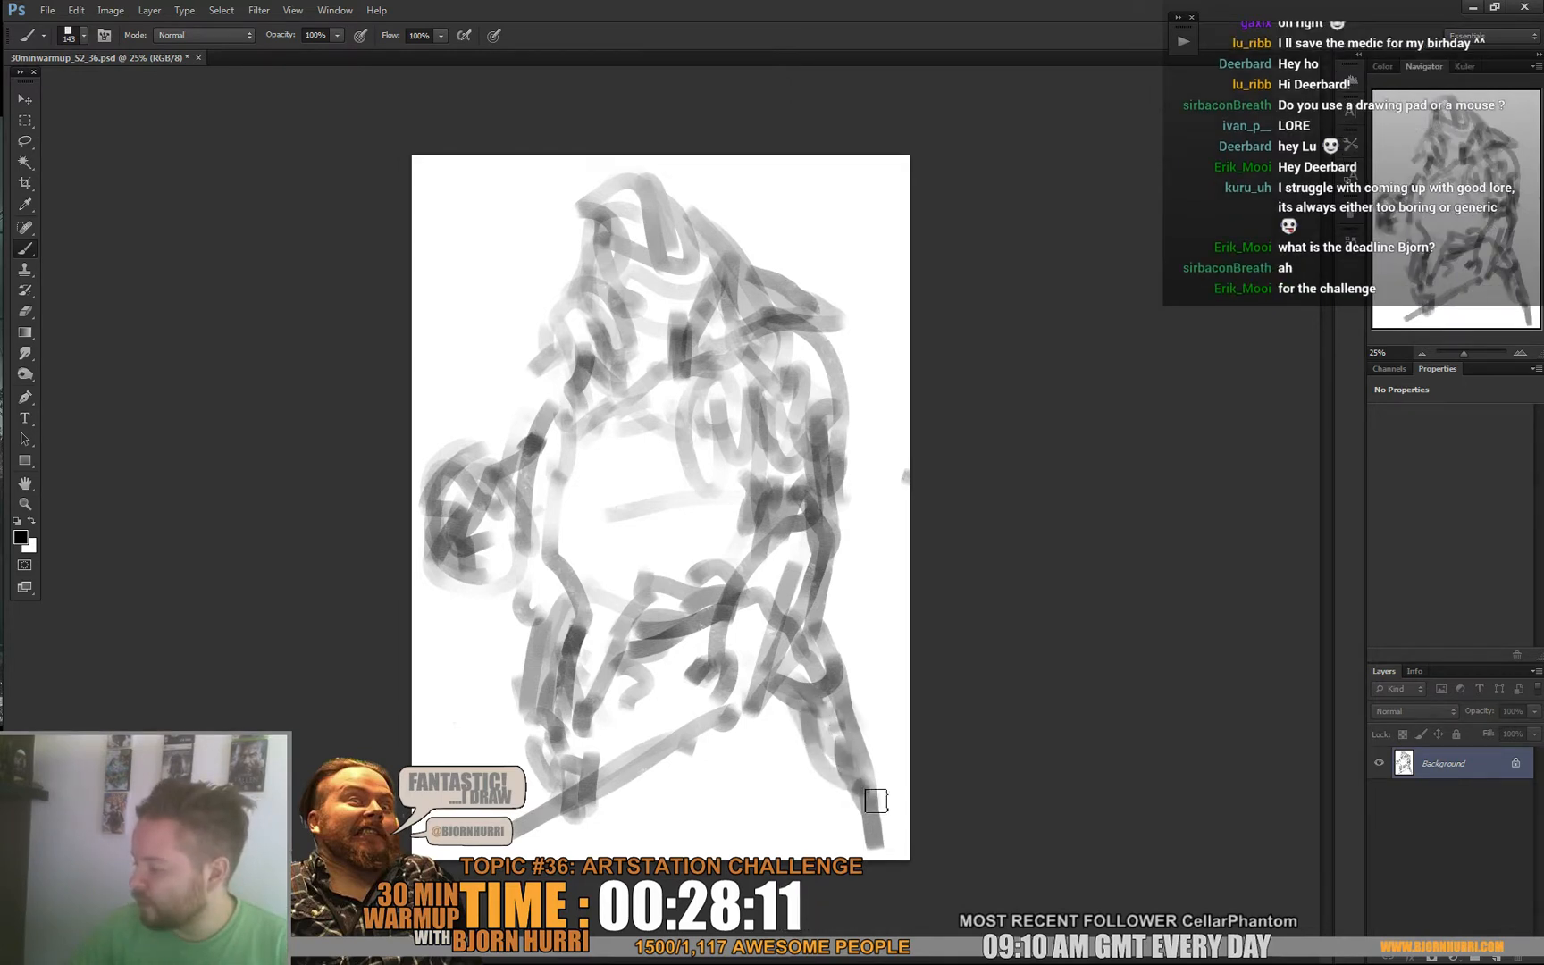
{"action": "left_click_drag", "start_coordinate": [542, 826], "coordinate": [584, 828]}
{"action": "left_click_drag", "start_coordinate": [861, 821], "coordinate": [870, 835]}
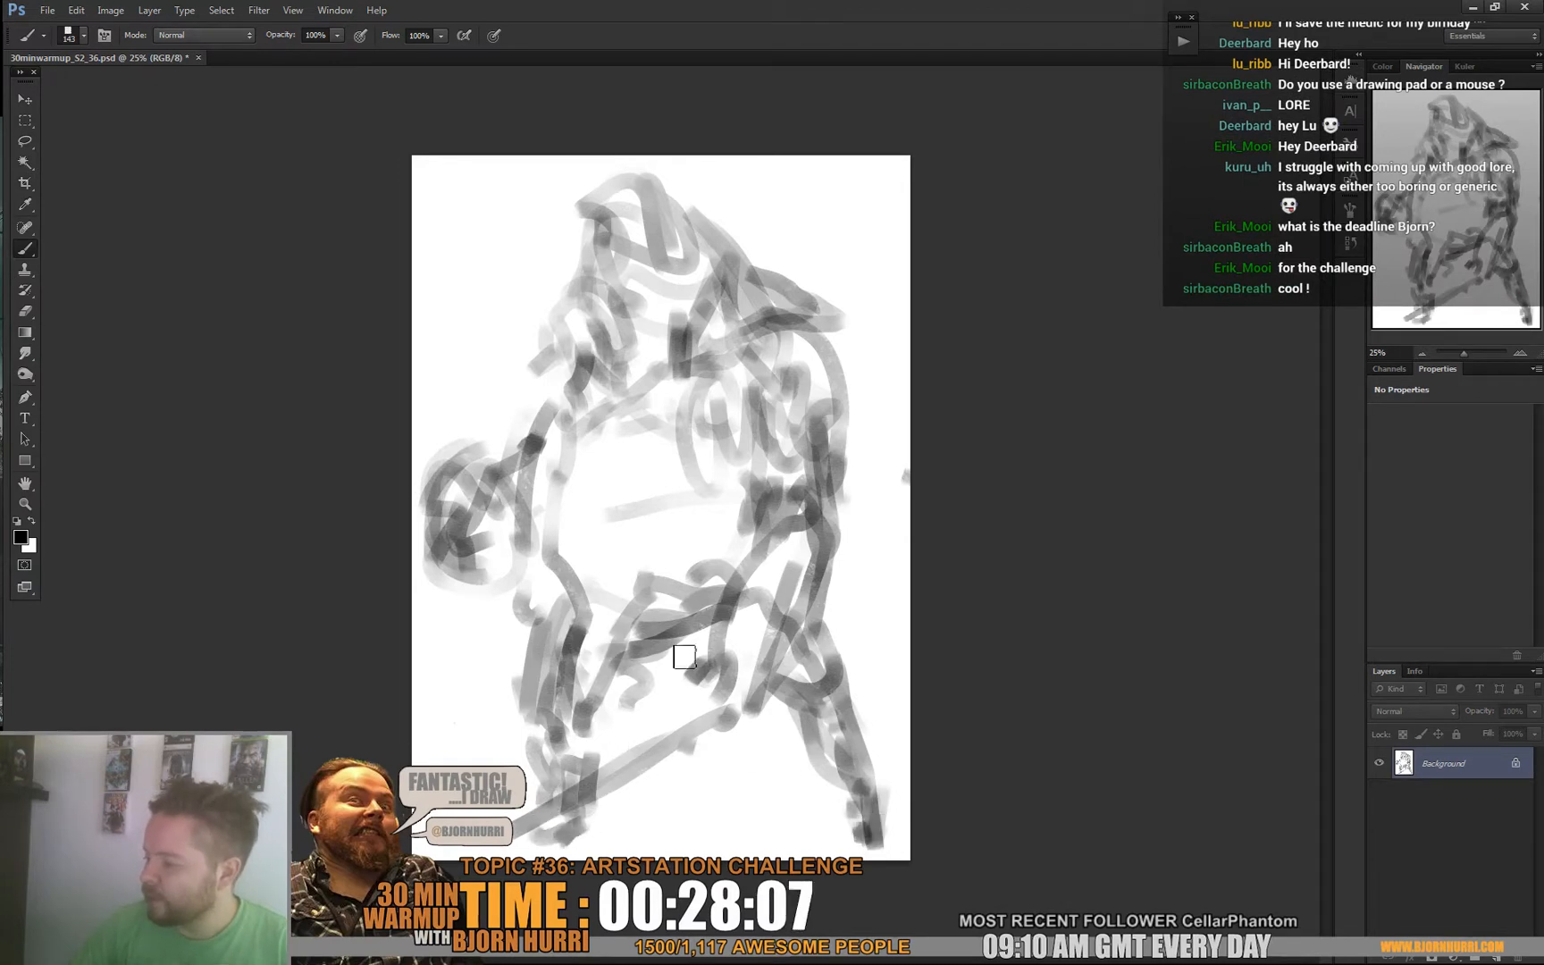
Enlarge the brush to 339 px and darken the hip above the leg on the fist's side.
{"action": "right_click", "coordinate": [657, 644]}
{"action": "left_click_drag", "start_coordinate": [789, 577], "coordinate": [803, 577]}
{"action": "left_click_drag", "start_coordinate": [540, 592], "coordinate": [549, 626]}
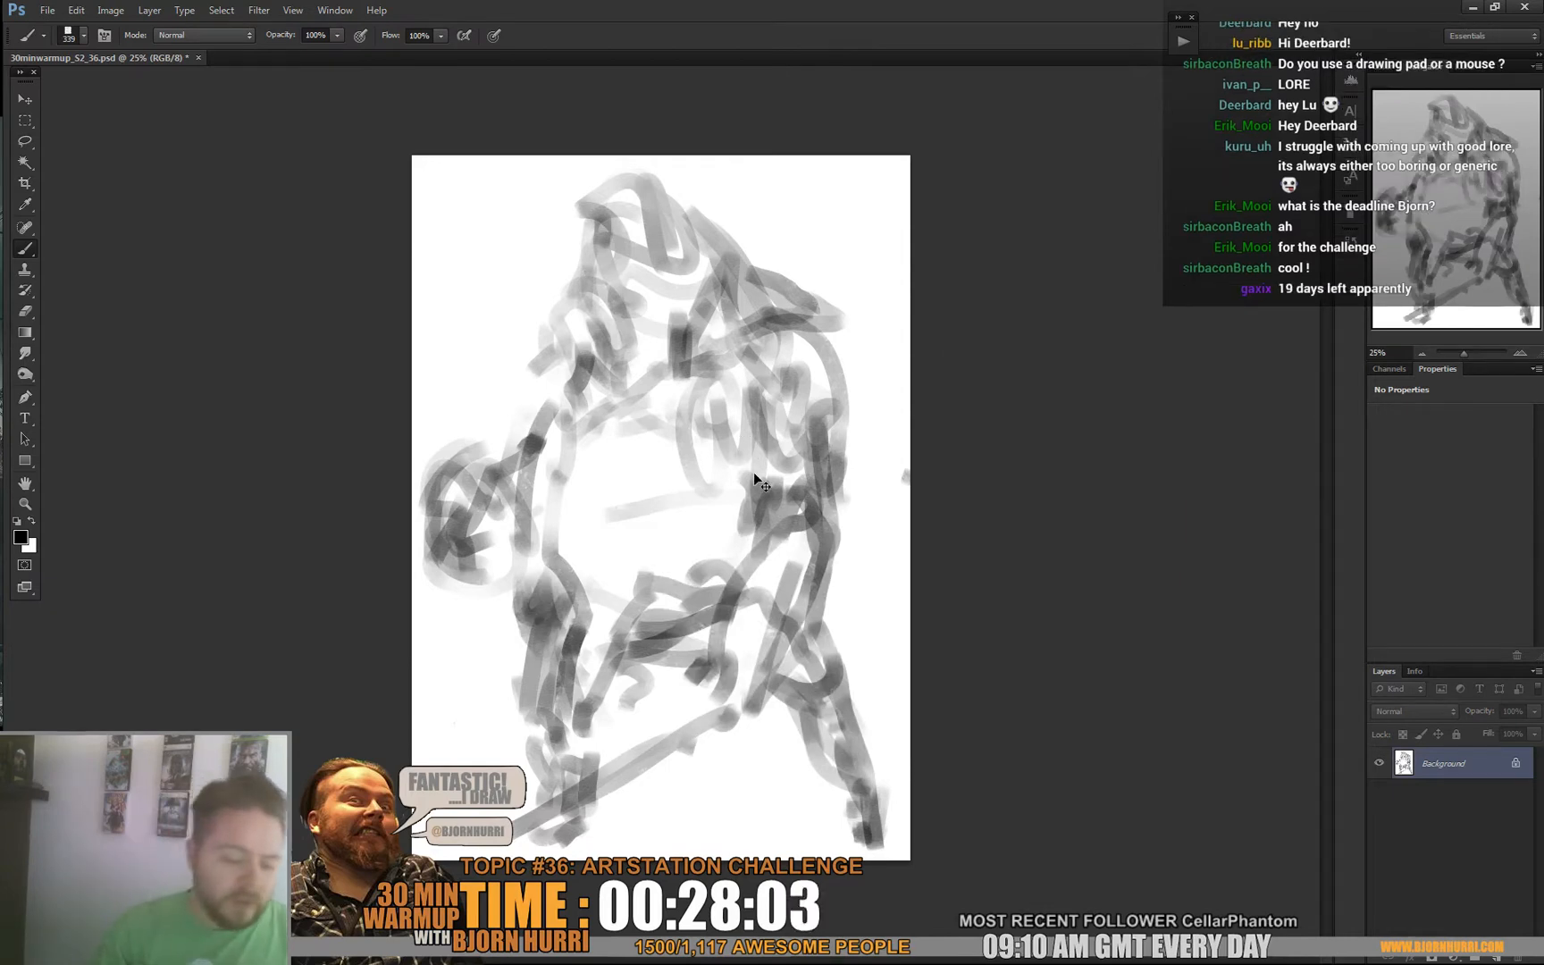
Duplicate the background sketch to a new layer and free-transform the copy so it tapers towards the head and is slightly smaller.
{"action": "key", "text": "ctrl+j"}
{"action": "key", "text": "ctrl+t"}
{"action": "left_click_drag", "start_coordinate": [910, 155], "coordinate": [892, 166]}
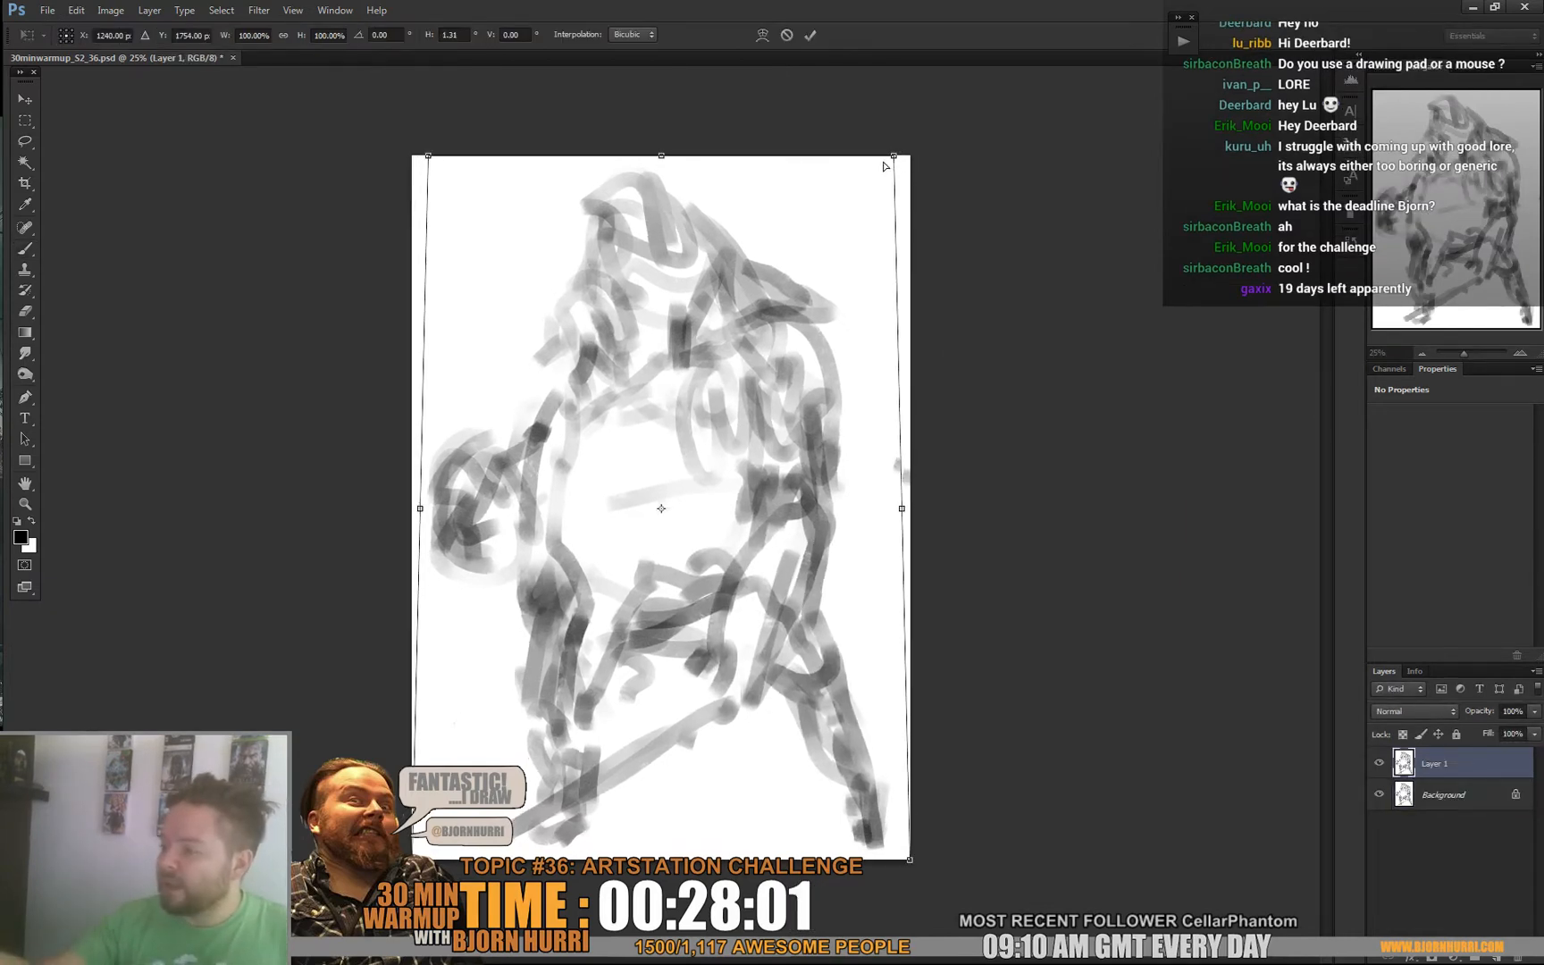
{"action": "left_click_drag", "start_coordinate": [662, 156], "coordinate": [668, 157]}
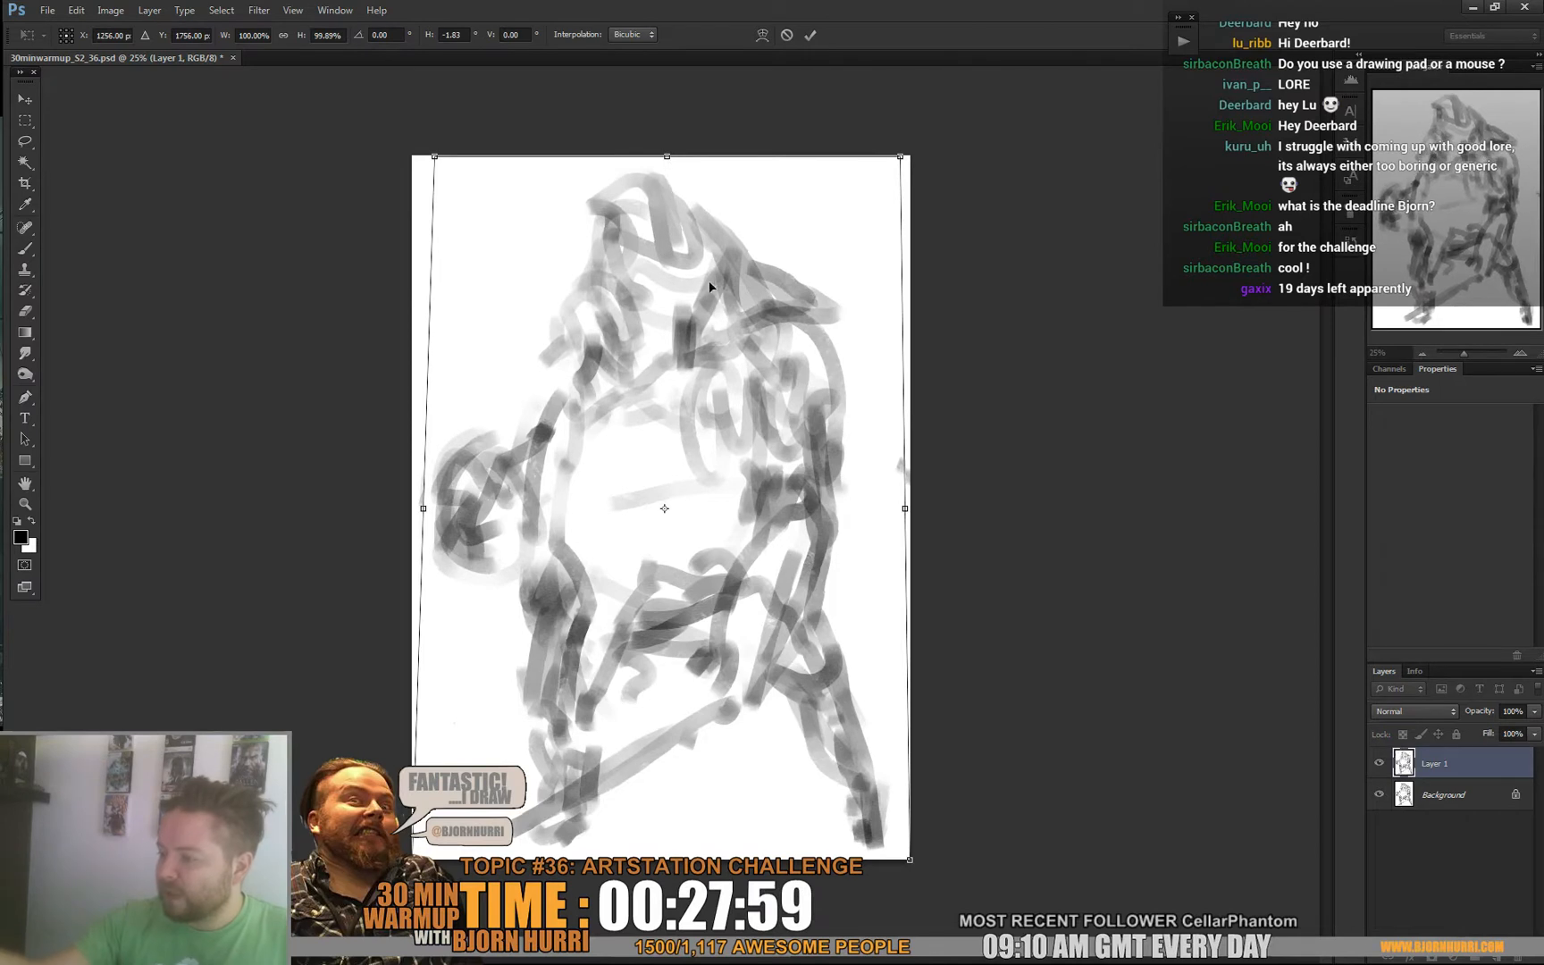
{"action": "left_click_drag", "start_coordinate": [901, 158], "coordinate": [893, 165]}
{"action": "key", "text": "Return"}
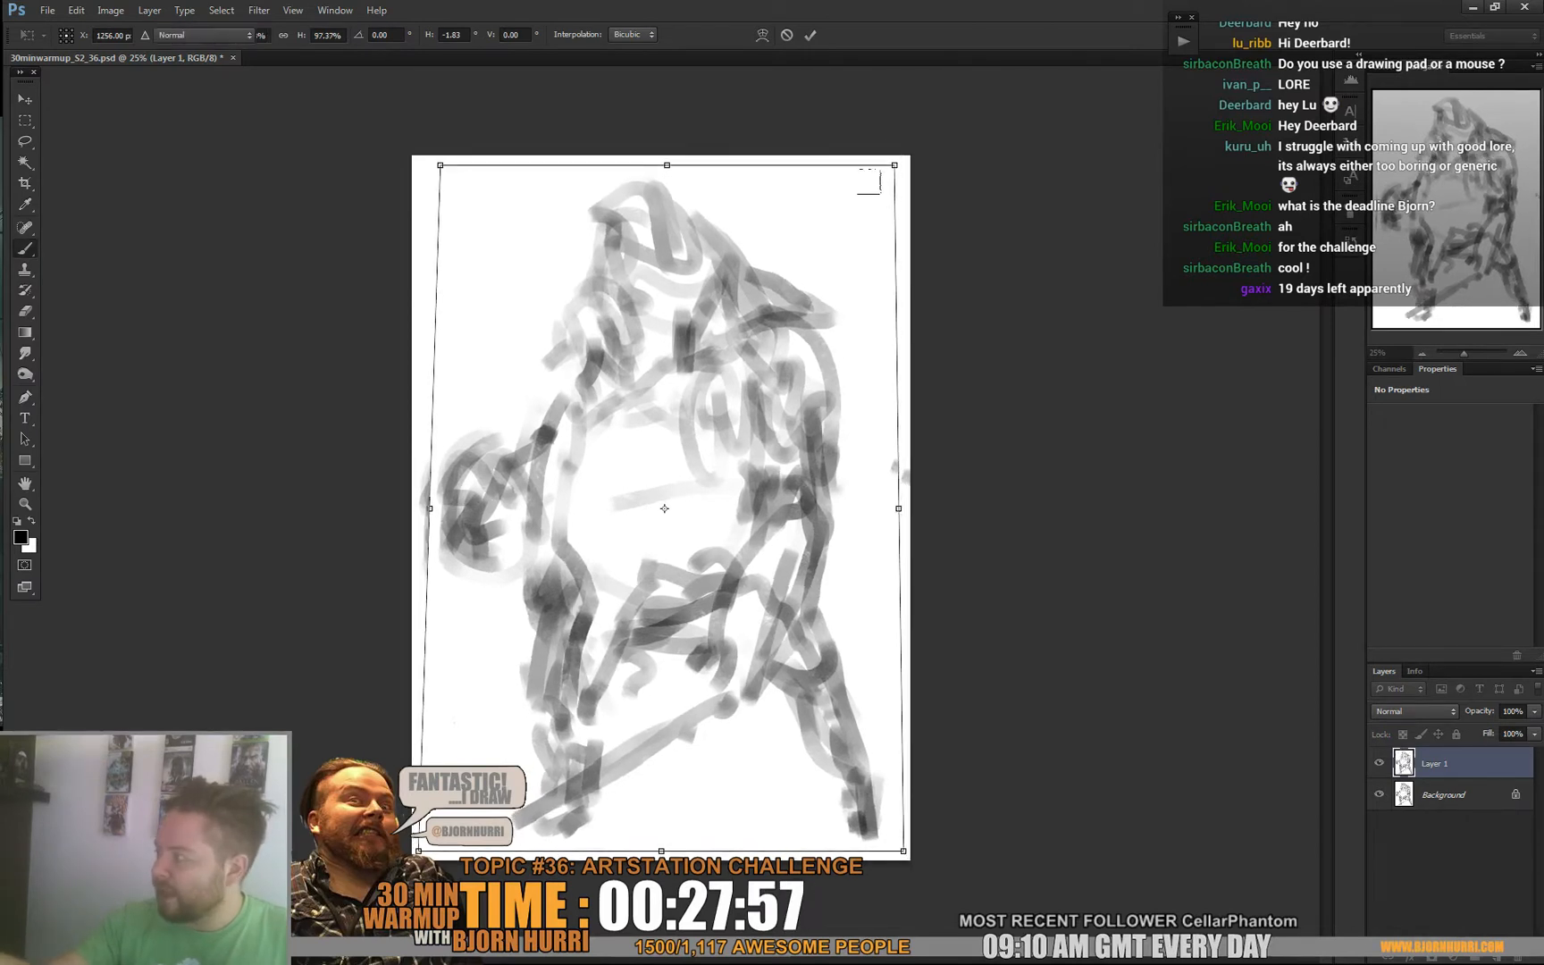
Shade the fist, head, torso and thighs with broad grey tones, reducing the brush size after the first pass.
{"action": "mouse_move", "coordinate": [462, 469]}
{"action": "left_mouse_down"}
{"action": "mouse_move", "coordinate": [463, 526]}
{"action": "mouse_move", "coordinate": [483, 471]}
{"action": "mouse_move", "coordinate": [543, 437]}
{"action": "mouse_move", "coordinate": [557, 451]}
{"action": "mouse_move", "coordinate": [597, 342]}
{"action": "mouse_move", "coordinate": [572, 306]}
{"action": "mouse_move", "coordinate": [652, 279]}
{"action": "mouse_move", "coordinate": [631, 198]}
{"action": "mouse_move", "coordinate": [623, 249]}
{"action": "mouse_move", "coordinate": [654, 220]}
{"action": "mouse_move", "coordinate": [675, 269]}
{"action": "mouse_move", "coordinate": [714, 275]}
{"action": "mouse_move", "coordinate": [697, 348]}
{"action": "left_mouse_up"}
{"action": "right_click", "coordinate": [734, 367]}
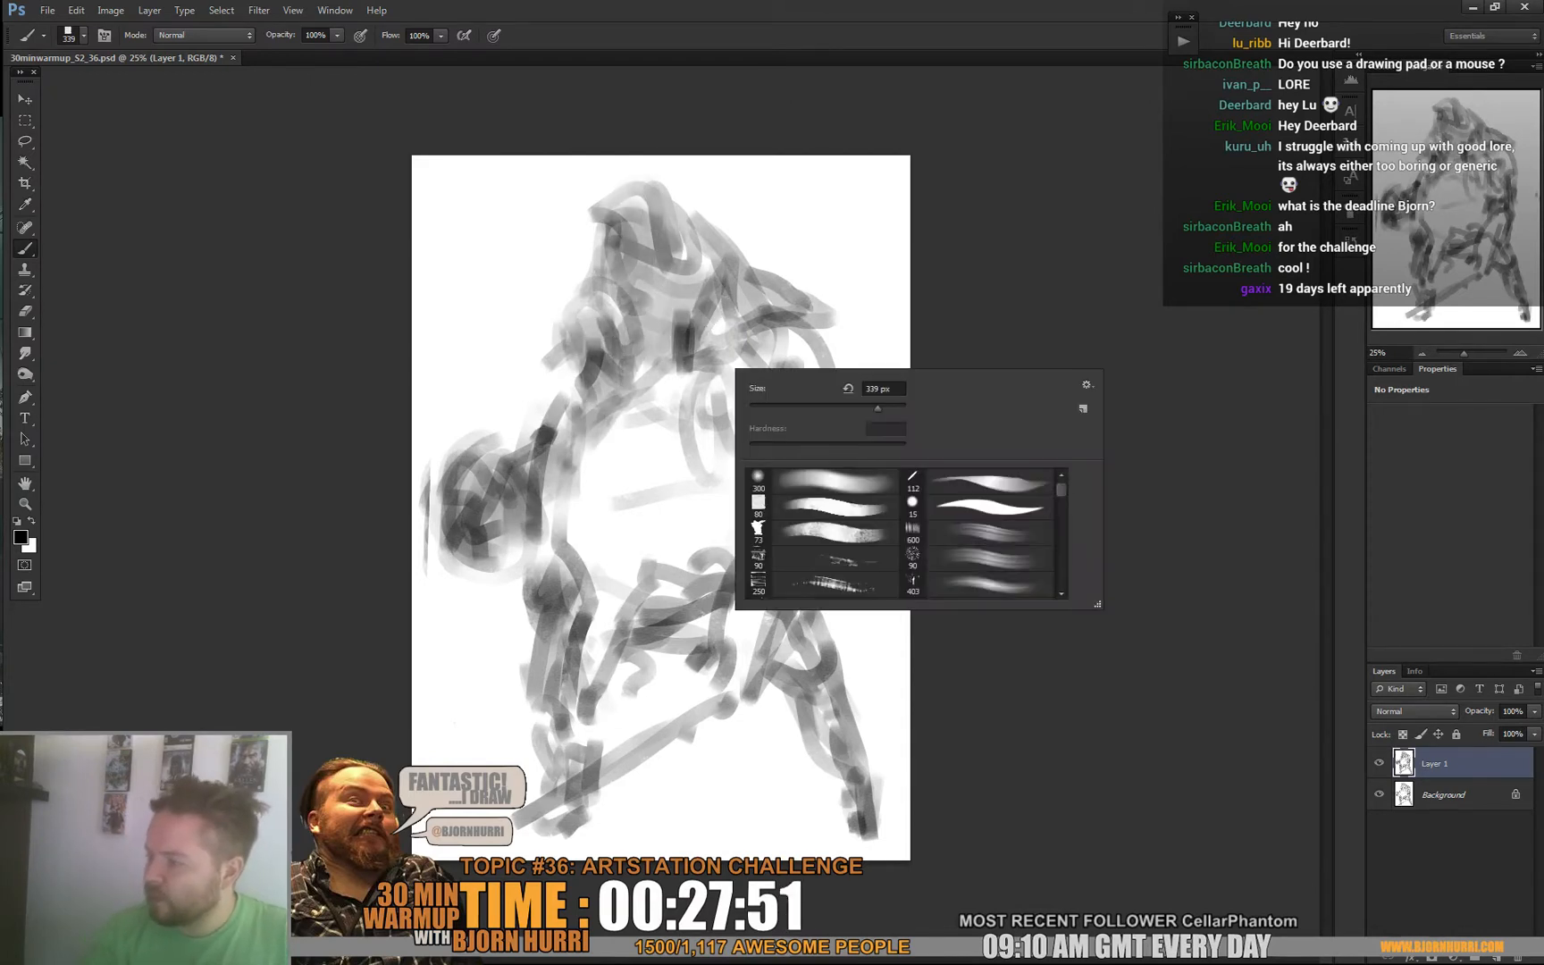
{"action": "left_click", "coordinate": [786, 409]}
{"action": "key", "text": "Return"}
{"action": "mouse_move", "coordinate": [553, 489]}
{"action": "left_mouse_down"}
{"action": "mouse_move", "coordinate": [620, 527]}
{"action": "mouse_move", "coordinate": [741, 500]}
{"action": "mouse_move", "coordinate": [786, 400]}
{"action": "mouse_move", "coordinate": [805, 474]}
{"action": "mouse_move", "coordinate": [715, 661]}
{"action": "mouse_move", "coordinate": [786, 617]}
{"action": "mouse_move", "coordinate": [840, 750]}
{"action": "left_mouse_up"}
{"action": "mouse_move", "coordinate": [650, 584]}
{"action": "left_mouse_down"}
{"action": "mouse_move", "coordinate": [586, 572]}
{"action": "mouse_move", "coordinate": [546, 663]}
{"action": "mouse_move", "coordinate": [559, 759]}
{"action": "mouse_move", "coordinate": [576, 597]}
{"action": "mouse_move", "coordinate": [700, 559]}
{"action": "mouse_move", "coordinate": [664, 593]}
{"action": "mouse_move", "coordinate": [704, 524]}
{"action": "mouse_move", "coordinate": [601, 566]}
{"action": "mouse_move", "coordinate": [543, 528]}
{"action": "mouse_move", "coordinate": [653, 328]}
{"action": "mouse_move", "coordinate": [728, 309]}
{"action": "mouse_move", "coordinate": [723, 255]}
{"action": "mouse_move", "coordinate": [650, 184]}
{"action": "mouse_move", "coordinate": [778, 339]}
{"action": "left_mouse_up"}
{"action": "mouse_move", "coordinate": [590, 309]}
{"action": "left_mouse_down"}
{"action": "mouse_move", "coordinate": [615, 358]}
{"action": "mouse_move", "coordinate": [552, 456]}
{"action": "mouse_move", "coordinate": [670, 422]}
{"action": "left_mouse_up"}
Use a smaller brush to draw the curved chest line and define the peak of the hood.
{"action": "right_click", "coordinate": [676, 420]}
{"action": "left_click", "coordinate": [748, 459]}
{"action": "mouse_move", "coordinate": [605, 446]}
{"action": "left_mouse_down"}
{"action": "mouse_move", "coordinate": [704, 432]}
{"action": "mouse_move", "coordinate": [661, 396]}
{"action": "left_mouse_up"}
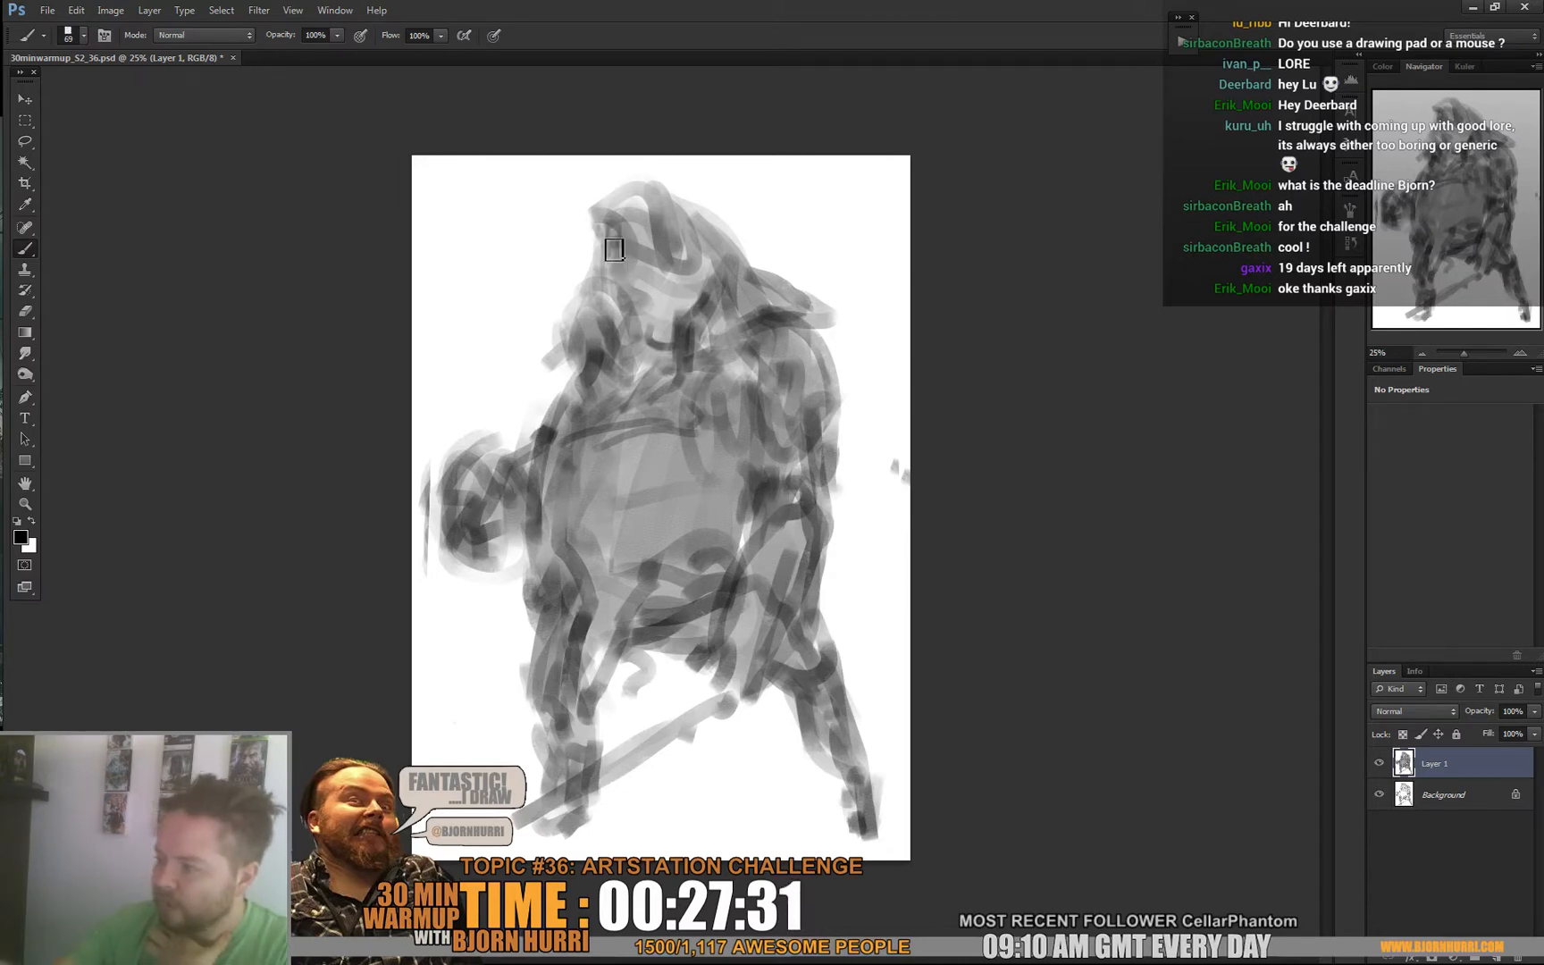
{"action": "mouse_move", "coordinate": [601, 211]}
{"action": "left_mouse_down"}
{"action": "mouse_move", "coordinate": [648, 193]}
{"action": "mouse_move", "coordinate": [672, 239]}
{"action": "mouse_move", "coordinate": [655, 181]}
{"action": "left_mouse_up"}
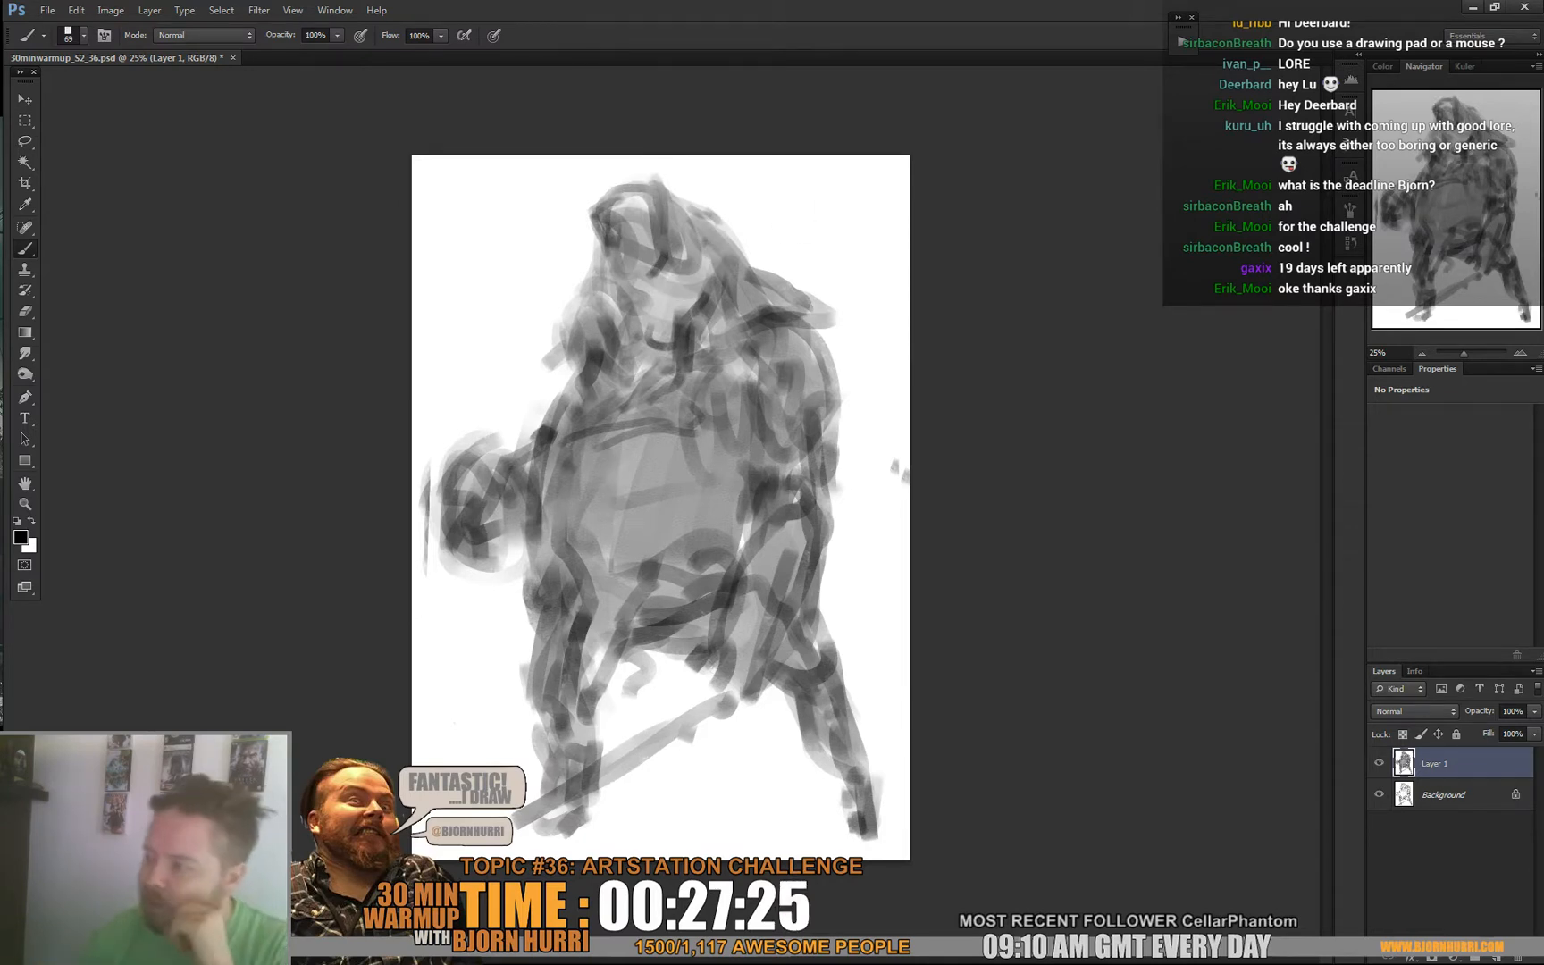
Set the brush size to 33 px and sketch the facial features under the hood.
{"action": "right_click", "coordinate": [647, 329]}
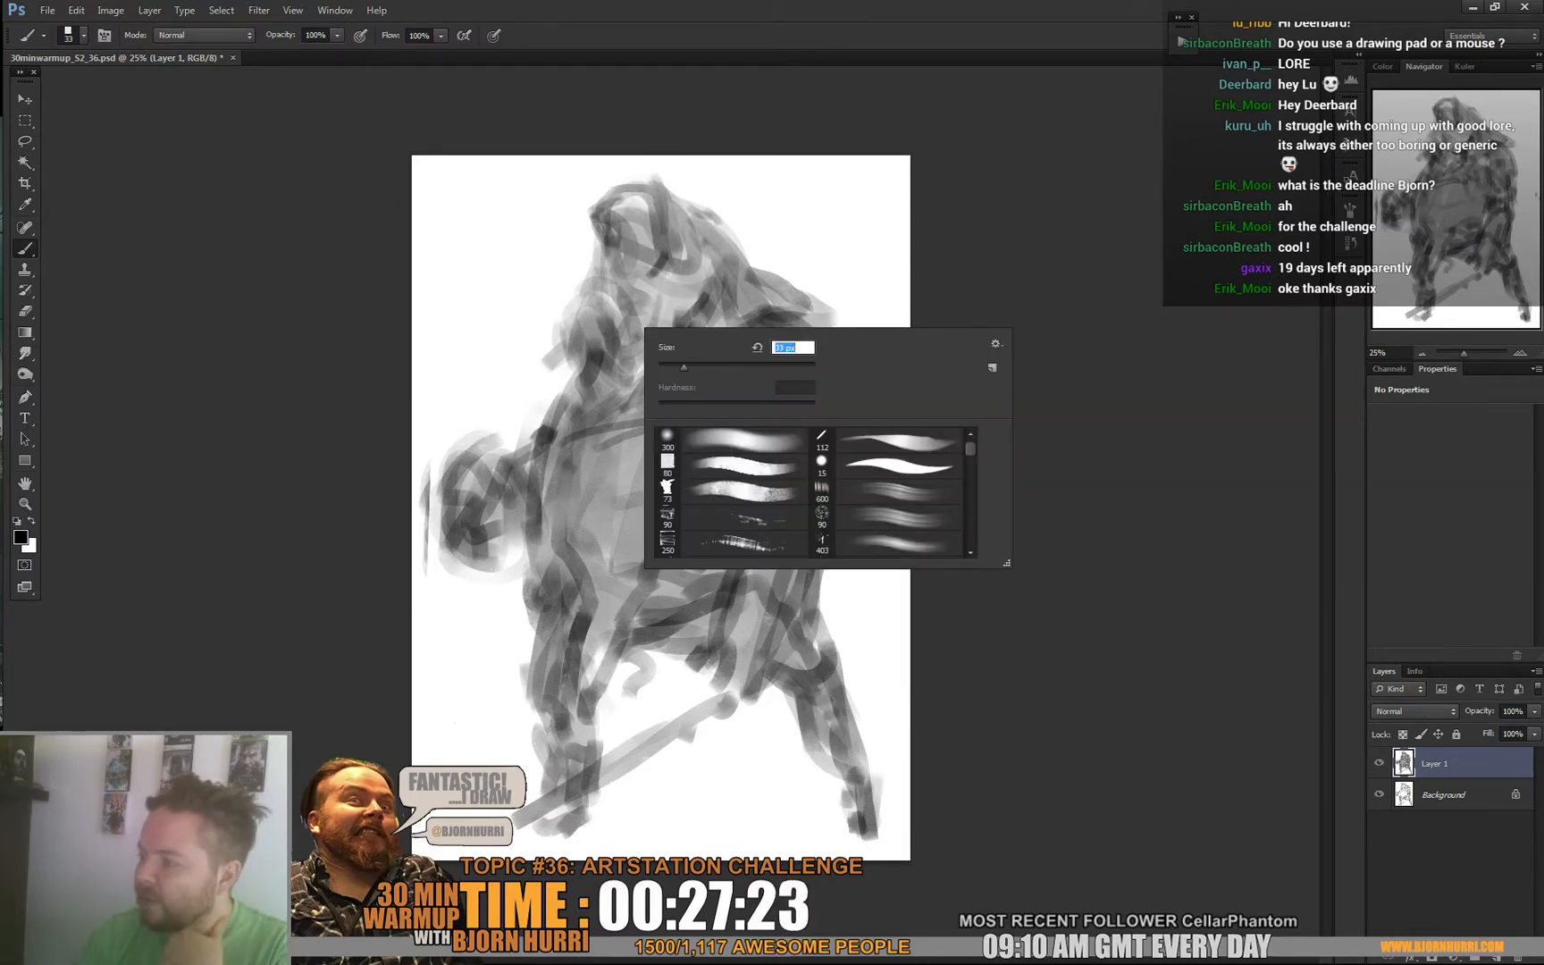
{"action": "key", "text": "Return"}
{"action": "left_click_drag", "start_coordinate": [653, 318], "coordinate": [681, 344]}
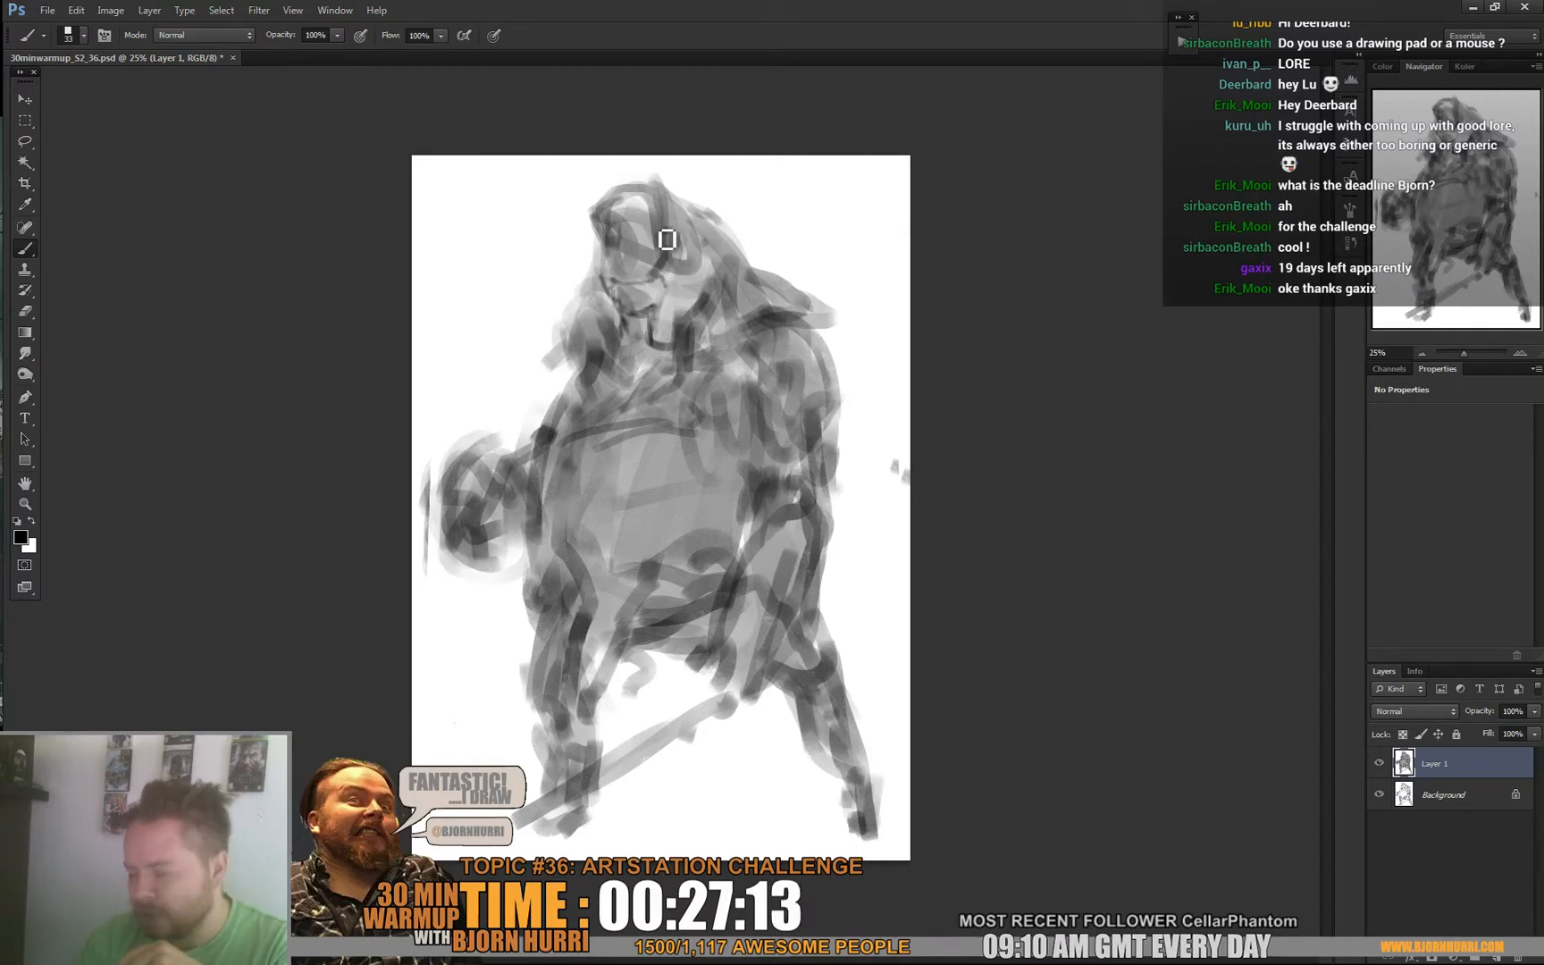
Open challenge_Villain_01.psd, look over the painting for reference and close it.
{"action": "key", "text": "ctrl+o"}
{"action": "double_click", "coordinate": [759, 444]}
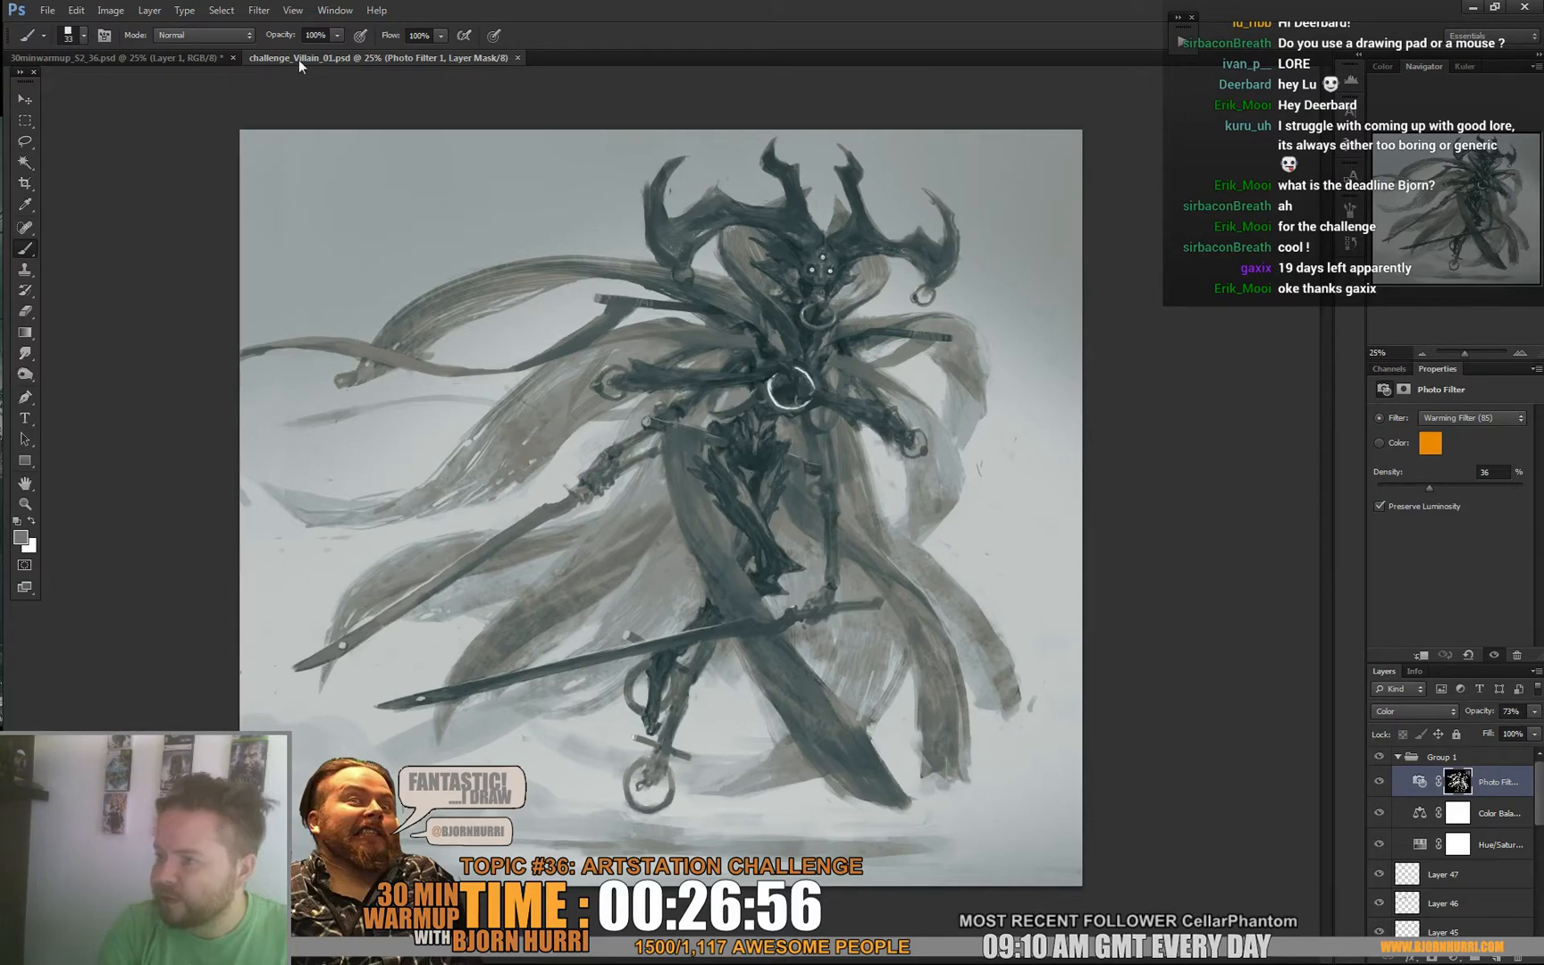
{"action": "left_click", "coordinate": [517, 57]}
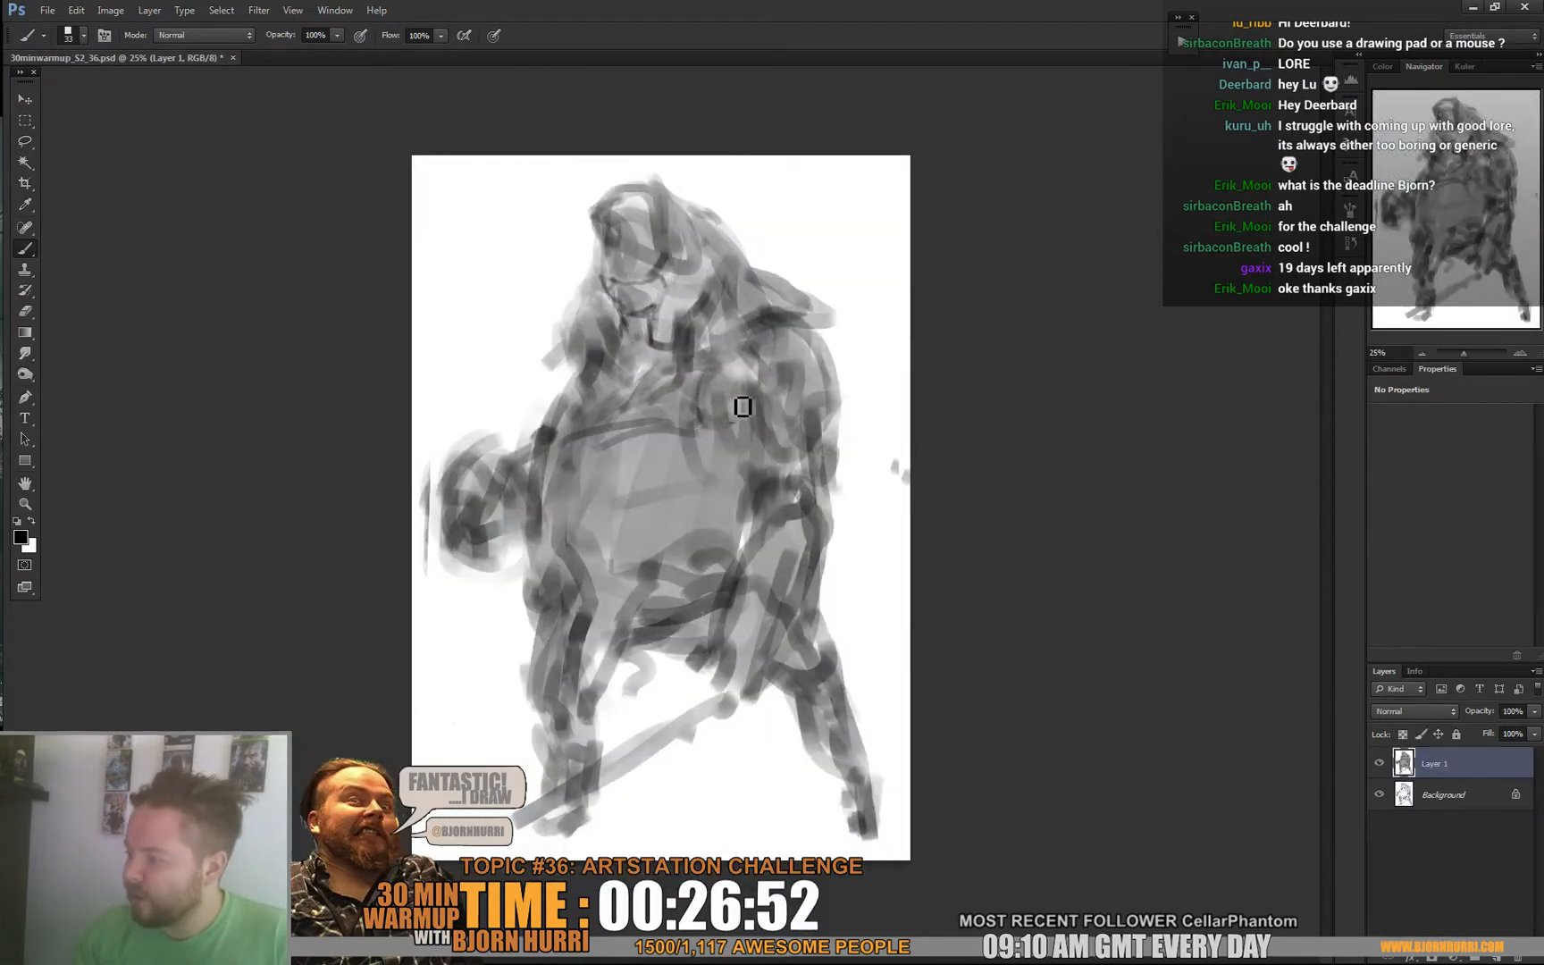
Enlarge the brush, paint dark crossing folds over the chest below the face, and restore the default colours.
{"action": "right_click", "coordinate": [758, 428]}
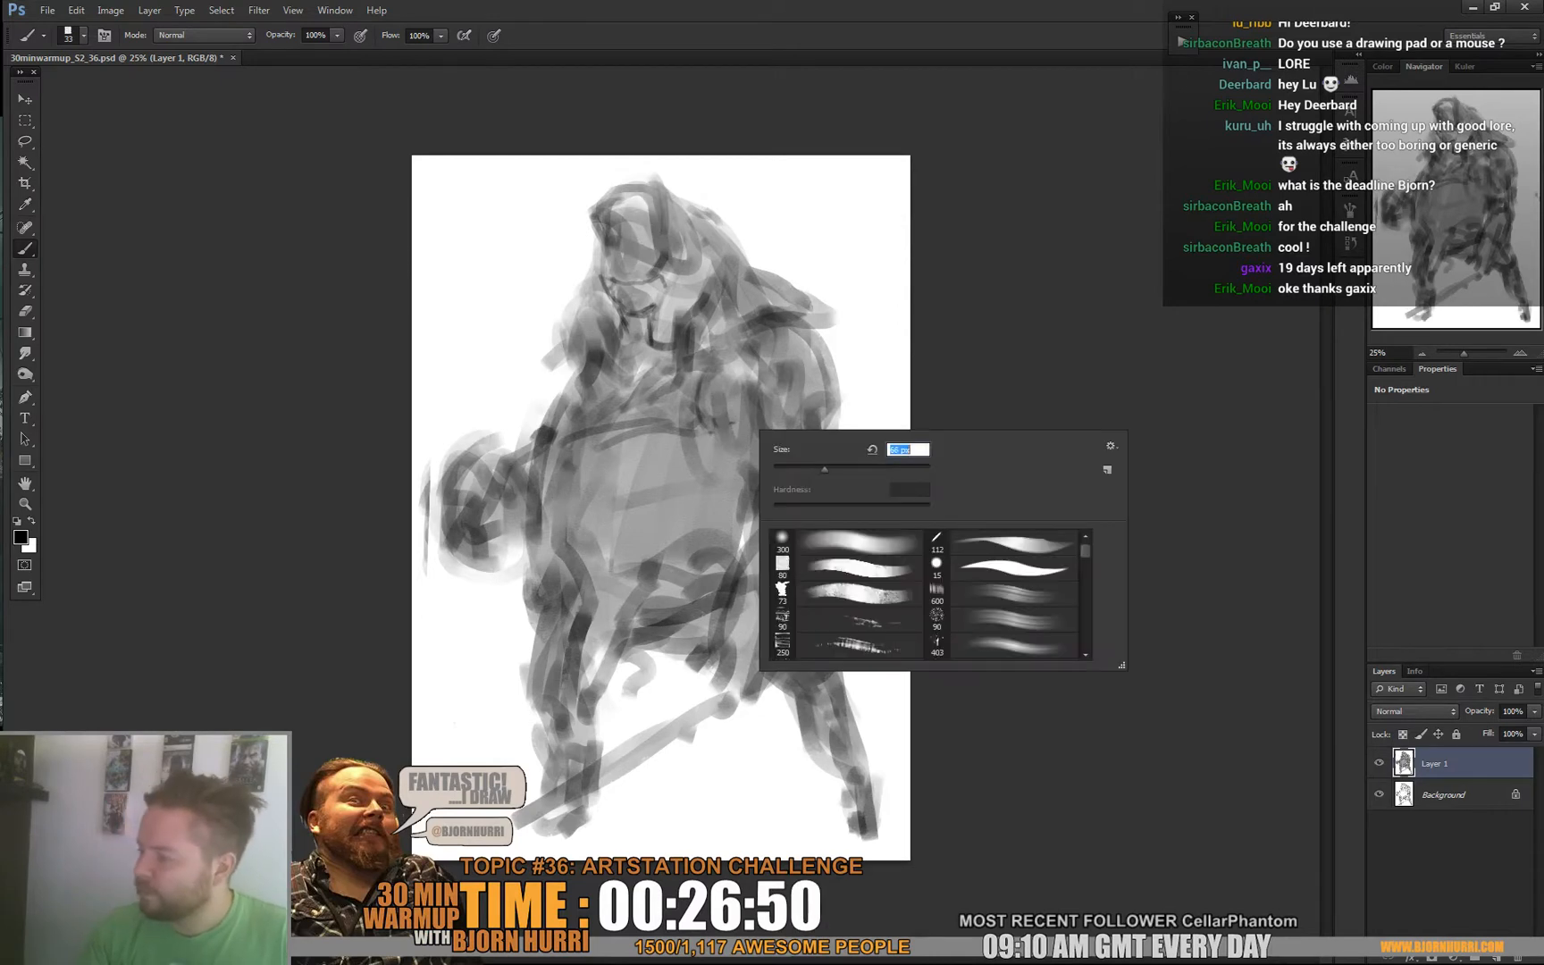
{"action": "left_click", "coordinate": [789, 468]}
{"action": "left_click", "coordinate": [711, 437]}
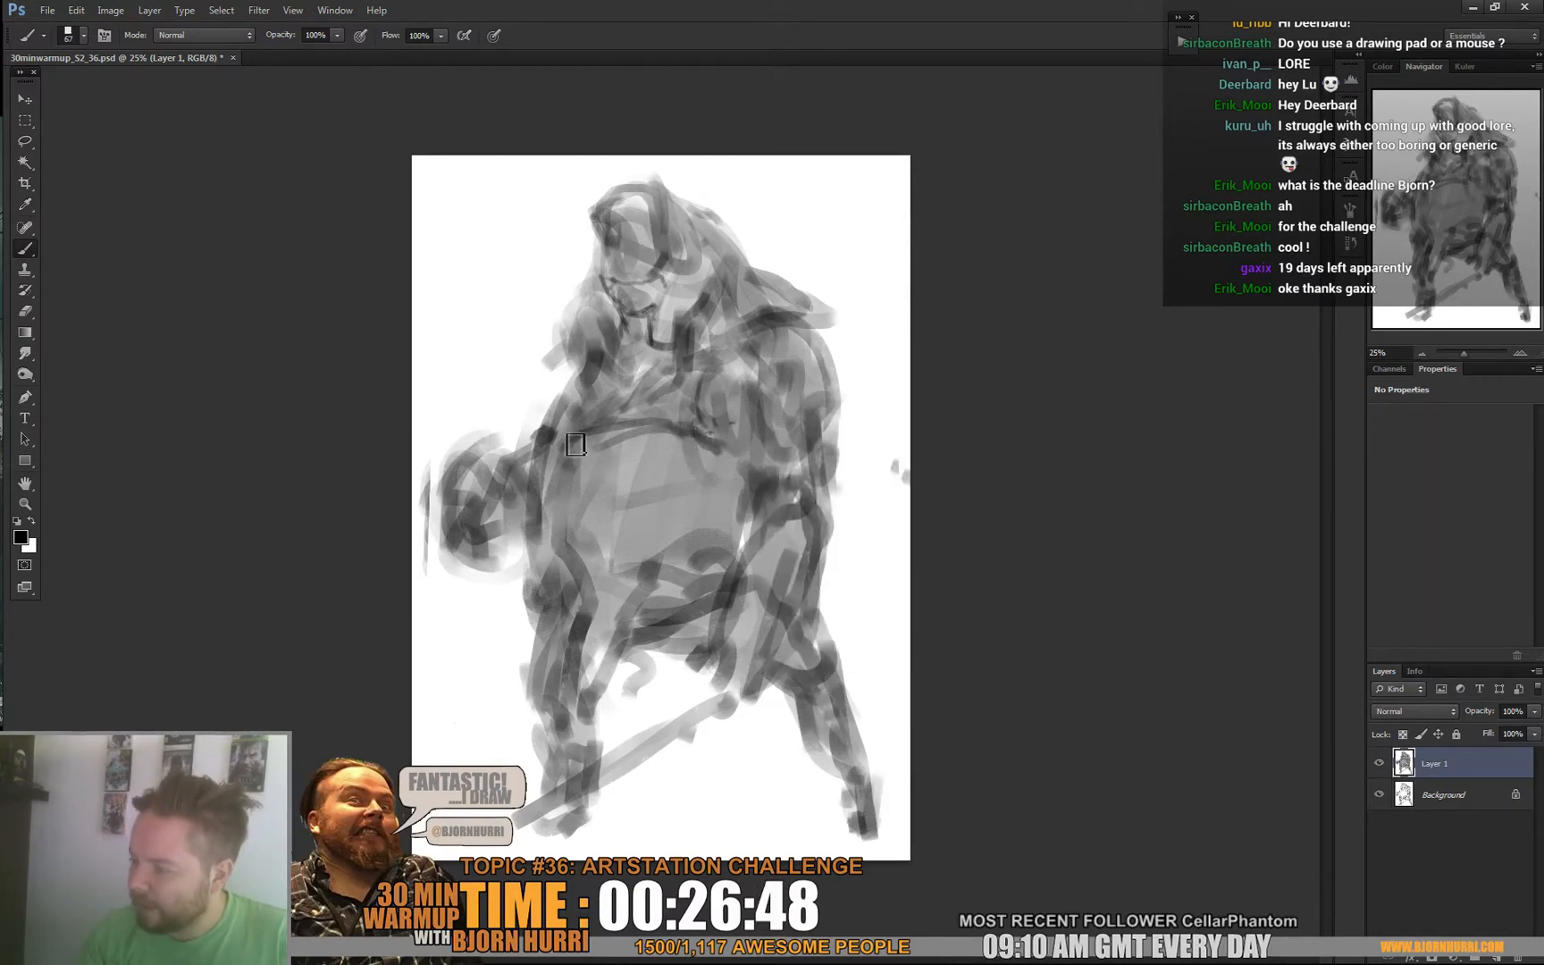
{"action": "mouse_move", "coordinate": [620, 391]}
{"action": "left_mouse_down"}
{"action": "mouse_move", "coordinate": [655, 388]}
{"action": "mouse_move", "coordinate": [622, 410]}
{"action": "mouse_move", "coordinate": [669, 413]}
{"action": "mouse_move", "coordinate": [654, 404]}
{"action": "mouse_move", "coordinate": [685, 333]}
{"action": "mouse_move", "coordinate": [639, 450]}
{"action": "mouse_move", "coordinate": [649, 421]}
{"action": "mouse_move", "coordinate": [657, 433]}
{"action": "mouse_move", "coordinate": [621, 421]}
{"action": "mouse_move", "coordinate": [651, 414]}
{"action": "mouse_move", "coordinate": [667, 436]}
{"action": "mouse_move", "coordinate": [682, 392]}
{"action": "mouse_move", "coordinate": [642, 396]}
{"action": "left_mouse_up"}
{"action": "left_click", "coordinate": [647, 424], "text": "alt"}
{"action": "key", "text": "d"}
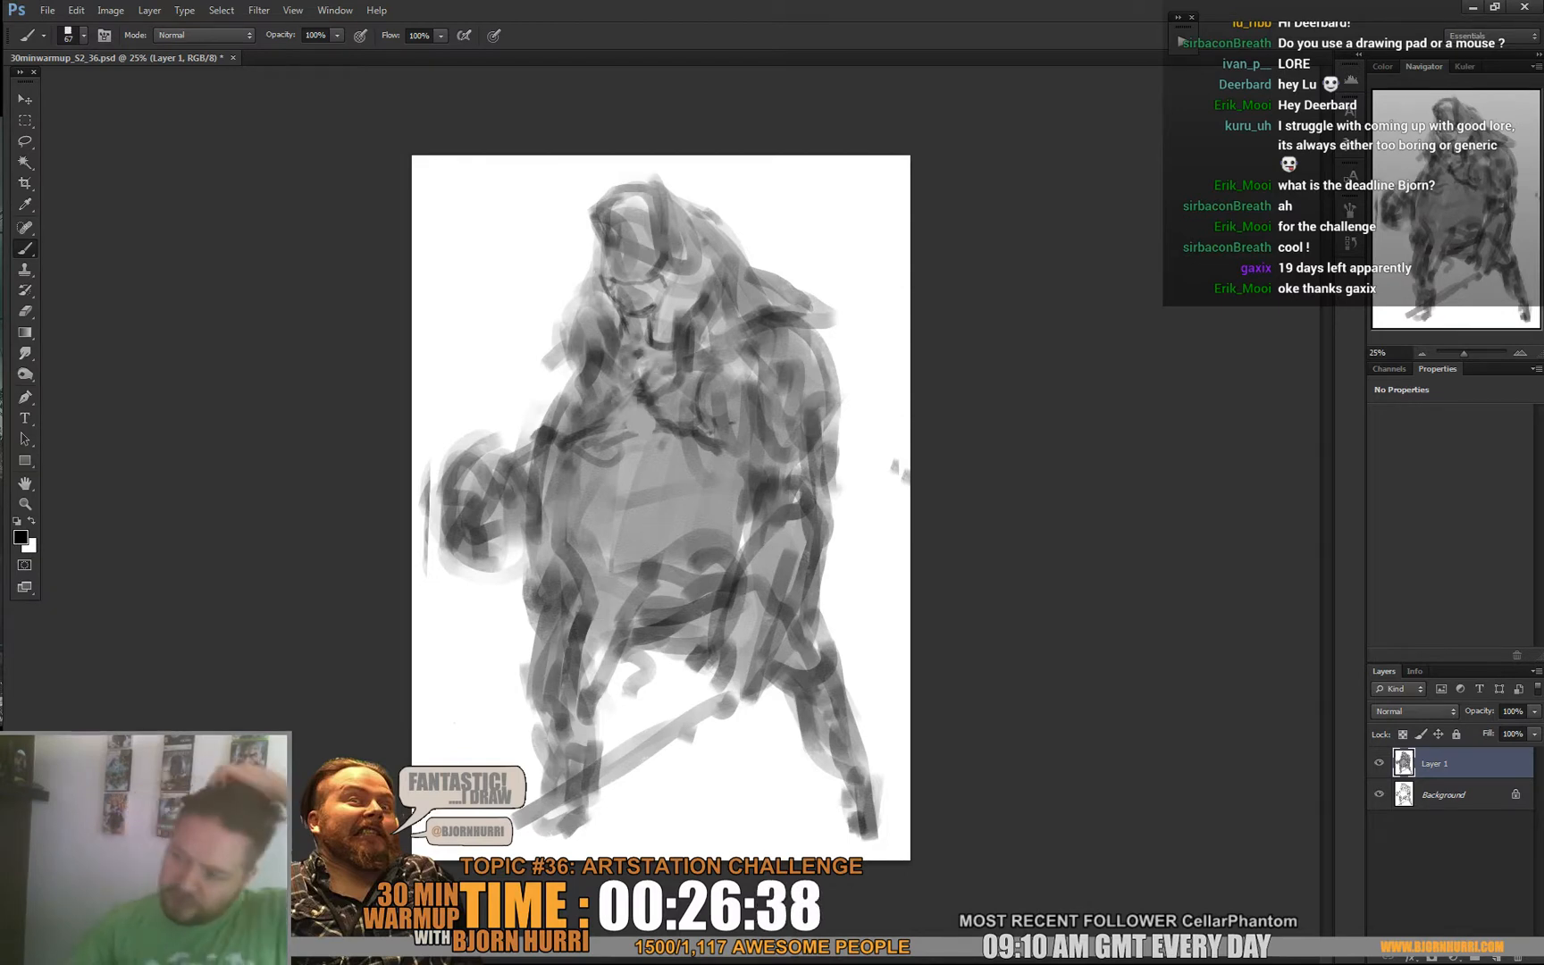
Sample white and dark grey from the canvas to refine the edge of the shoulder beside the hood.
{"action": "left_click", "coordinate": [572, 295], "text": "alt"}
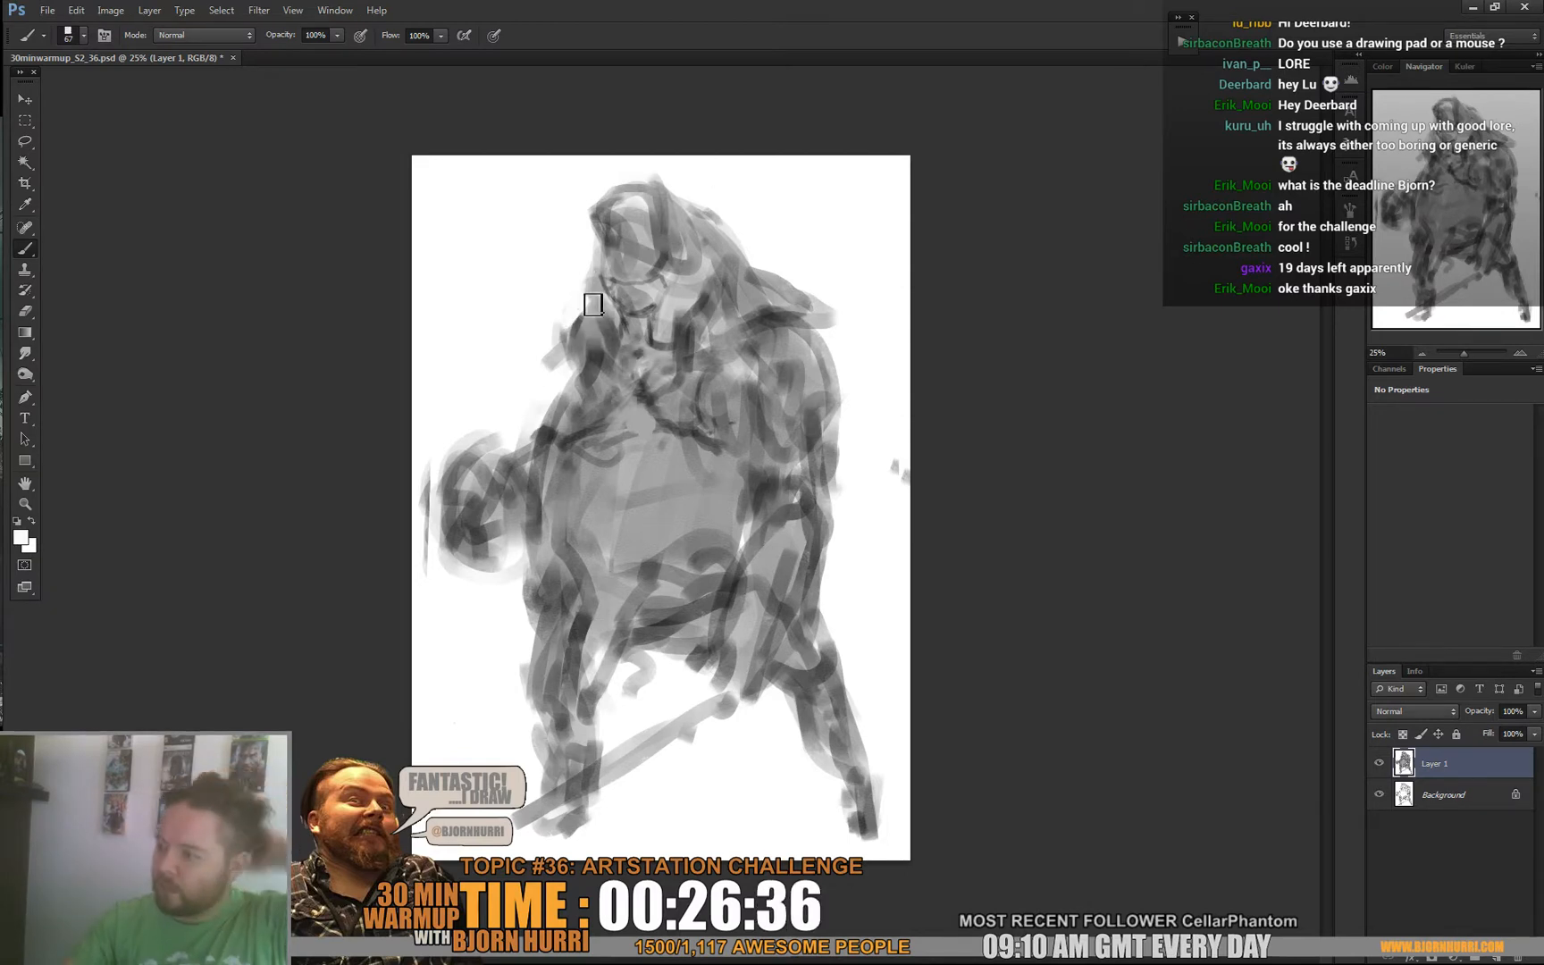
{"action": "left_click", "coordinate": [578, 327], "text": "alt"}
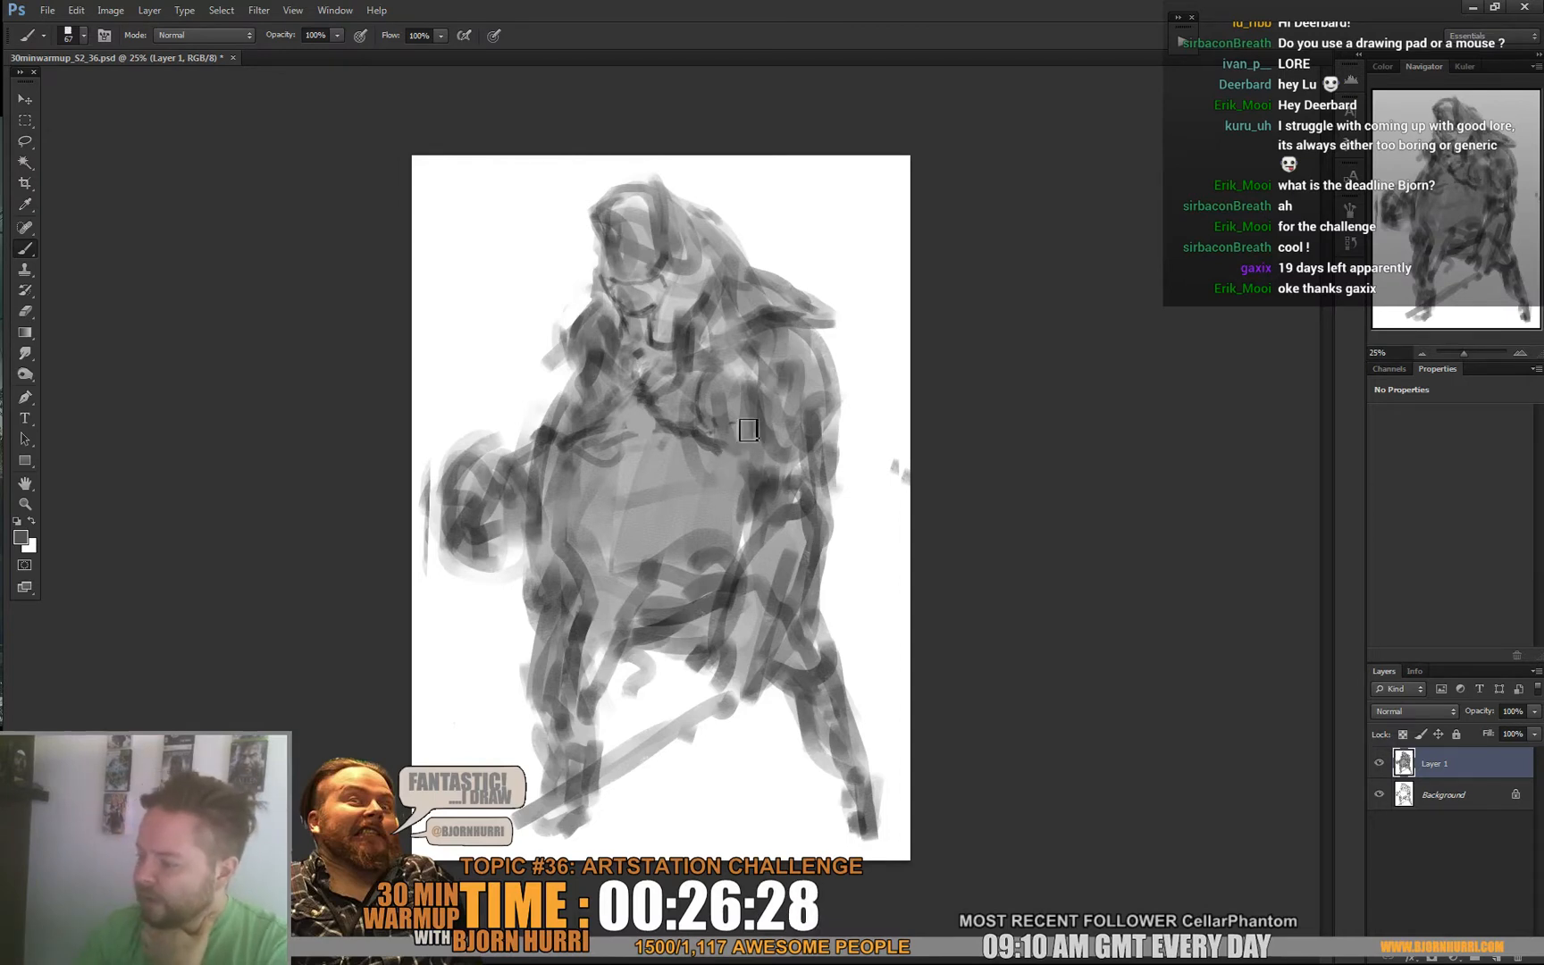
Sample greys from the canvas and paint short dark folds over the draped shoulder, the chest and the opposite side of the collar.
{"action": "left_click", "coordinate": [715, 380], "text": "alt"}
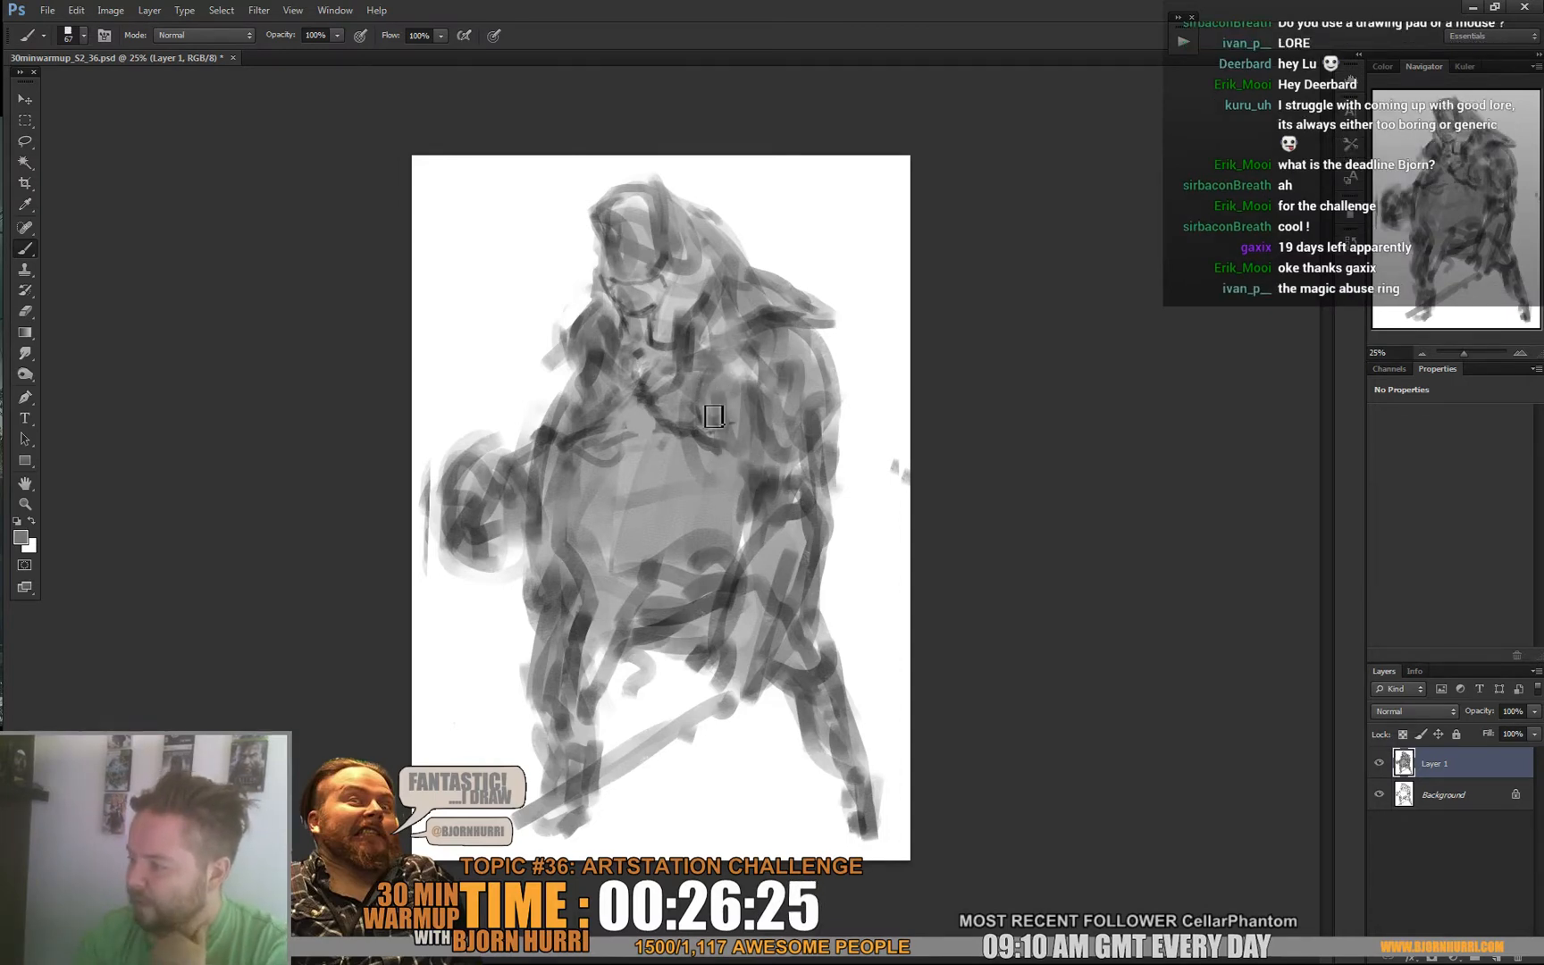
{"action": "left_click", "coordinate": [697, 357], "text": "alt"}
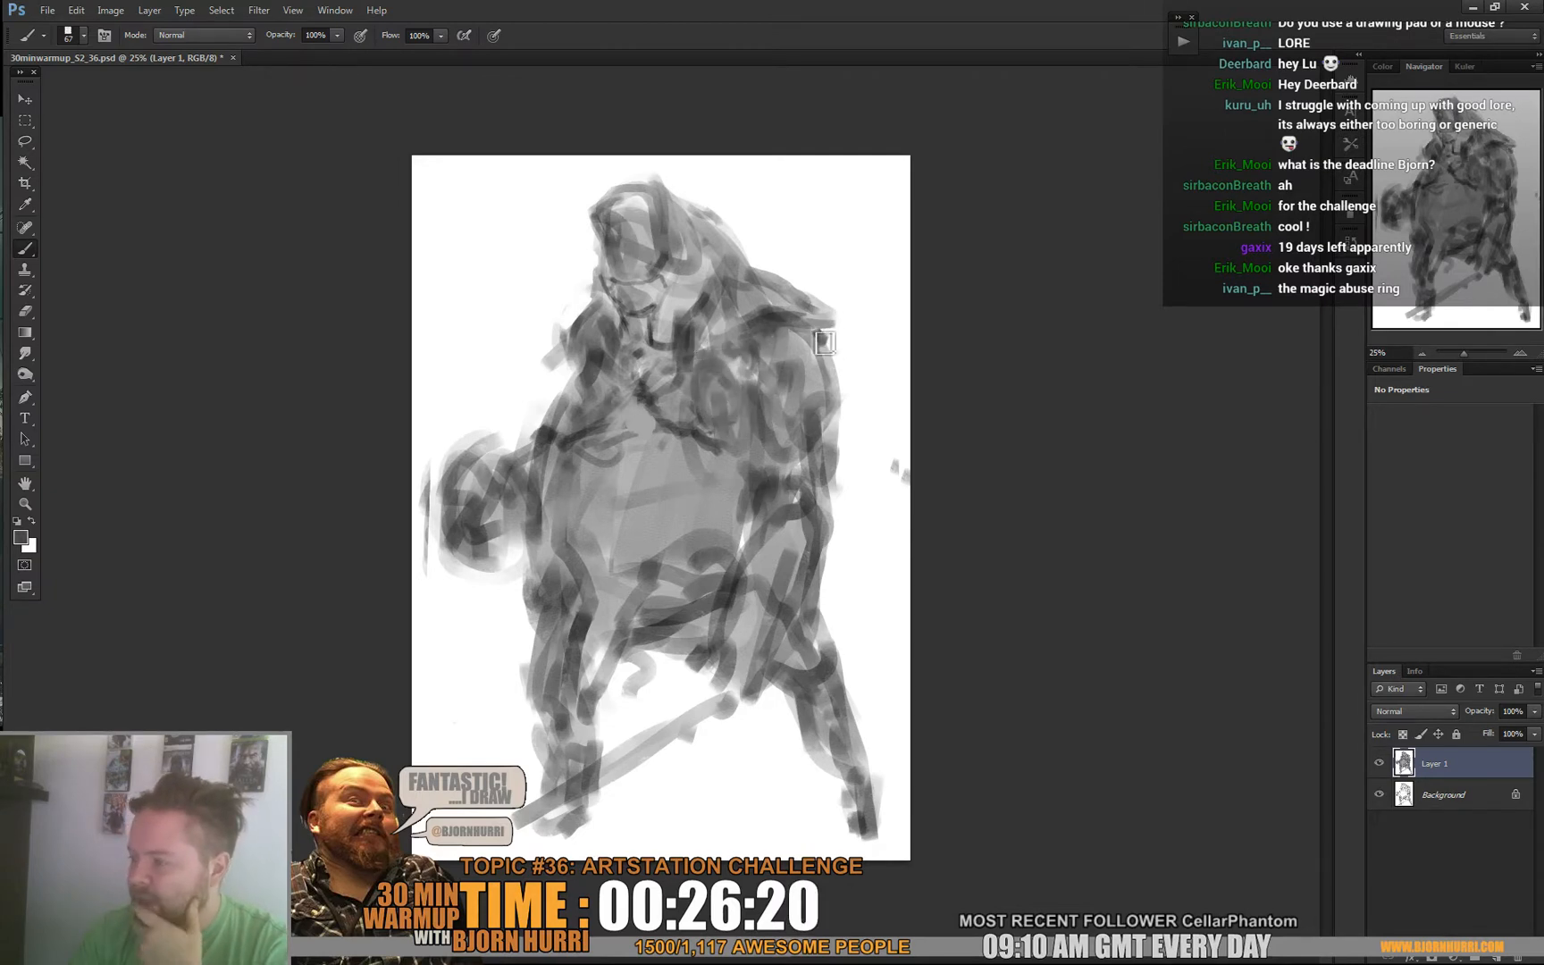
{"action": "left_click_drag", "start_coordinate": [813, 329], "coordinate": [841, 396]}
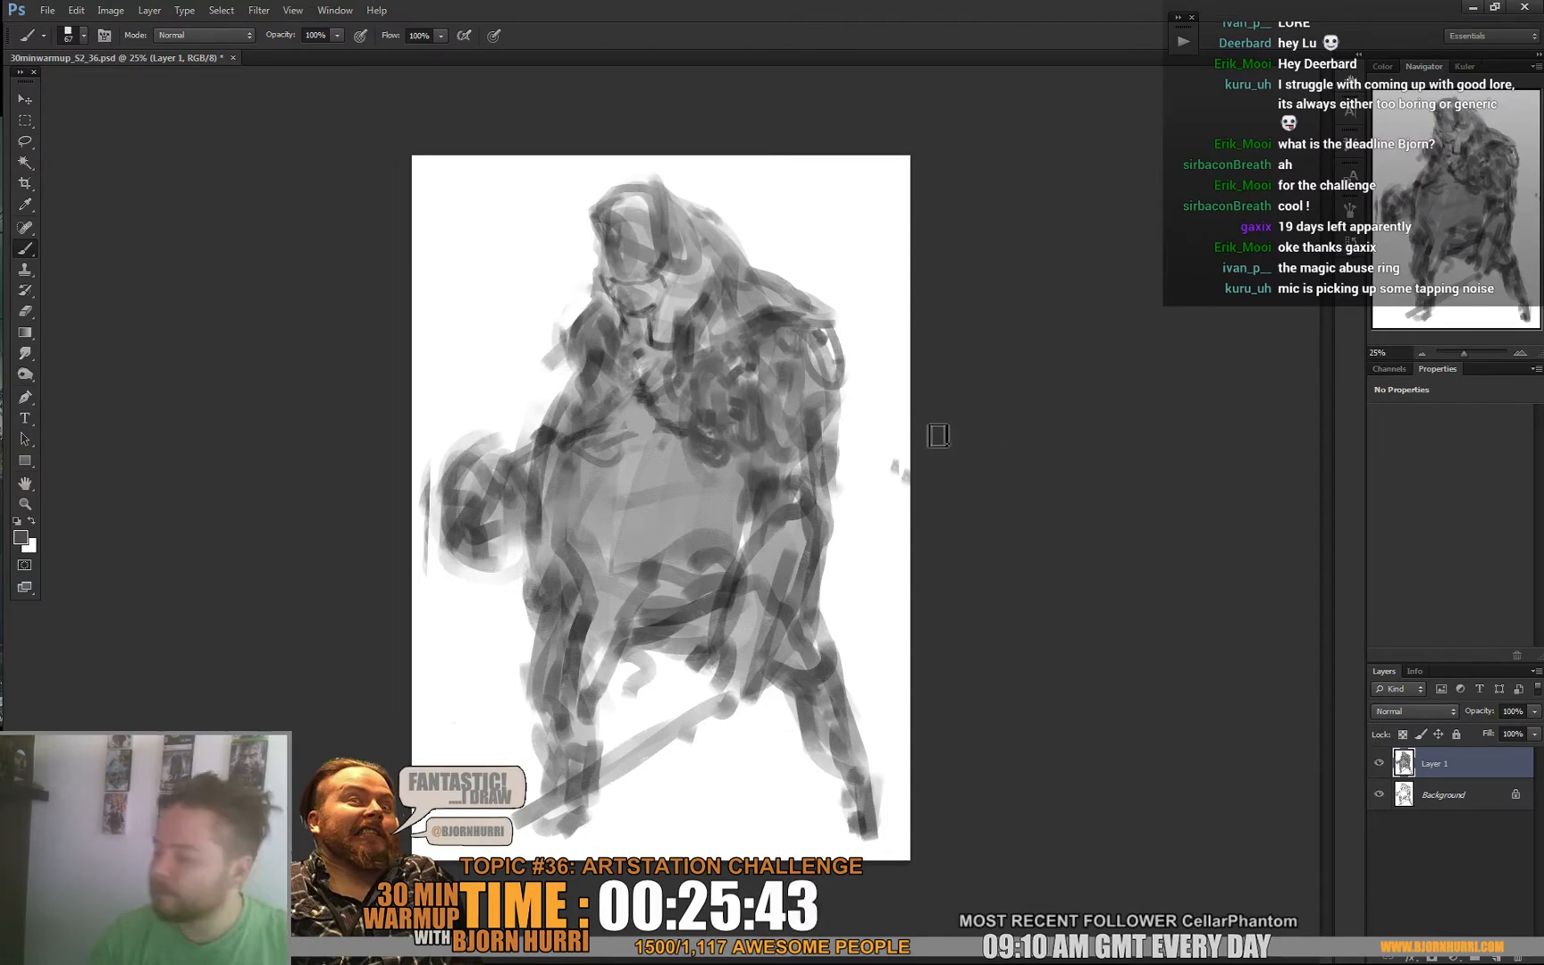
{"action": "left_click", "coordinate": [706, 448], "text": "alt"}
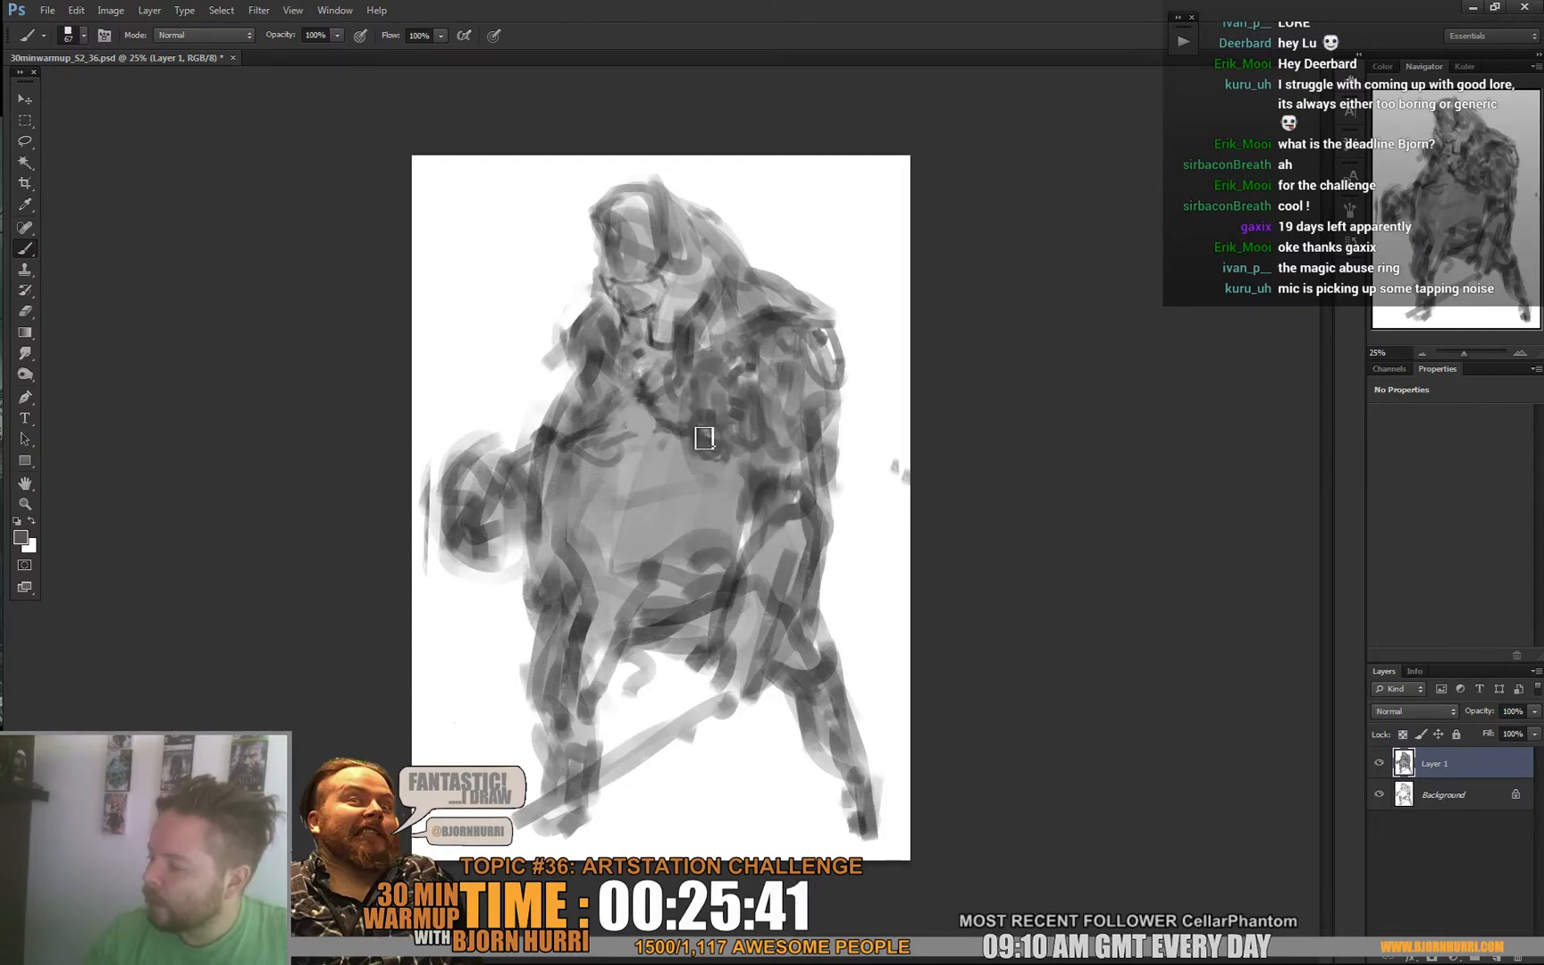
{"action": "left_click", "coordinate": [633, 405], "text": "alt"}
{"action": "mouse_move", "coordinate": [597, 404]}
{"action": "left_mouse_down"}
{"action": "mouse_move", "coordinate": [587, 370]}
{"action": "mouse_move", "coordinate": [555, 425]}
{"action": "left_mouse_up"}
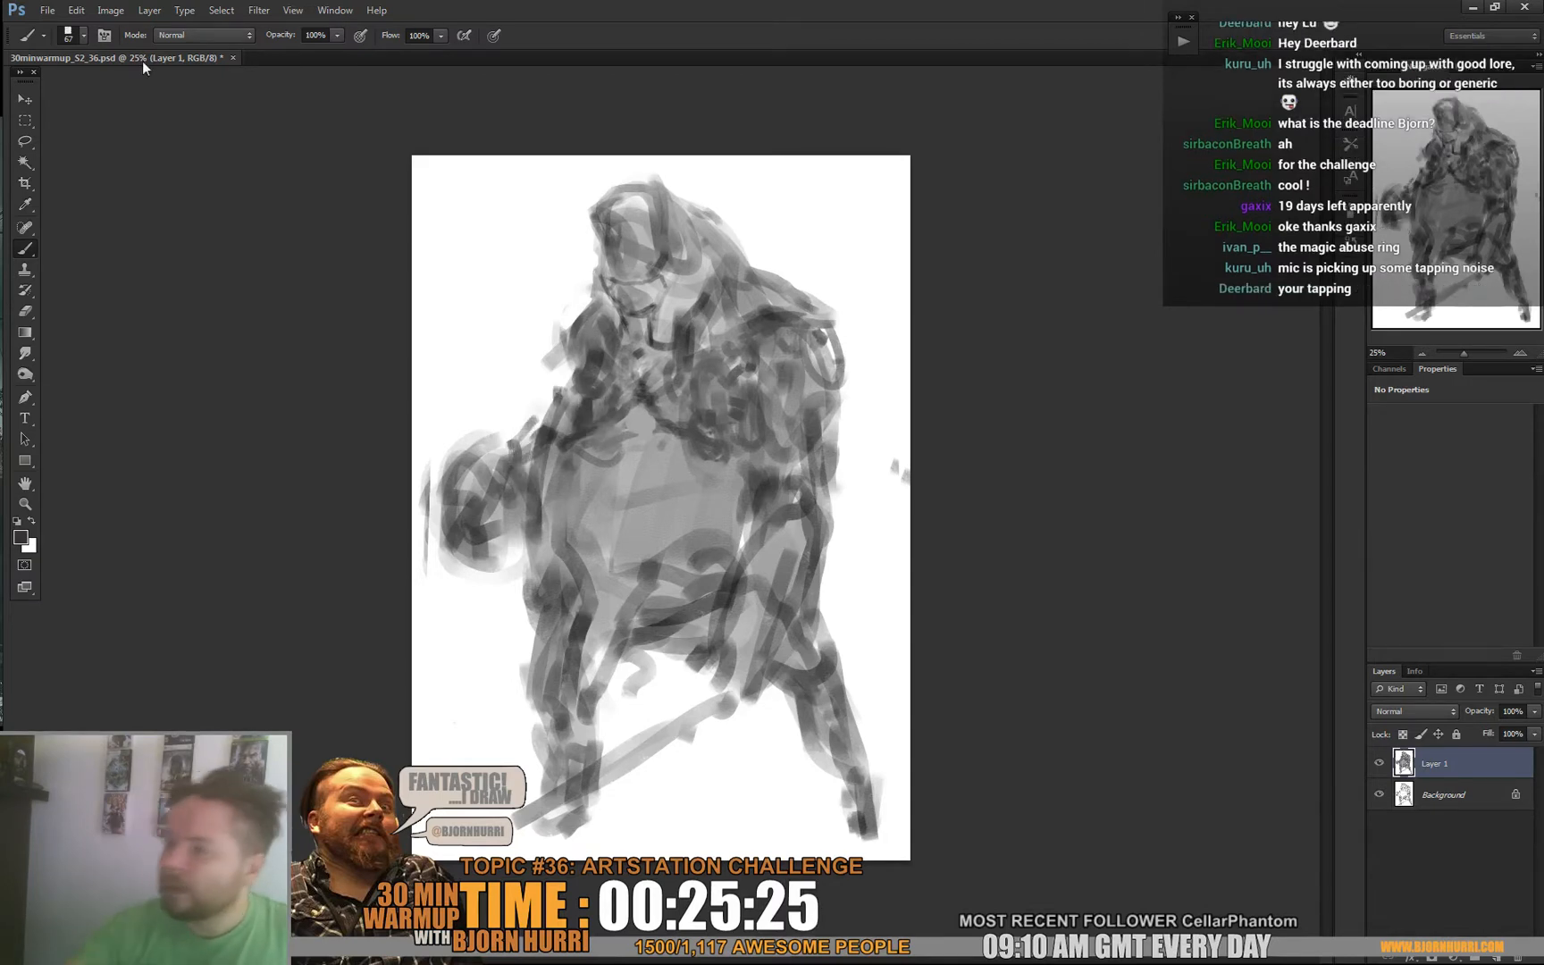
Flip the canvas horizontally and, with a 121 px brush, block in a long, wide weapon with a crossed end across the legs.
{"action": "left_click", "coordinate": [113, 11]}
{"action": "left_click", "coordinate": [366, 227]}
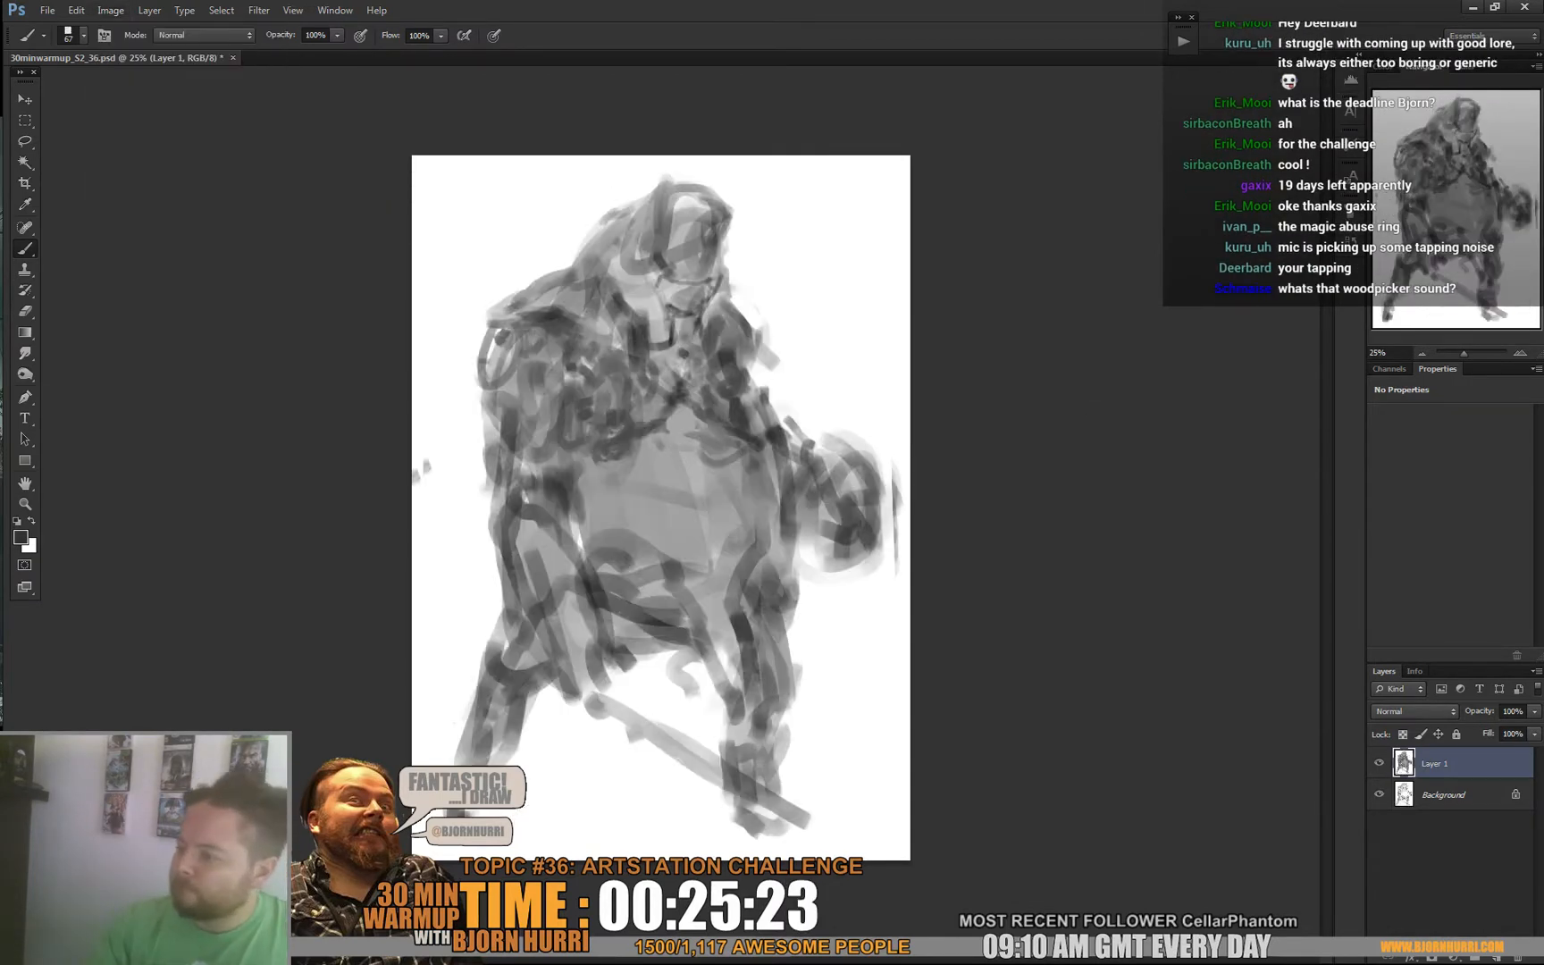
{"action": "right_click", "coordinate": [1093, 379]}
{"action": "mouse_move", "coordinate": [615, 693]}
{"action": "left_mouse_down"}
{"action": "mouse_move", "coordinate": [661, 697]}
{"action": "mouse_move", "coordinate": [811, 771]}
{"action": "left_mouse_up"}
{"action": "mouse_move", "coordinate": [887, 836]}
{"action": "left_mouse_down"}
{"action": "mouse_move", "coordinate": [873, 802]}
{"action": "mouse_move", "coordinate": [779, 747]}
{"action": "mouse_move", "coordinate": [889, 813]}
{"action": "mouse_move", "coordinate": [871, 840]}
{"action": "left_mouse_up"}
{"action": "left_click_drag", "start_coordinate": [659, 734], "coordinate": [796, 809]}
{"action": "mouse_move", "coordinate": [648, 738]}
{"action": "left_mouse_down"}
{"action": "mouse_move", "coordinate": [818, 841]}
{"action": "mouse_move", "coordinate": [851, 772]}
{"action": "mouse_move", "coordinate": [882, 798]}
{"action": "mouse_move", "coordinate": [893, 777]}
{"action": "mouse_move", "coordinate": [860, 814]}
{"action": "mouse_move", "coordinate": [876, 836]}
{"action": "mouse_move", "coordinate": [866, 791]}
{"action": "mouse_move", "coordinate": [830, 827]}
{"action": "mouse_move", "coordinate": [843, 827]}
{"action": "mouse_move", "coordinate": [828, 782]}
{"action": "mouse_move", "coordinate": [620, 686]}
{"action": "mouse_move", "coordinate": [831, 792]}
{"action": "mouse_move", "coordinate": [723, 747]}
{"action": "mouse_move", "coordinate": [747, 774]}
{"action": "mouse_move", "coordinate": [792, 777]}
{"action": "mouse_move", "coordinate": [624, 666]}
{"action": "mouse_move", "coordinate": [616, 681]}
{"action": "mouse_move", "coordinate": [584, 673]}
{"action": "left_mouse_up"}
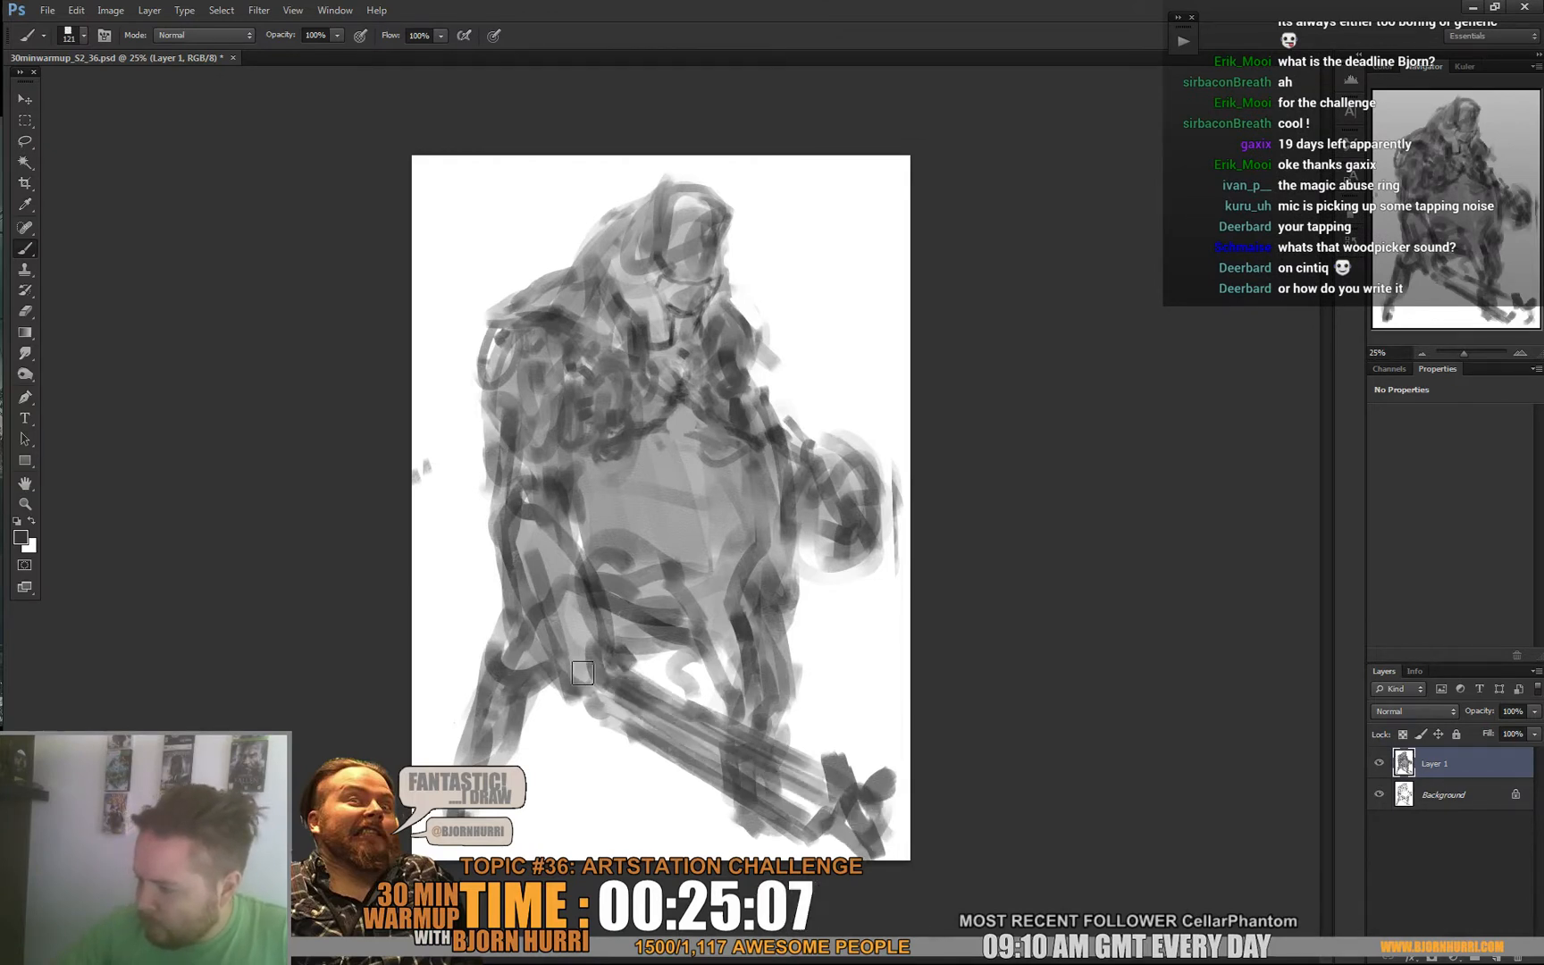
Build up the outer arm, shoulder and back of the hood with sampled greys, using brush sizes of 37 px and 67 px.
{"action": "left_click_drag", "start_coordinate": [515, 490], "coordinate": [487, 520]}
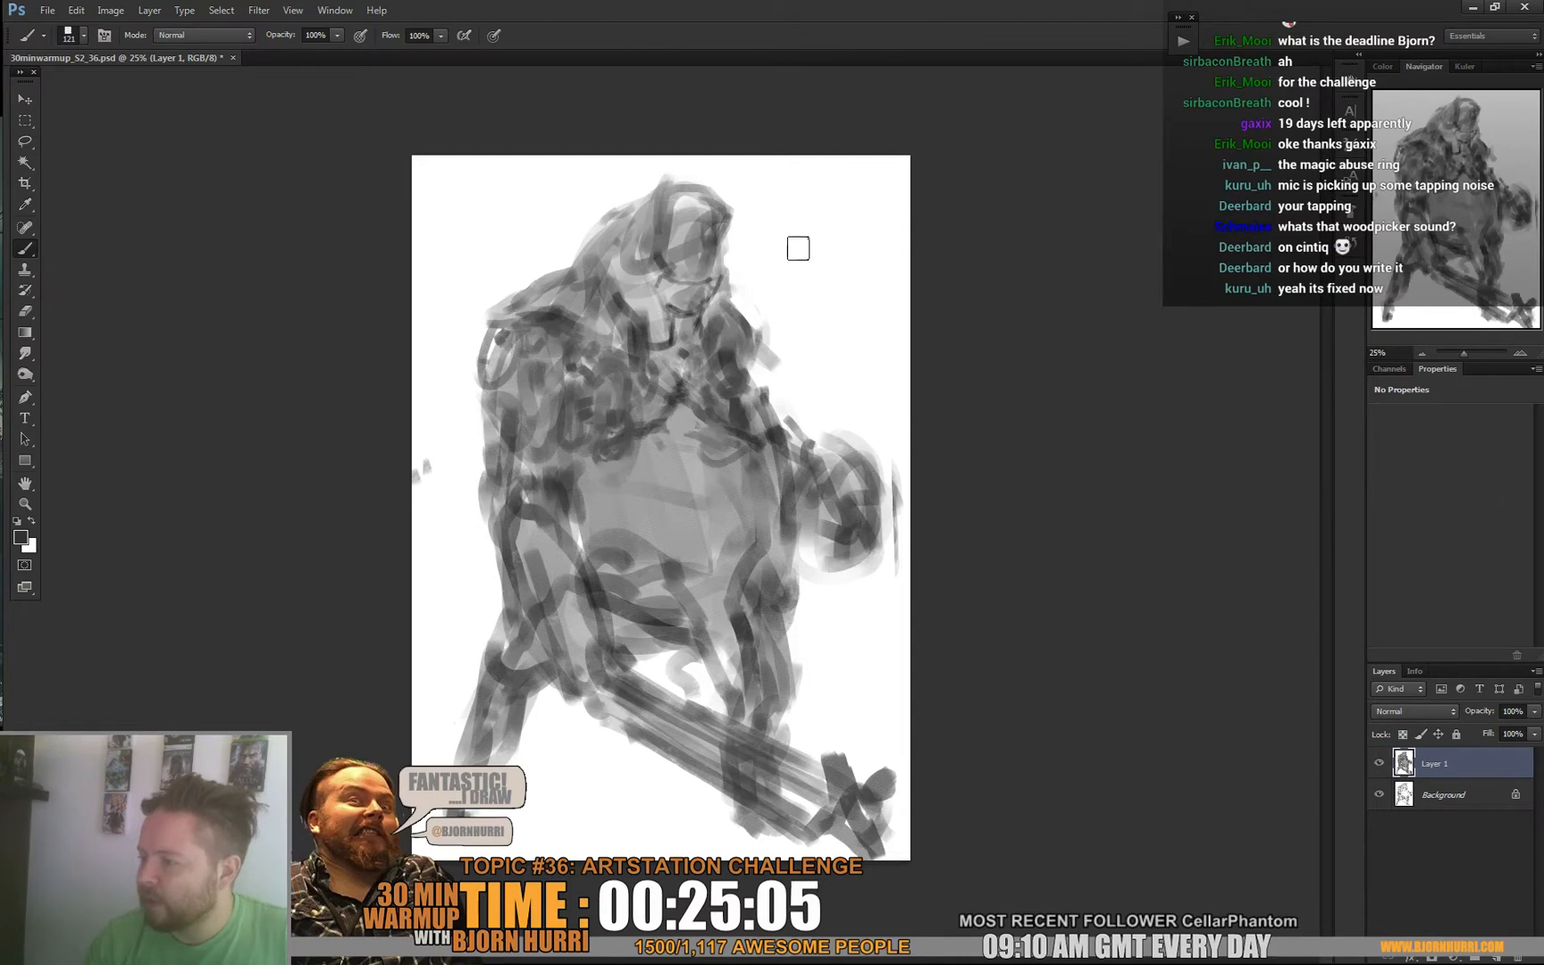
{"action": "key", "text": "e"}
{"action": "key", "text": "b"}
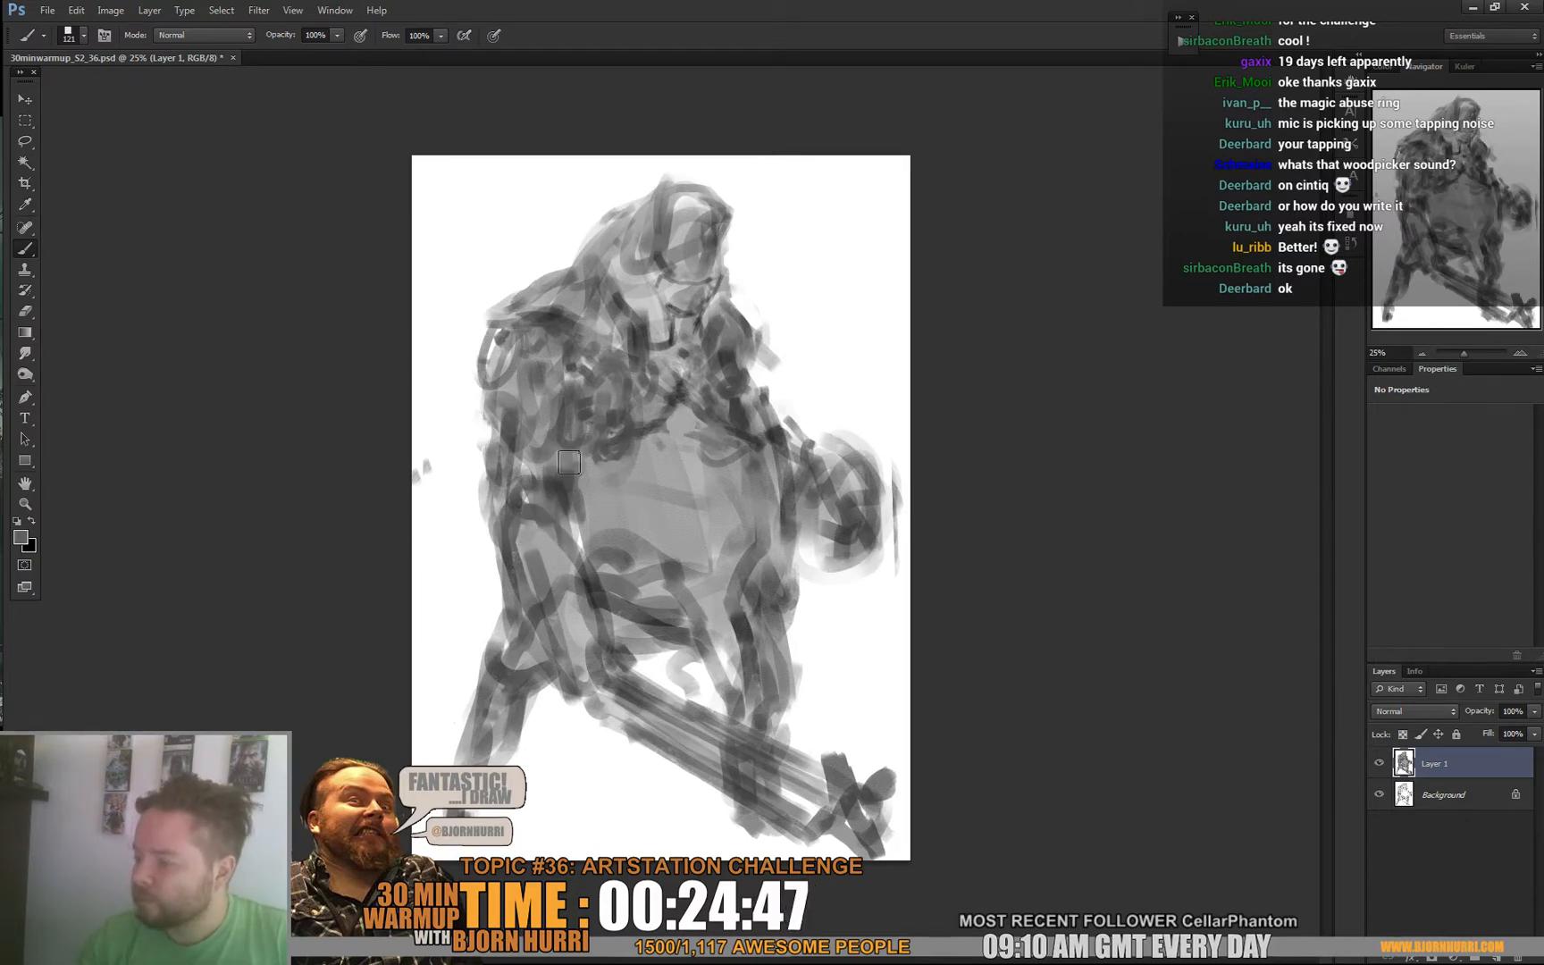
{"action": "right_click", "coordinate": [631, 432]}
{"action": "left_click_drag", "start_coordinate": [737, 472], "coordinate": [676, 472]}
{"action": "left_click", "coordinate": [534, 473]}
{"action": "left_click", "coordinate": [563, 465], "text": "alt"}
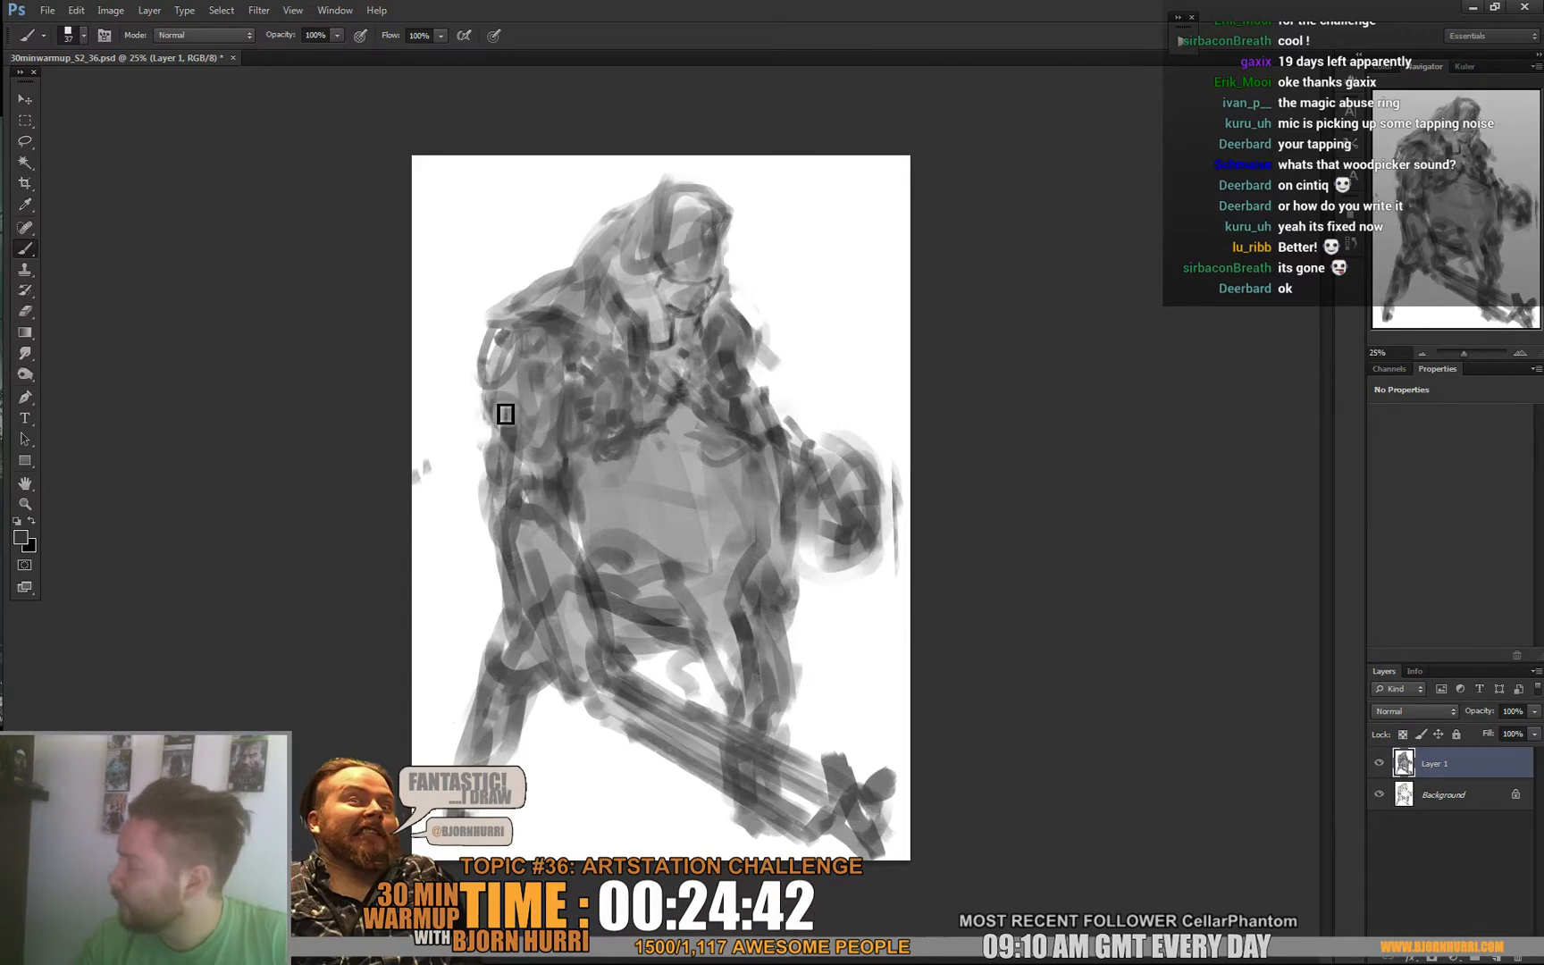
{"action": "right_click", "coordinate": [619, 351]}
{"action": "left_click", "coordinate": [584, 310], "text": "alt"}
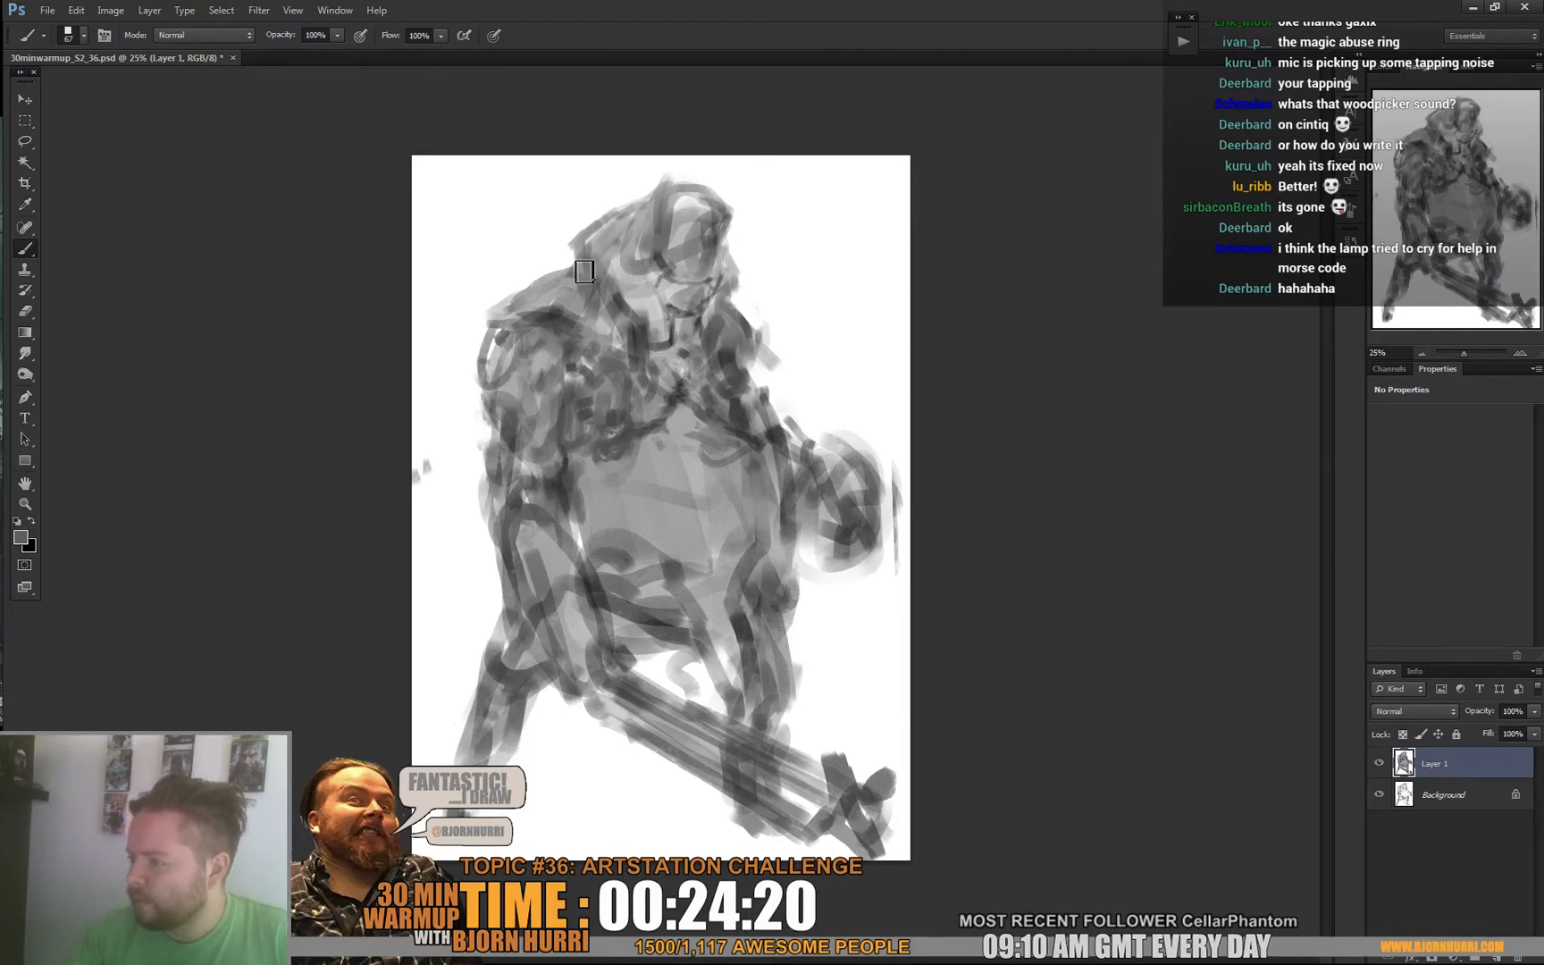
Set the brush size to 22 px and refine the collar and hood folds around the face with sampled light and dark greys.
{"action": "right_click", "coordinate": [636, 306]}
{"action": "key", "text": "Return"}
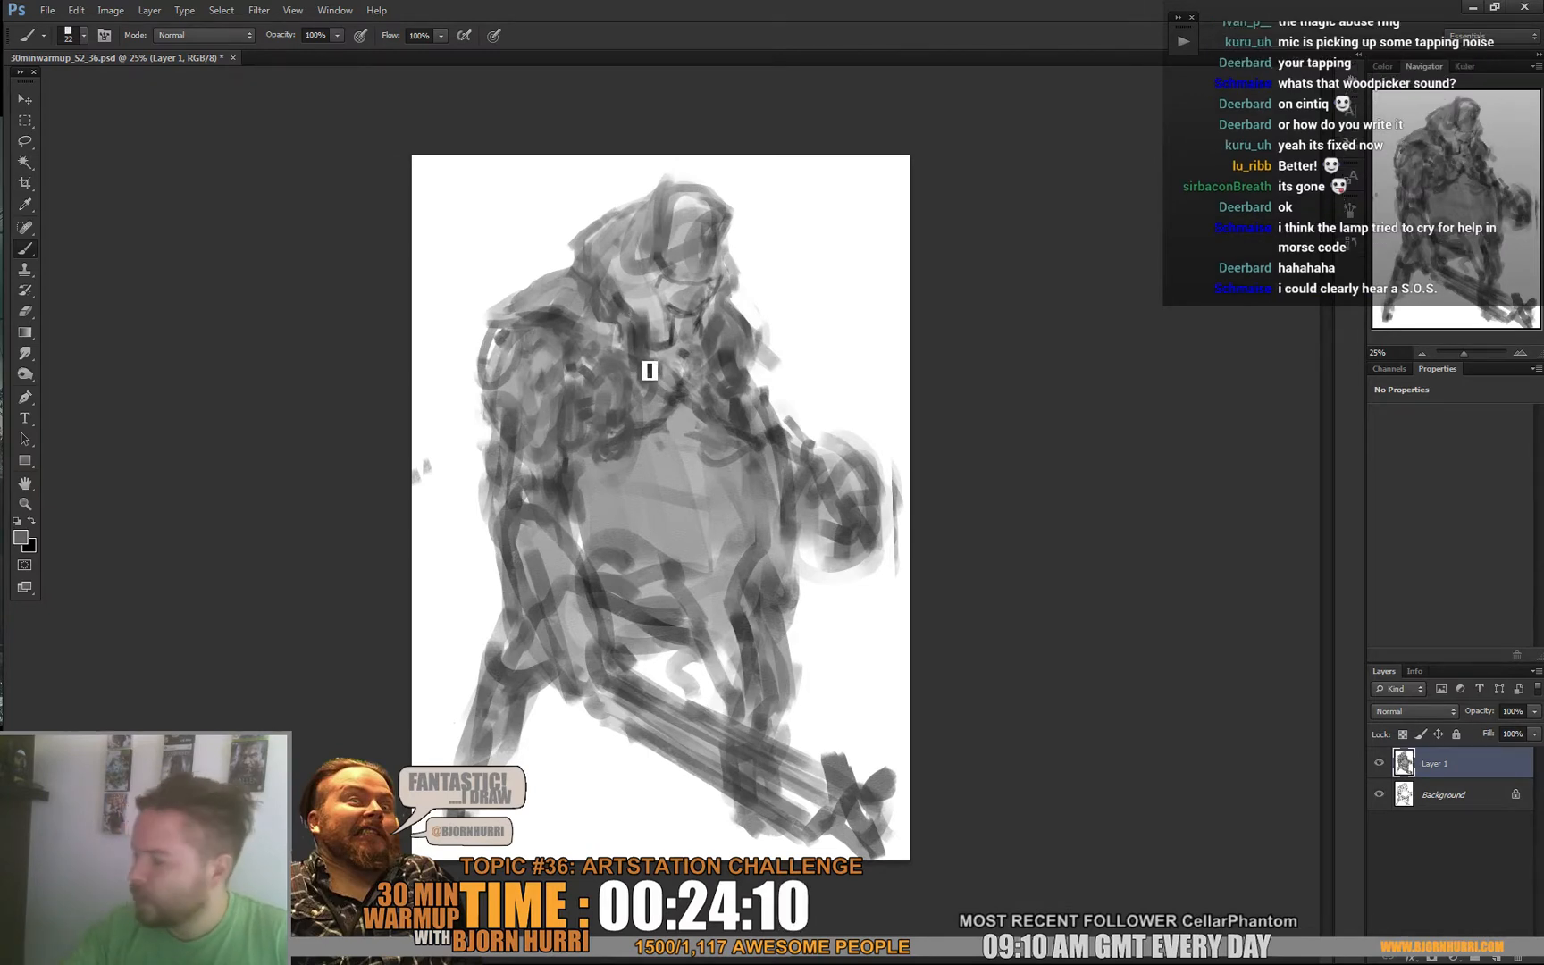
{"action": "key", "text": "ctrl+e"}
{"action": "key", "text": "ctrl+alt+z"}
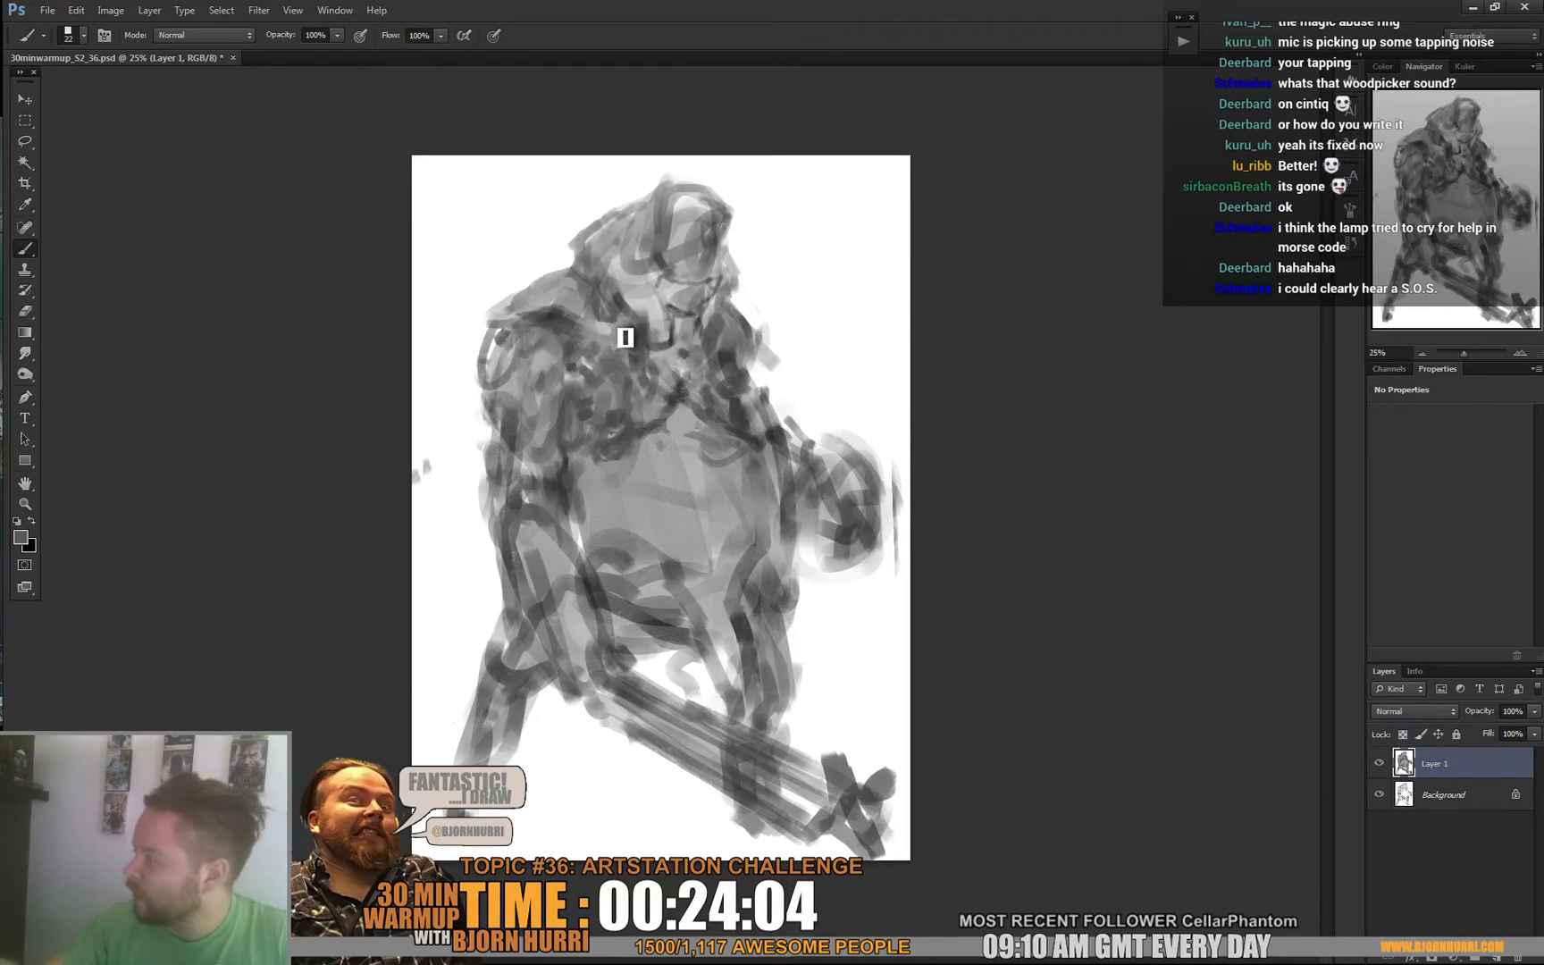
{"action": "left_click", "coordinate": [616, 295], "text": "alt"}
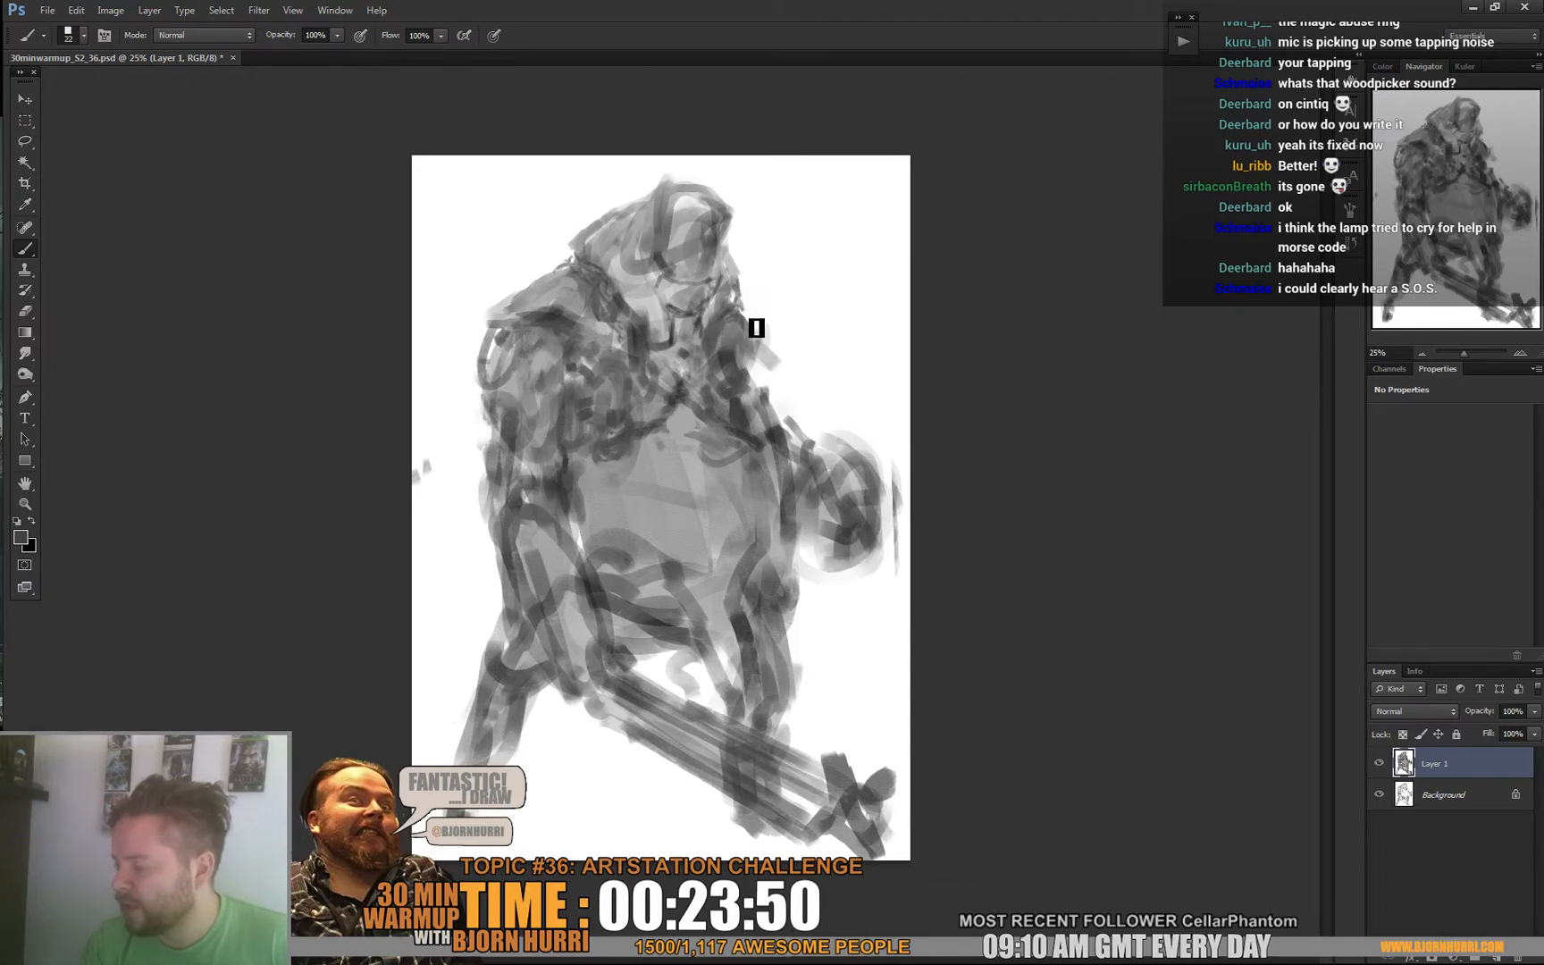
{"action": "left_click", "coordinate": [600, 274], "text": "alt"}
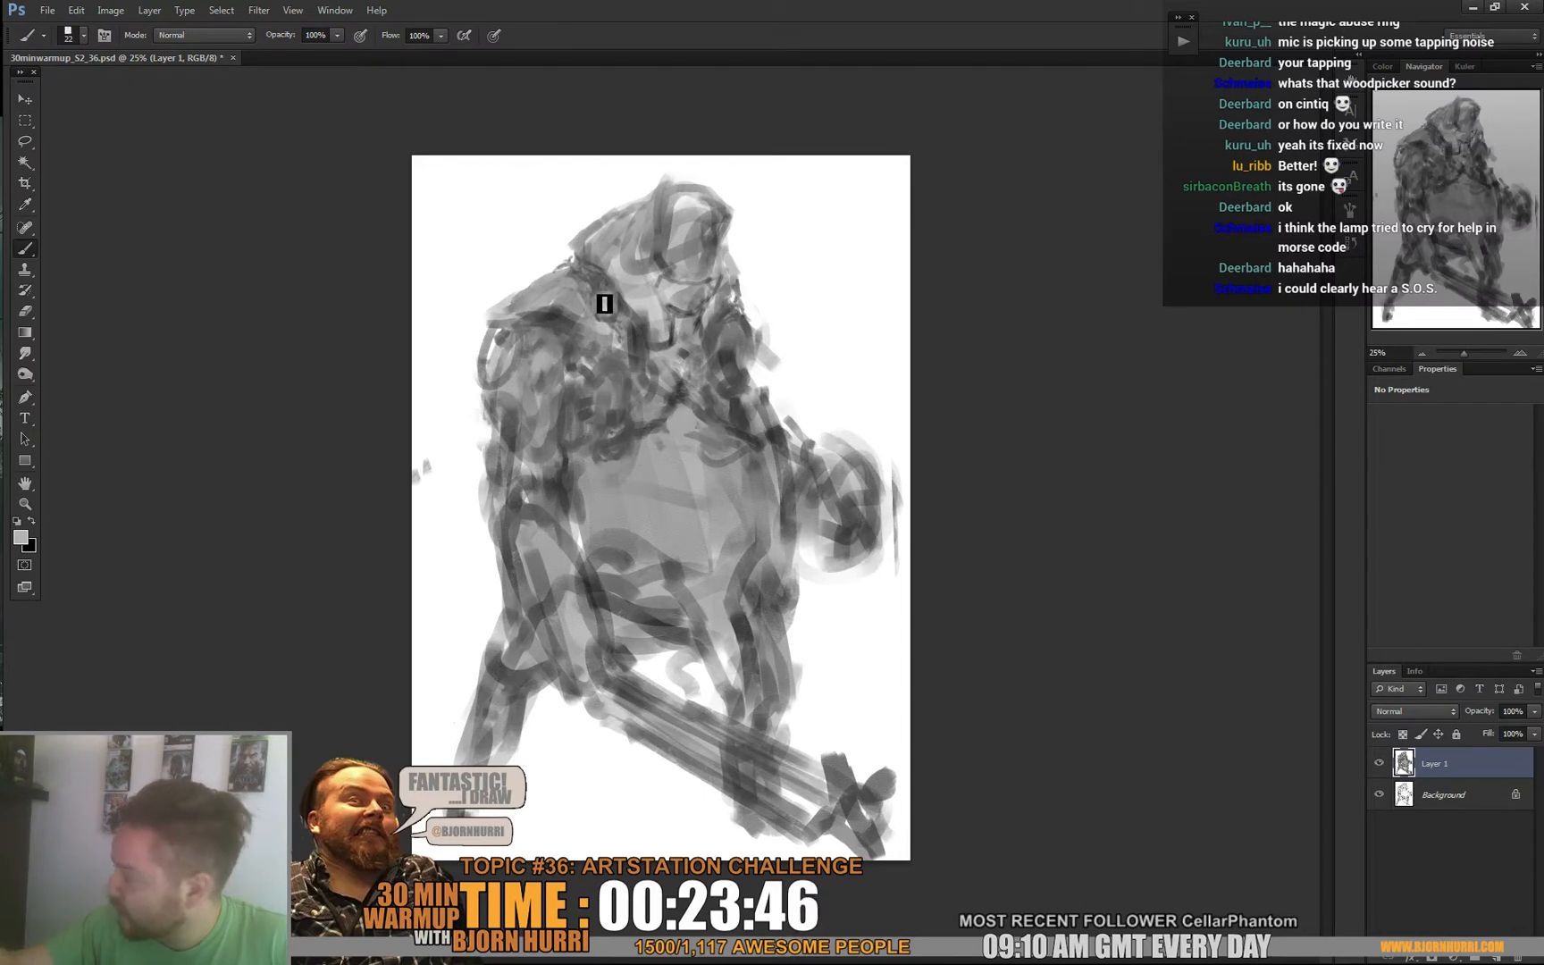
{"action": "left_click", "coordinate": [625, 286], "text": "alt"}
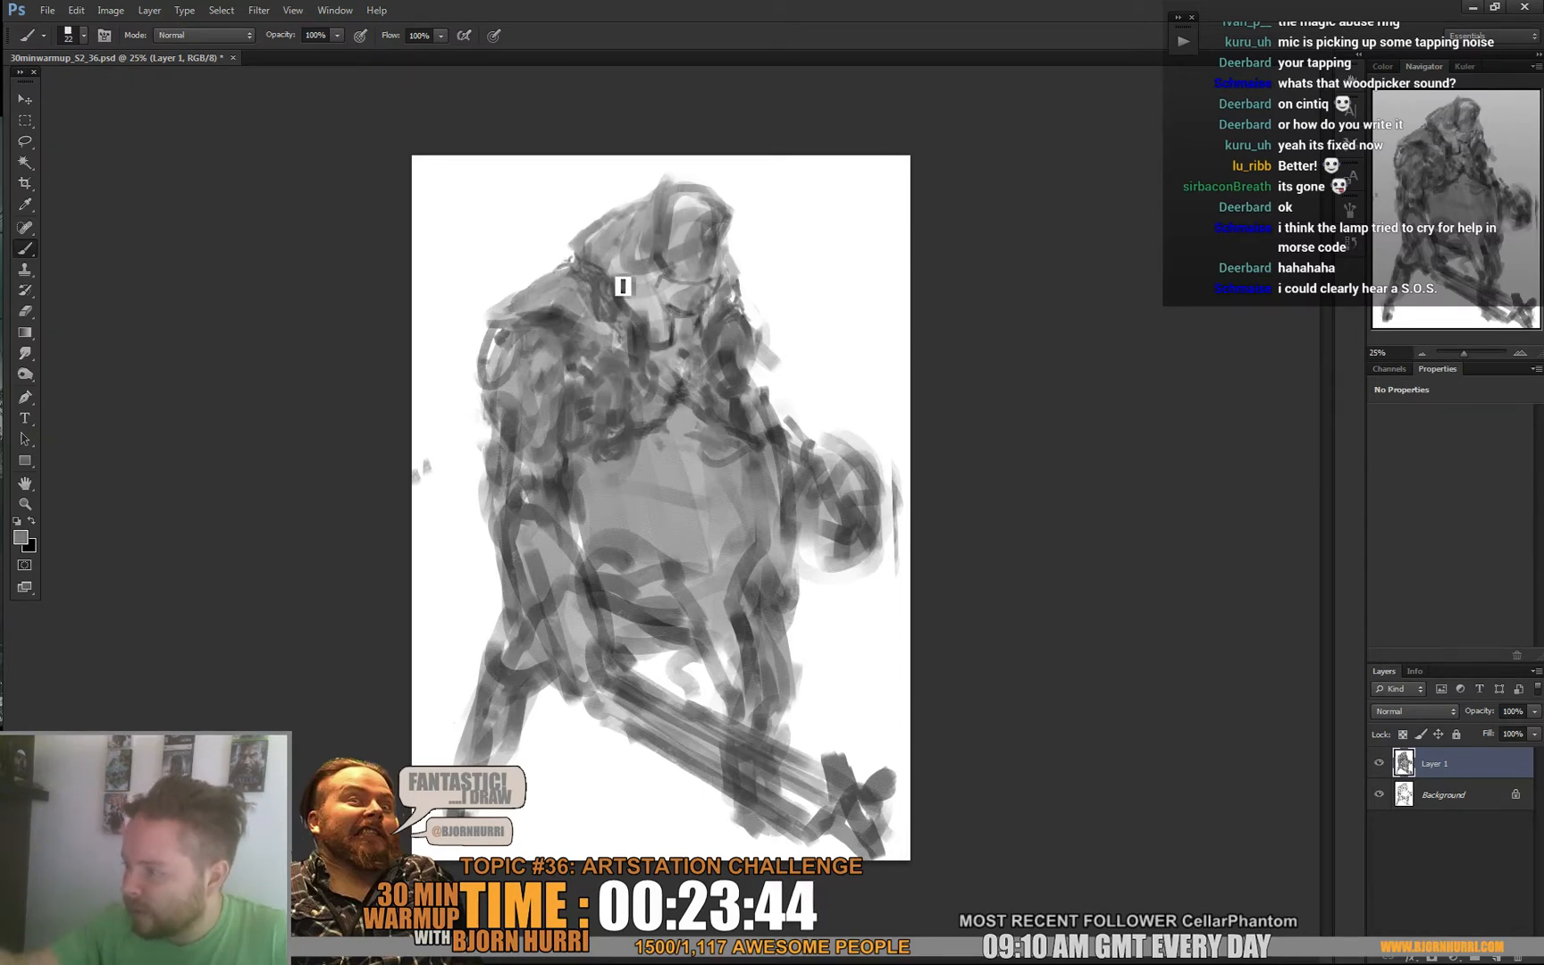
{"action": "left_click", "coordinate": [621, 274], "text": "alt"}
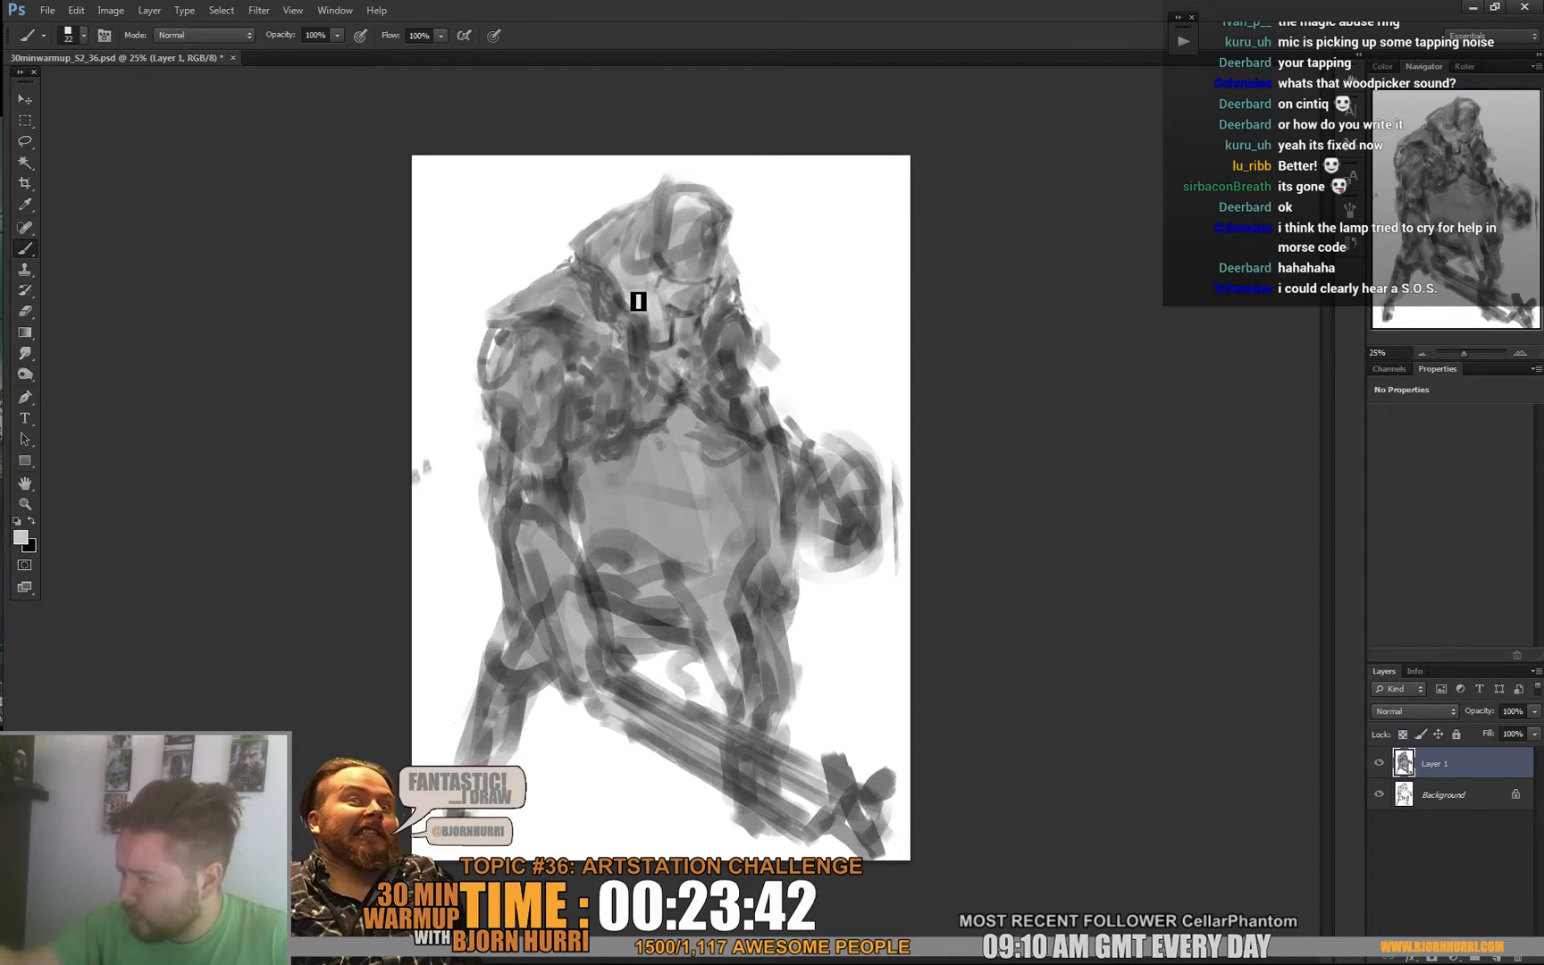
{"action": "left_click", "coordinate": [644, 313], "text": "alt"}
{"action": "left_click", "coordinate": [645, 309], "text": "alt"}
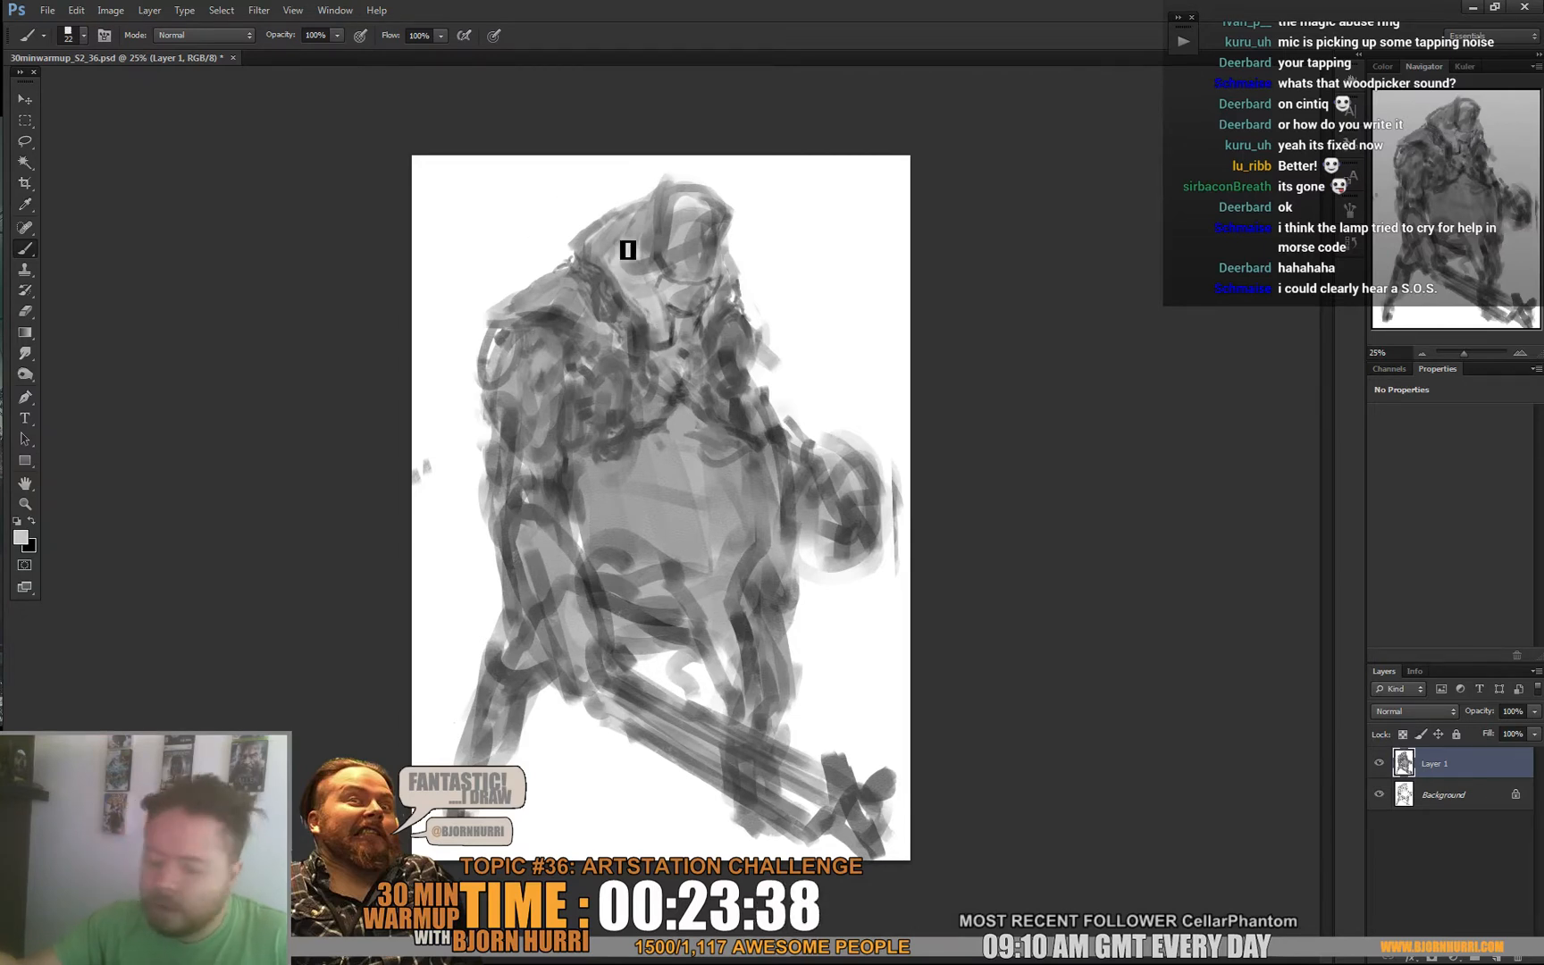
Open challenge_Villain_01.psd as a floating reference window, narrow it to sit beside the sketch, and return to the sketch.
{"action": "key", "text": "ctrl+o"}
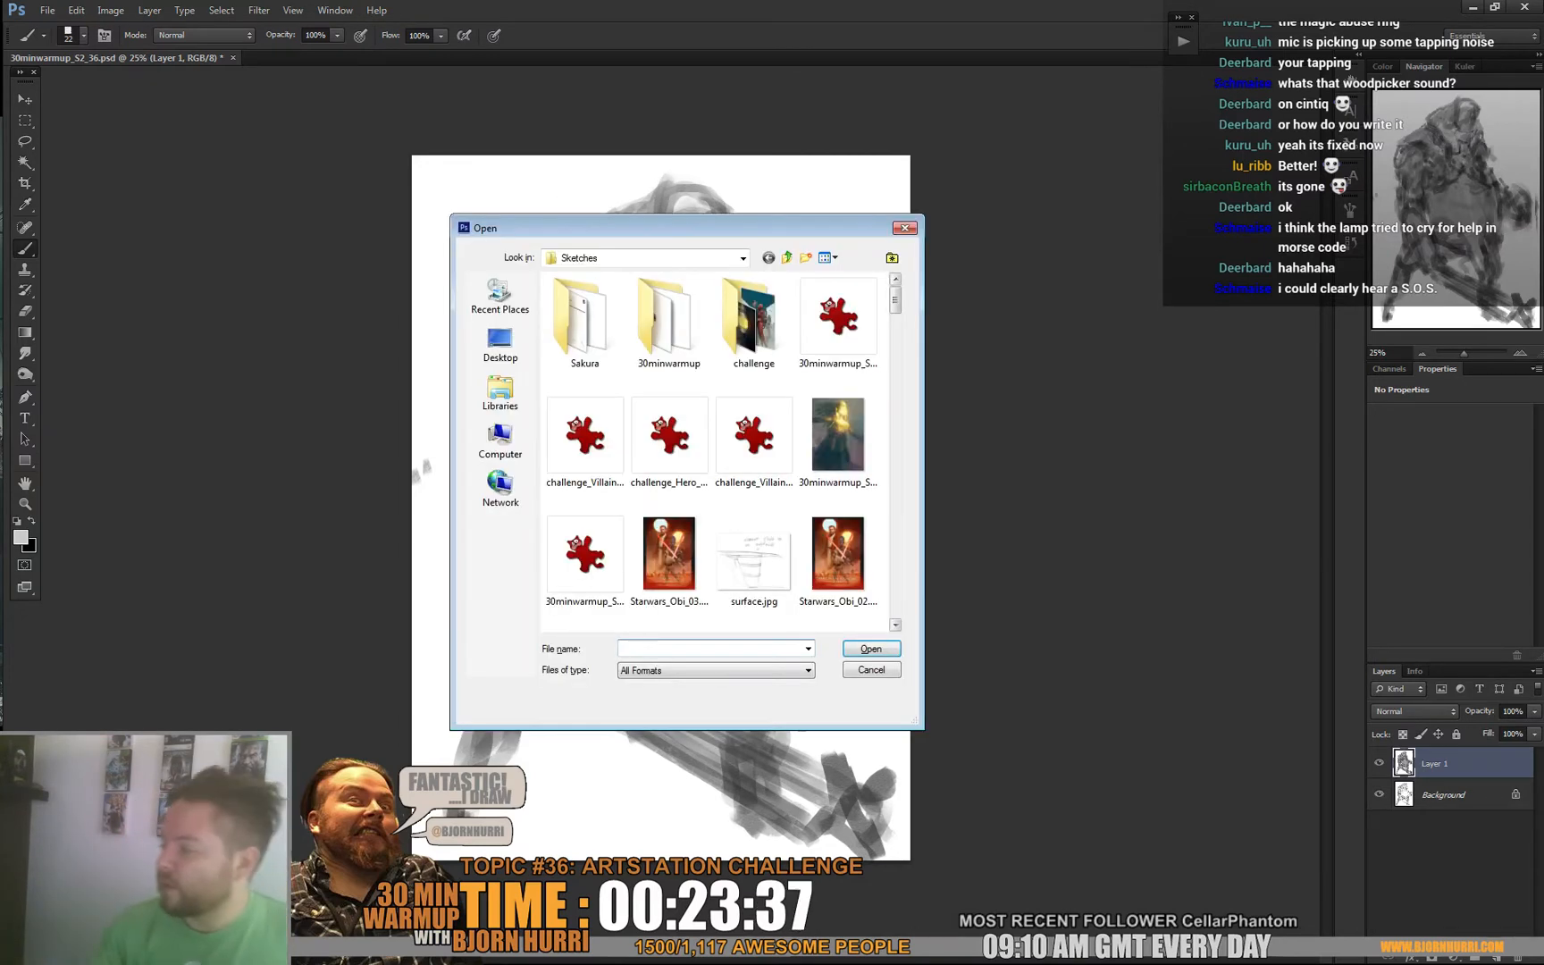
{"action": "double_click", "coordinate": [739, 455]}
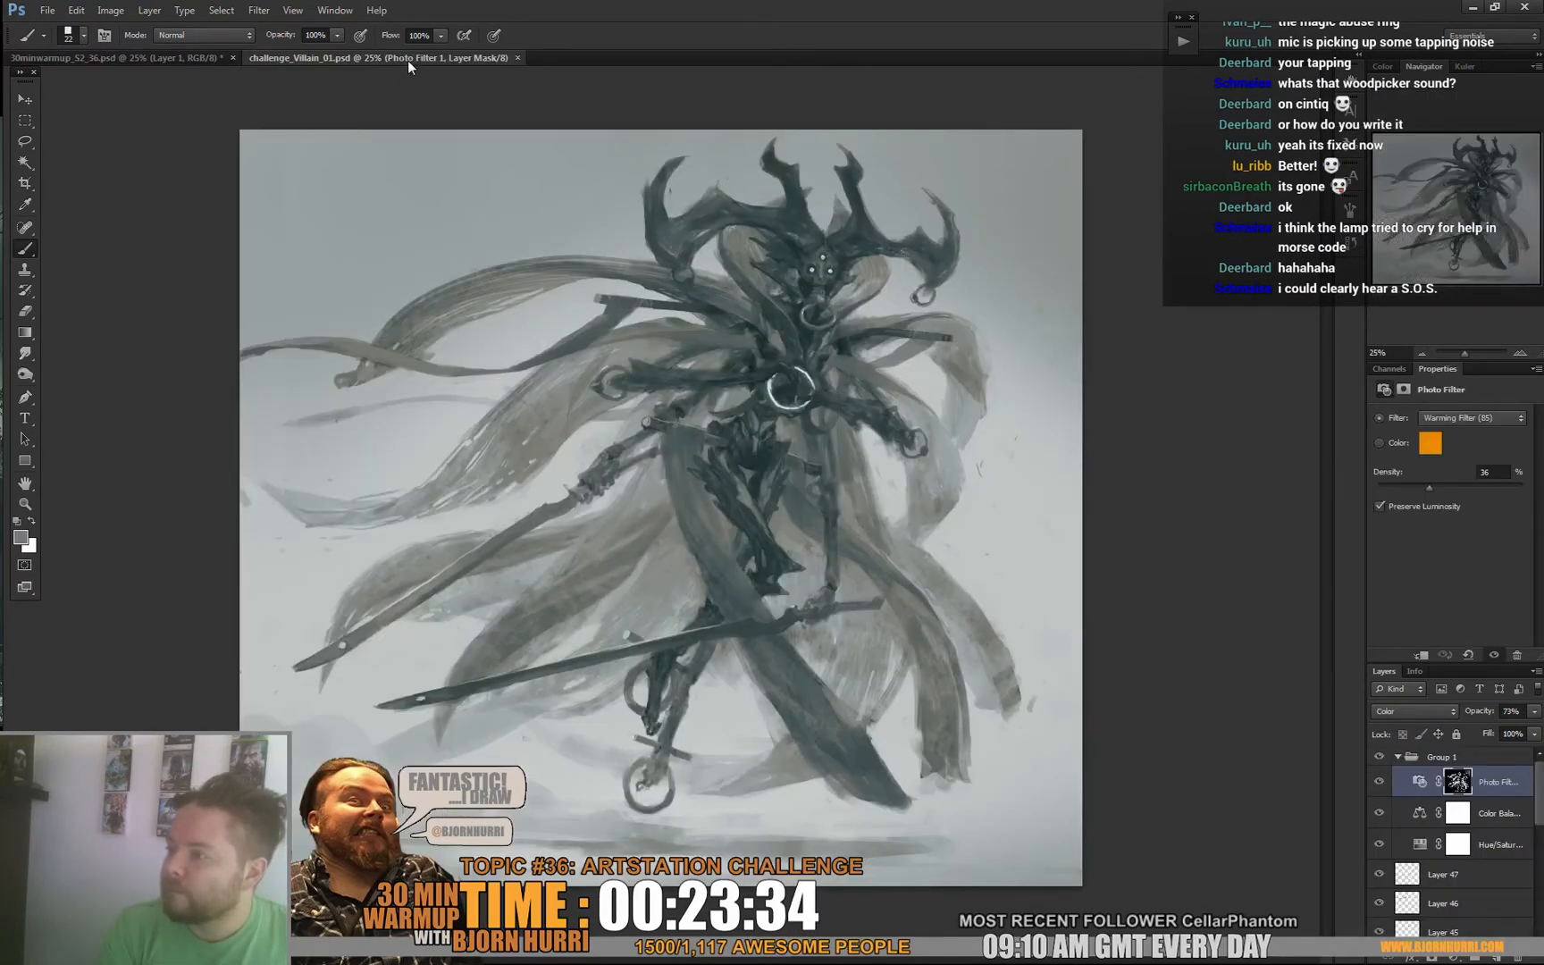
{"action": "mouse_move", "coordinate": [408, 61]}
{"action": "left_mouse_down"}
{"action": "mouse_move", "coordinate": [442, 149]}
{"action": "mouse_move", "coordinate": [430, 180]}
{"action": "mouse_move", "coordinate": [910, 140]}
{"action": "mouse_move", "coordinate": [881, 122]}
{"action": "left_mouse_up"}
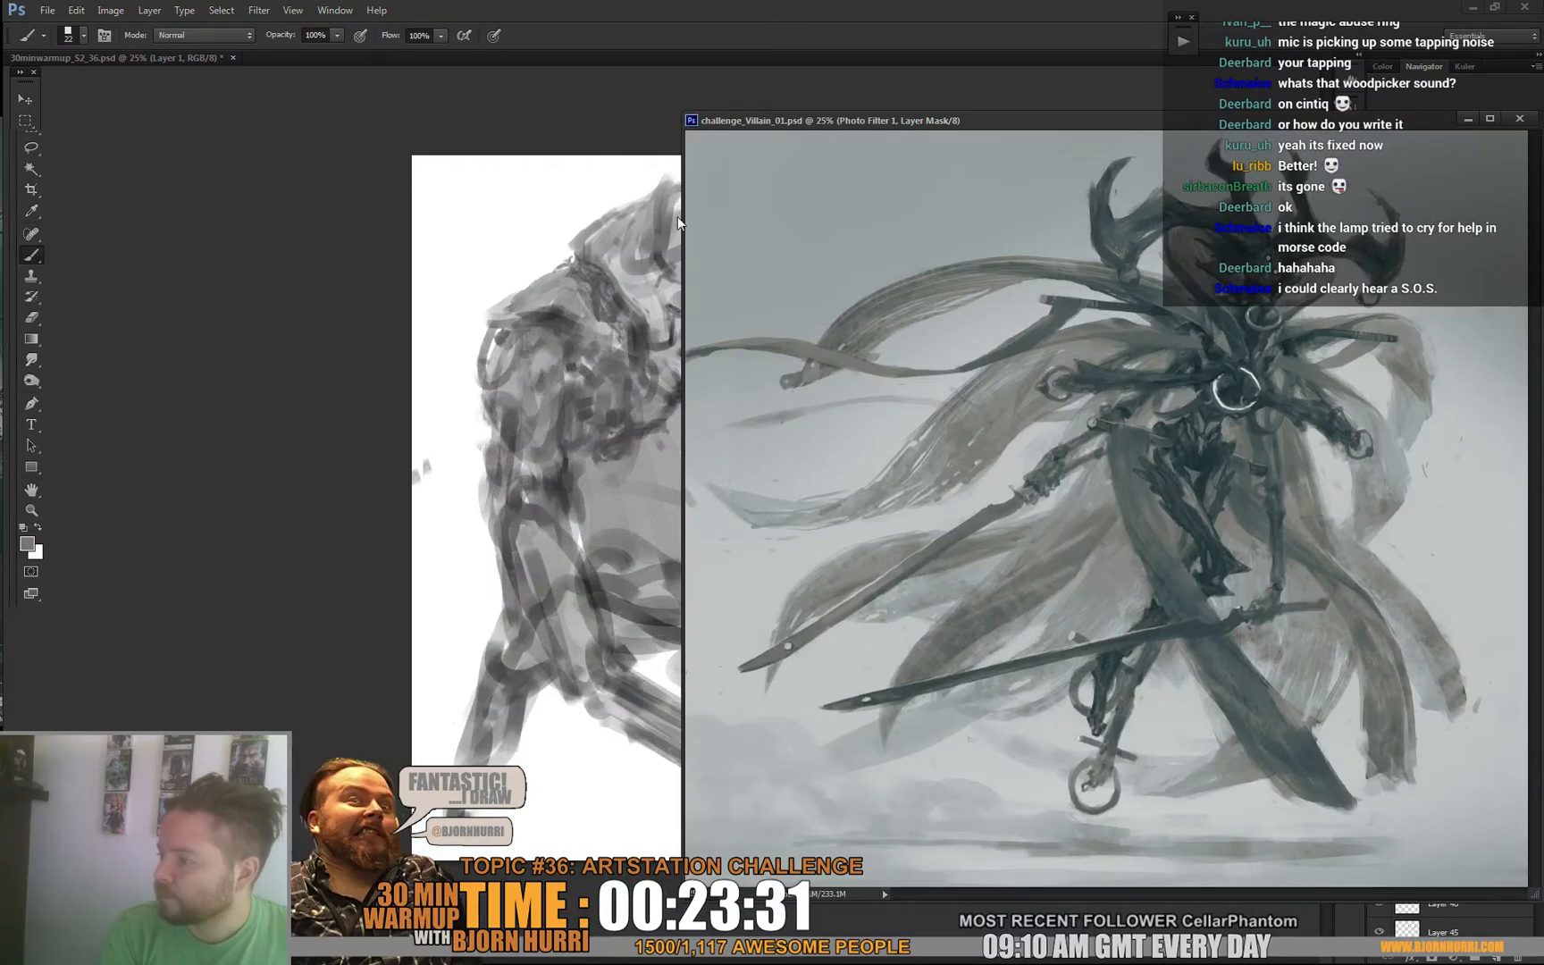
{"action": "left_click_drag", "start_coordinate": [677, 216], "coordinate": [1020, 216]}
{"action": "left_click_drag", "start_coordinate": [1416, 362], "coordinate": [1197, 382]}
{"action": "left_click", "coordinate": [937, 276]}
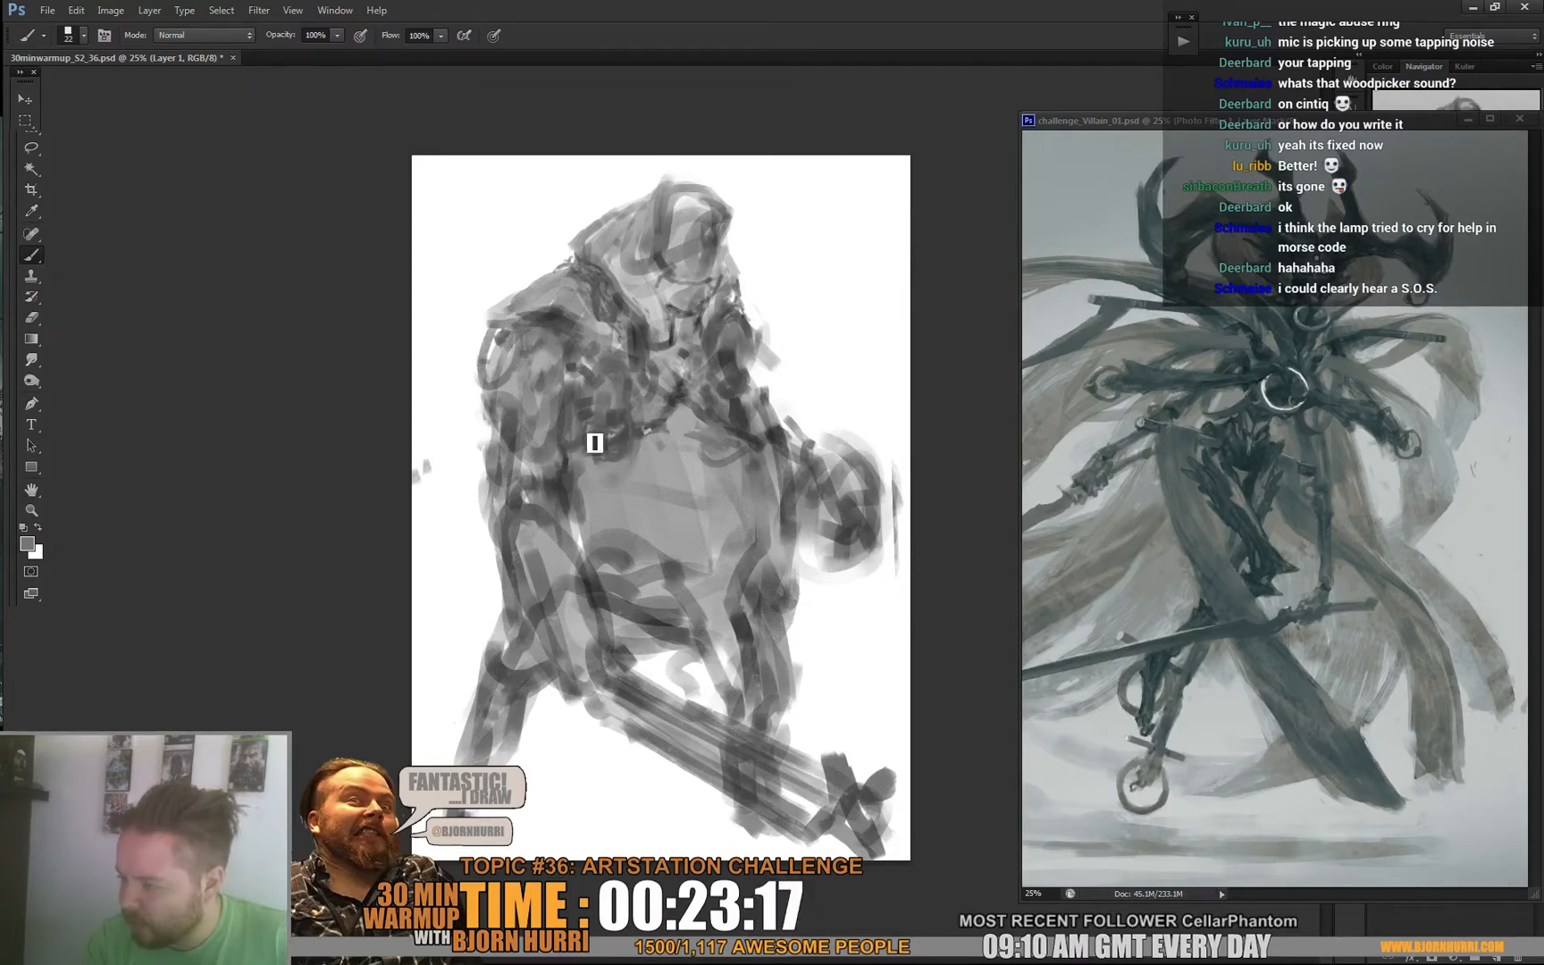
Sample greys from the figure and paint the face inside the hood, reducing the brush size to 28 px.
{"action": "left_click", "coordinate": [570, 394], "text": "alt"}
{"action": "left_click", "coordinate": [683, 579], "text": "alt"}
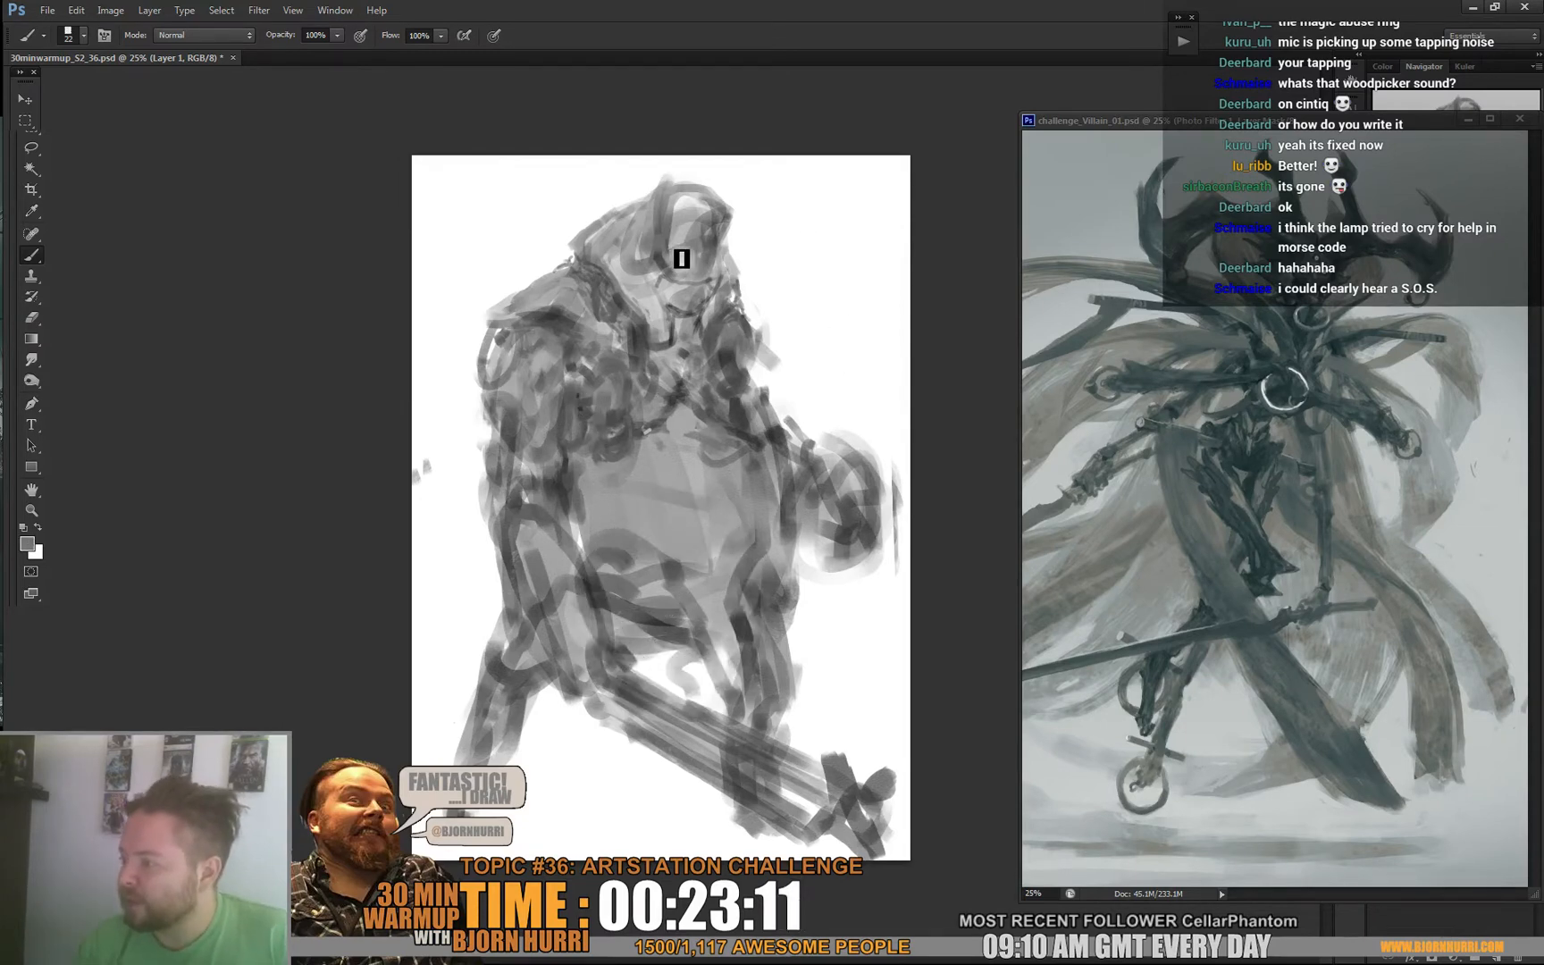
{"action": "right_click", "coordinate": [716, 246]}
{"action": "left_click", "coordinate": [736, 288]}
{"action": "key", "text": "Return"}
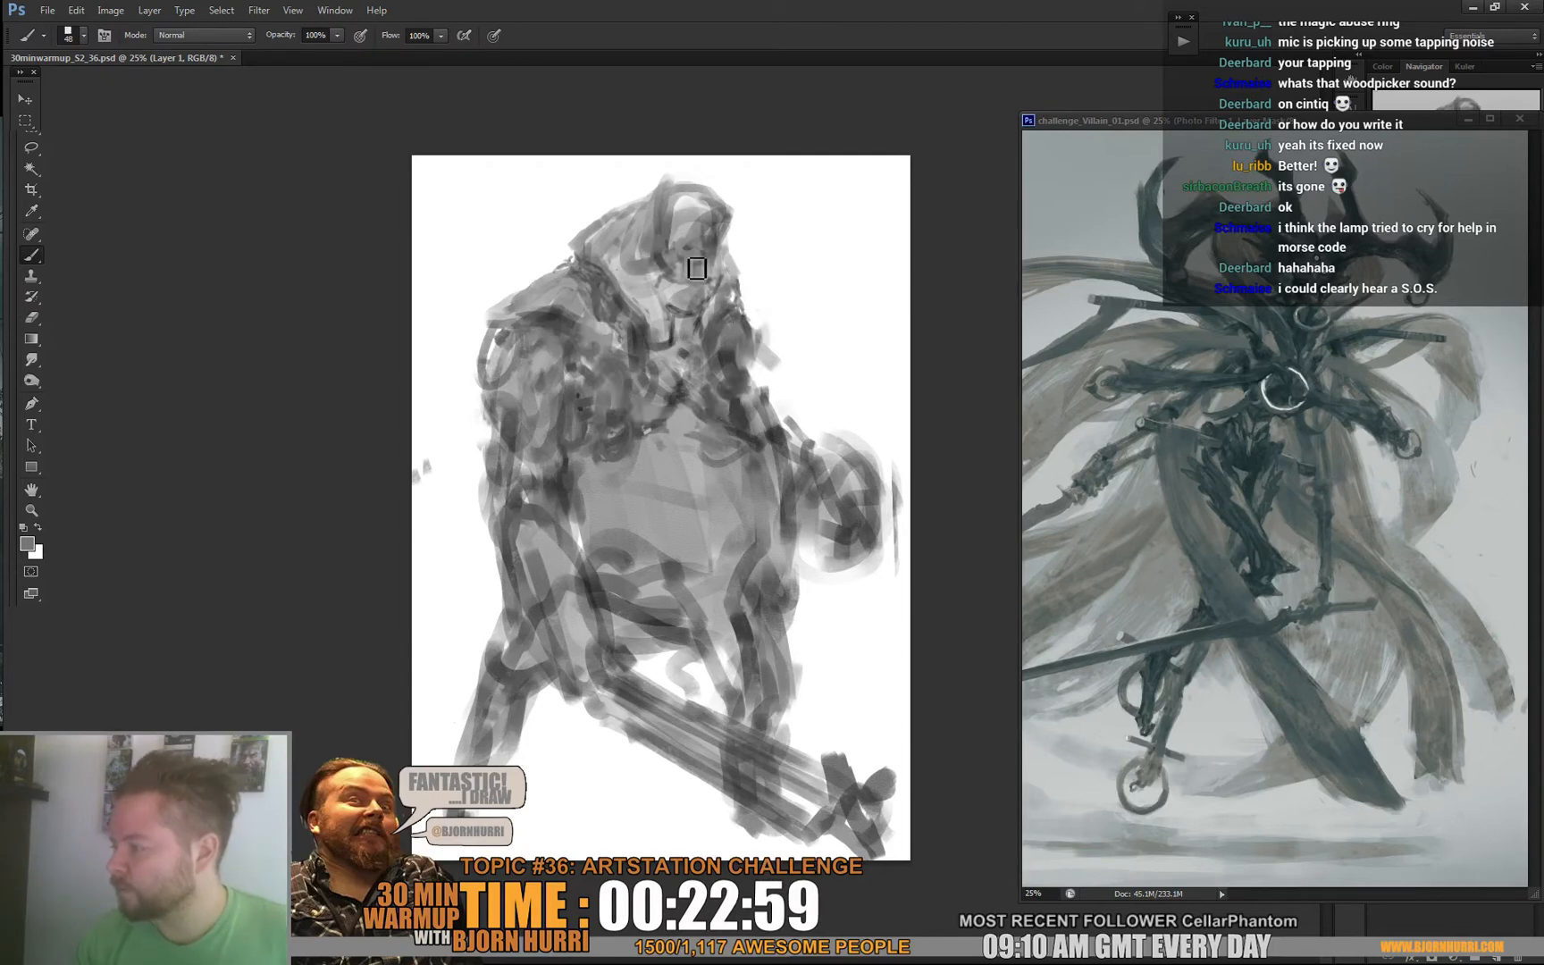
{"action": "right_click", "coordinate": [722, 256]}
{"action": "left_click", "coordinate": [760, 292]}
{"action": "left_click", "coordinate": [683, 251]}
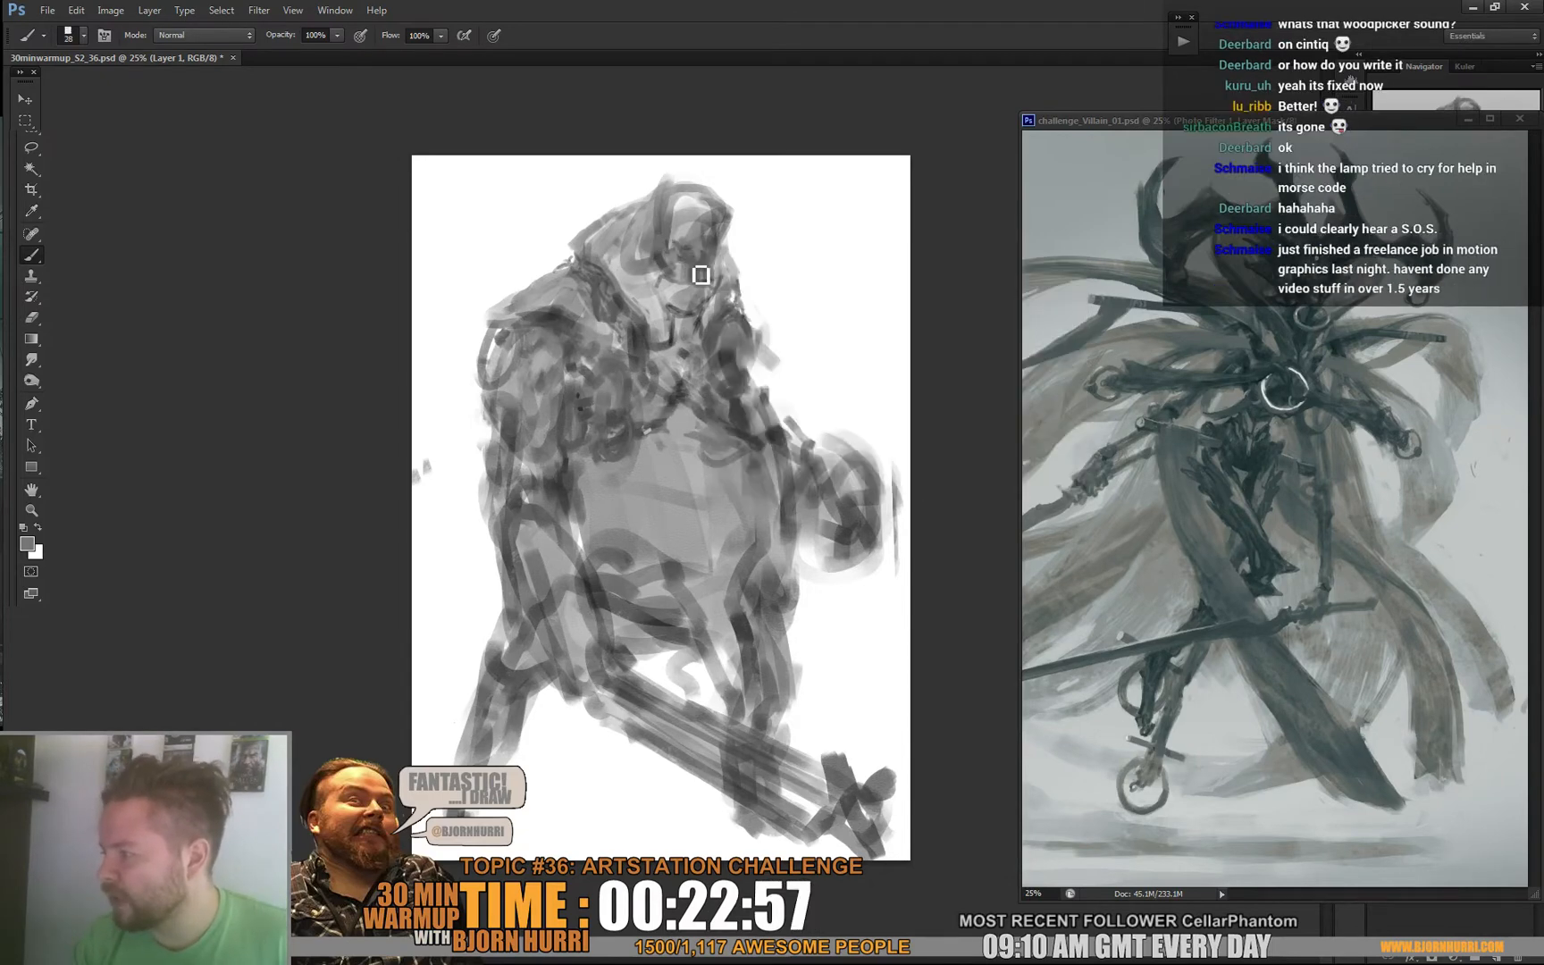
{"action": "left_click_drag", "start_coordinate": [685, 244], "coordinate": [699, 185]}
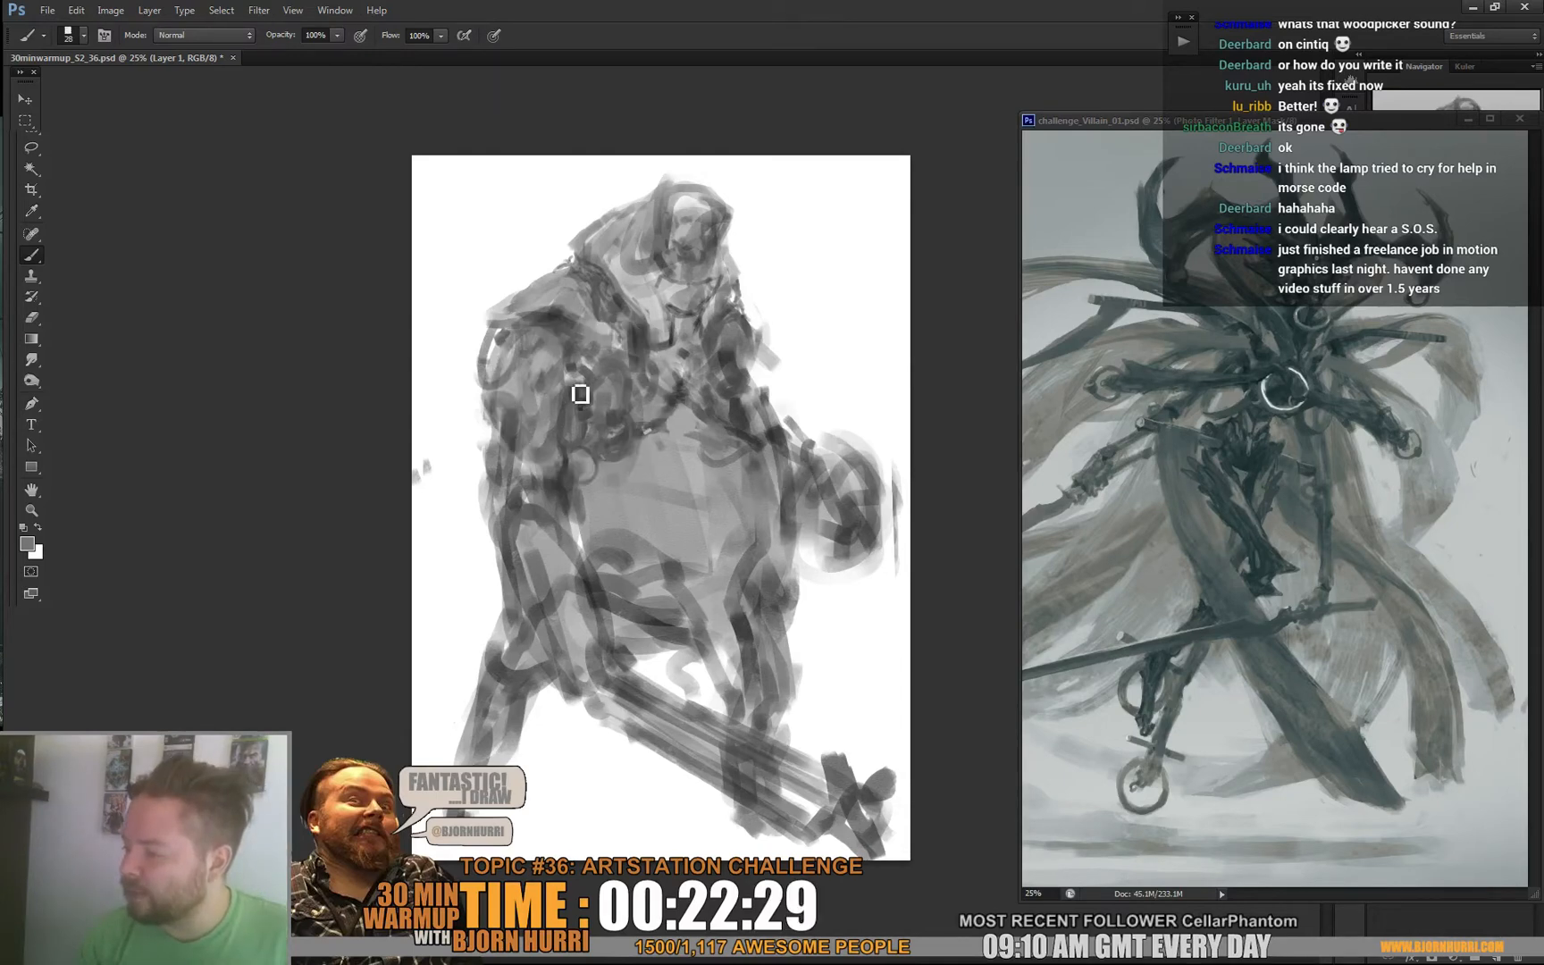
Set the brush size to 40 px and darken the fold edges along the draped shoulder and the far arm.
{"action": "right_click", "coordinate": [586, 413]}
{"action": "left_click", "coordinate": [623, 449]}
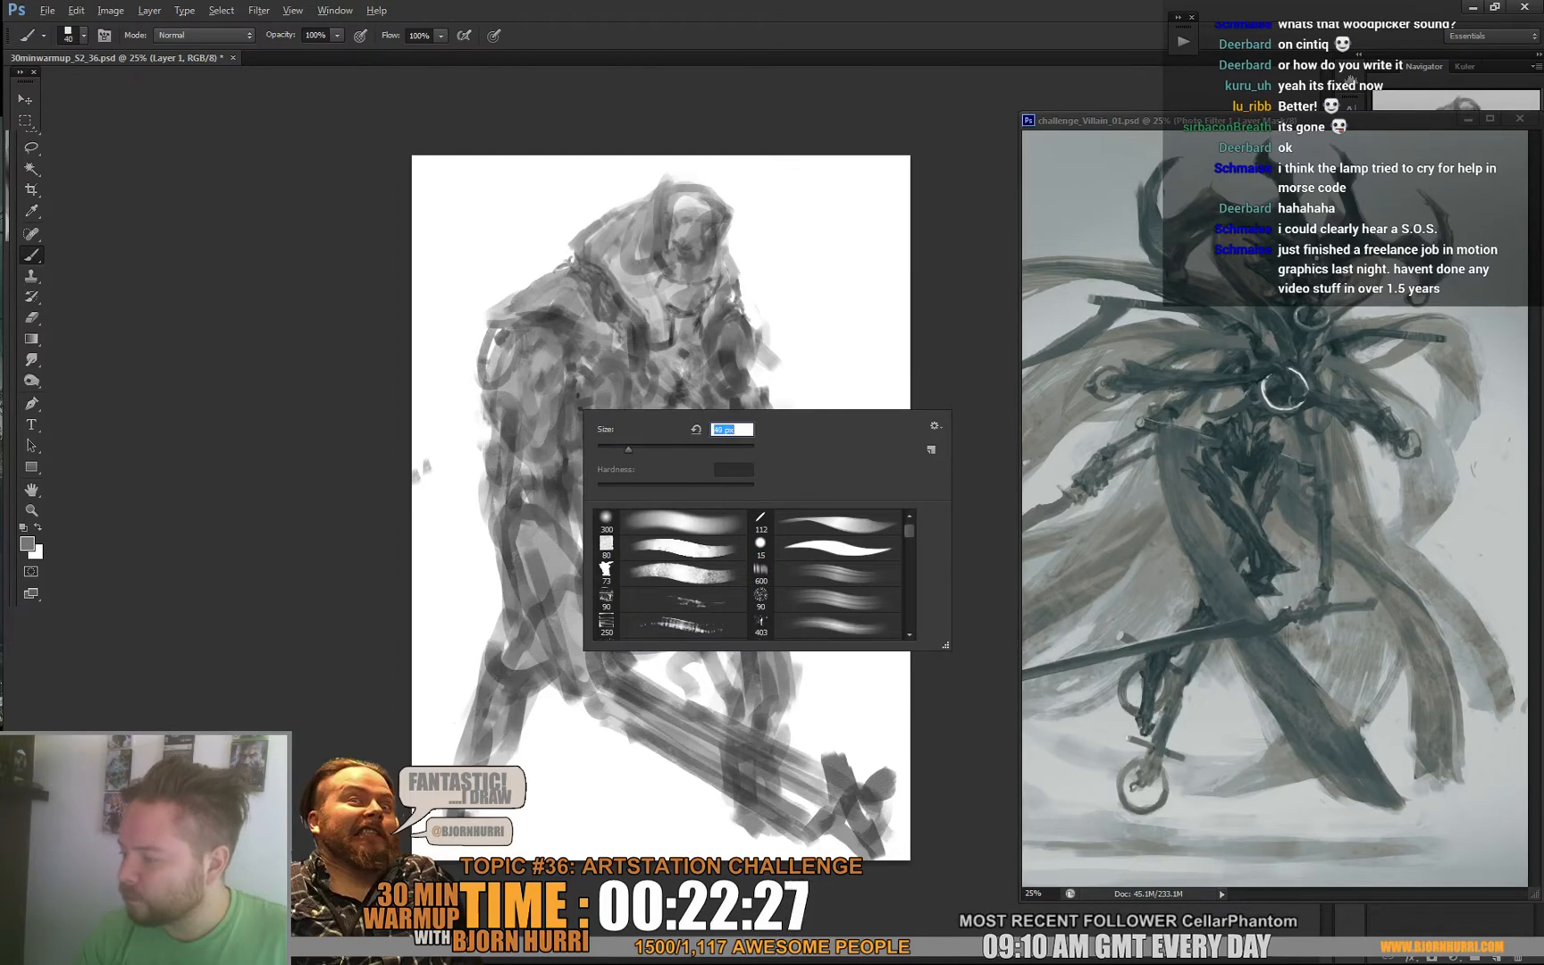
{"action": "key", "text": "Return"}
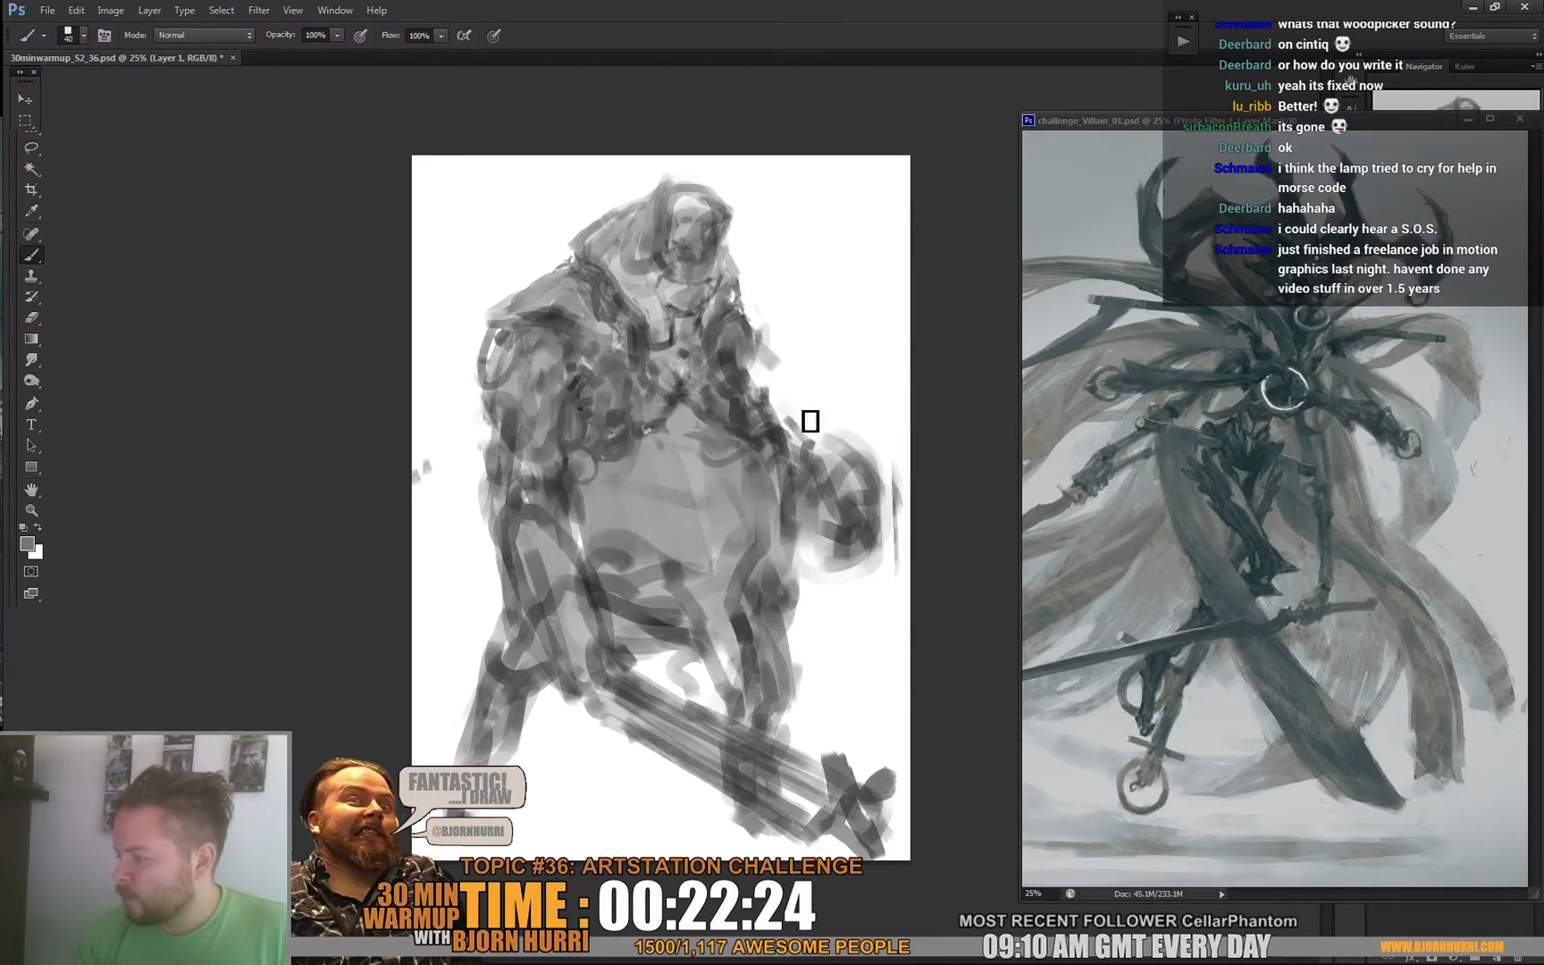
Enlarge the brush to 97 px and paint dark shapes and a lower rim on the round form at the outstretched arm's end.
{"action": "right_click", "coordinate": [892, 547]}
{"action": "left_click", "coordinate": [960, 566]}
{"action": "key", "text": "Return"}
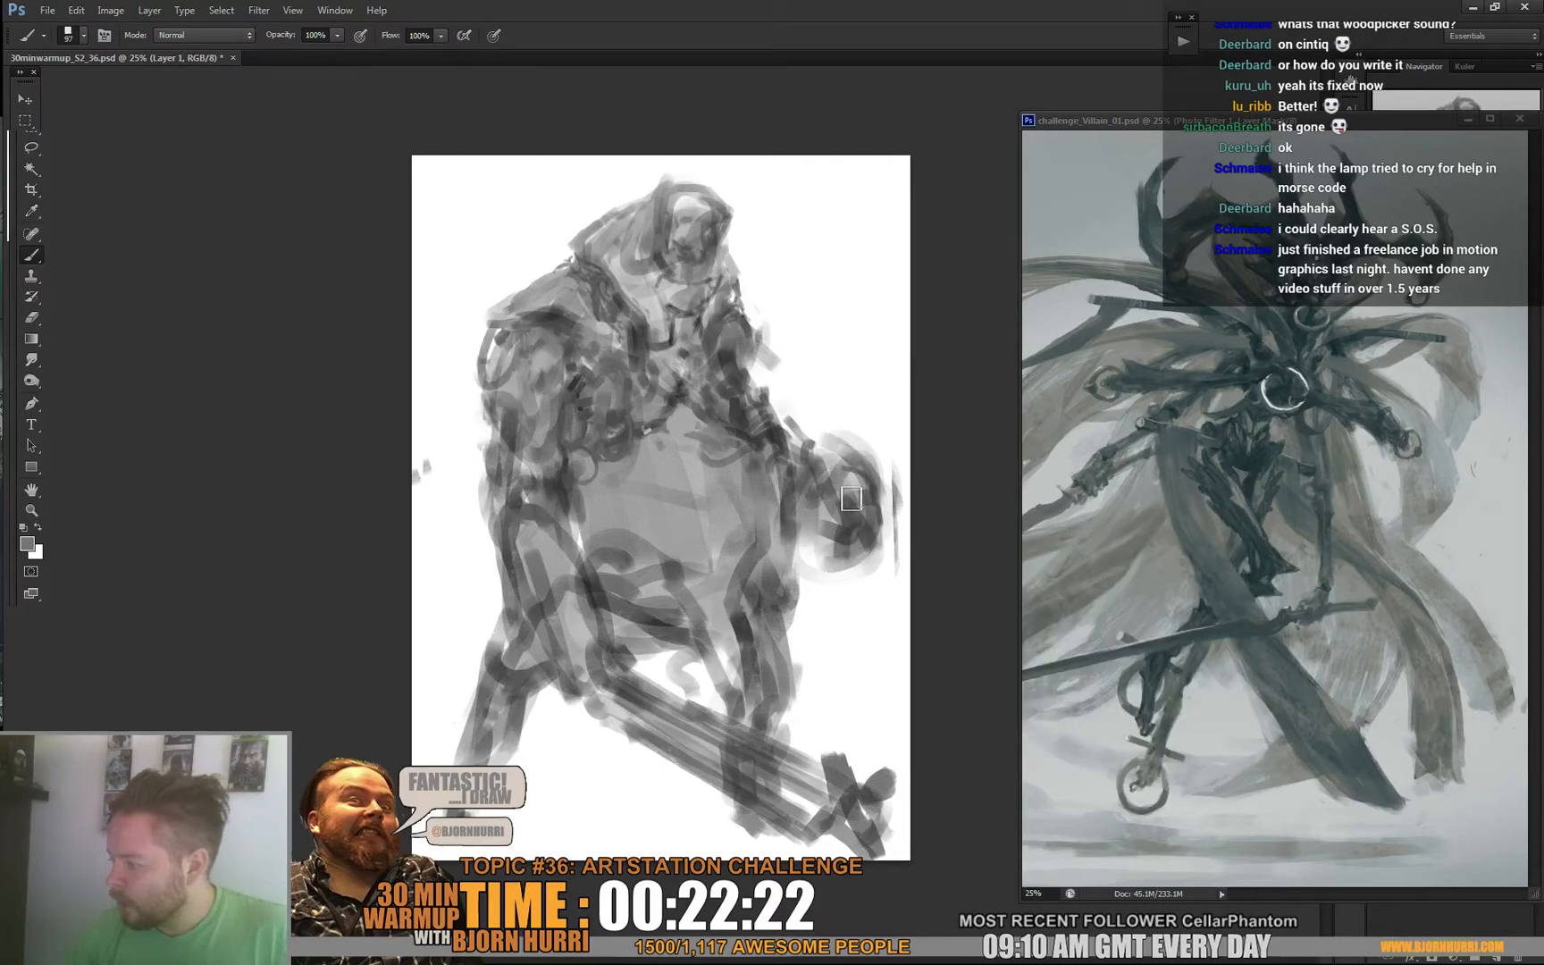
{"action": "mouse_move", "coordinate": [868, 490]}
{"action": "left_mouse_down"}
{"action": "mouse_move", "coordinate": [816, 512]}
{"action": "mouse_move", "coordinate": [854, 512]}
{"action": "mouse_move", "coordinate": [864, 482]}
{"action": "mouse_move", "coordinate": [894, 526]}
{"action": "mouse_move", "coordinate": [889, 572]}
{"action": "mouse_move", "coordinate": [866, 508]}
{"action": "left_mouse_up"}
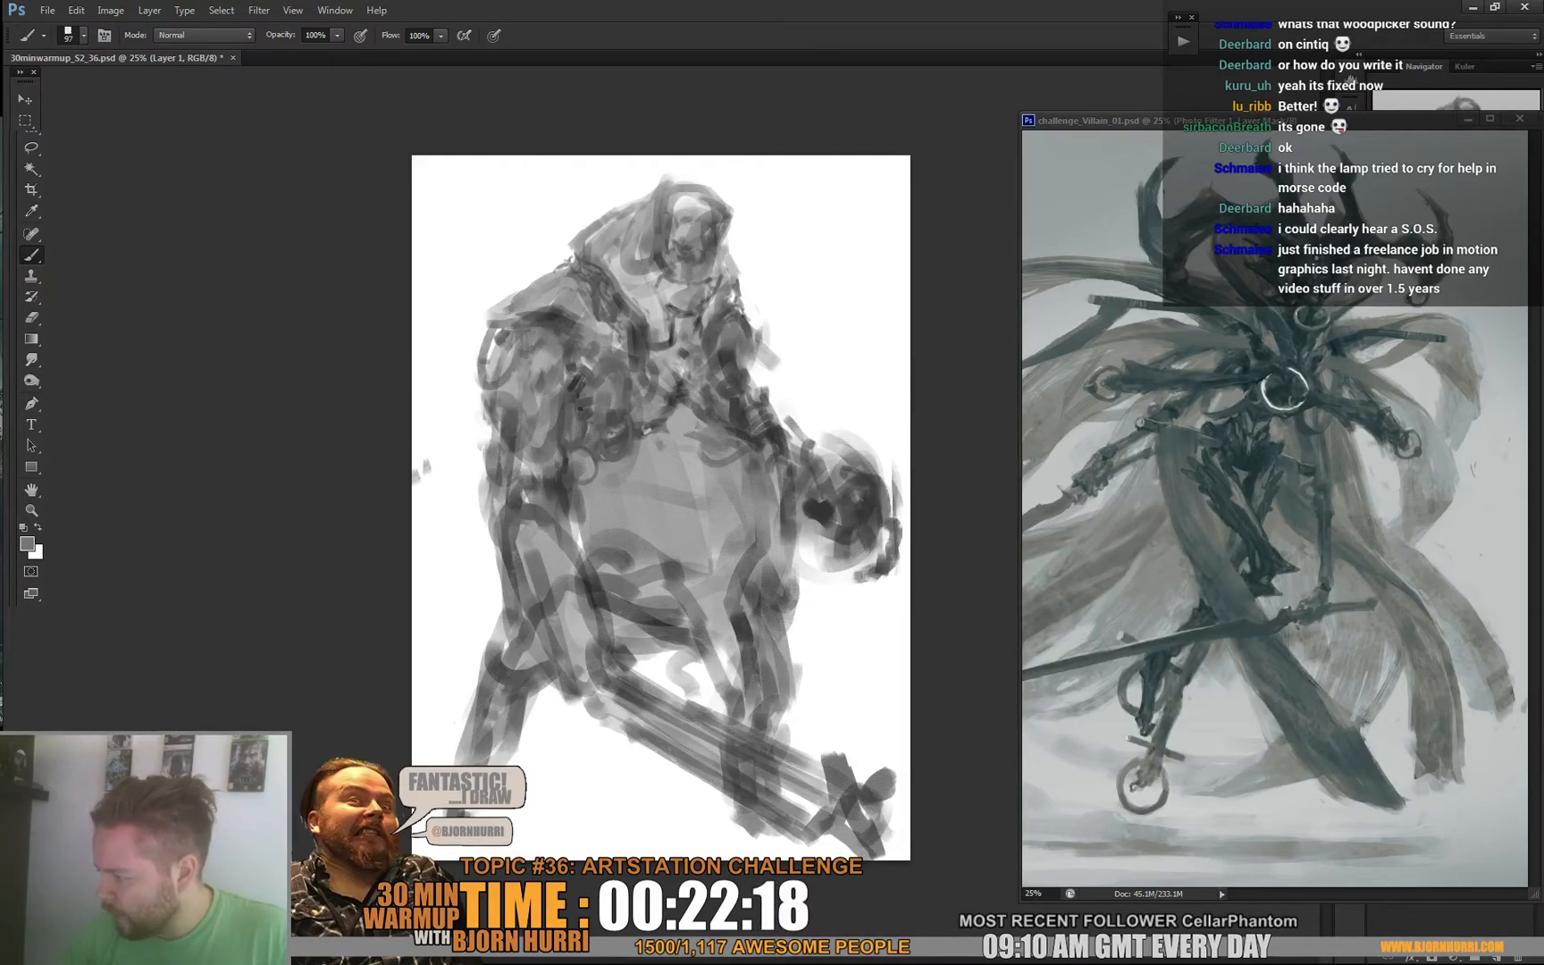
{"action": "left_click_drag", "start_coordinate": [834, 581], "coordinate": [848, 592]}
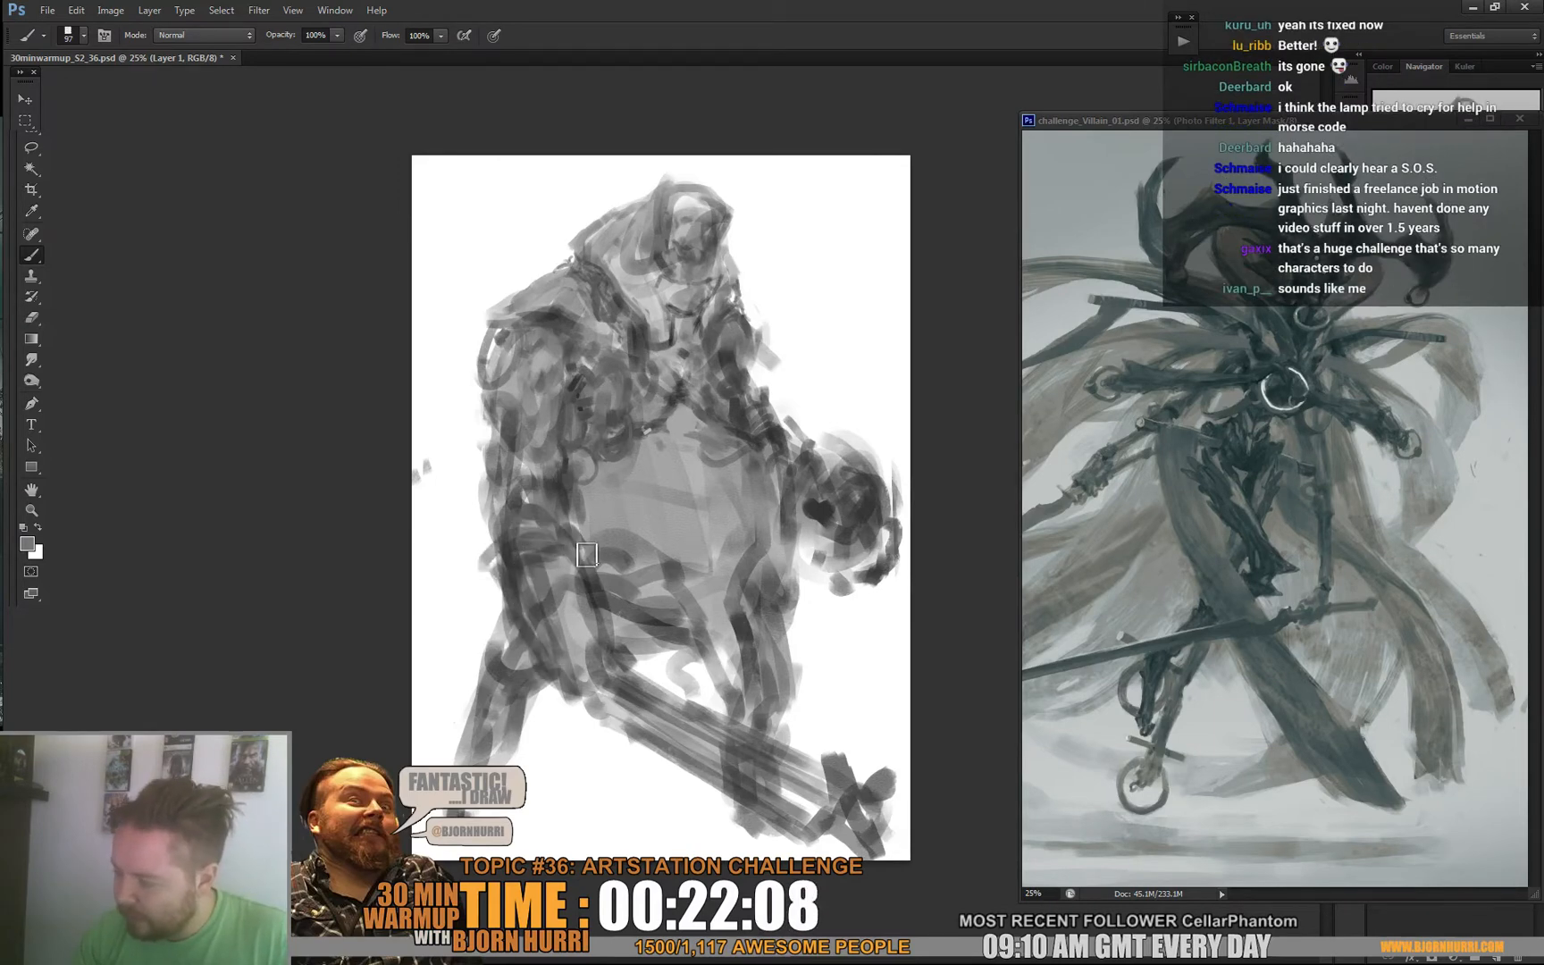
Darken the near forearm and the hand gripping the weapon, touch up the round form, and extend the weapon's shaft behind the hand.
{"action": "left_click_drag", "start_coordinate": [586, 597], "coordinate": [615, 646]}
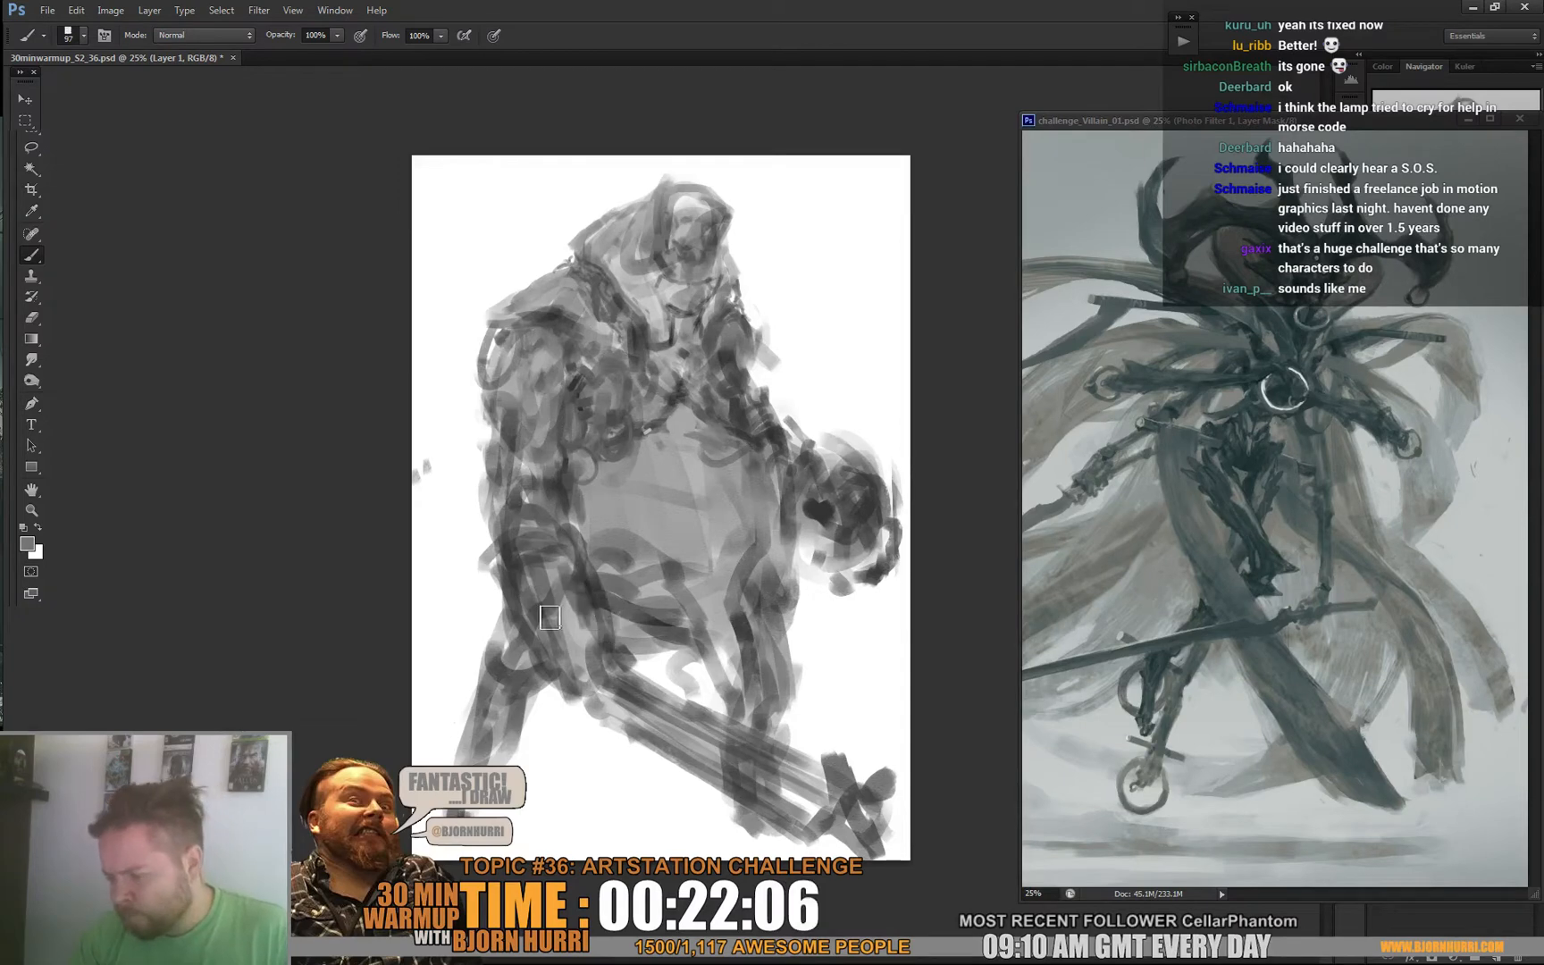
{"action": "left_click_drag", "start_coordinate": [541, 545], "coordinate": [555, 652]}
{"action": "mouse_move", "coordinate": [556, 539]}
{"action": "left_mouse_down"}
{"action": "mouse_move", "coordinate": [600, 661]}
{"action": "mouse_move", "coordinate": [565, 673]}
{"action": "mouse_move", "coordinate": [538, 579]}
{"action": "mouse_move", "coordinate": [561, 543]}
{"action": "mouse_move", "coordinate": [518, 566]}
{"action": "mouse_move", "coordinate": [580, 580]}
{"action": "left_mouse_up"}
{"action": "left_click_drag", "start_coordinate": [826, 467], "coordinate": [841, 469]}
{"action": "left_click_drag", "start_coordinate": [844, 551], "coordinate": [805, 561]}
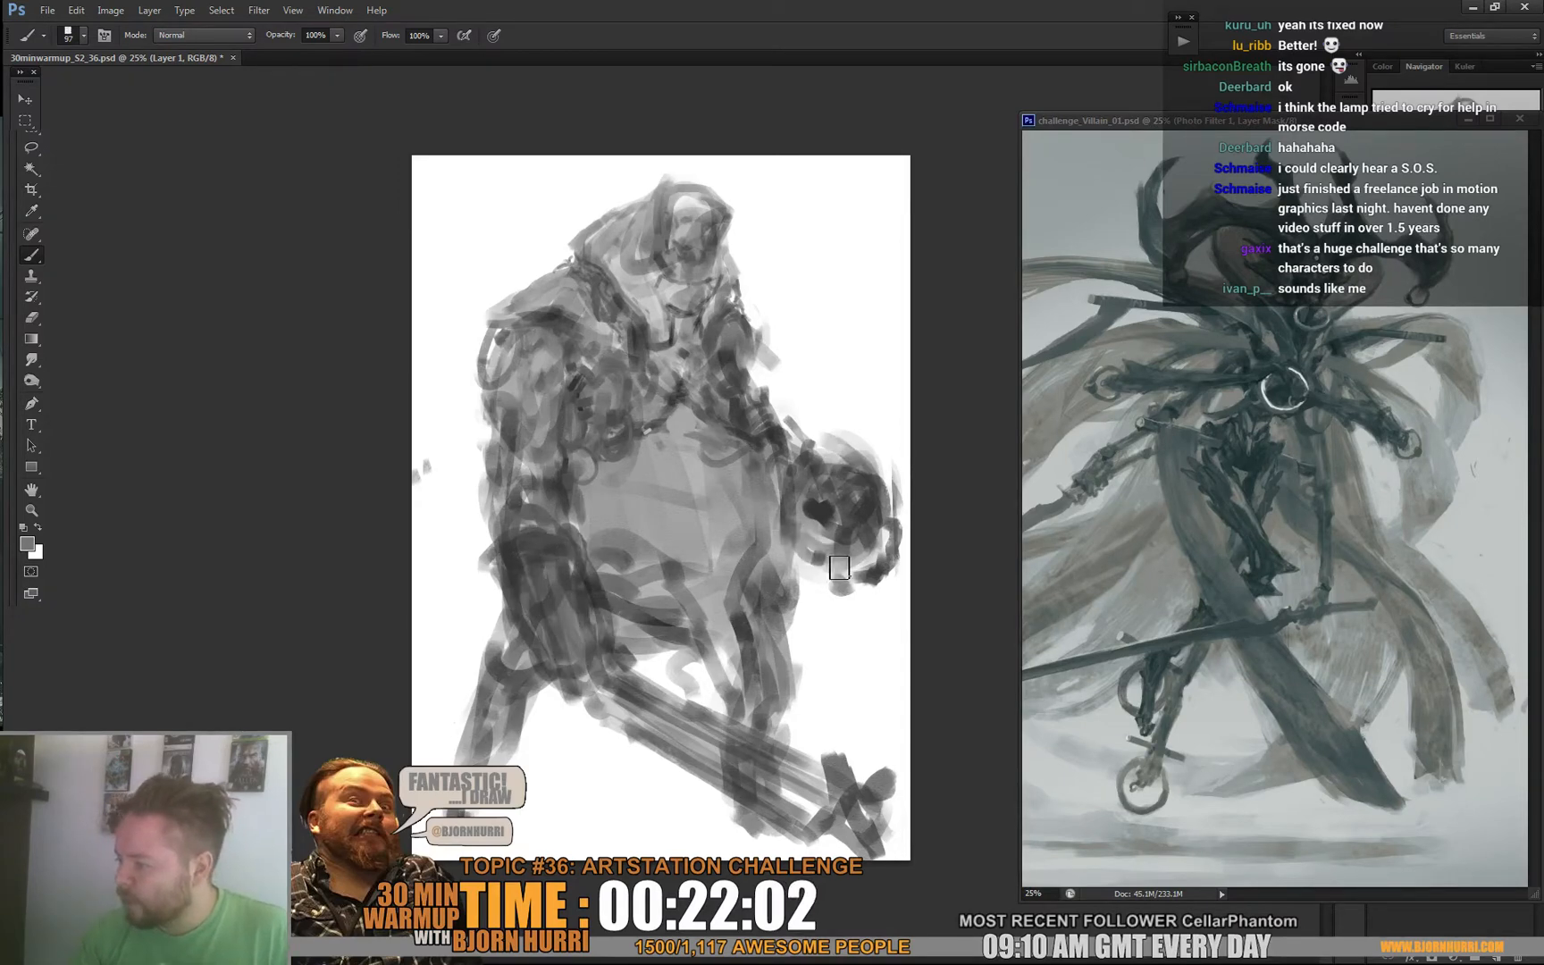
{"action": "mouse_move", "coordinate": [583, 544]}
{"action": "left_mouse_down"}
{"action": "mouse_move", "coordinate": [638, 649]}
{"action": "mouse_move", "coordinate": [555, 688]}
{"action": "mouse_move", "coordinate": [577, 719]}
{"action": "mouse_move", "coordinate": [616, 694]}
{"action": "left_mouse_up"}
{"action": "mouse_move", "coordinate": [528, 654]}
{"action": "left_mouse_down"}
{"action": "mouse_move", "coordinate": [456, 591]}
{"action": "mouse_move", "coordinate": [532, 647]}
{"action": "left_mouse_up"}
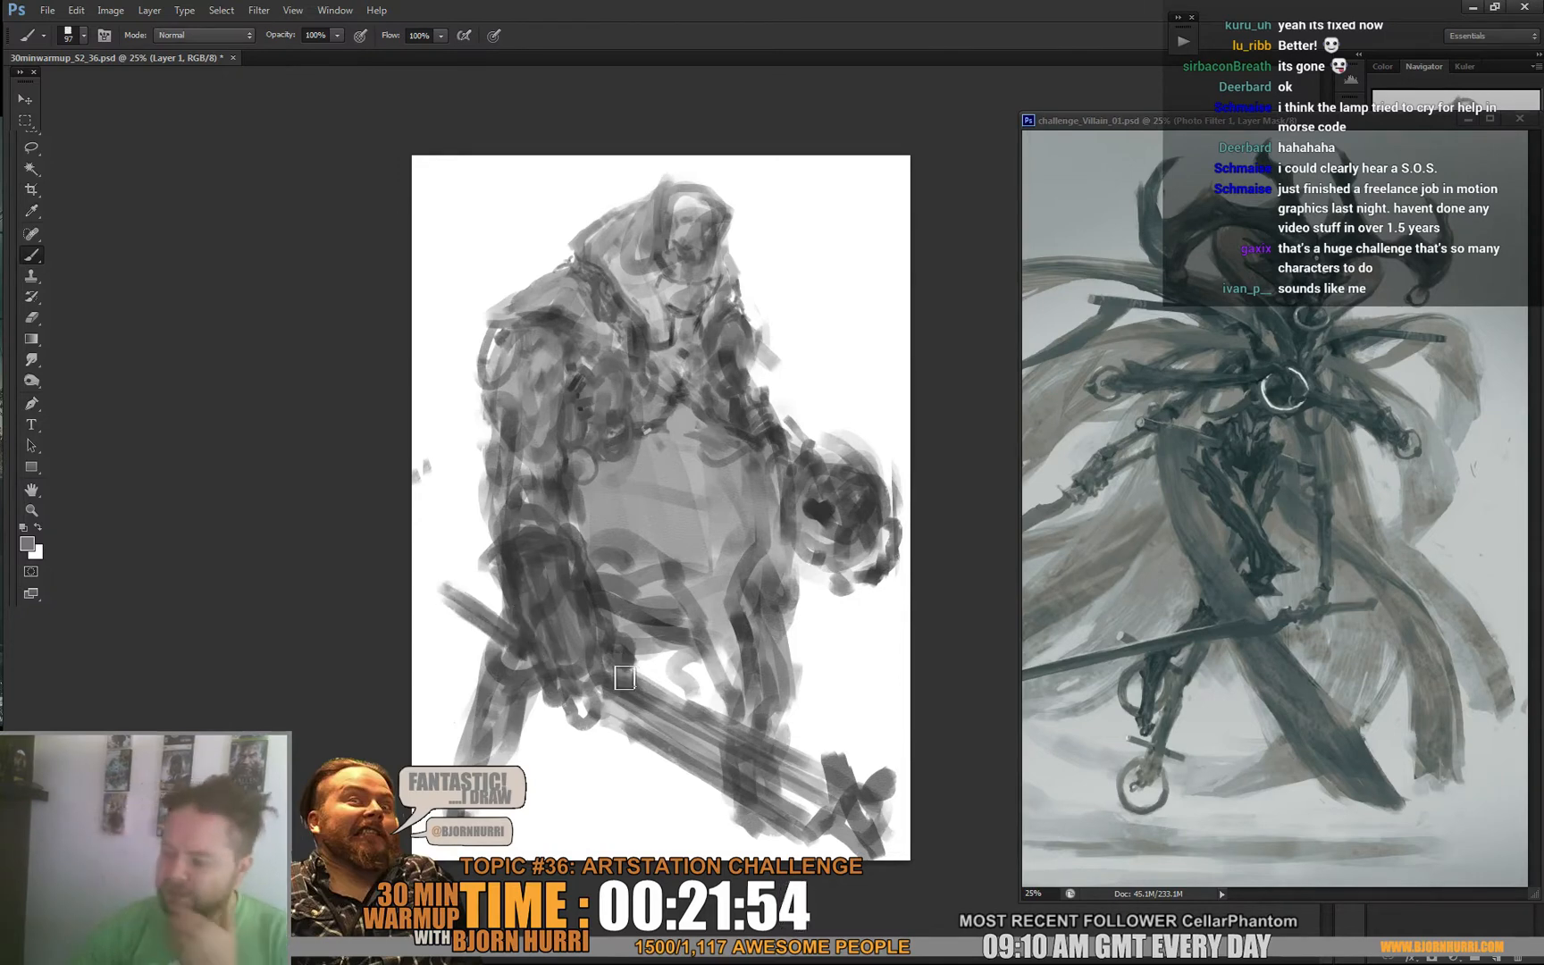
{"action": "left_click_drag", "start_coordinate": [628, 677], "coordinate": [628, 691]}
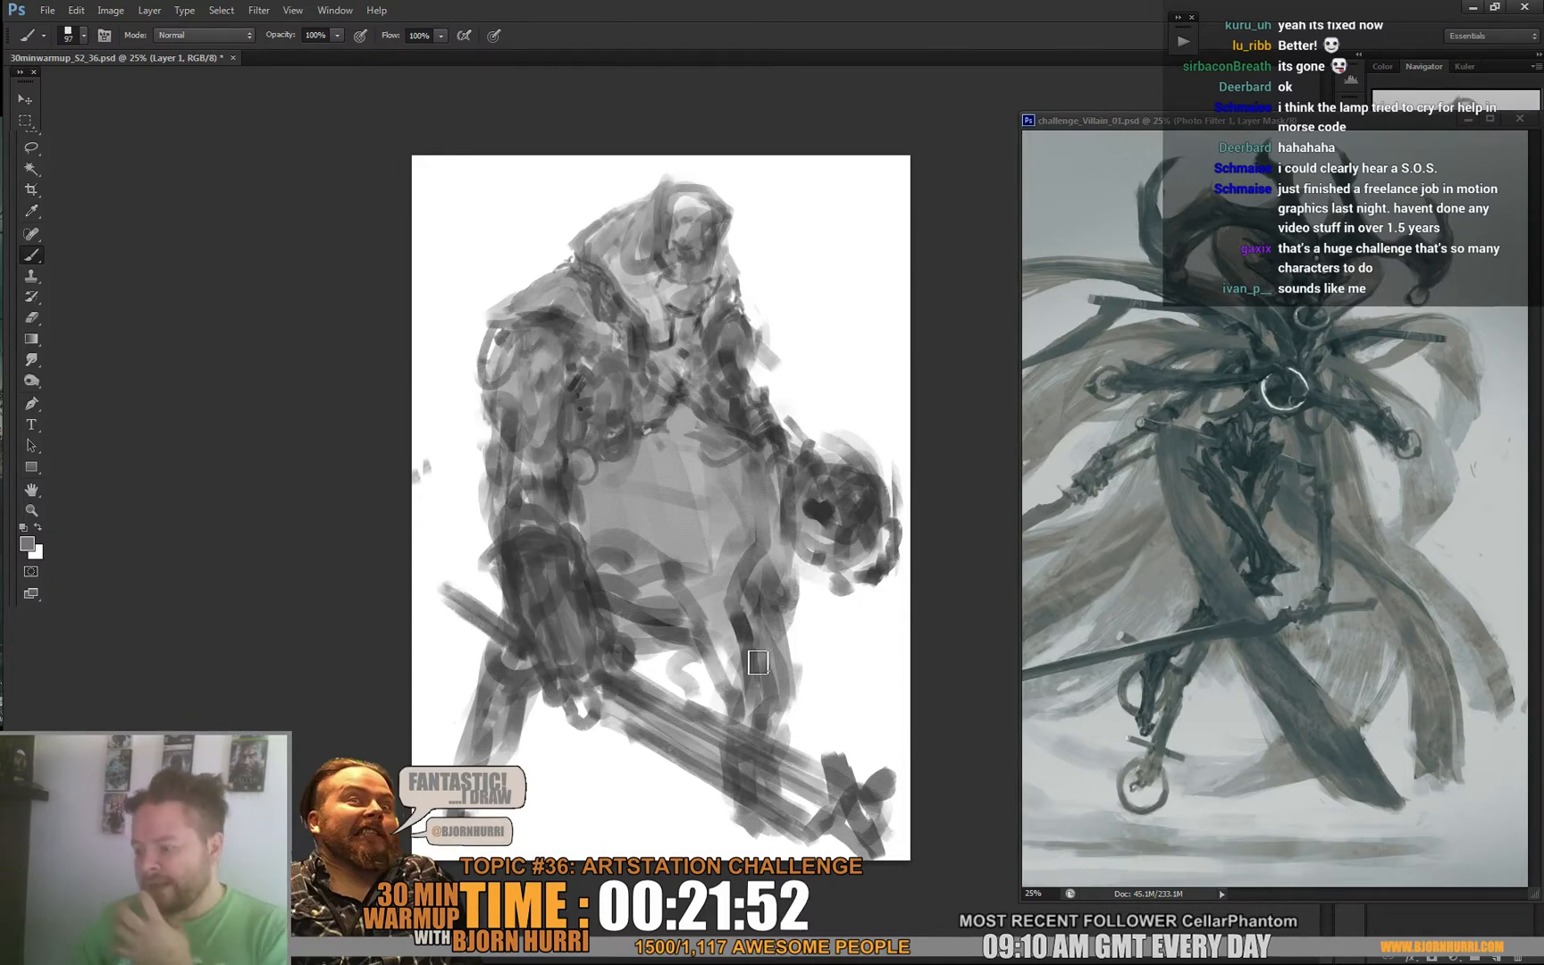
Touch up the hand gripping the weapon and paint a pommel on the rear end of the weapon's shaft.
{"action": "mouse_move", "coordinate": [530, 676]}
{"action": "left_mouse_down"}
{"action": "mouse_move", "coordinate": [548, 731]}
{"action": "mouse_move", "coordinate": [584, 742]}
{"action": "mouse_move", "coordinate": [621, 728]}
{"action": "mouse_move", "coordinate": [542, 716]}
{"action": "mouse_move", "coordinate": [618, 723]}
{"action": "mouse_move", "coordinate": [559, 735]}
{"action": "mouse_move", "coordinate": [623, 725]}
{"action": "left_mouse_up"}
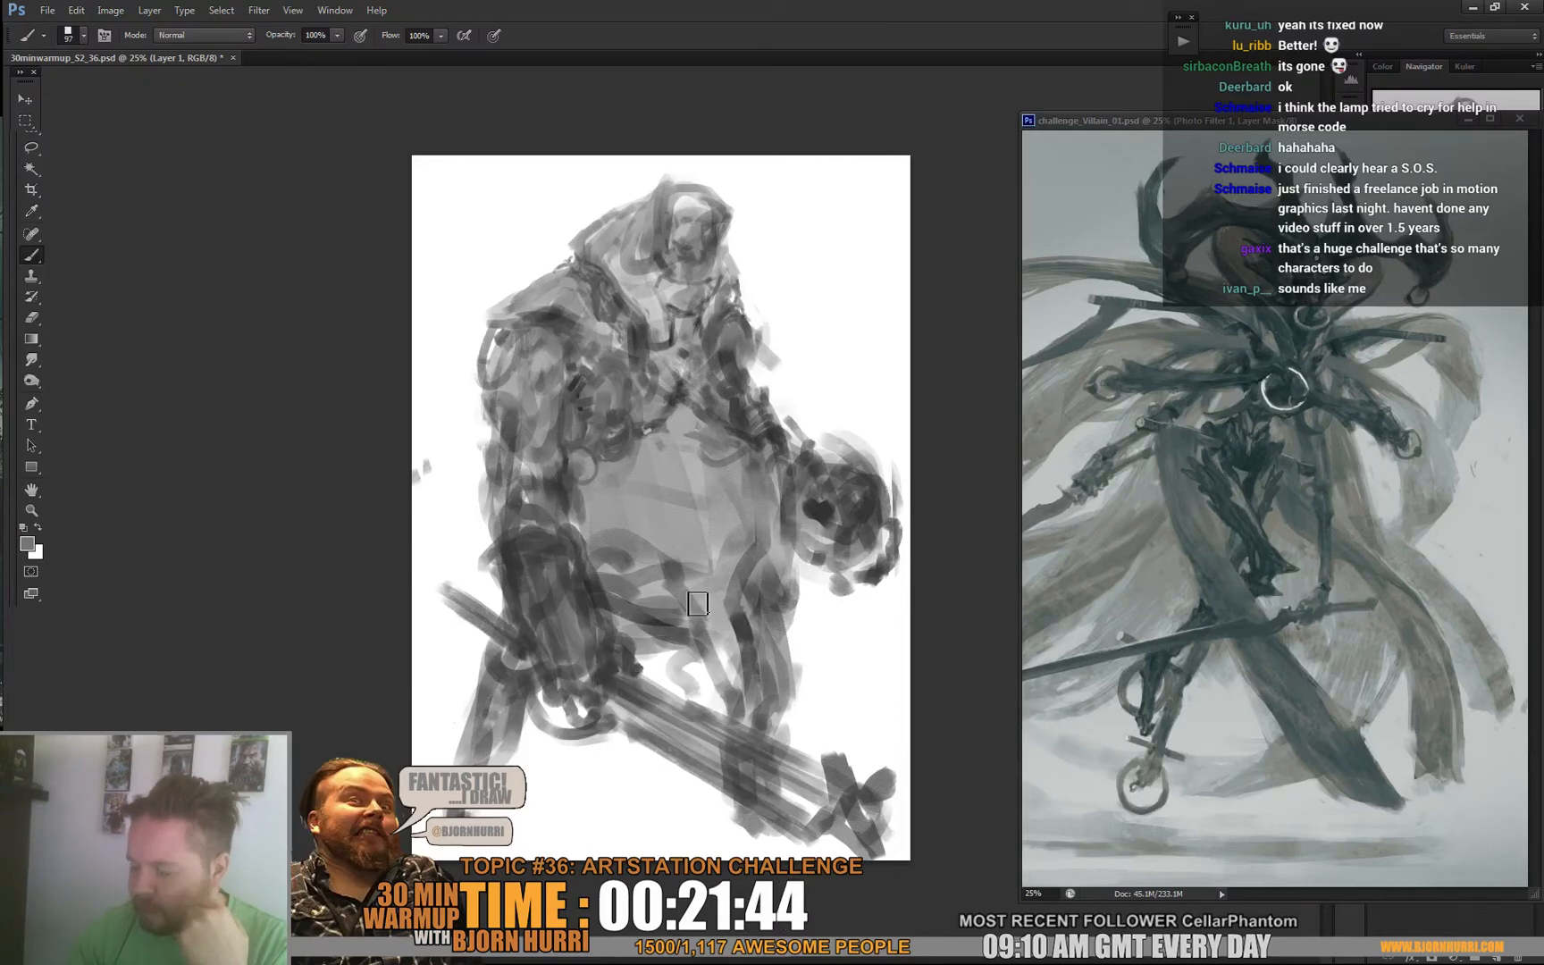
{"action": "mouse_move", "coordinate": [479, 602]}
{"action": "left_mouse_down"}
{"action": "mouse_move", "coordinate": [516, 631]}
{"action": "mouse_move", "coordinate": [440, 592]}
{"action": "mouse_move", "coordinate": [451, 610]}
{"action": "left_mouse_up"}
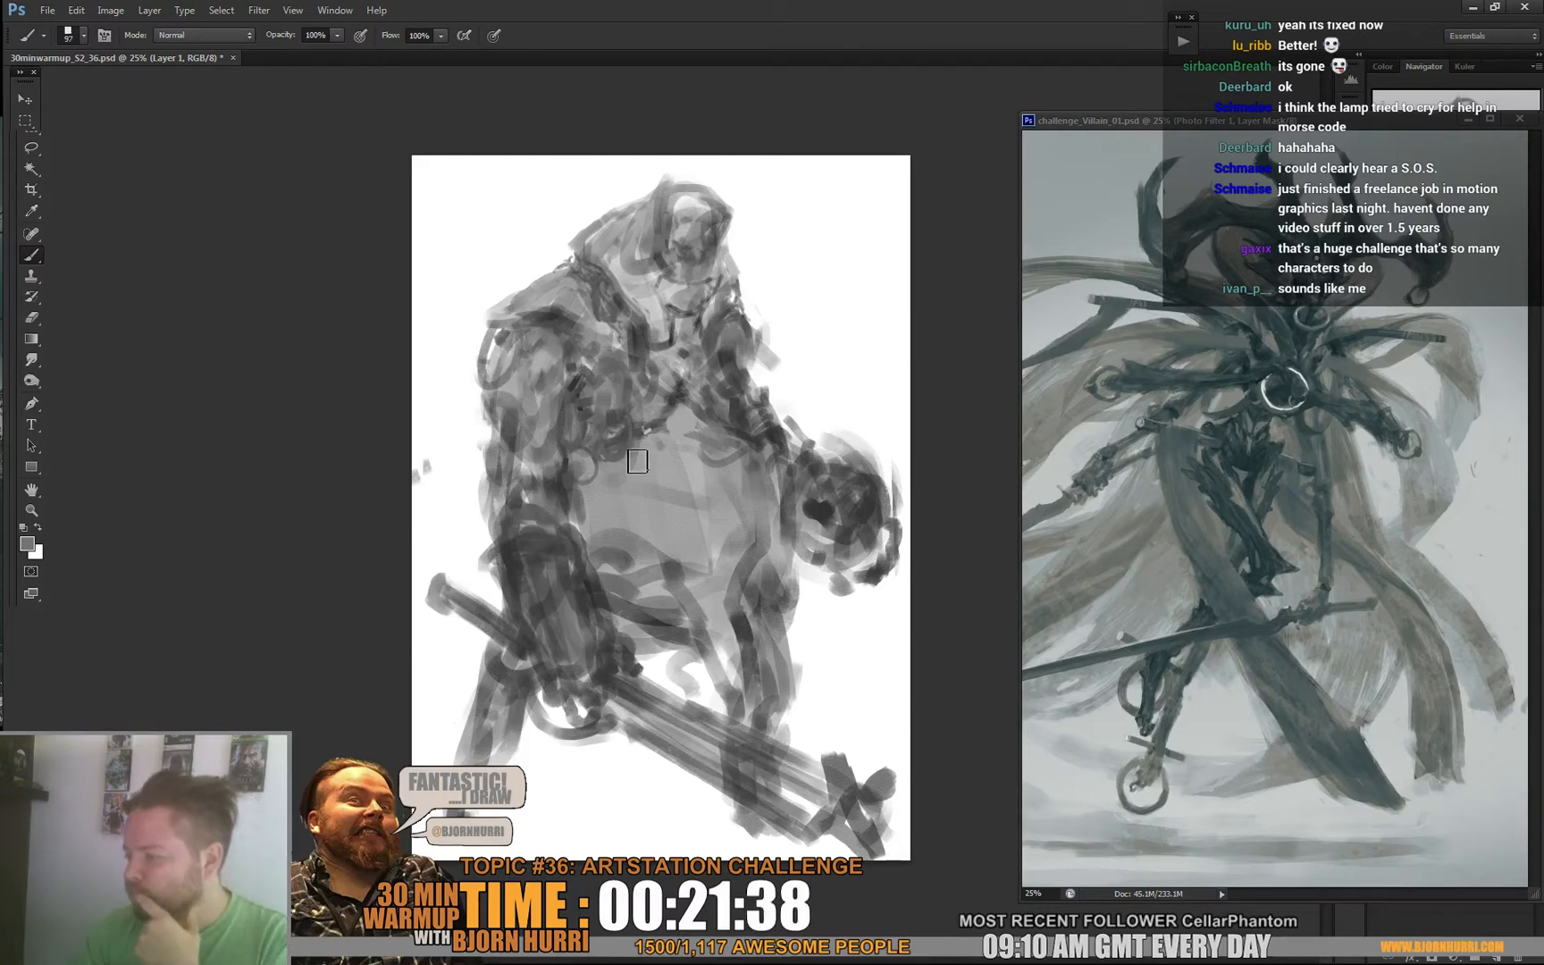
Set the brush size to 50 px and paint dark folds across the belly, its lower rim and short hanging strips beneath it.
{"action": "mouse_move", "coordinate": [690, 627]}
{"action": "left_mouse_down"}
{"action": "mouse_move", "coordinate": [740, 601]}
{"action": "mouse_move", "coordinate": [621, 640]}
{"action": "mouse_move", "coordinate": [686, 612]}
{"action": "mouse_move", "coordinate": [676, 568]}
{"action": "mouse_move", "coordinate": [742, 587]}
{"action": "mouse_move", "coordinate": [699, 573]}
{"action": "mouse_move", "coordinate": [714, 538]}
{"action": "mouse_move", "coordinate": [799, 578]}
{"action": "mouse_move", "coordinate": [665, 501]}
{"action": "left_mouse_up"}
{"action": "right_click", "coordinate": [730, 494]}
{"action": "double_click", "coordinate": [755, 633]}
{"action": "right_click", "coordinate": [731, 537]}
{"action": "double_click", "coordinate": [758, 677]}
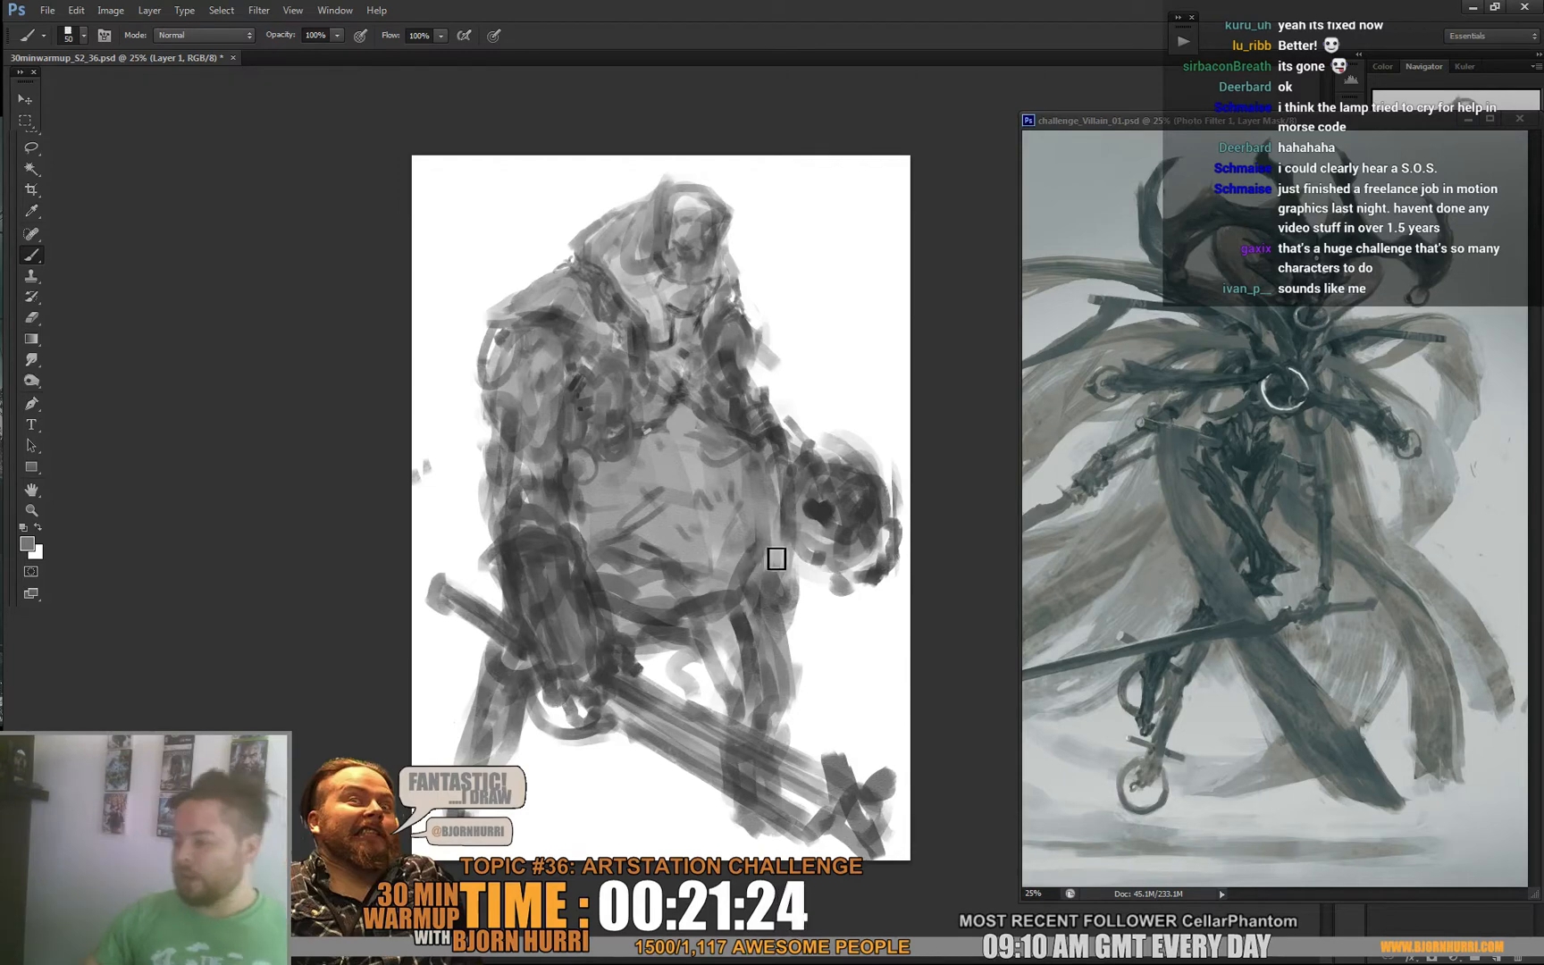
{"action": "left_click", "coordinate": [750, 620], "text": "alt"}
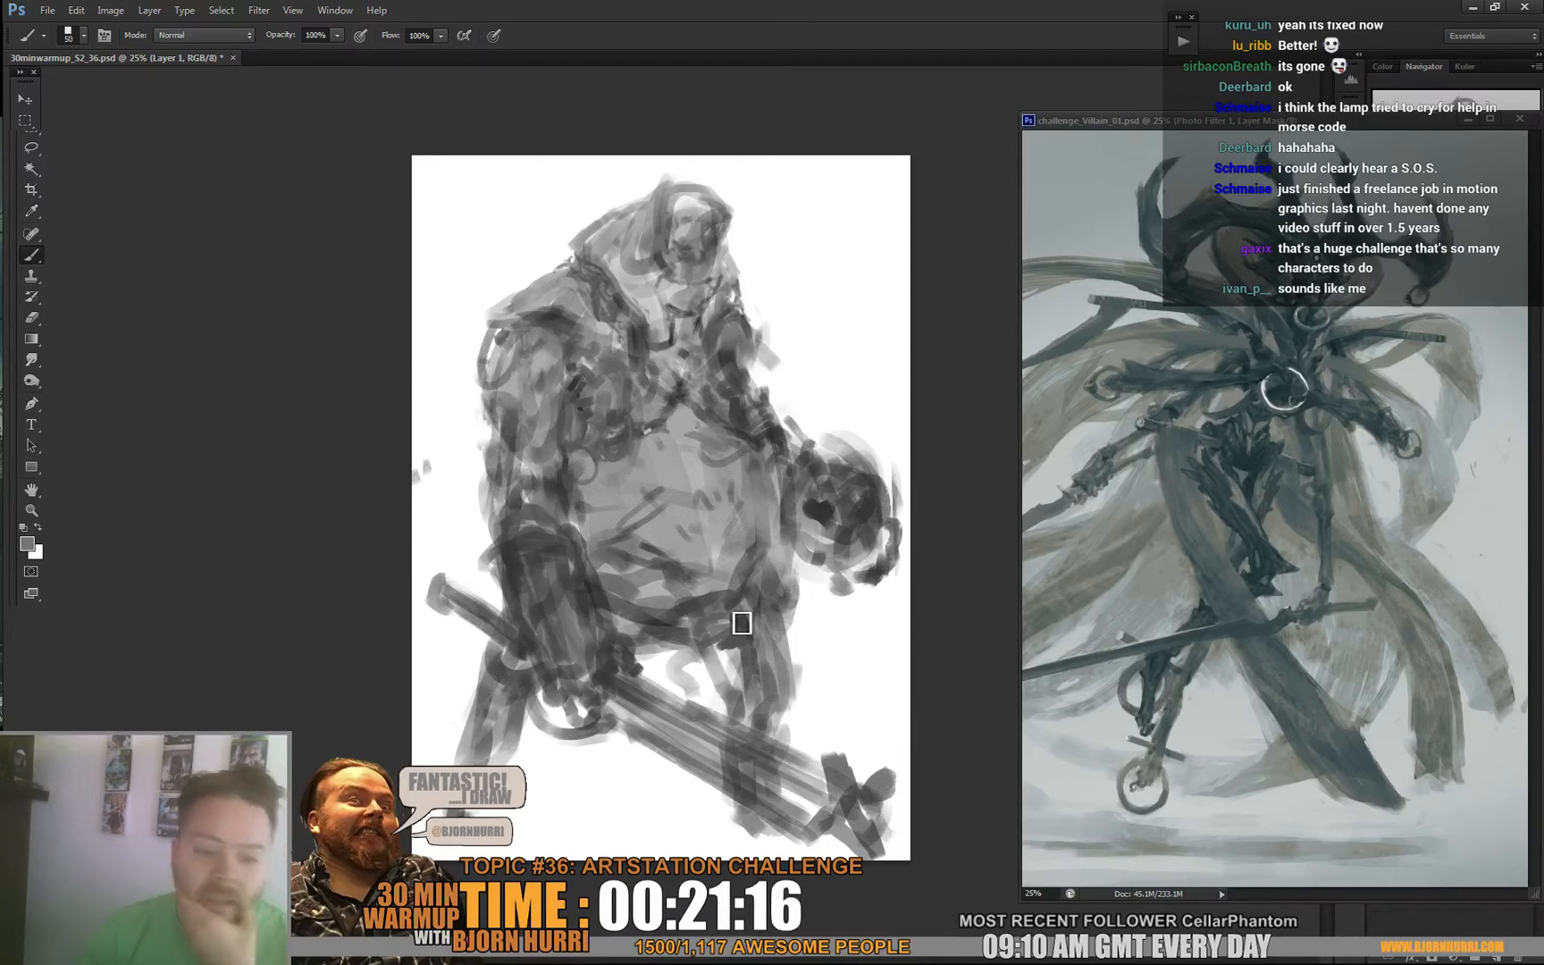
{"action": "mouse_move", "coordinate": [661, 623]}
{"action": "left_mouse_down"}
{"action": "mouse_move", "coordinate": [661, 675]}
{"action": "mouse_move", "coordinate": [686, 681]}
{"action": "left_mouse_up"}
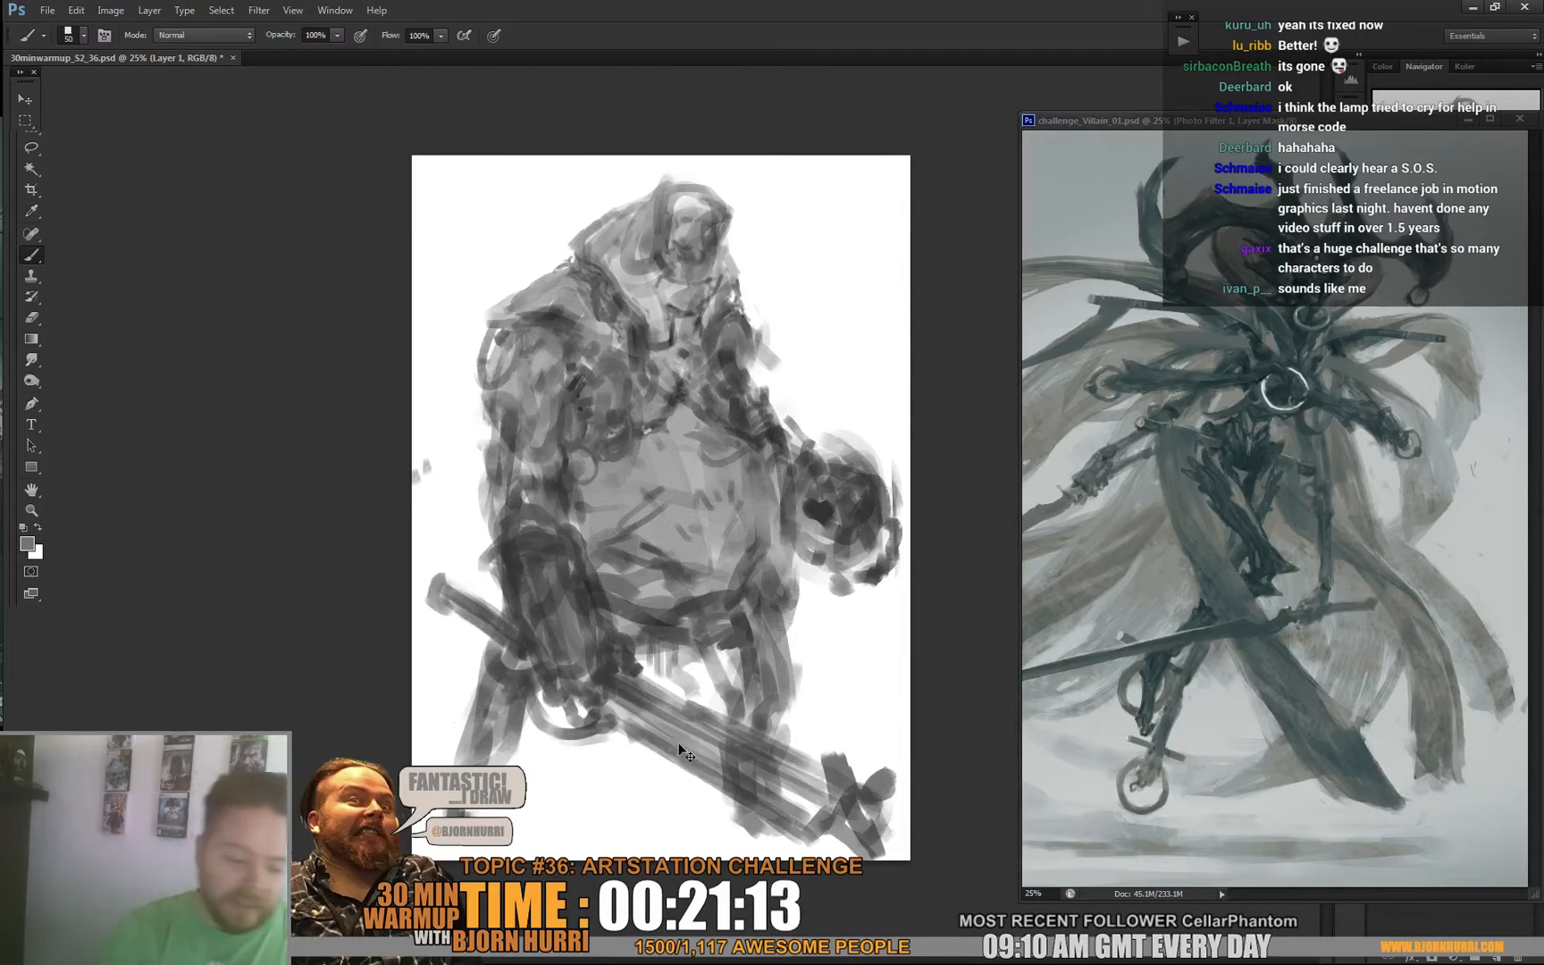
Open challenge_Villain_02.psd as a floating reference over the first villain painting and return to the sketch.
{"action": "key", "text": "ctrl+o"}
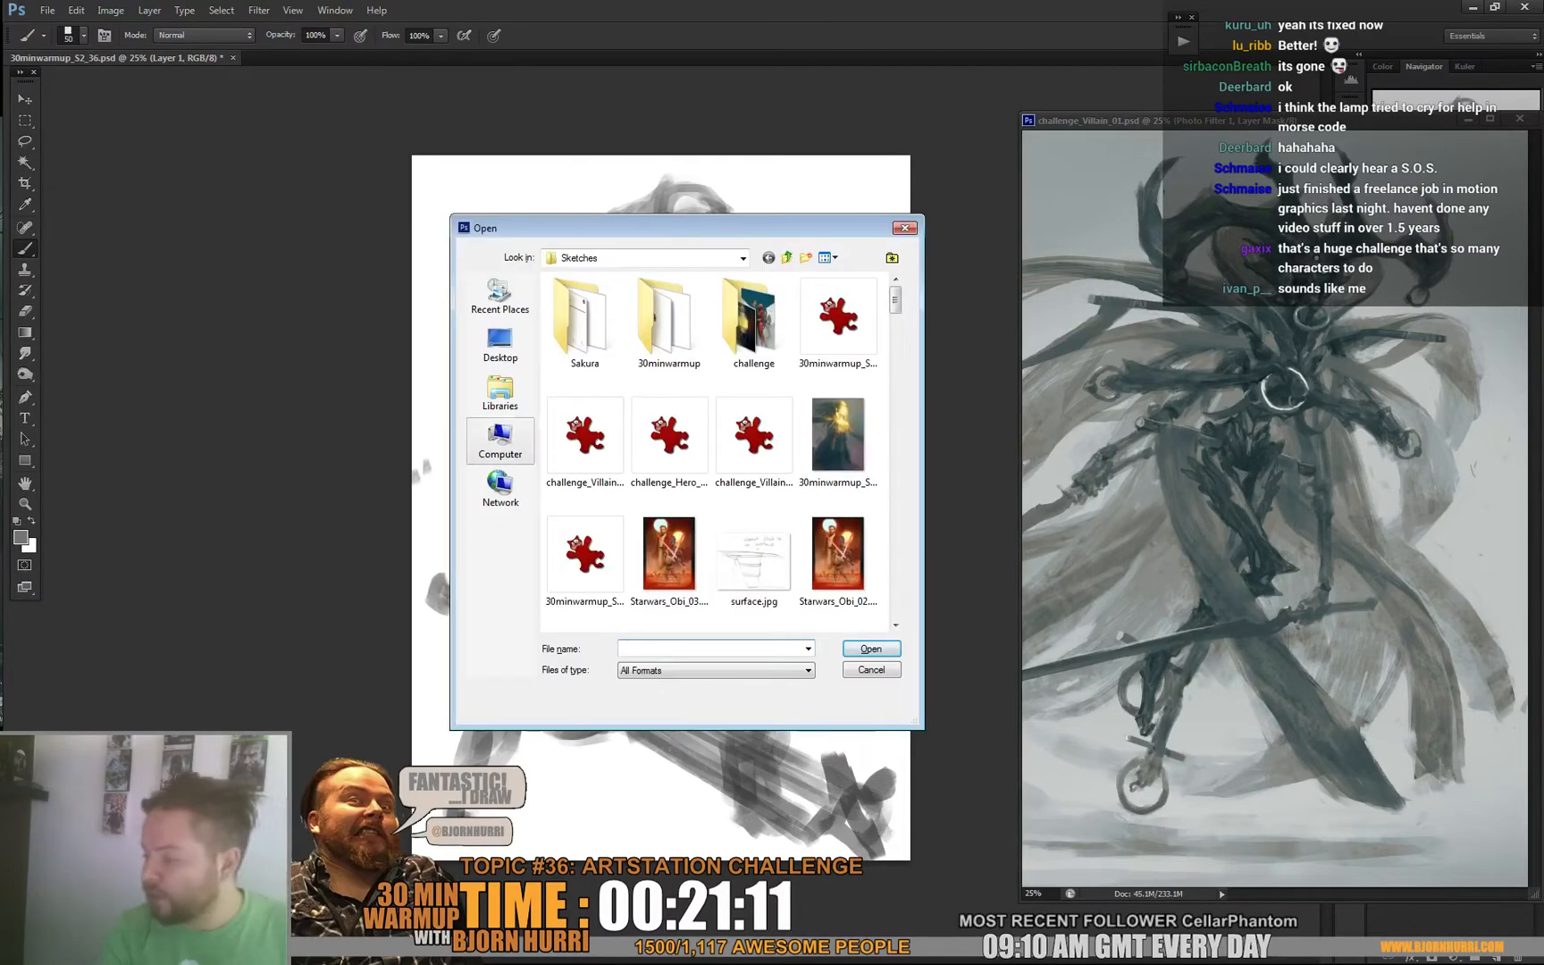
{"action": "double_click", "coordinate": [586, 438]}
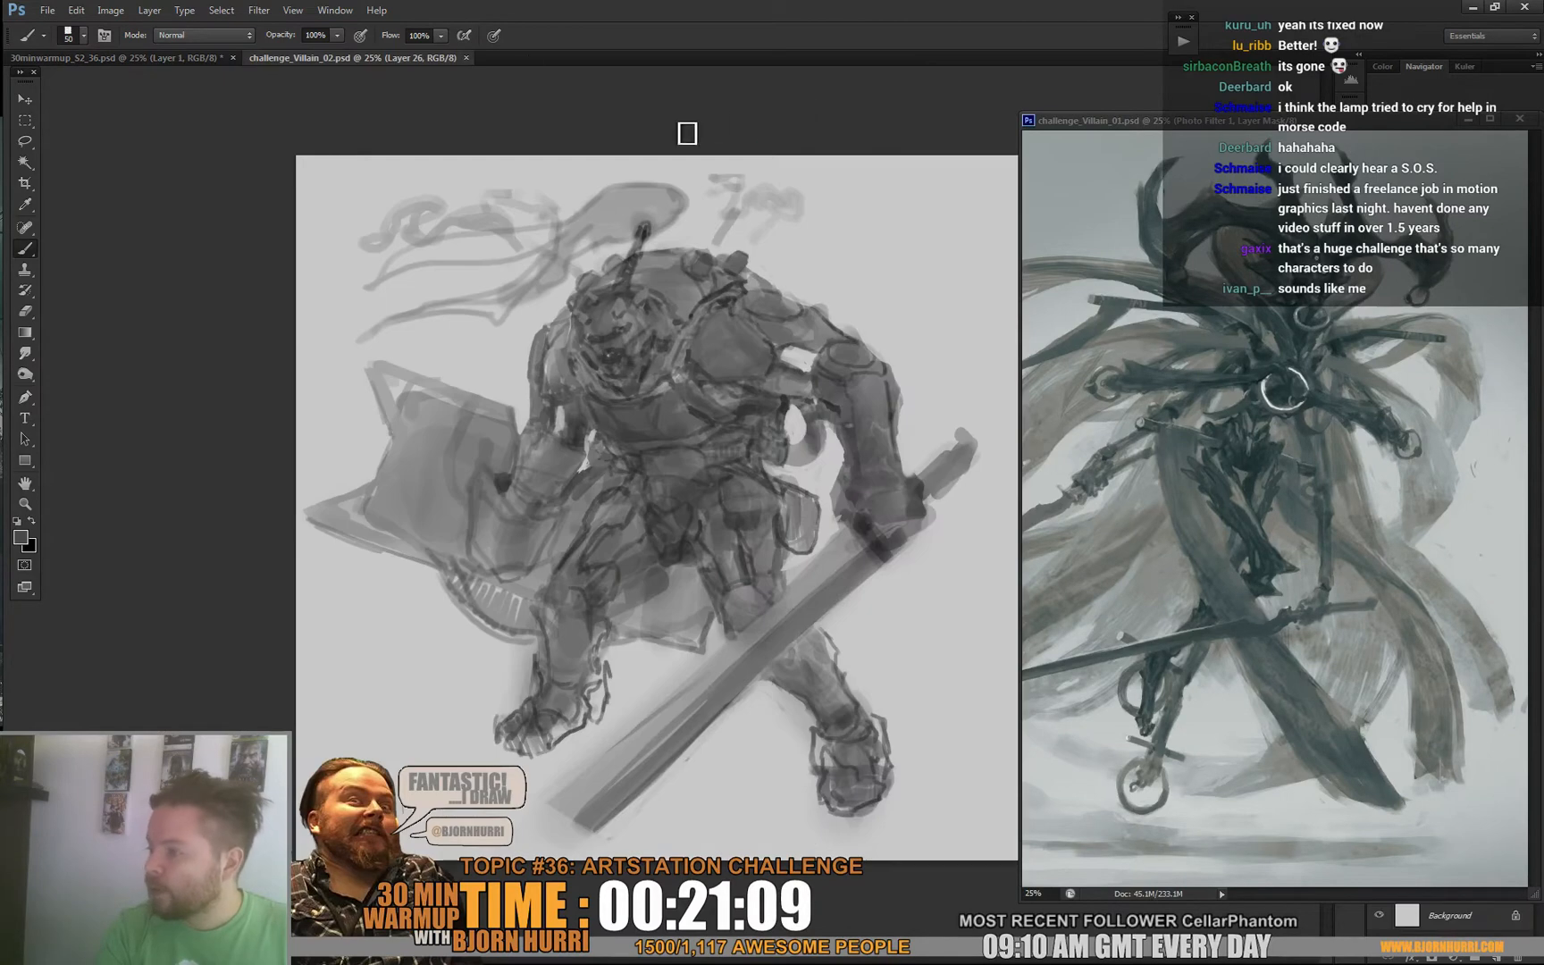
{"action": "left_click_drag", "start_coordinate": [384, 59], "coordinate": [340, 129]}
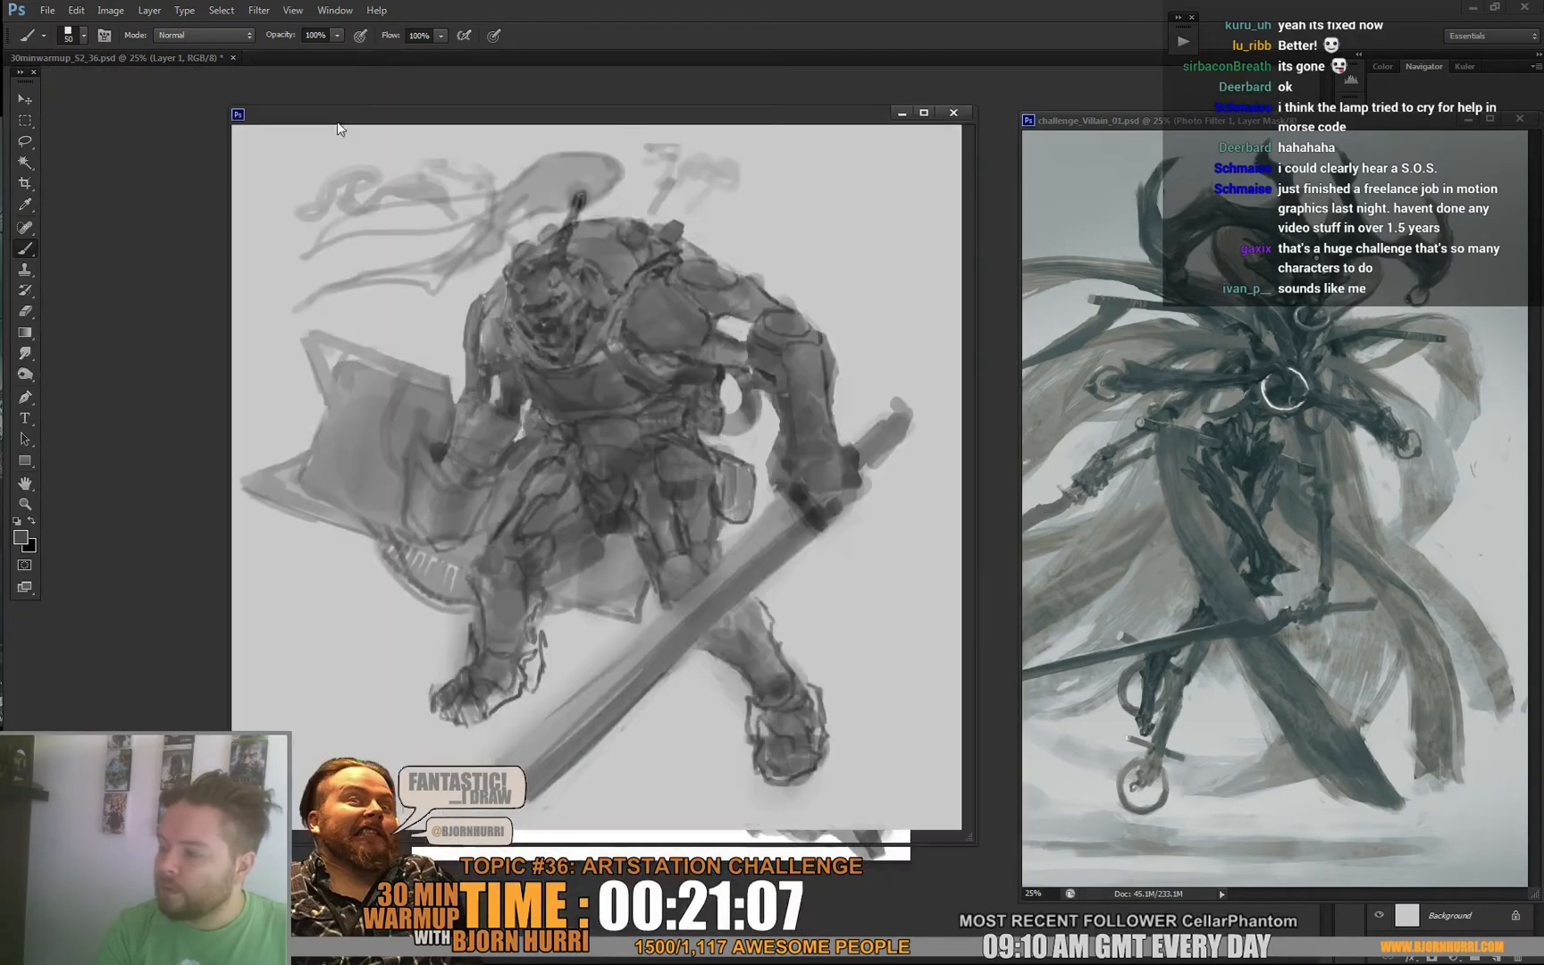
{"action": "left_click_drag", "start_coordinate": [228, 105], "coordinate": [463, 115]}
{"action": "left_click_drag", "start_coordinate": [730, 365], "coordinate": [784, 413]}
{"action": "left_click_drag", "start_coordinate": [759, 294], "coordinate": [630, 262]}
{"action": "left_click", "coordinate": [954, 122]}
{"action": "left_click_drag", "start_coordinate": [1129, 220], "coordinate": [1125, 198]}
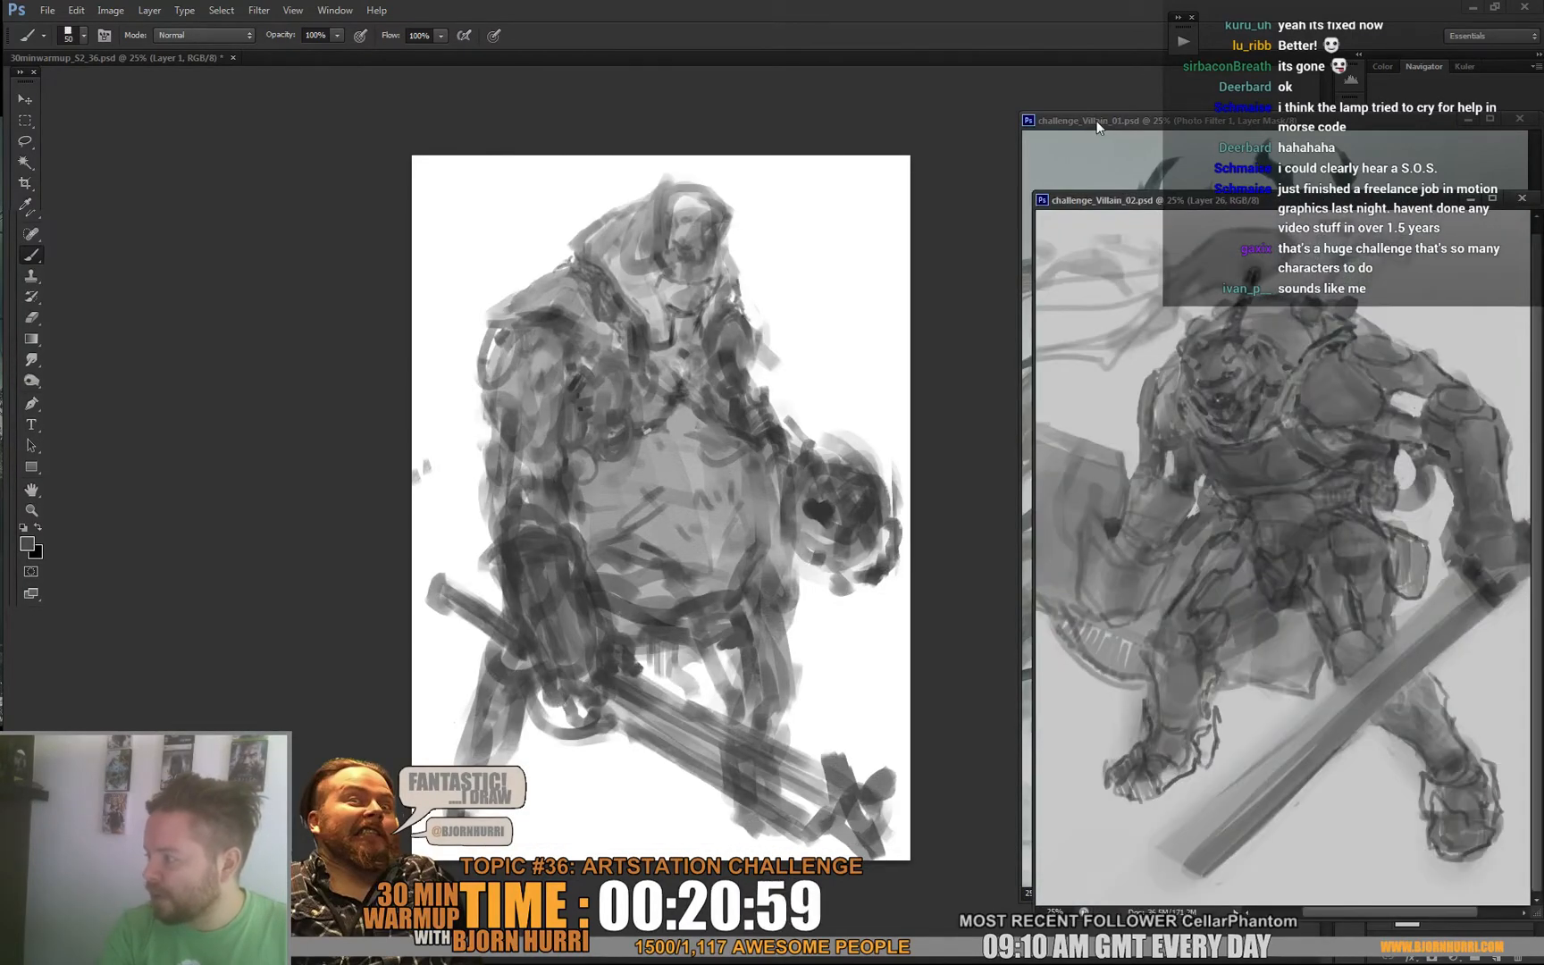
{"action": "left_click", "coordinate": [806, 441]}
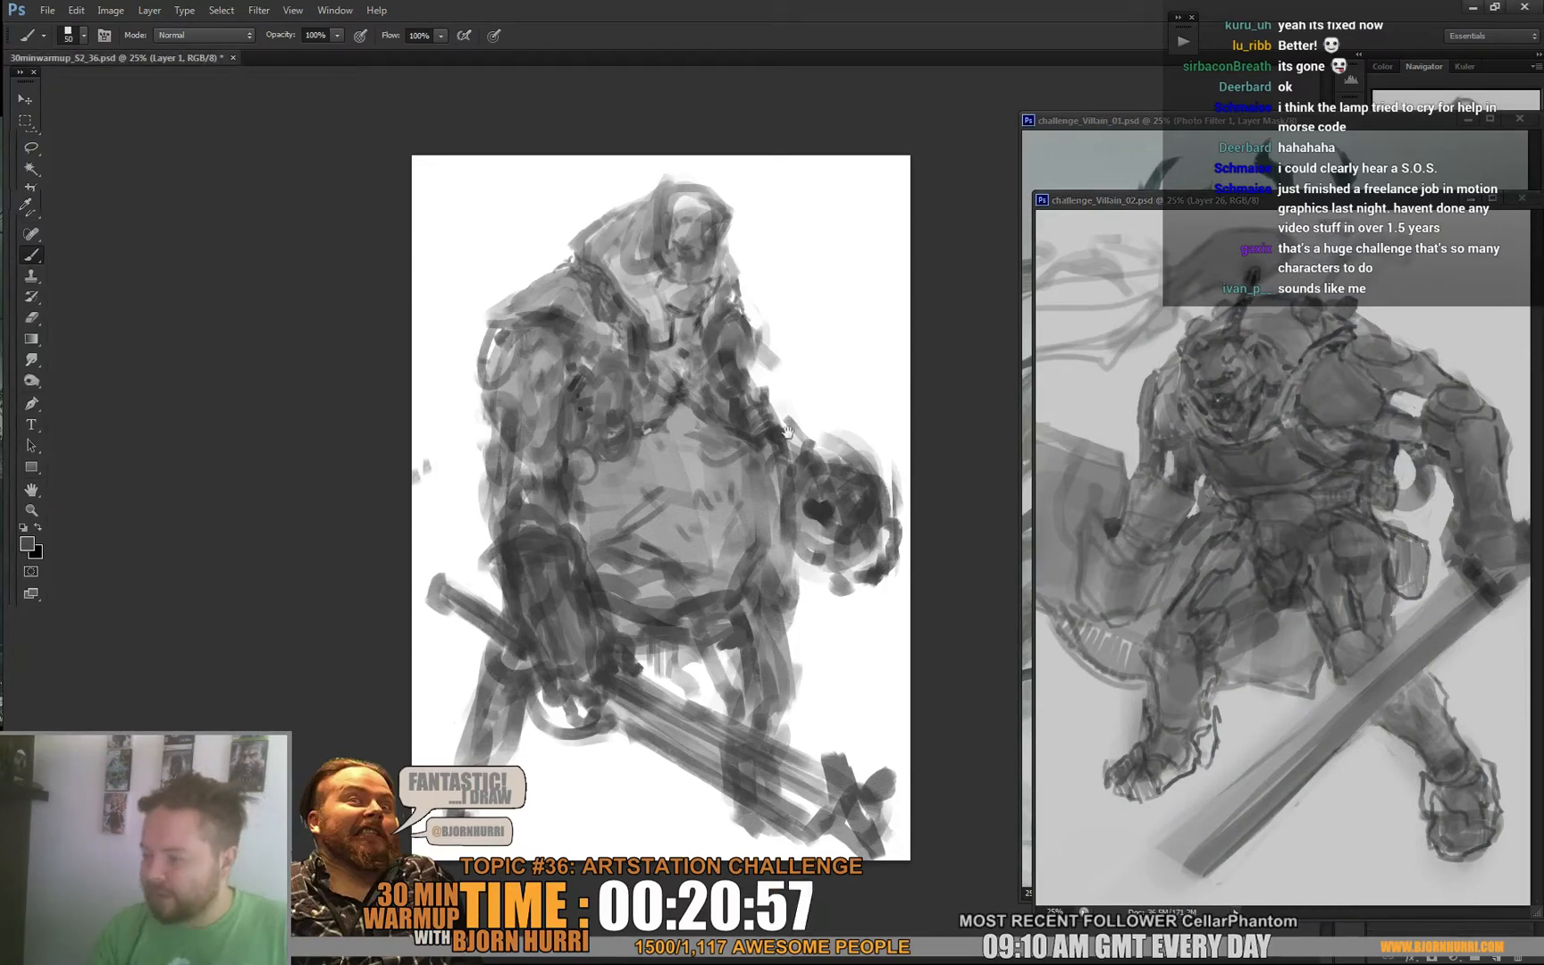
Enlarge the brush to 101 px, sample a grey from the figure, and darken the lower belly and both legs.
{"action": "right_click", "coordinate": [728, 614]}
{"action": "left_click", "coordinate": [800, 659]}
{"action": "left_click", "coordinate": [690, 613], "text": "alt"}
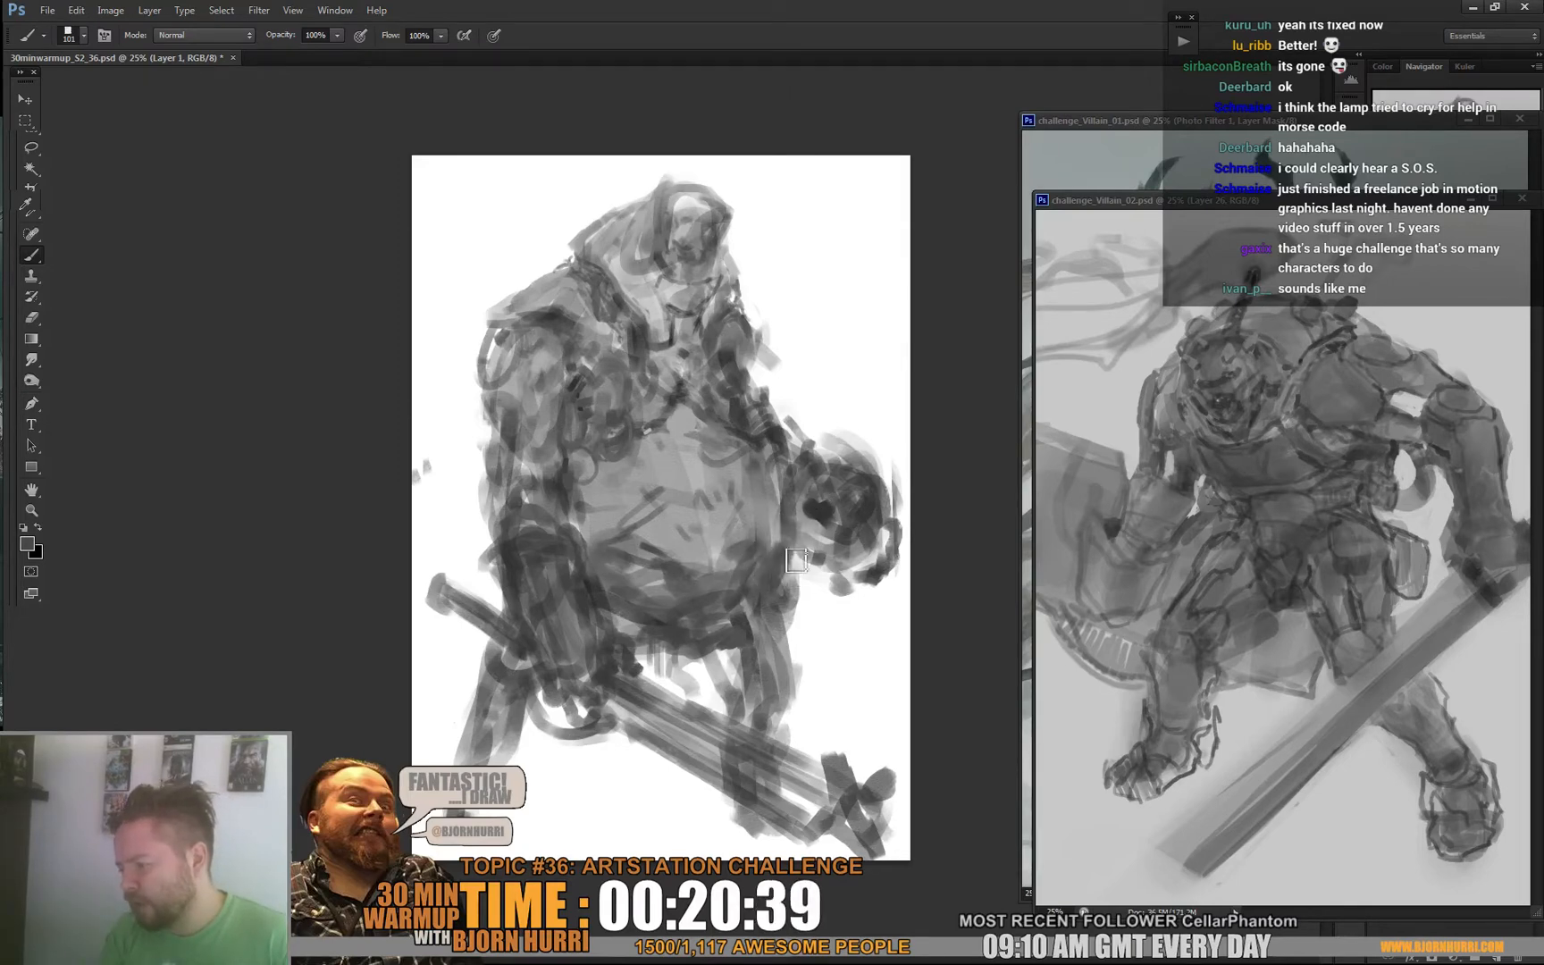
{"action": "mouse_move", "coordinate": [733, 663]}
{"action": "left_mouse_down"}
{"action": "mouse_move", "coordinate": [706, 662]}
{"action": "mouse_move", "coordinate": [738, 674]}
{"action": "mouse_move", "coordinate": [781, 657]}
{"action": "mouse_move", "coordinate": [734, 720]}
{"action": "mouse_move", "coordinate": [765, 730]}
{"action": "left_mouse_up"}
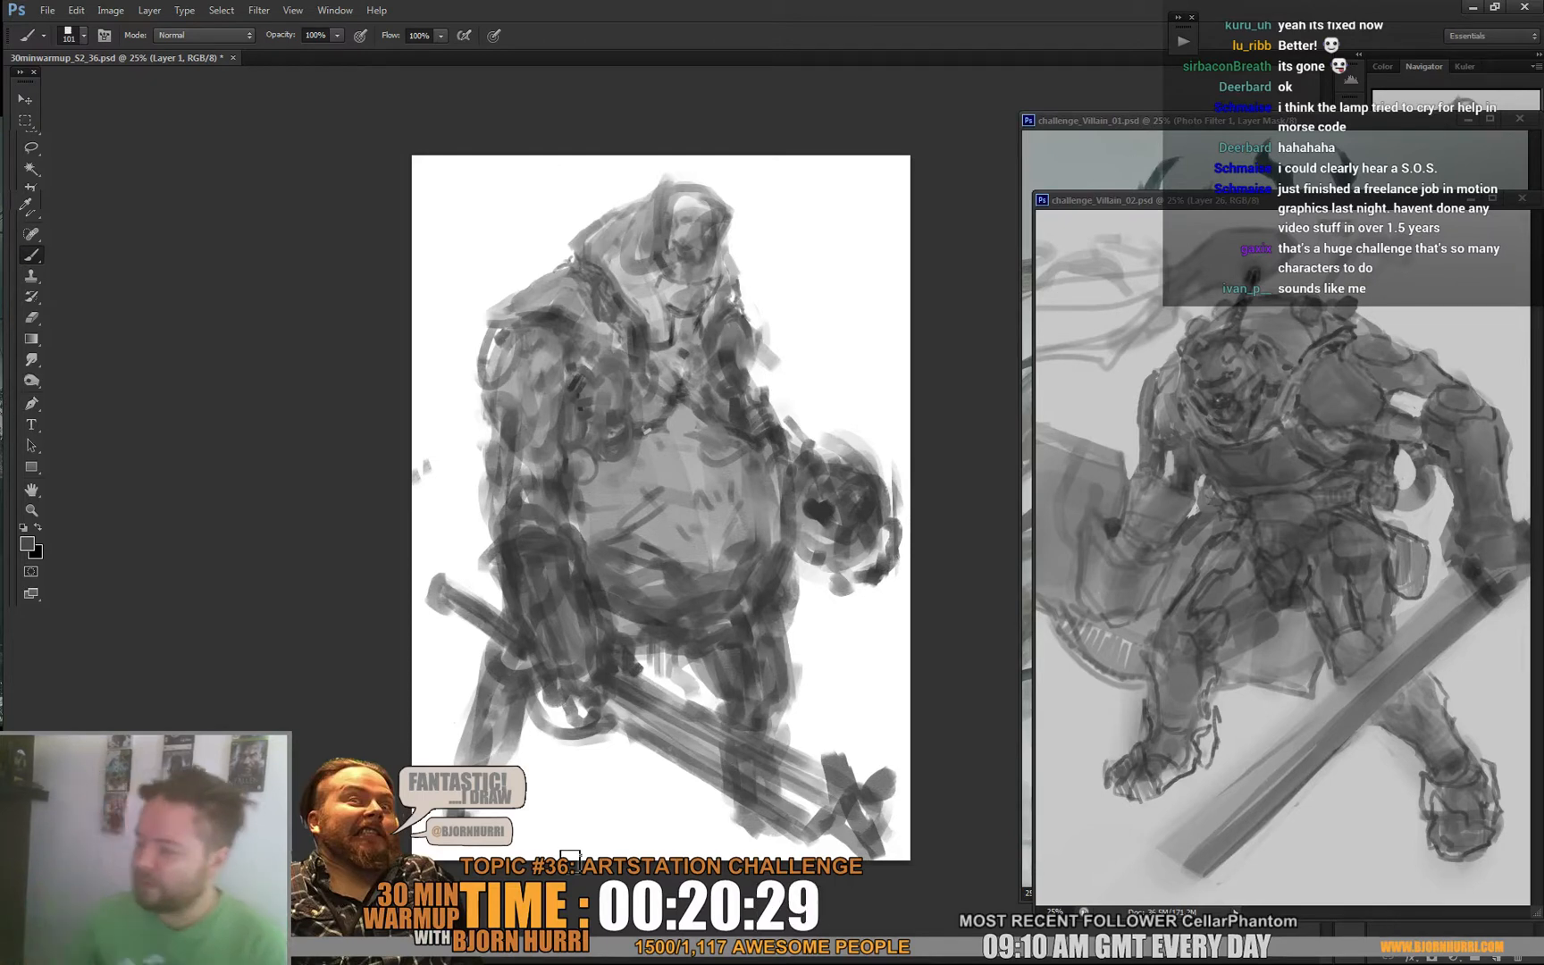
{"action": "mouse_move", "coordinate": [507, 722]}
{"action": "left_mouse_down"}
{"action": "mouse_move", "coordinate": [496, 689]}
{"action": "mouse_move", "coordinate": [529, 698]}
{"action": "mouse_move", "coordinate": [480, 711]}
{"action": "mouse_move", "coordinate": [473, 754]}
{"action": "mouse_move", "coordinate": [508, 727]}
{"action": "left_mouse_up"}
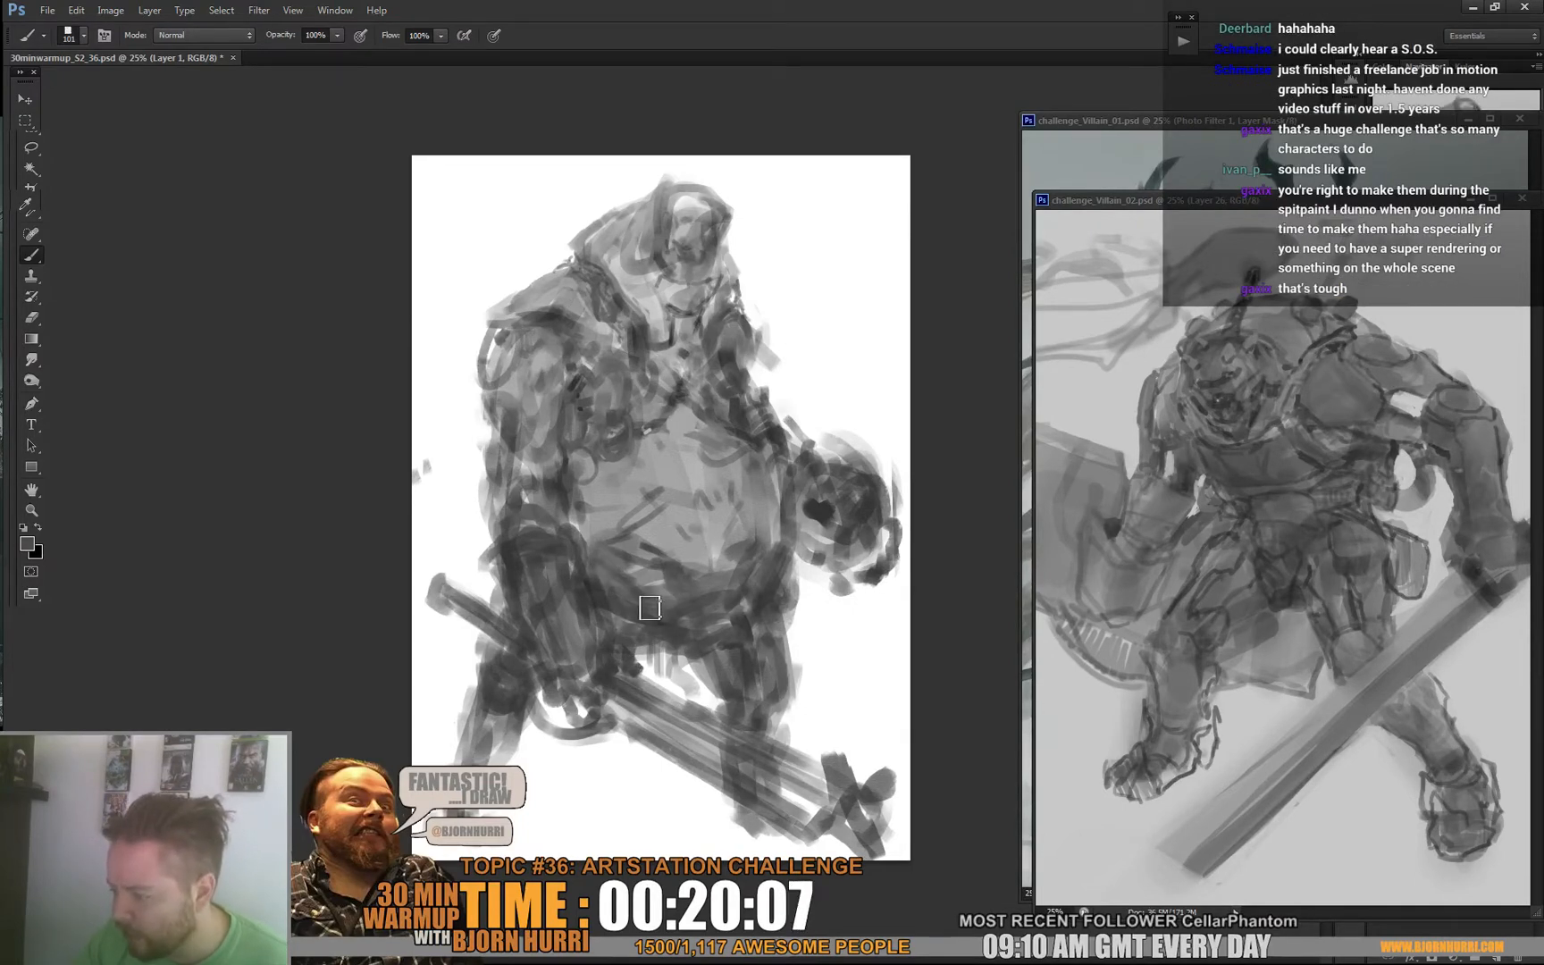
Reduce the brush to 33 px and paint fine folds over the upper belly and small details on the chest beside the near shoulder.
{"action": "right_click", "coordinate": [670, 578]}
{"action": "left_click_drag", "start_coordinate": [763, 614], "coordinate": [731, 614]}
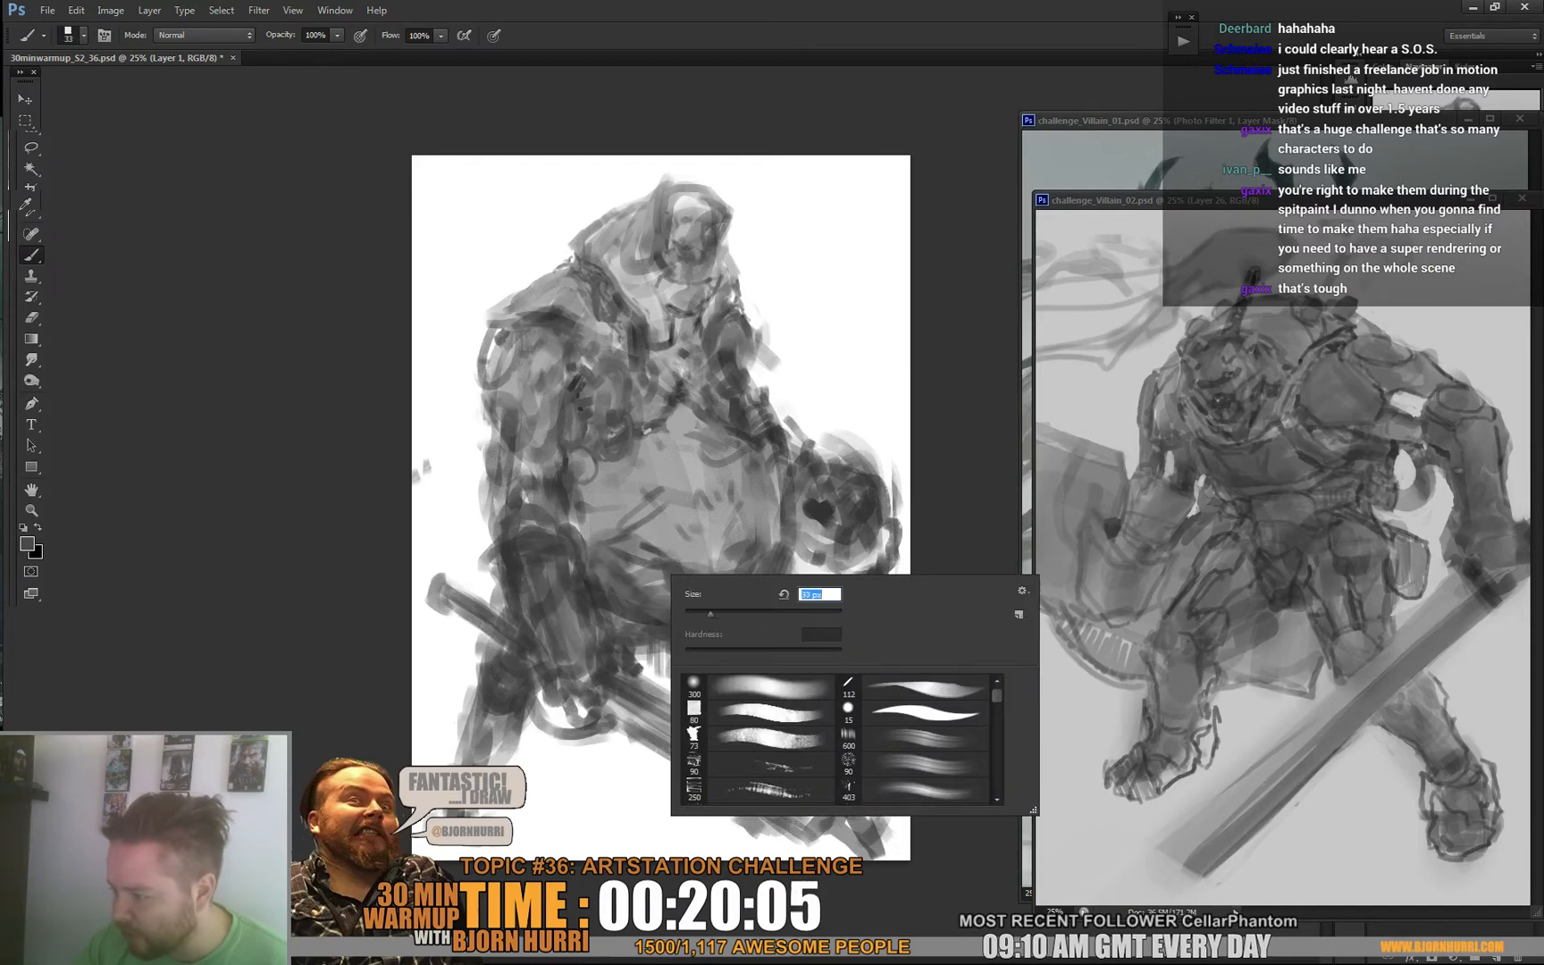
{"action": "key", "text": "Return"}
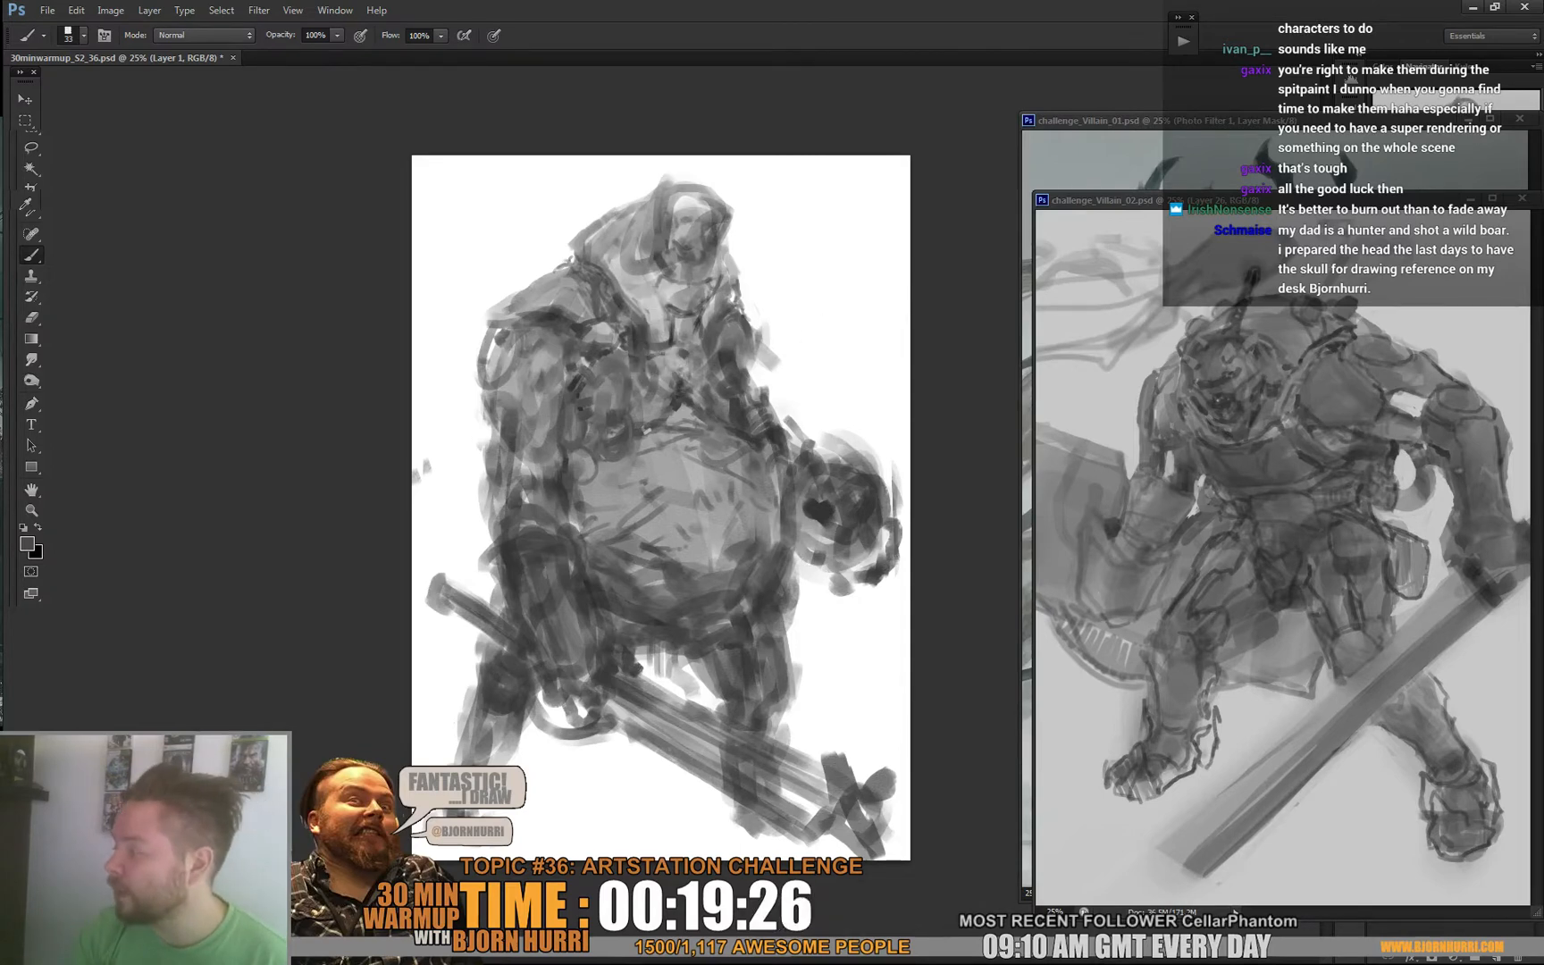
Compare the two villain references, then add a new layer to the sketch and paint a rounded, dark-edged near shoulder.
{"action": "left_click", "coordinate": [1128, 121]}
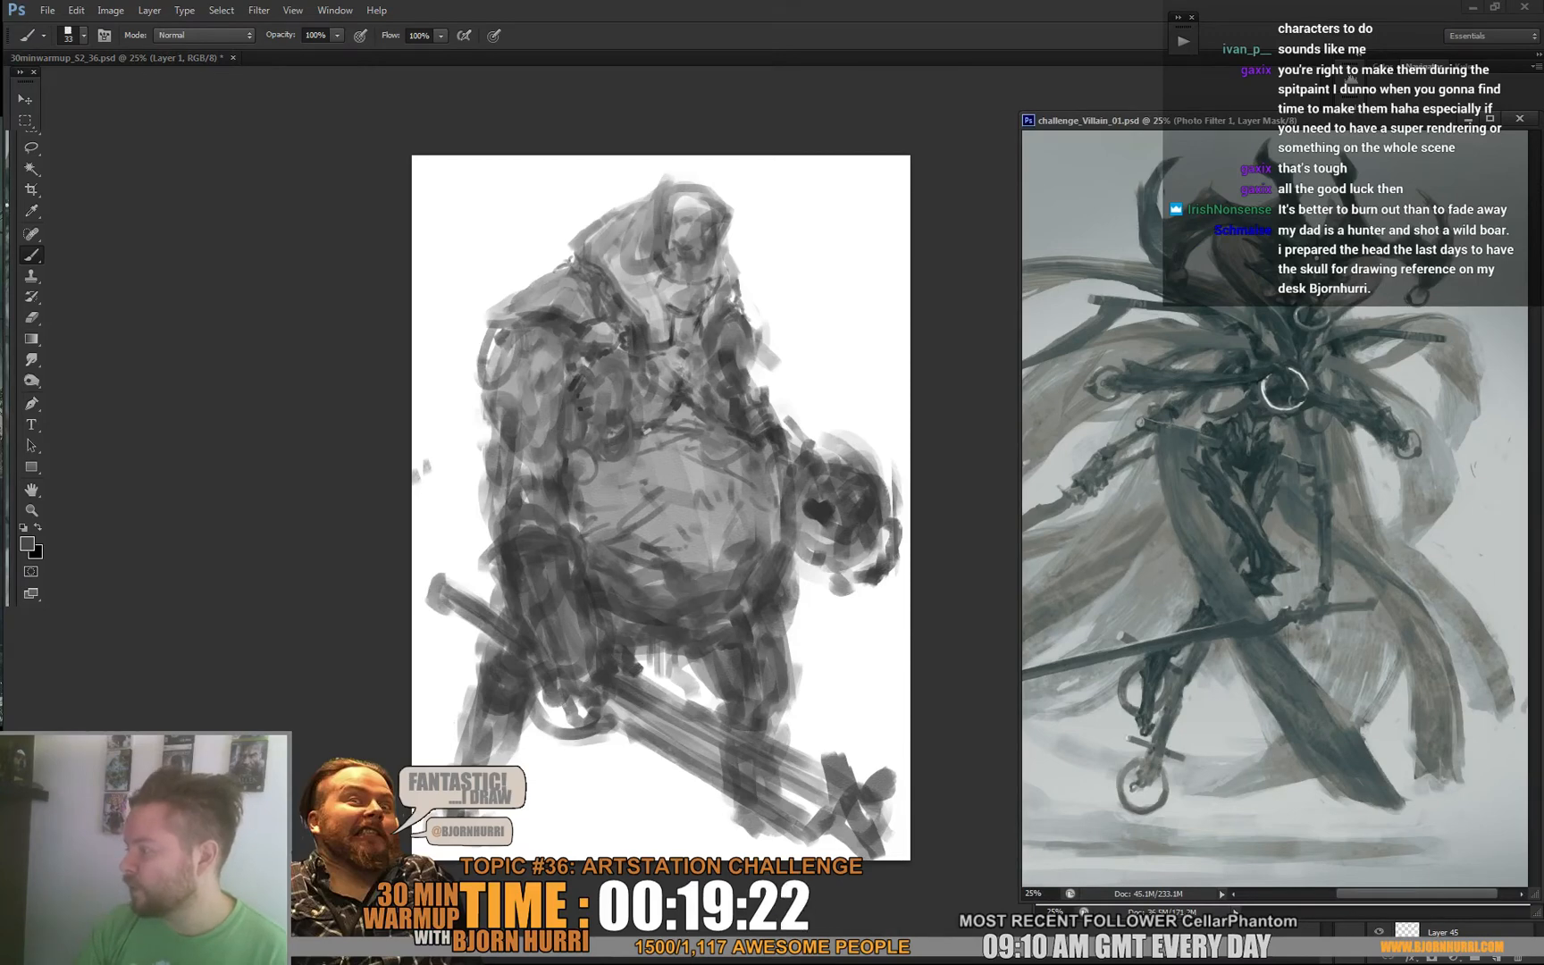
{"action": "key", "text": "ctrl+Tab"}
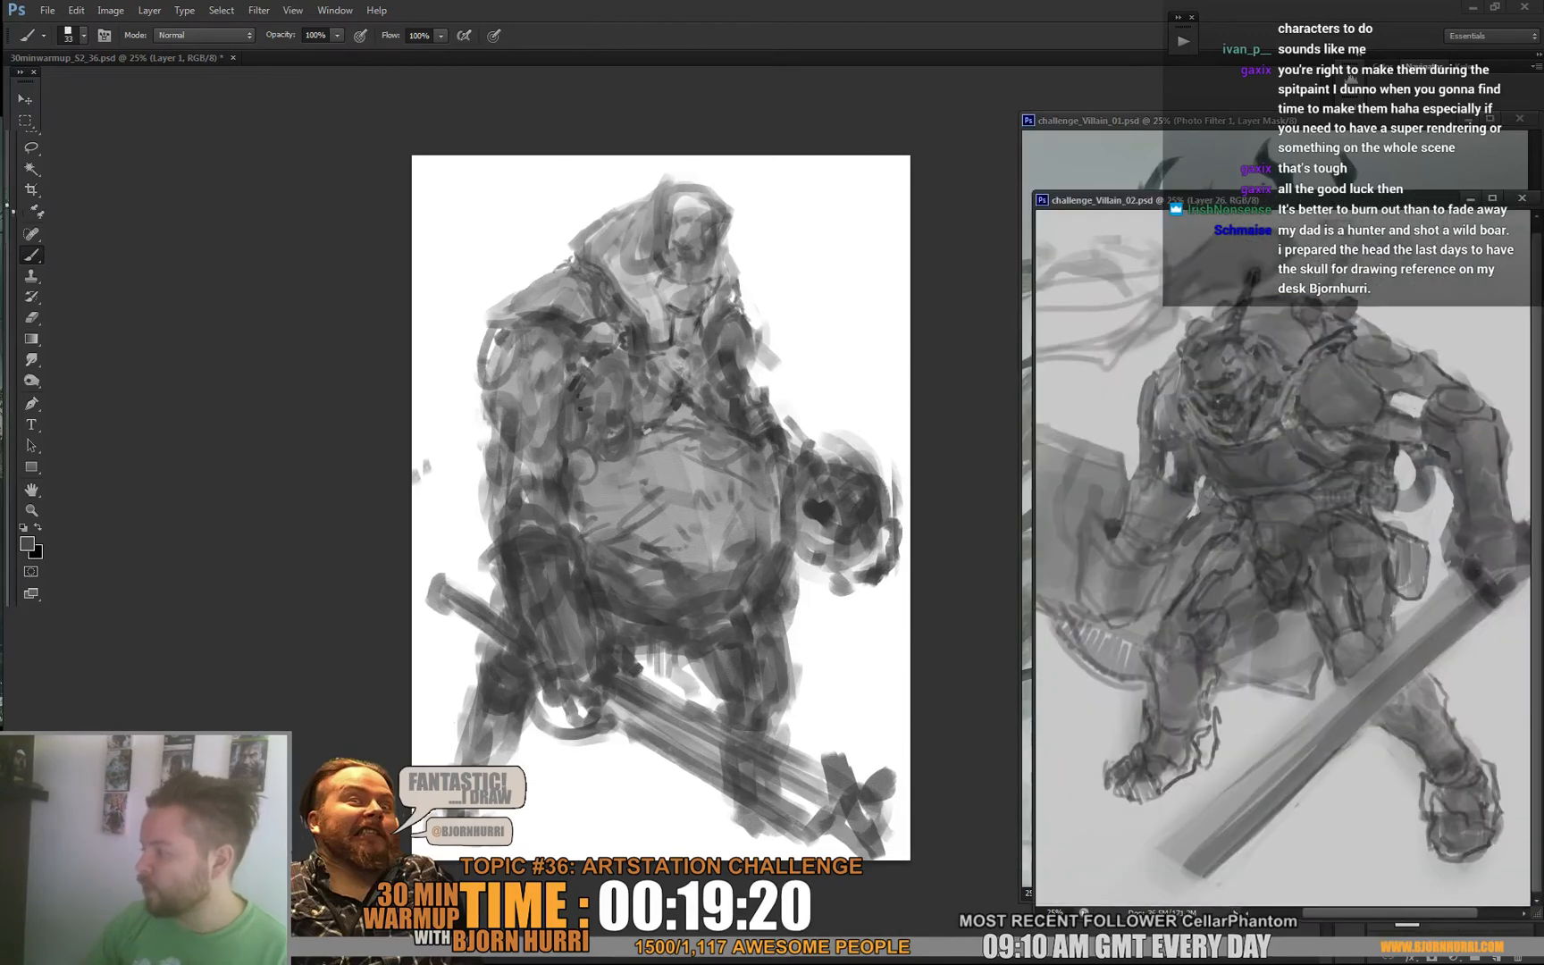
{"action": "left_click", "coordinate": [638, 236]}
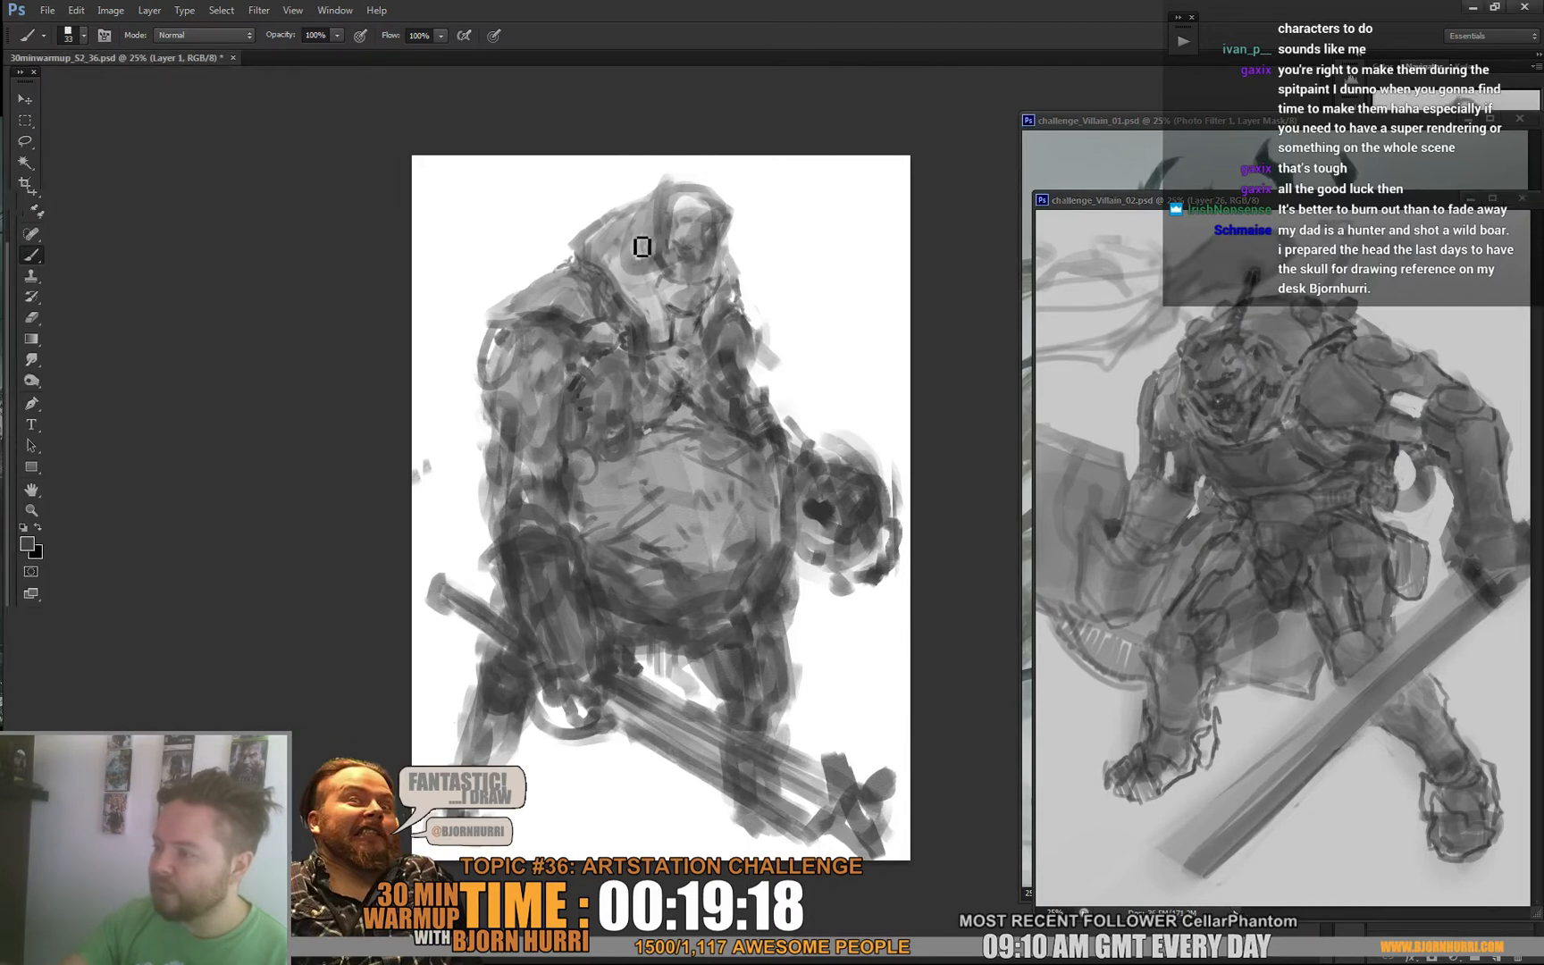
{"action": "key", "text": "ctrl+shift+alt+n"}
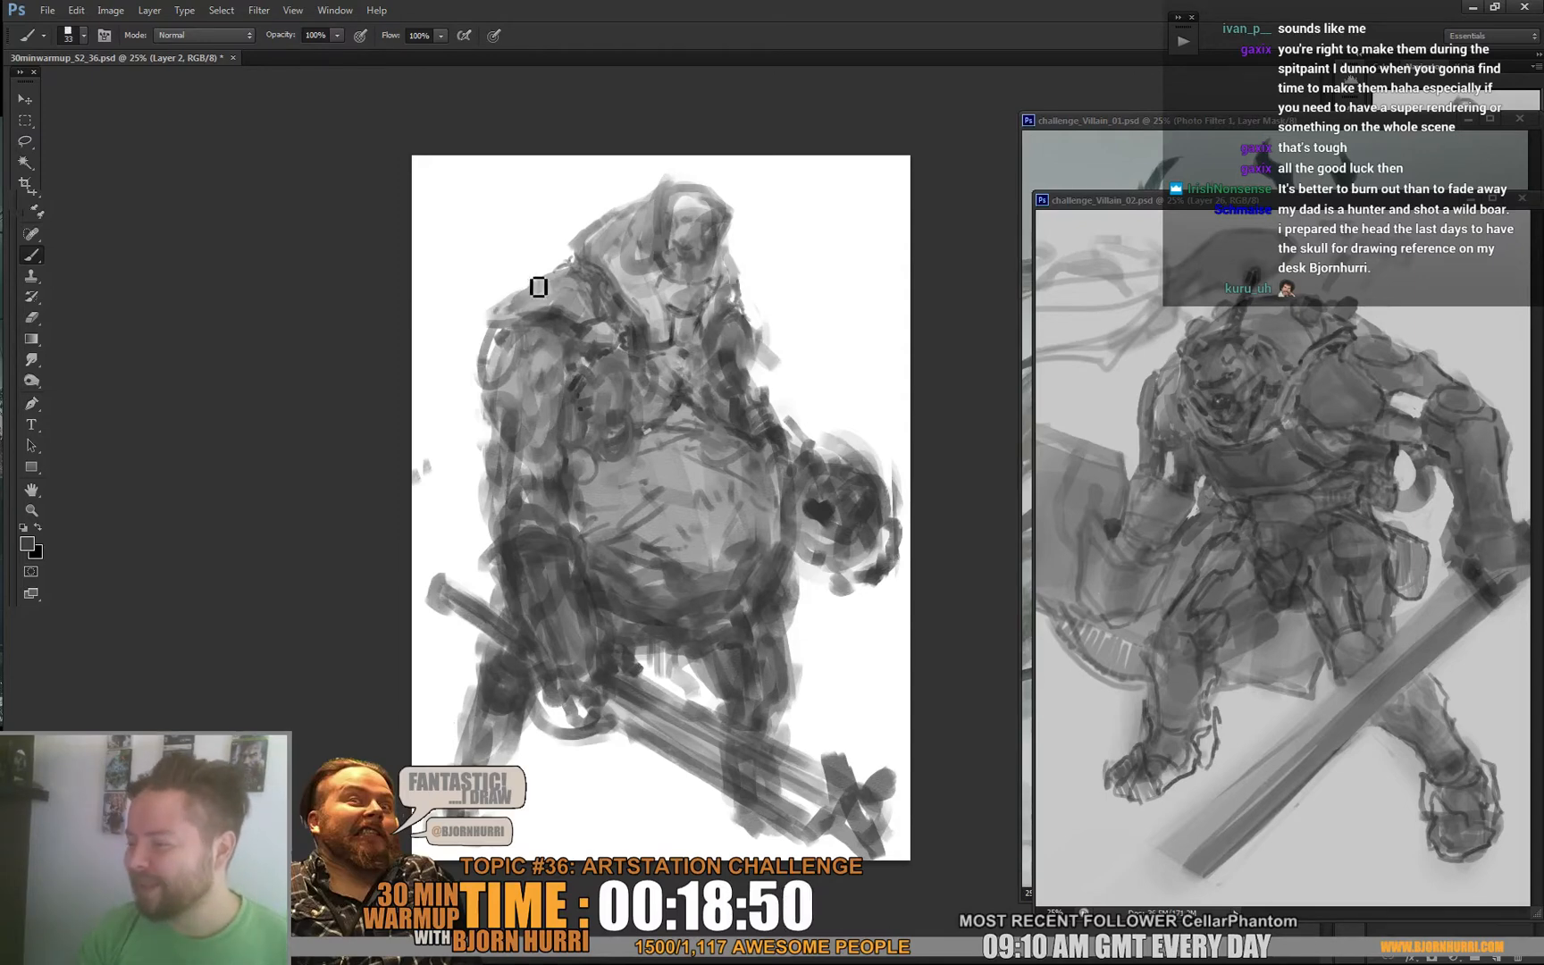
{"action": "left_click_drag", "start_coordinate": [535, 277], "coordinate": [569, 271]}
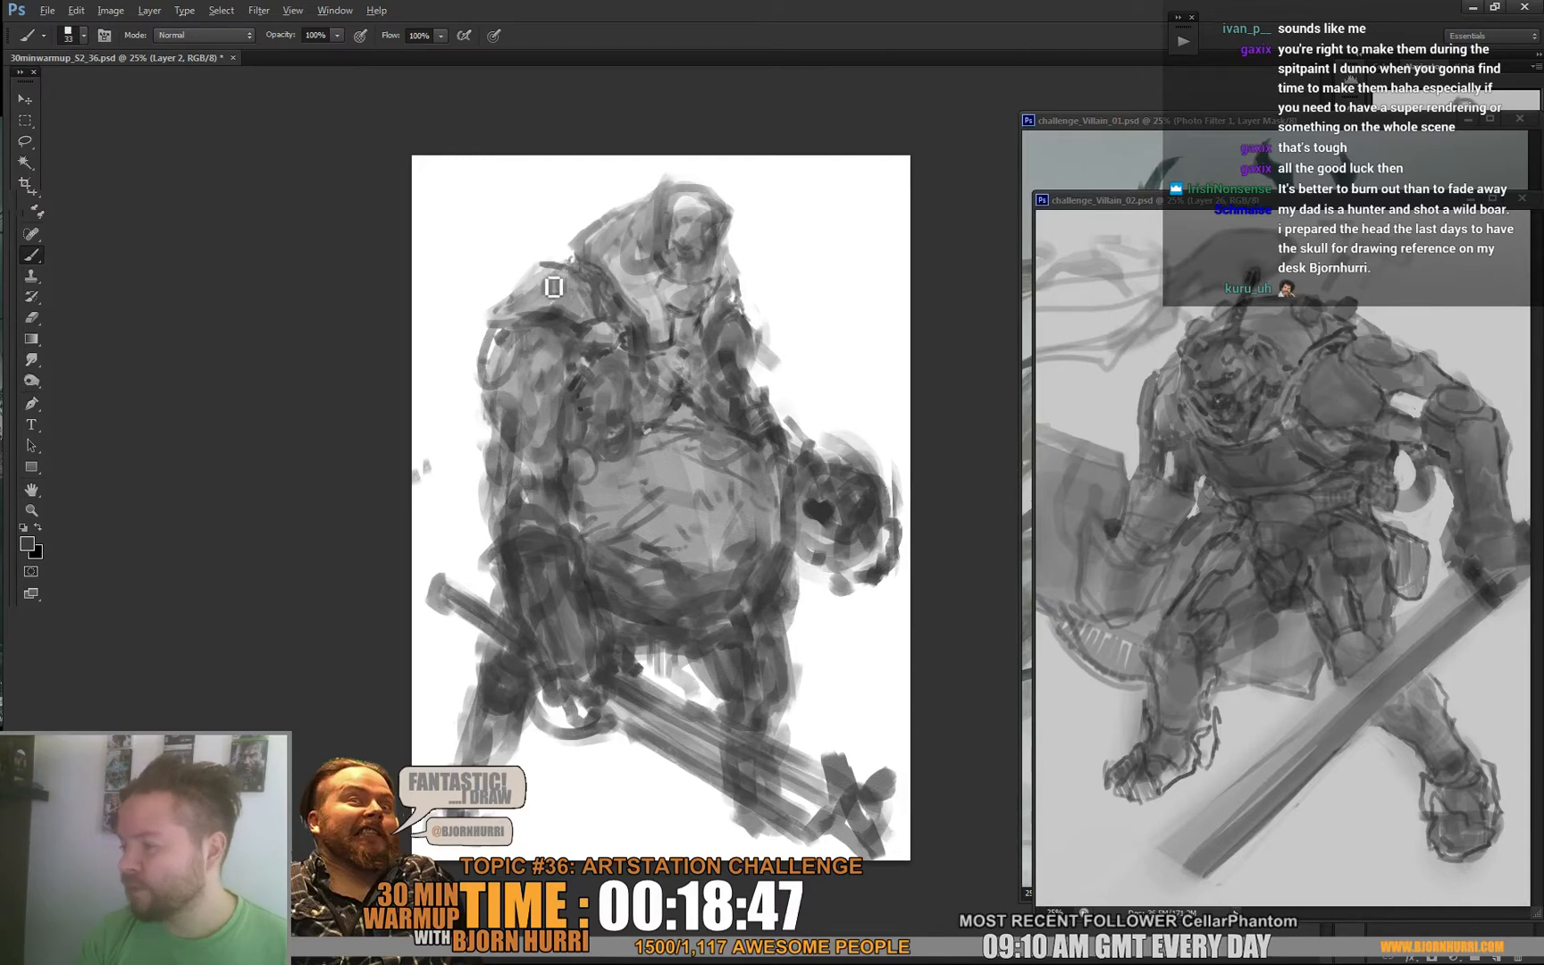
{"action": "left_click", "coordinate": [555, 276], "text": "alt"}
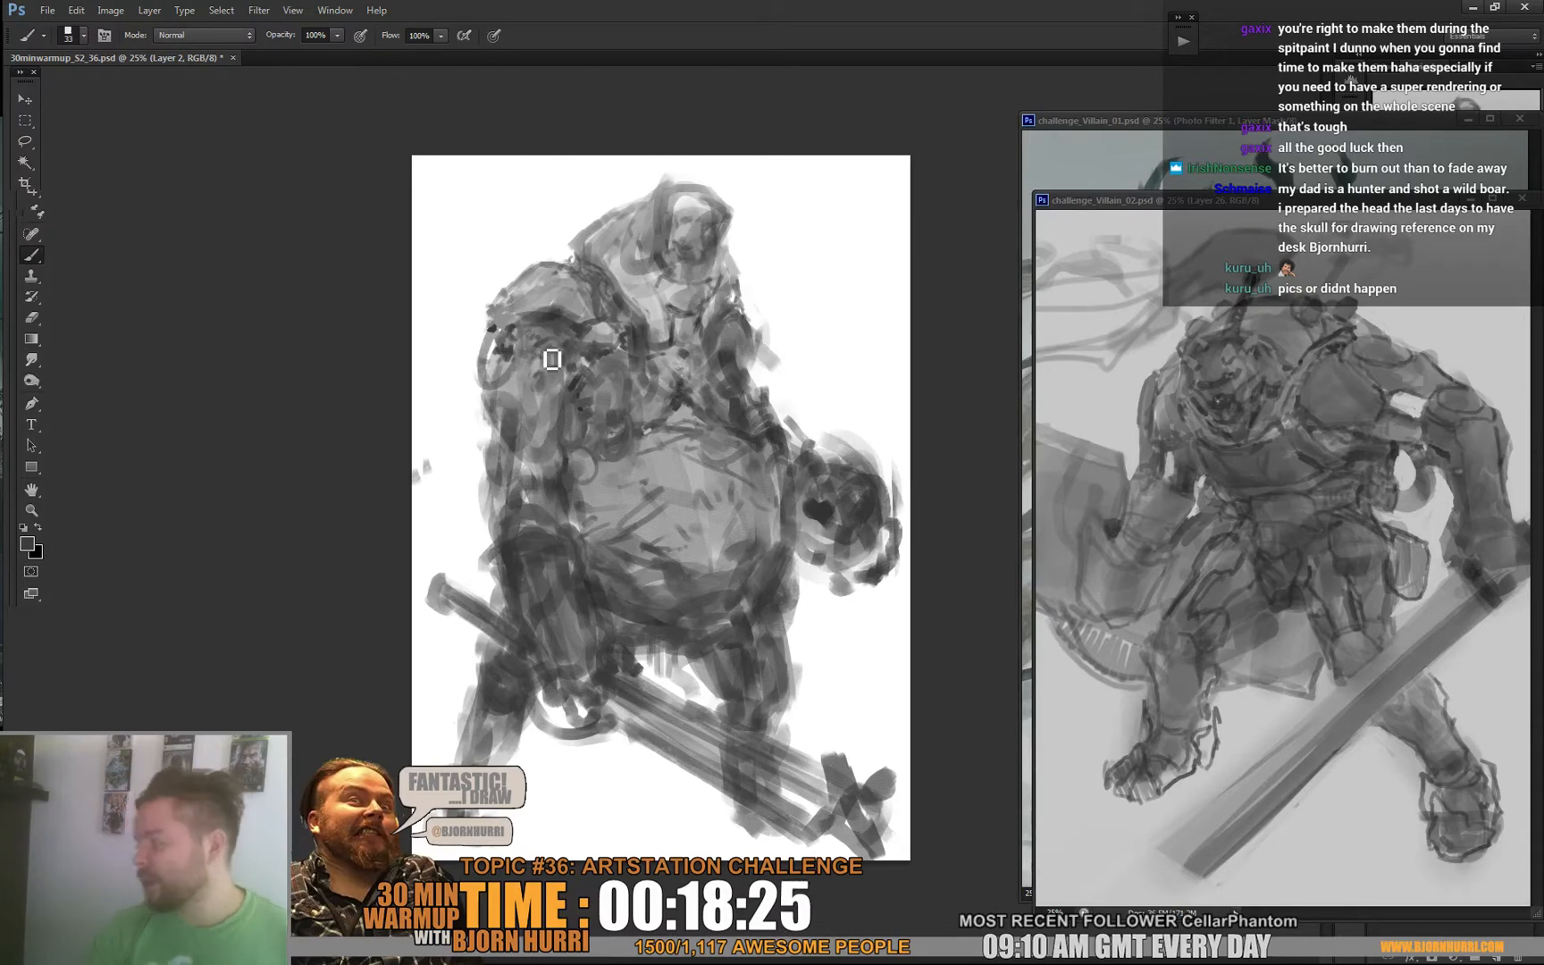
Set the brush size to 39 px and refine the hood and the face inside it with darker strokes.
{"action": "right_click", "coordinate": [672, 320]}
{"action": "left_click_drag", "start_coordinate": [727, 353], "coordinate": [743, 352]}
{"action": "key", "text": "Return"}
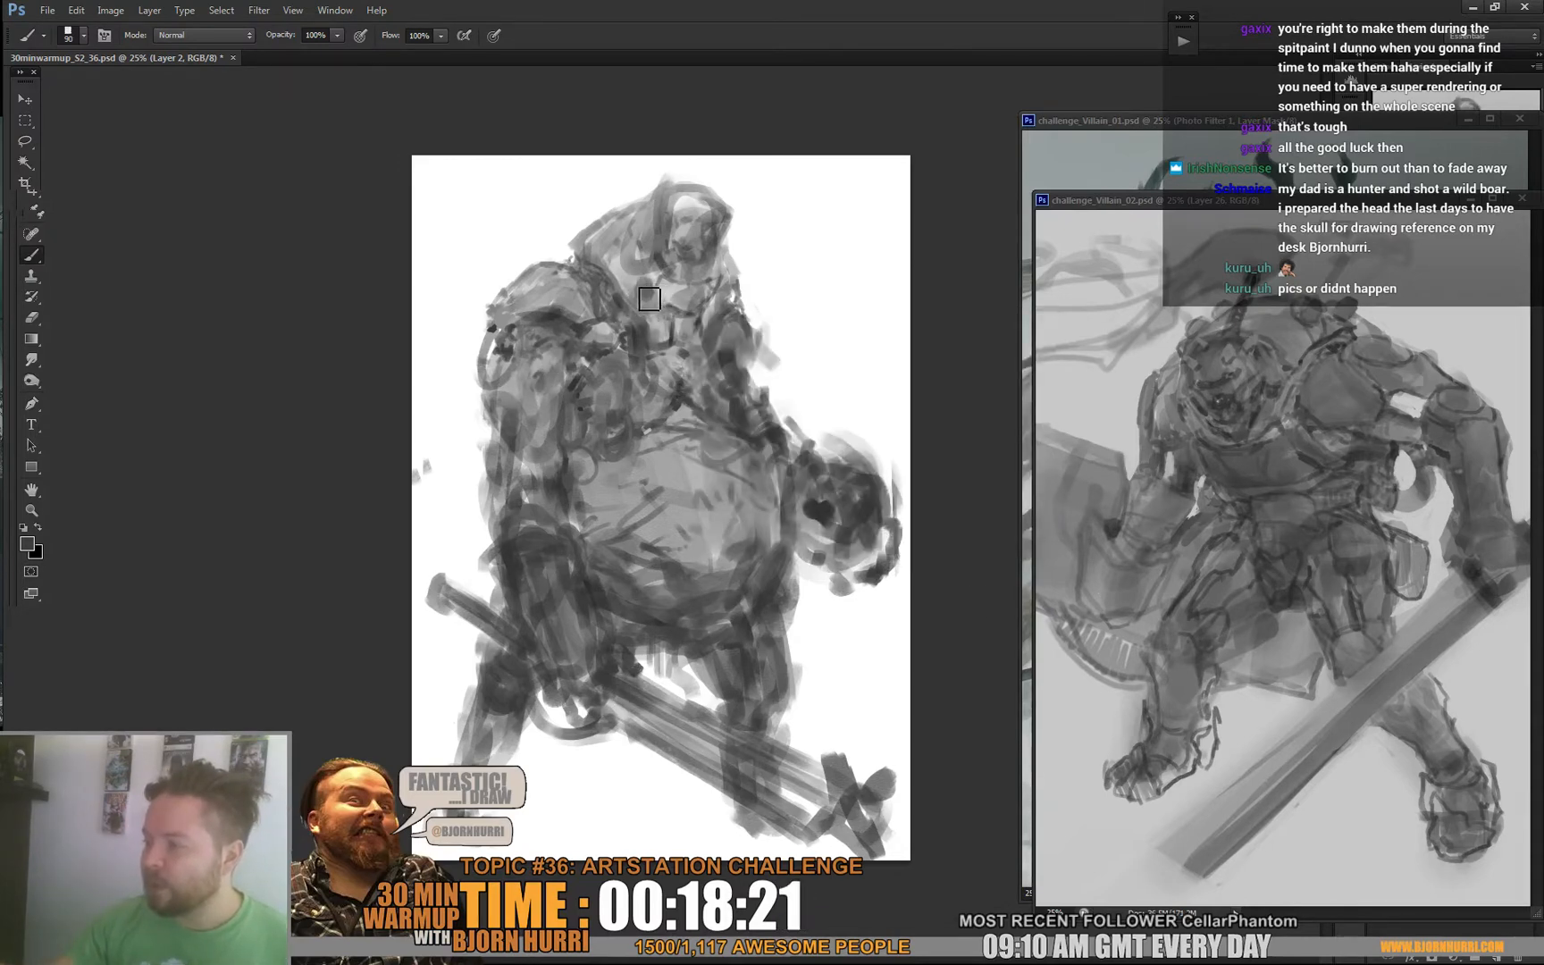
{"action": "right_click", "coordinate": [650, 299]}
{"action": "key", "text": "Return"}
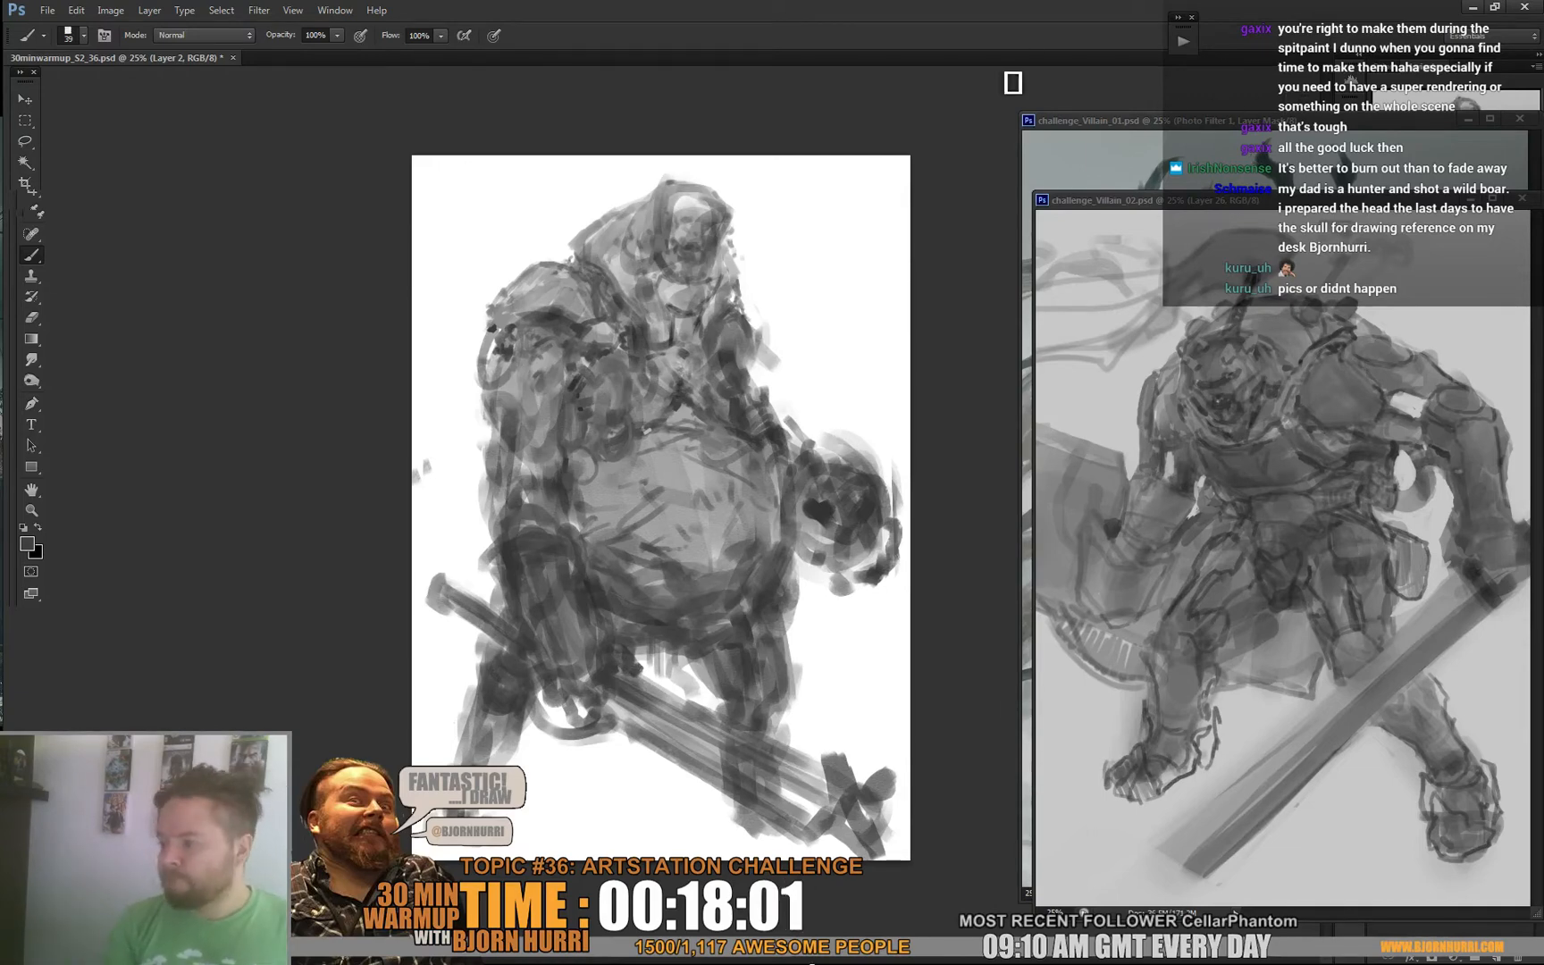
Stamp all visible layers into a new merged layer on top of the layer stack.
{"action": "key", "text": "f"}
{"action": "key", "text": "ctrl+shift+alt+e"}
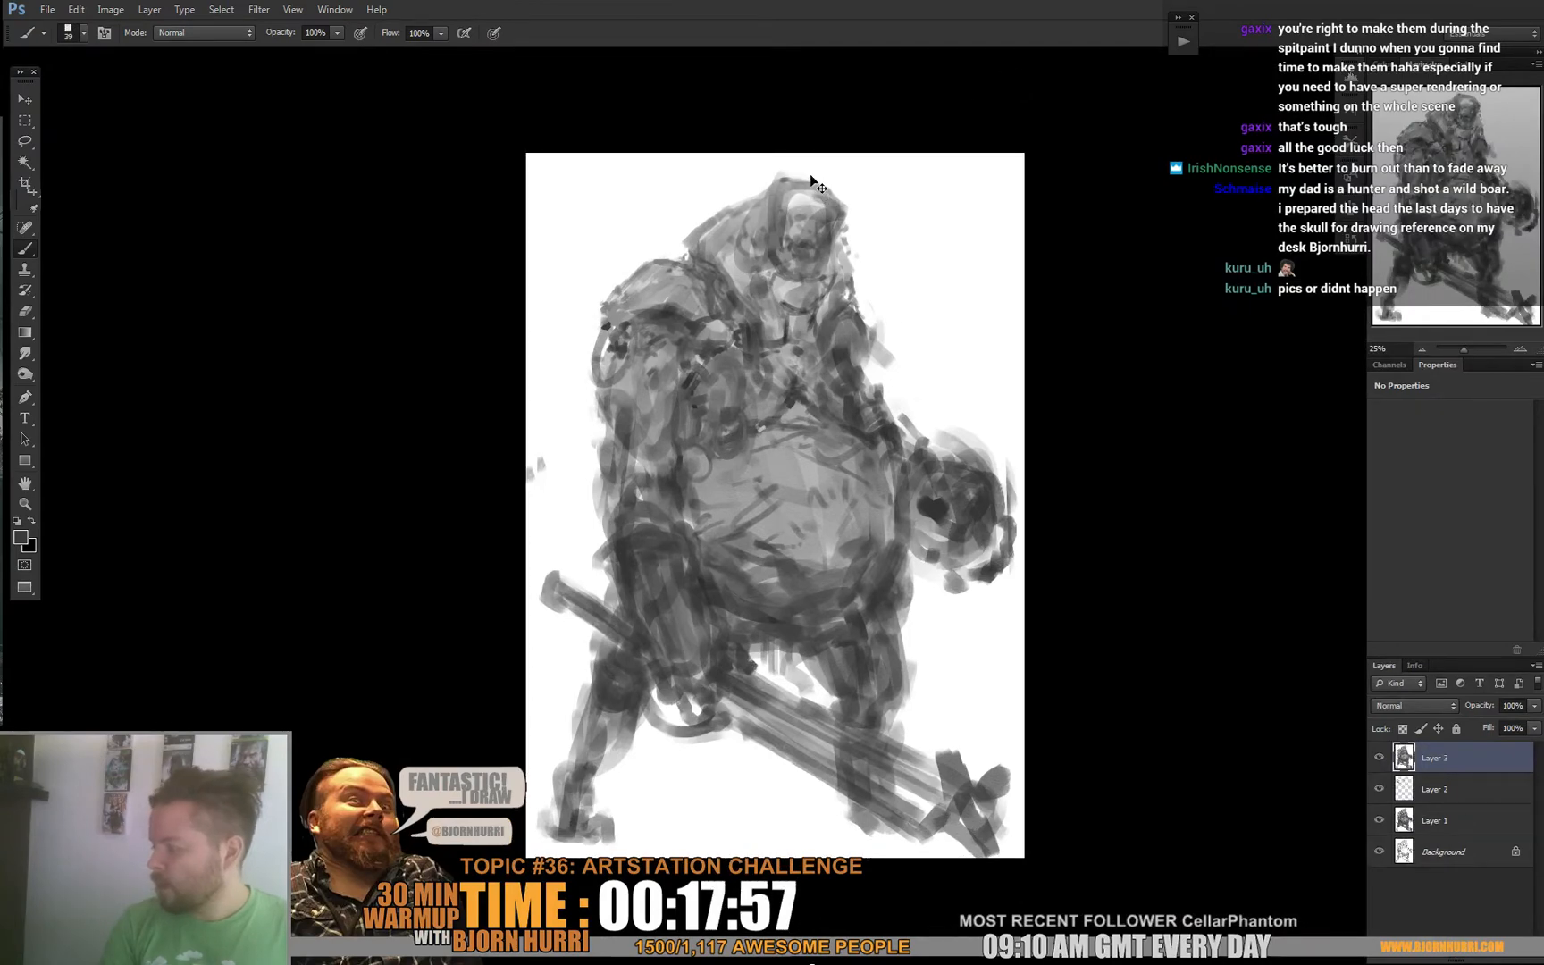
{"action": "key", "text": "f"}
{"action": "key", "text": "f"}
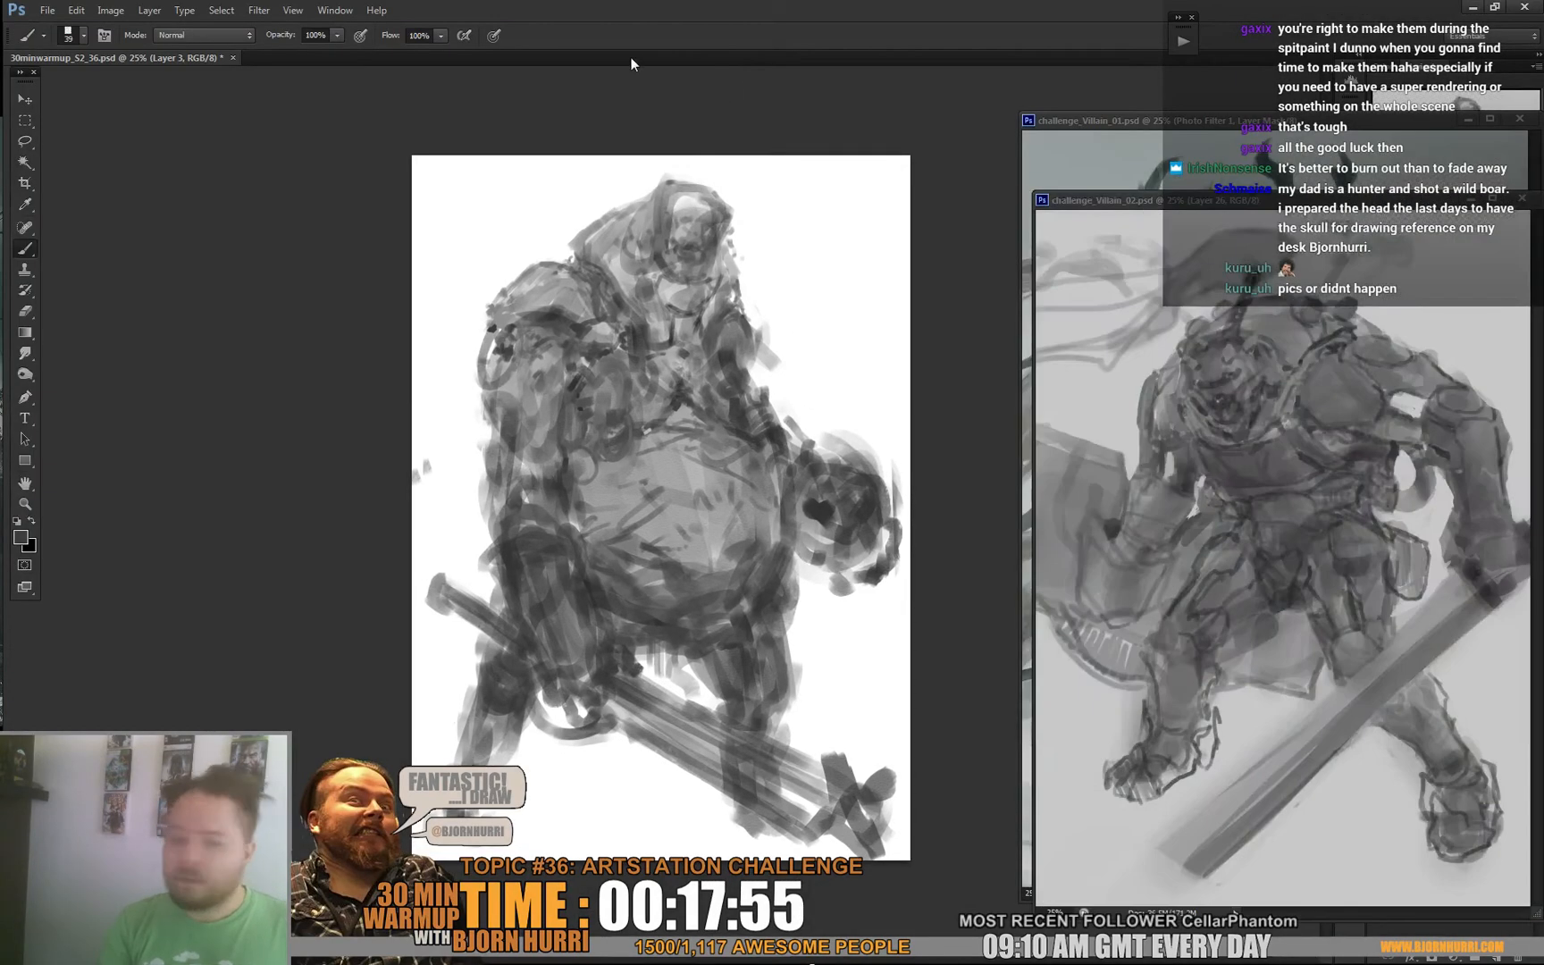
Push the near shoulder's outline slightly inward with the Liquify filter and apply it.
{"action": "left_click", "coordinate": [258, 9]}
{"action": "left_click", "coordinate": [268, 121]}
{"action": "left_click_drag", "start_coordinate": [460, 214], "coordinate": [501, 232]}
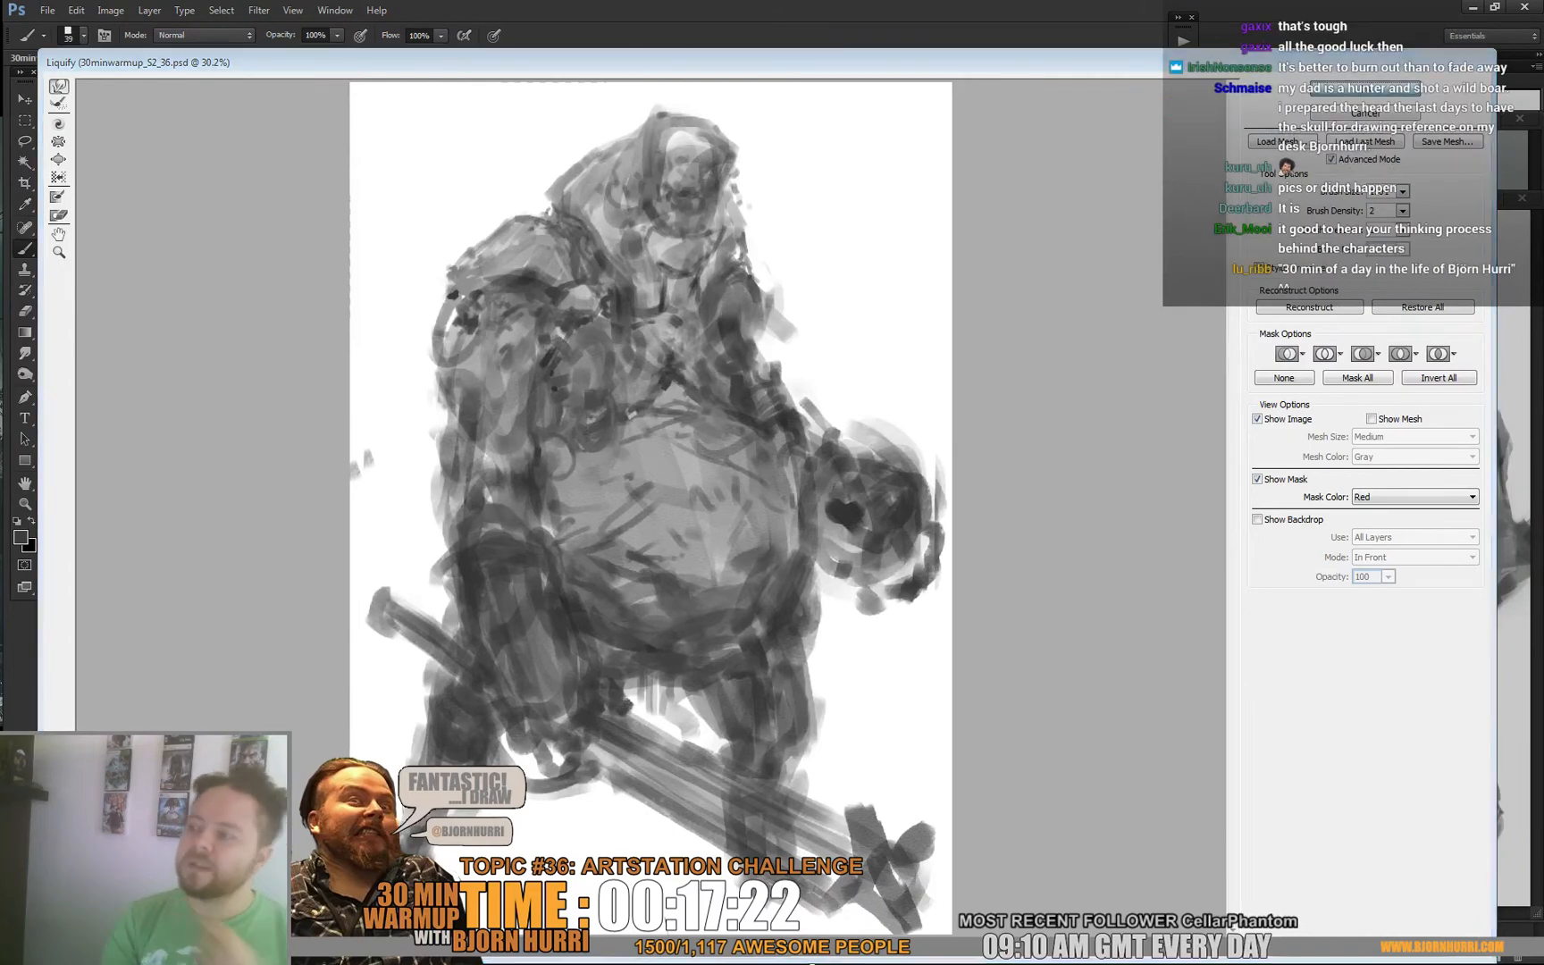
{"action": "key", "text": "Return"}
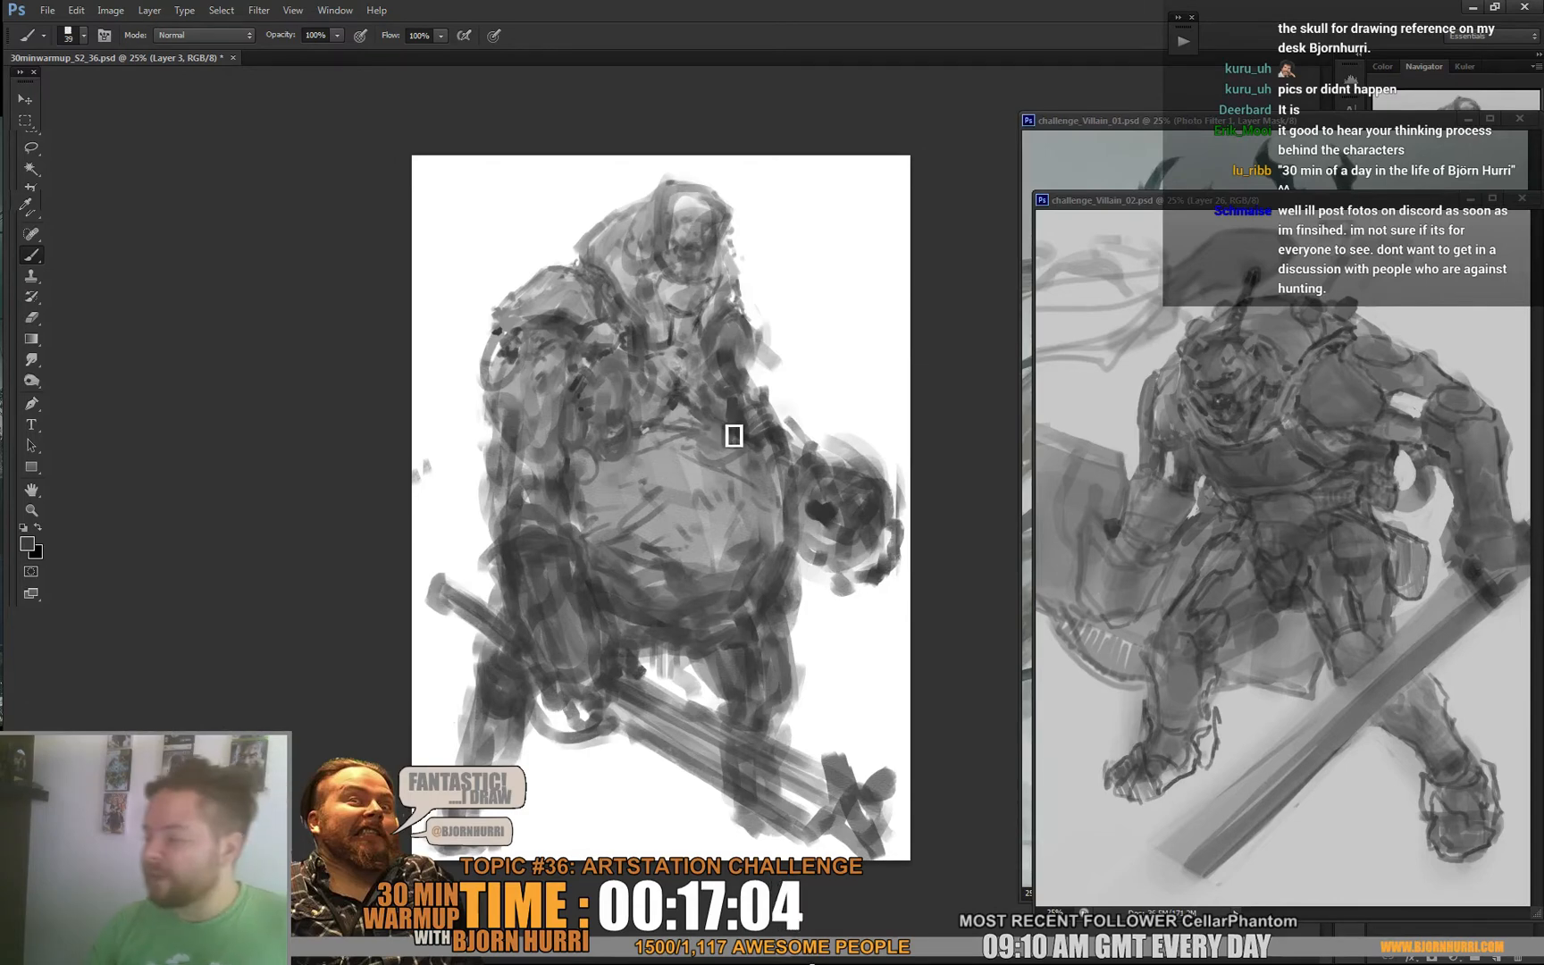
Add a new layer, set the brush size to 25 px, and paint small dark details on the chest and near upper arm.
{"action": "key", "text": "ctrl+alt+shift+n"}
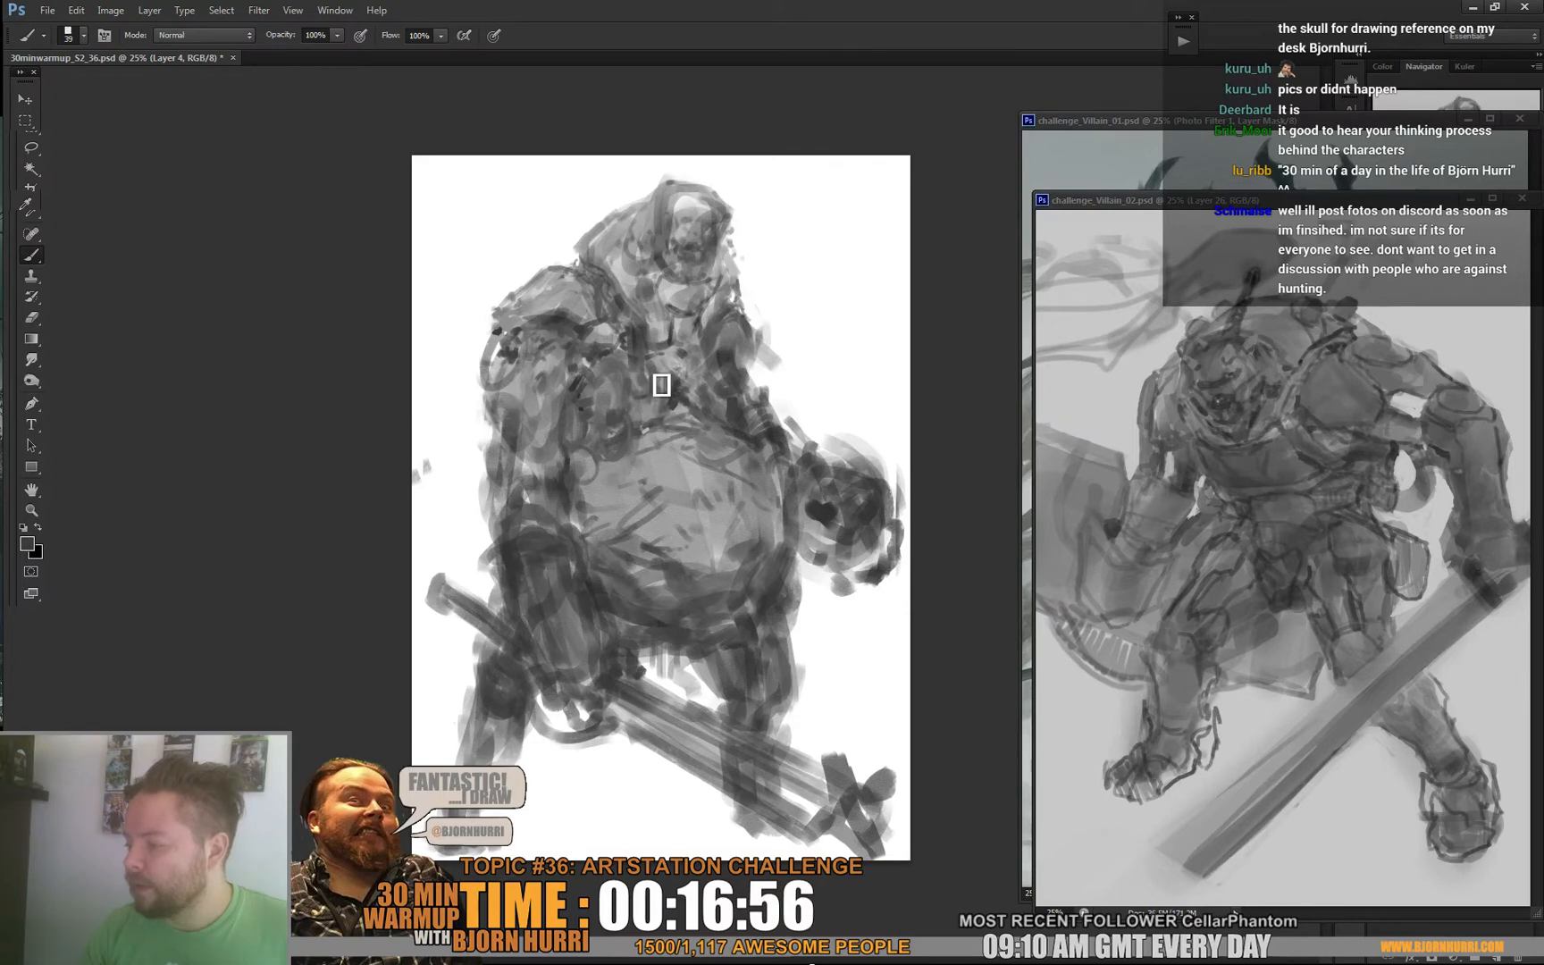
{"action": "right_click", "coordinate": [670, 358]}
{"action": "left_click", "coordinate": [647, 369]}
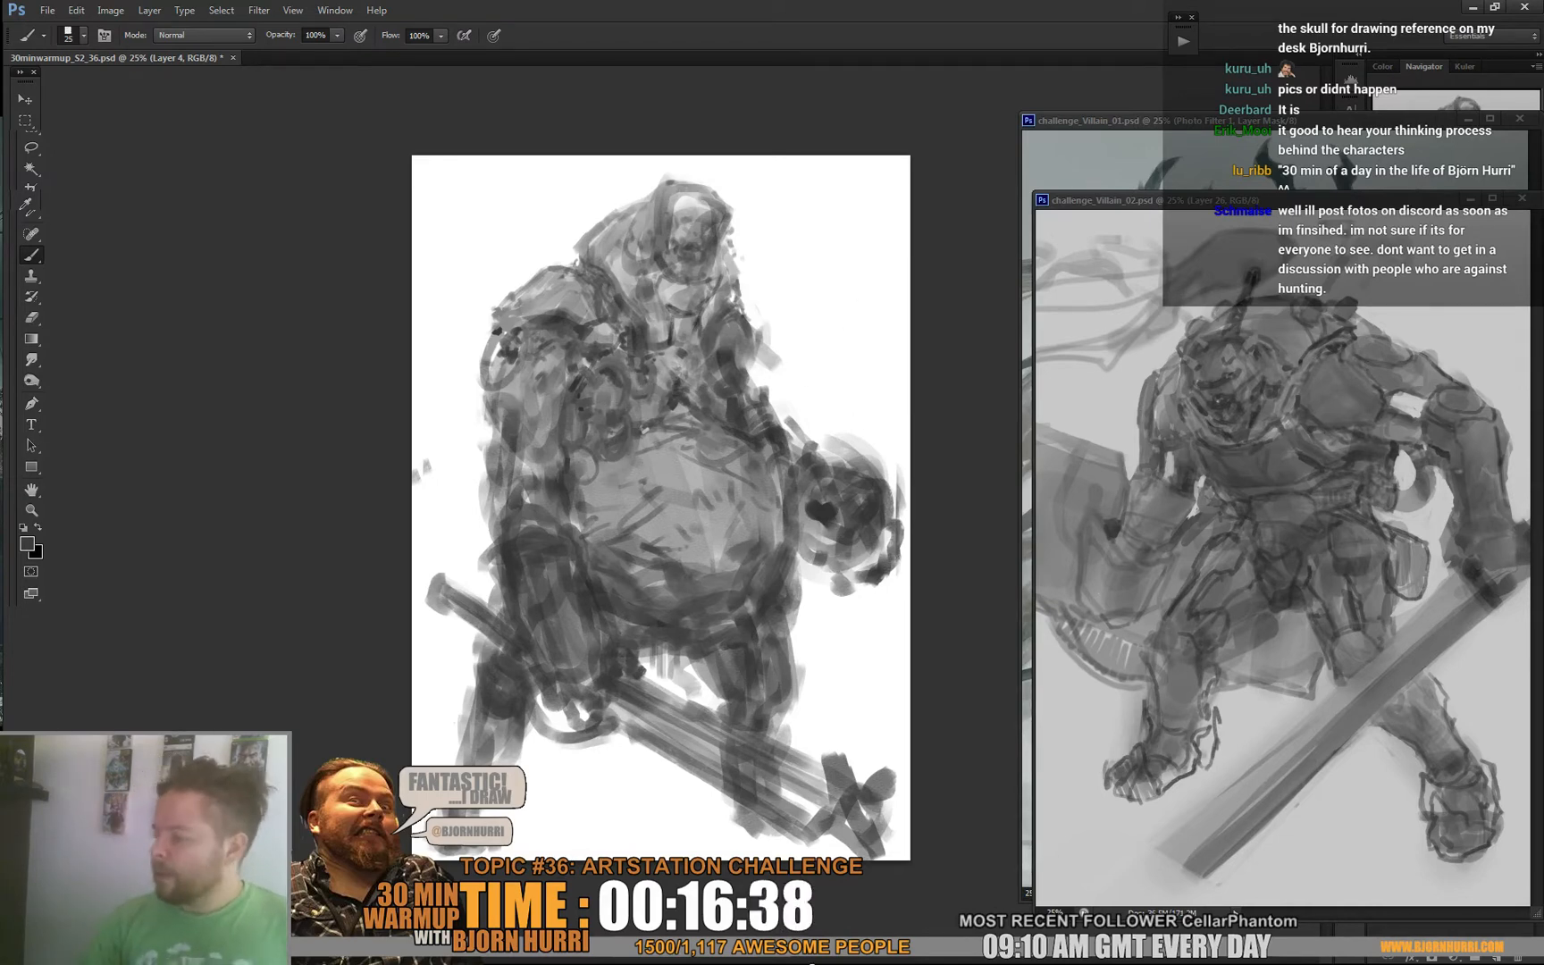
Sample tones from the canvas and touch up the outer edge of the far shoulder and arm.
{"action": "right_click", "coordinate": [743, 563]}
{"action": "left_click", "coordinate": [743, 549], "text": "alt"}
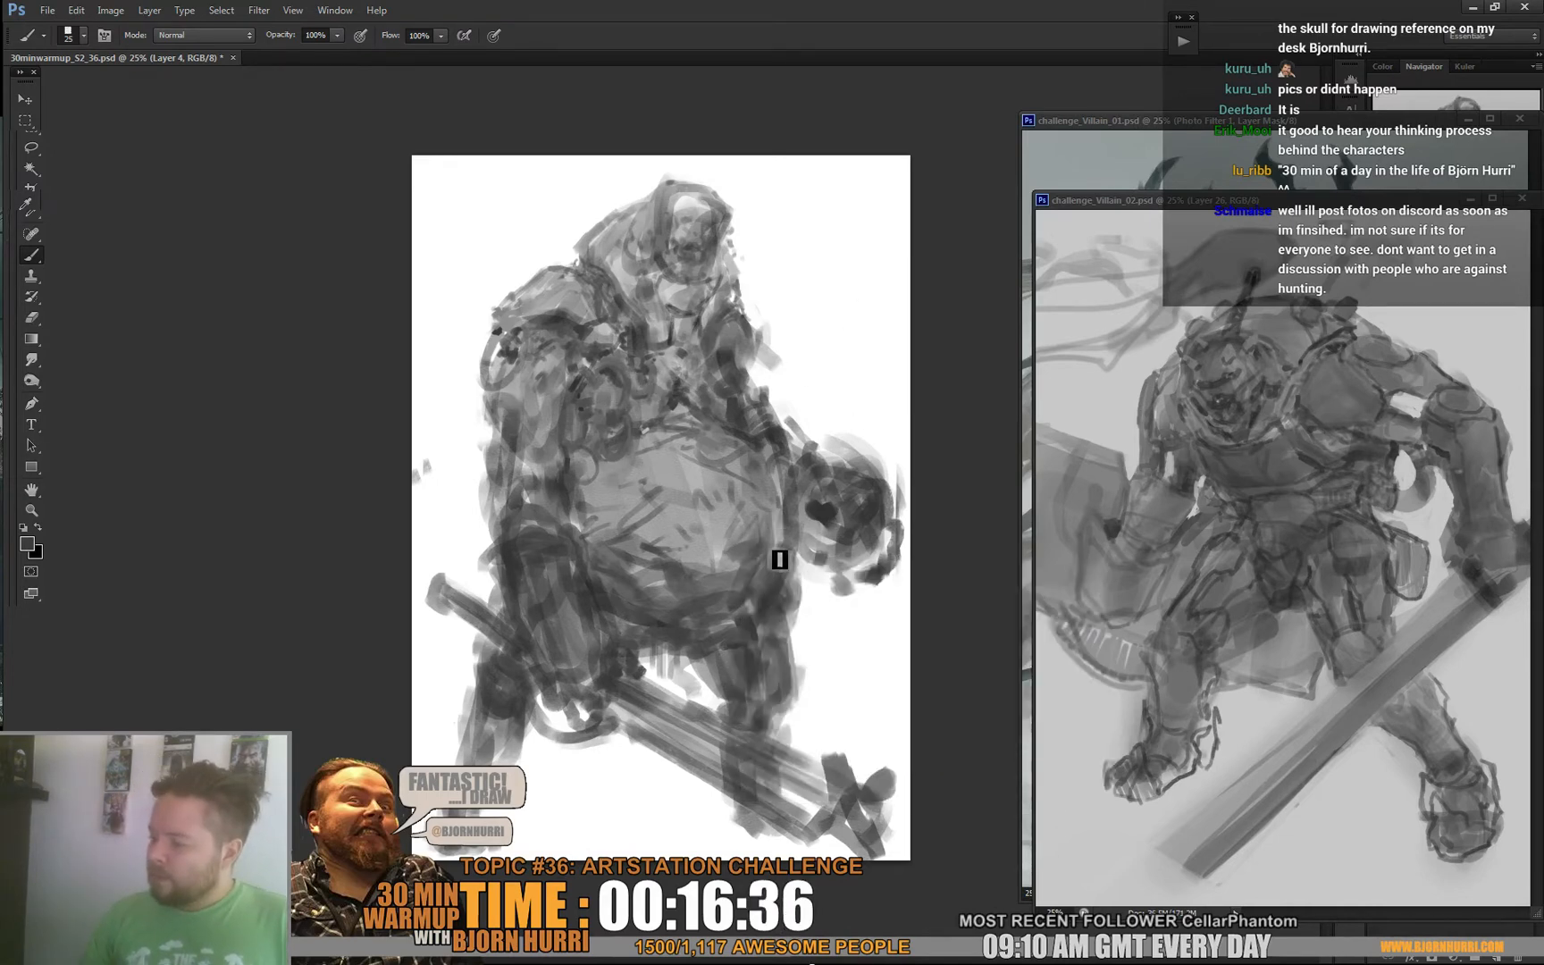
{"action": "left_click_drag", "start_coordinate": [754, 384], "coordinate": [755, 356]}
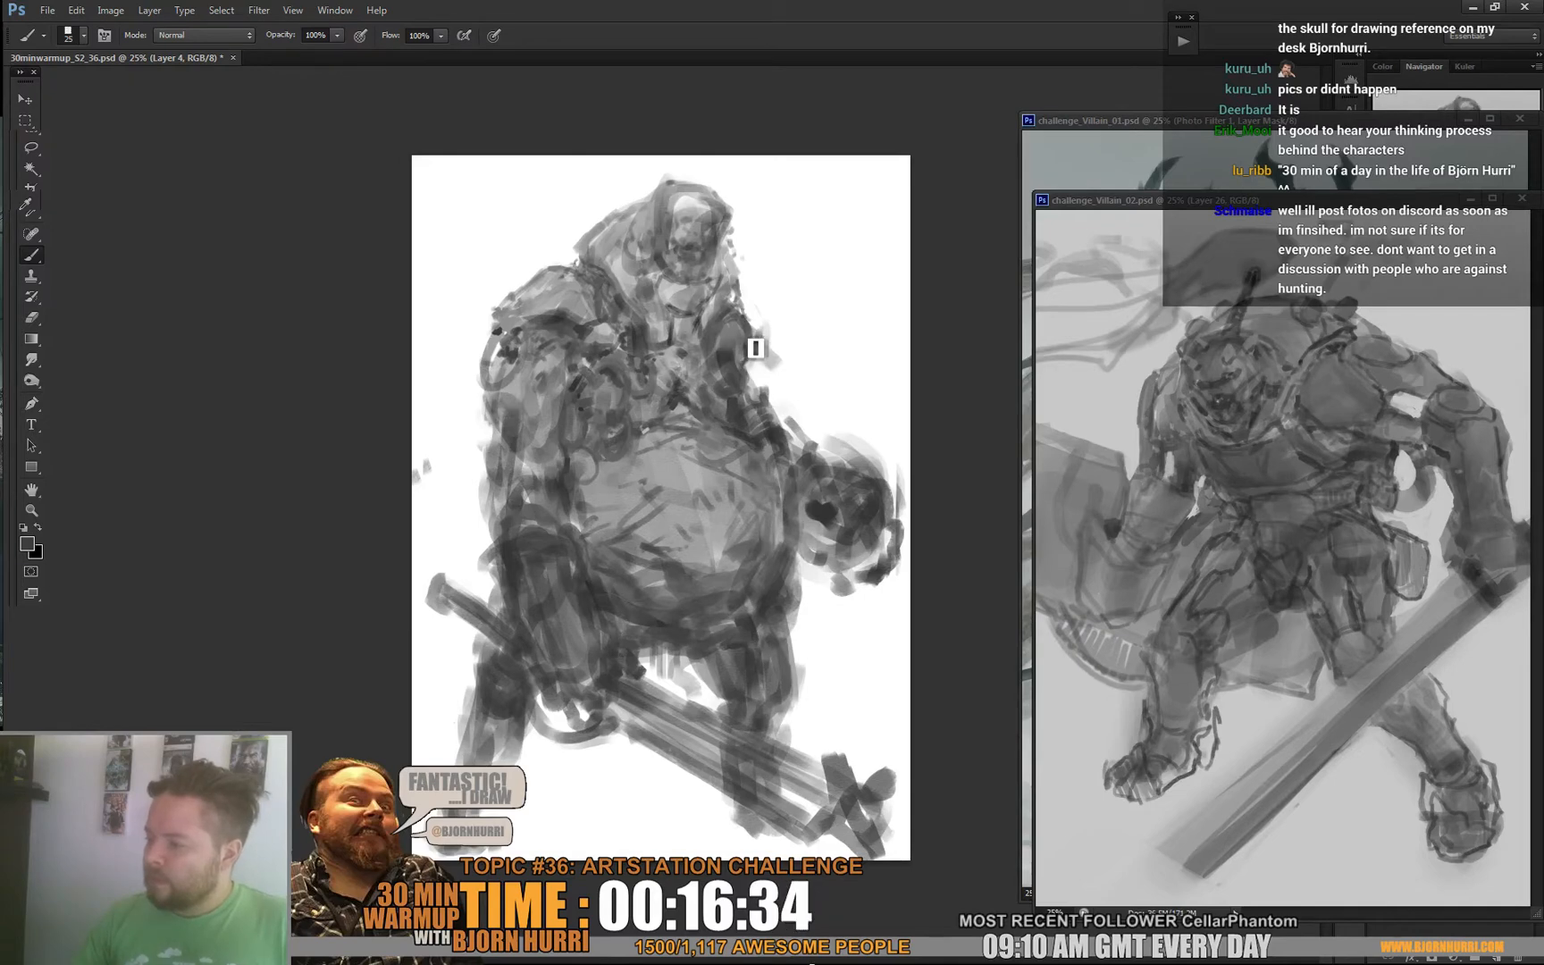
{"action": "left_click", "coordinate": [753, 311], "text": "alt"}
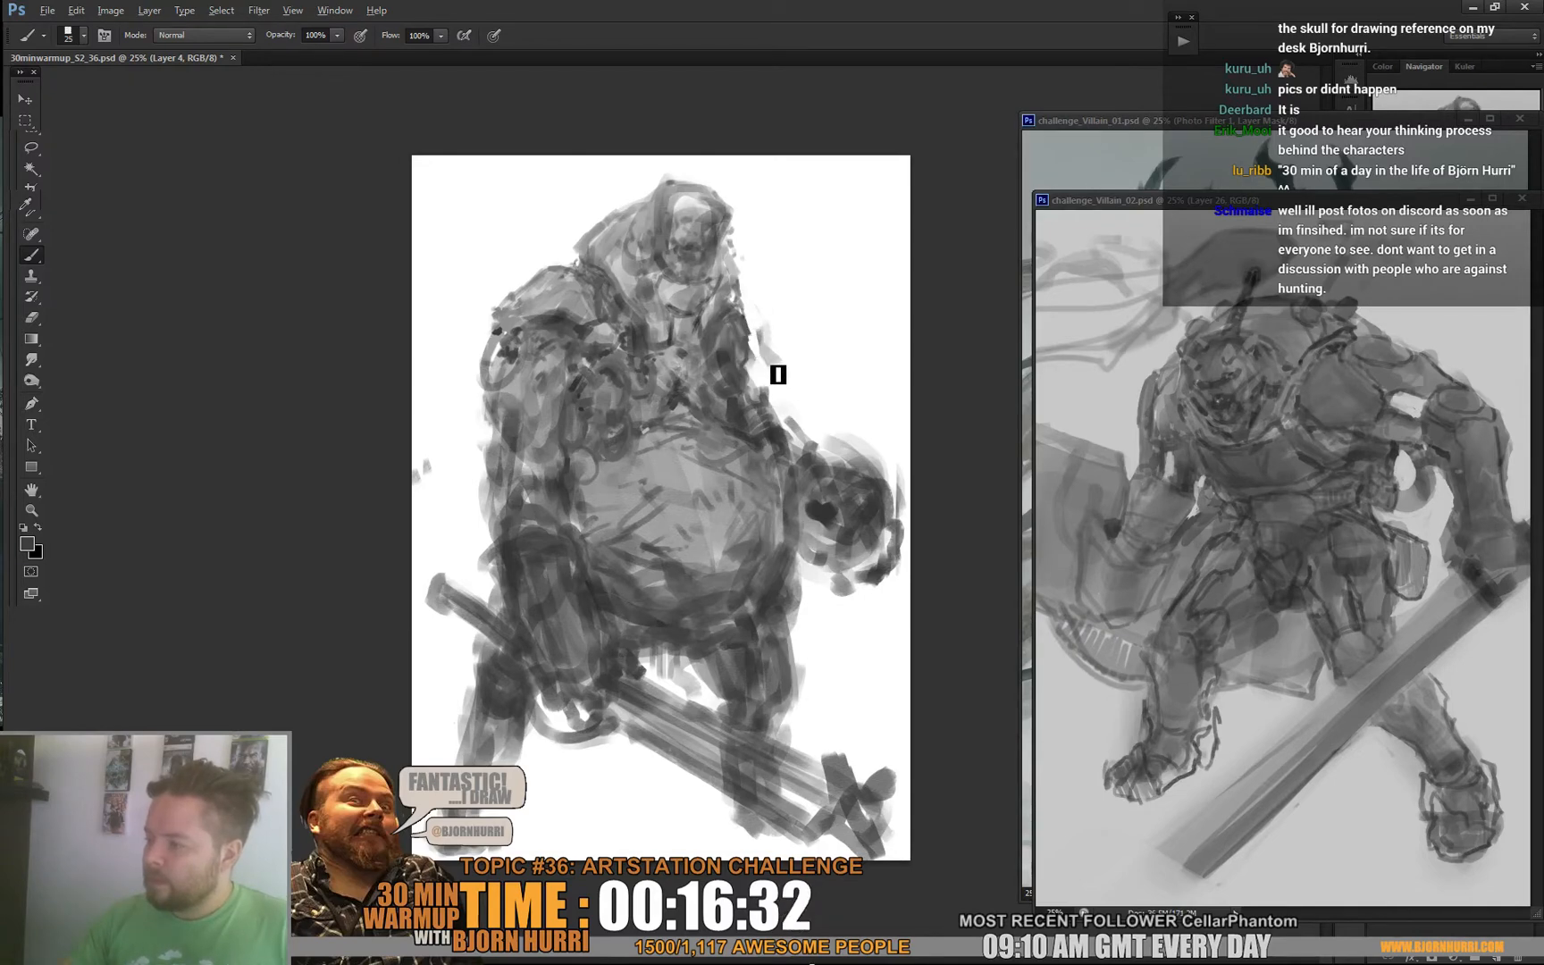
Flip the canvas horizontally to mirror the villain sketch.
{"action": "left_click", "coordinate": [109, 10]}
{"action": "mouse_move", "coordinate": [134, 158]}
{"action": "left_click", "coordinate": [344, 230]}
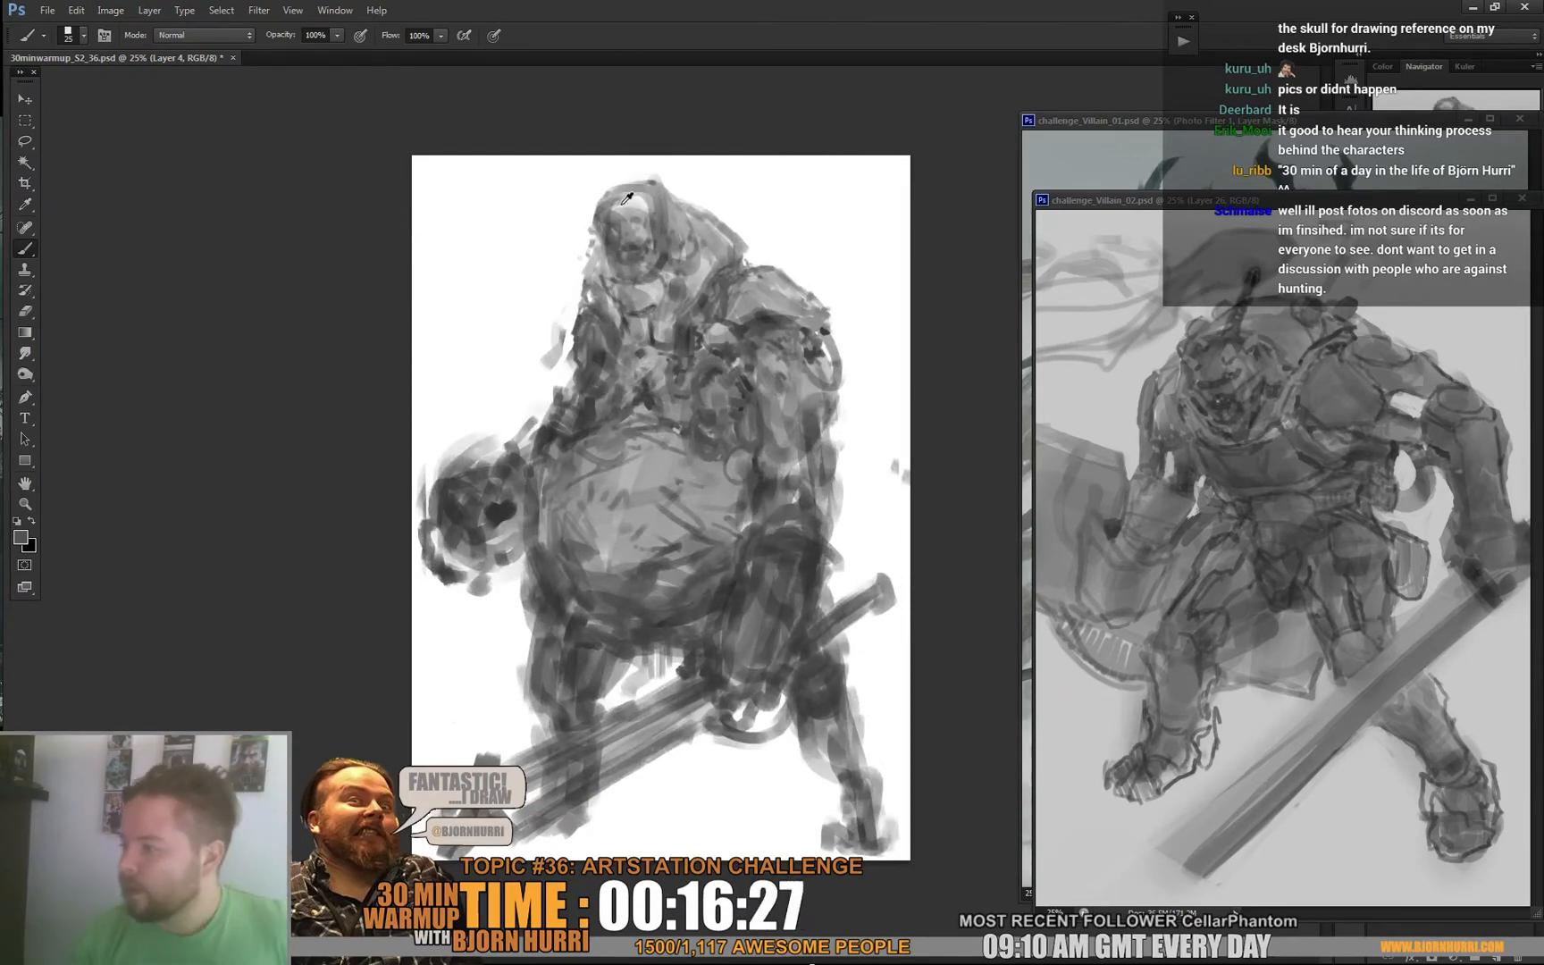
Sample light and dark tones from the canvas and touch up the face and front edge of the hood.
{"action": "left_click", "coordinate": [615, 211], "text": "alt"}
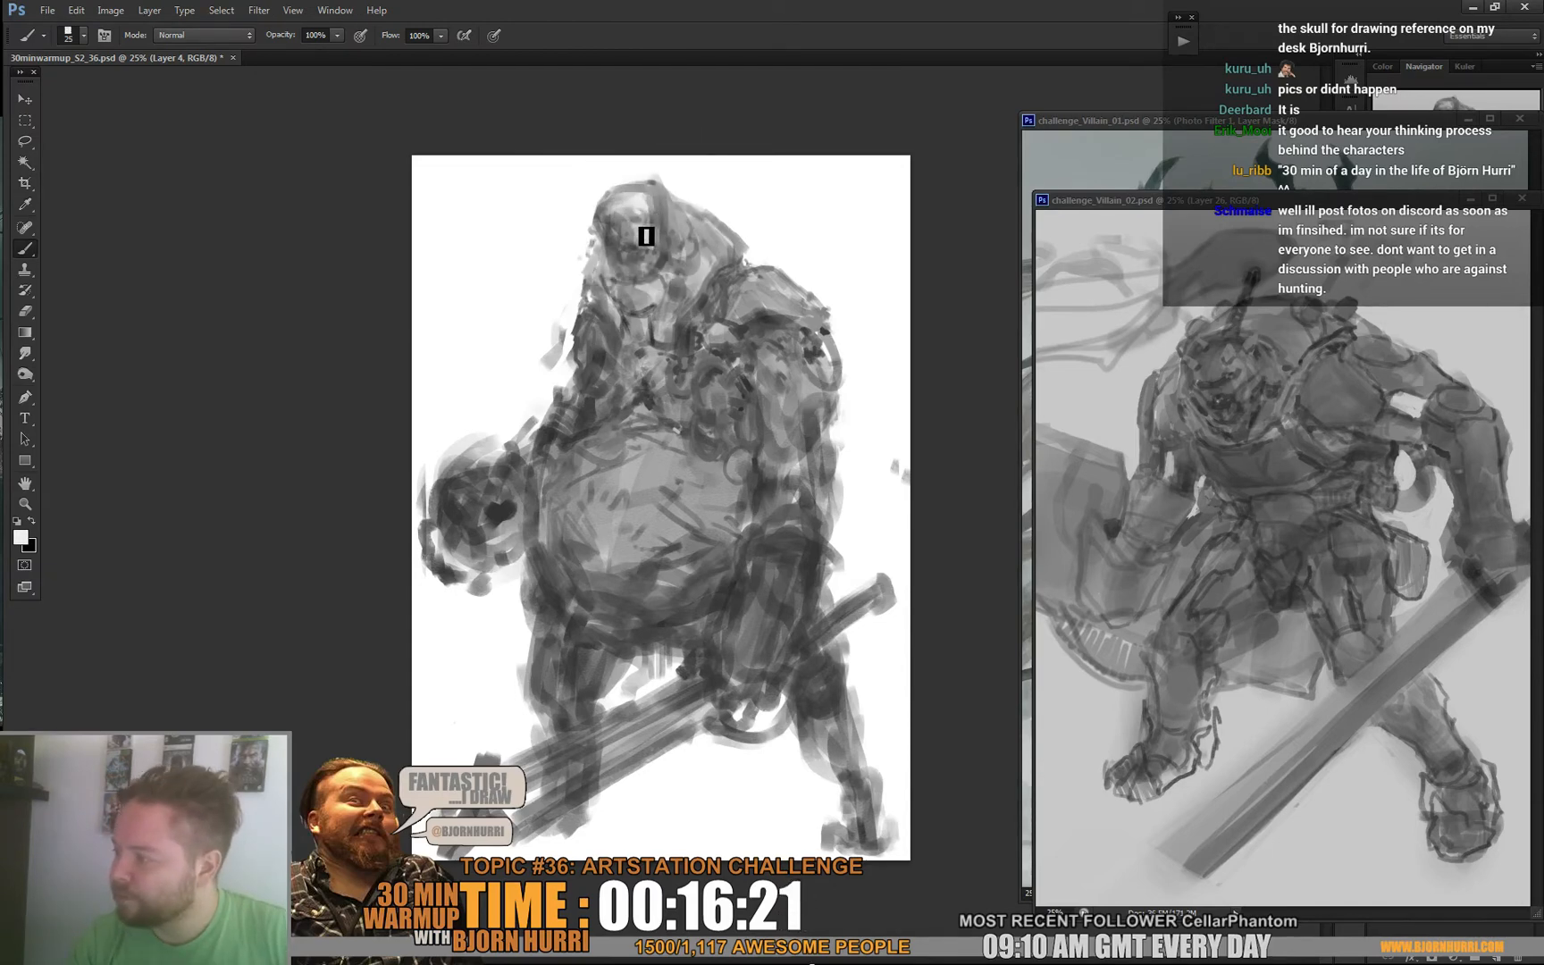
{"action": "left_click", "coordinate": [642, 209], "text": "alt"}
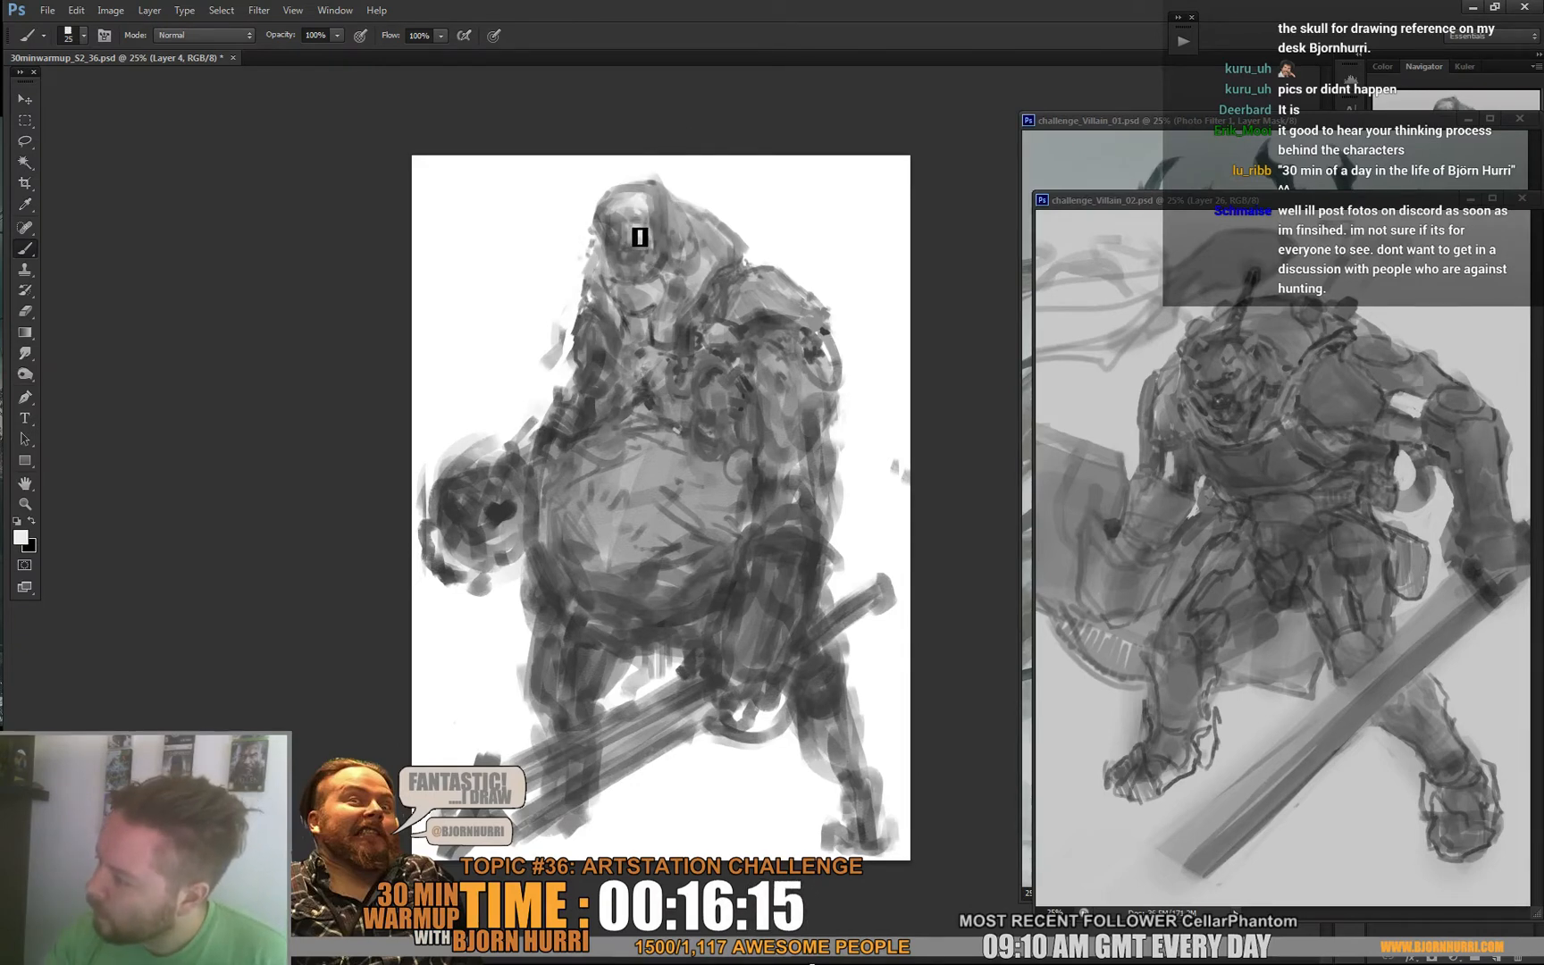
{"action": "left_click", "coordinate": [640, 236], "text": "alt"}
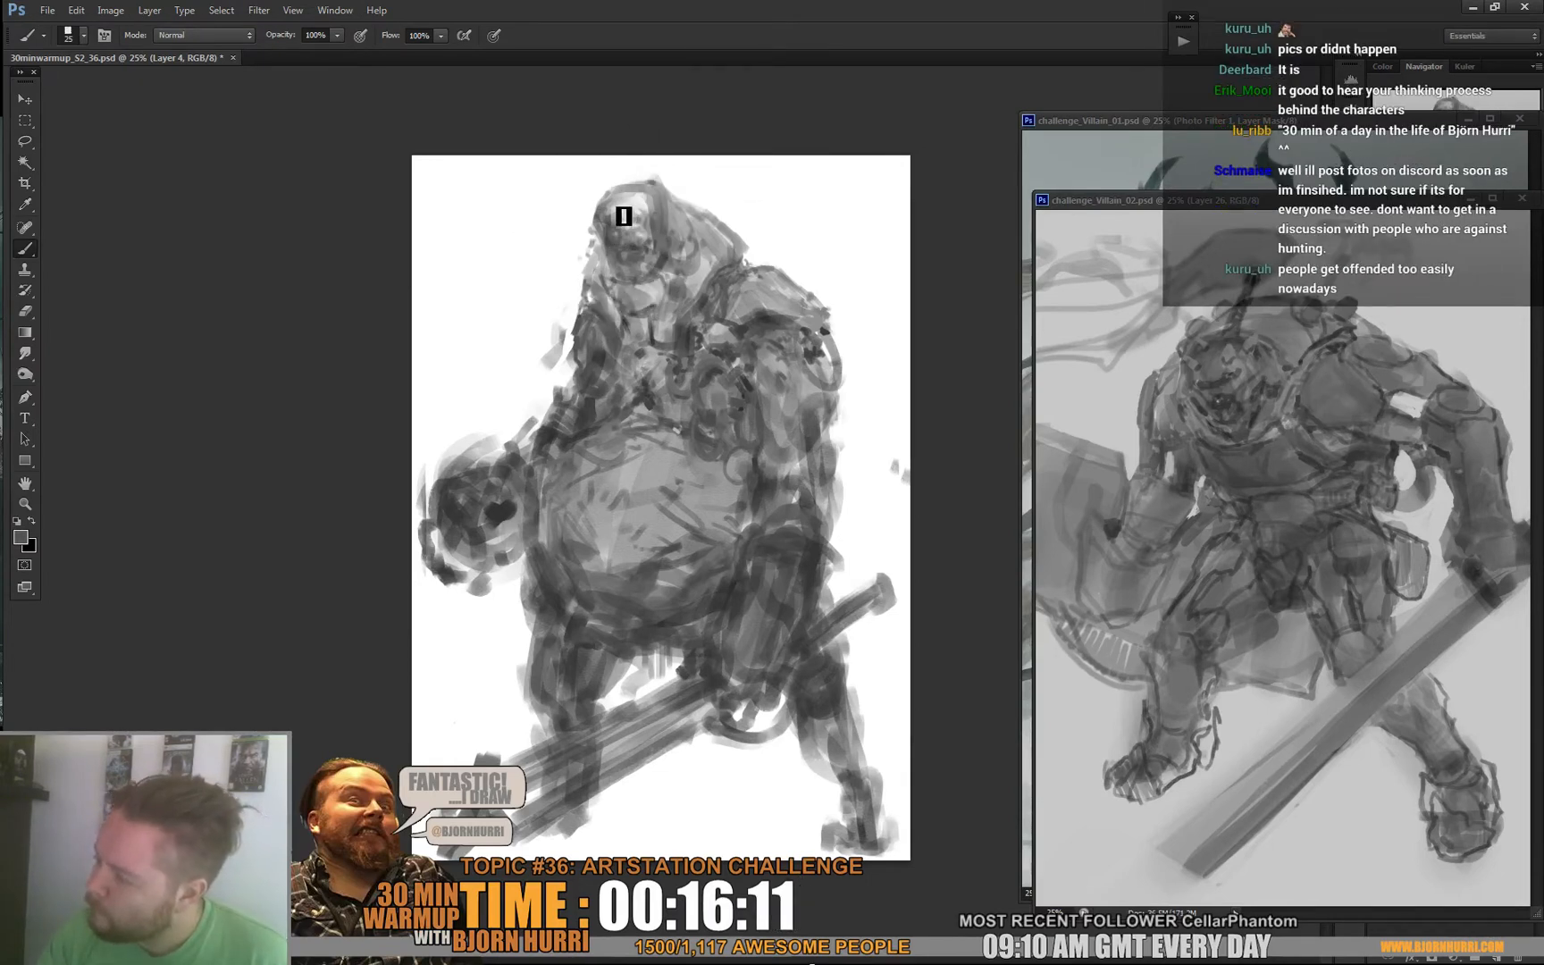
{"action": "left_click", "coordinate": [606, 221], "text": "alt"}
{"action": "left_click_drag", "start_coordinate": [608, 222], "coordinate": [586, 247]}
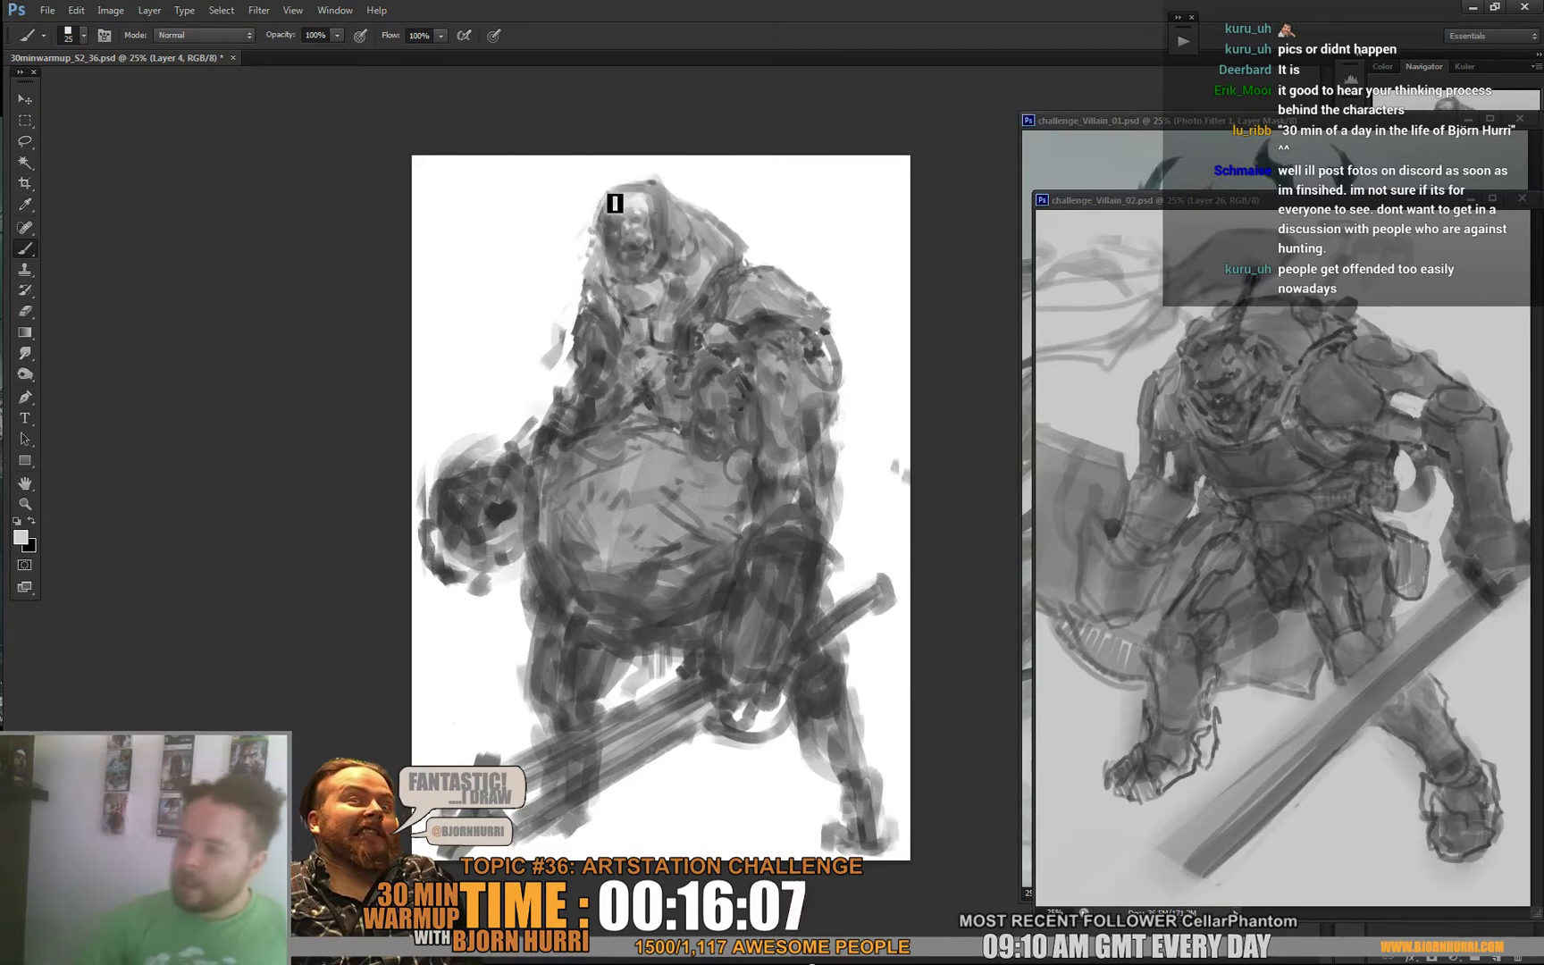
Copy the whole merged image, paste it as a new layer, and scale and reposition it slightly smaller on the canvas.
{"action": "key", "text": "ctrl+a"}
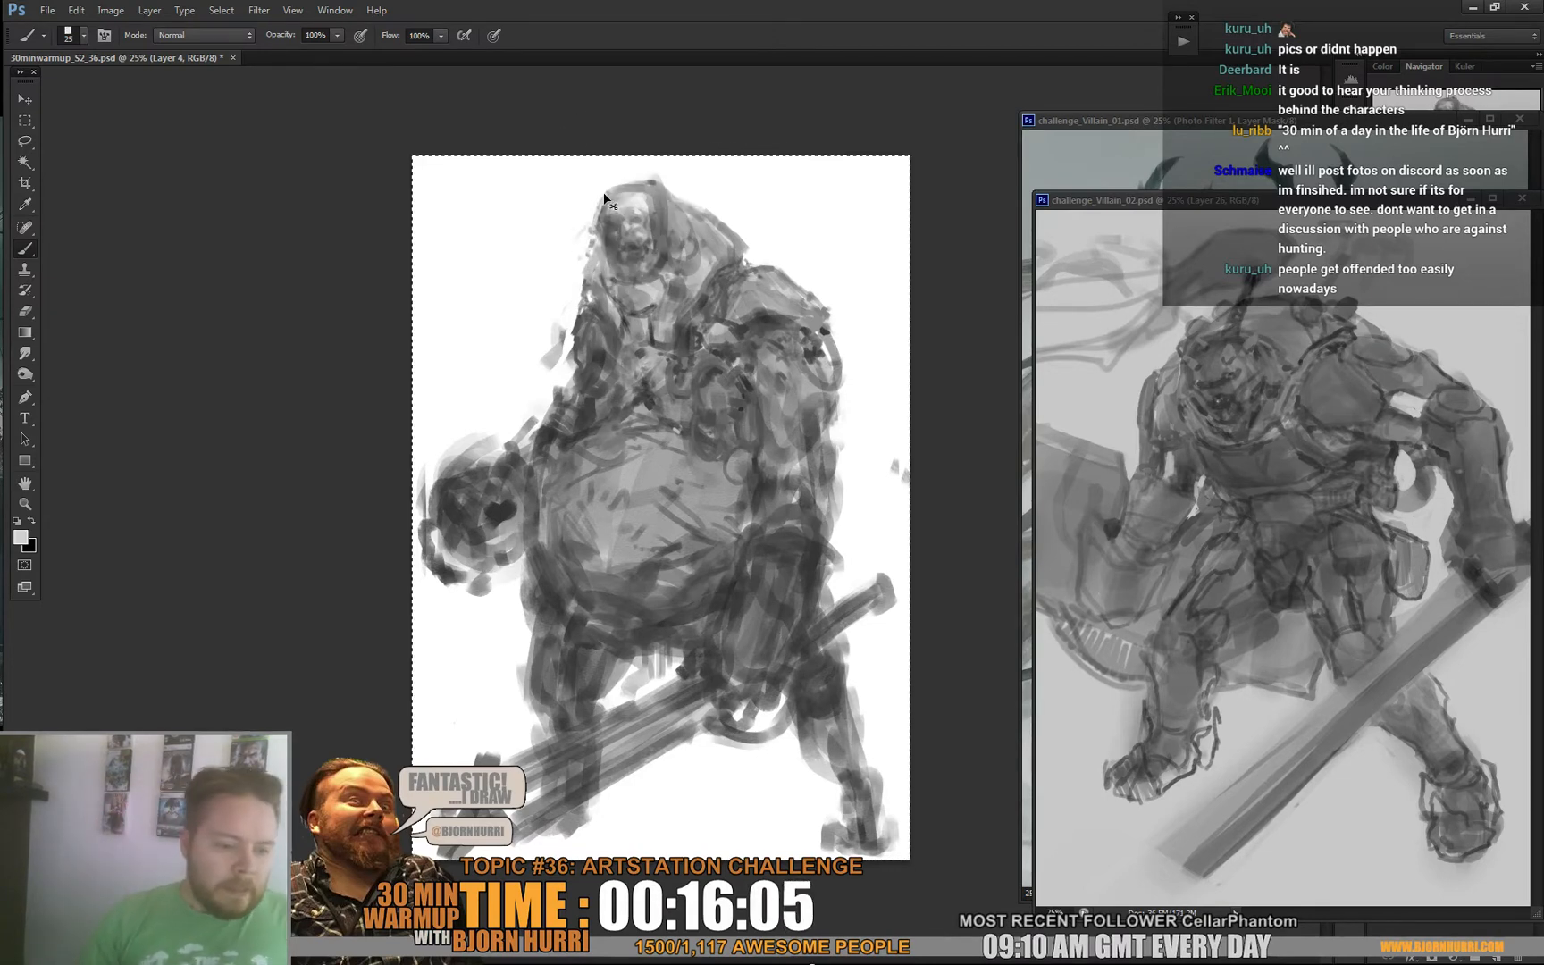
{"action": "key", "text": "ctrl+shift+c"}
{"action": "key", "text": "ctrl+v"}
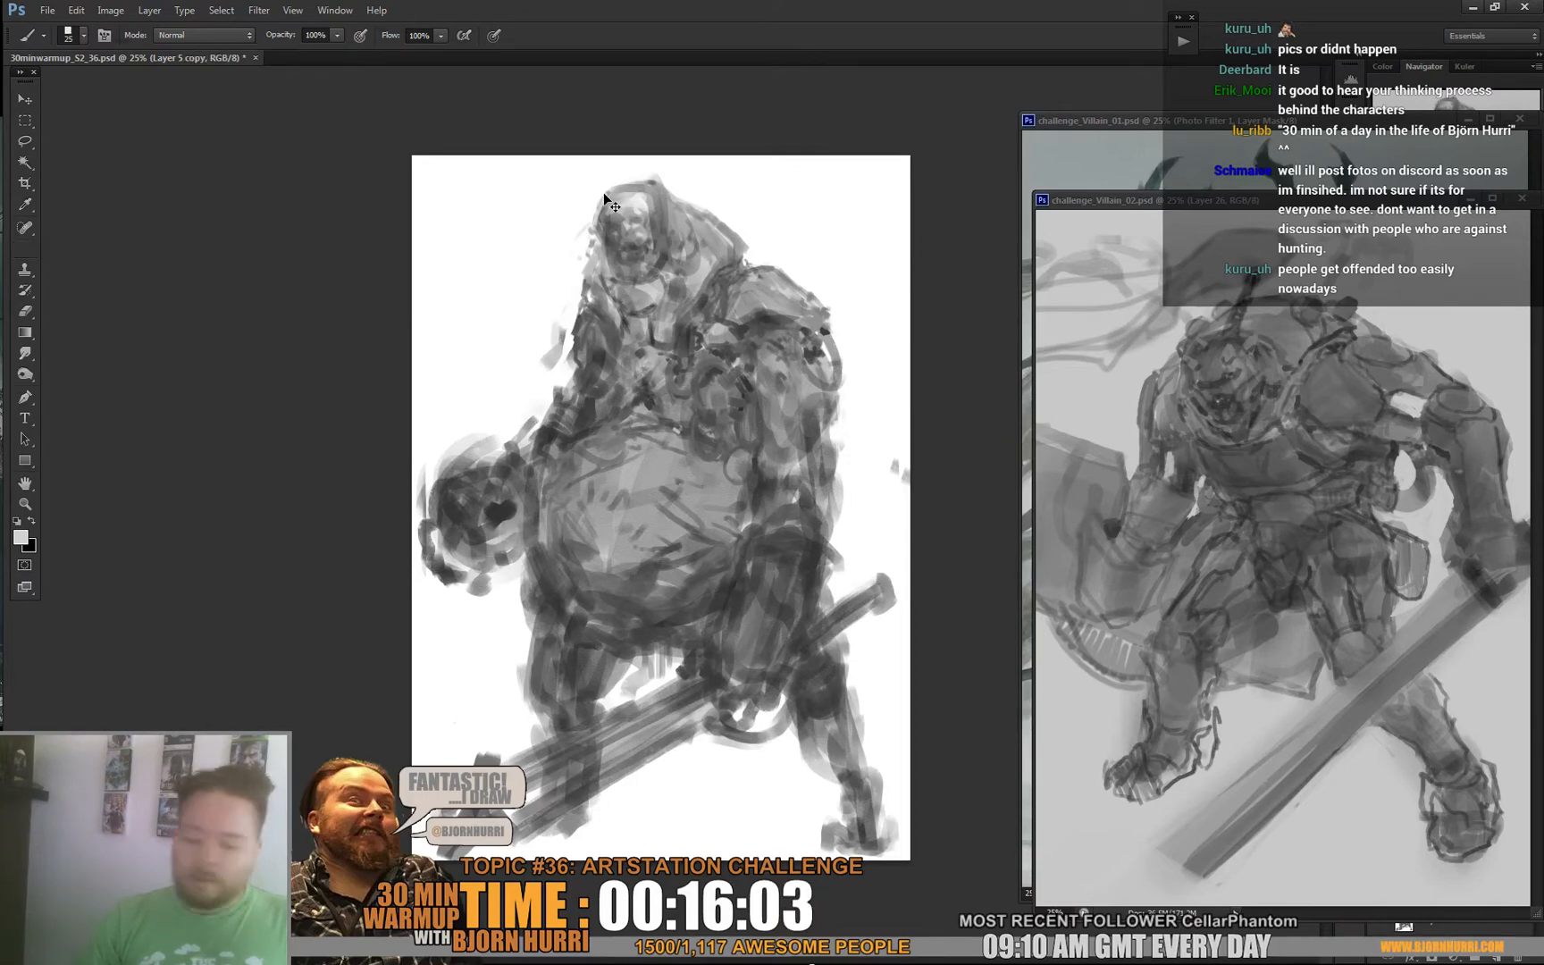
{"action": "key", "text": "ctrl+t"}
{"action": "left_click_drag", "start_coordinate": [898, 842], "coordinate": [887, 828]}
{"action": "left_click_drag", "start_coordinate": [827, 694], "coordinate": [834, 687]}
{"action": "key", "text": "Return"}
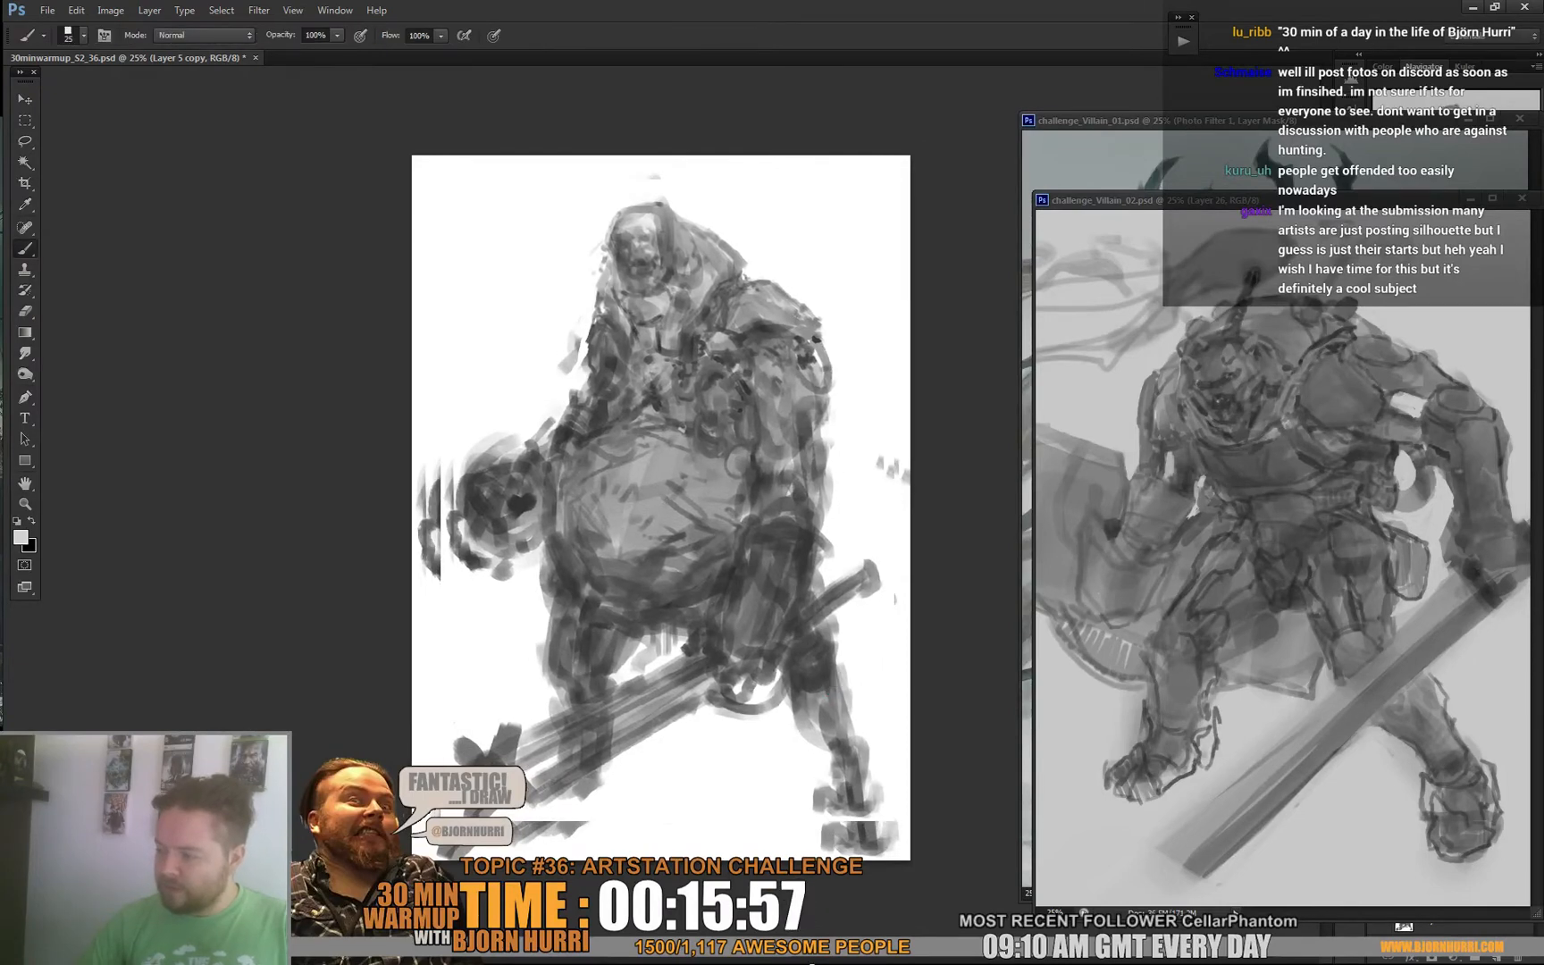
With white as the background colour, lasso the stray marks around the figure and along the canvas borders, clear them to white, and deselect.
{"action": "left_click", "coordinate": [875, 393], "text": "alt"}
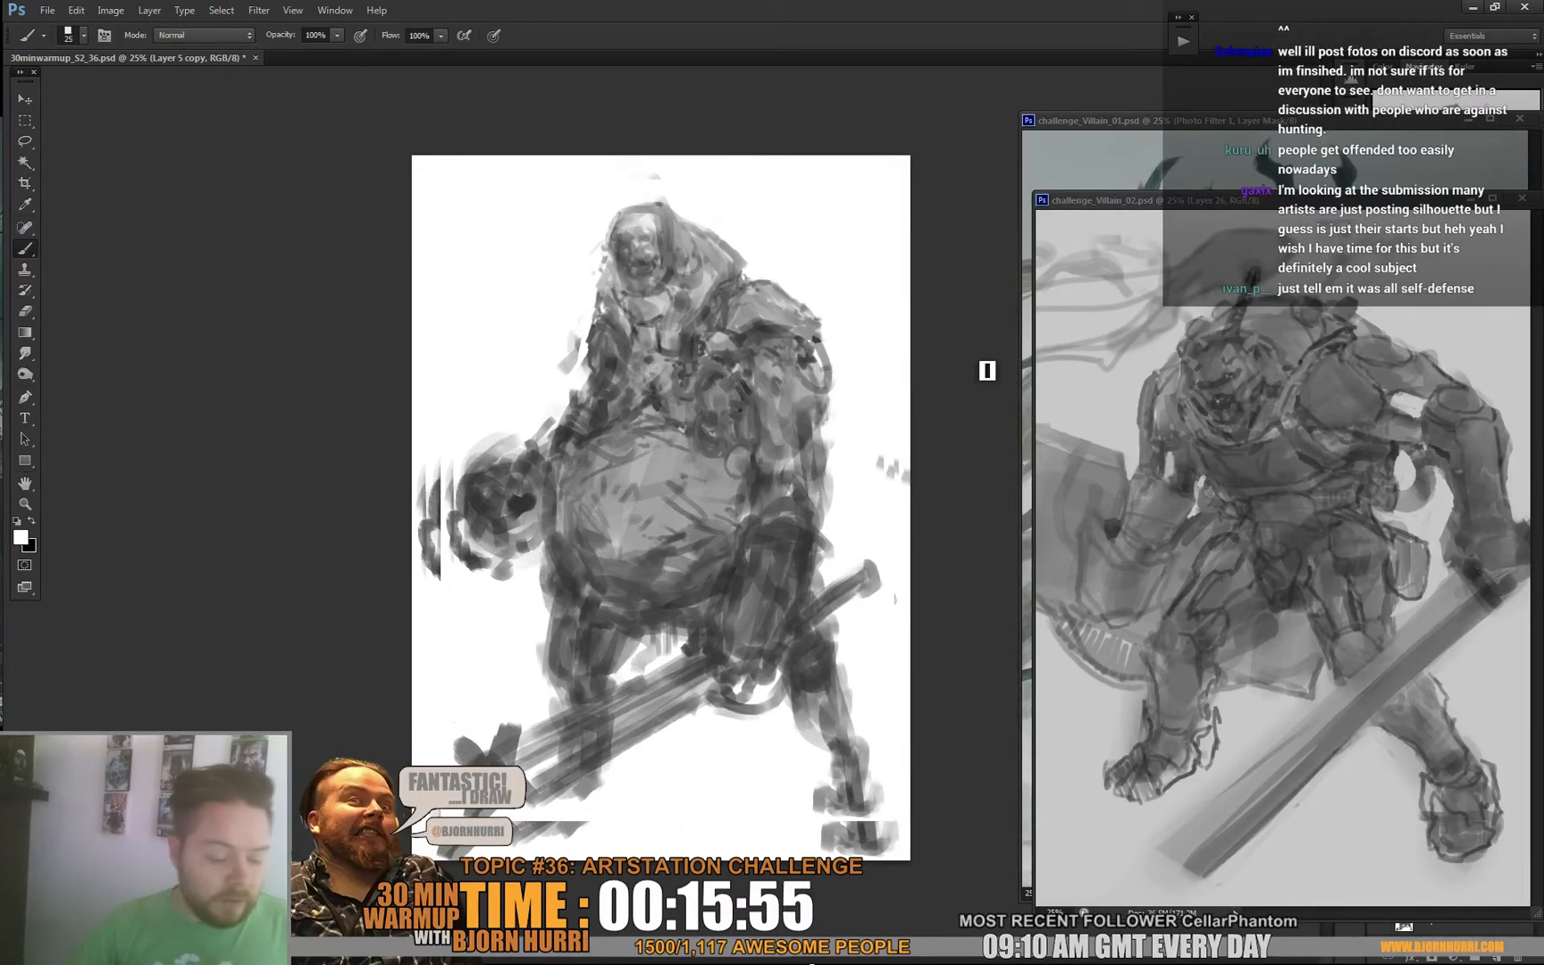
{"action": "key", "text": "x"}
{"action": "key", "text": "l"}
{"action": "mouse_move", "coordinate": [862, 453]}
{"action": "left_mouse_down"}
{"action": "mouse_move", "coordinate": [882, 604]}
{"action": "mouse_move", "coordinate": [935, 436]}
{"action": "left_mouse_up"}
{"action": "mouse_move", "coordinate": [705, 155]}
{"action": "left_mouse_down", "text": "shift"}
{"action": "mouse_move", "coordinate": [625, 182]}
{"action": "mouse_move", "coordinate": [615, 156]}
{"action": "left_mouse_up", "text": "shift"}
{"action": "left_click_drag", "start_coordinate": [465, 383], "coordinate": [453, 636], "text": "shift"}
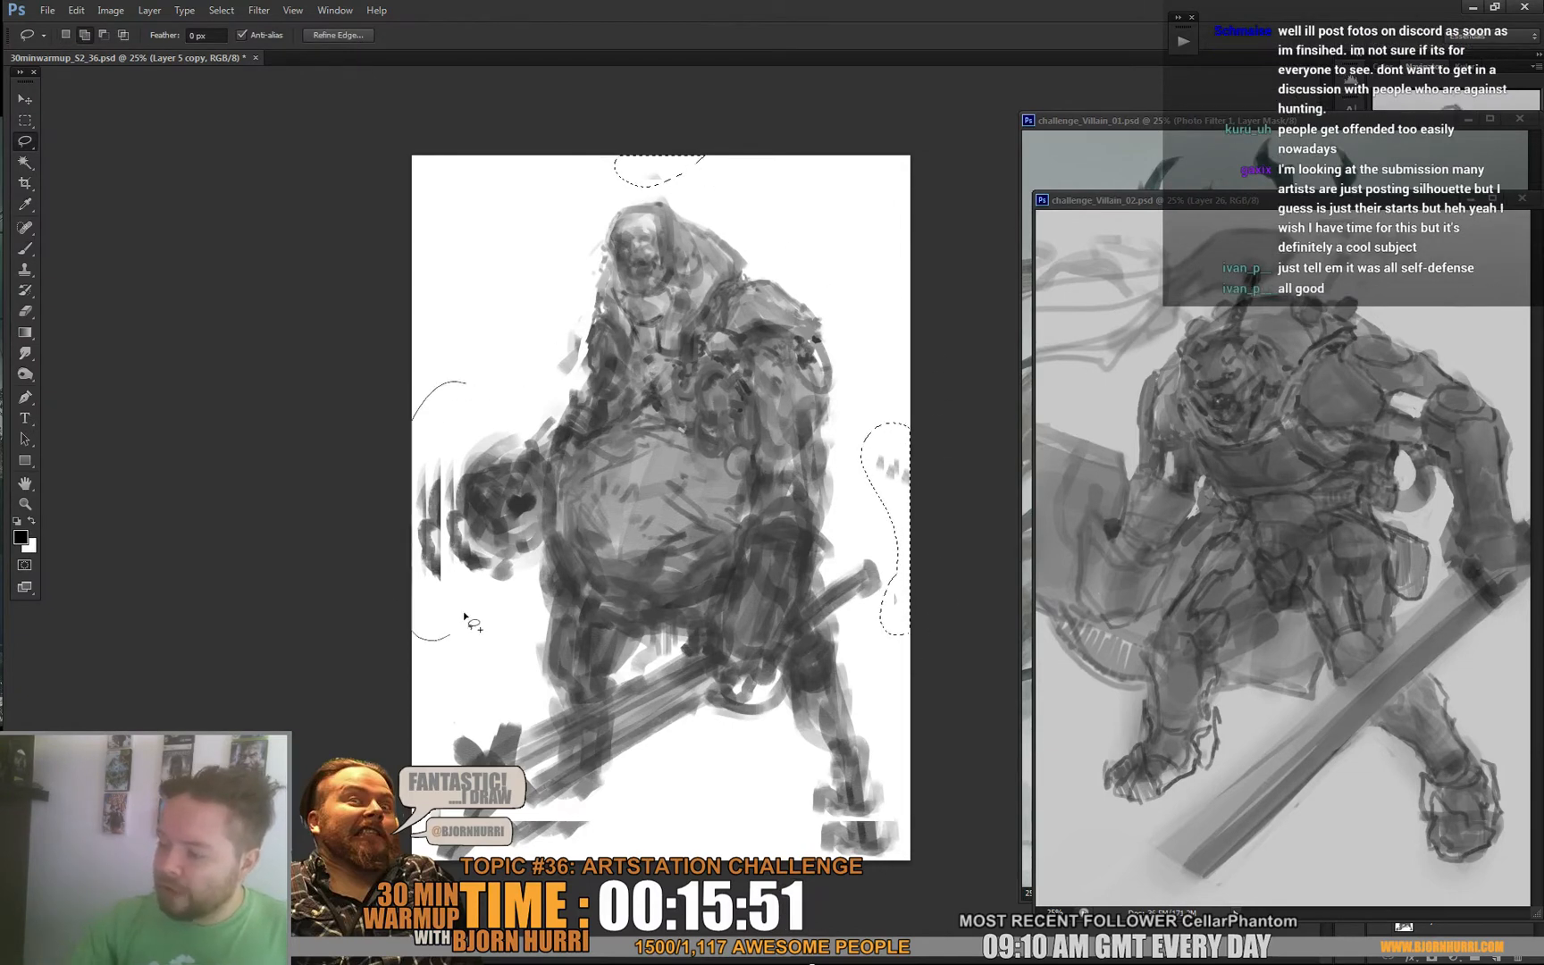
{"action": "left_click_drag", "start_coordinate": [444, 541], "coordinate": [466, 383], "text": "shift"}
{"action": "mouse_move", "coordinate": [569, 306]}
{"action": "left_mouse_down", "text": "shift"}
{"action": "mouse_move", "coordinate": [561, 382]}
{"action": "mouse_move", "coordinate": [584, 345]}
{"action": "mouse_move", "coordinate": [574, 301]}
{"action": "left_mouse_up", "text": "shift"}
{"action": "mouse_move", "coordinate": [481, 679]}
{"action": "left_mouse_down", "text": "shift"}
{"action": "mouse_move", "coordinate": [391, 708]}
{"action": "mouse_move", "coordinate": [595, 820]}
{"action": "mouse_move", "coordinate": [386, 731]}
{"action": "left_mouse_up", "text": "shift"}
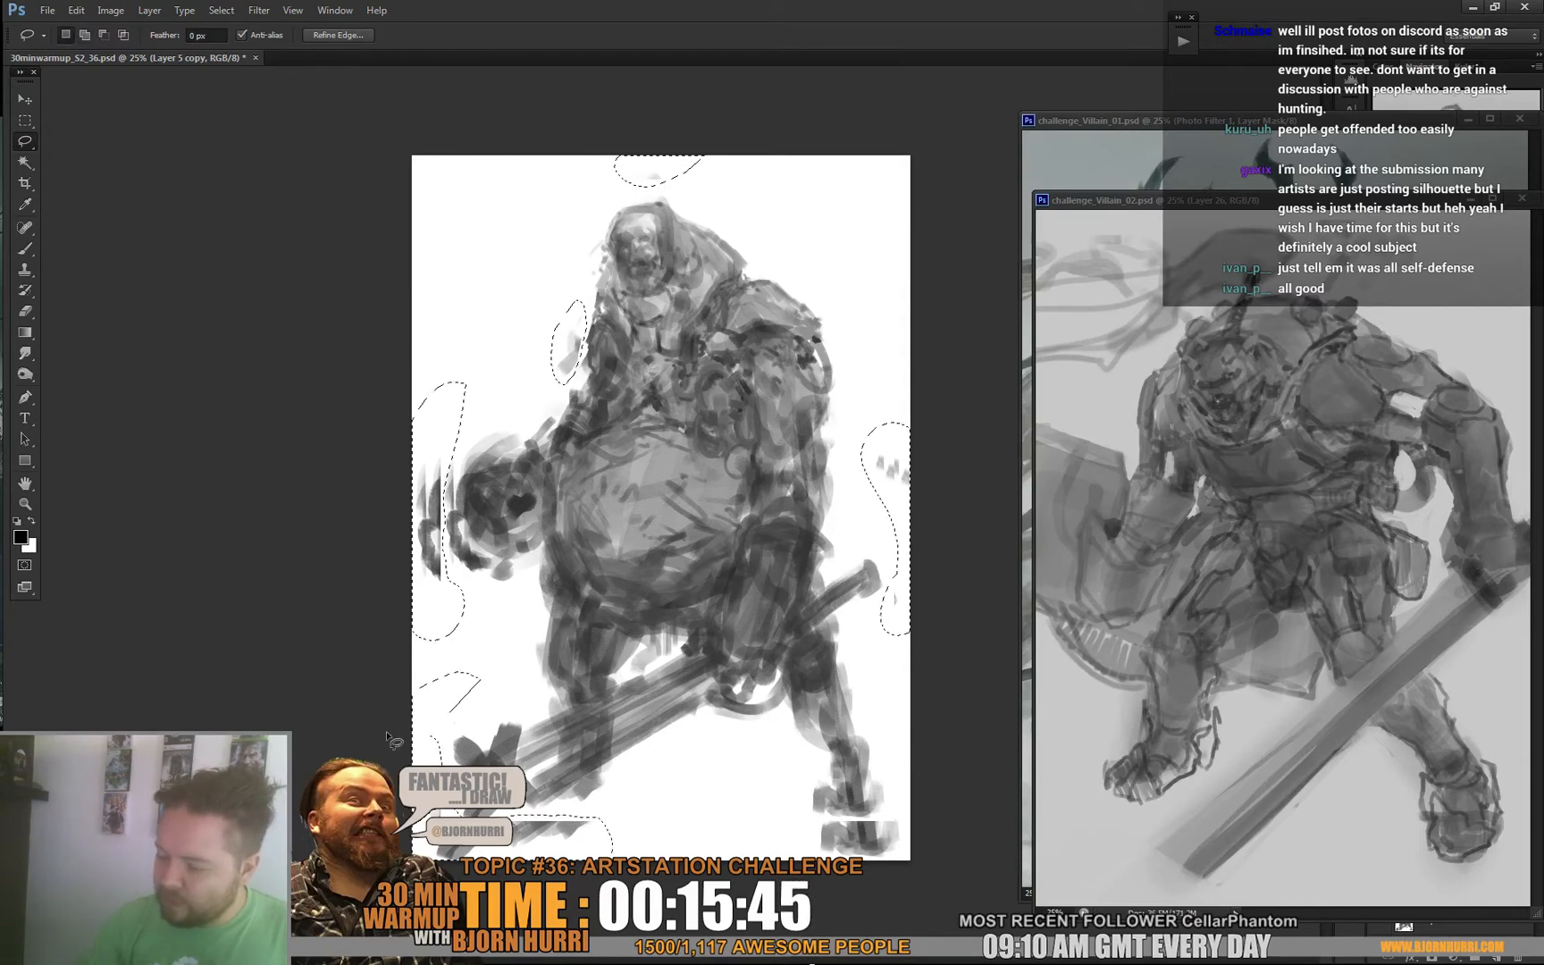
{"action": "key", "text": "Delete"}
{"action": "key", "text": "ctrl+d"}
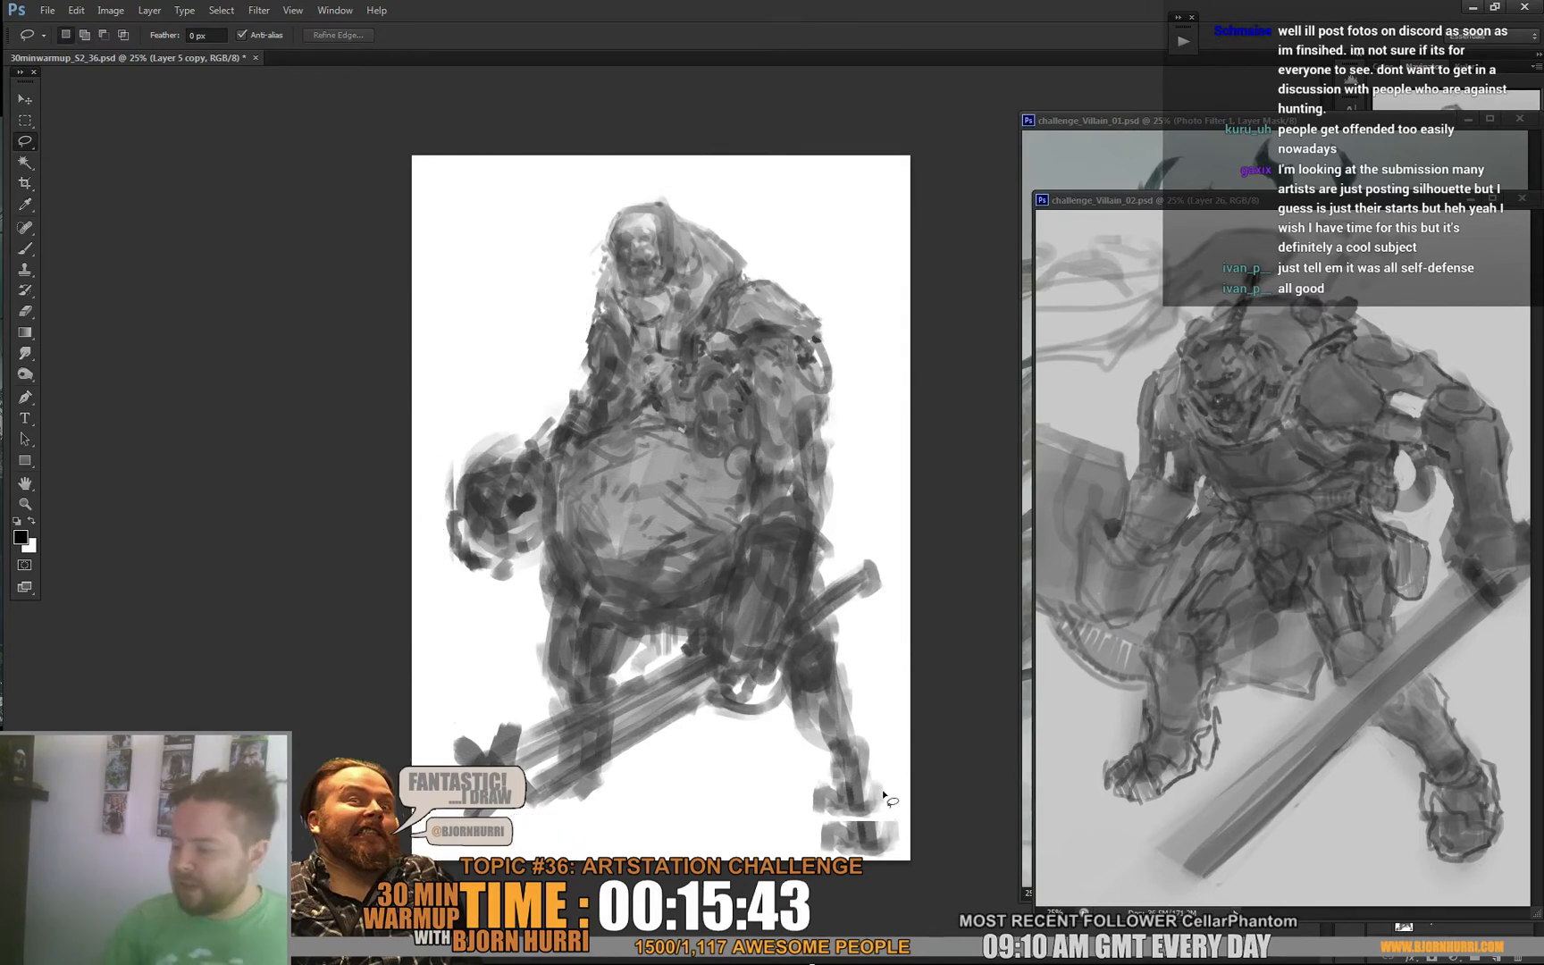
Lasso the leftover strip beneath the foot, clear it to white, and deselect.
{"action": "mouse_move", "coordinate": [771, 854]}
{"action": "left_mouse_down"}
{"action": "mouse_move", "coordinate": [813, 829]}
{"action": "mouse_move", "coordinate": [921, 824]}
{"action": "mouse_move", "coordinate": [916, 860]}
{"action": "left_mouse_up"}
{"action": "key", "text": "Delete"}
{"action": "key", "text": "ctrl+d"}
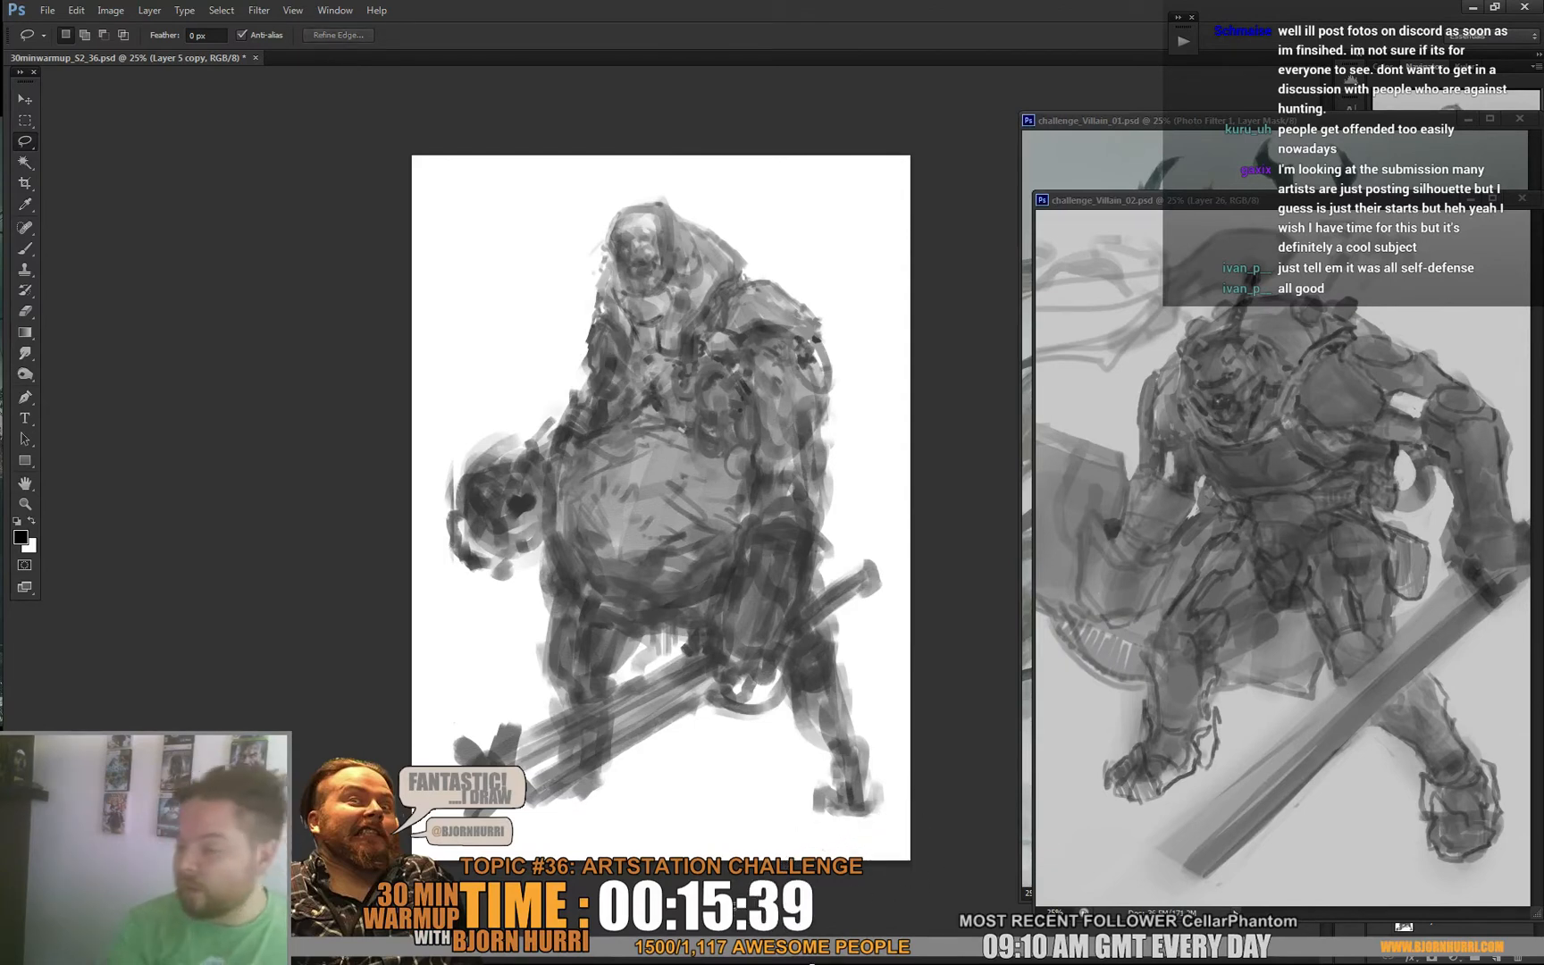
Enlarge the brush and block in the outstretched fist with sampled grey tones.
{"action": "key", "text": "b"}
{"action": "right_click", "coordinate": [503, 522]}
{"action": "left_click_drag", "start_coordinate": [583, 561], "coordinate": [587, 561]}
{"action": "mouse_move", "coordinate": [469, 491]}
{"action": "left_mouse_down"}
{"action": "mouse_move", "coordinate": [473, 560]}
{"action": "mouse_move", "coordinate": [510, 587]}
{"action": "mouse_move", "coordinate": [541, 576]}
{"action": "left_mouse_up"}
{"action": "left_click", "coordinate": [477, 592], "text": "alt"}
{"action": "left_click", "coordinate": [472, 479], "text": "alt"}
{"action": "mouse_move", "coordinate": [466, 475]}
{"action": "left_mouse_down"}
{"action": "mouse_move", "coordinate": [458, 497]}
{"action": "mouse_move", "coordinate": [488, 474]}
{"action": "left_mouse_up"}
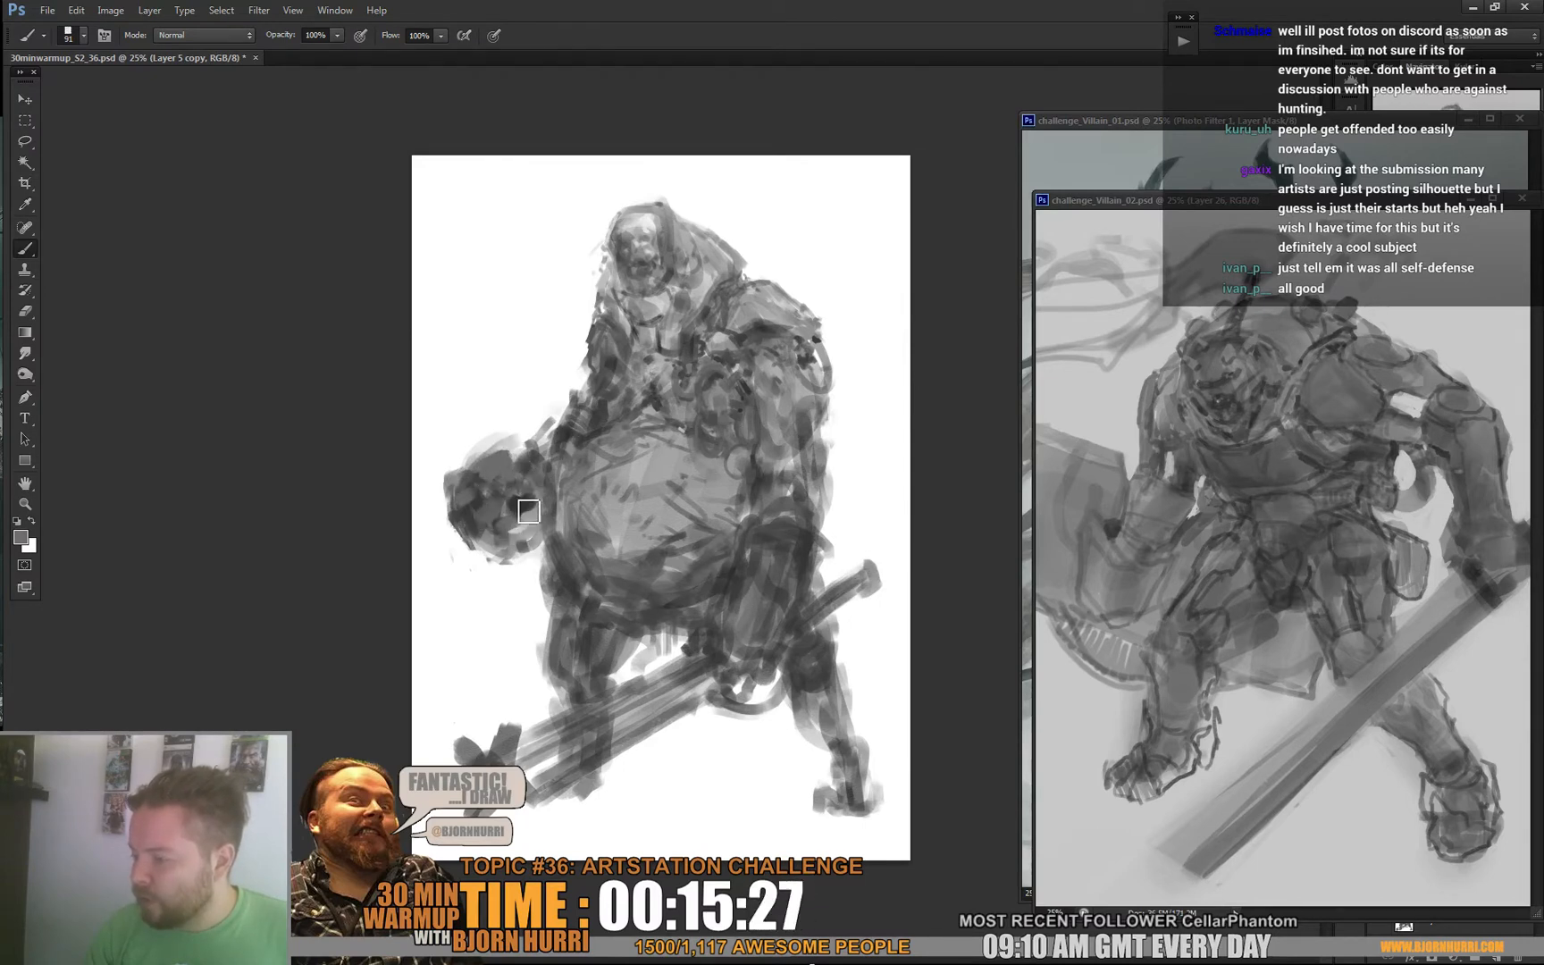
{"action": "left_click", "coordinate": [498, 523], "text": "alt"}
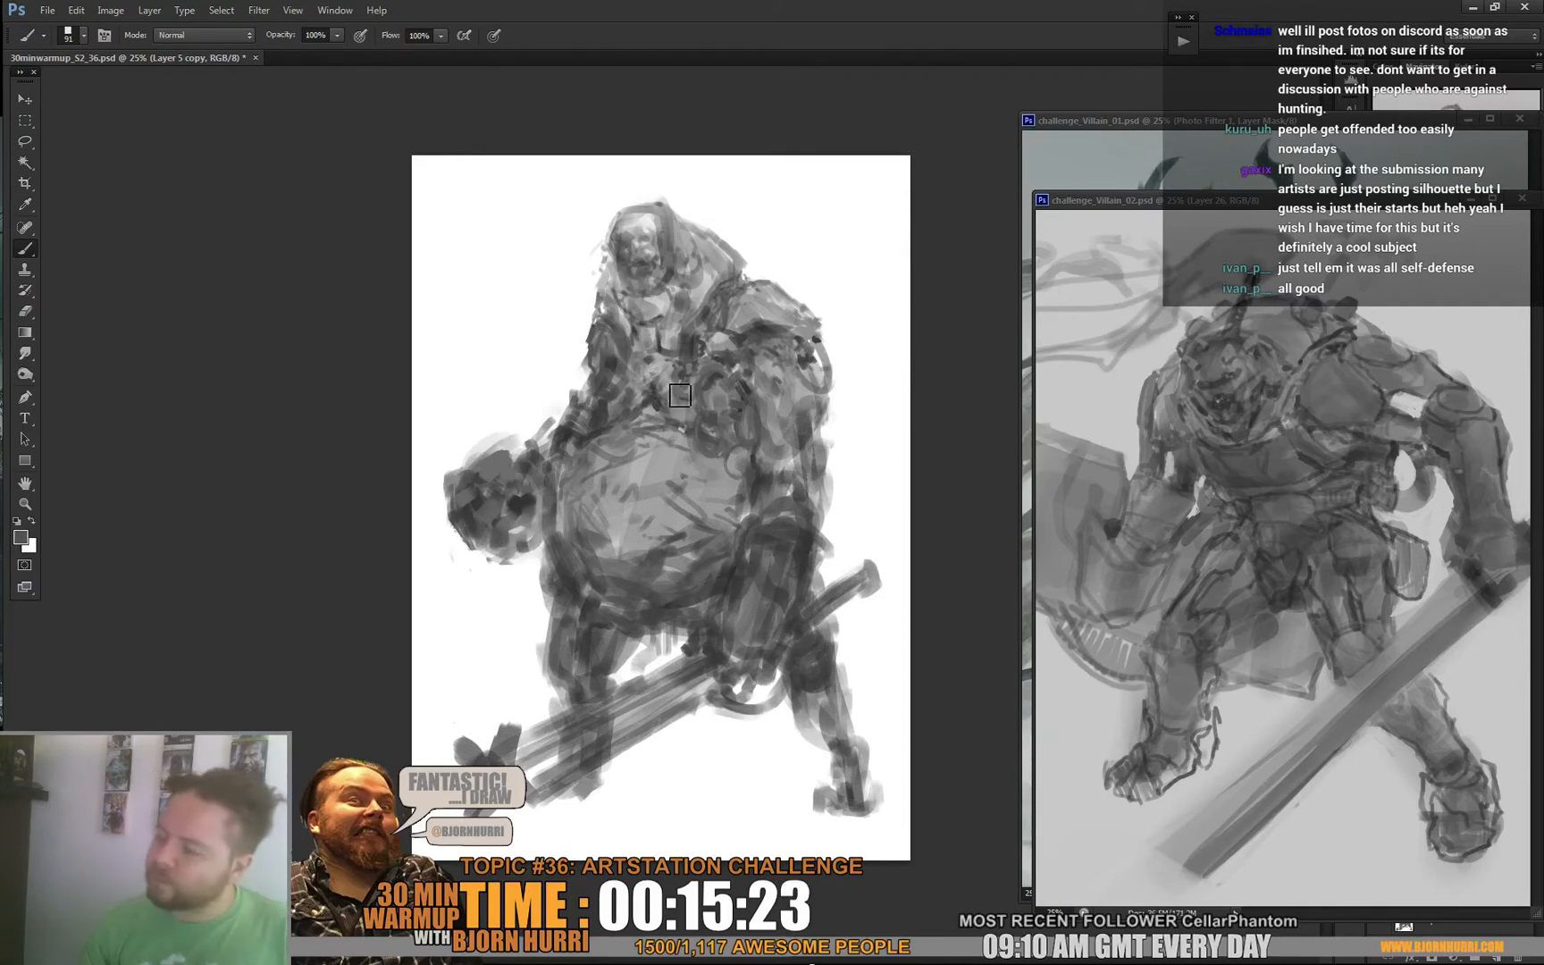
Clean the upper edge of the outstretched arm and rework its shoulder with a 30 px brush and sampled tones.
{"action": "left_click", "coordinate": [578, 401], "text": "alt"}
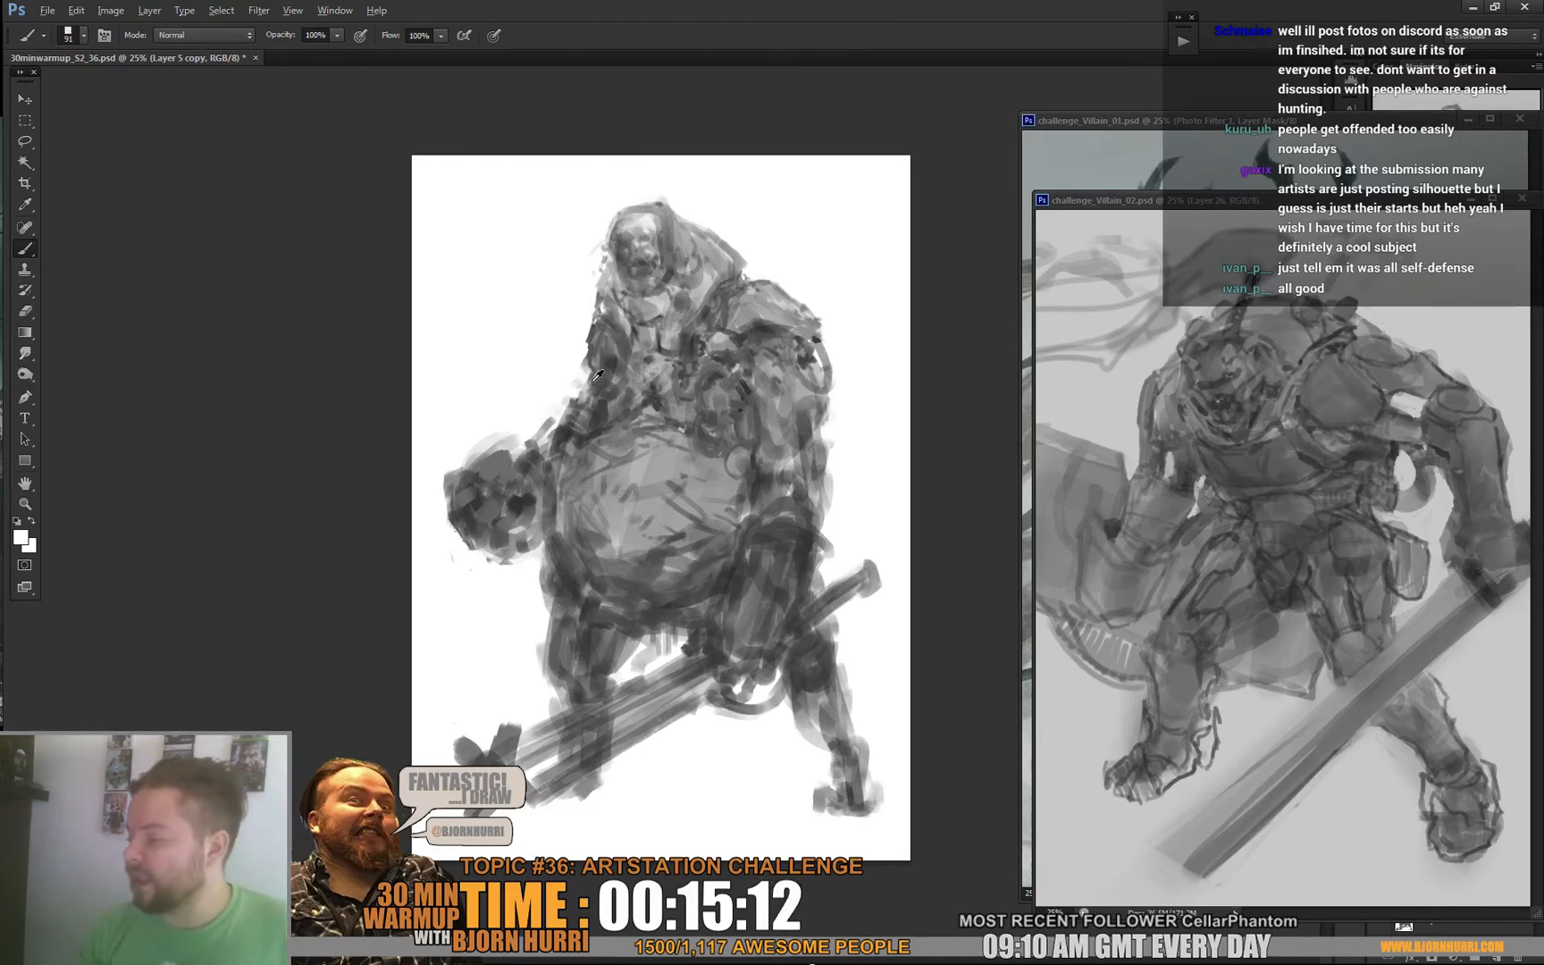
{"action": "right_click", "coordinate": [655, 331]}
{"action": "left_click", "coordinate": [702, 369]}
{"action": "left_click", "coordinate": [604, 331], "text": "alt"}
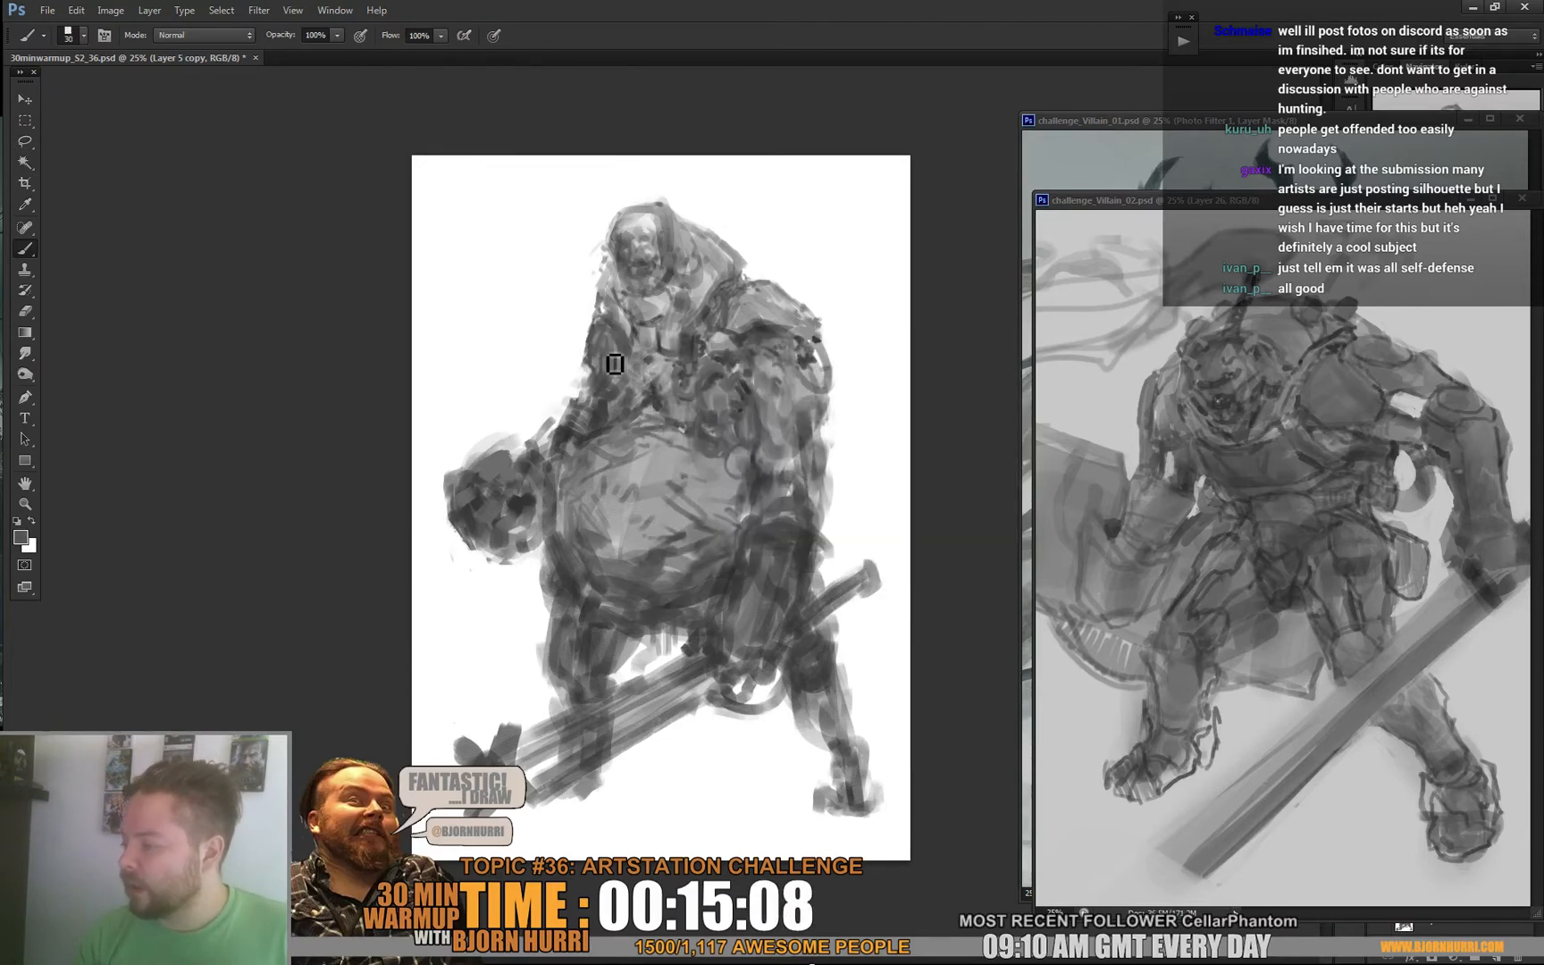
{"action": "left_click", "coordinate": [613, 358], "text": "alt"}
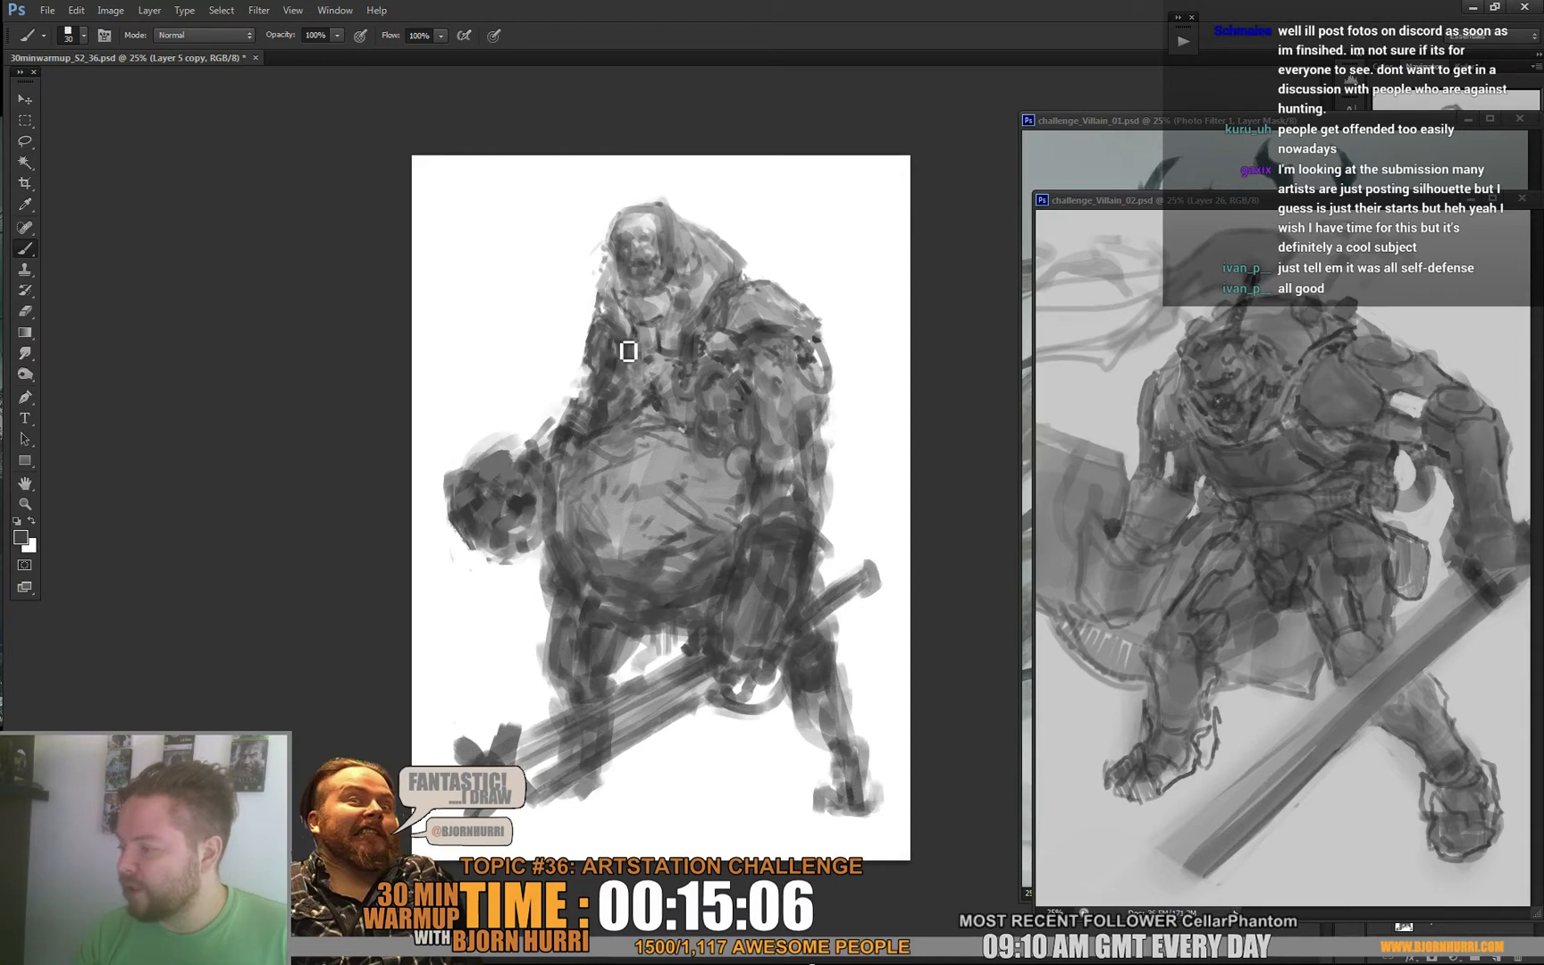
Set the brush size to 19 px and refine the collar below the chin and the lower edge of the fist.
{"action": "right_click", "coordinate": [675, 351]}
{"action": "key", "text": "Return"}
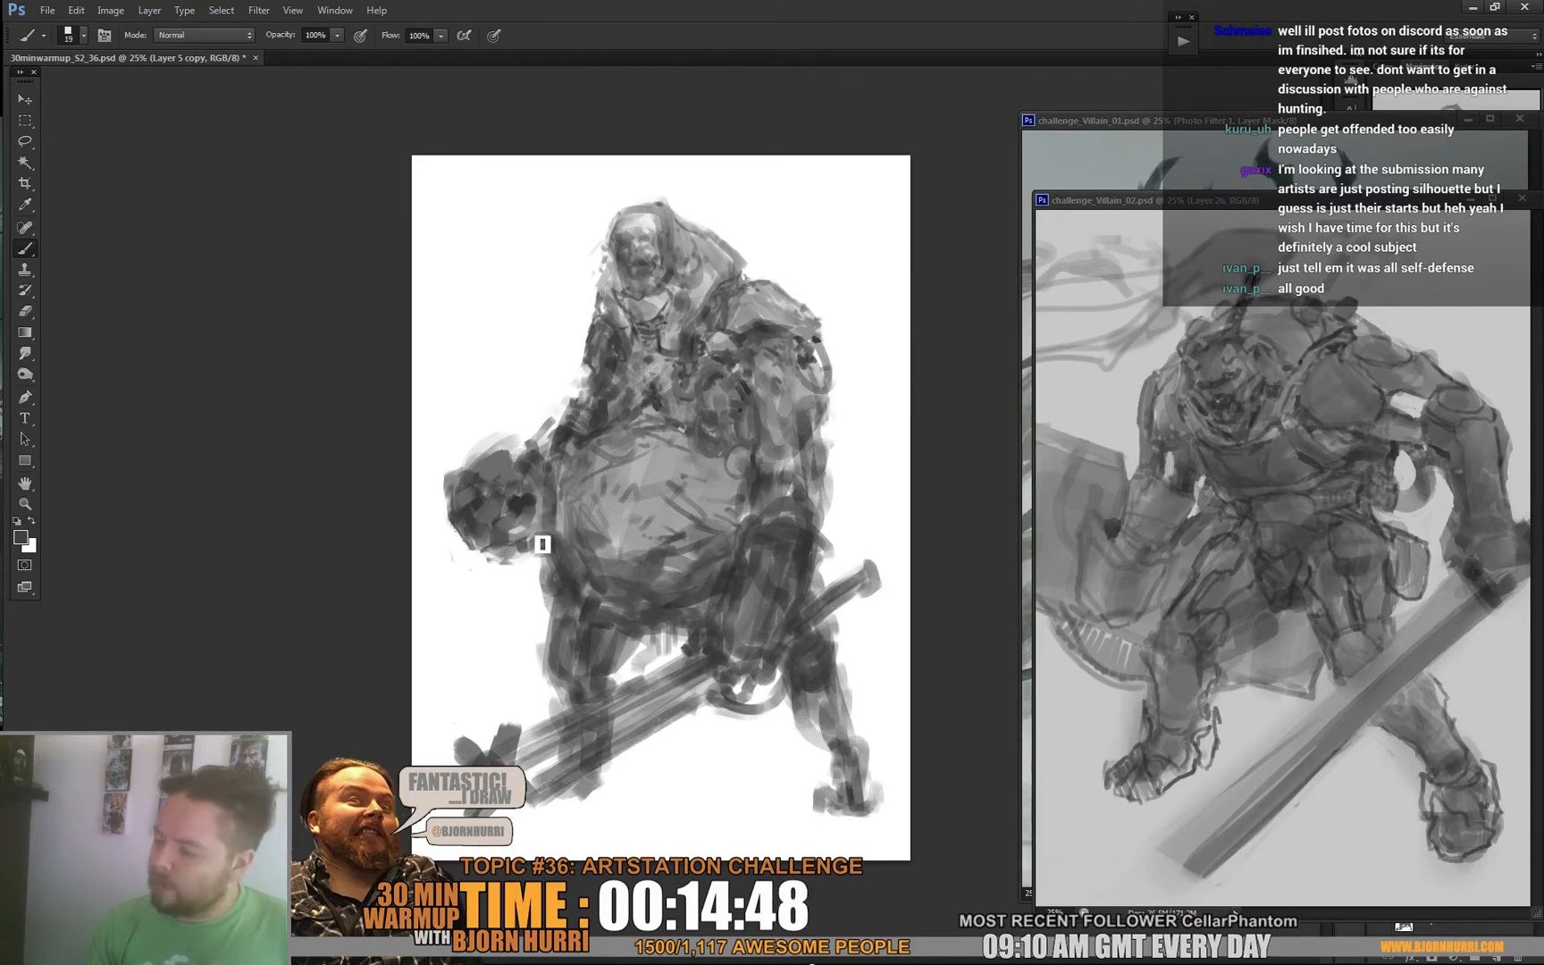
{"action": "left_click", "coordinate": [527, 550], "text": "alt"}
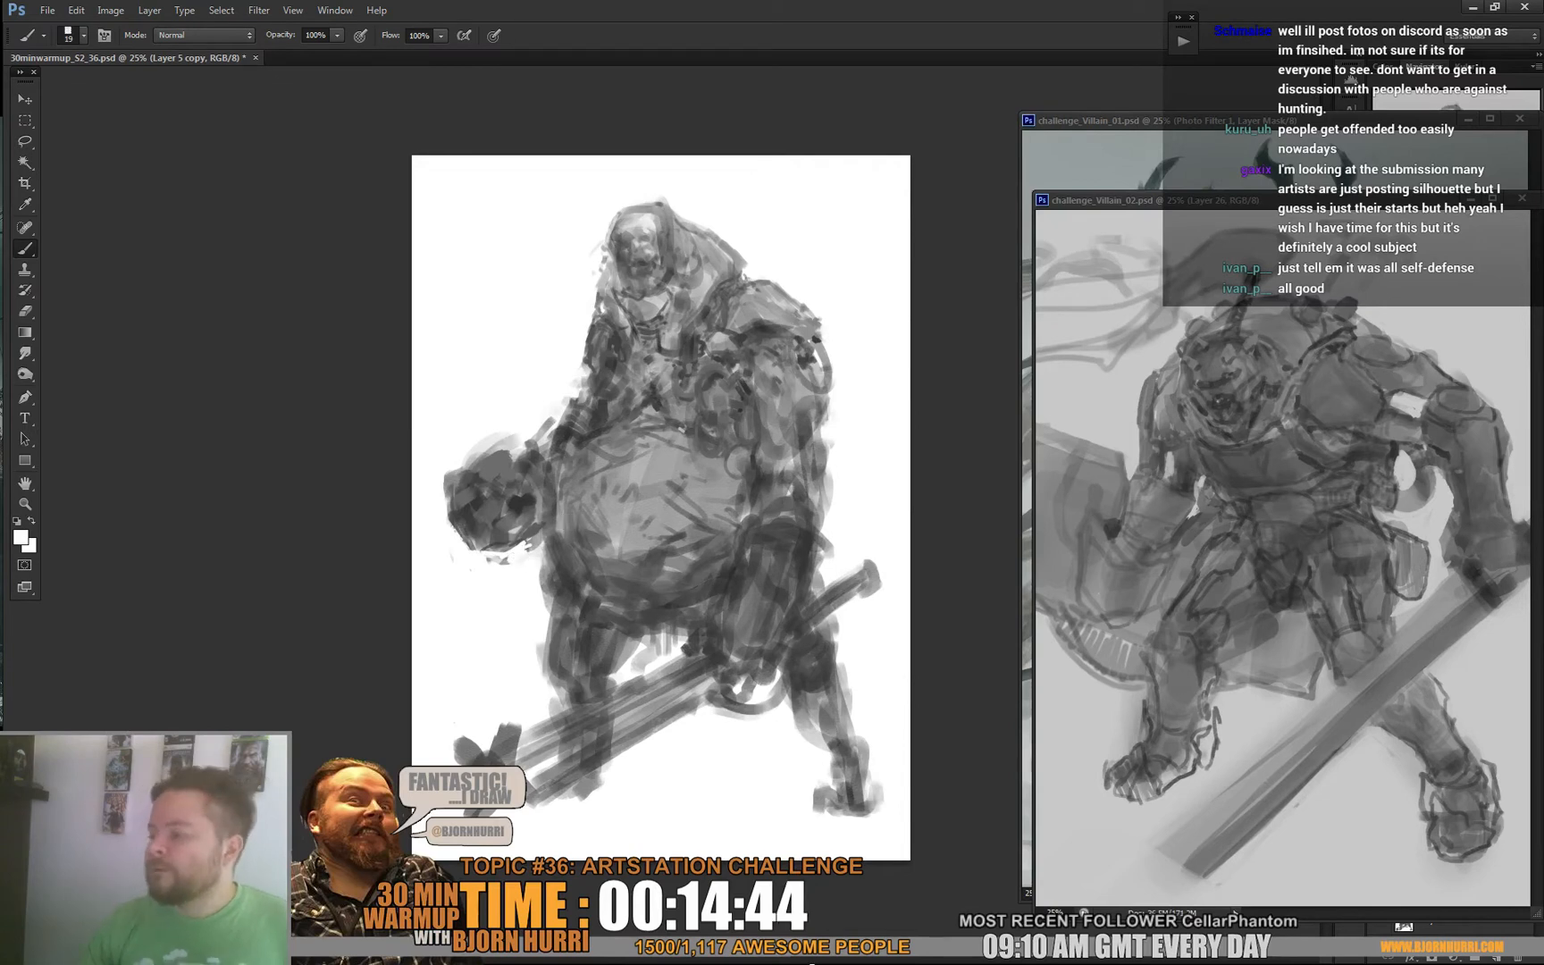
Set the brush size to 57 px and extend the outstretched fist with a dark protruding shape, reshaping its edges with sampled tones.
{"action": "left_click", "coordinate": [460, 478], "text": "alt"}
{"action": "mouse_move", "coordinate": [448, 486]}
{"action": "left_mouse_down"}
{"action": "mouse_move", "coordinate": [483, 462]}
{"action": "mouse_move", "coordinate": [457, 458]}
{"action": "mouse_move", "coordinate": [444, 489]}
{"action": "mouse_move", "coordinate": [468, 482]}
{"action": "mouse_move", "coordinate": [457, 524]}
{"action": "mouse_move", "coordinate": [473, 494]}
{"action": "mouse_move", "coordinate": [492, 534]}
{"action": "mouse_move", "coordinate": [467, 546]}
{"action": "mouse_move", "coordinate": [504, 557]}
{"action": "left_mouse_up"}
{"action": "right_click", "coordinate": [478, 451]}
{"action": "left_click", "coordinate": [447, 467]}
{"action": "left_click", "coordinate": [467, 546], "text": "alt"}
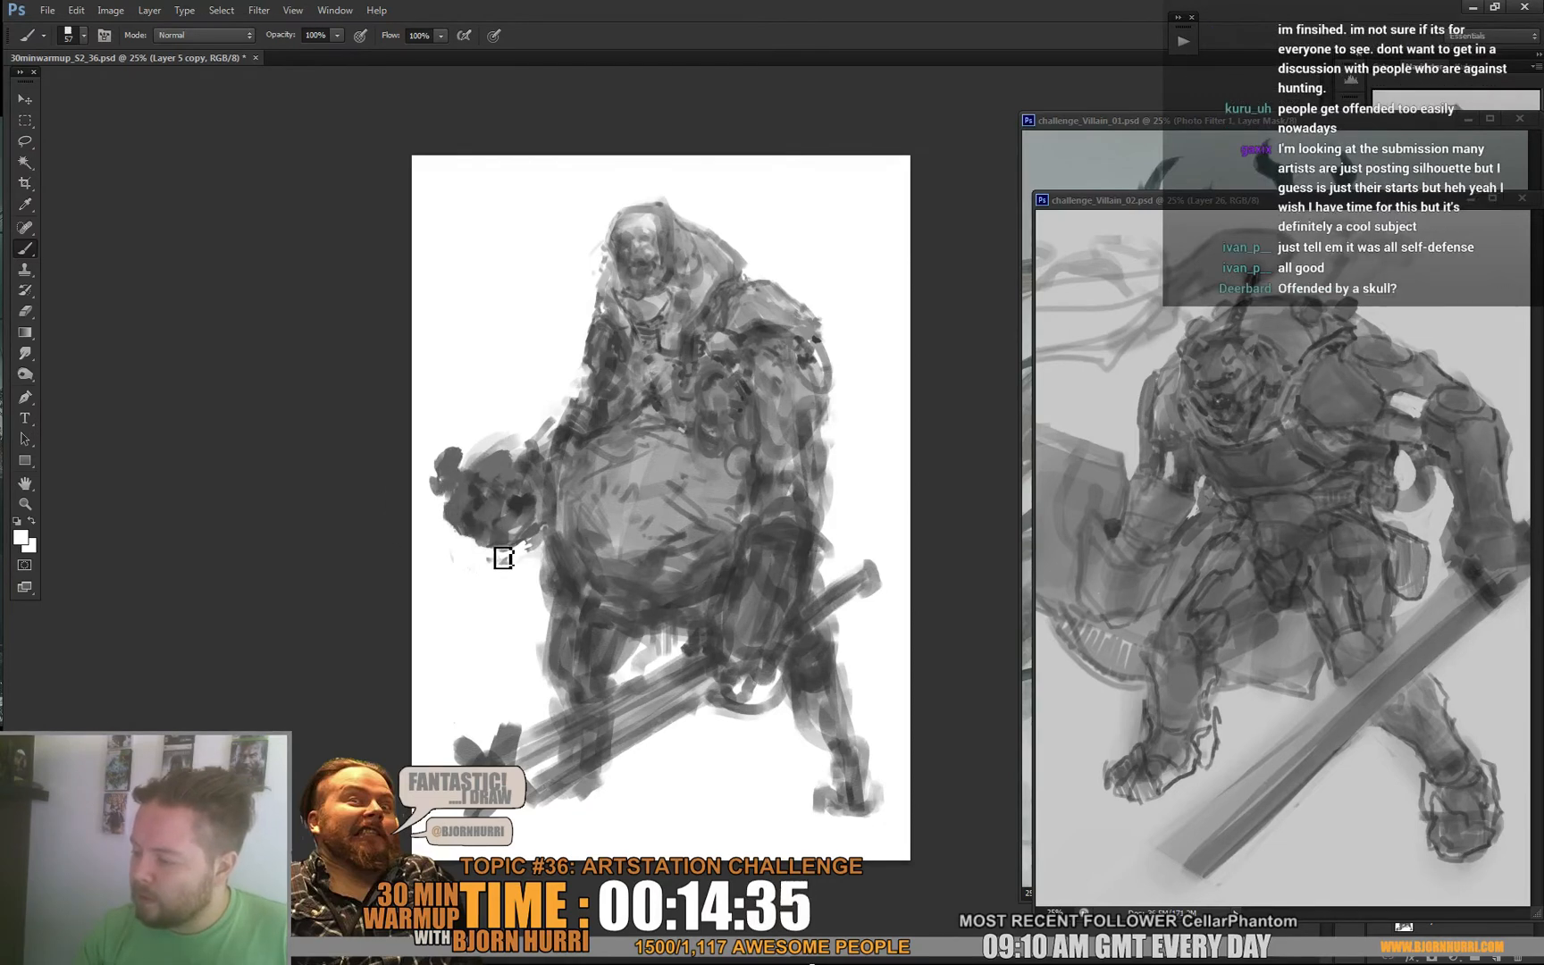
{"action": "left_click", "coordinate": [519, 505], "text": "alt"}
{"action": "left_click", "coordinate": [514, 500], "text": "alt"}
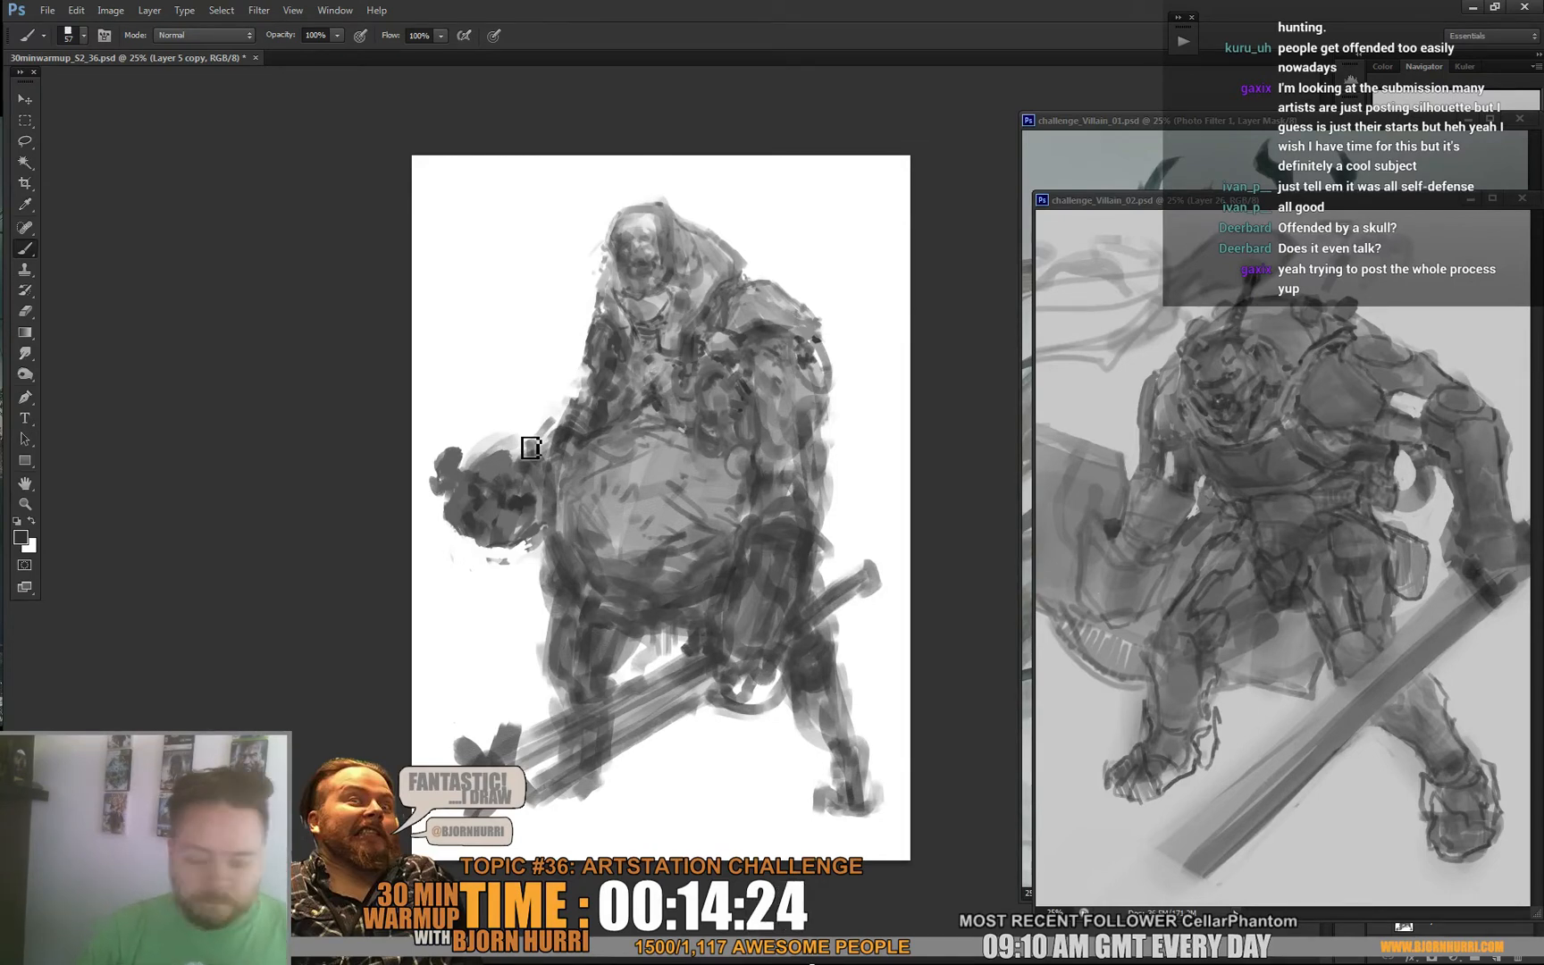
Sample tones from the belly and paint a rounded form and darker band along its lower edge.
{"action": "left_click", "coordinate": [733, 574], "text": "alt"}
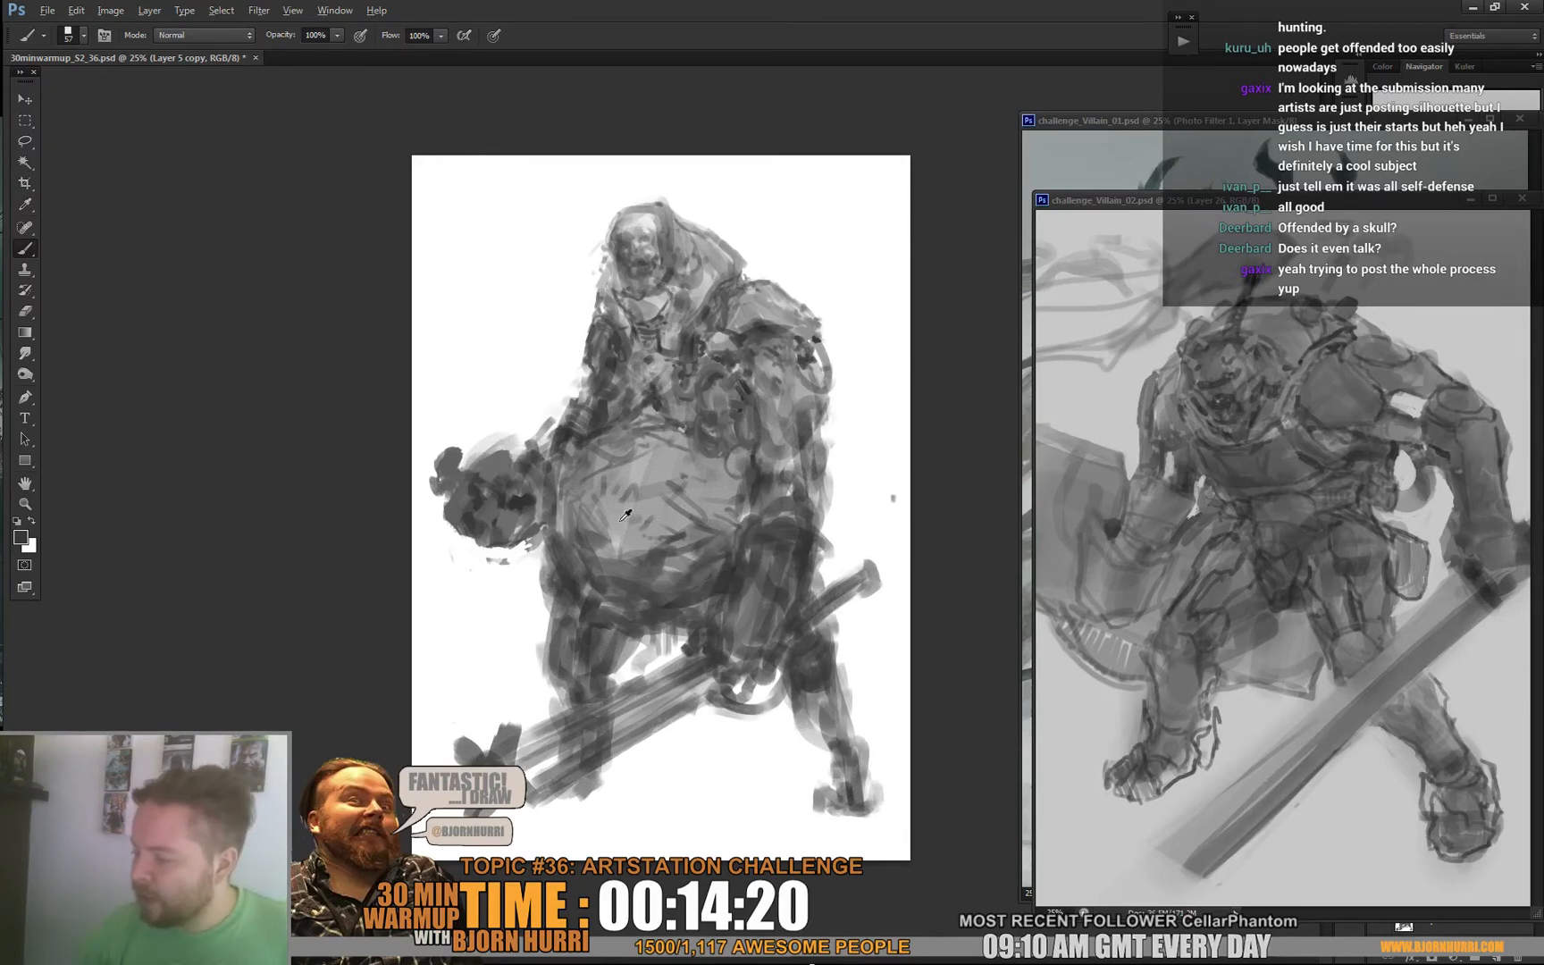
{"action": "left_click", "coordinate": [597, 581], "text": "alt"}
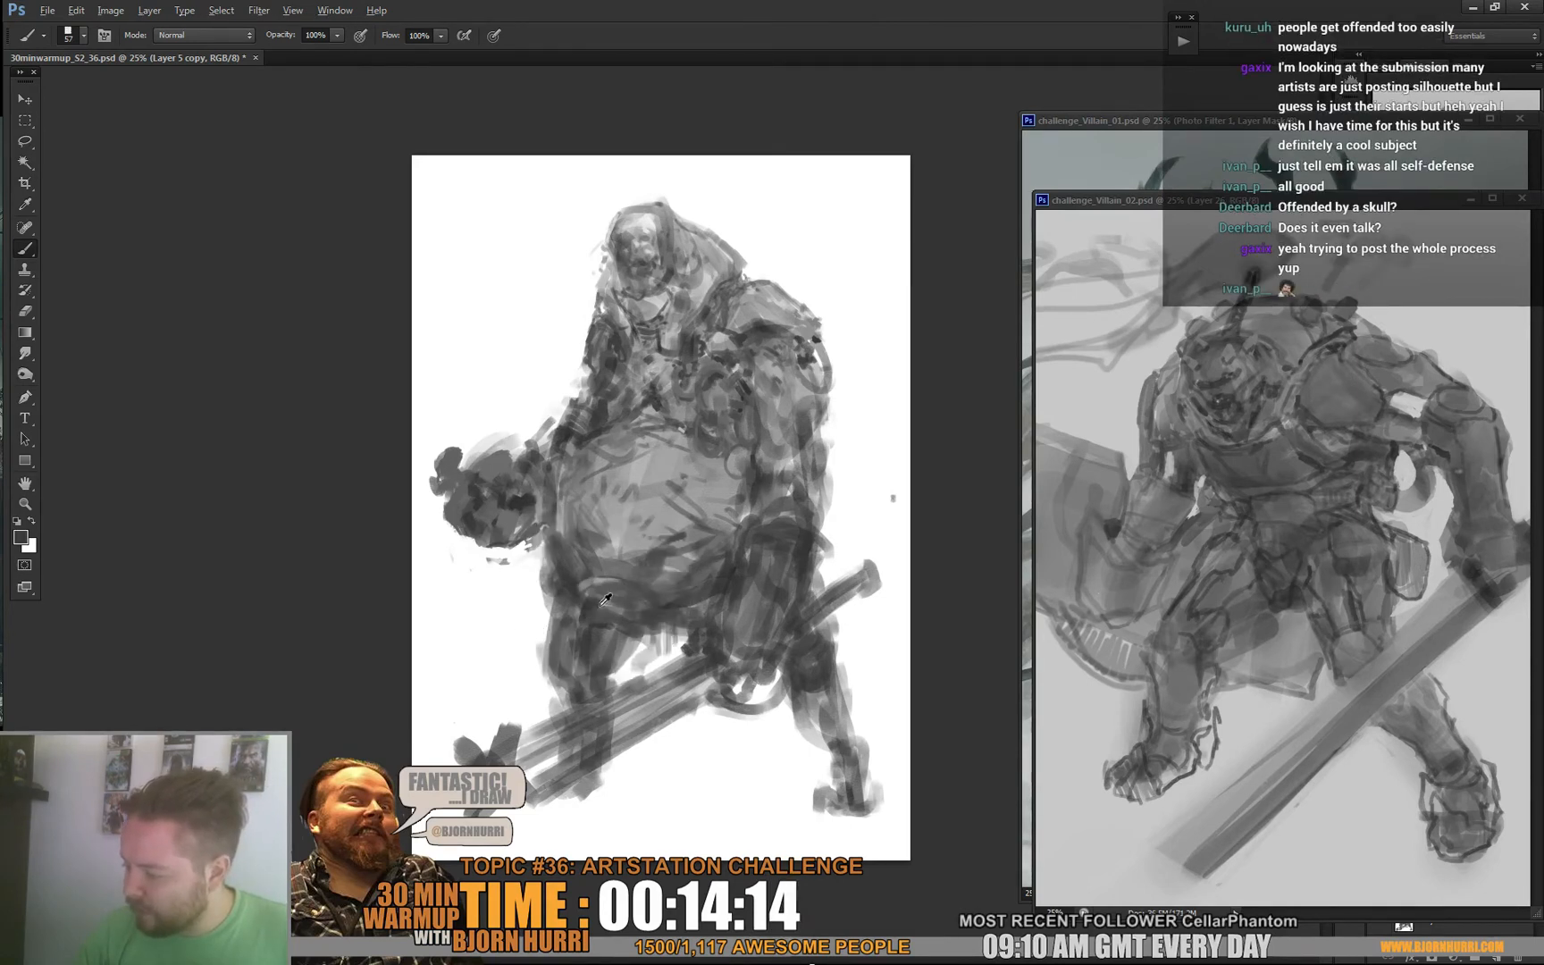
{"action": "left_click", "coordinate": [581, 597], "text": "alt"}
{"action": "left_click", "coordinate": [587, 595], "text": "alt"}
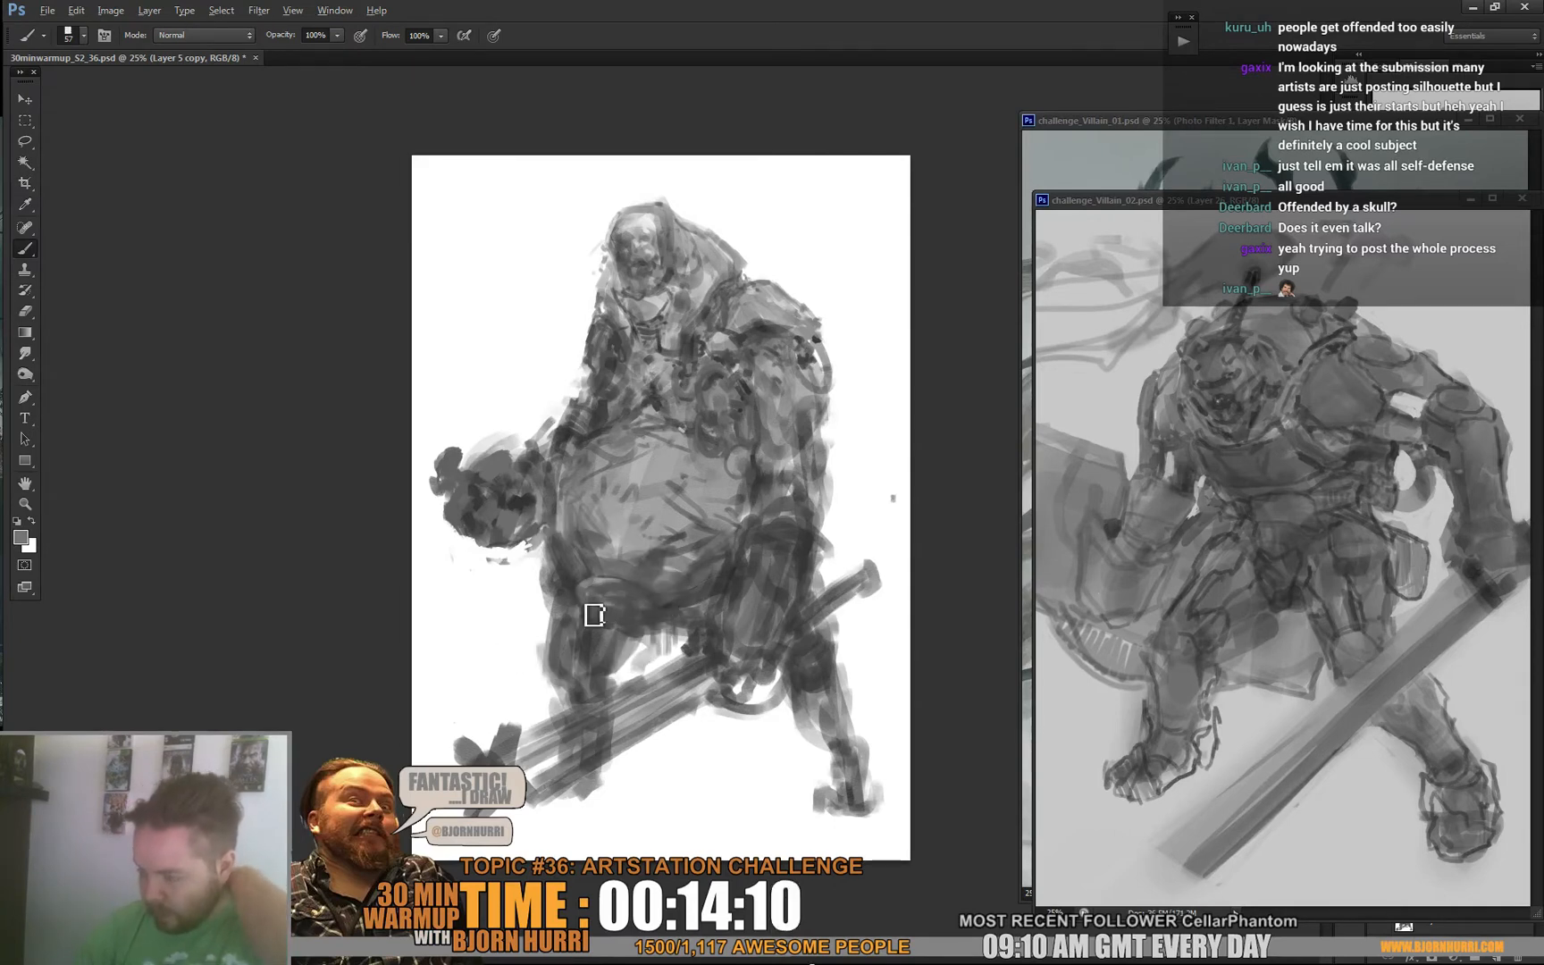
{"action": "left_click", "coordinate": [648, 626], "text": "alt"}
{"action": "left_click", "coordinate": [672, 607], "text": "alt"}
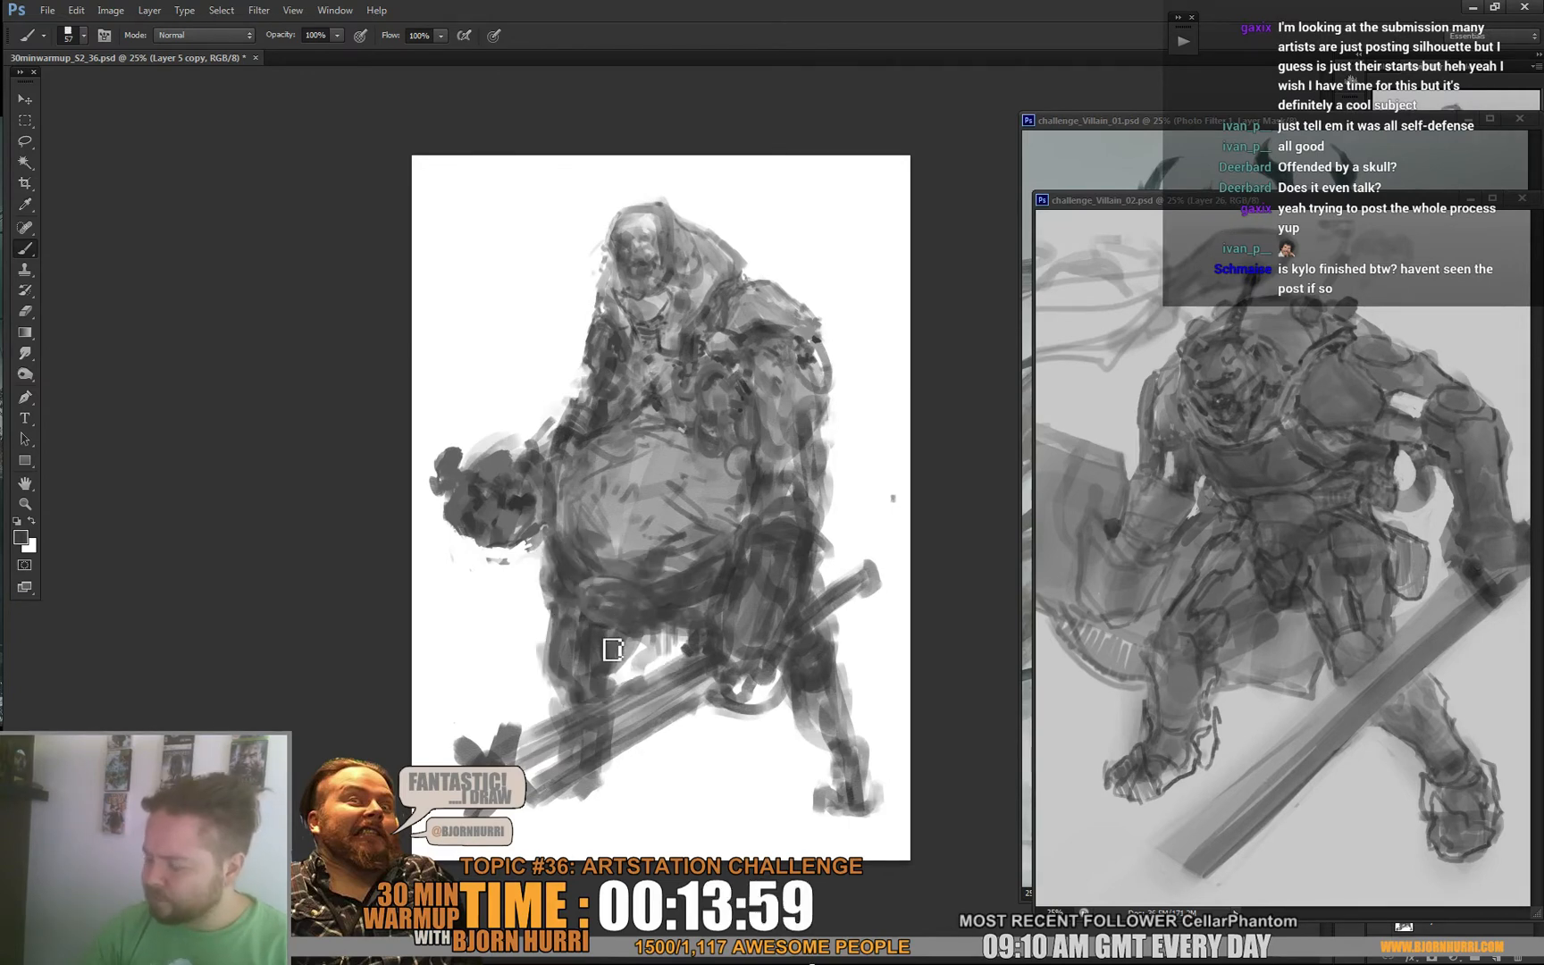
Set the brush size to 116 px and paint dark hanging cloth strips below the belly between the legs.
{"action": "right_click", "coordinate": [648, 645]}
{"action": "left_click_drag", "start_coordinate": [711, 685], "coordinate": [748, 685]}
{"action": "key", "text": "Return"}
{"action": "mouse_move", "coordinate": [629, 645]}
{"action": "left_mouse_down"}
{"action": "mouse_move", "coordinate": [643, 681]}
{"action": "mouse_move", "coordinate": [656, 640]}
{"action": "left_mouse_up"}
{"action": "mouse_move", "coordinate": [642, 734]}
{"action": "left_mouse_down"}
{"action": "mouse_move", "coordinate": [644, 758]}
{"action": "mouse_move", "coordinate": [656, 731]}
{"action": "left_mouse_up"}
{"action": "left_click_drag", "start_coordinate": [672, 658], "coordinate": [696, 613]}
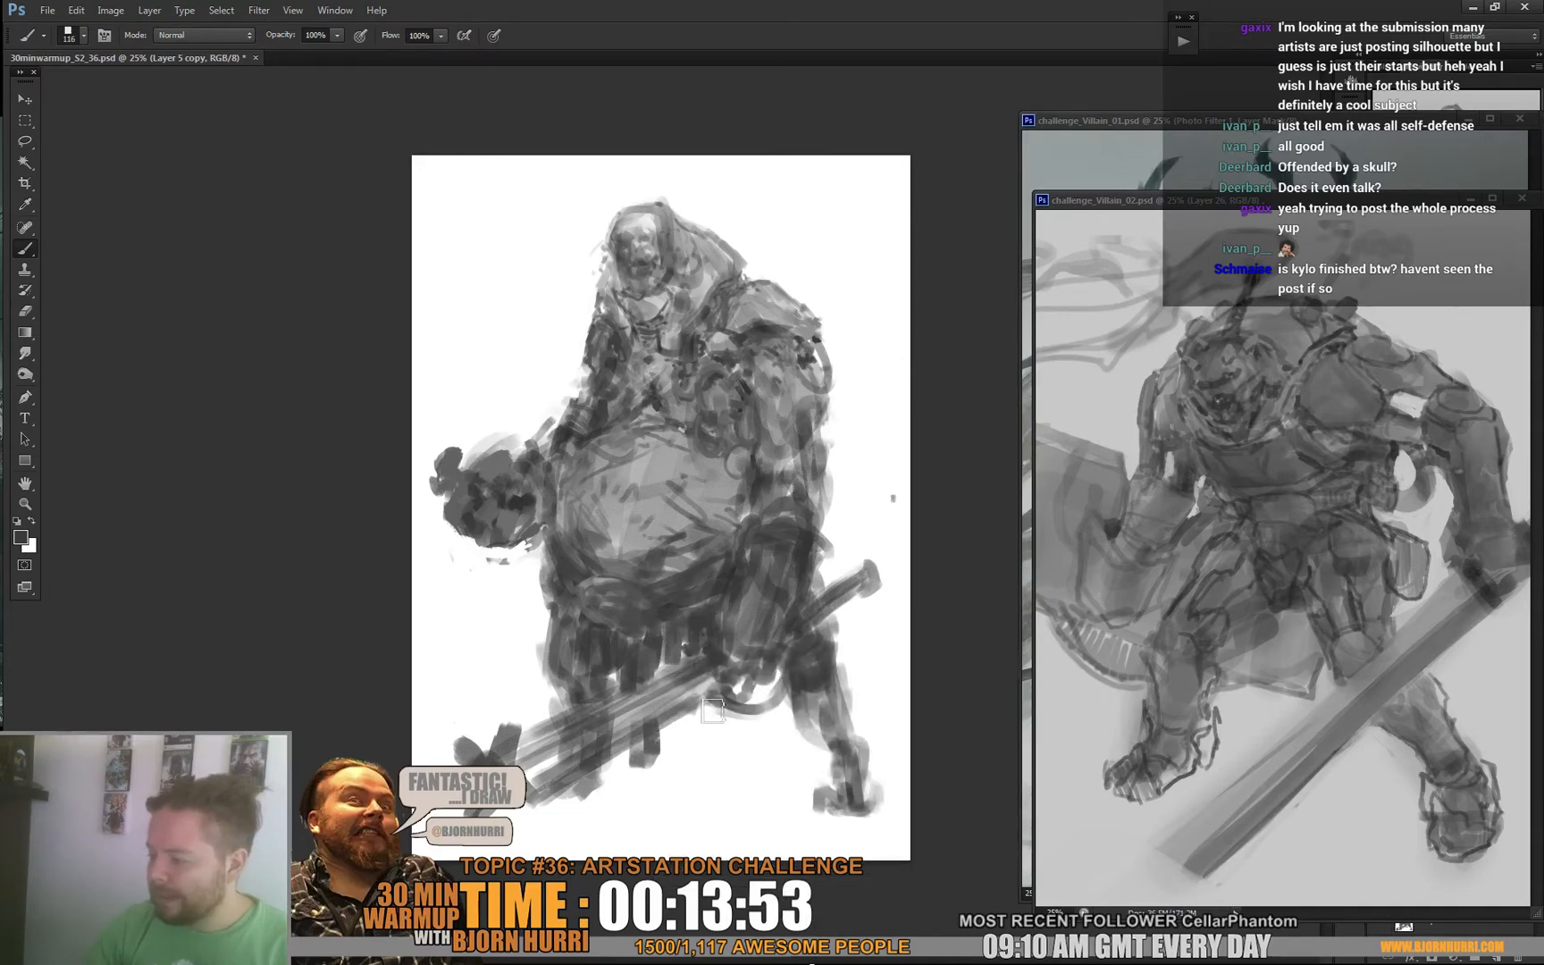
Extend the ragged cloth strips beneath the weapon and around the legs, adding a light vertical strip under the belly.
{"action": "mouse_move", "coordinate": [633, 795]}
{"action": "left_mouse_down"}
{"action": "mouse_move", "coordinate": [655, 752]}
{"action": "mouse_move", "coordinate": [633, 774]}
{"action": "left_mouse_up"}
{"action": "left_click", "coordinate": [634, 790], "text": "alt"}
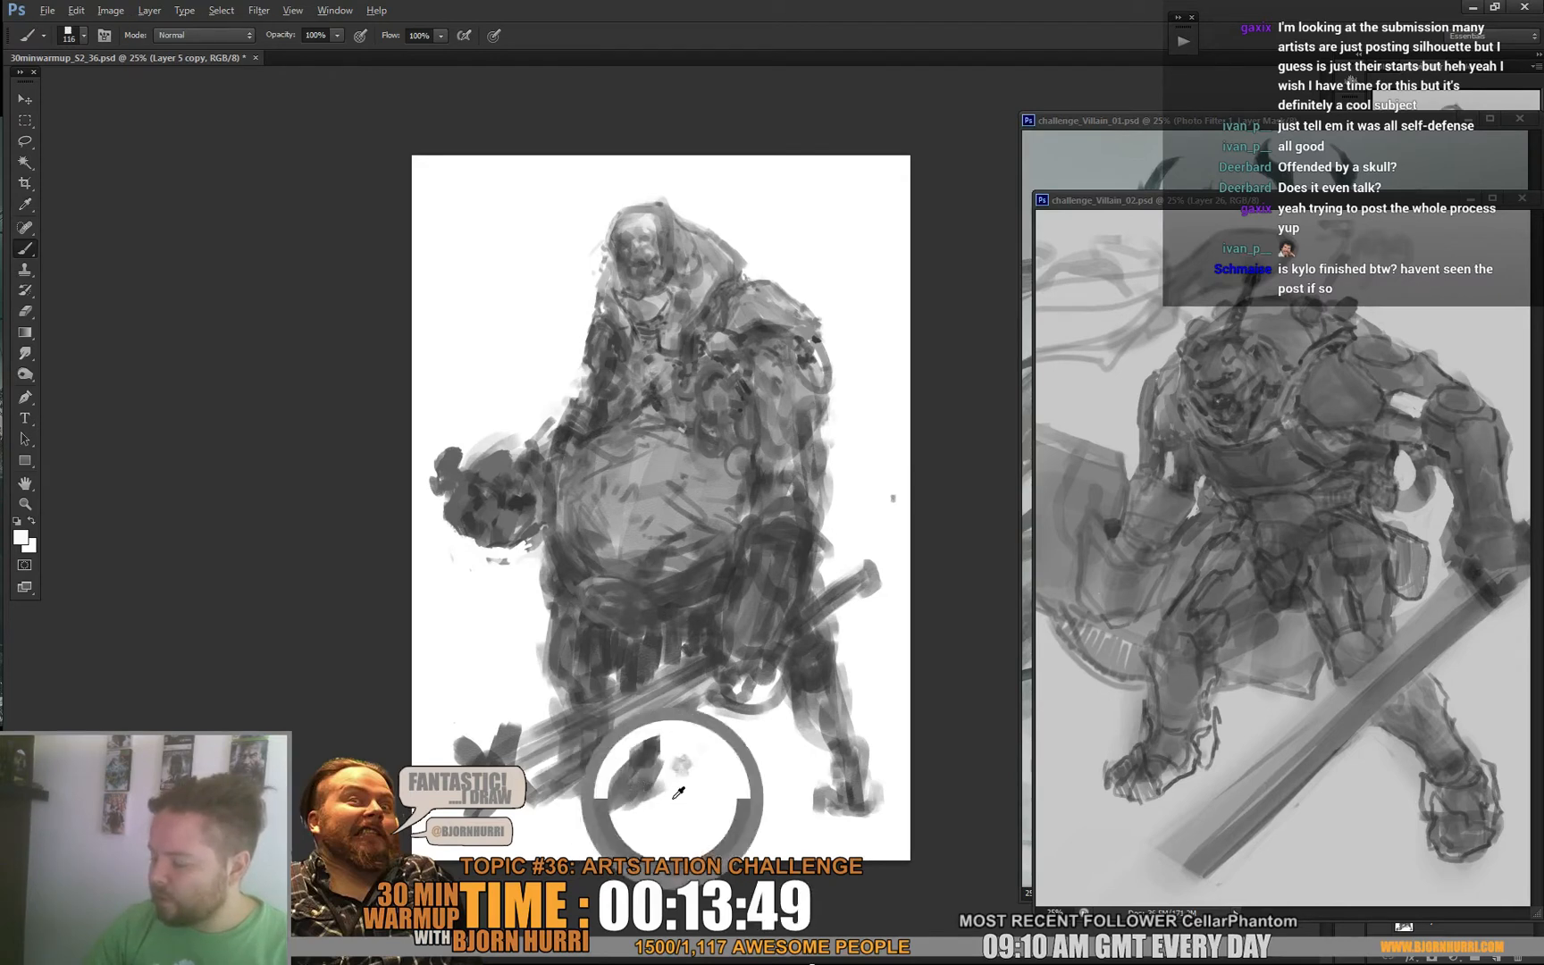
{"action": "left_click_drag", "start_coordinate": [672, 617], "coordinate": [673, 659]}
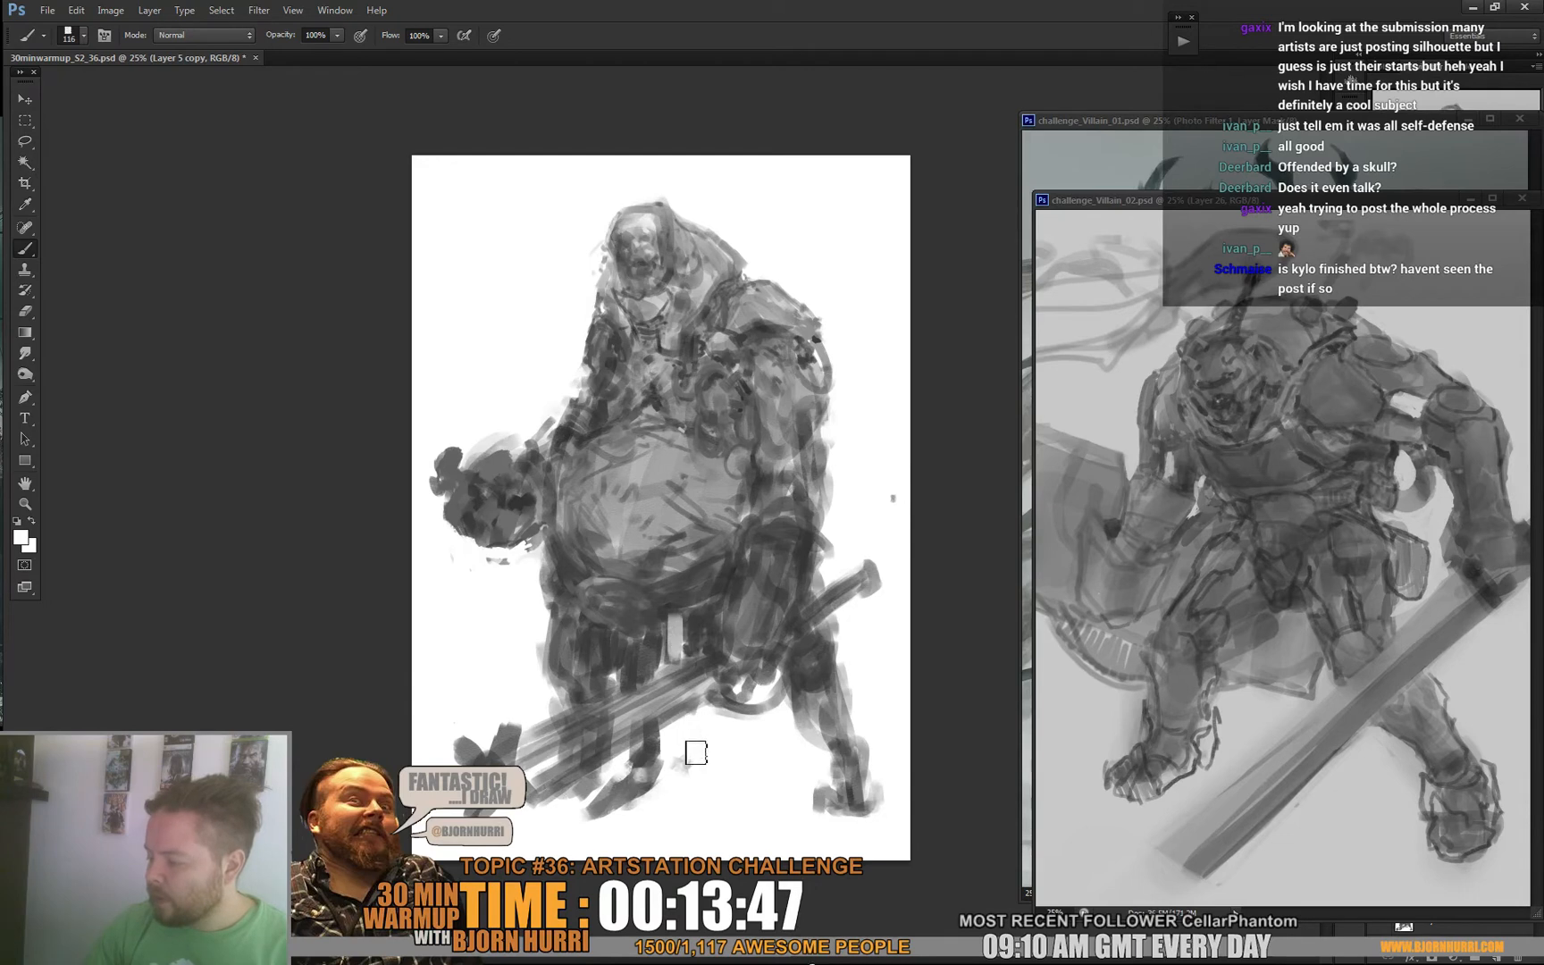
{"action": "left_click", "coordinate": [693, 609], "text": "alt"}
{"action": "left_click_drag", "start_coordinate": [689, 724], "coordinate": [663, 788]}
{"action": "mouse_move", "coordinate": [701, 674]}
{"action": "left_mouse_down"}
{"action": "mouse_move", "coordinate": [746, 660]}
{"action": "mouse_move", "coordinate": [792, 718]}
{"action": "mouse_move", "coordinate": [781, 684]}
{"action": "mouse_move", "coordinate": [770, 749]}
{"action": "mouse_move", "coordinate": [764, 701]}
{"action": "mouse_move", "coordinate": [799, 757]}
{"action": "mouse_move", "coordinate": [818, 758]}
{"action": "mouse_move", "coordinate": [766, 733]}
{"action": "left_mouse_up"}
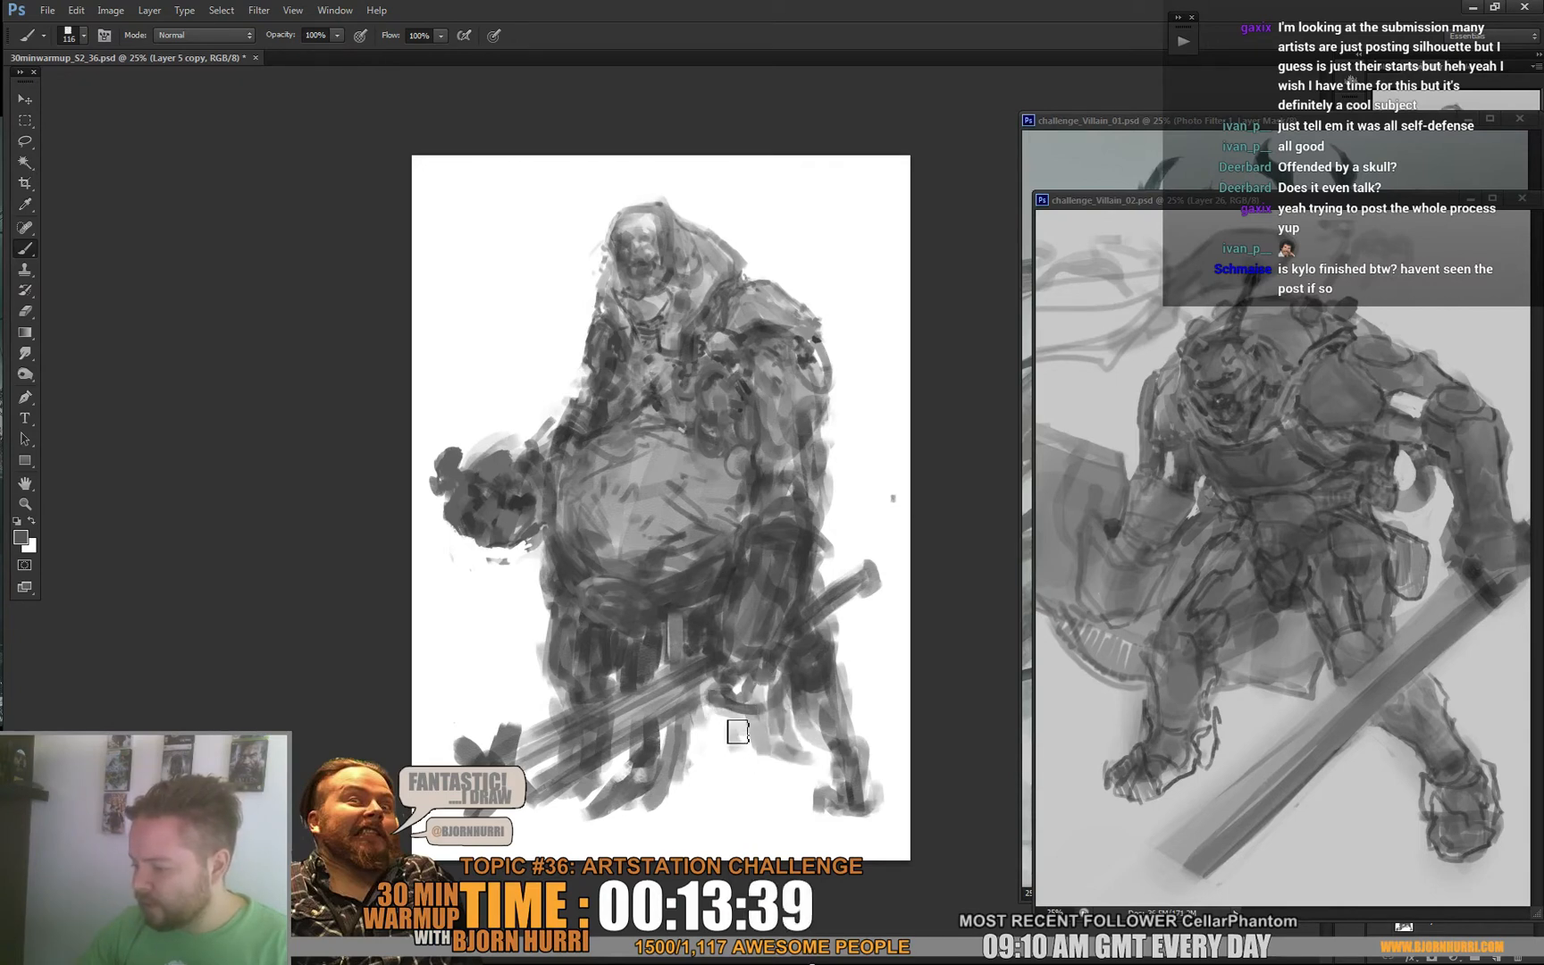
{"action": "mouse_move", "coordinate": [560, 688]}
{"action": "left_mouse_down"}
{"action": "mouse_move", "coordinate": [556, 704]}
{"action": "mouse_move", "coordinate": [557, 682]}
{"action": "left_mouse_up"}
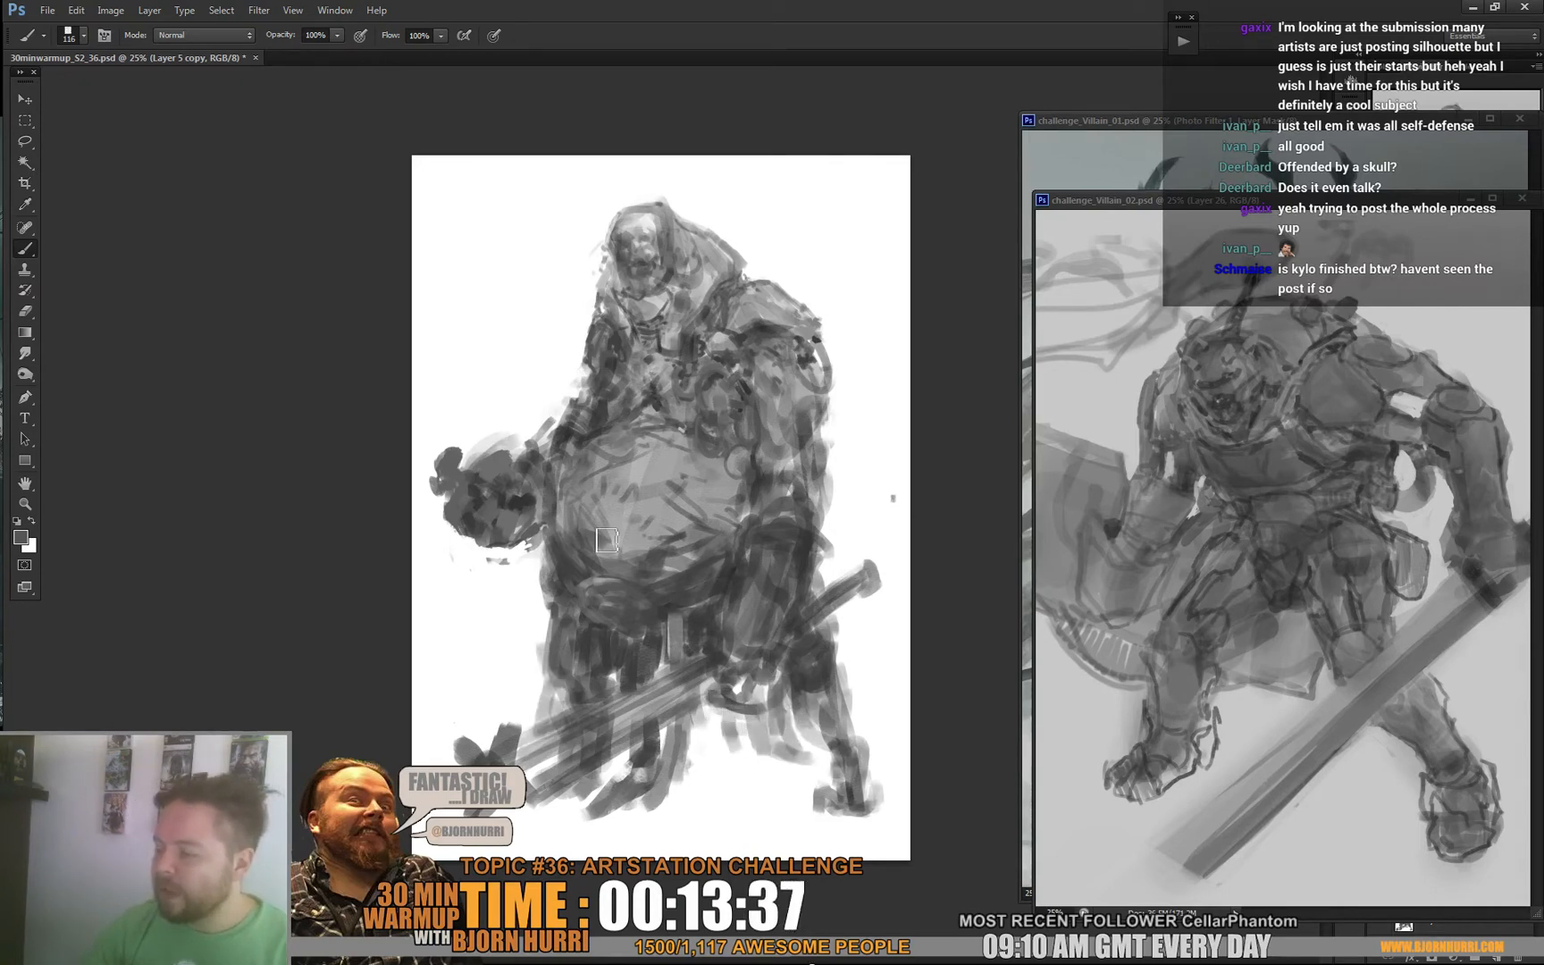
Set the brush size to 41 px and refine the outer edge of the leg and hip below the outstretched arm with sampled tones.
{"action": "left_click", "coordinate": [512, 694], "text": "alt"}
{"action": "right_click", "coordinate": [583, 670]}
{"action": "key", "text": "Return"}
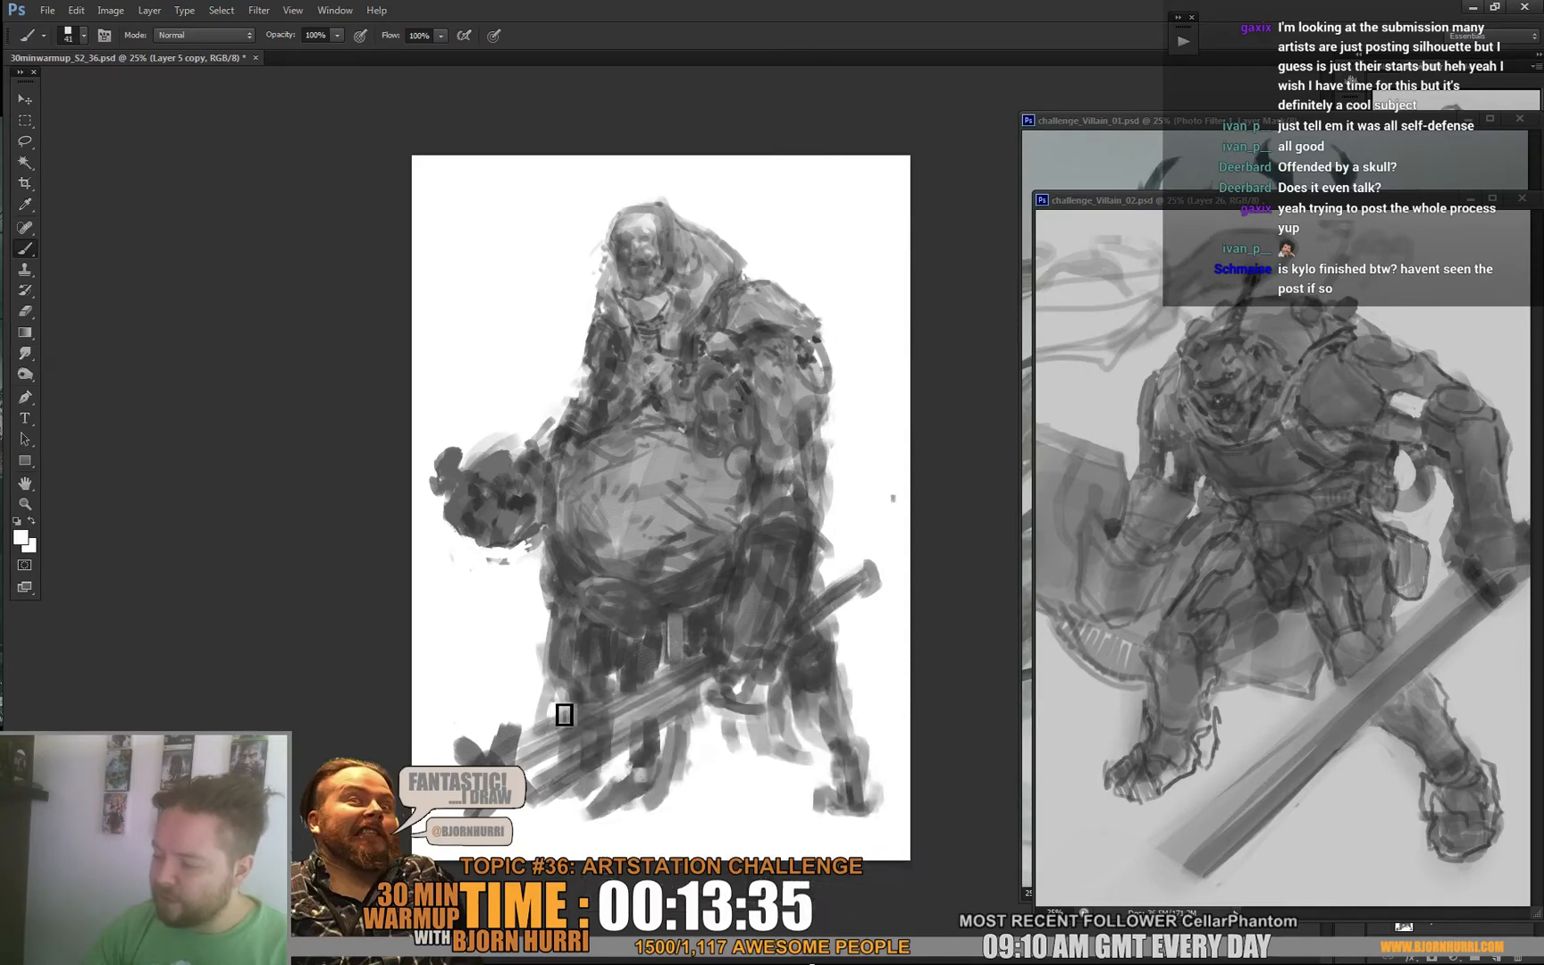
{"action": "left_click", "coordinate": [559, 630], "text": "alt"}
{"action": "left_click", "coordinate": [560, 569], "text": "alt"}
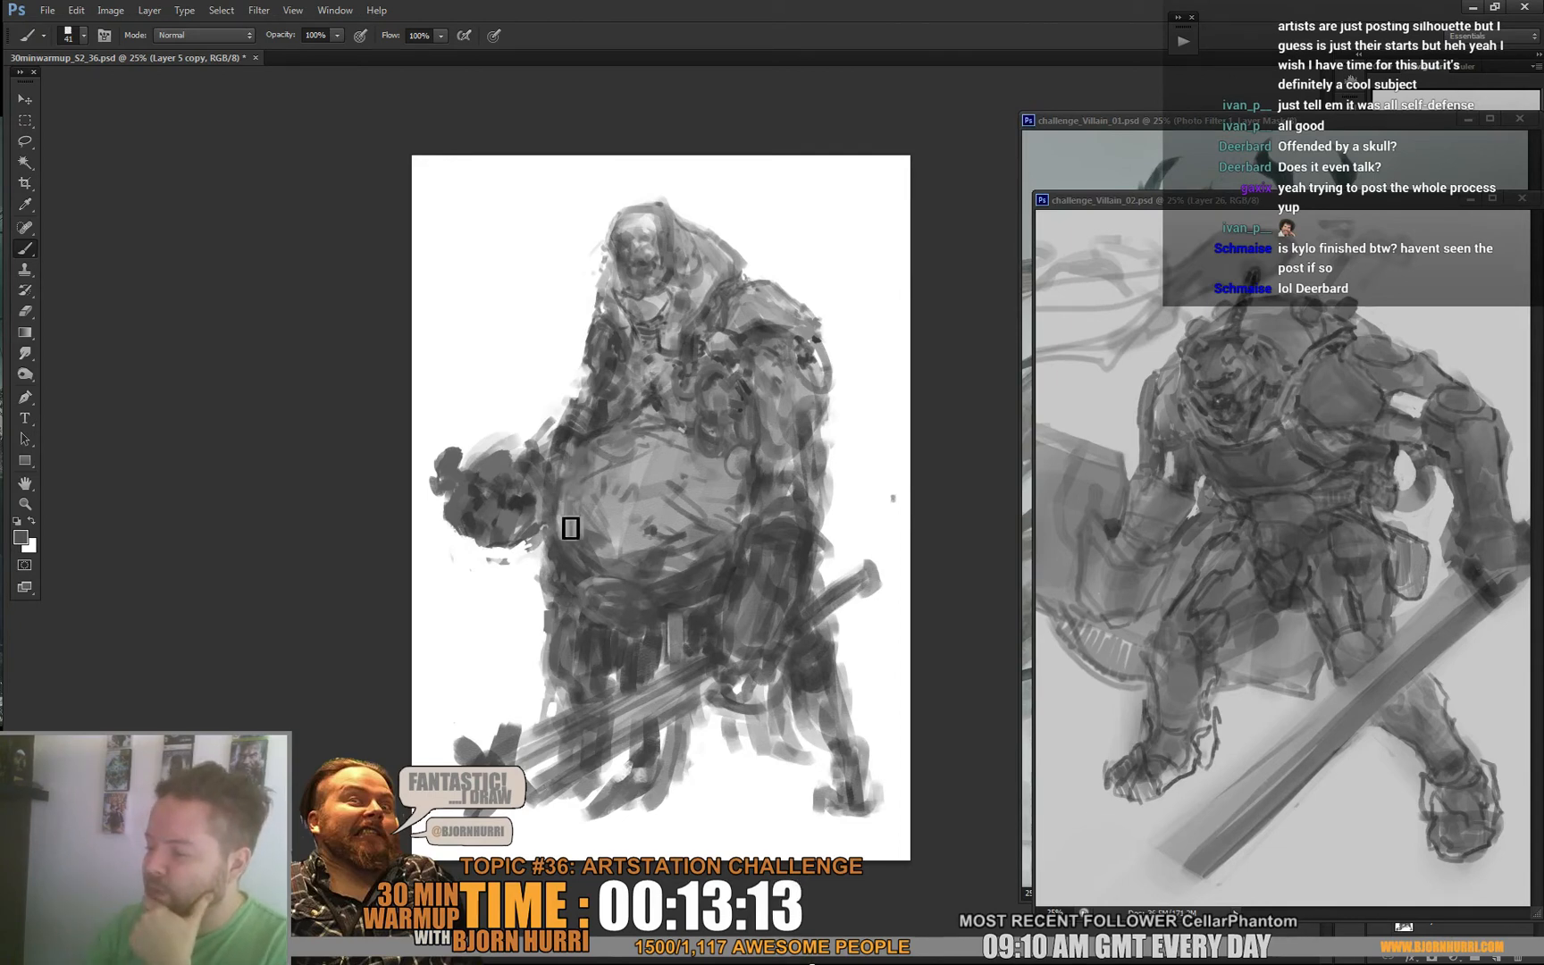
Sample tones up the figure's side and touch up the belly edge, the outstretched arm's shoulder, and the lower hood.
{"action": "left_click", "coordinate": [557, 497], "text": "alt"}
{"action": "left_click", "coordinate": [563, 435], "text": "alt"}
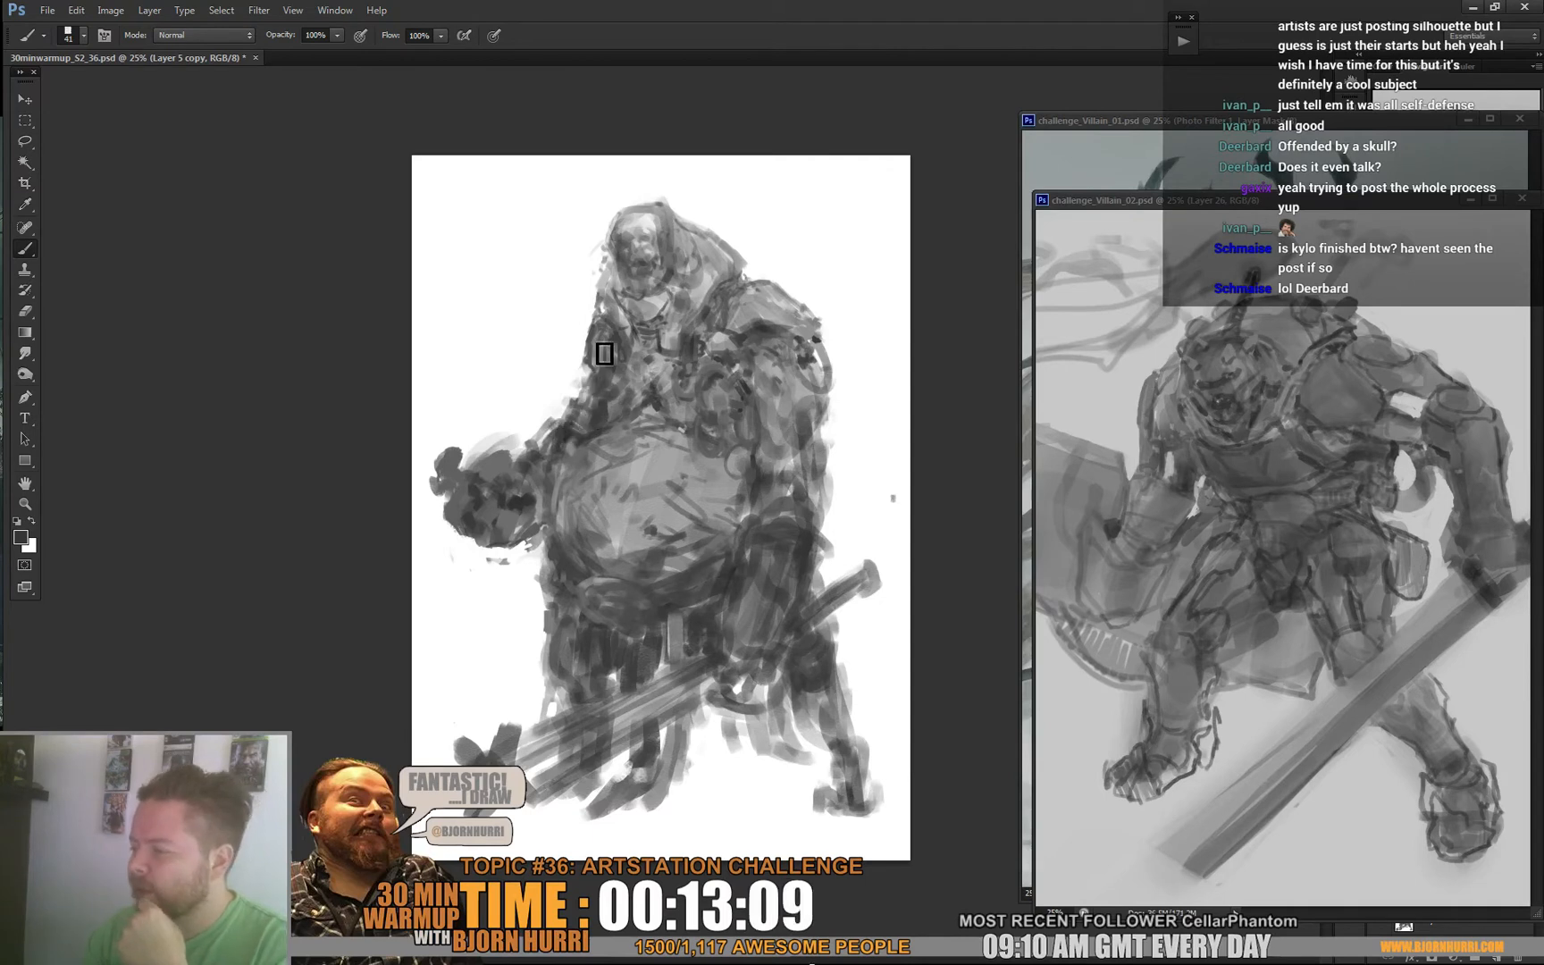
{"action": "left_click", "coordinate": [599, 296], "text": "alt"}
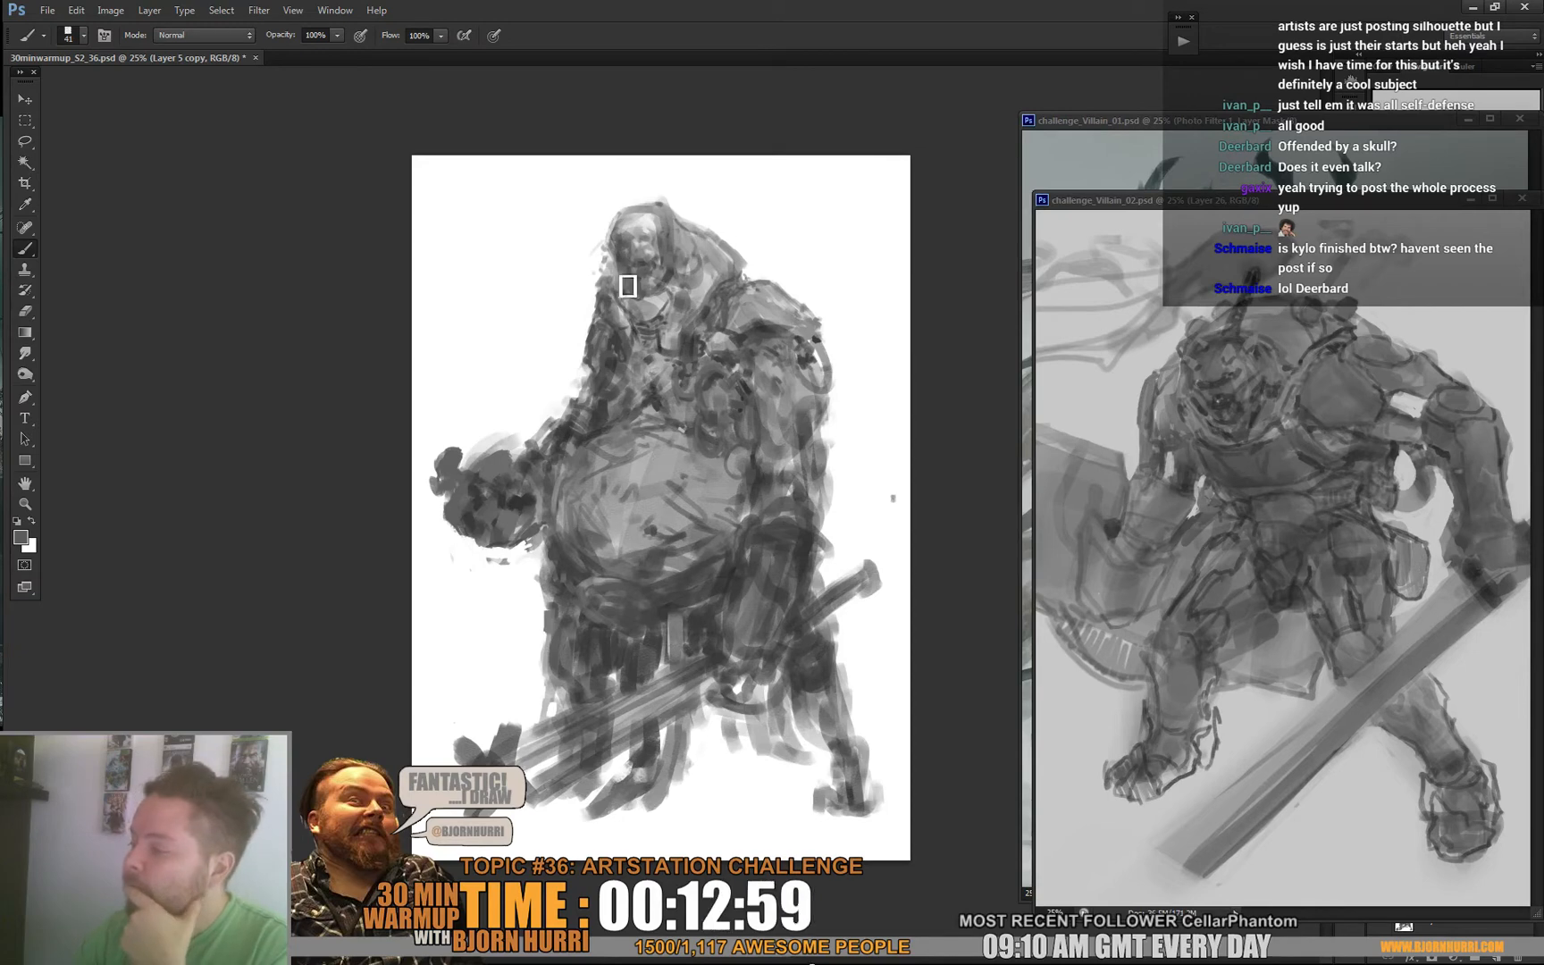
Sample tones from the figure's side and head, and touch up the hood with a 33 px brush.
{"action": "left_click", "coordinate": [583, 432], "text": "alt"}
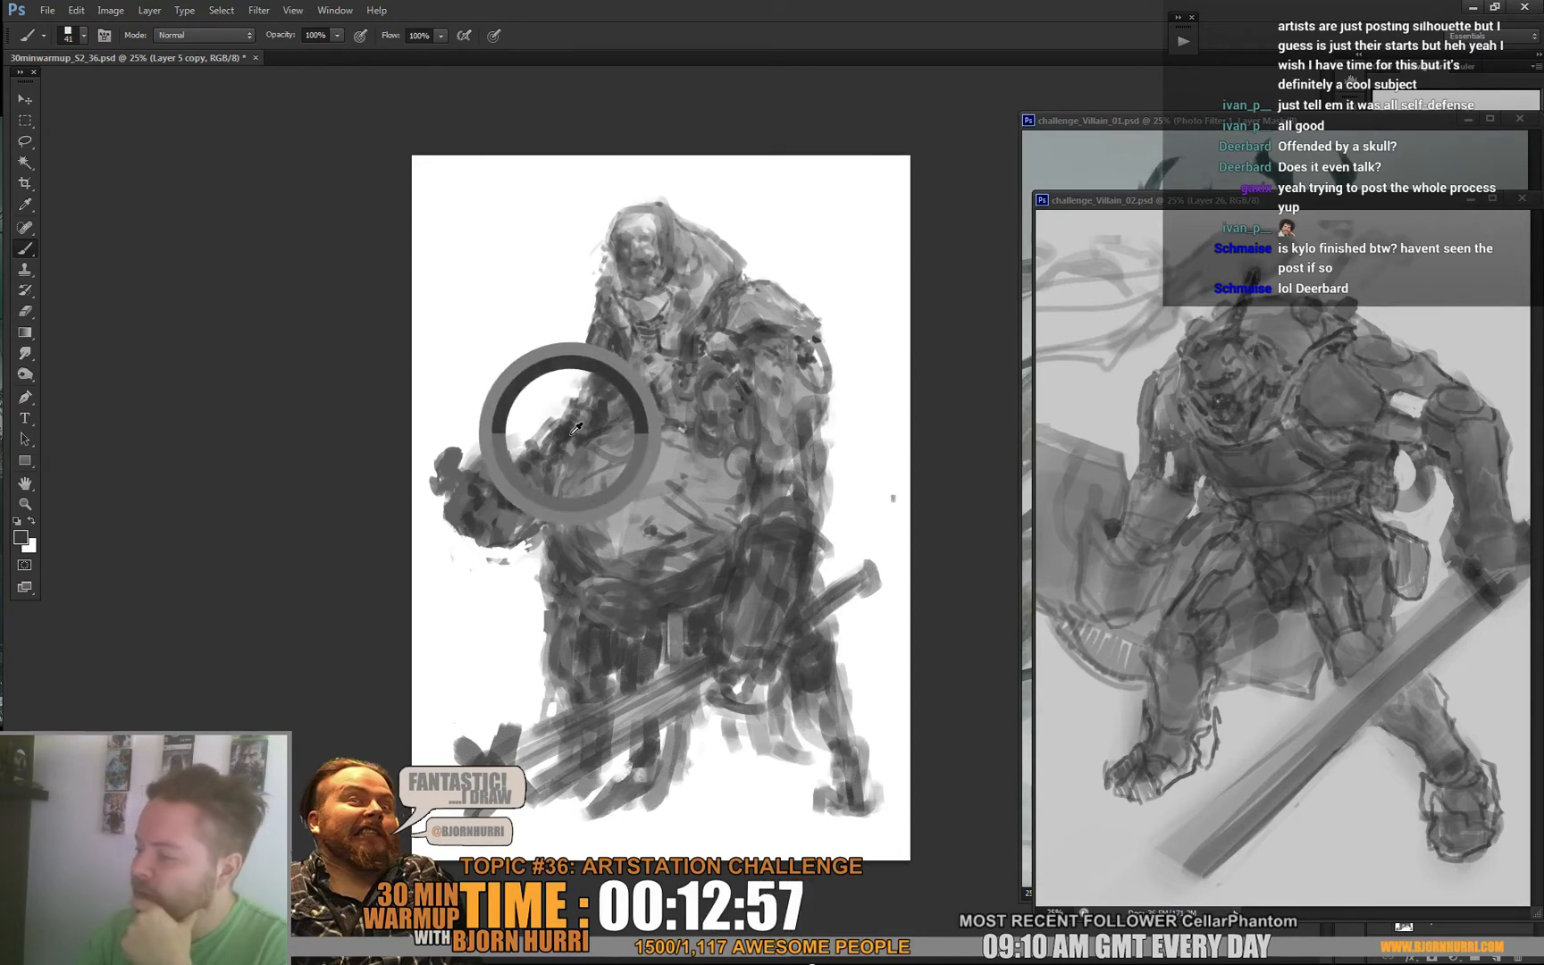
{"action": "left_click", "coordinate": [610, 234], "text": "alt"}
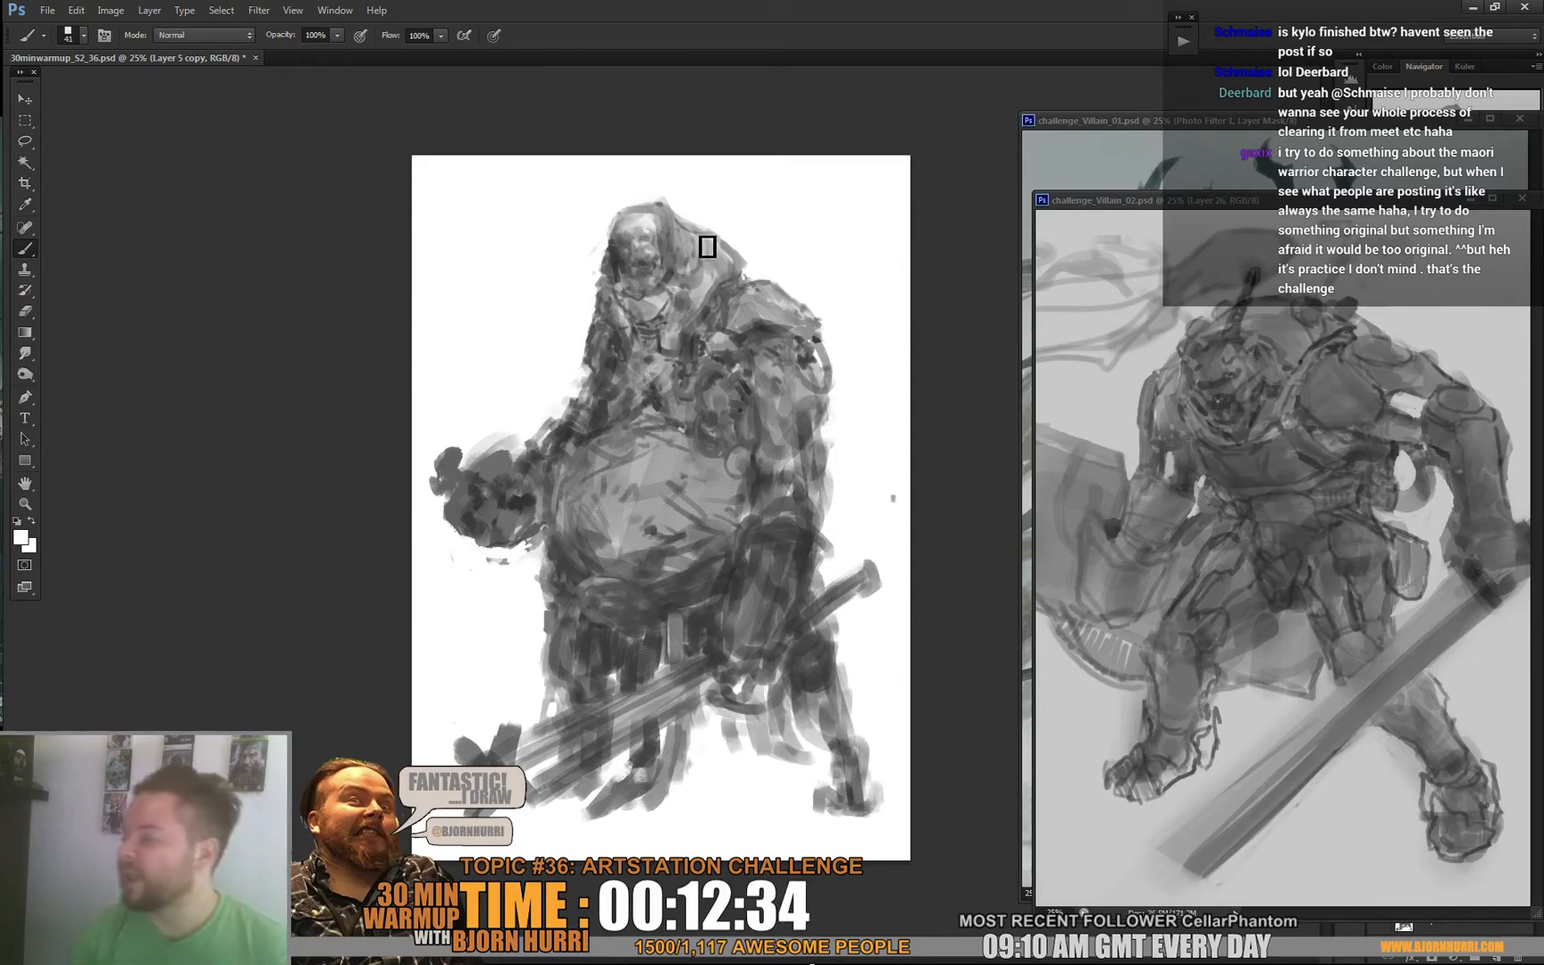
{"action": "right_click", "coordinate": [710, 252]}
{"action": "left_click", "coordinate": [615, 263], "text": "alt"}
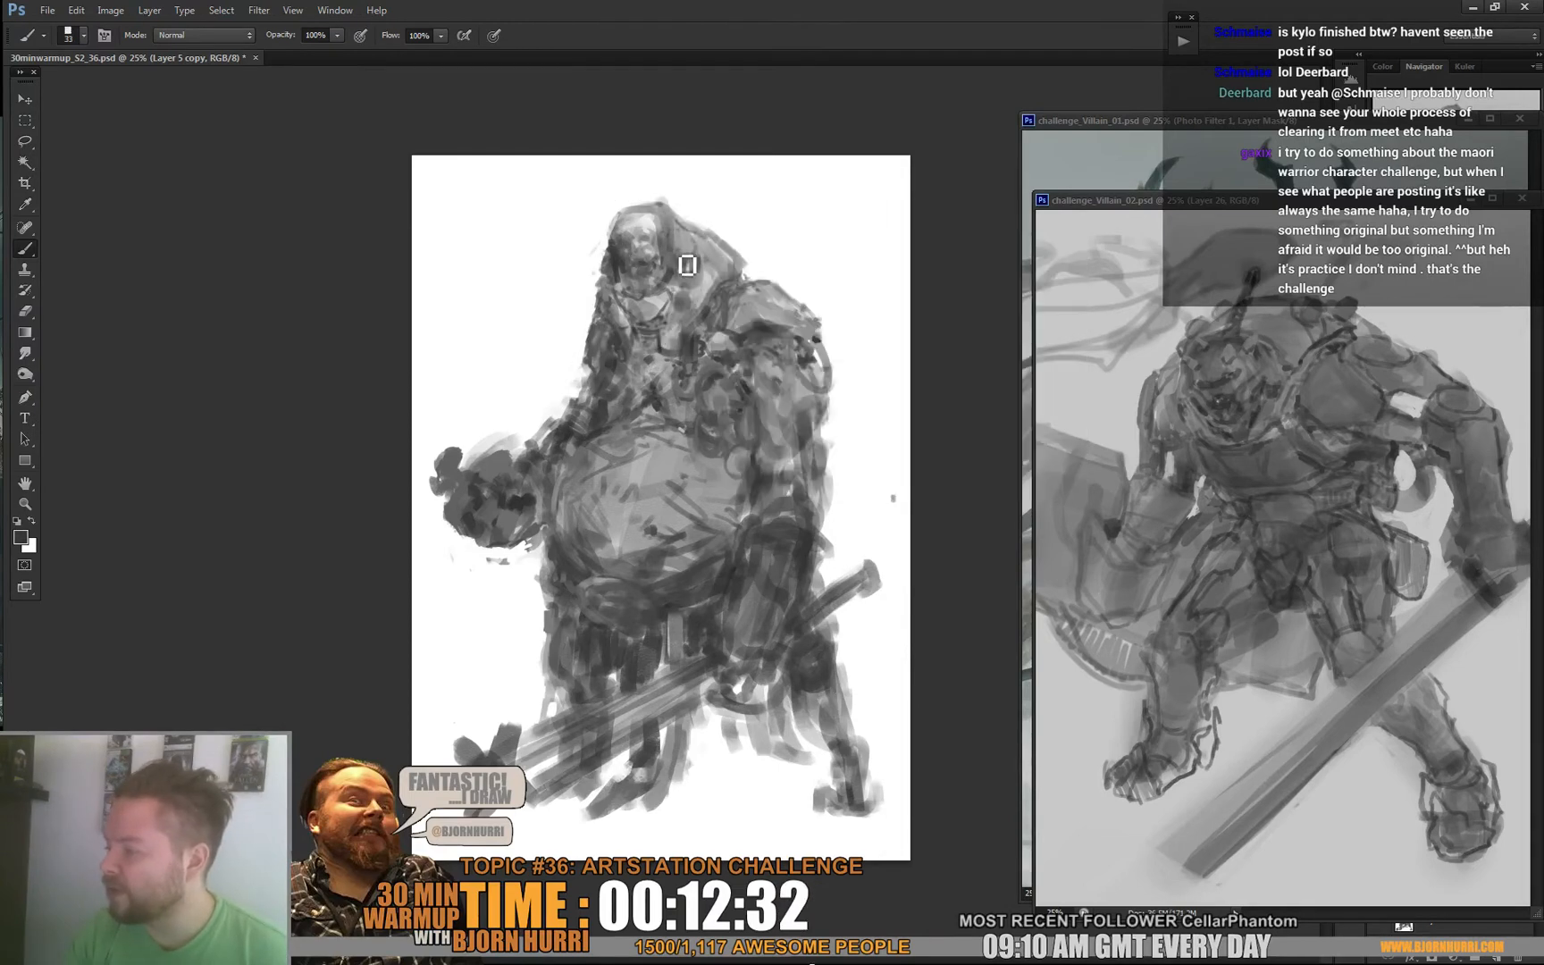
Set the brush size to 22 px and refine the hood's edge, the belly folds and the hip with sampled tones.
{"action": "right_click", "coordinate": [702, 210]}
{"action": "type", "text": "22"}
{"action": "key", "text": "Return"}
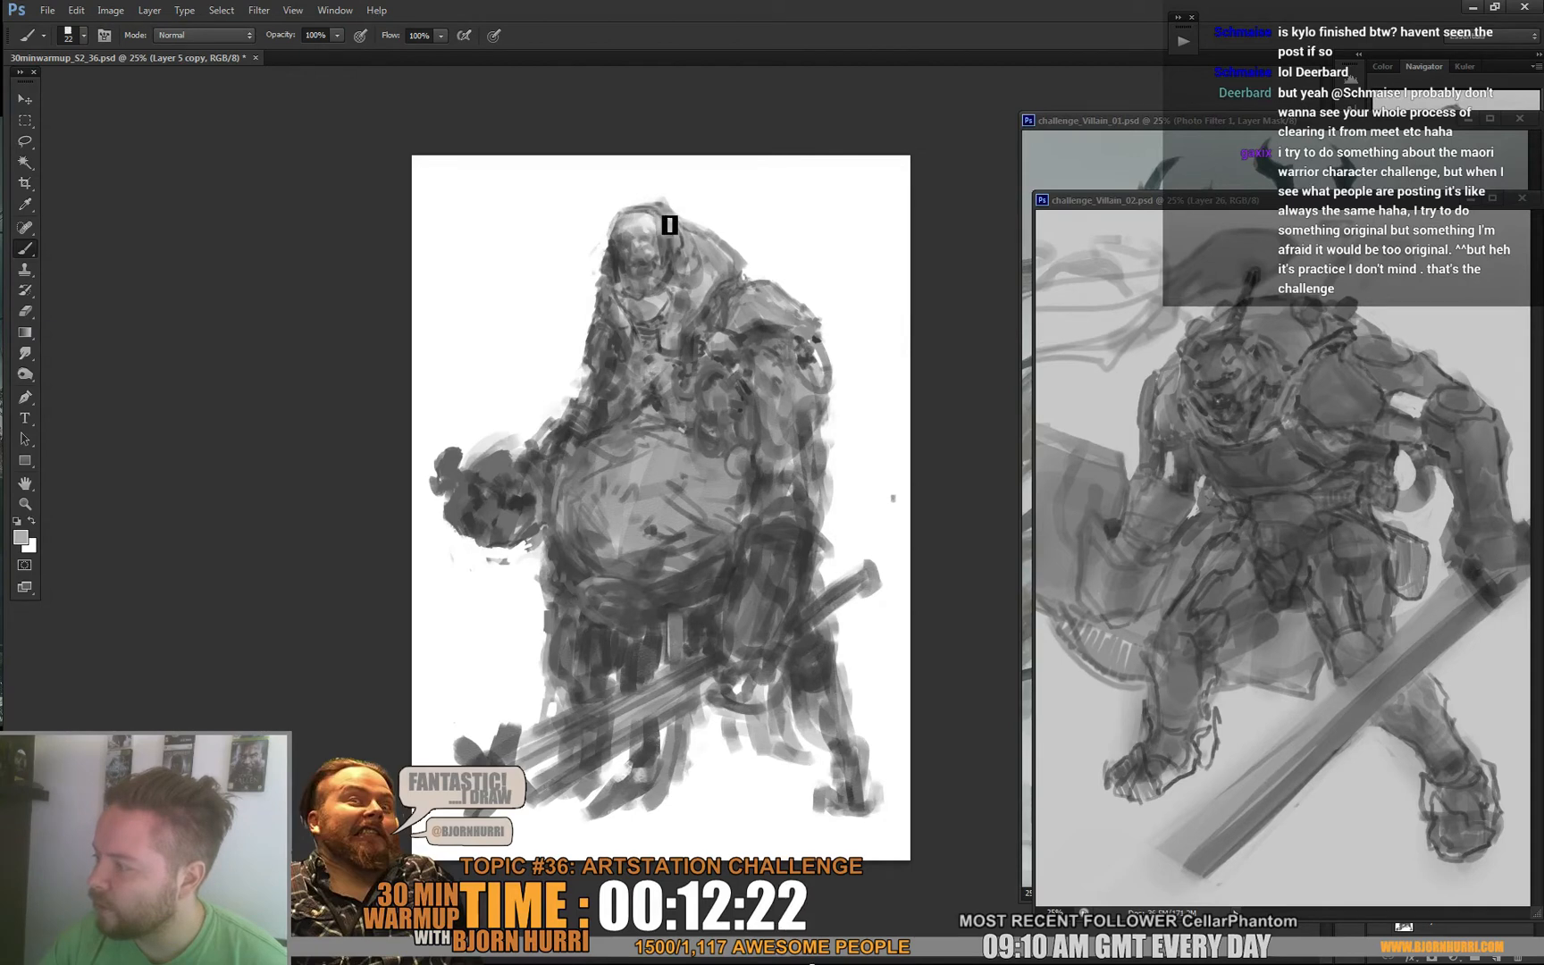
{"action": "left_click", "coordinate": [672, 229], "text": "alt"}
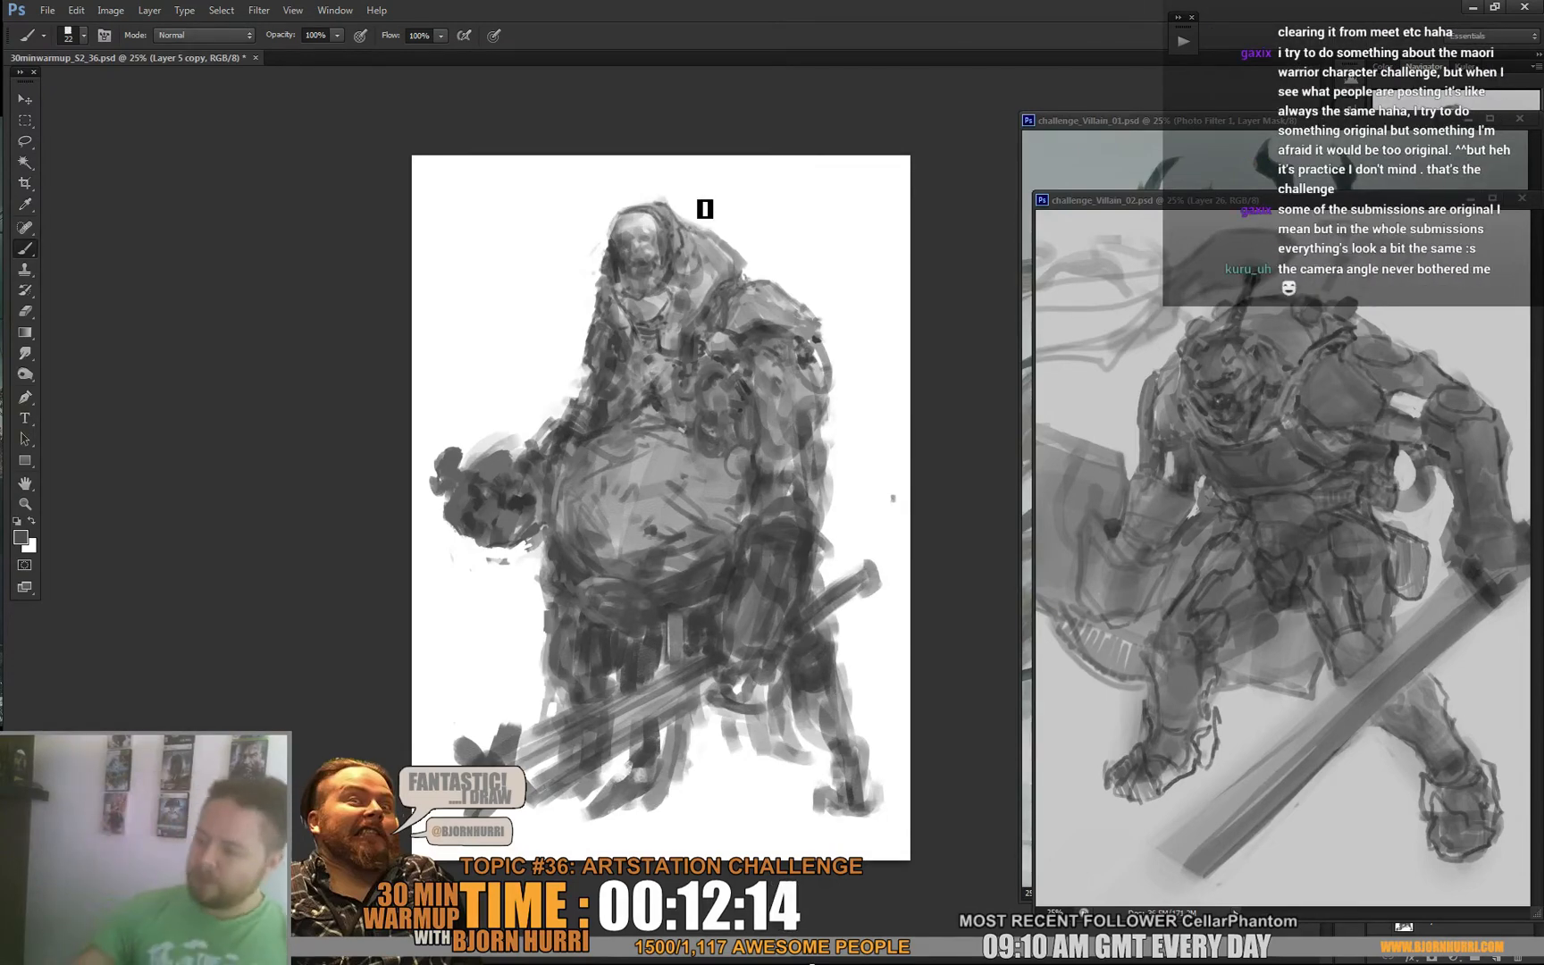
{"action": "left_click", "coordinate": [729, 454], "text": "alt"}
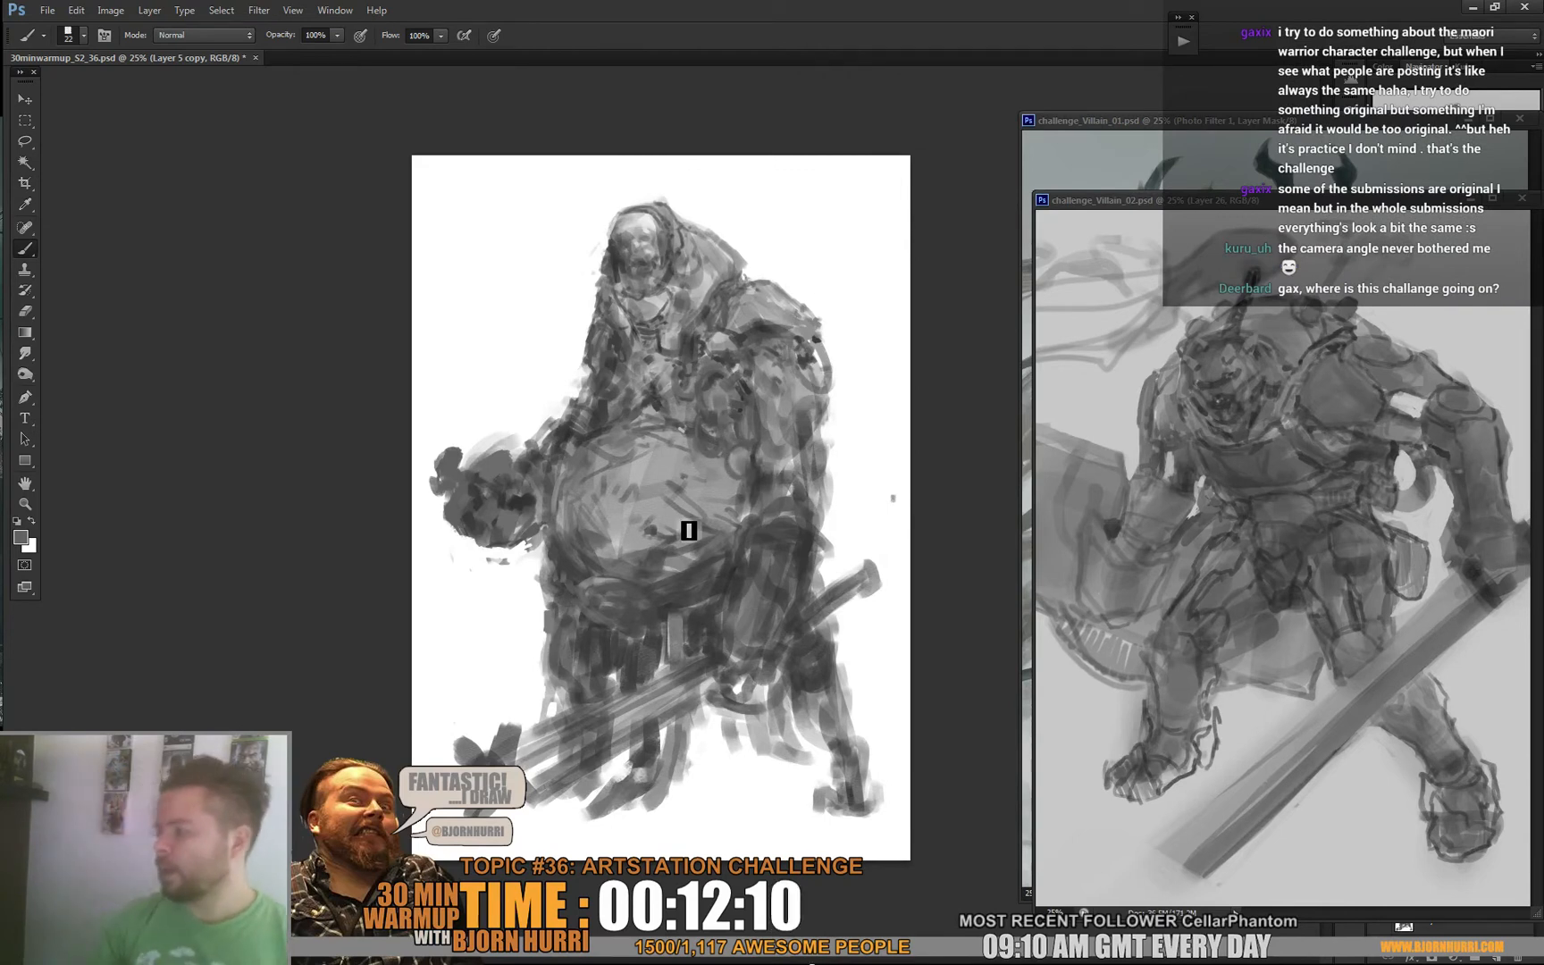
{"action": "left_click", "coordinate": [544, 614], "text": "alt"}
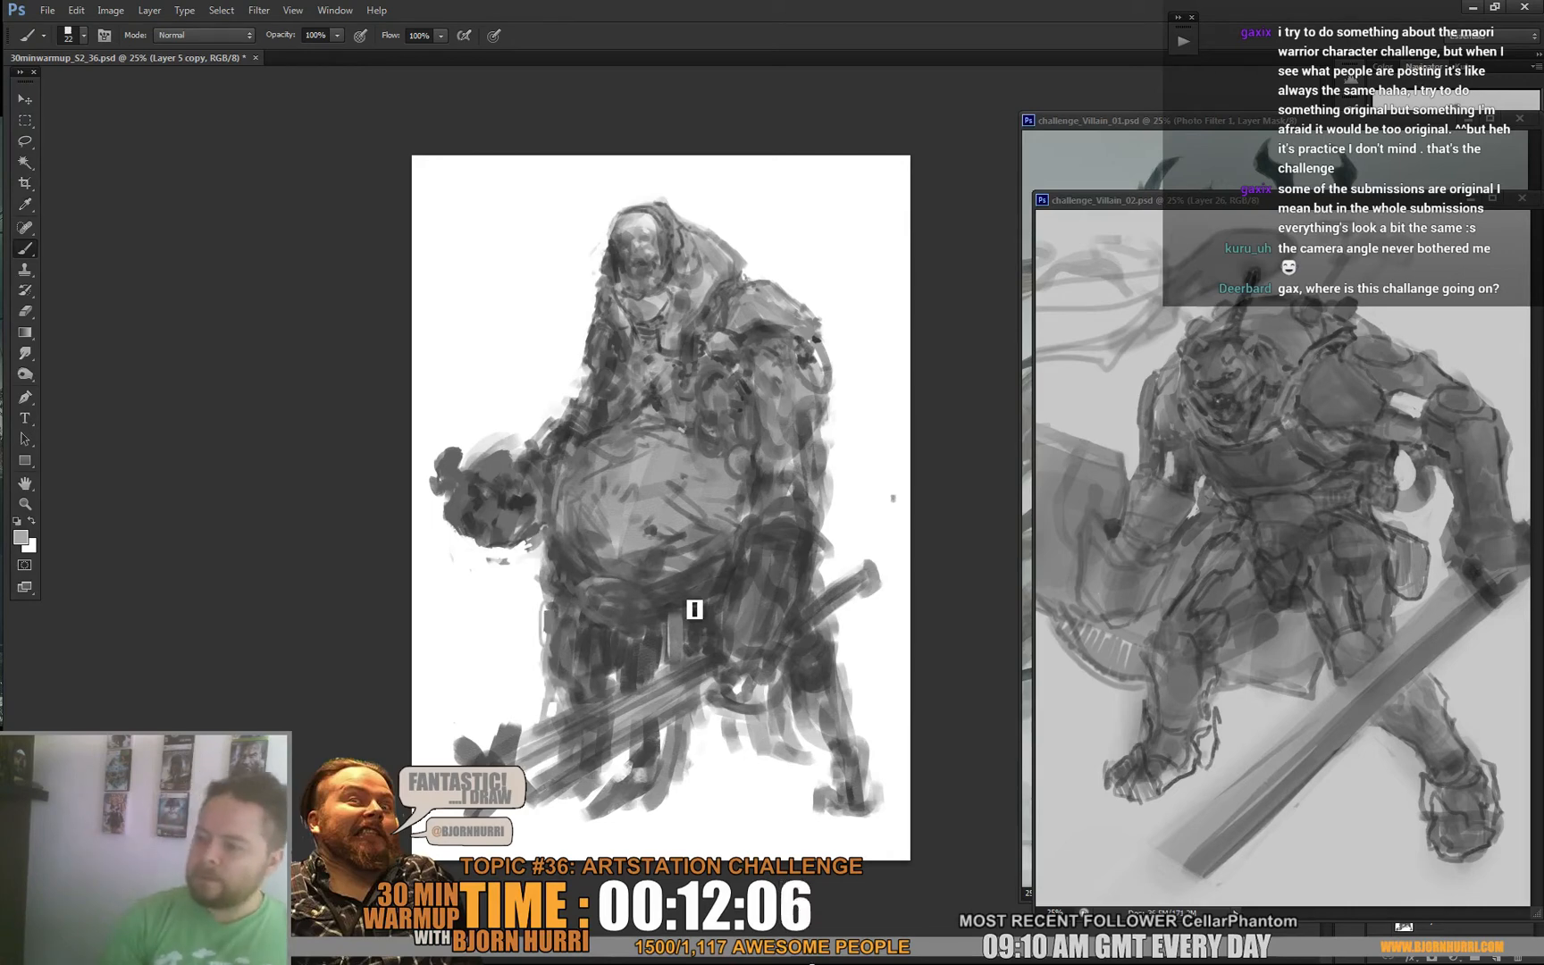
Liquify the whole canvas, pushing the hip cloth outward and reshaping the outstretched hand, the shoulder and the weapon's handle.
{"action": "key", "text": "ctrl+a"}
{"action": "left_click", "coordinate": [258, 10]}
{"action": "left_click", "coordinate": [277, 118]}
{"action": "mouse_move", "coordinate": [481, 610]}
{"action": "left_mouse_down"}
{"action": "mouse_move", "coordinate": [516, 642]}
{"action": "mouse_move", "coordinate": [455, 659]}
{"action": "left_mouse_up"}
{"action": "mouse_move", "coordinate": [338, 447]}
{"action": "left_mouse_down"}
{"action": "mouse_move", "coordinate": [361, 479]}
{"action": "mouse_move", "coordinate": [358, 427]}
{"action": "mouse_move", "coordinate": [385, 460]}
{"action": "mouse_move", "coordinate": [378, 421]}
{"action": "mouse_move", "coordinate": [392, 450]}
{"action": "mouse_move", "coordinate": [451, 425]}
{"action": "left_mouse_up"}
{"action": "left_click_drag", "start_coordinate": [846, 317], "coordinate": [829, 318]}
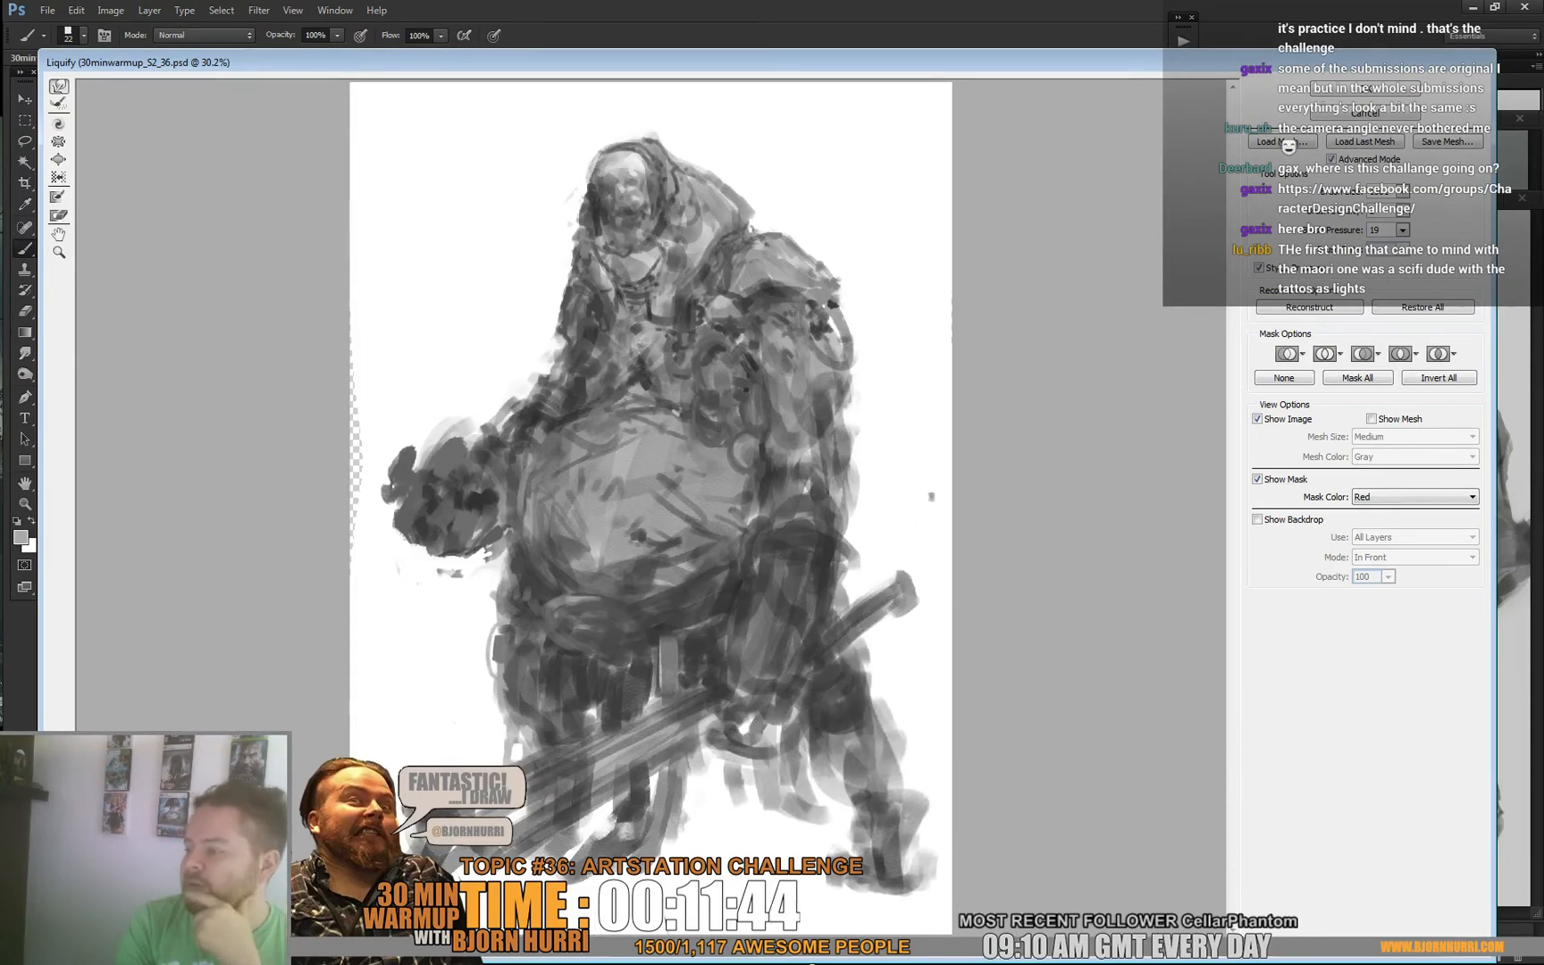
{"action": "mouse_move", "coordinate": [917, 579]}
{"action": "left_mouse_down"}
{"action": "mouse_move", "coordinate": [945, 624]}
{"action": "mouse_move", "coordinate": [935, 587]}
{"action": "mouse_move", "coordinate": [887, 593]}
{"action": "mouse_move", "coordinate": [870, 630]}
{"action": "left_mouse_up"}
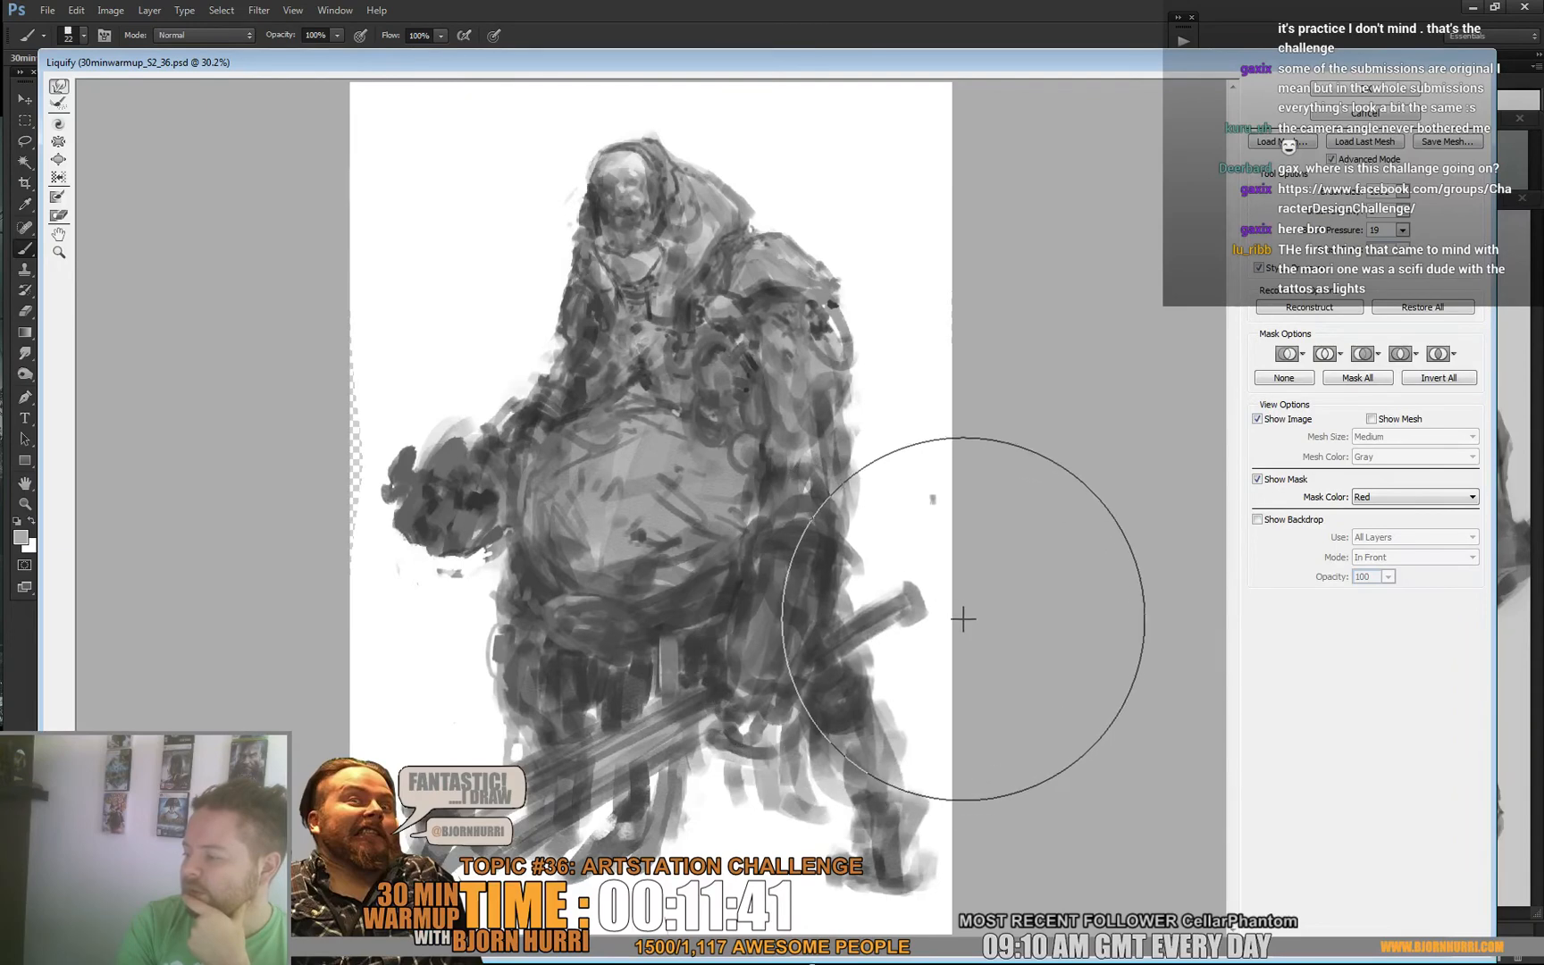
{"action": "left_click", "coordinate": [1364, 88]}
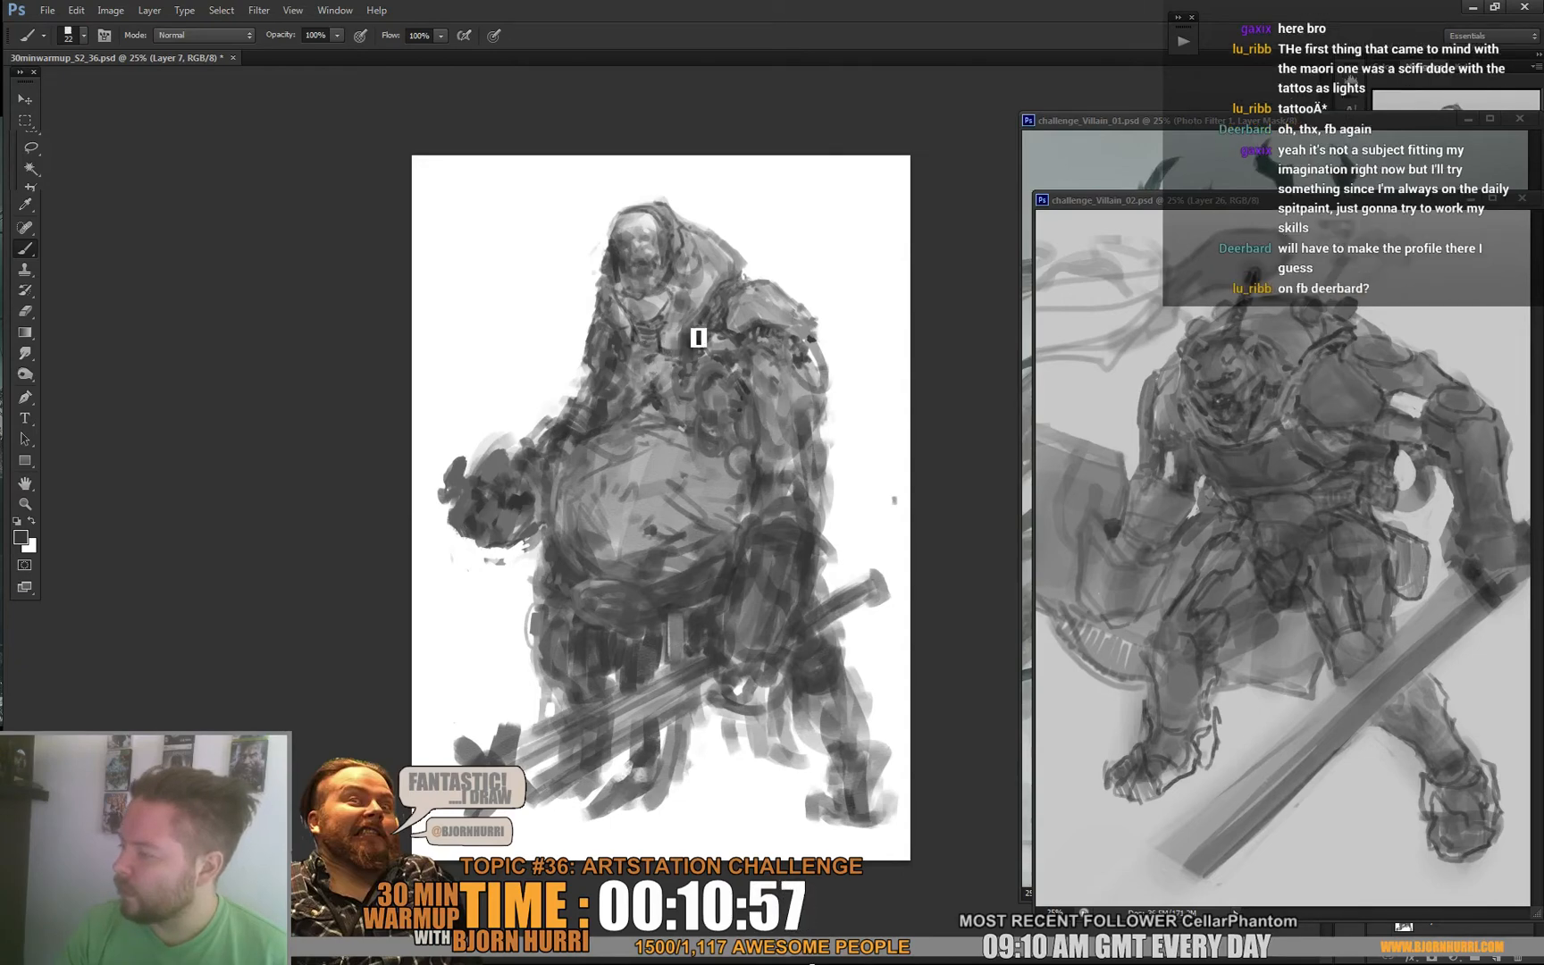
Paint the beard and upper chest above the belly with sampled greys, using brush sizes of 61 px and 33 px.
{"action": "right_click", "coordinate": [666, 293]}
{"action": "left_click", "coordinate": [724, 331]}
{"action": "key", "text": "Return"}
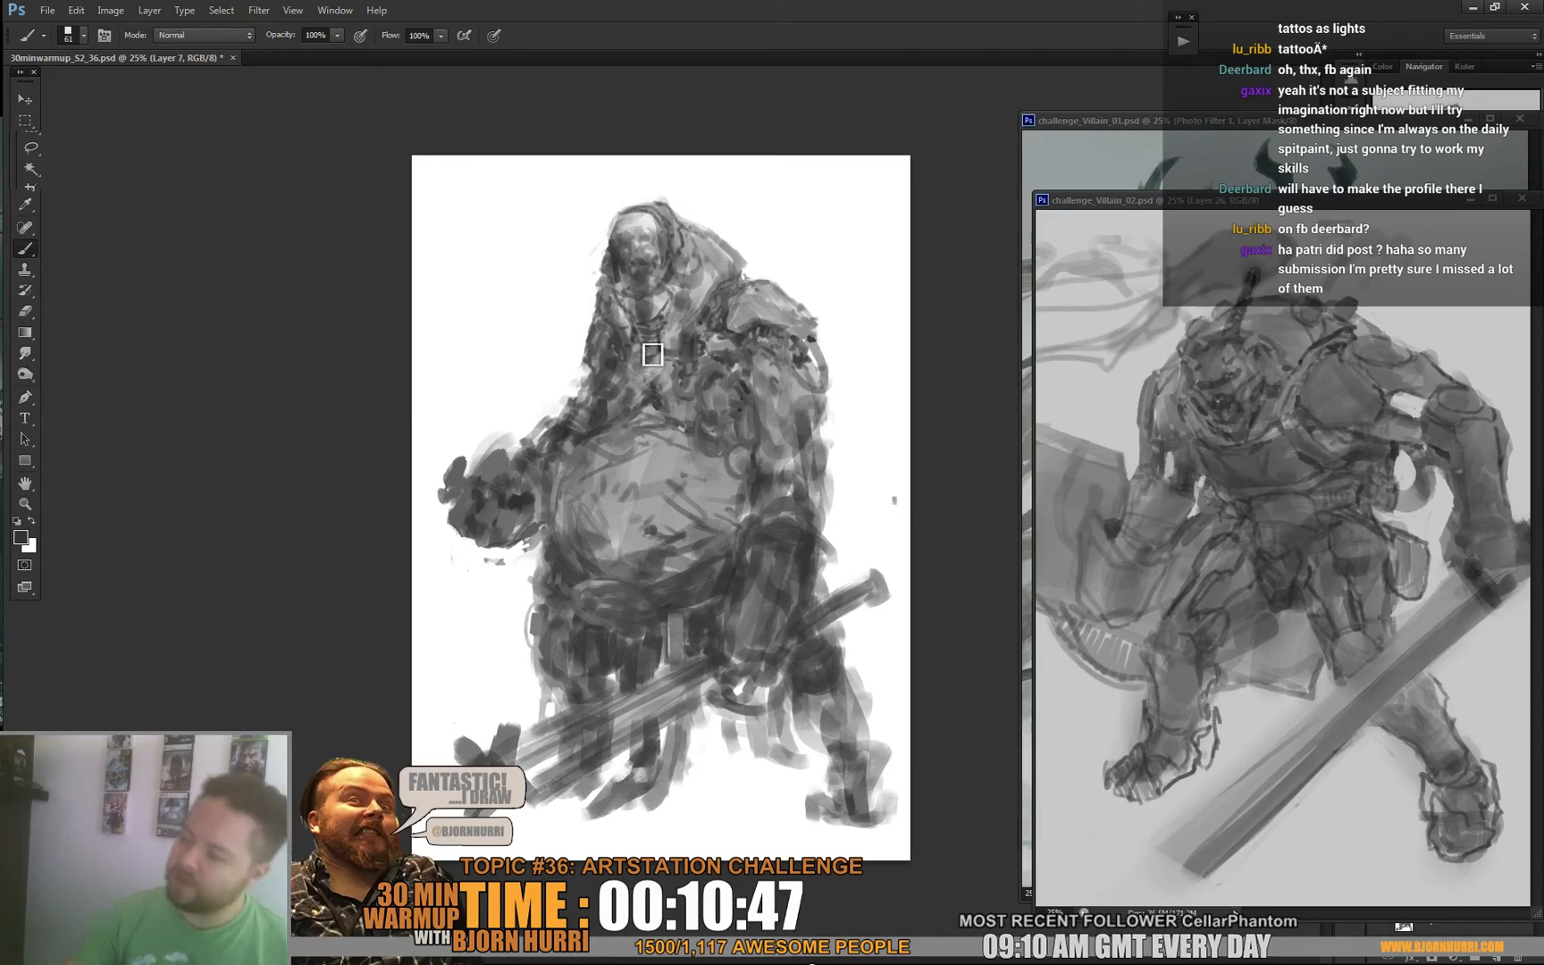
{"action": "right_click", "coordinate": [710, 375]}
{"action": "left_click", "coordinate": [731, 410]}
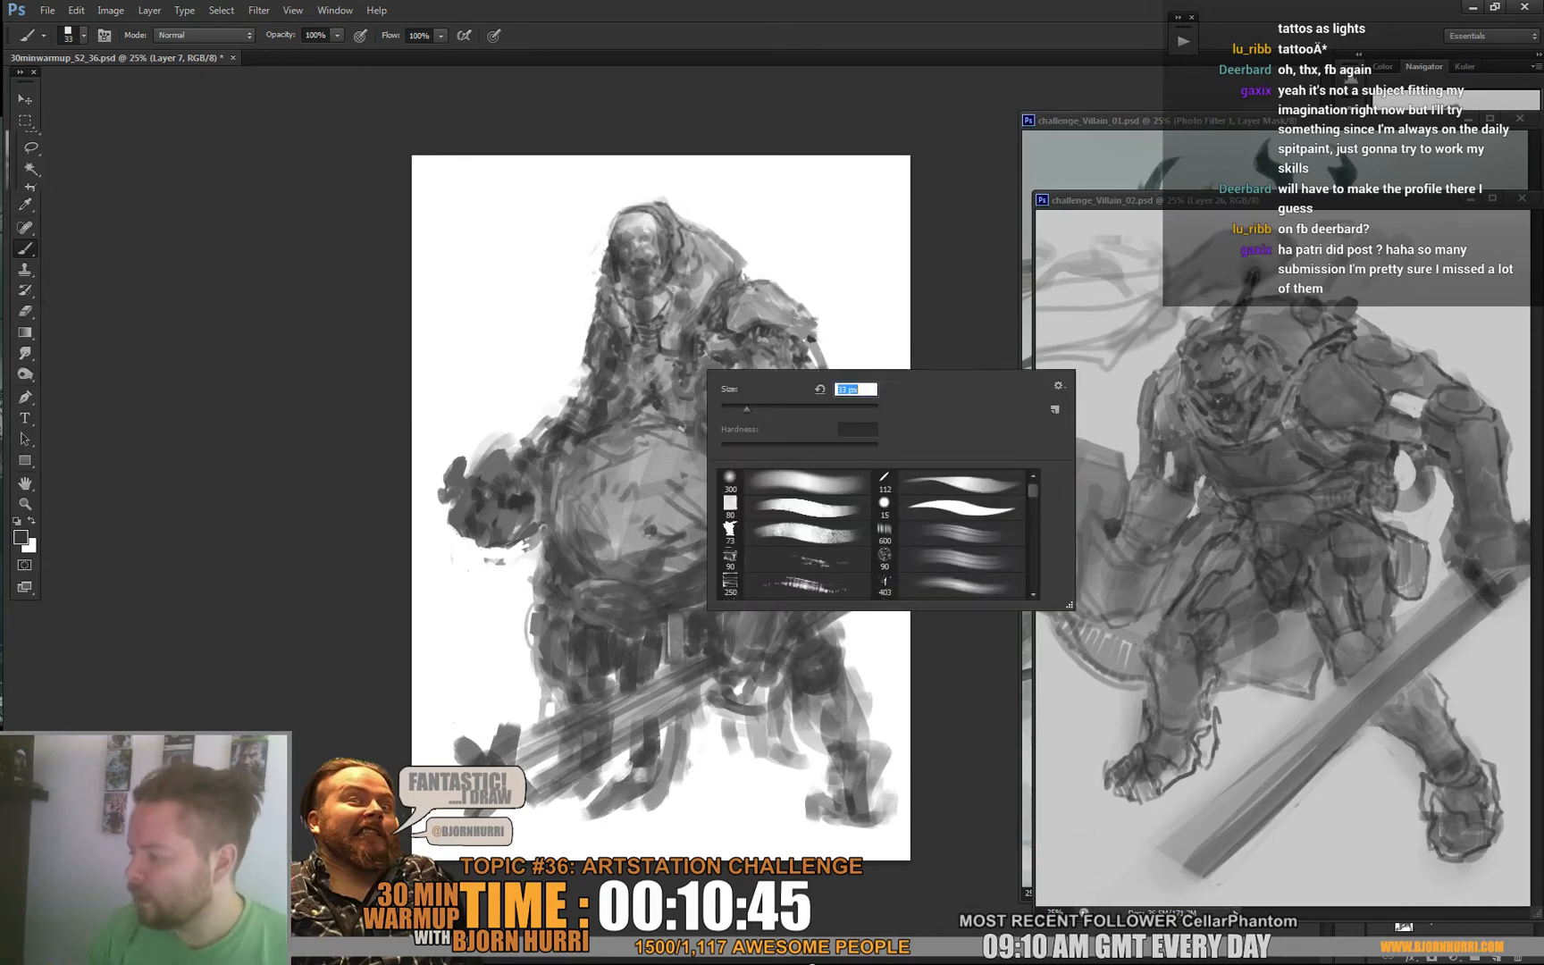
{"action": "key", "text": "Return"}
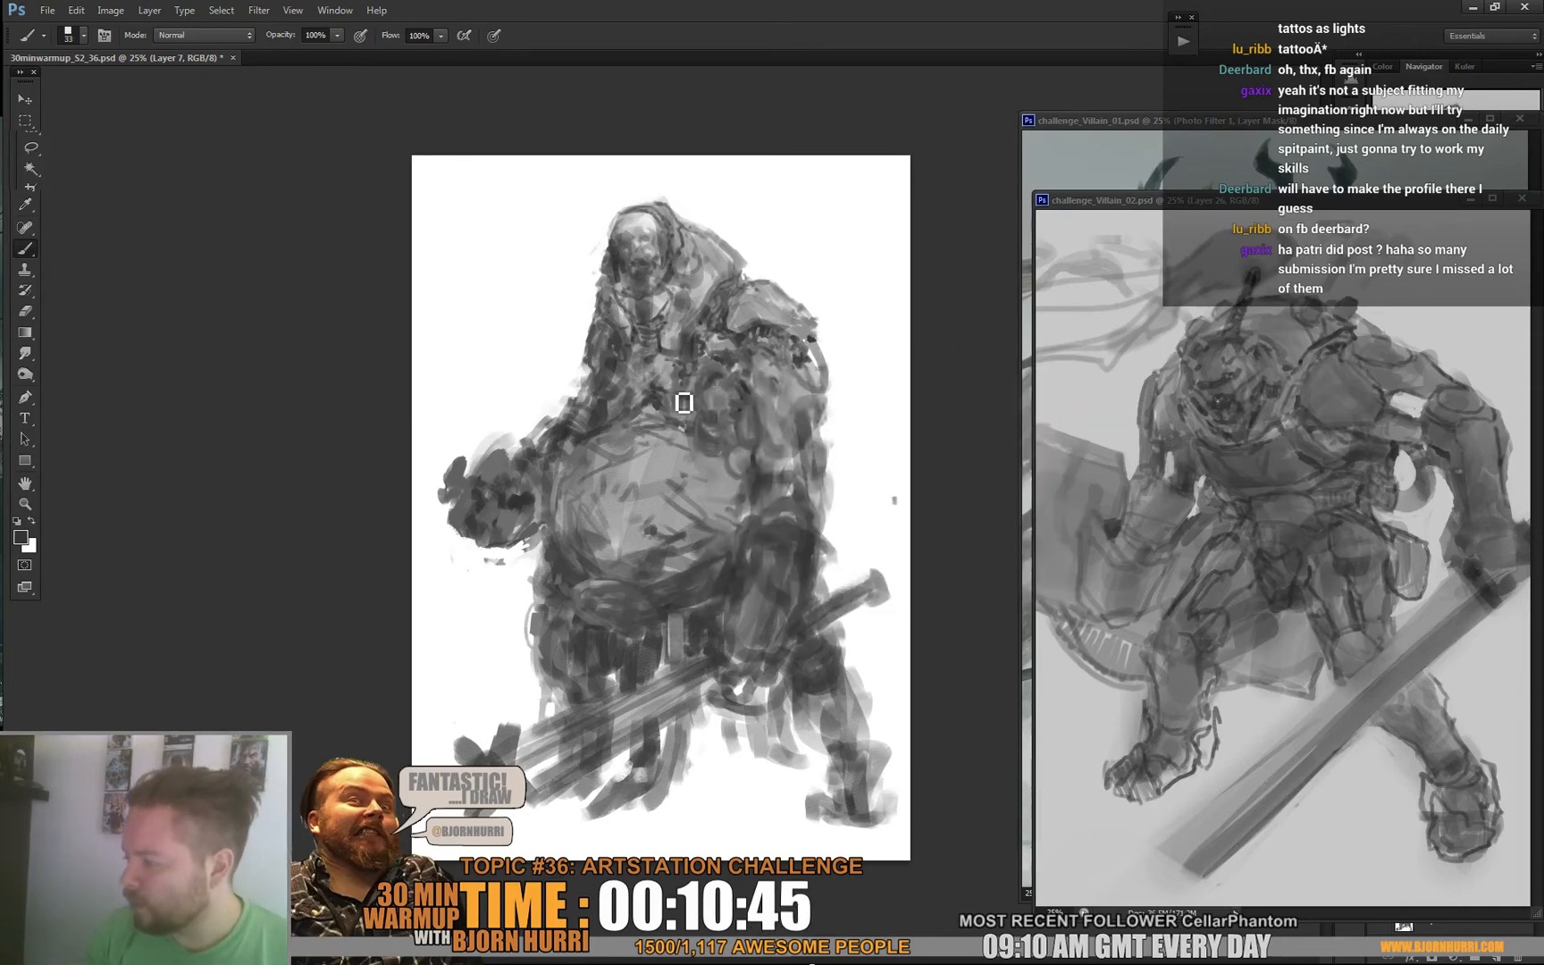
{"action": "left_click", "coordinate": [634, 386], "text": "alt"}
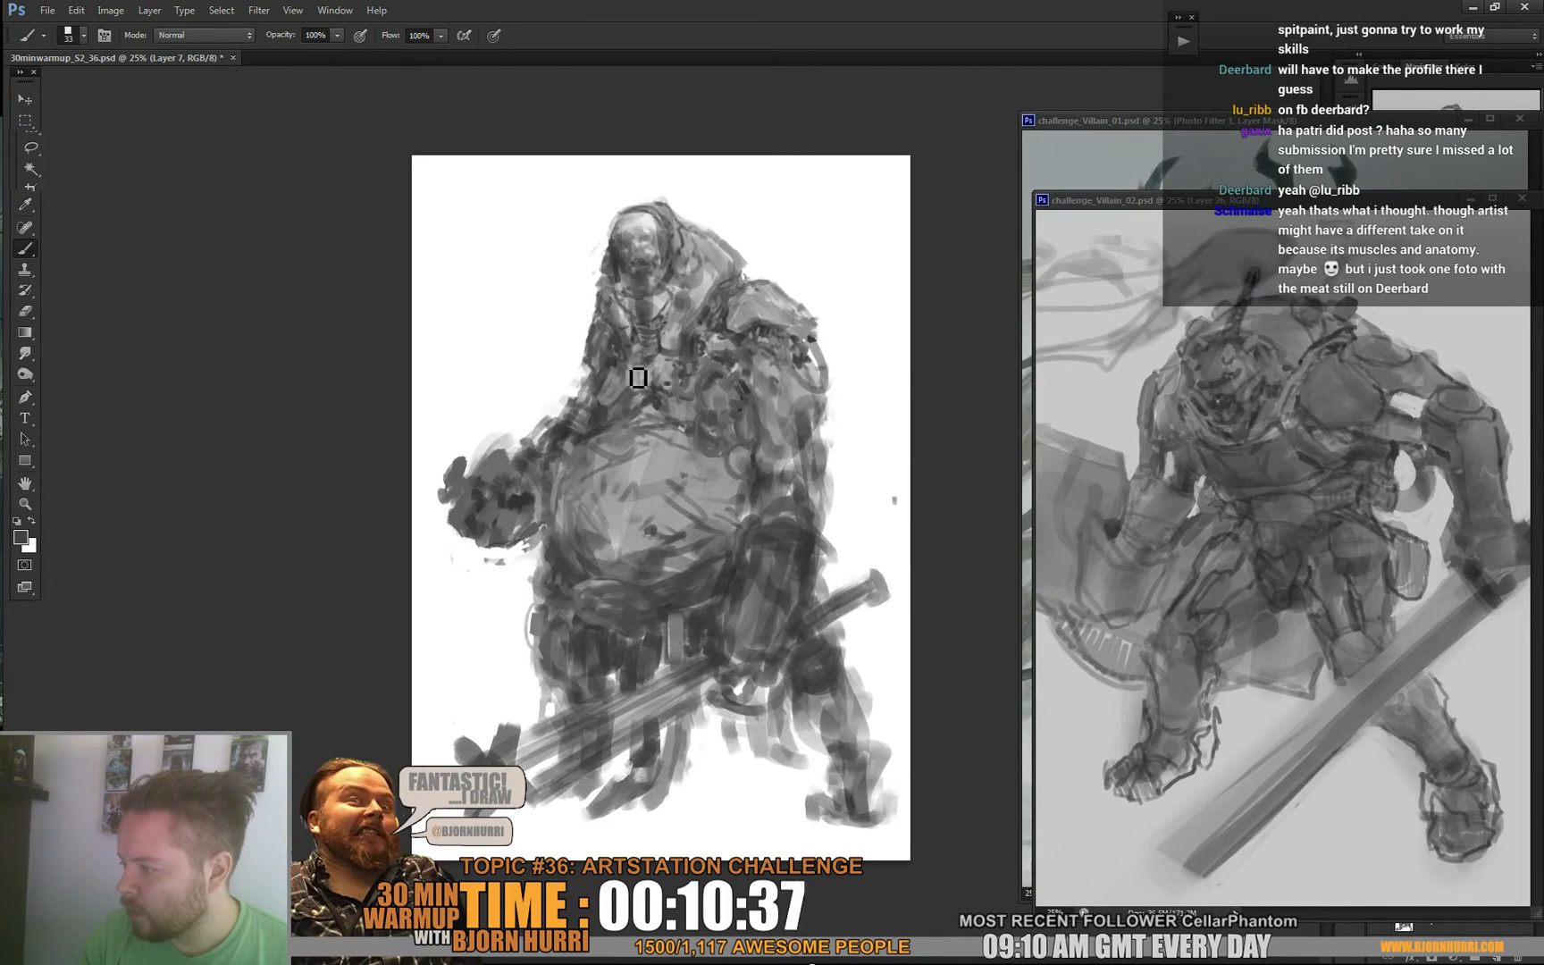
{"action": "left_click", "coordinate": [672, 383], "text": "alt"}
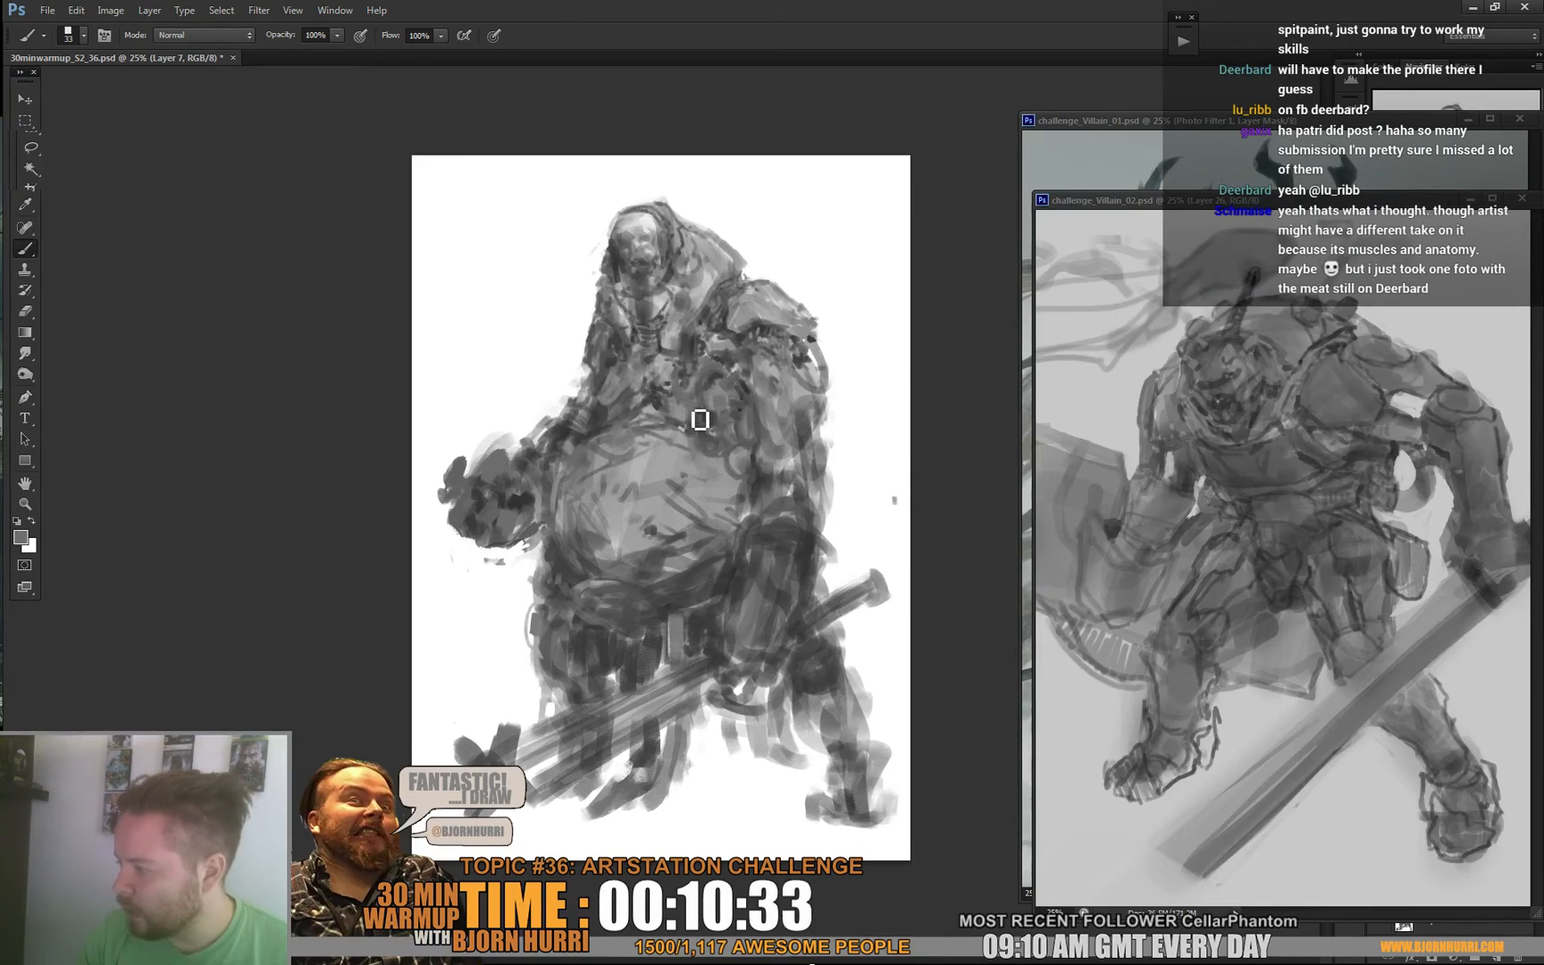
{"action": "left_click", "coordinate": [694, 375], "text": "alt"}
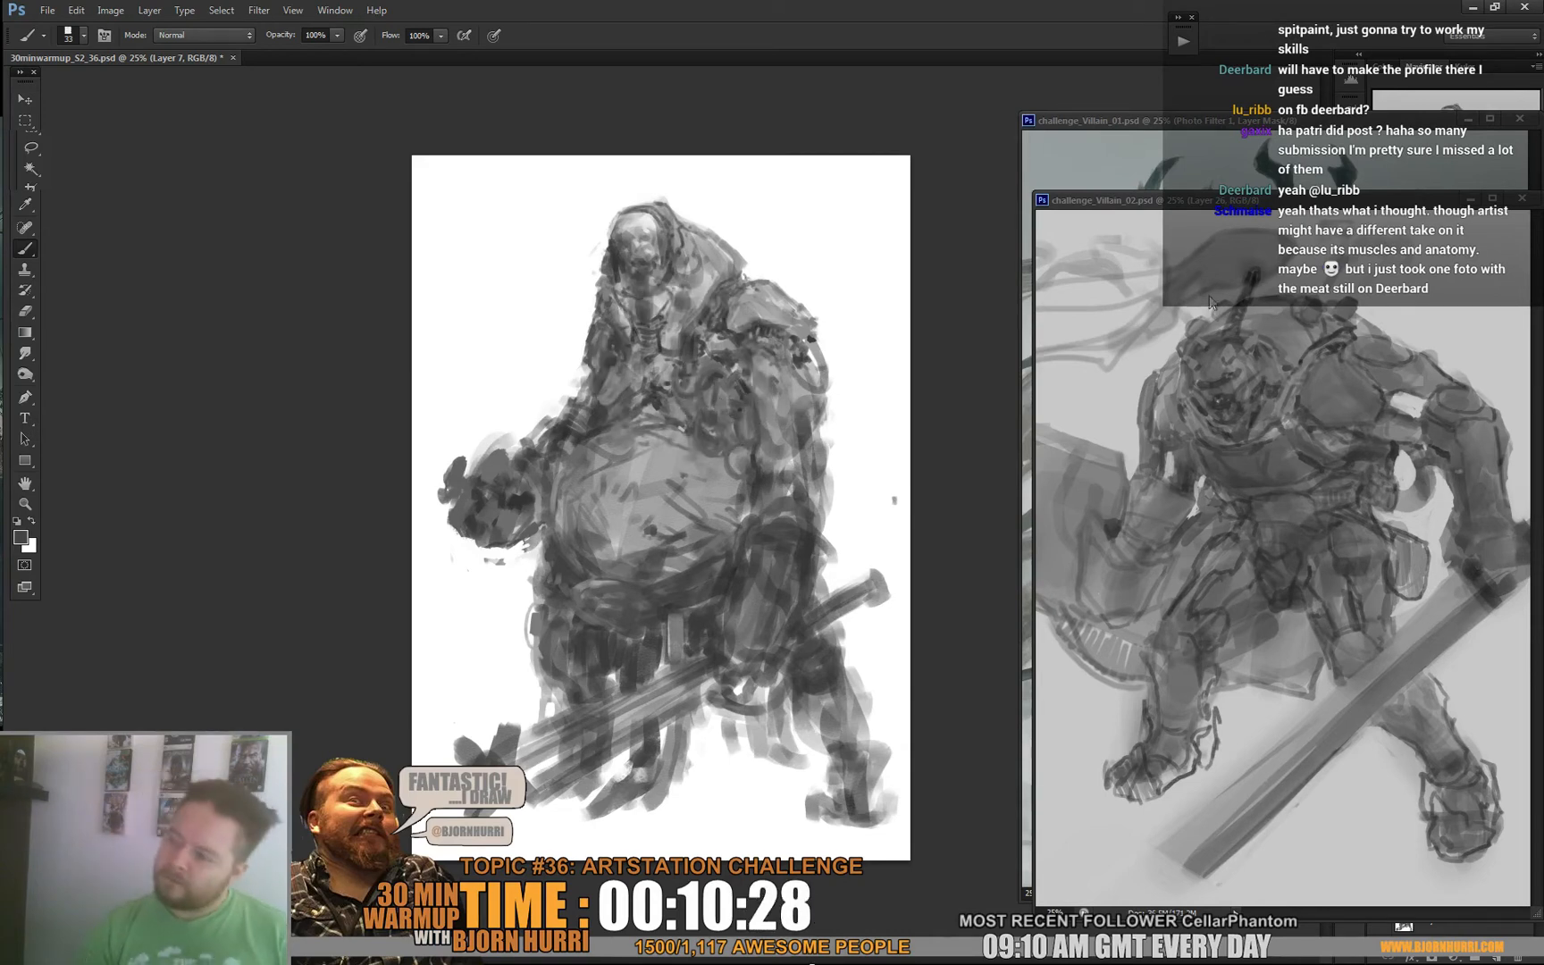
Sample tones from the face and hood, then refine the back of the hood, reducing the brush size to 23 px.
{"action": "left_click", "coordinate": [642, 242], "text": "alt"}
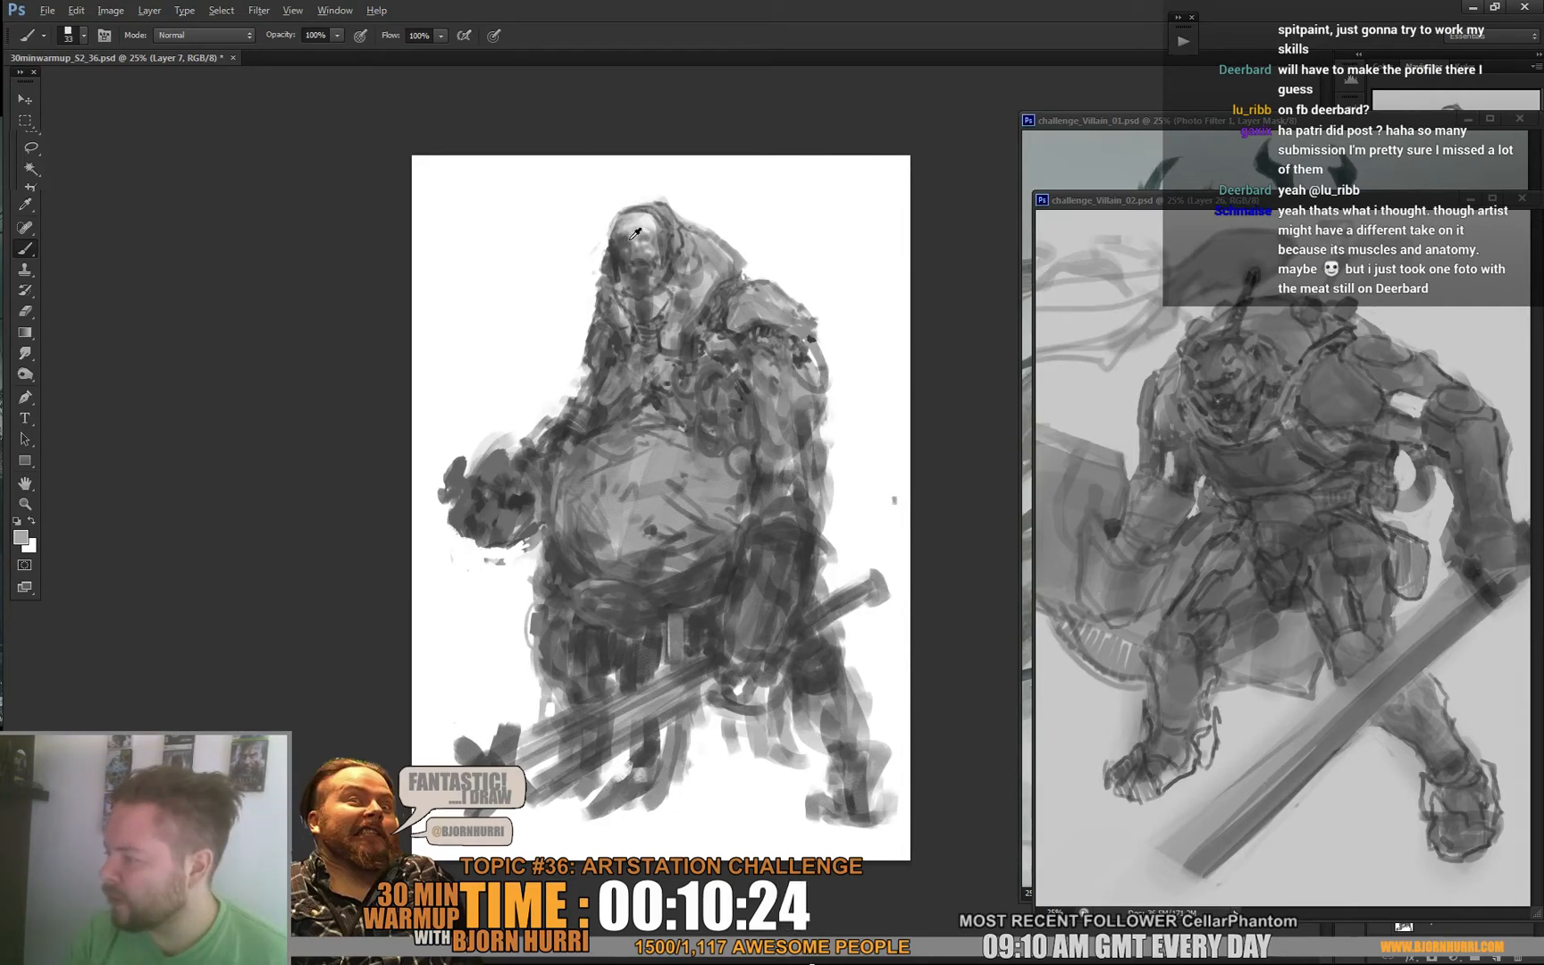
{"action": "left_click", "coordinate": [636, 234], "text": "alt"}
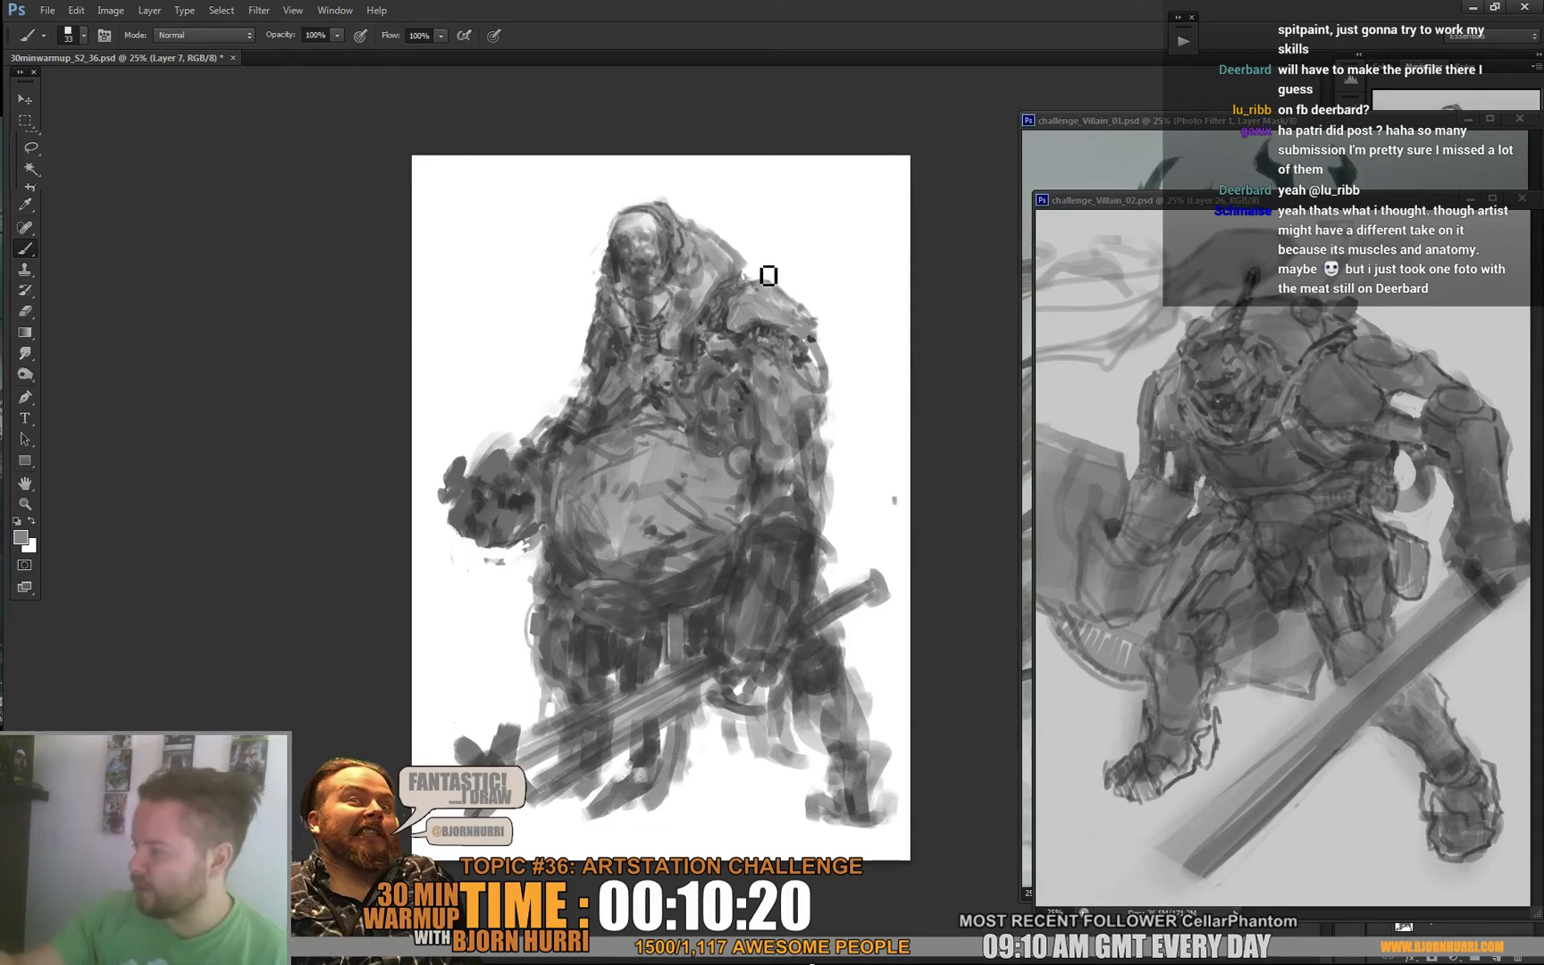
{"action": "left_click", "coordinate": [696, 255], "text": "alt"}
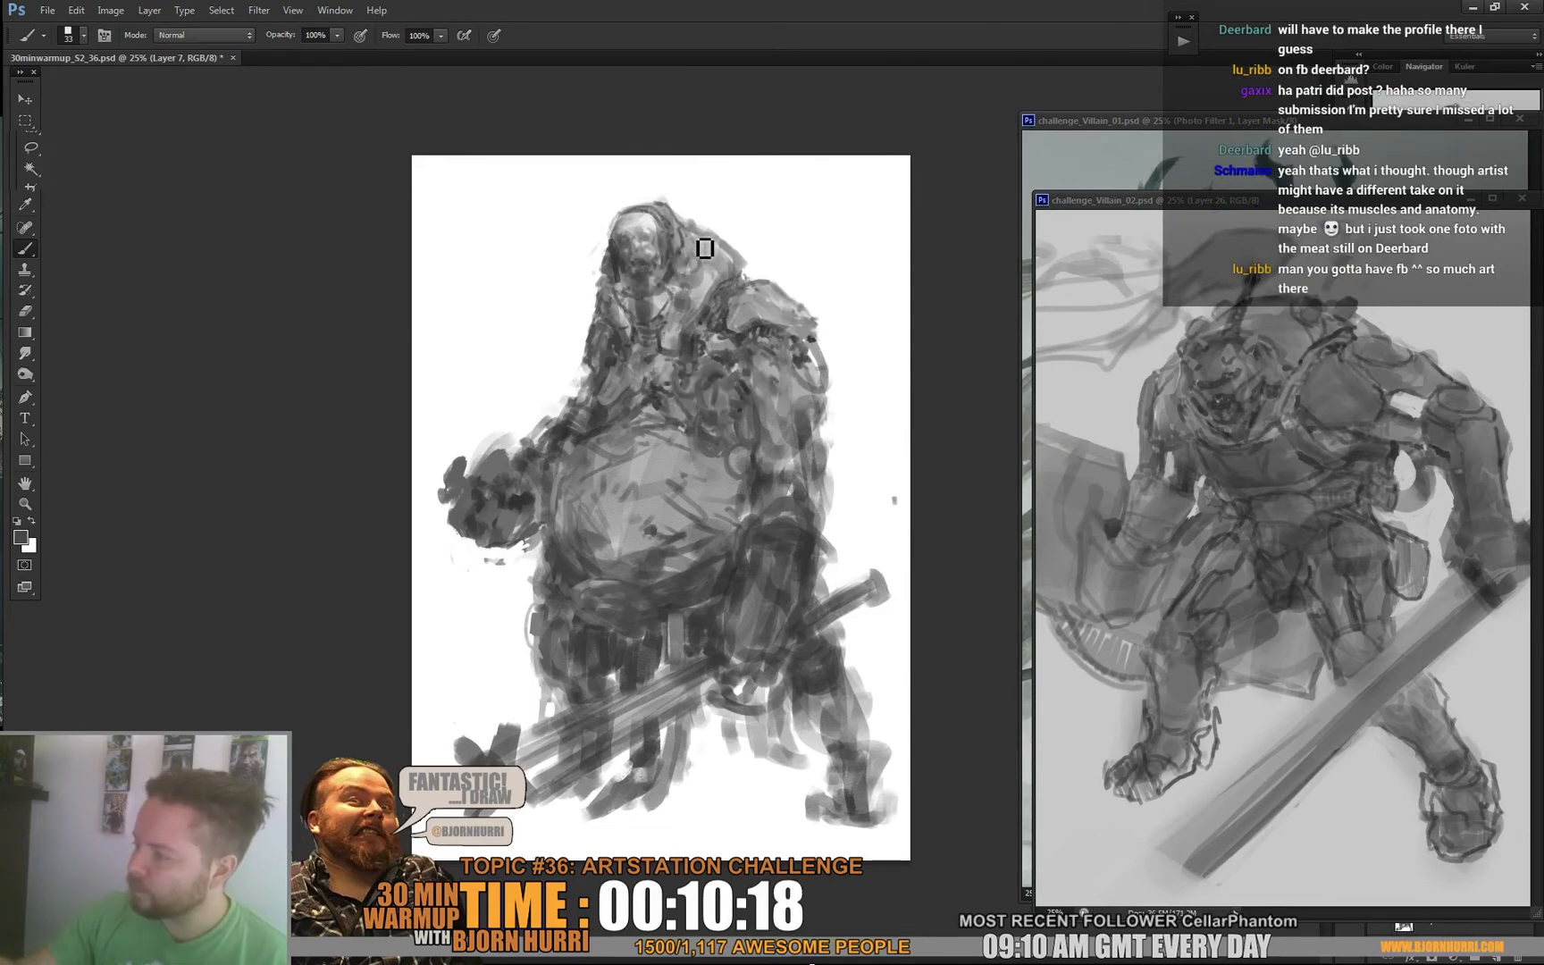
{"action": "right_click", "coordinate": [734, 223]}
{"action": "key", "text": "Return"}
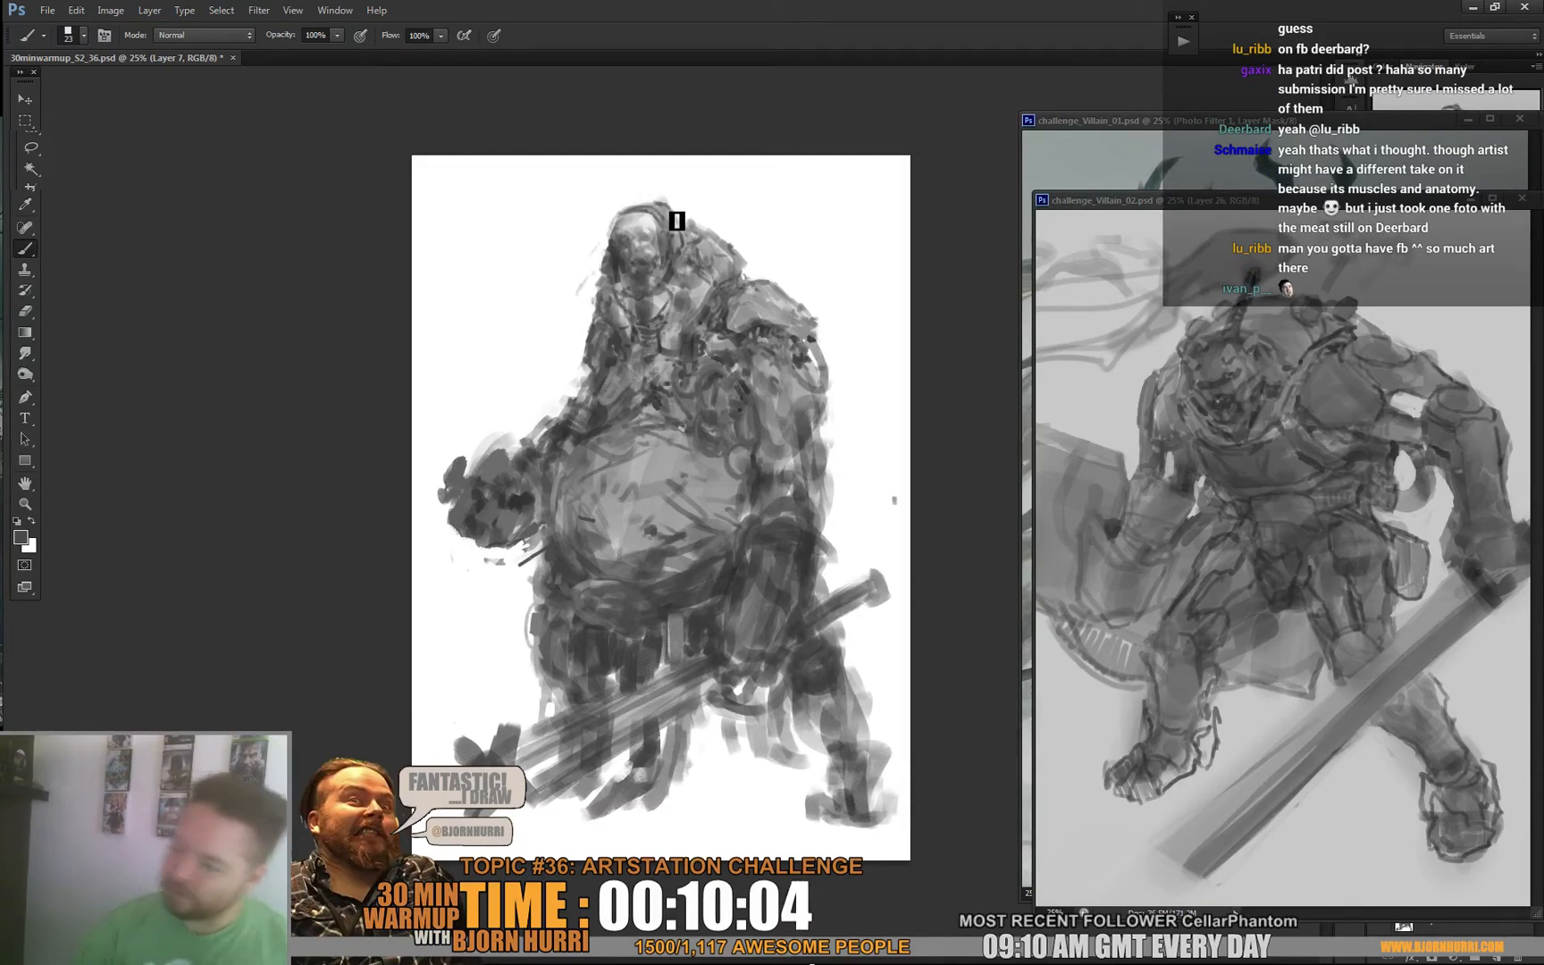
Create a new layer and paint curved grey horns on both sides of the head with a 44 px brush.
{"action": "key", "text": "ctrl+shift+alt+n"}
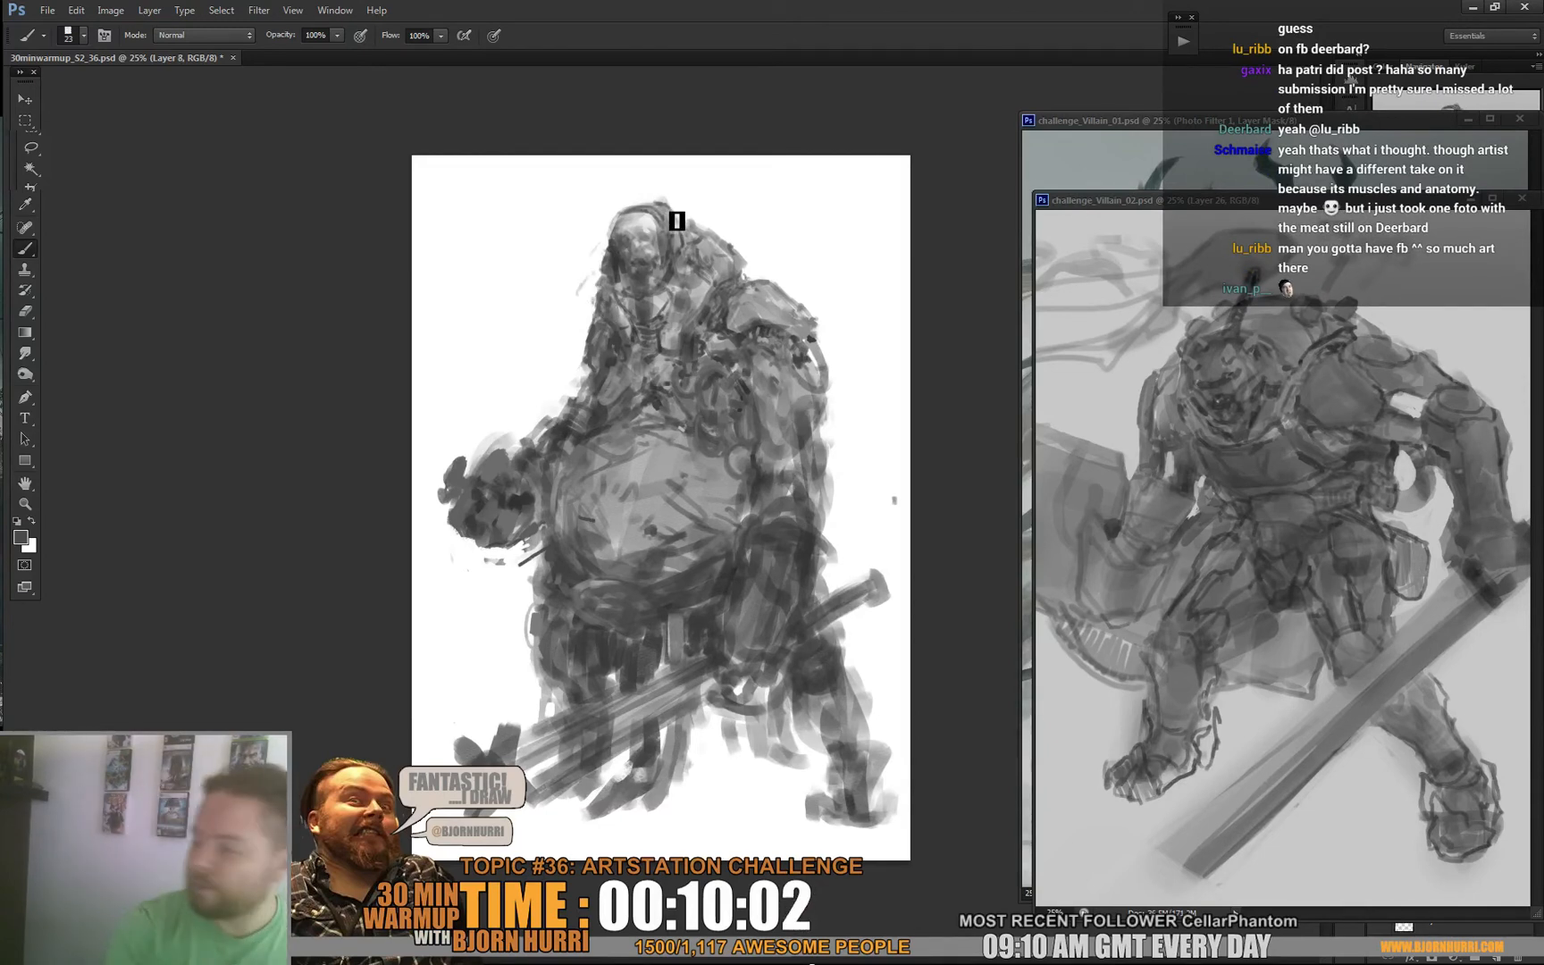
{"action": "right_click", "coordinate": [767, 283]}
{"action": "key", "text": "Escape"}
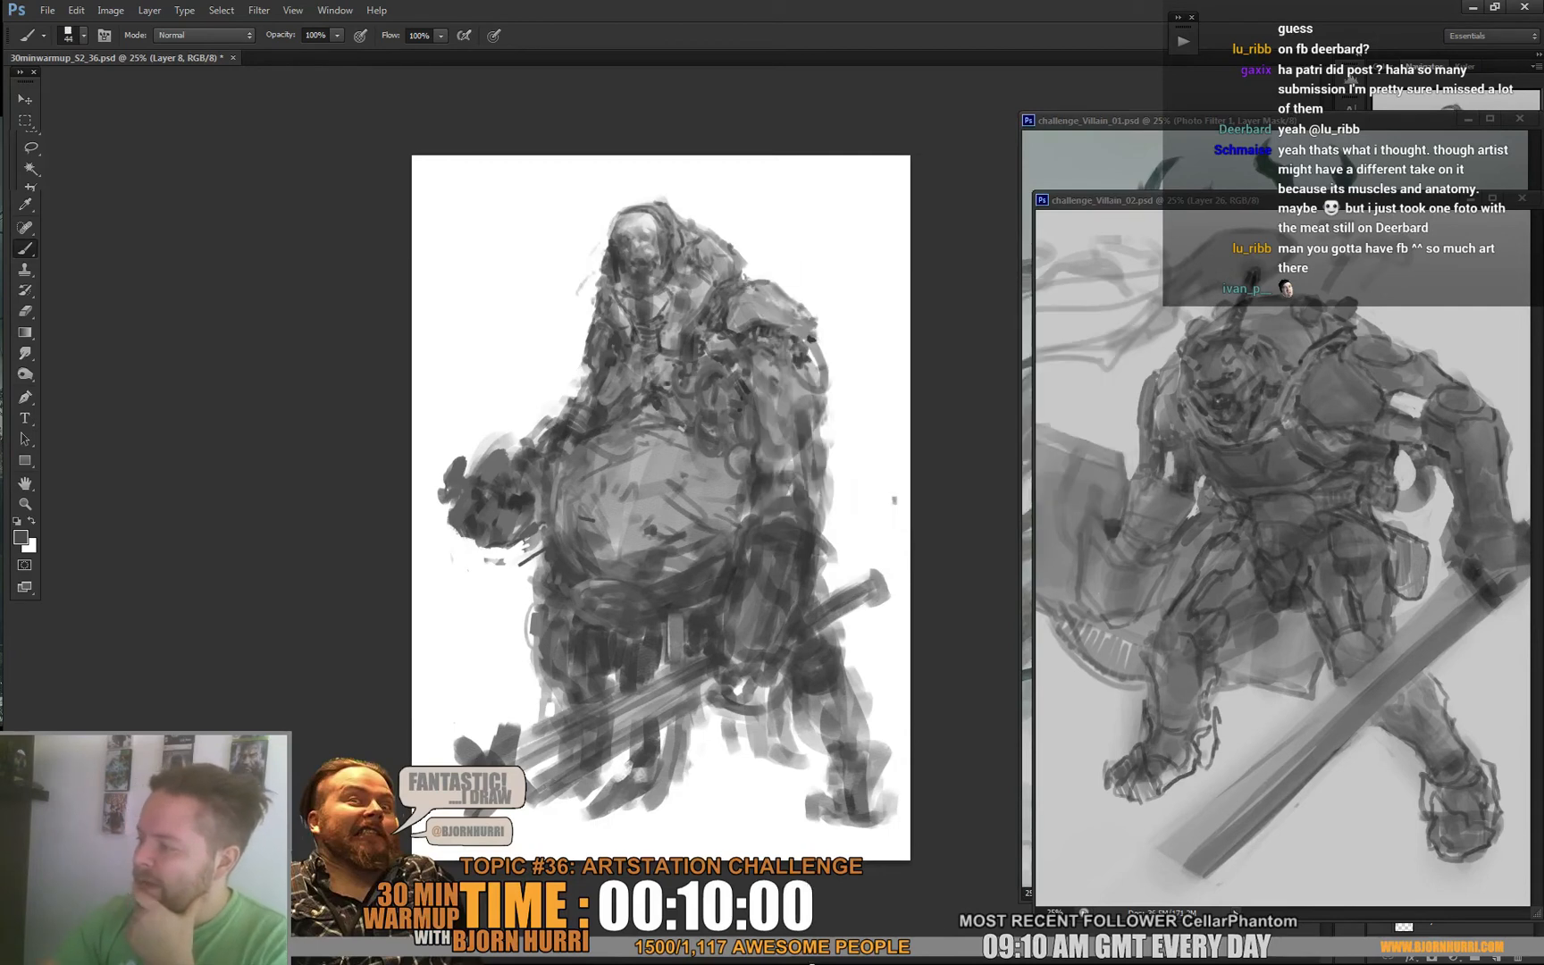
{"action": "left_click_drag", "start_coordinate": [553, 349], "coordinate": [522, 246]}
{"action": "left_click_drag", "start_coordinate": [538, 346], "coordinate": [600, 339]}
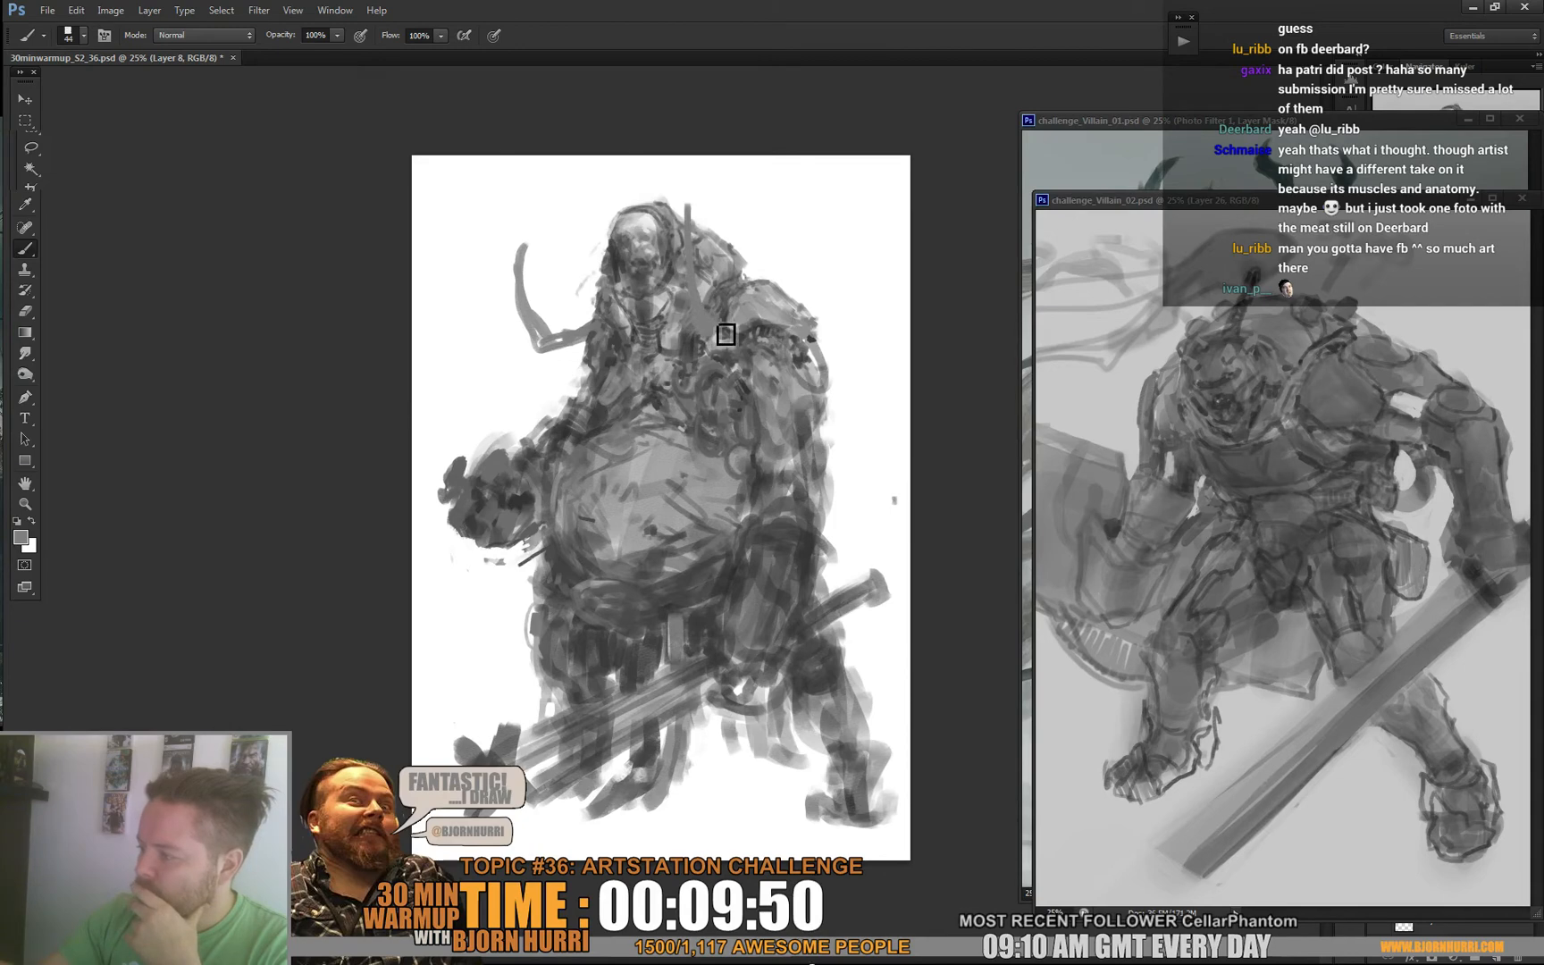
Erase the tip of the horn beside the hood into a point, and thicken the other horn's base with its sampled grey.
{"action": "left_click", "coordinate": [700, 217], "text": "alt"}
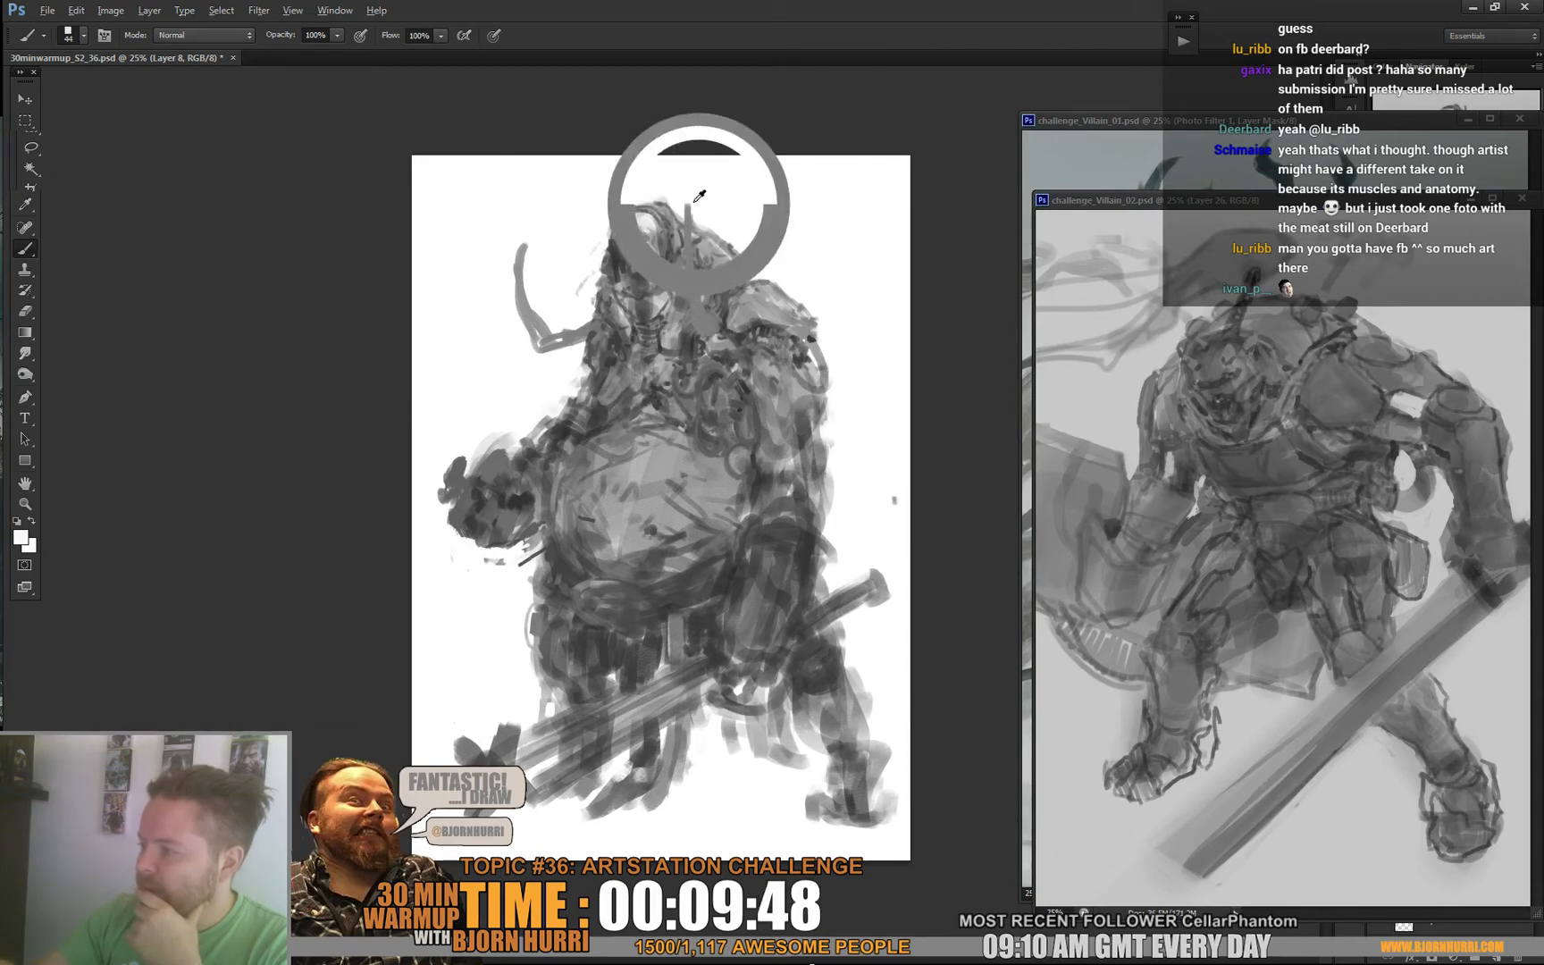
{"action": "key", "text": "e"}
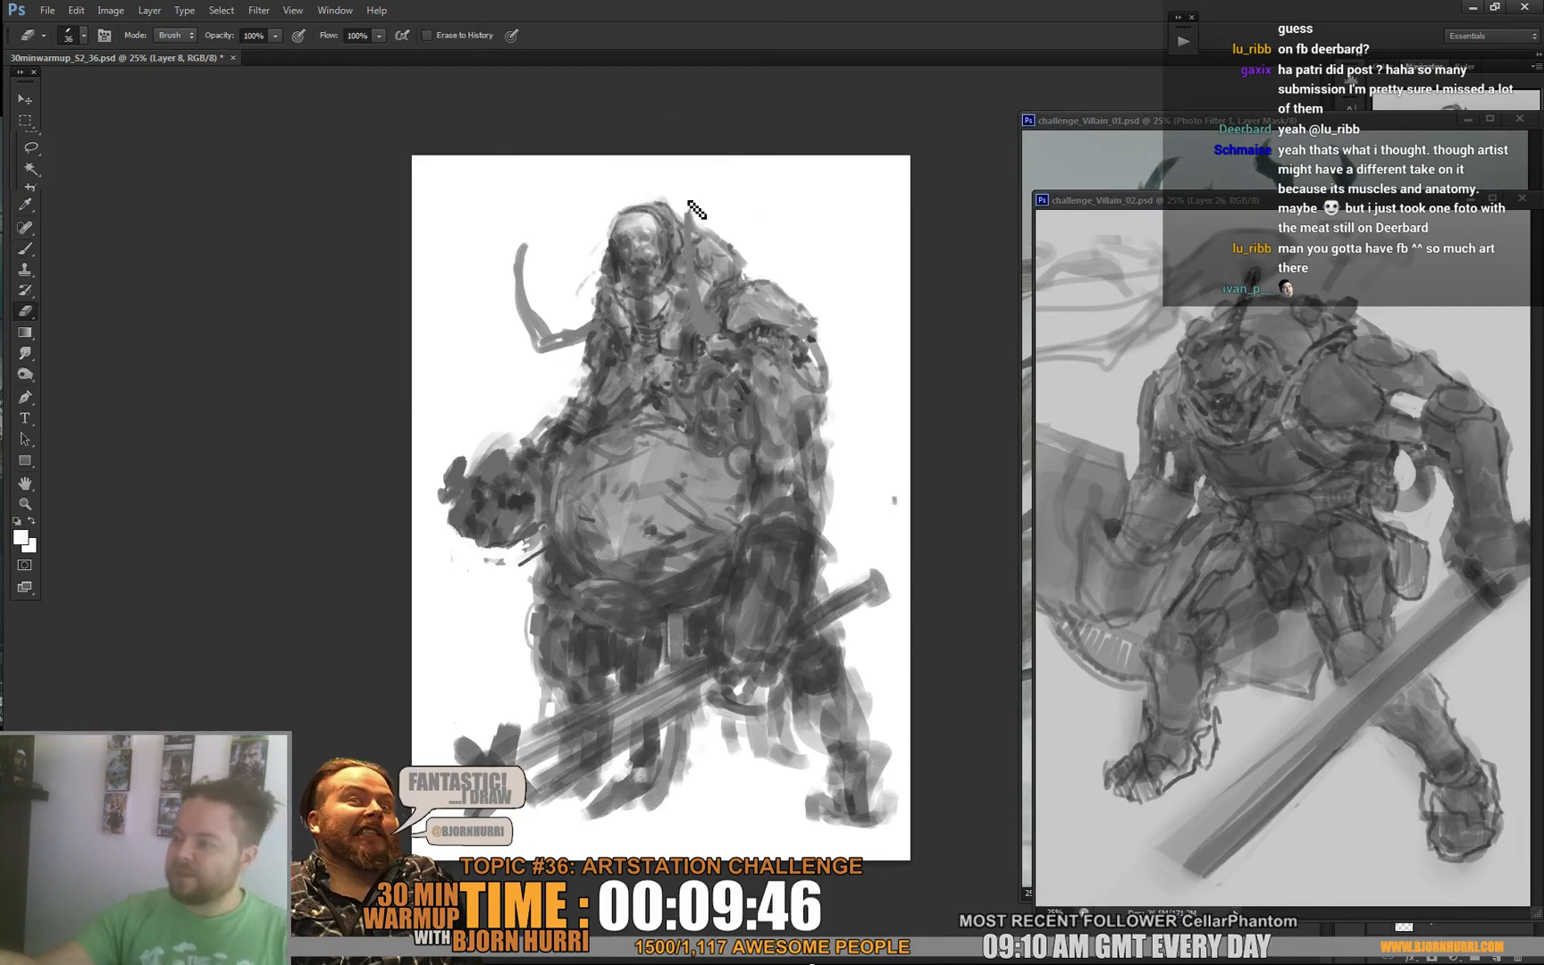
{"action": "key", "text": "b"}
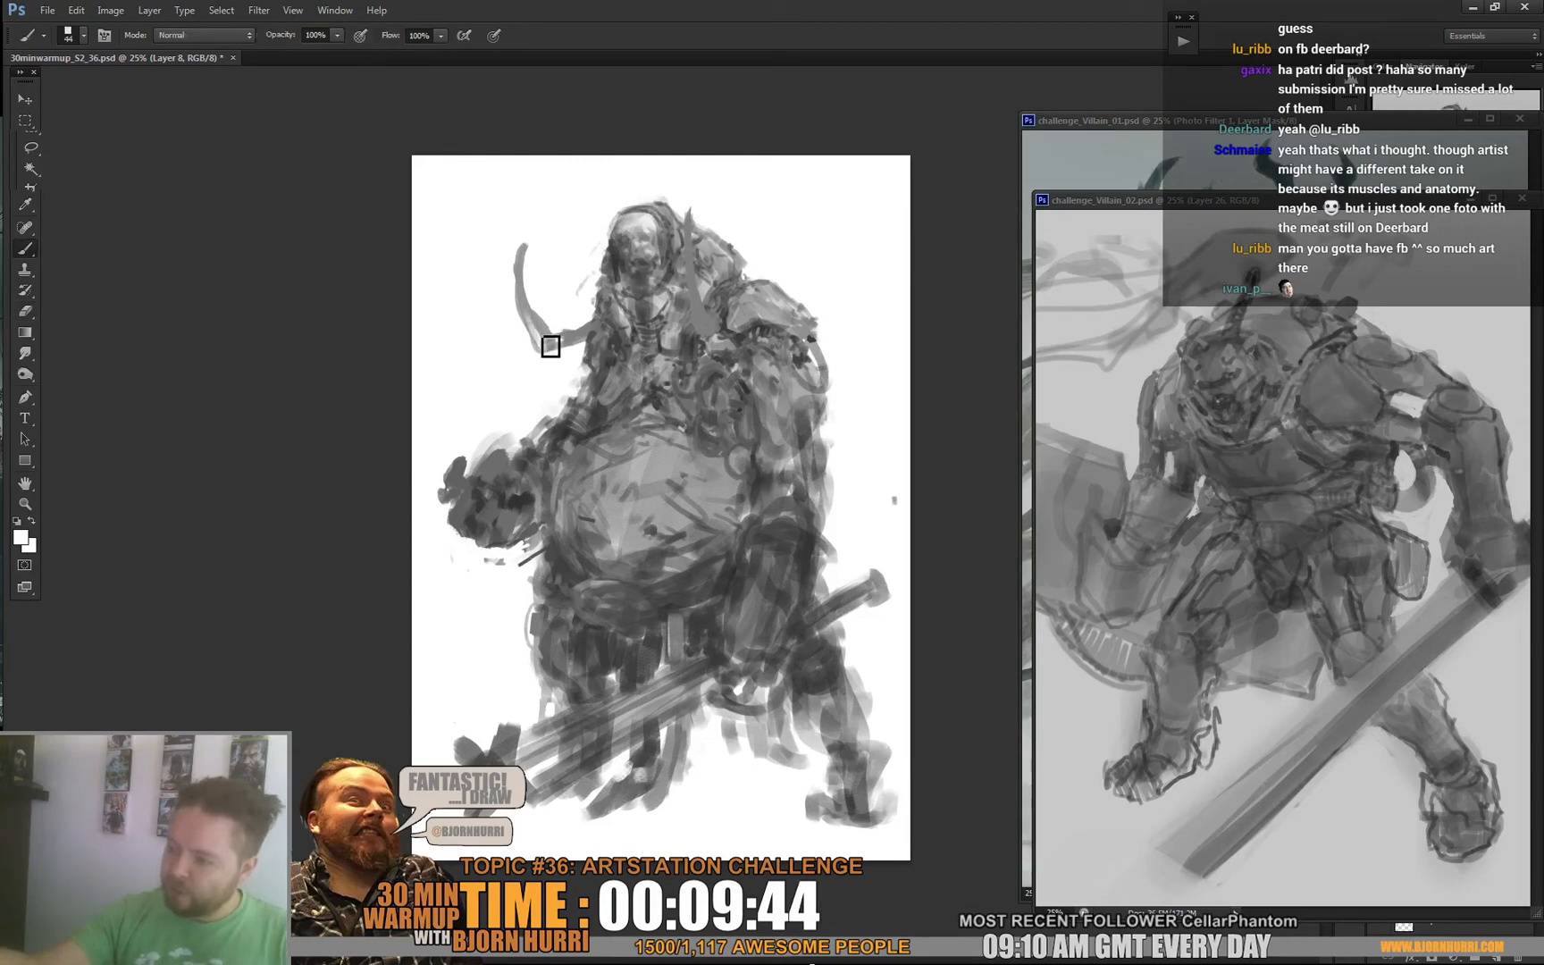
{"action": "left_click", "coordinate": [543, 328], "text": "alt"}
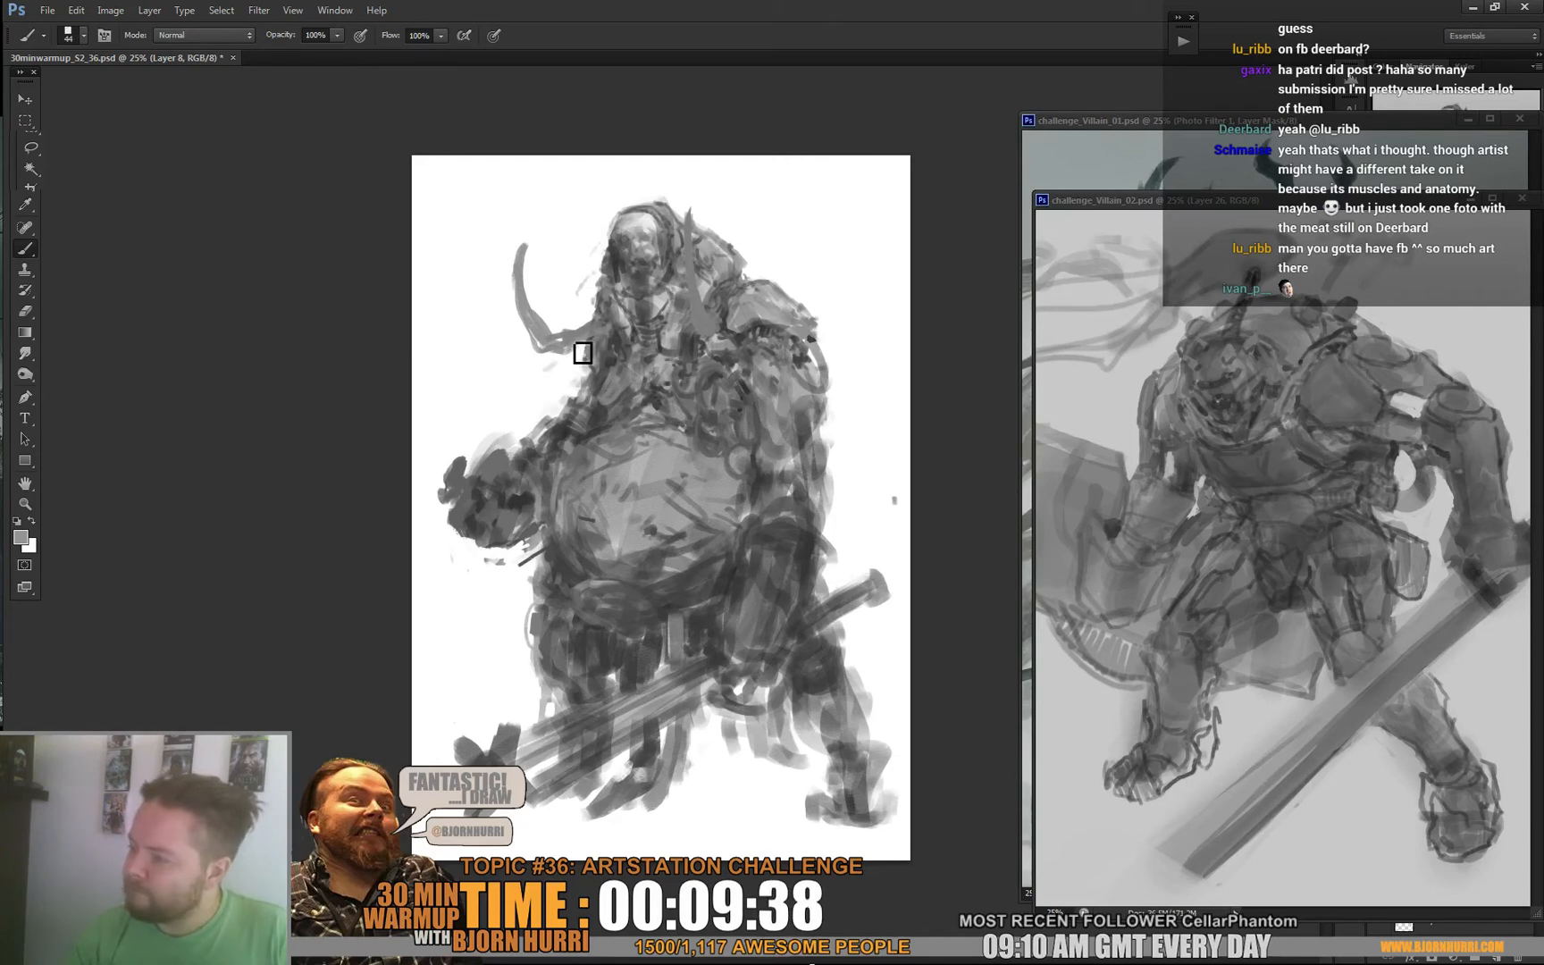
Add small marks behind the hood with a 27 px brush, and shade the lowered arm with a 90 px brush.
{"action": "right_click", "coordinate": [636, 244]}
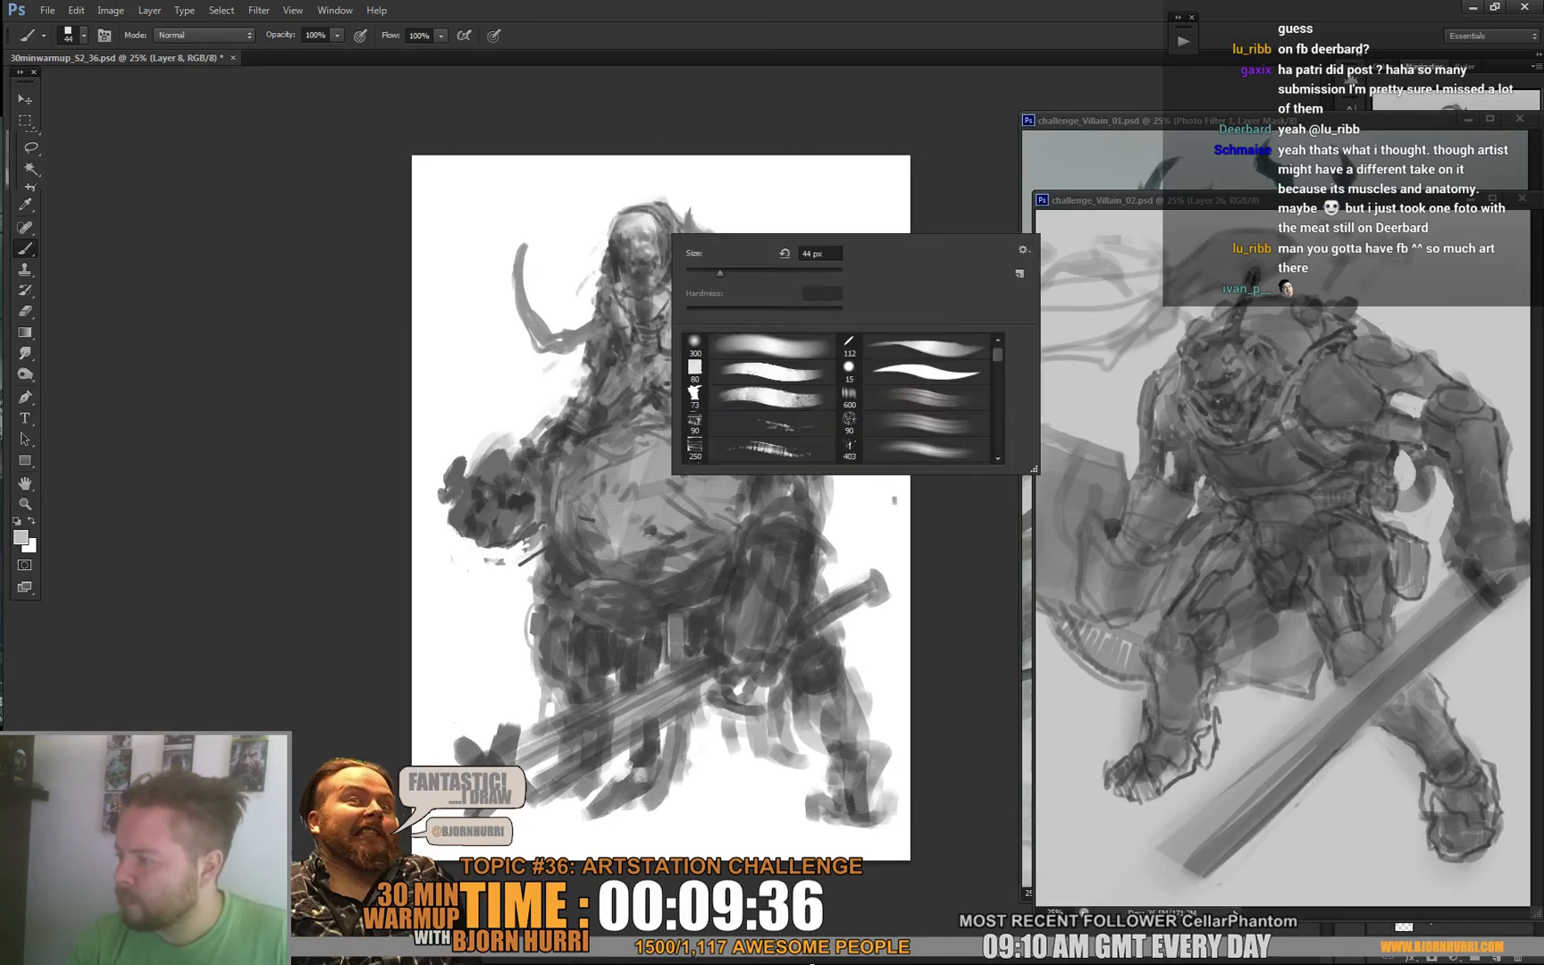
{"action": "key", "text": "Return"}
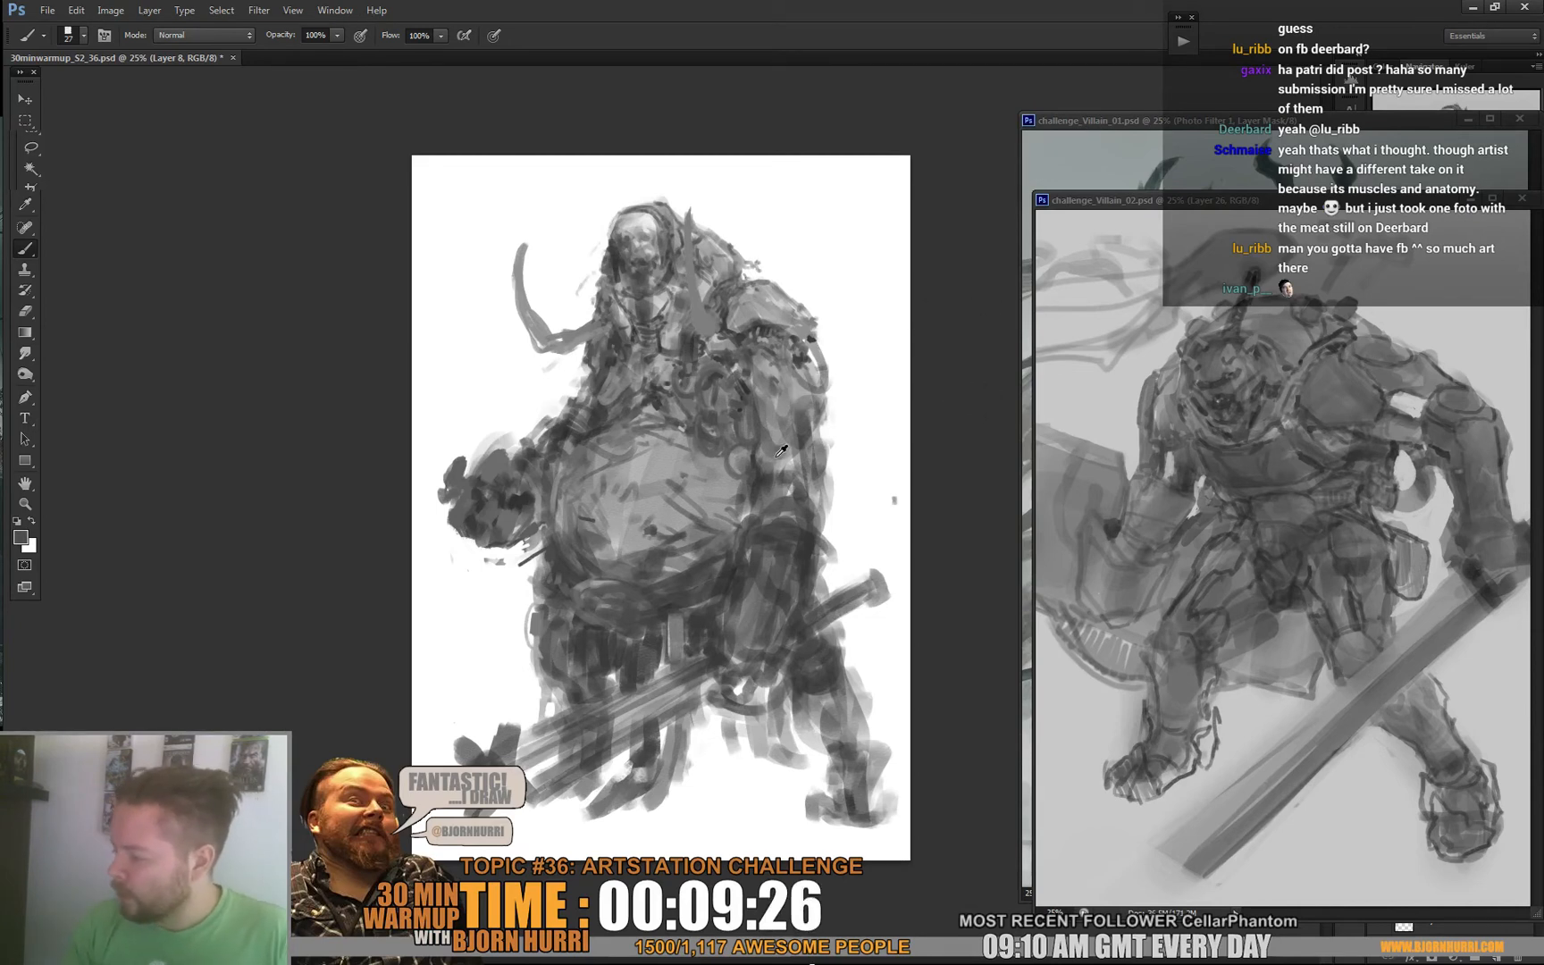
{"action": "right_click", "coordinate": [785, 572]}
{"action": "left_click", "coordinate": [849, 608]}
{"action": "key", "text": "Return"}
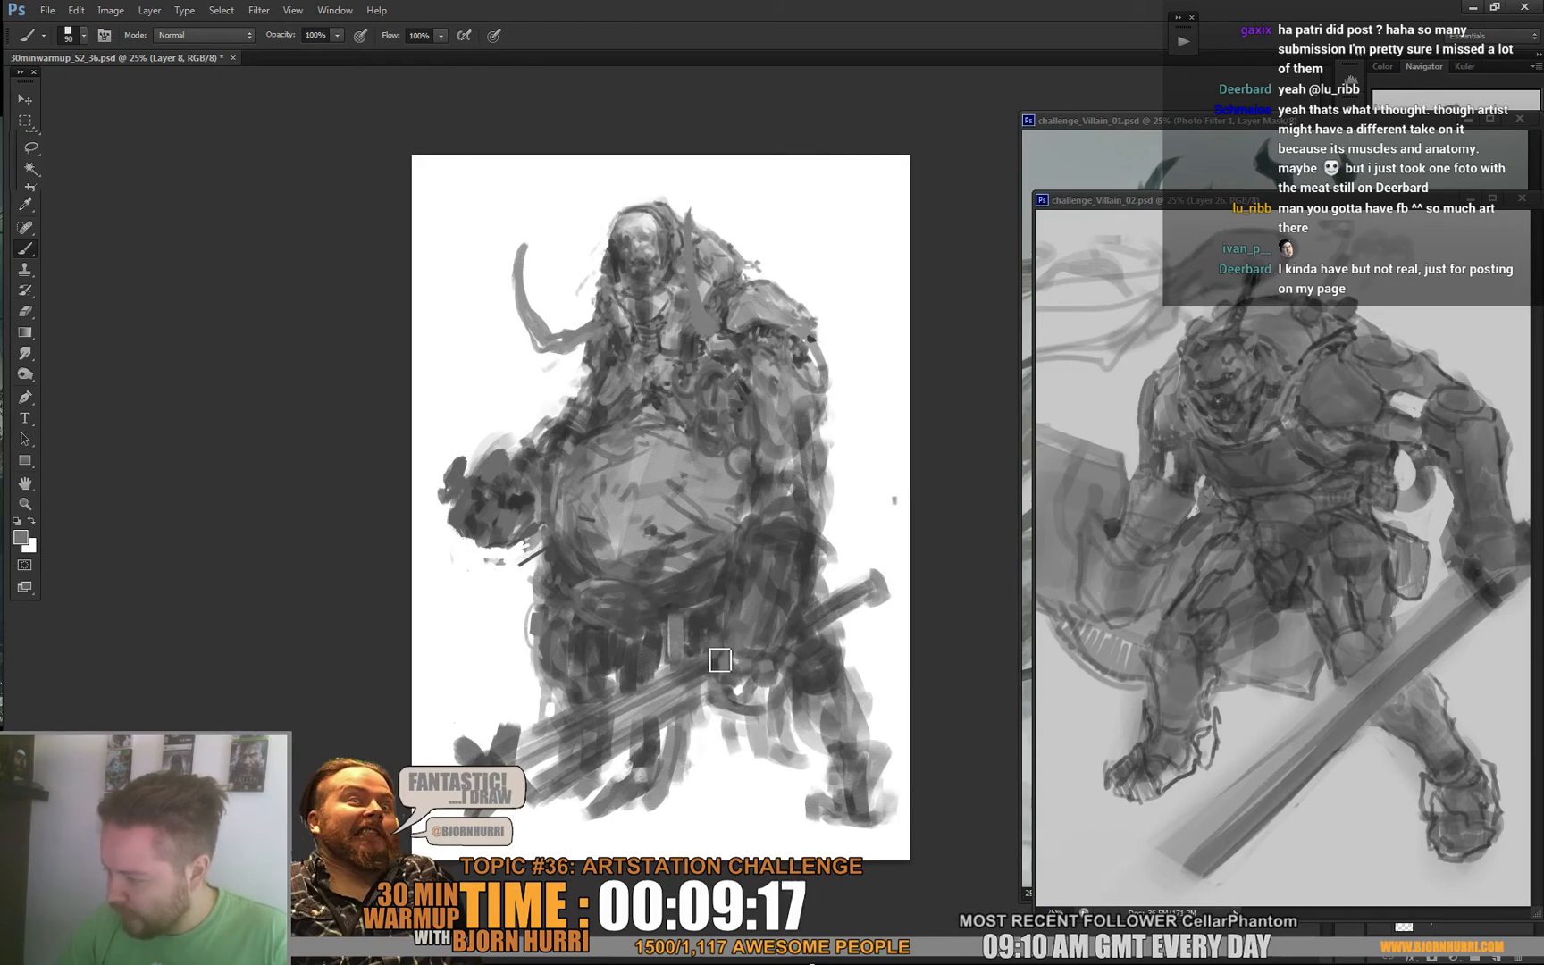
Set the brush size to 27 px and detail the weapon's blade and gripping hand with sampled tones.
{"action": "left_click", "coordinate": [714, 628], "text": "alt"}
{"action": "right_click", "coordinate": [748, 608]}
{"action": "left_click", "coordinate": [713, 627], "text": "alt"}
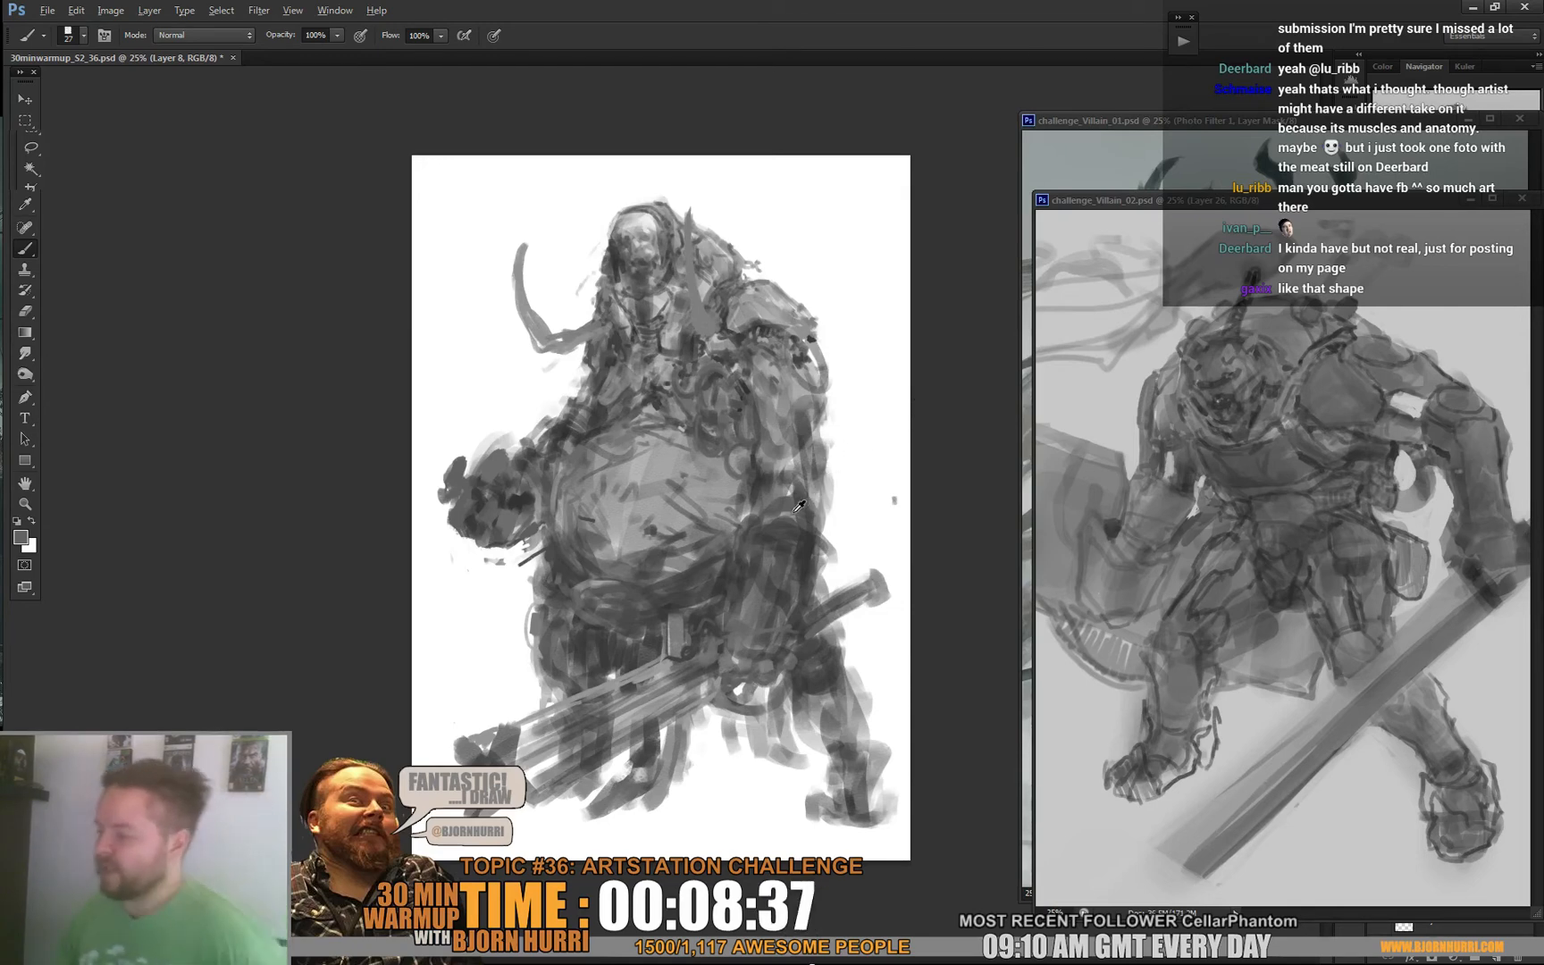
Set the brush size to 56 px and paint the lowered forearm and the dark edge of the thigh beneath it.
{"action": "right_click", "coordinate": [824, 483]}
{"action": "left_click", "coordinate": [879, 516]}
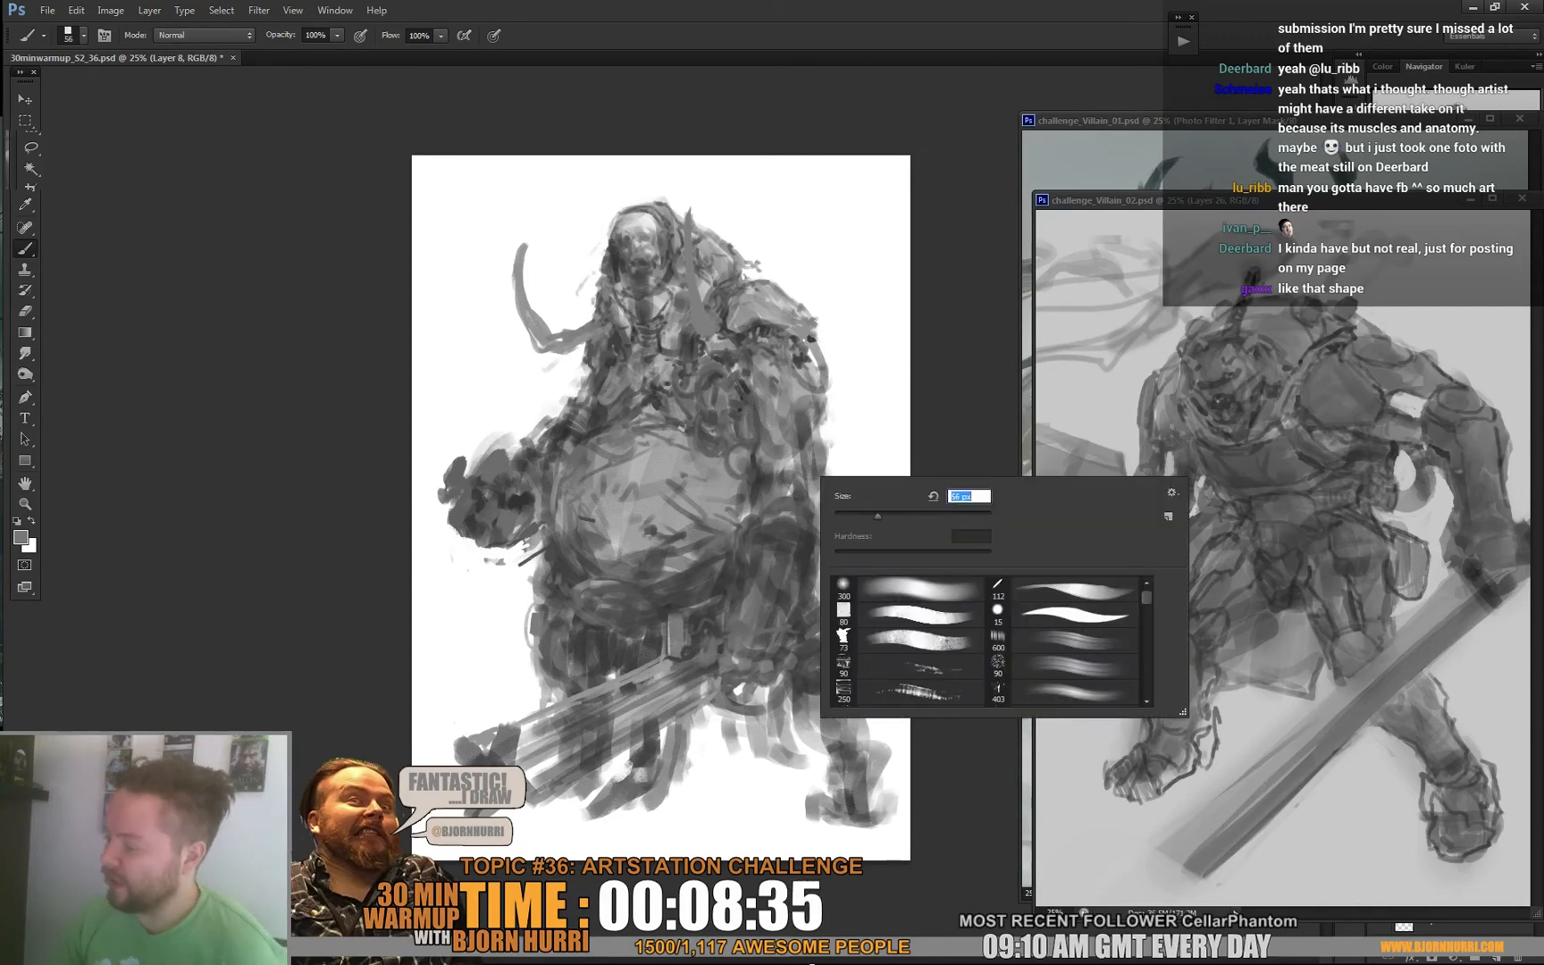
{"action": "key", "text": "Return"}
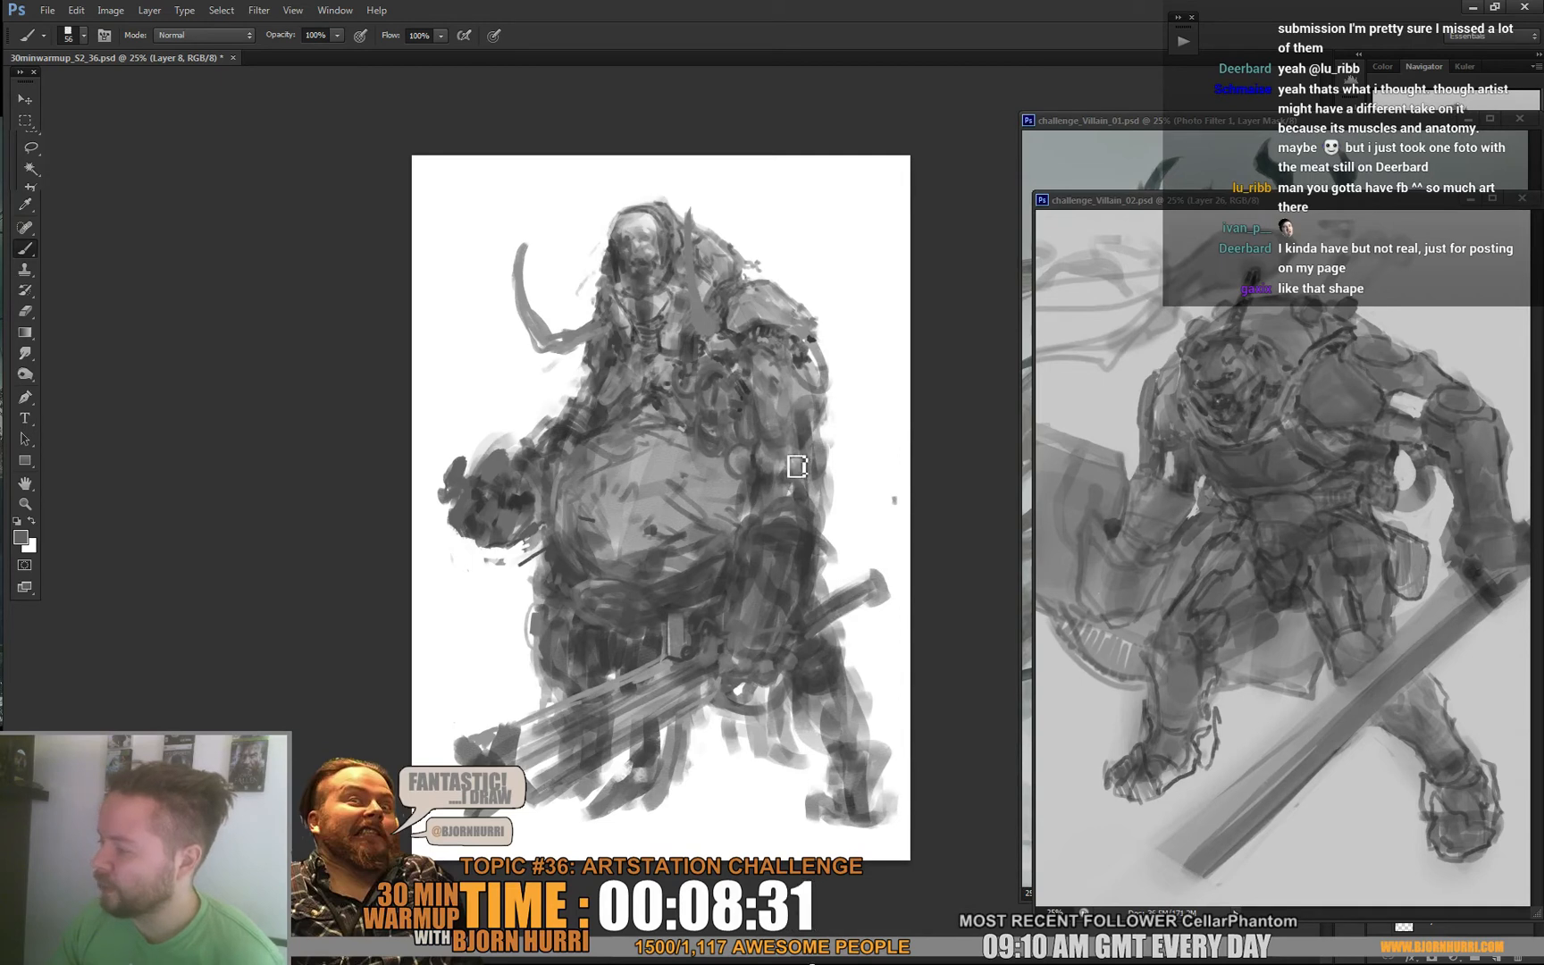
{"action": "left_click_drag", "start_coordinate": [793, 475], "coordinate": [768, 484]}
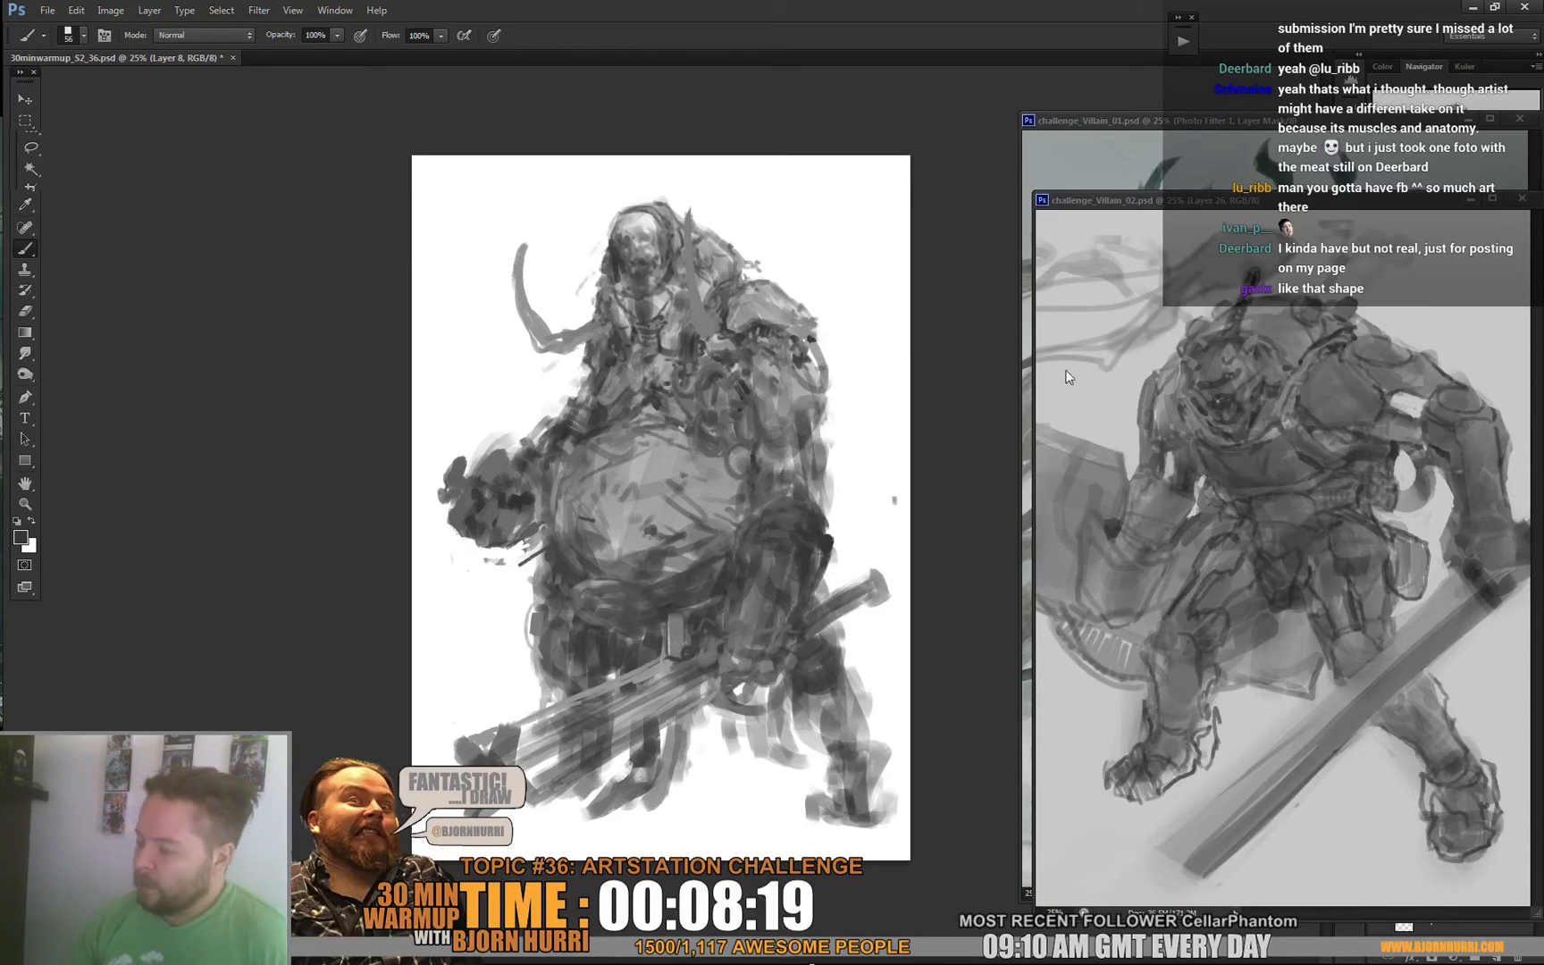
Set the brush size to 36 px and refine the hand gripping the weapon and the blade's base with sampled greys.
{"action": "right_click", "coordinate": [750, 641]}
{"action": "left_click_drag", "start_coordinate": [798, 682], "coordinate": [792, 682]}
{"action": "left_click", "coordinate": [666, 683], "text": "alt"}
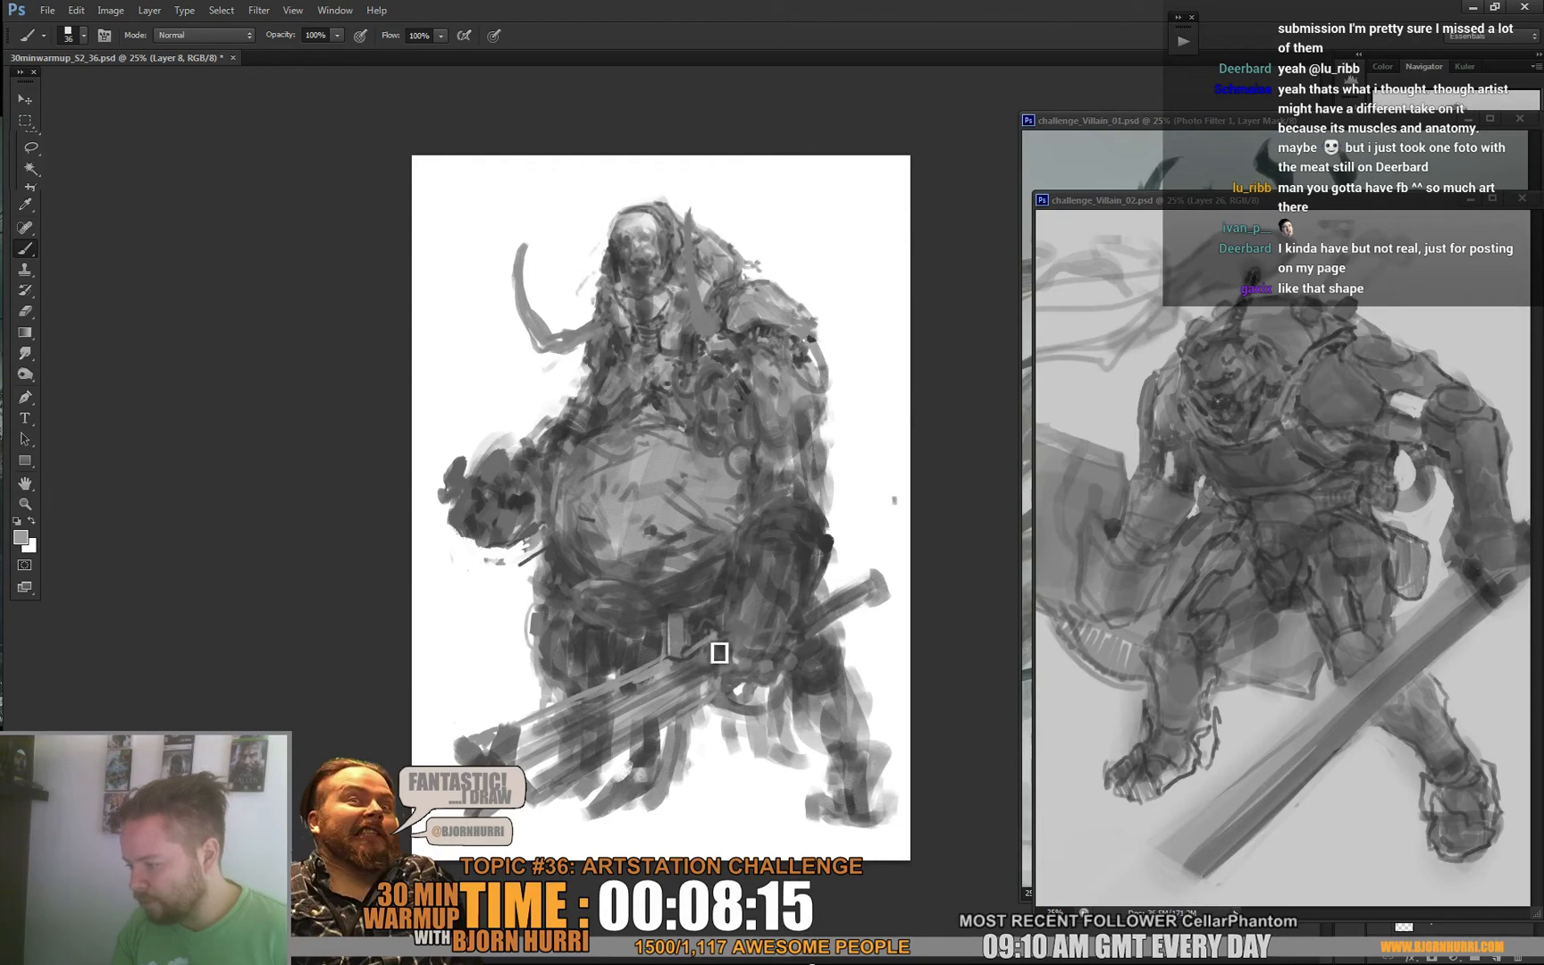
{"action": "left_click", "coordinate": [688, 671], "text": "alt"}
{"action": "left_click_drag", "start_coordinate": [698, 662], "coordinate": [741, 655]}
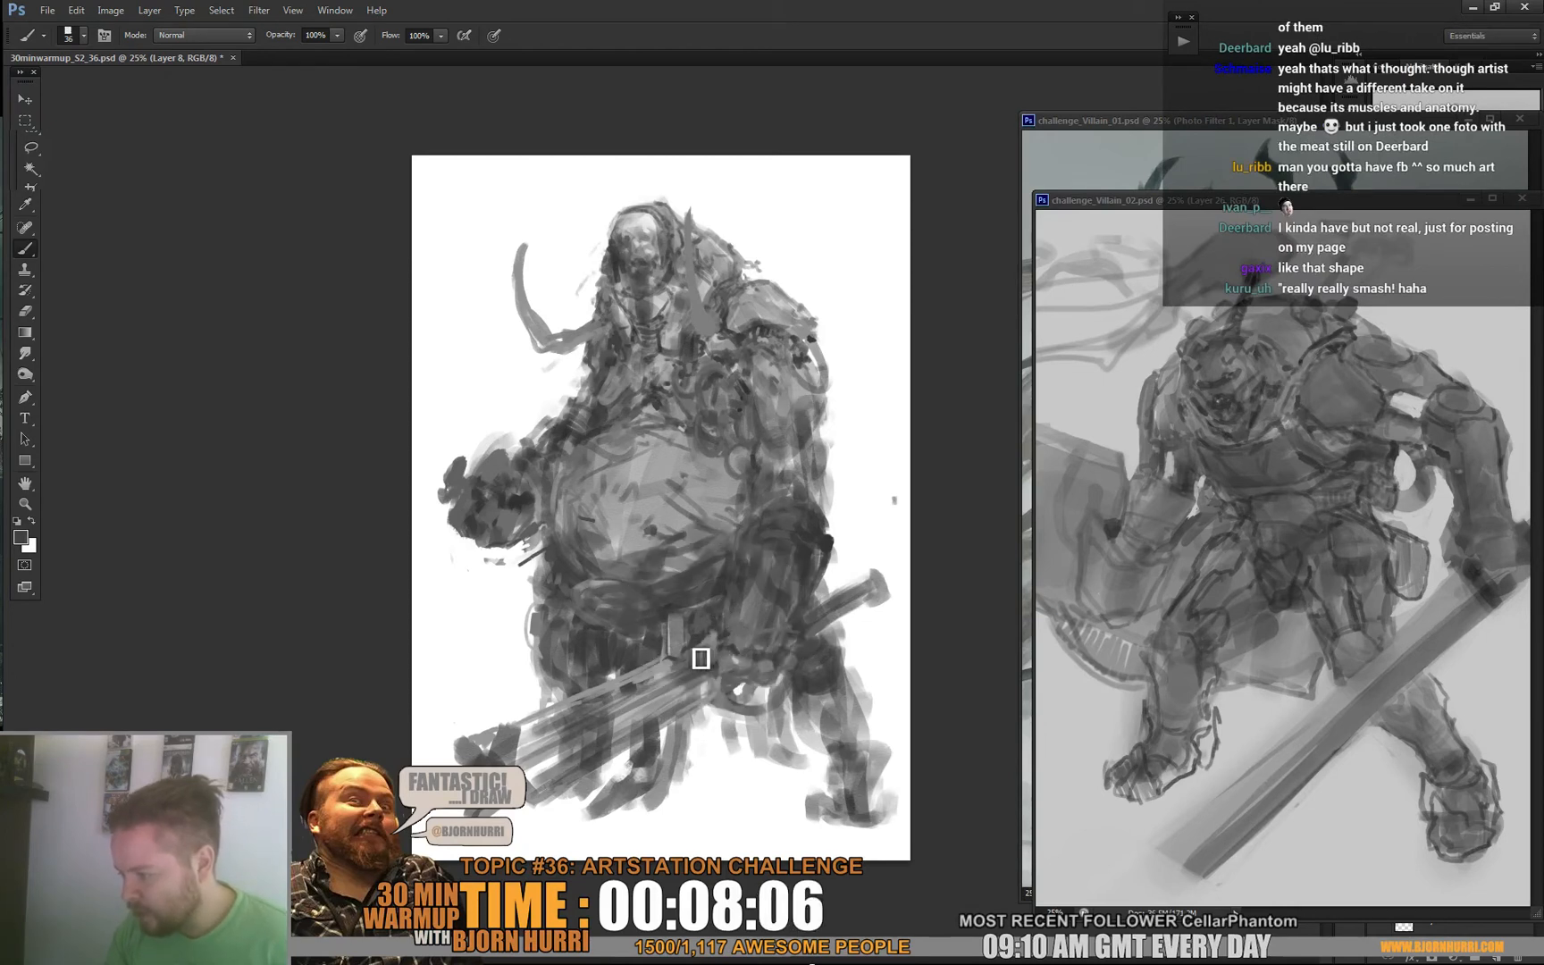
{"action": "left_click_drag", "start_coordinate": [699, 670], "coordinate": [676, 668]}
{"action": "left_click", "coordinate": [675, 669], "text": "alt"}
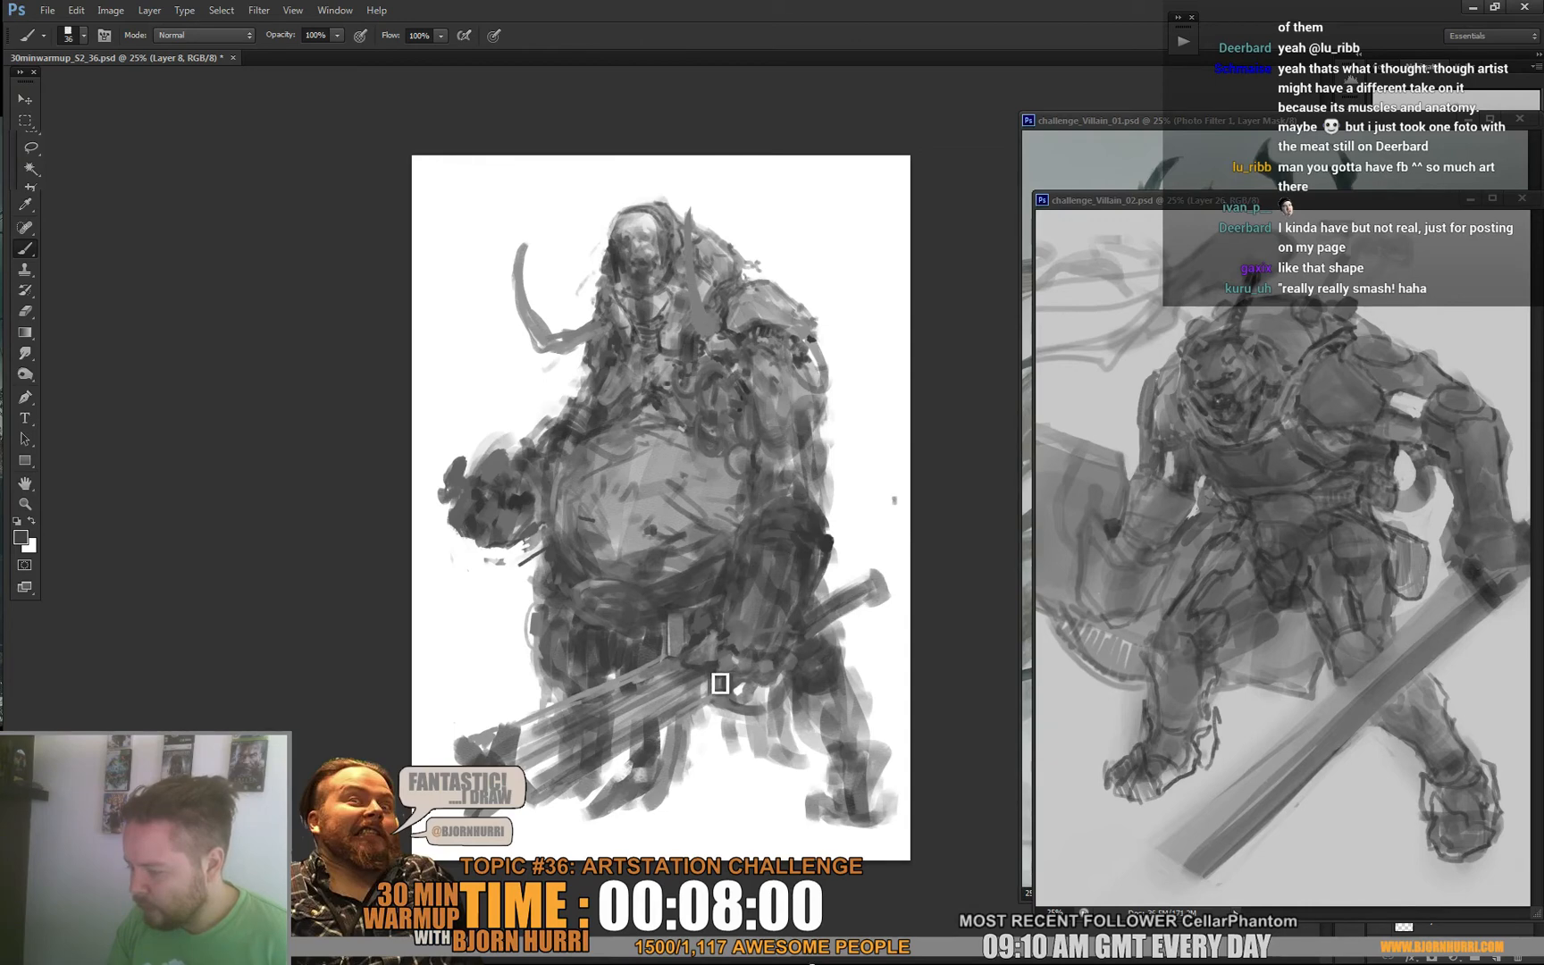
{"action": "left_click", "coordinate": [724, 680], "text": "alt"}
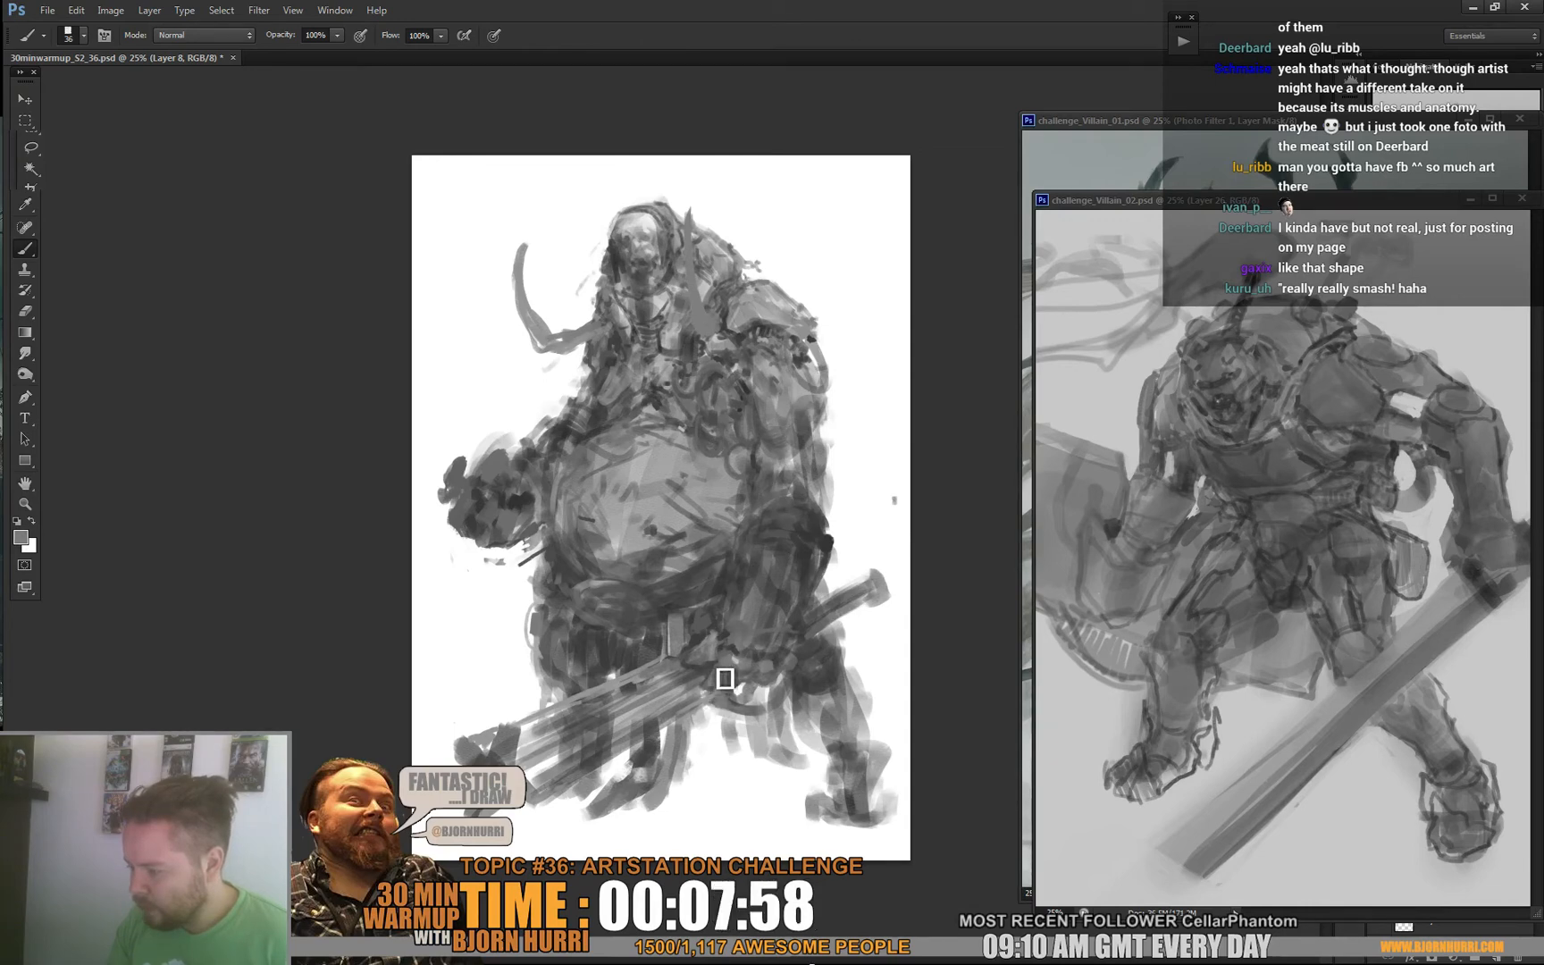
{"action": "left_click", "coordinate": [711, 664], "text": "alt"}
{"action": "mouse_move", "coordinate": [712, 695]}
{"action": "left_mouse_down"}
{"action": "mouse_move", "coordinate": [725, 678]}
{"action": "mouse_move", "coordinate": [743, 701]}
{"action": "left_mouse_up"}
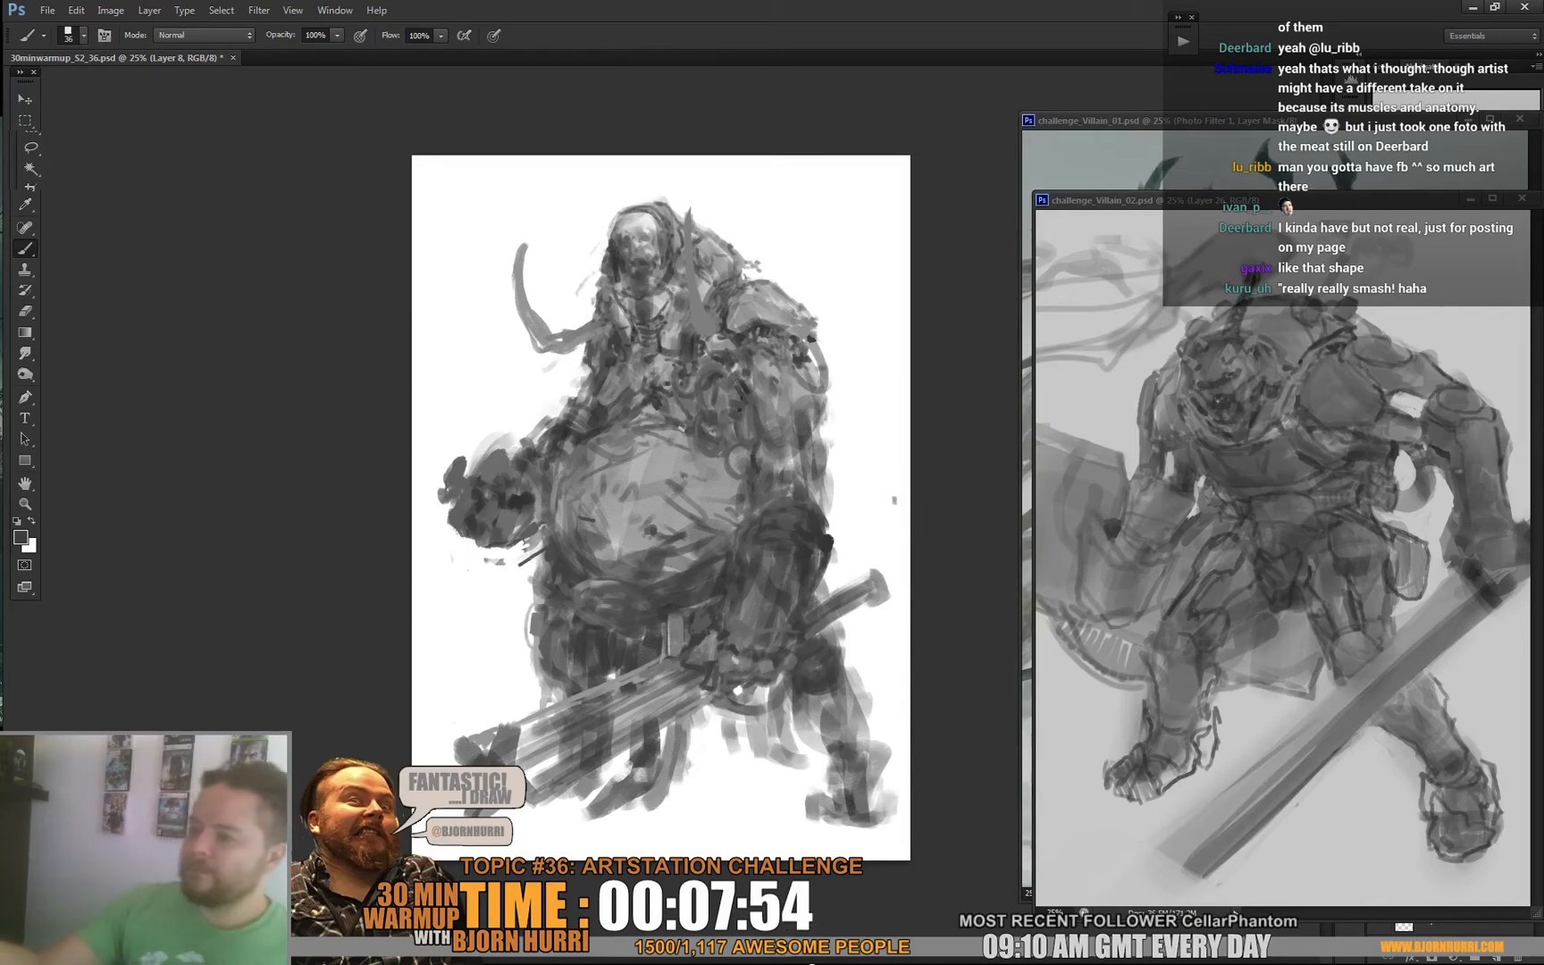
Flip the canvas horizontally.
{"action": "left_click", "coordinate": [110, 10]}
{"action": "mouse_move", "coordinate": [223, 158]}
{"action": "left_click", "coordinate": [357, 226]}
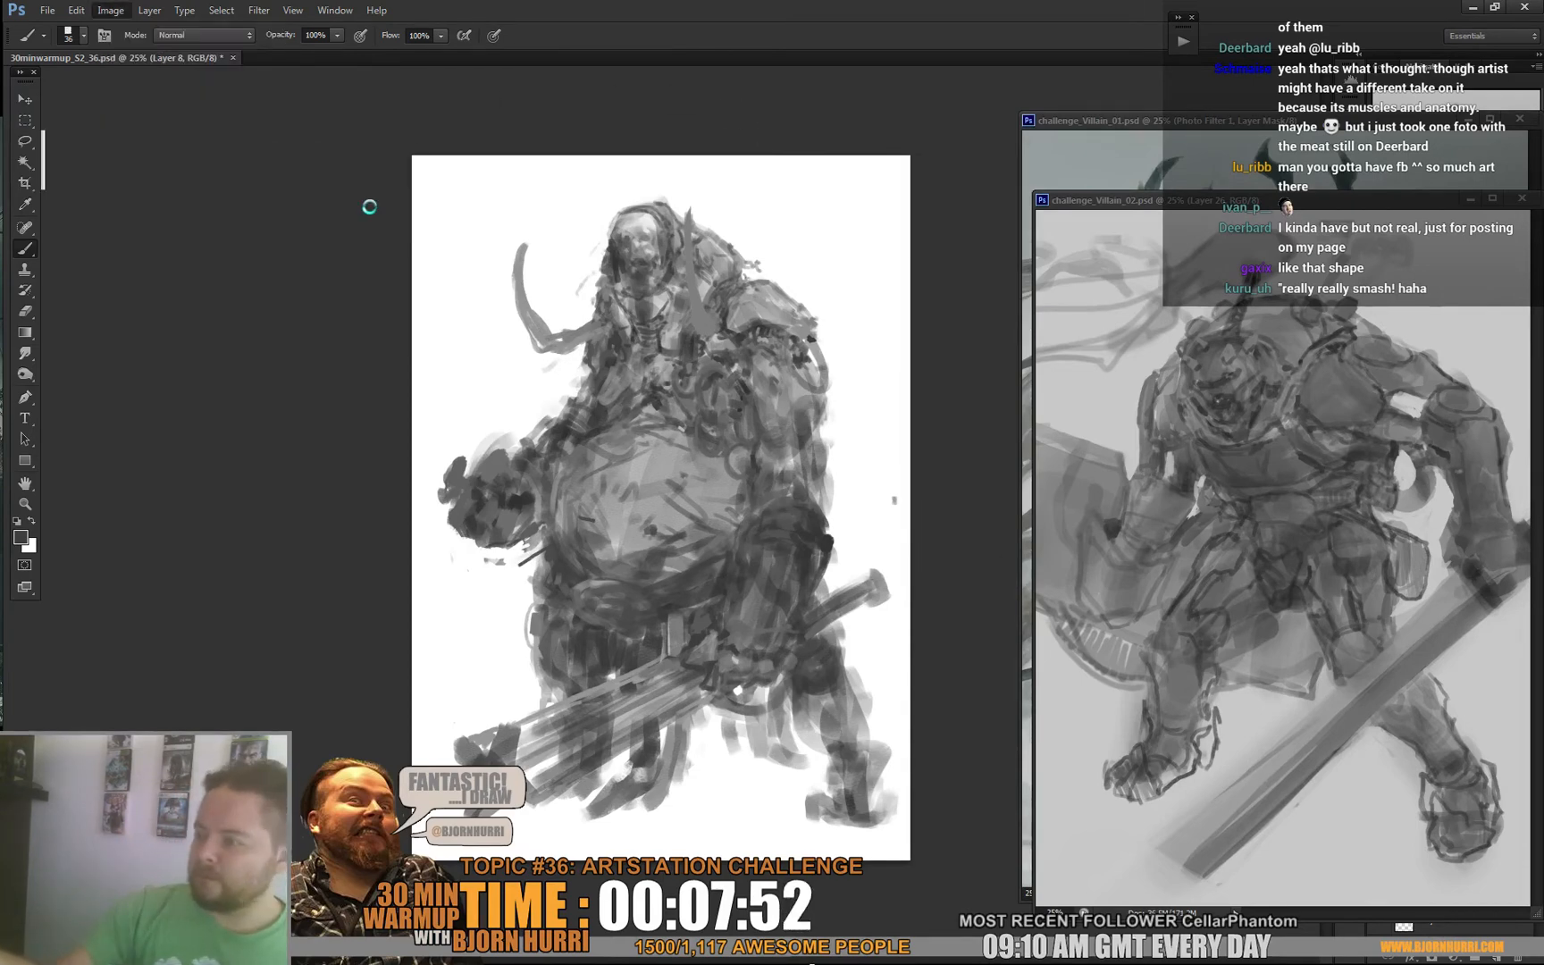
Set the brush size to 123 px and repaint the rear leg and the leg beneath the blade with sampled tones.
{"action": "right_click", "coordinate": [564, 752]}
{"action": "left_click", "coordinate": [515, 706], "text": "alt"}
{"action": "mouse_move", "coordinate": [516, 702]}
{"action": "left_mouse_down"}
{"action": "mouse_move", "coordinate": [506, 734]}
{"action": "mouse_move", "coordinate": [485, 747]}
{"action": "mouse_move", "coordinate": [467, 729]}
{"action": "mouse_move", "coordinate": [491, 749]}
{"action": "mouse_move", "coordinate": [454, 761]}
{"action": "left_mouse_up"}
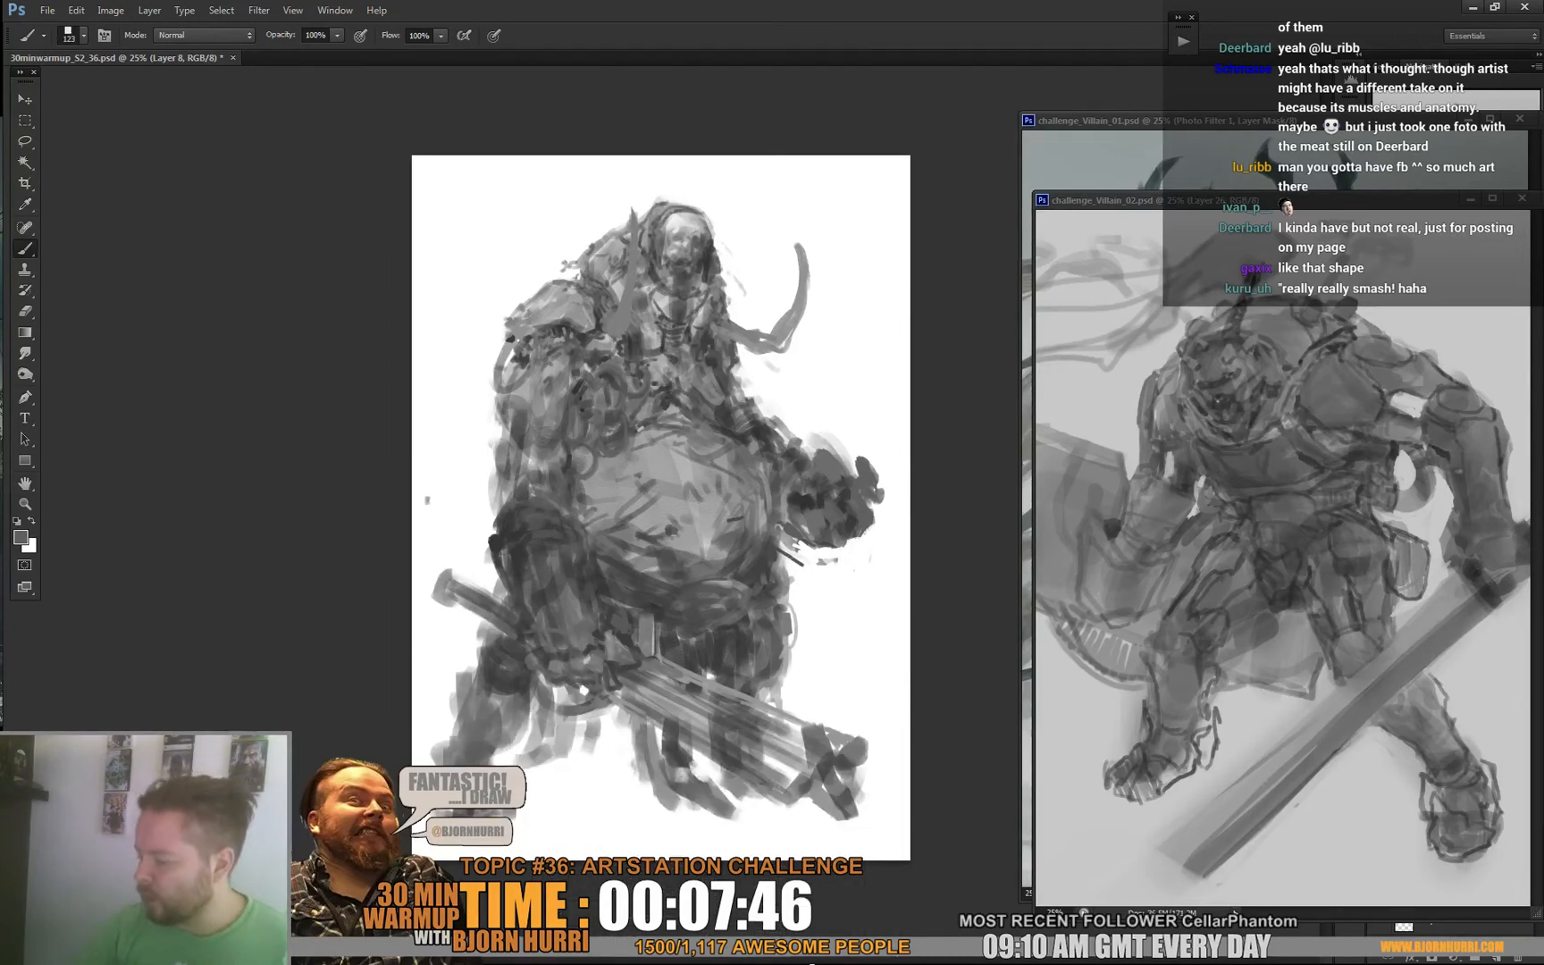
{"action": "left_click", "coordinate": [532, 794], "text": "alt"}
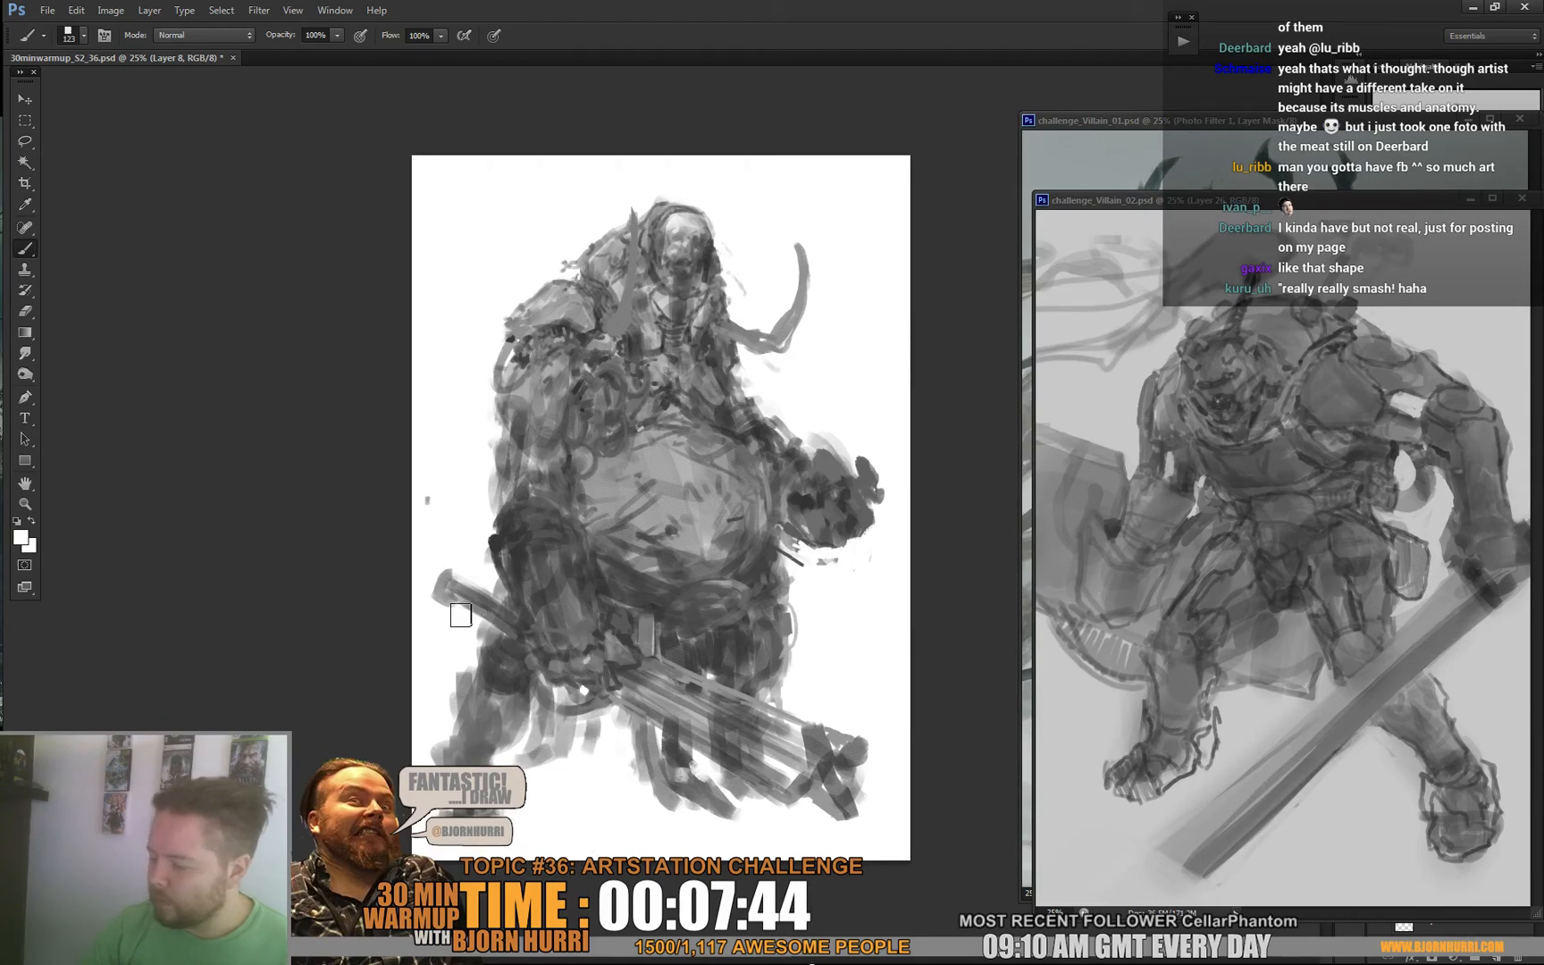
{"action": "left_click", "coordinate": [708, 774], "text": "alt"}
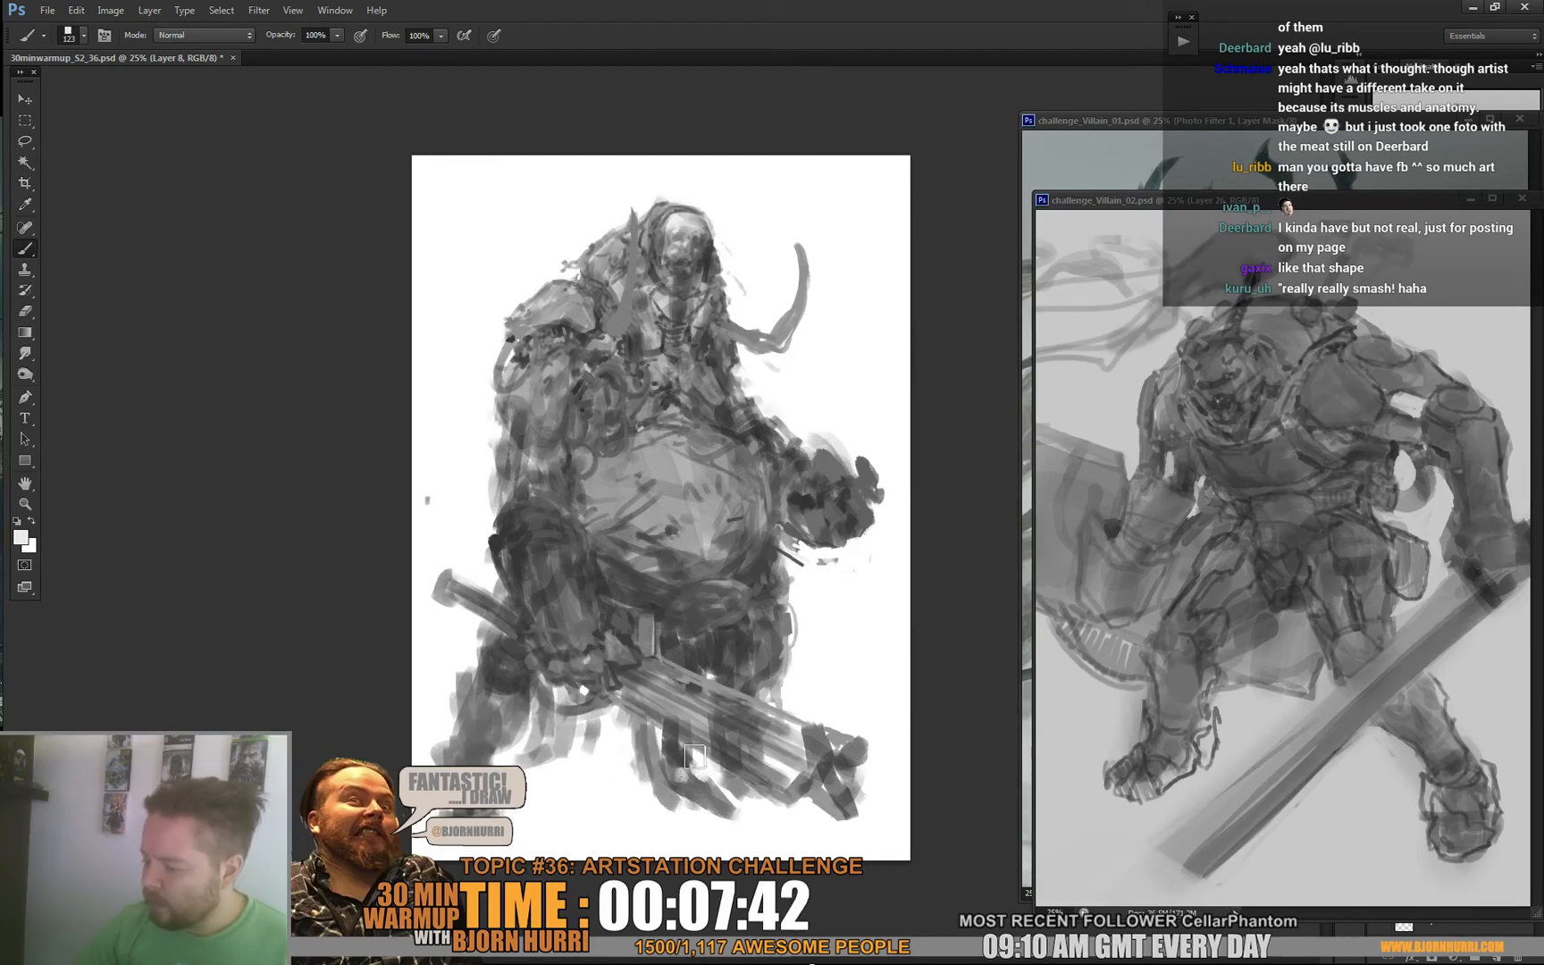
{"action": "left_click_drag", "start_coordinate": [690, 774], "coordinate": [756, 819]}
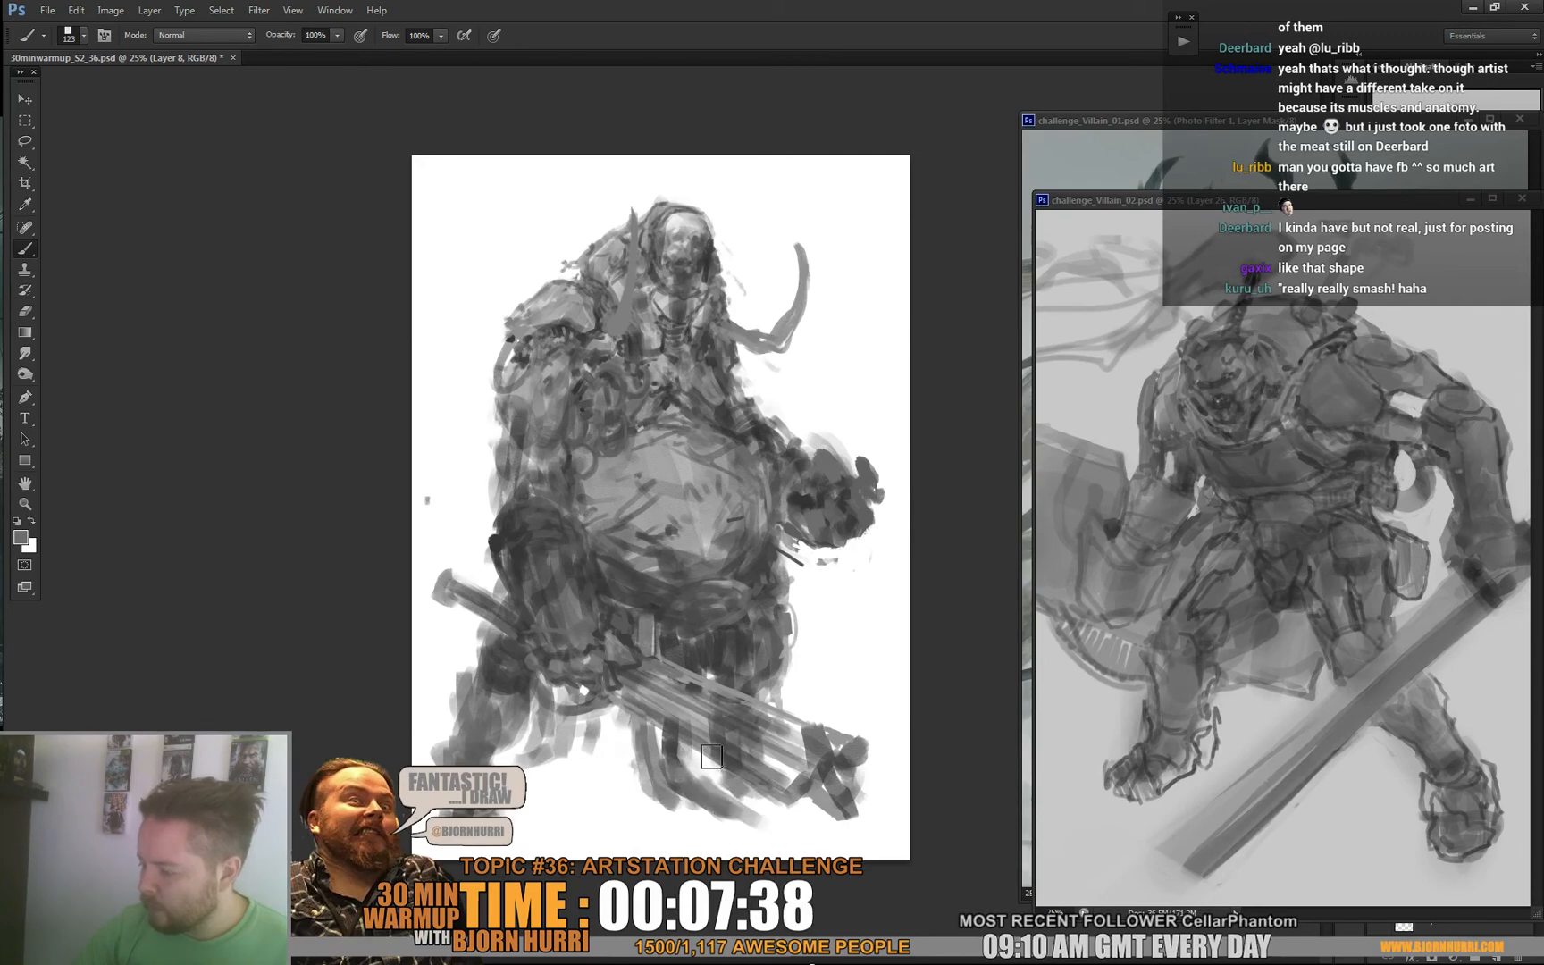
{"action": "left_click_drag", "start_coordinate": [712, 755], "coordinate": [751, 809]}
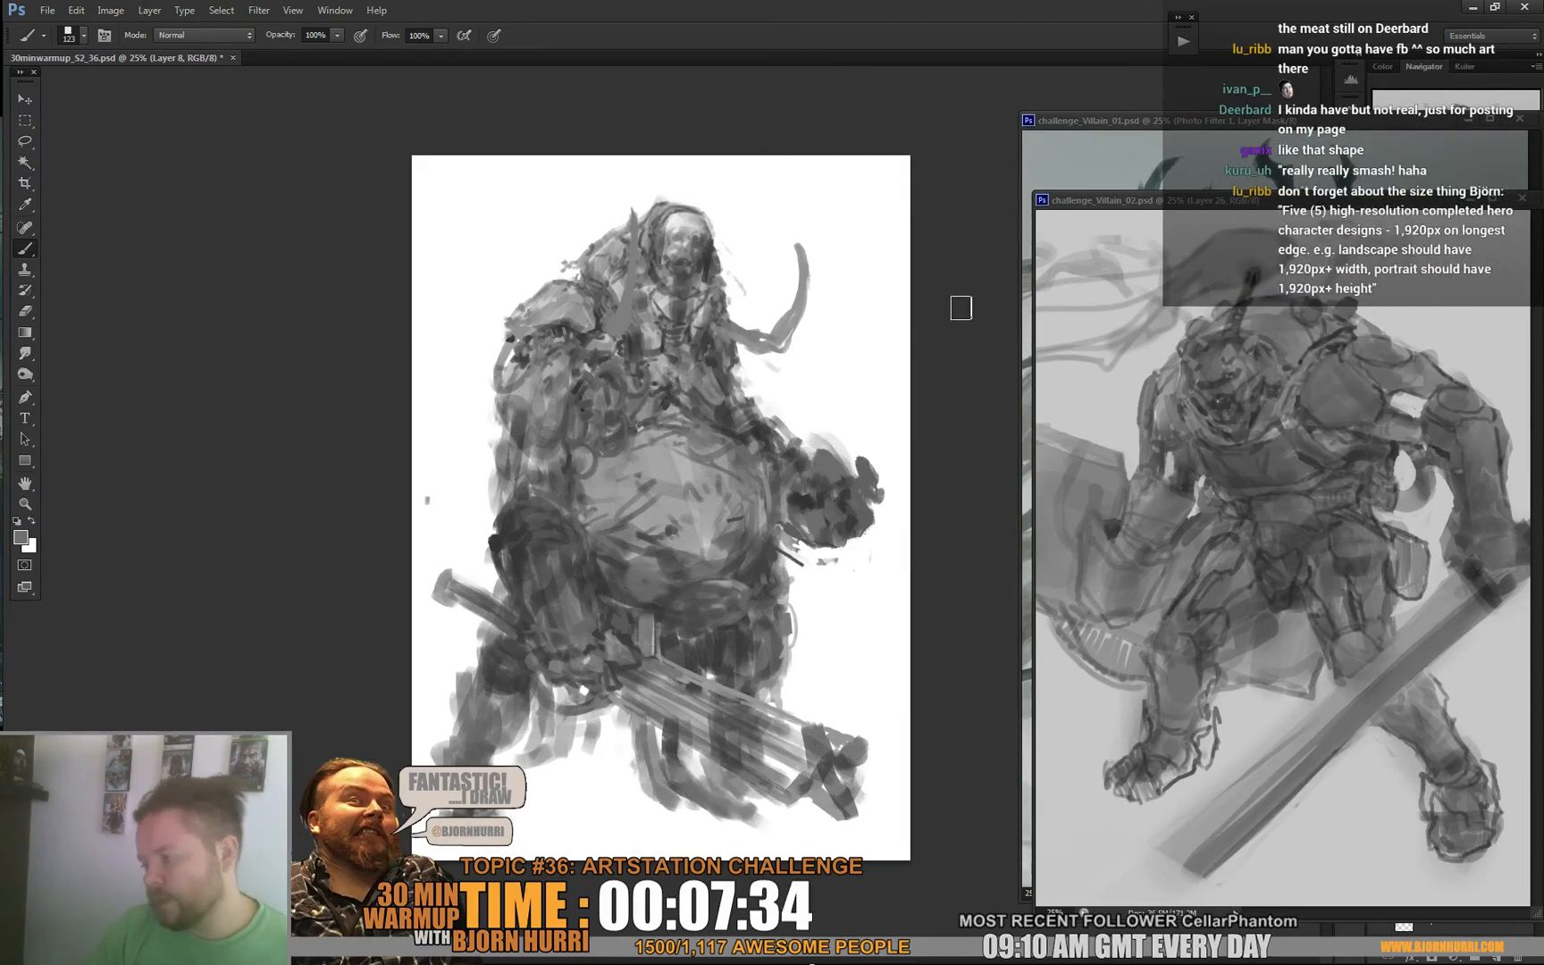
Shade the lower belly with sampled greys, adjusting the brush size and ending at 110 px.
{"action": "right_click", "coordinate": [753, 546]}
{"action": "key", "text": "Return"}
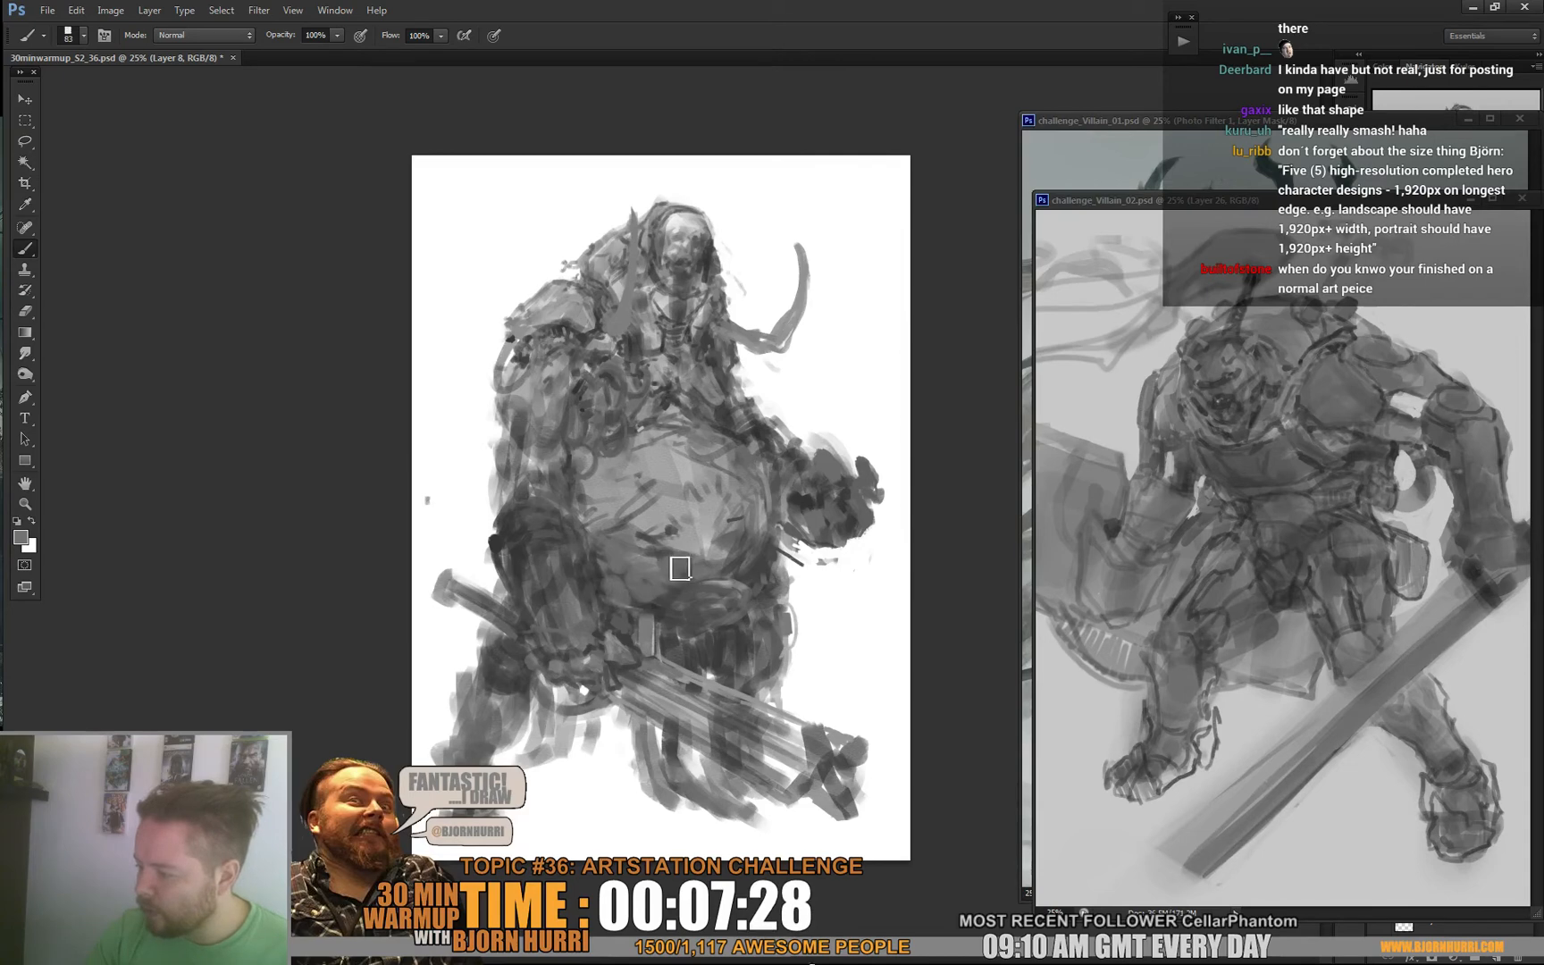
{"action": "right_click", "coordinate": [716, 583]}
{"action": "left_click", "coordinate": [793, 624]}
{"action": "left_click", "coordinate": [668, 531], "text": "alt"}
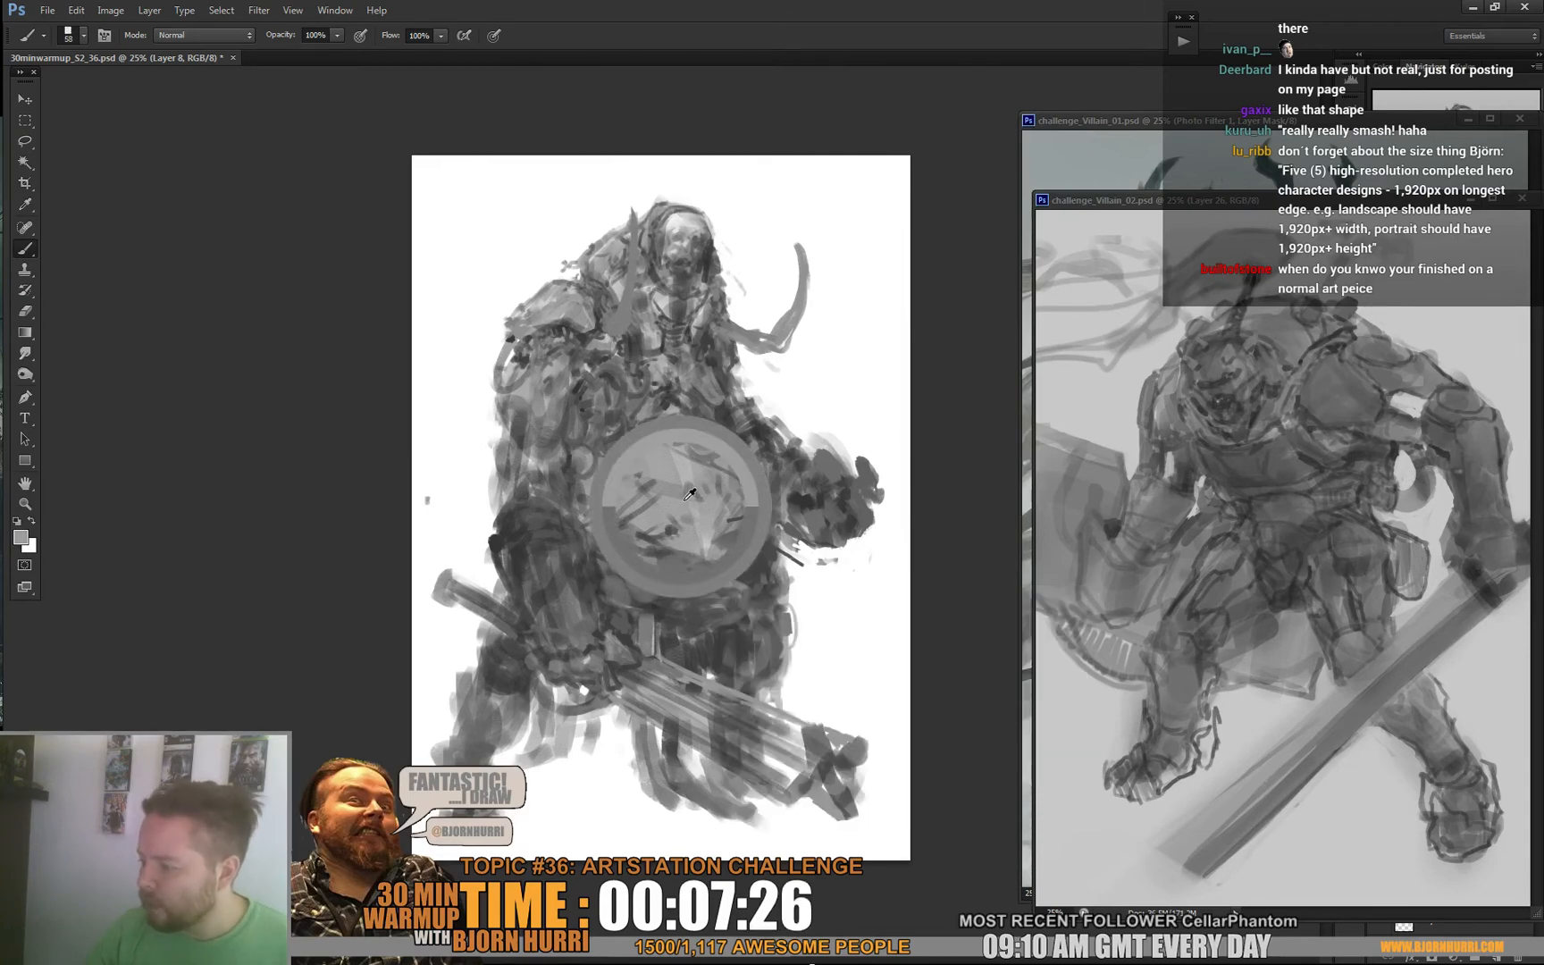
{"action": "right_click", "coordinate": [716, 496]}
{"action": "left_click", "coordinate": [819, 536]}
{"action": "key", "text": "Return"}
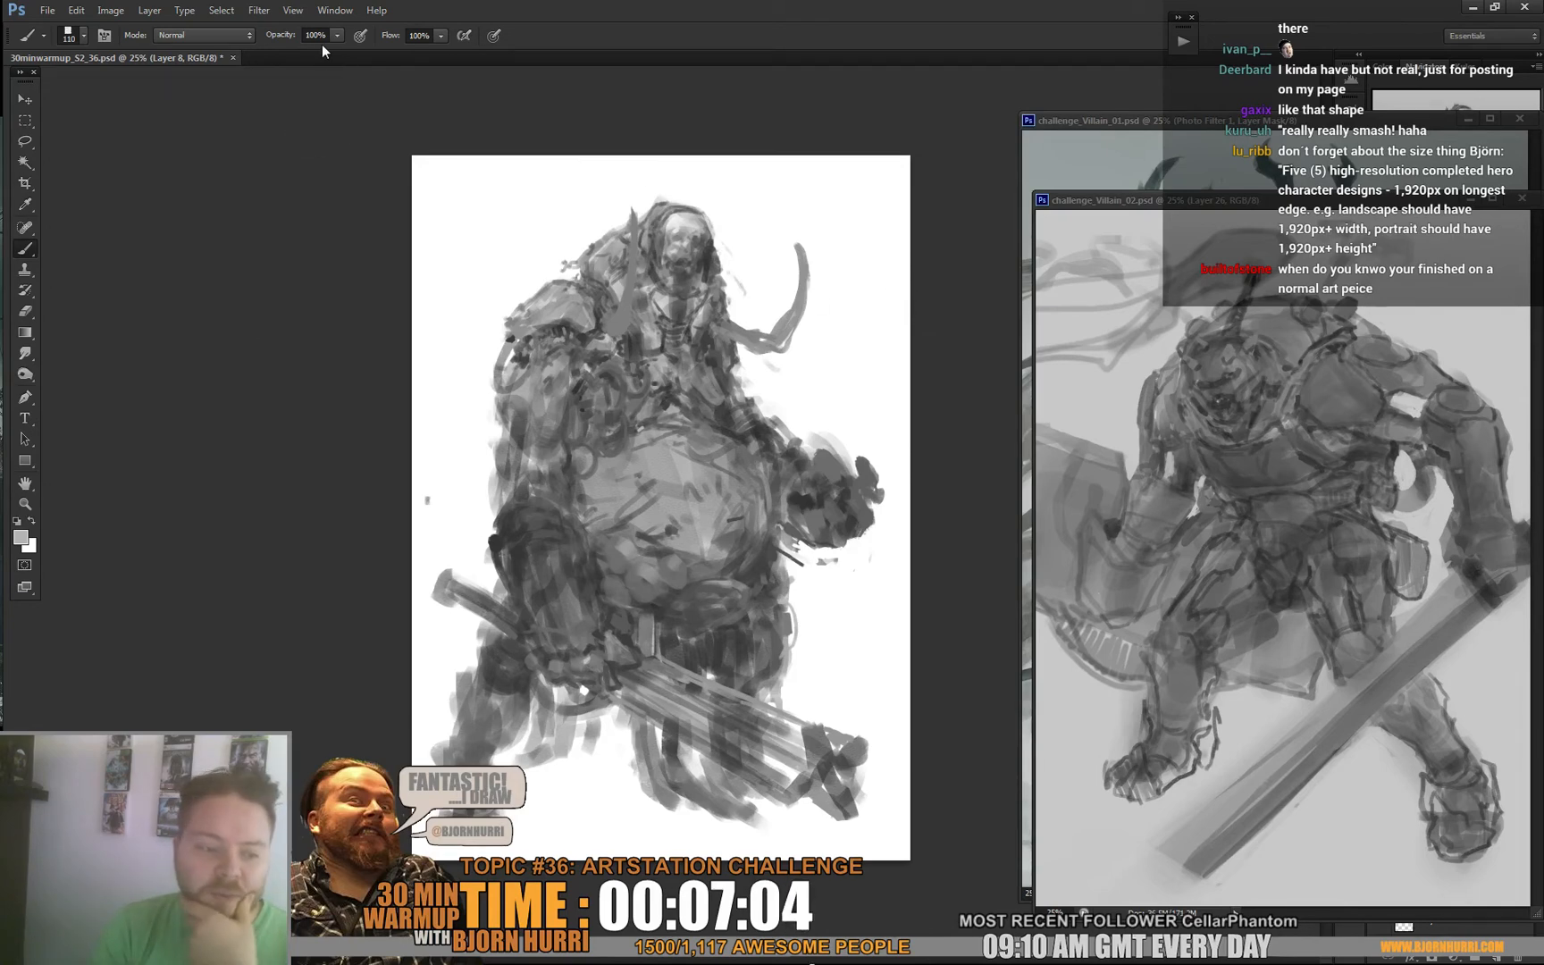
Check the document's pixel dimensions in the Image Size settings without changing them.
{"action": "left_click", "coordinate": [129, 9]}
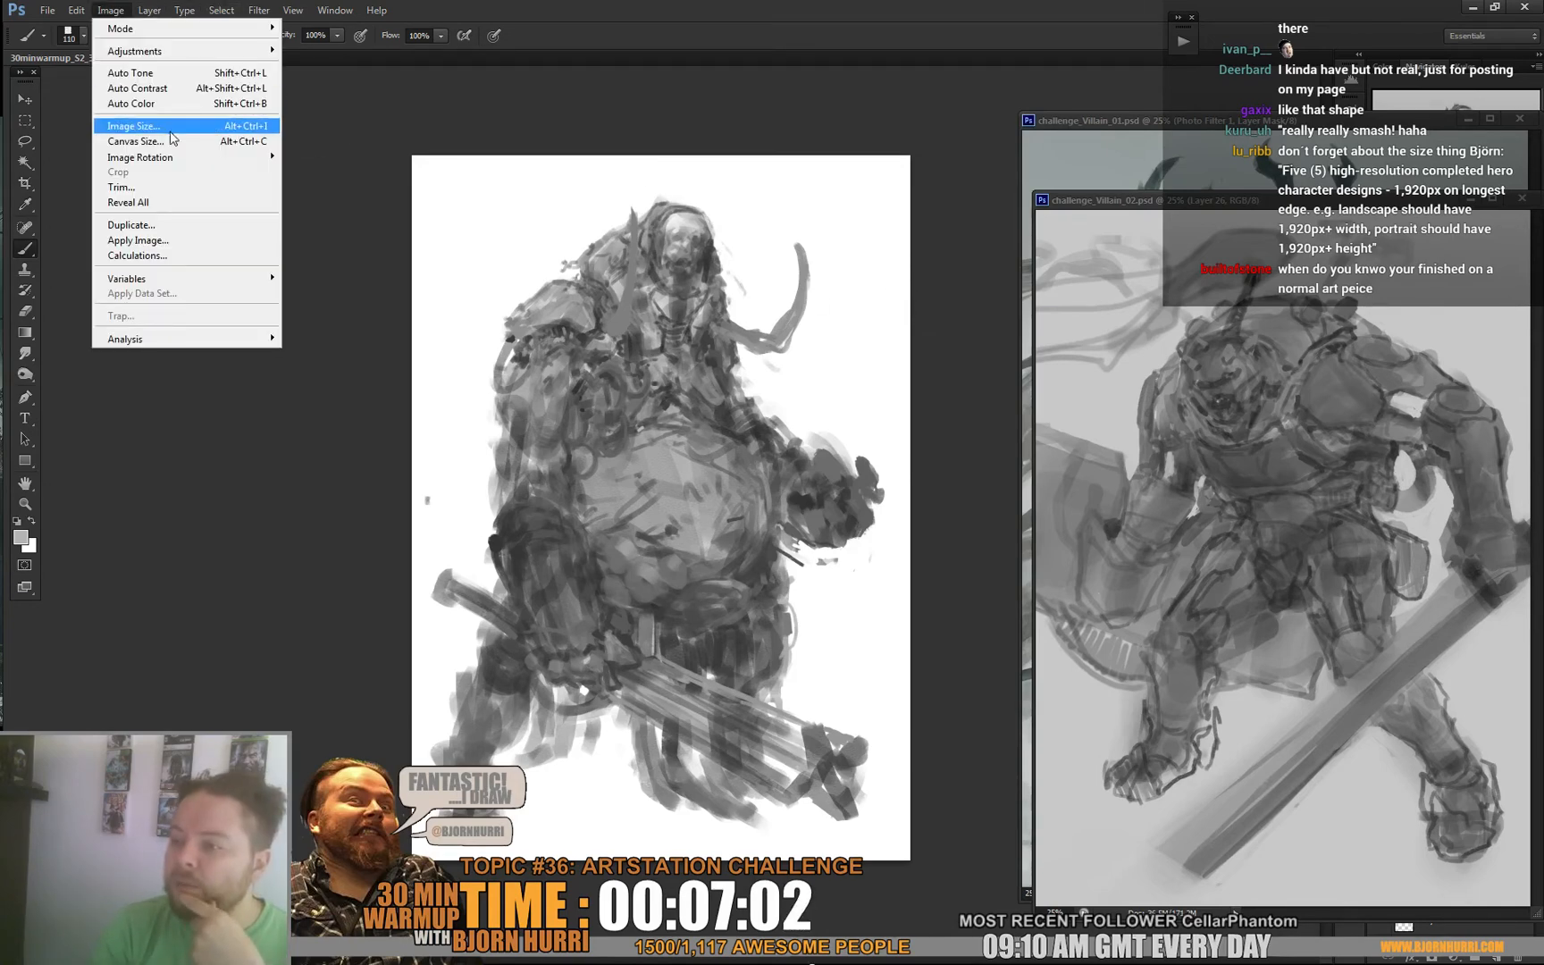
{"action": "left_click", "coordinate": [174, 132]}
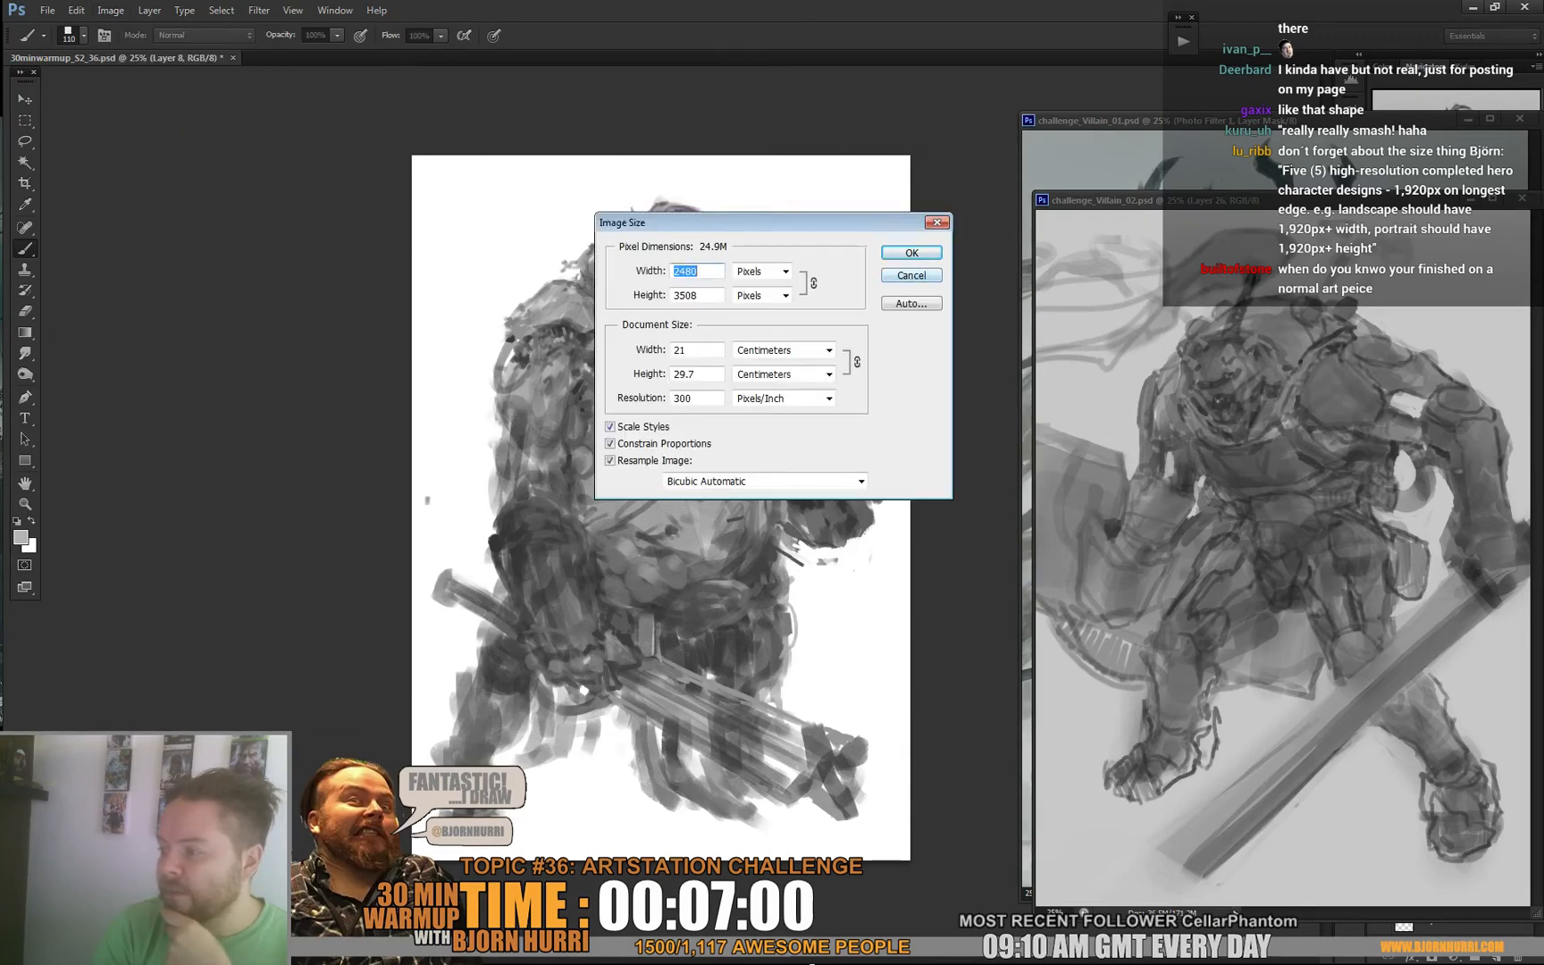
{"action": "left_click", "coordinate": [911, 275]}
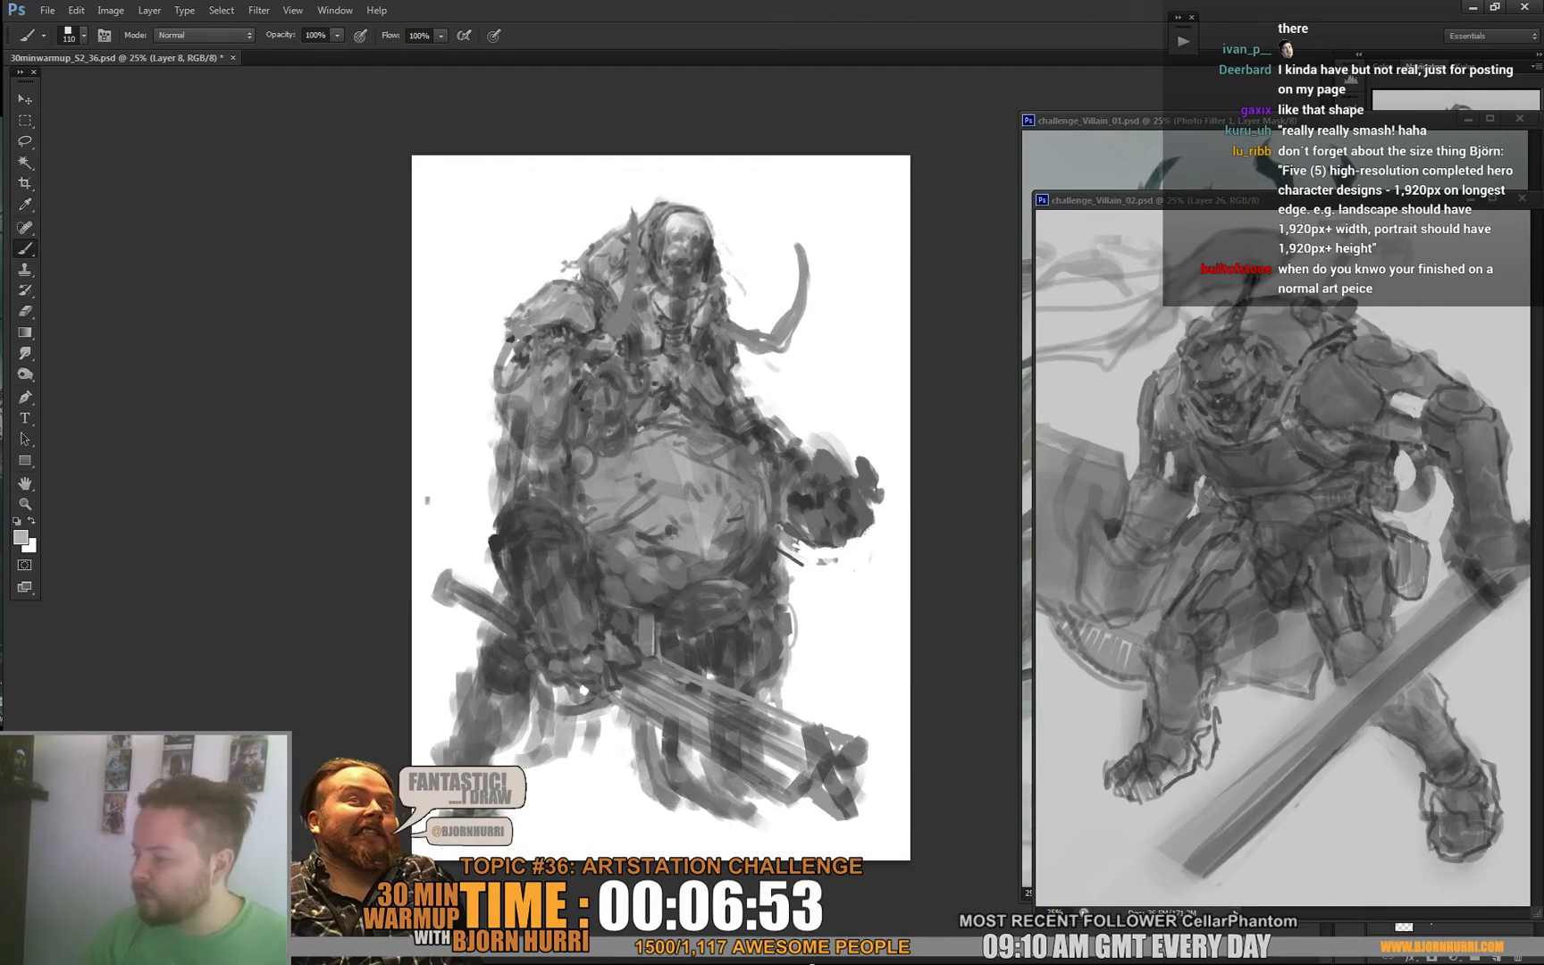
Set the brush size to 20 px and add dark details to the chest and upper belly with sampled tones.
{"action": "right_click", "coordinate": [649, 436]}
{"action": "type", "text": "20"}
{"action": "key", "text": "Return"}
{"action": "left_click", "coordinate": [672, 392], "text": "alt"}
{"action": "left_click", "coordinate": [669, 393], "text": "alt"}
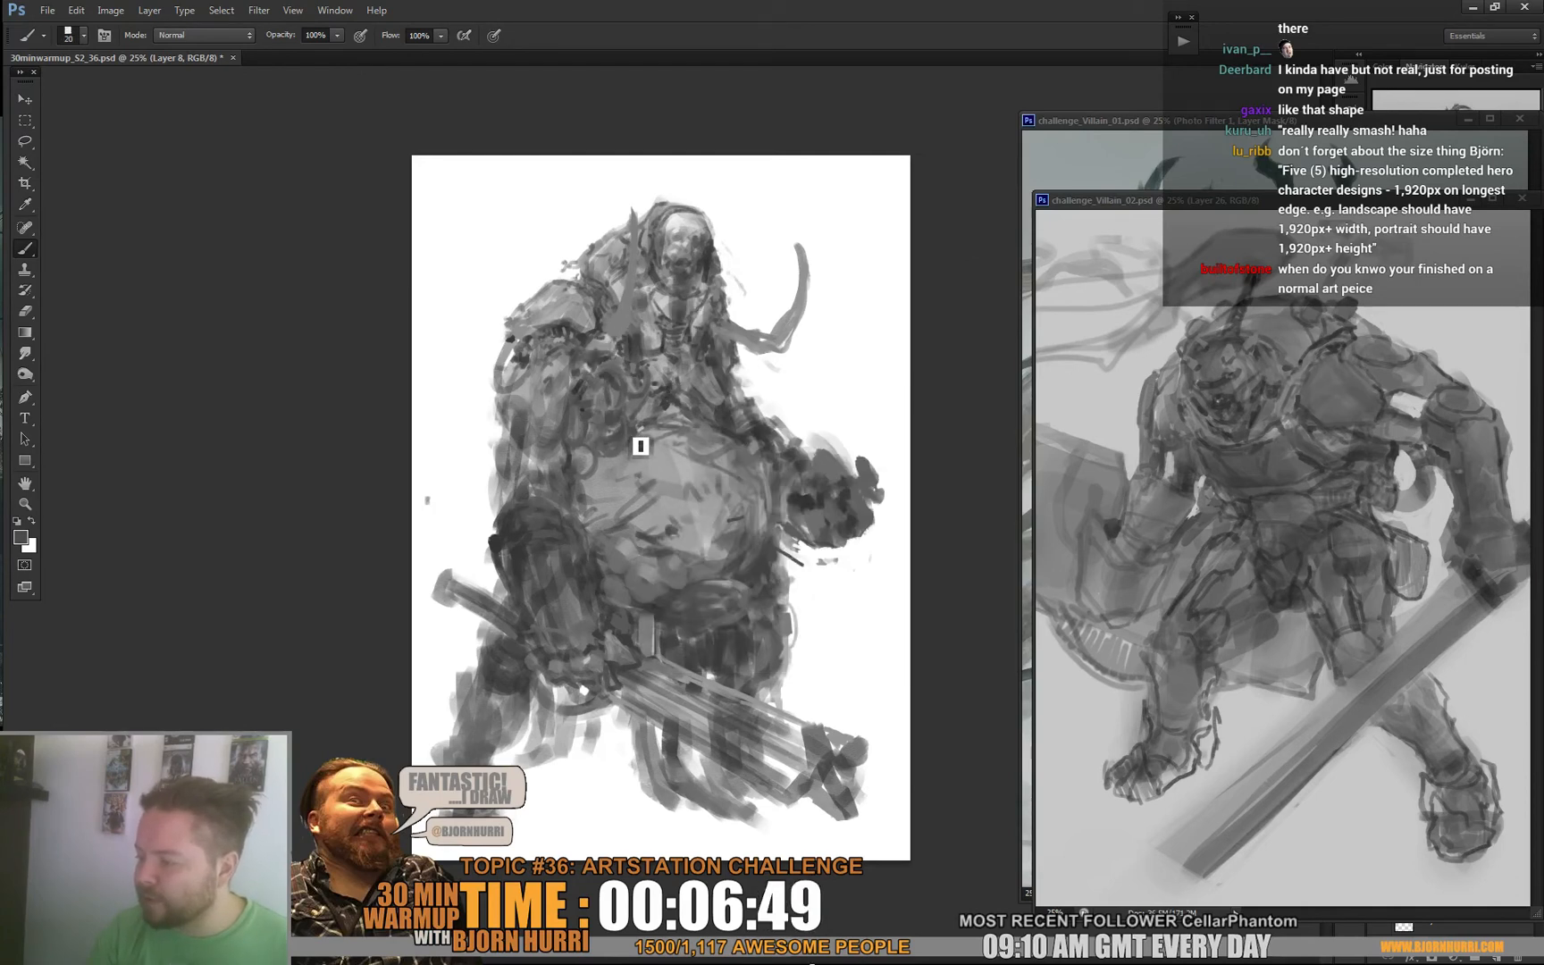
{"action": "left_click", "coordinate": [752, 432], "text": "alt"}
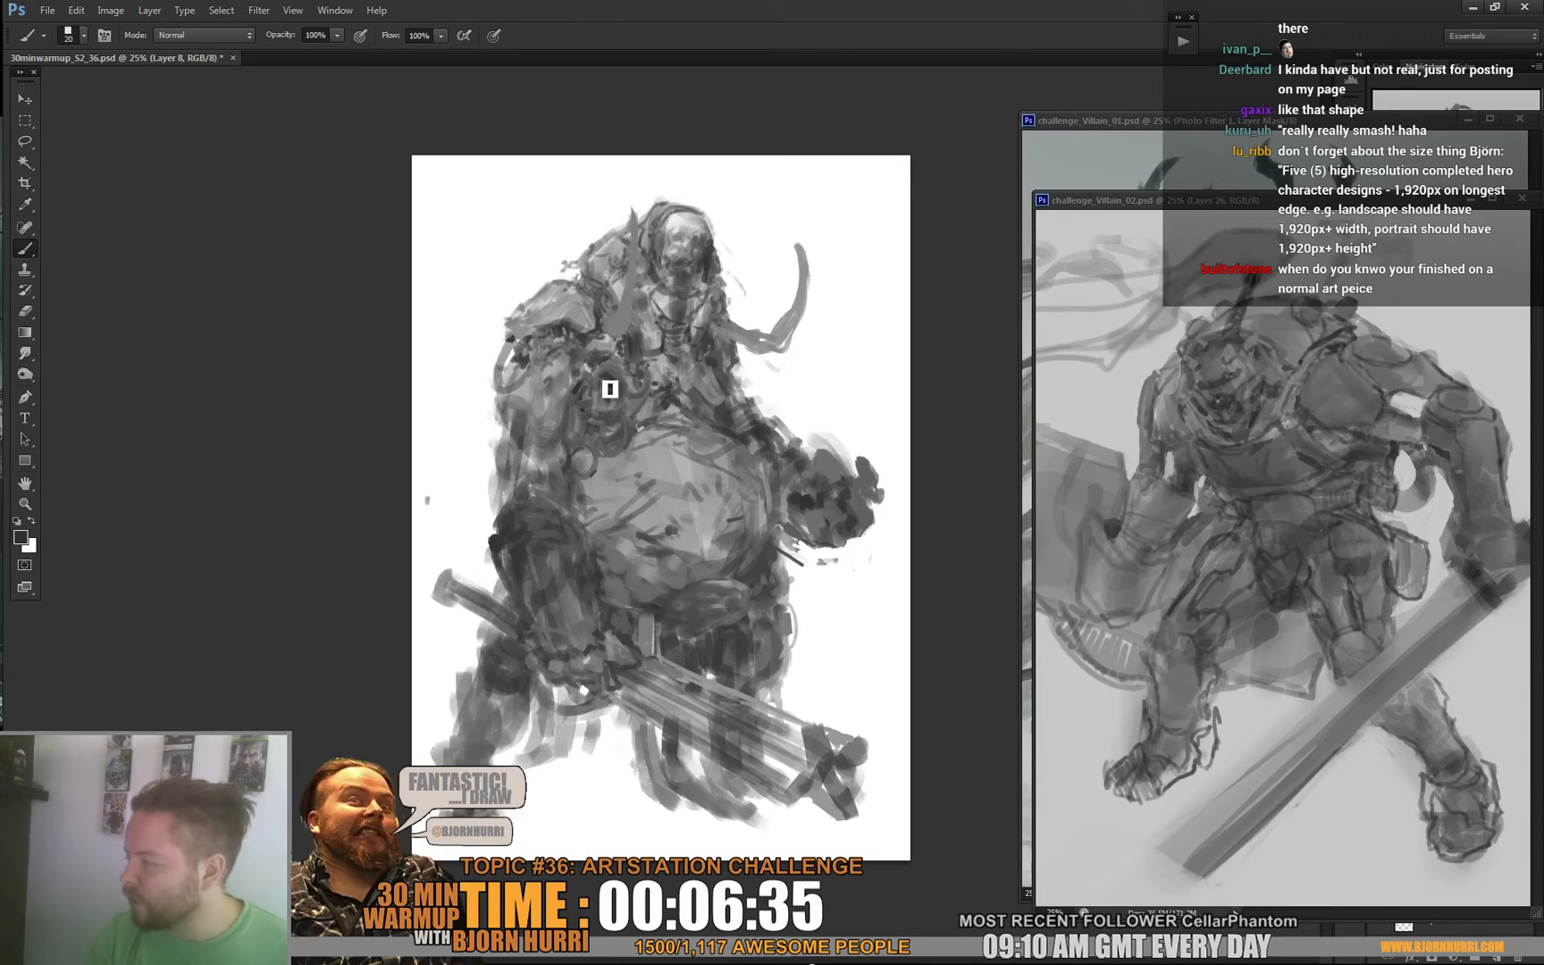
Bring the challenge_Villain_01.psd reference to the front and darken the sketch's chest and neck, starting with a 64 px brush.
{"action": "left_click", "coordinate": [1130, 161]}
{"action": "left_click", "coordinate": [681, 351]}
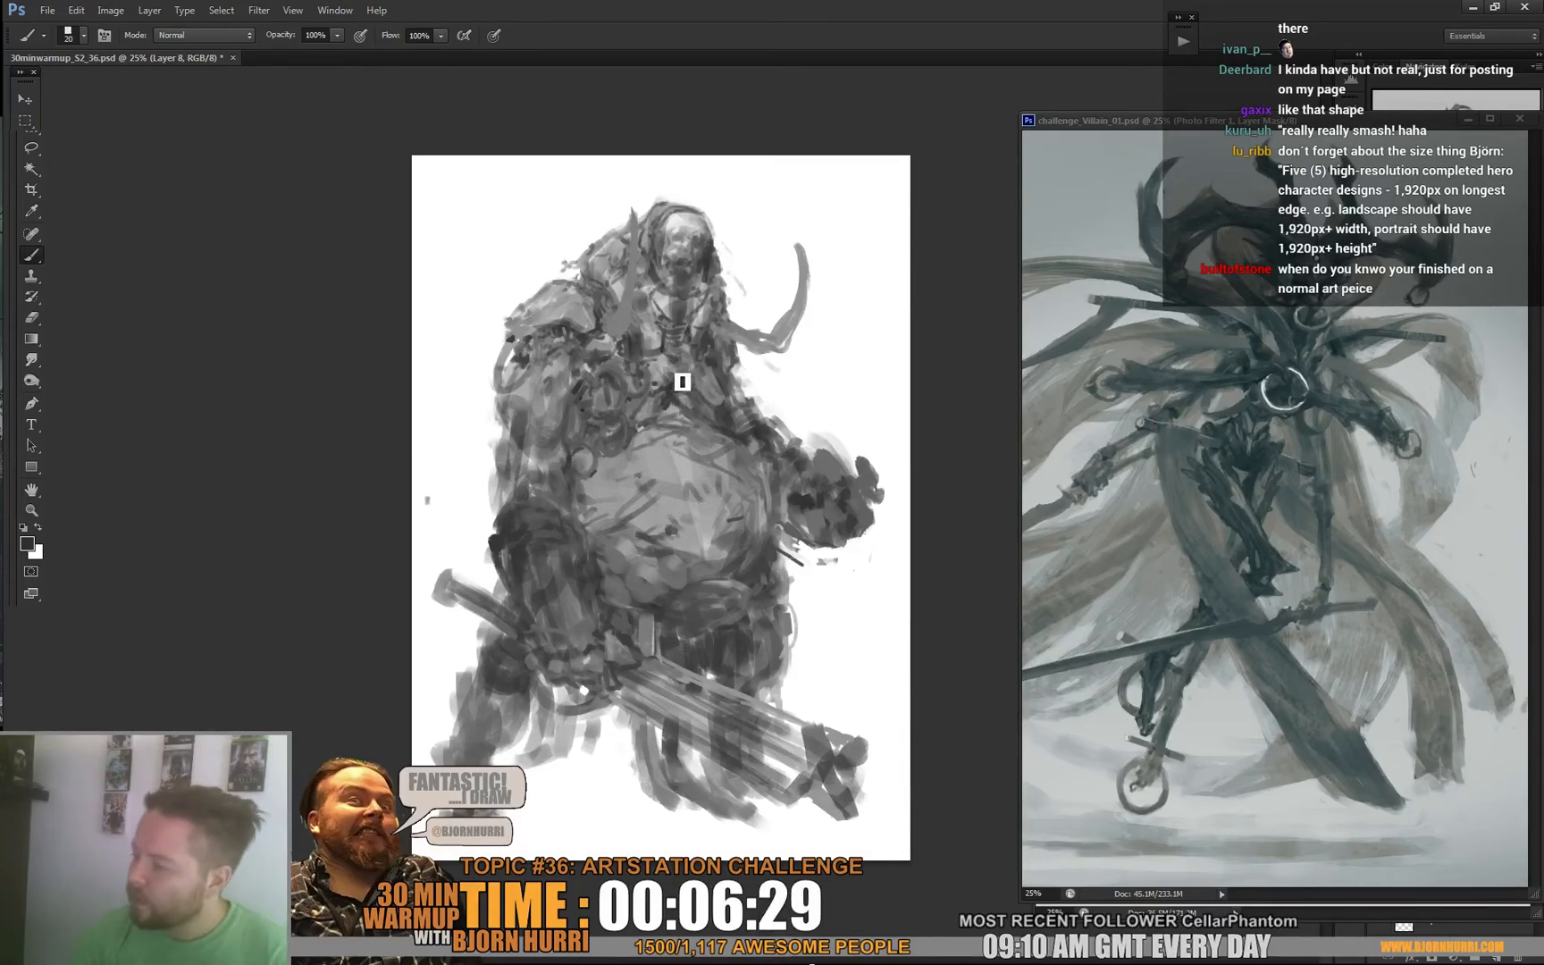
{"action": "right_click", "coordinate": [693, 339]}
{"action": "left_click_drag", "start_coordinate": [744, 374], "coordinate": [756, 375]}
{"action": "left_click", "coordinate": [666, 350]}
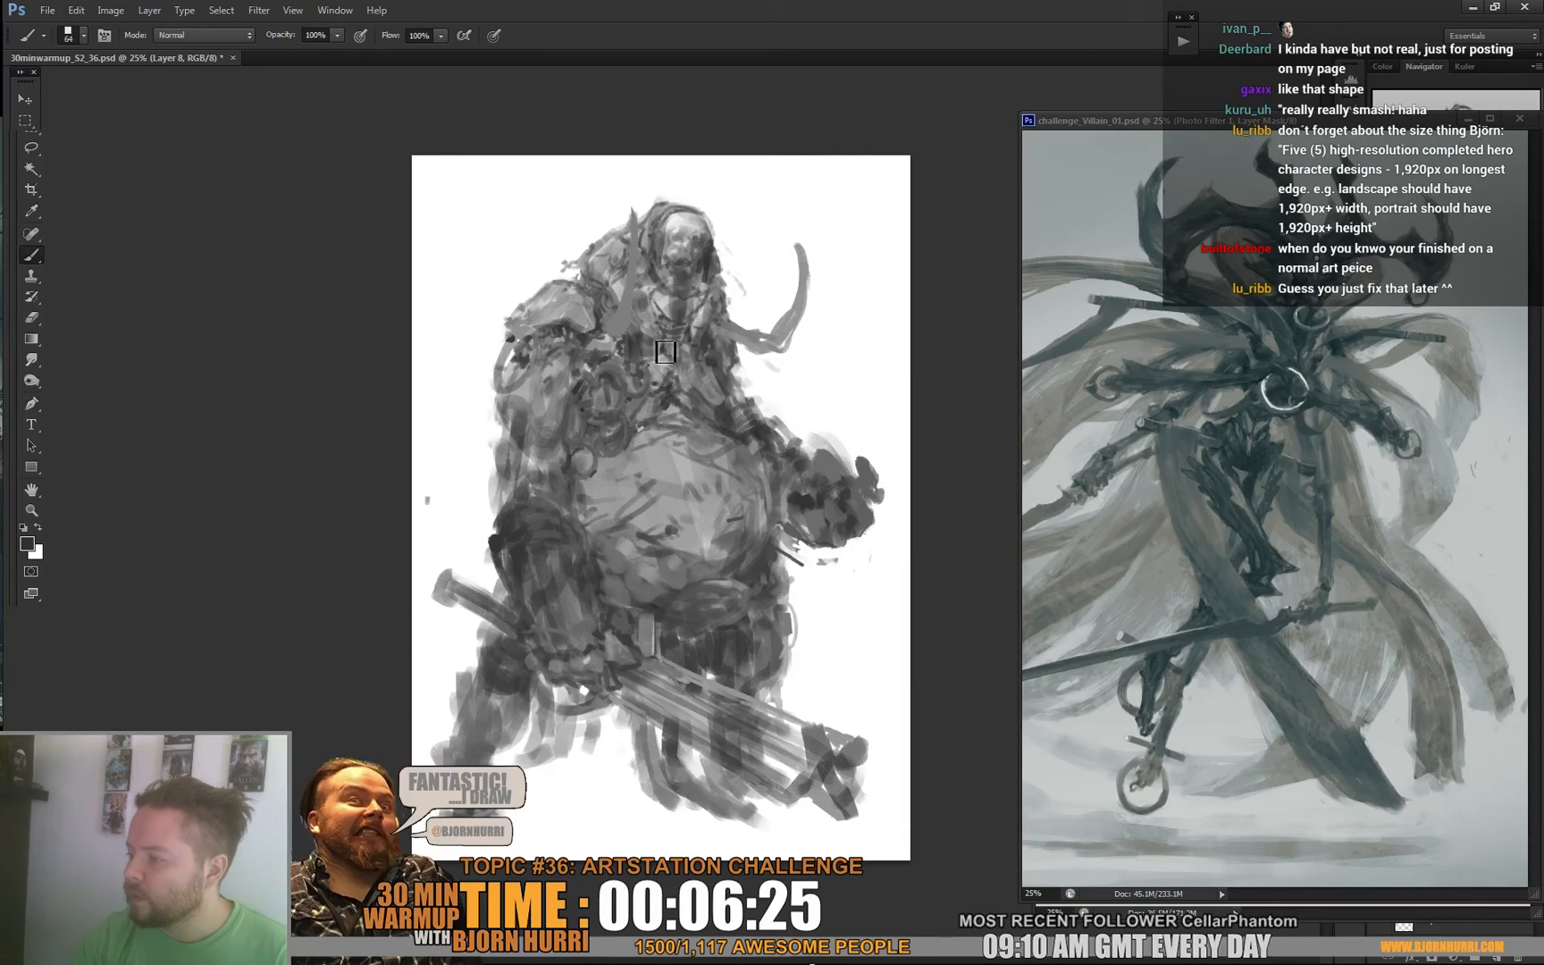
{"action": "right_click", "coordinate": [720, 301]}
{"action": "left_click_drag", "start_coordinate": [787, 340], "coordinate": [782, 340]}
{"action": "left_click", "coordinate": [677, 311], "text": "alt"}
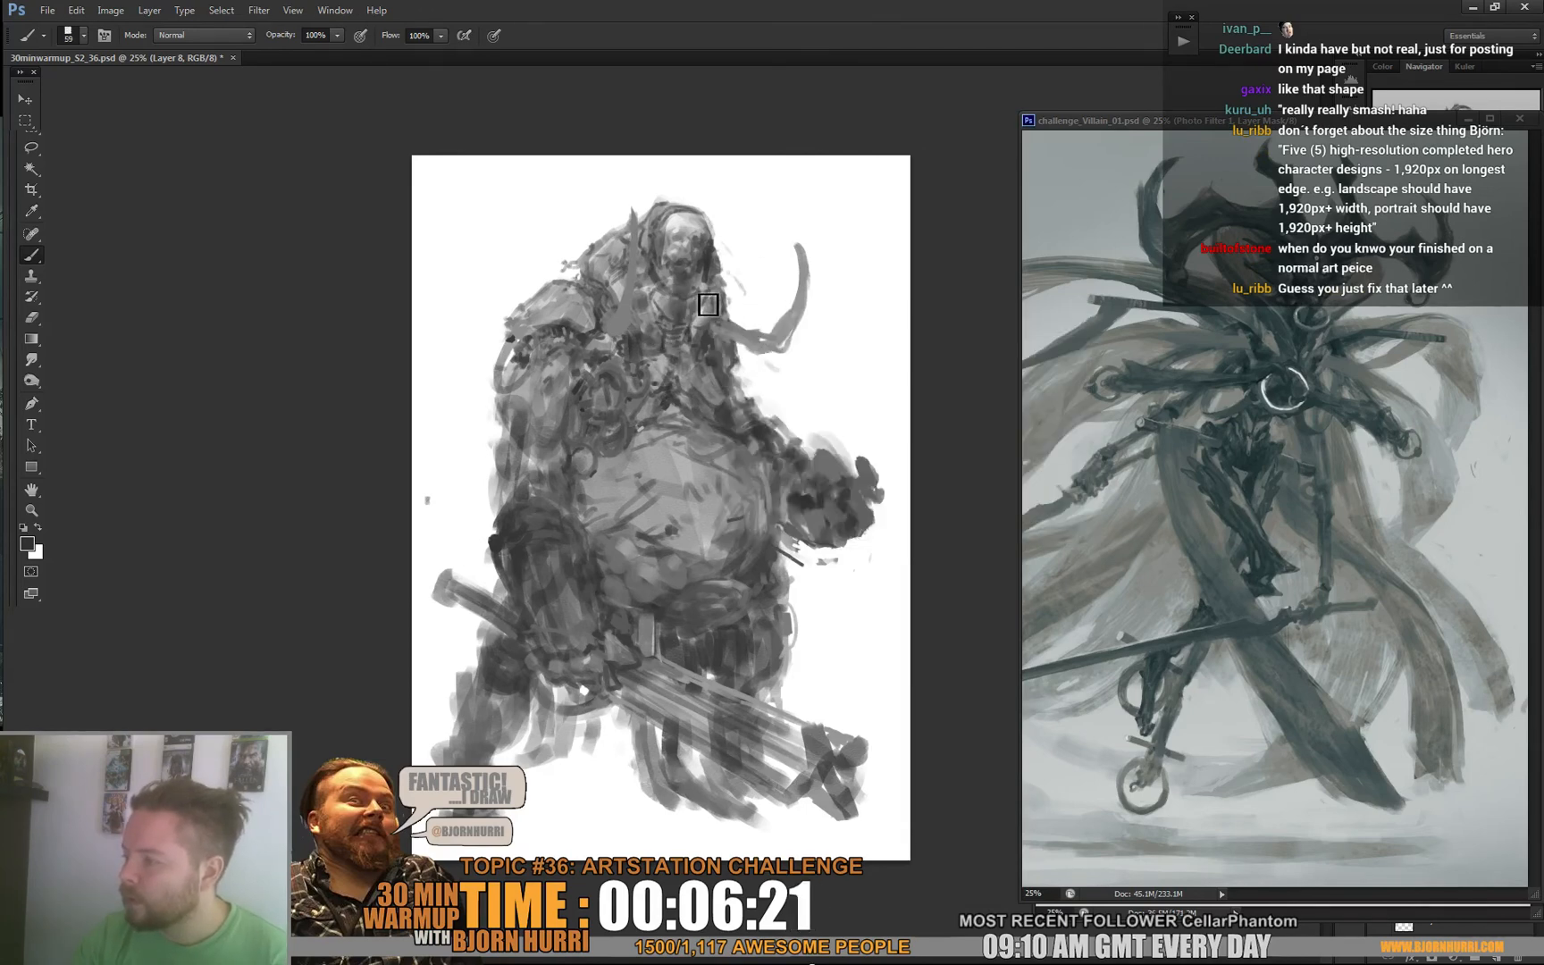
Set the brush size to 35 px and paint a small curved horn beside the hood on a new layer.
{"action": "right_click", "coordinate": [748, 258]}
{"action": "left_click_drag", "start_coordinate": [810, 298], "coordinate": [796, 298]}
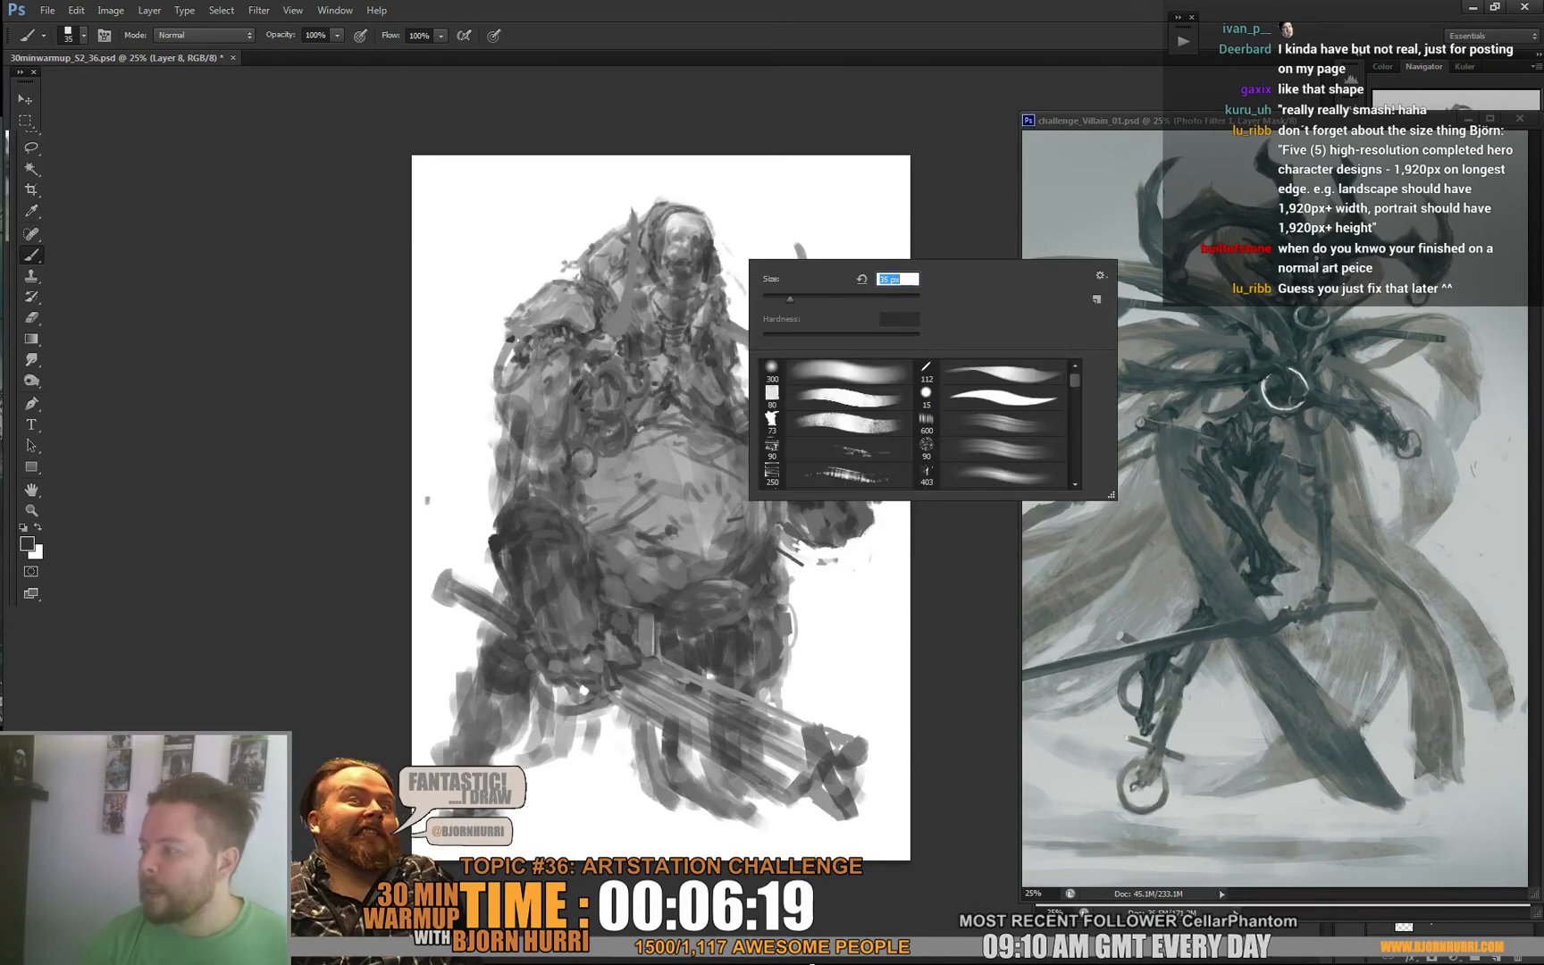
{"action": "left_click", "coordinate": [741, 264]}
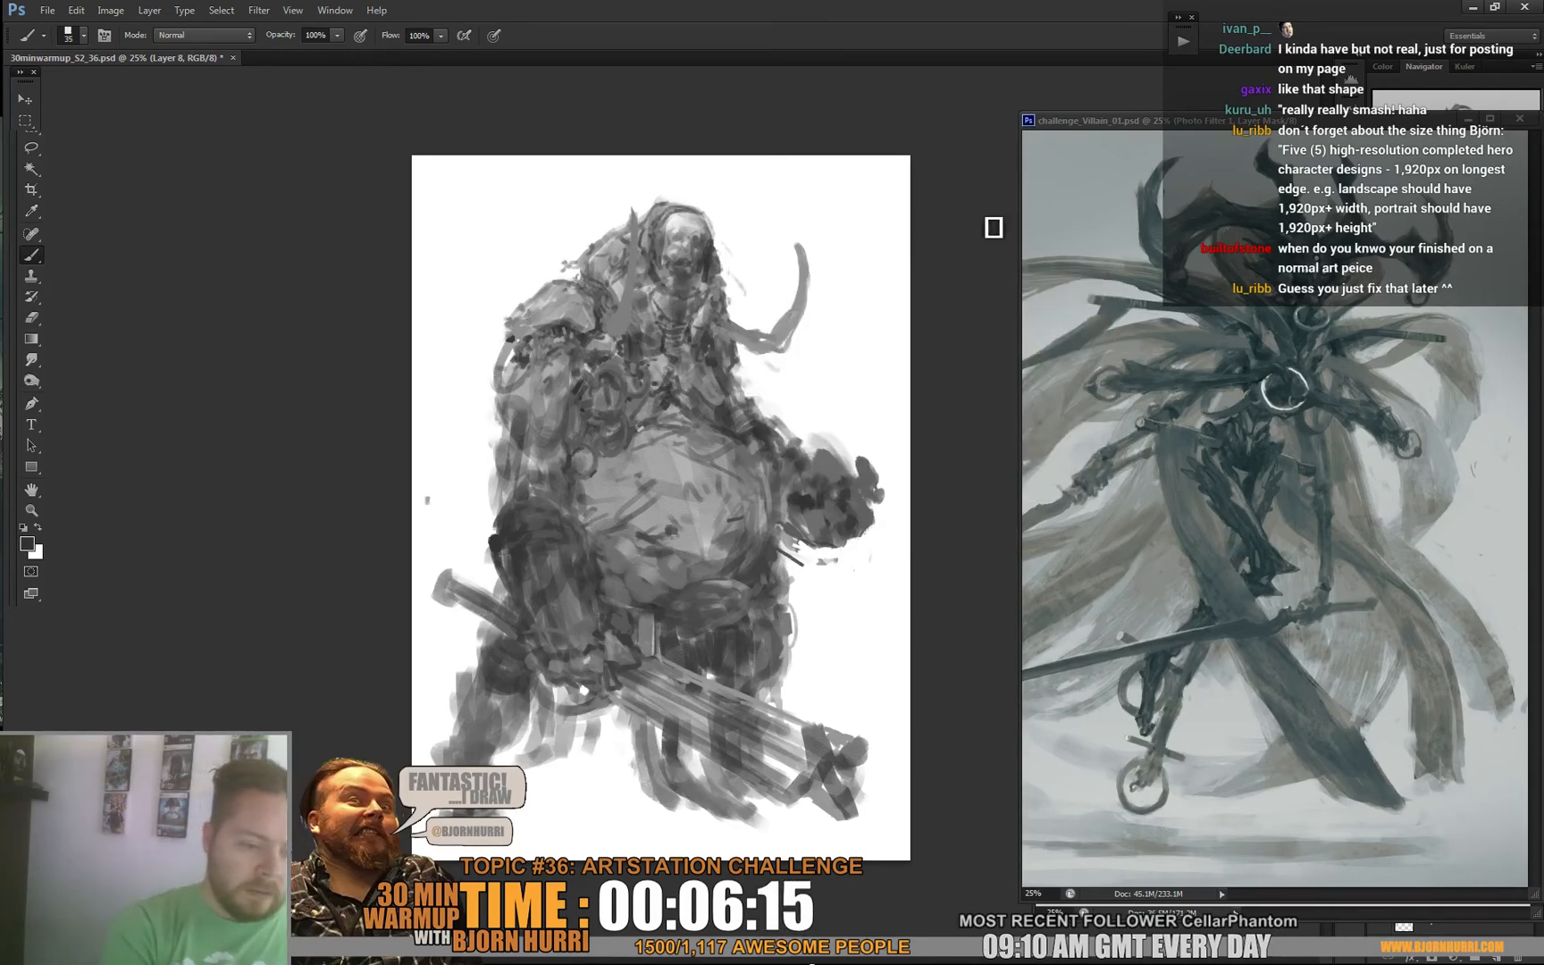
{"action": "key", "text": "ctrl+shift+alt+n"}
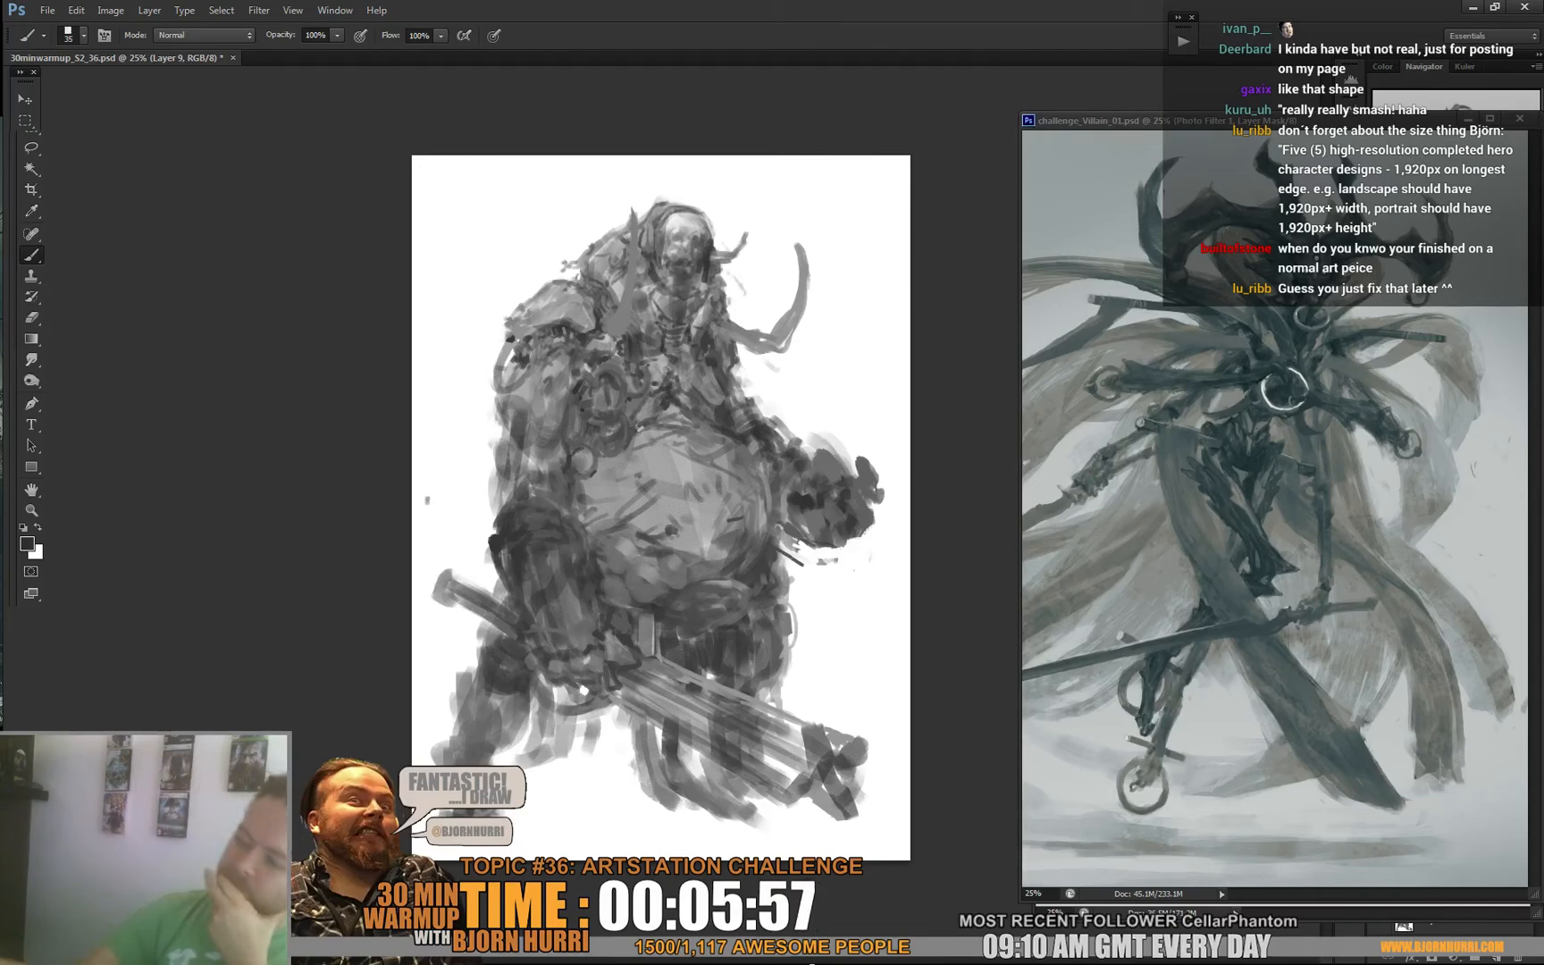
{"action": "left_click", "coordinate": [678, 195], "text": "alt"}
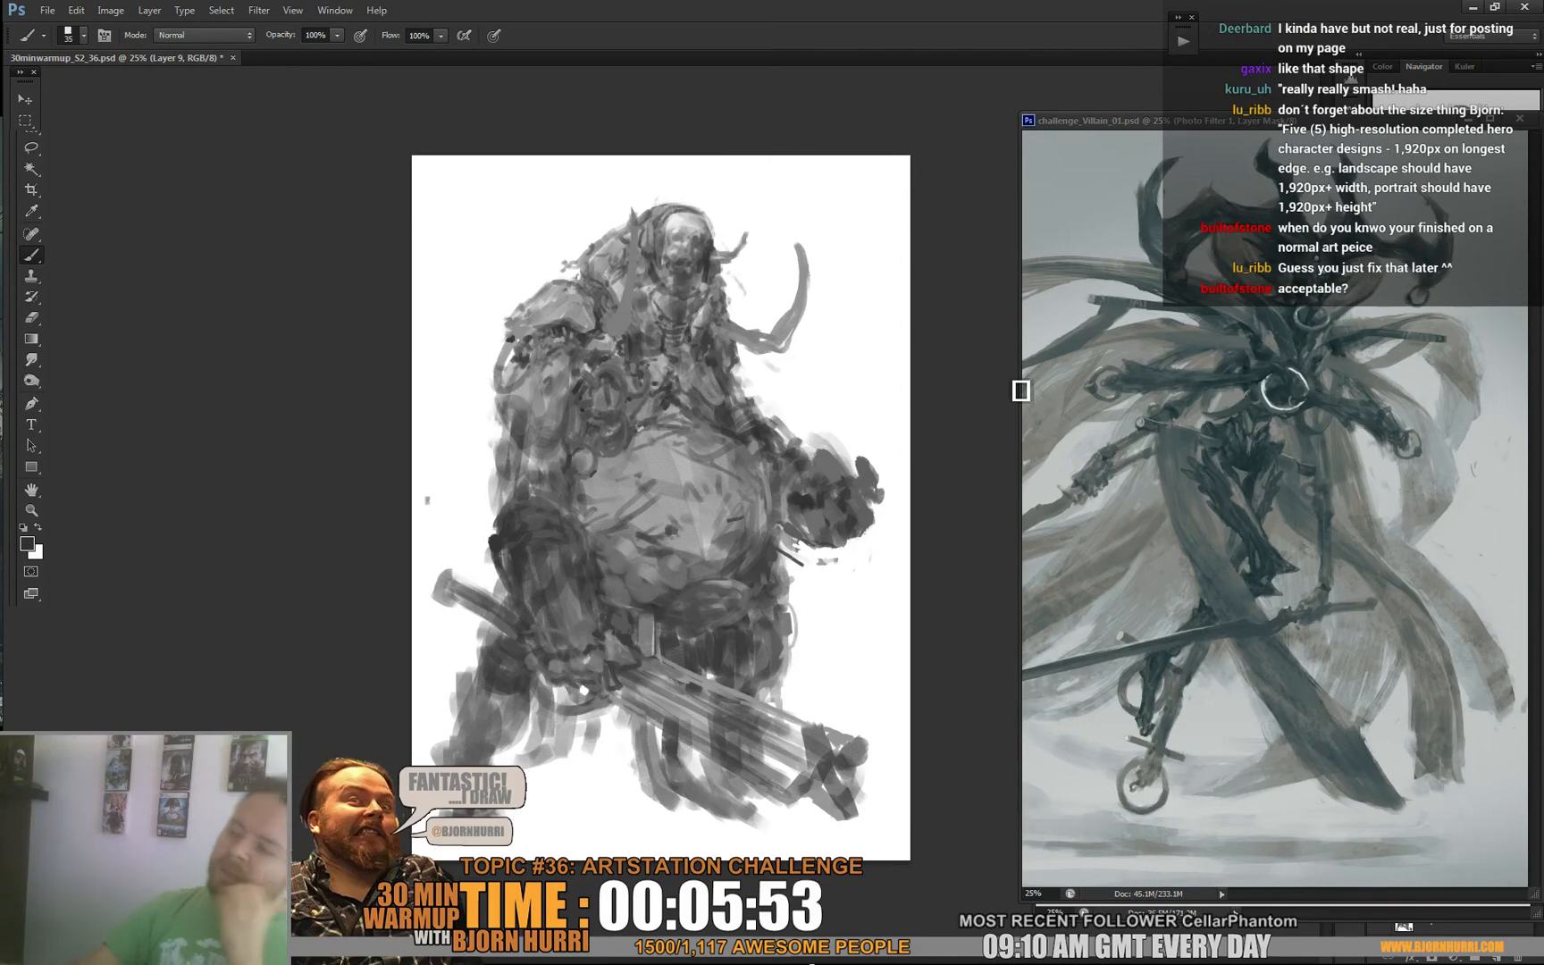
Paint marks on top of the armoured shoulder and thin strands hanging behind it with sampled greys.
{"action": "left_click", "coordinate": [593, 286], "text": "alt"}
{"action": "left_click", "coordinate": [595, 322], "text": "alt"}
{"action": "mouse_move", "coordinate": [566, 282]}
{"action": "left_mouse_down"}
{"action": "mouse_move", "coordinate": [581, 266]}
{"action": "mouse_move", "coordinate": [575, 286]}
{"action": "mouse_move", "coordinate": [593, 285]}
{"action": "left_mouse_up"}
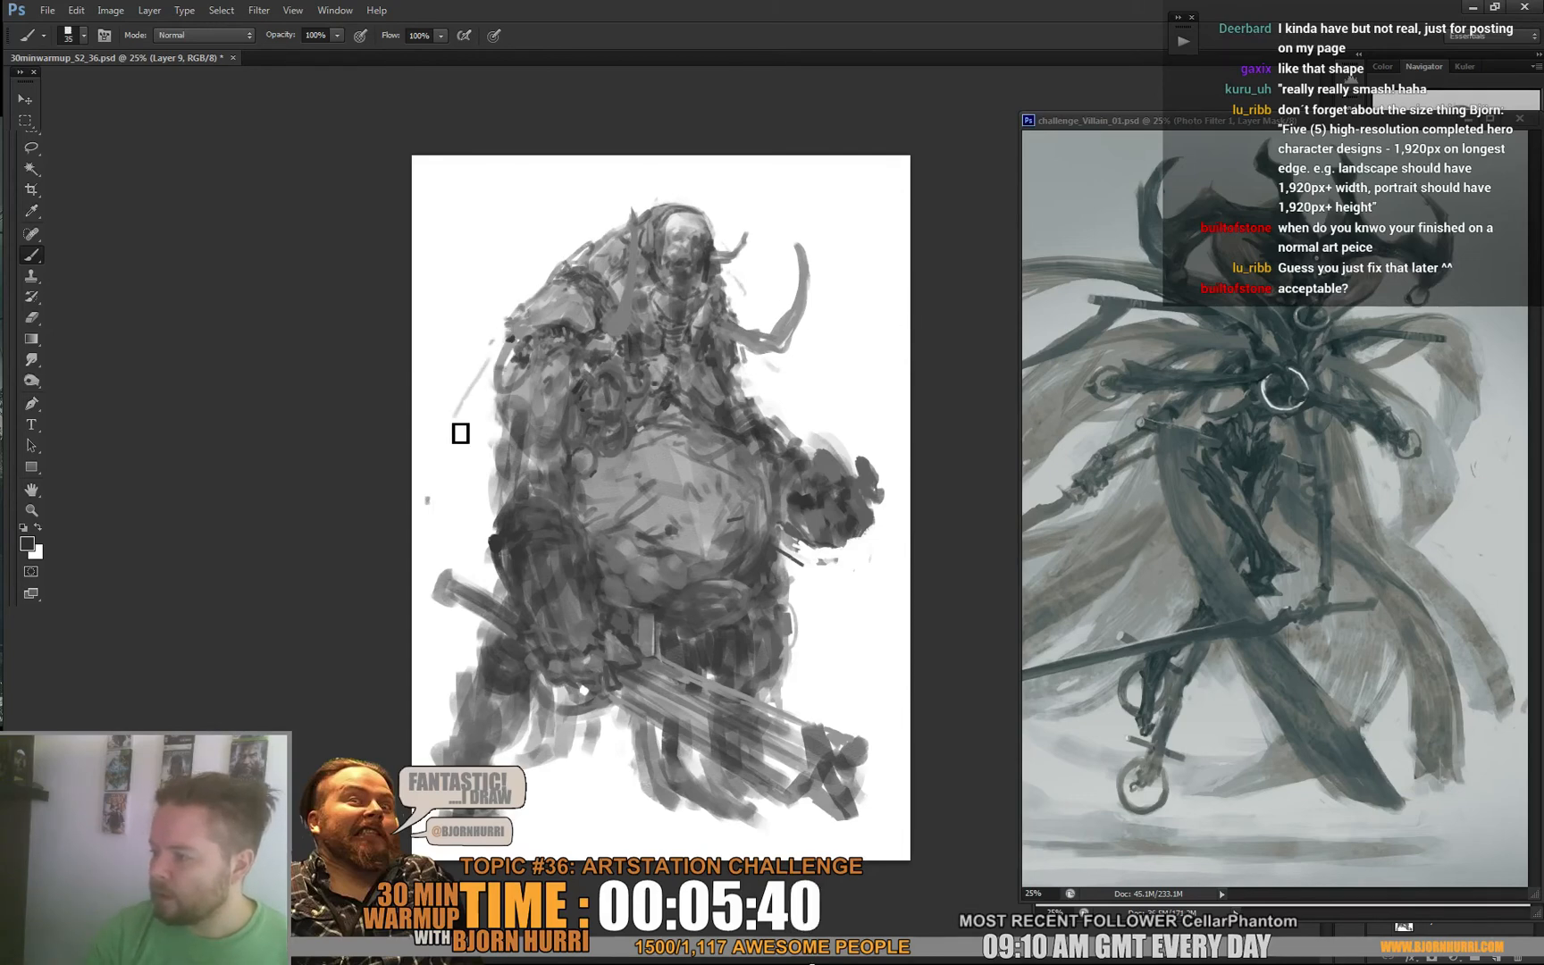
{"action": "left_click_drag", "start_coordinate": [436, 452], "coordinate": [512, 343]}
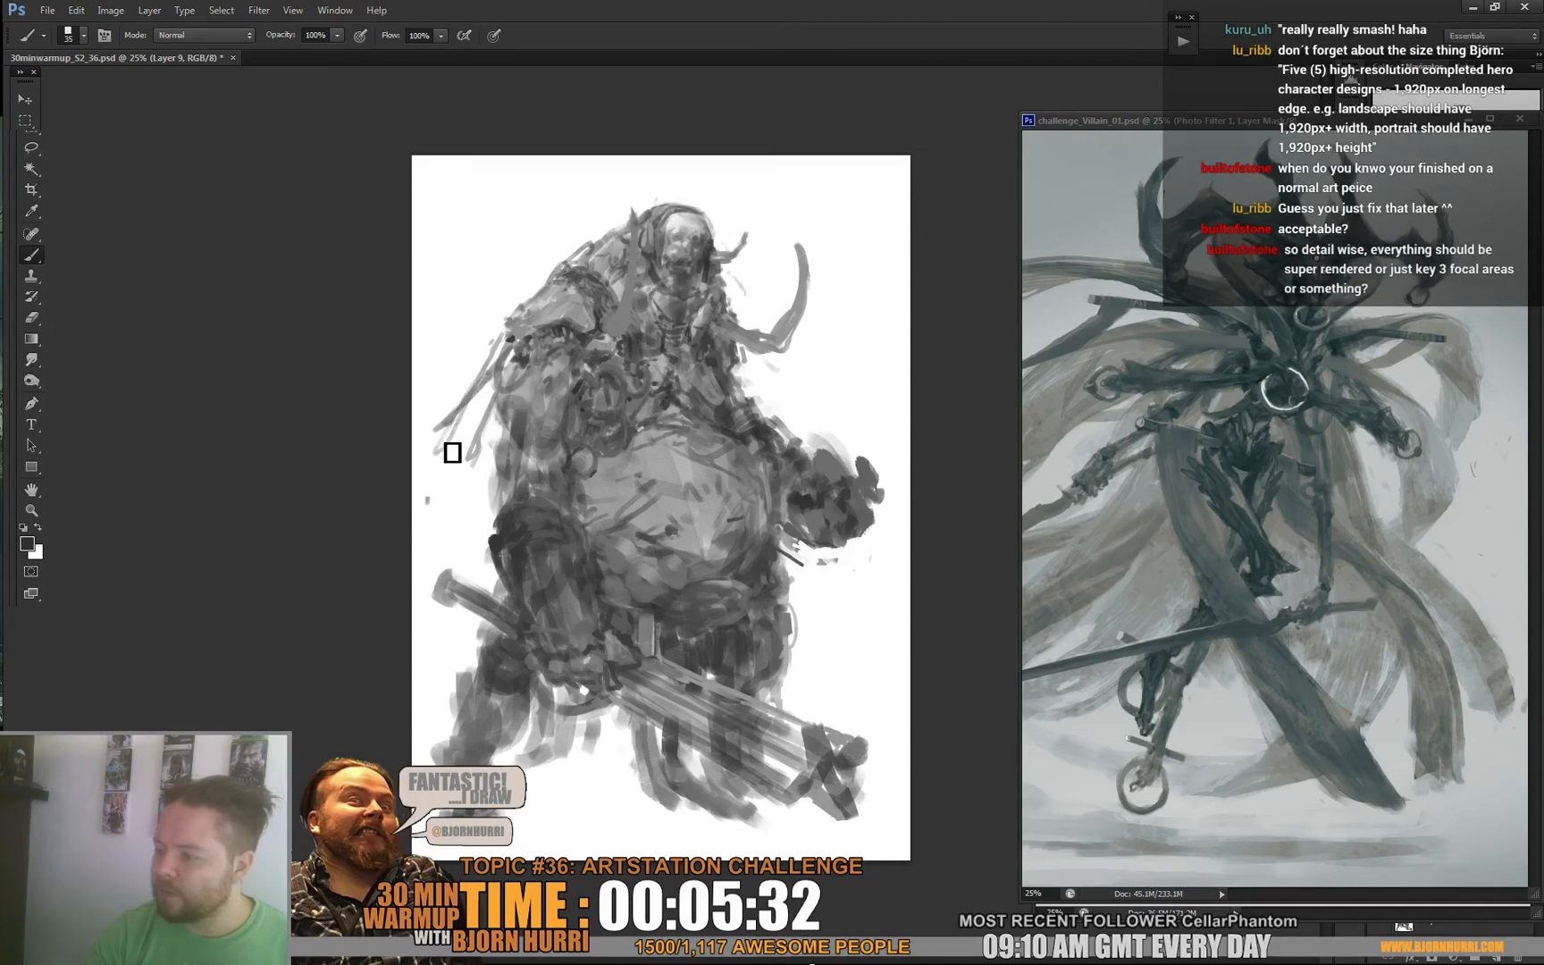
{"action": "left_click", "coordinate": [476, 386], "text": "alt"}
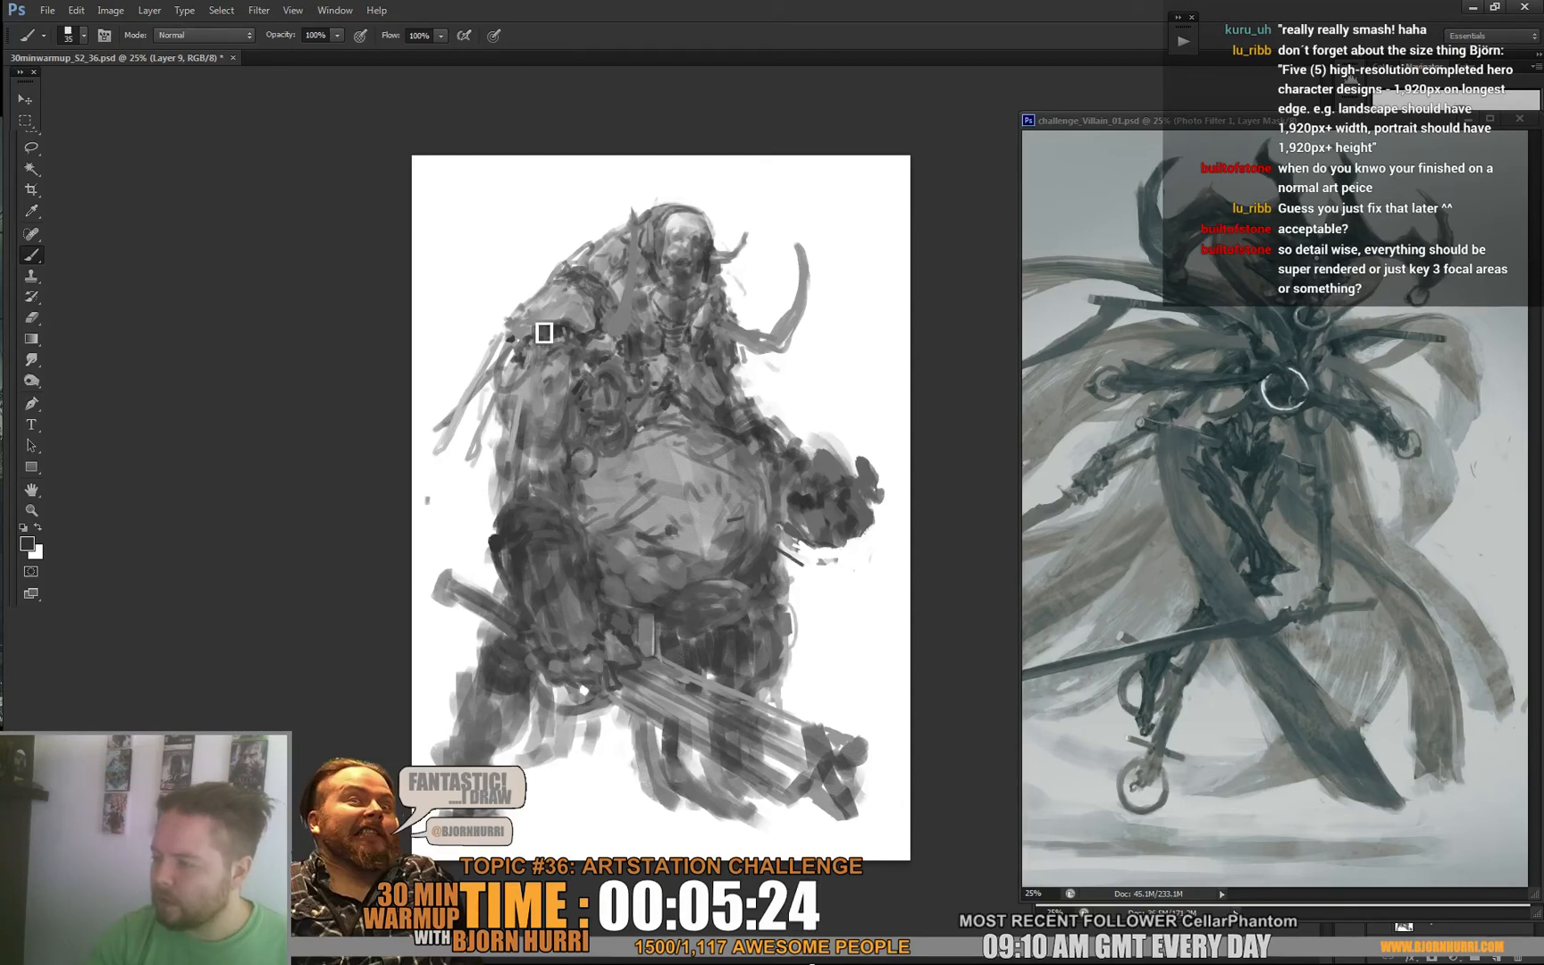
{"action": "left_click", "coordinate": [527, 362], "text": "alt"}
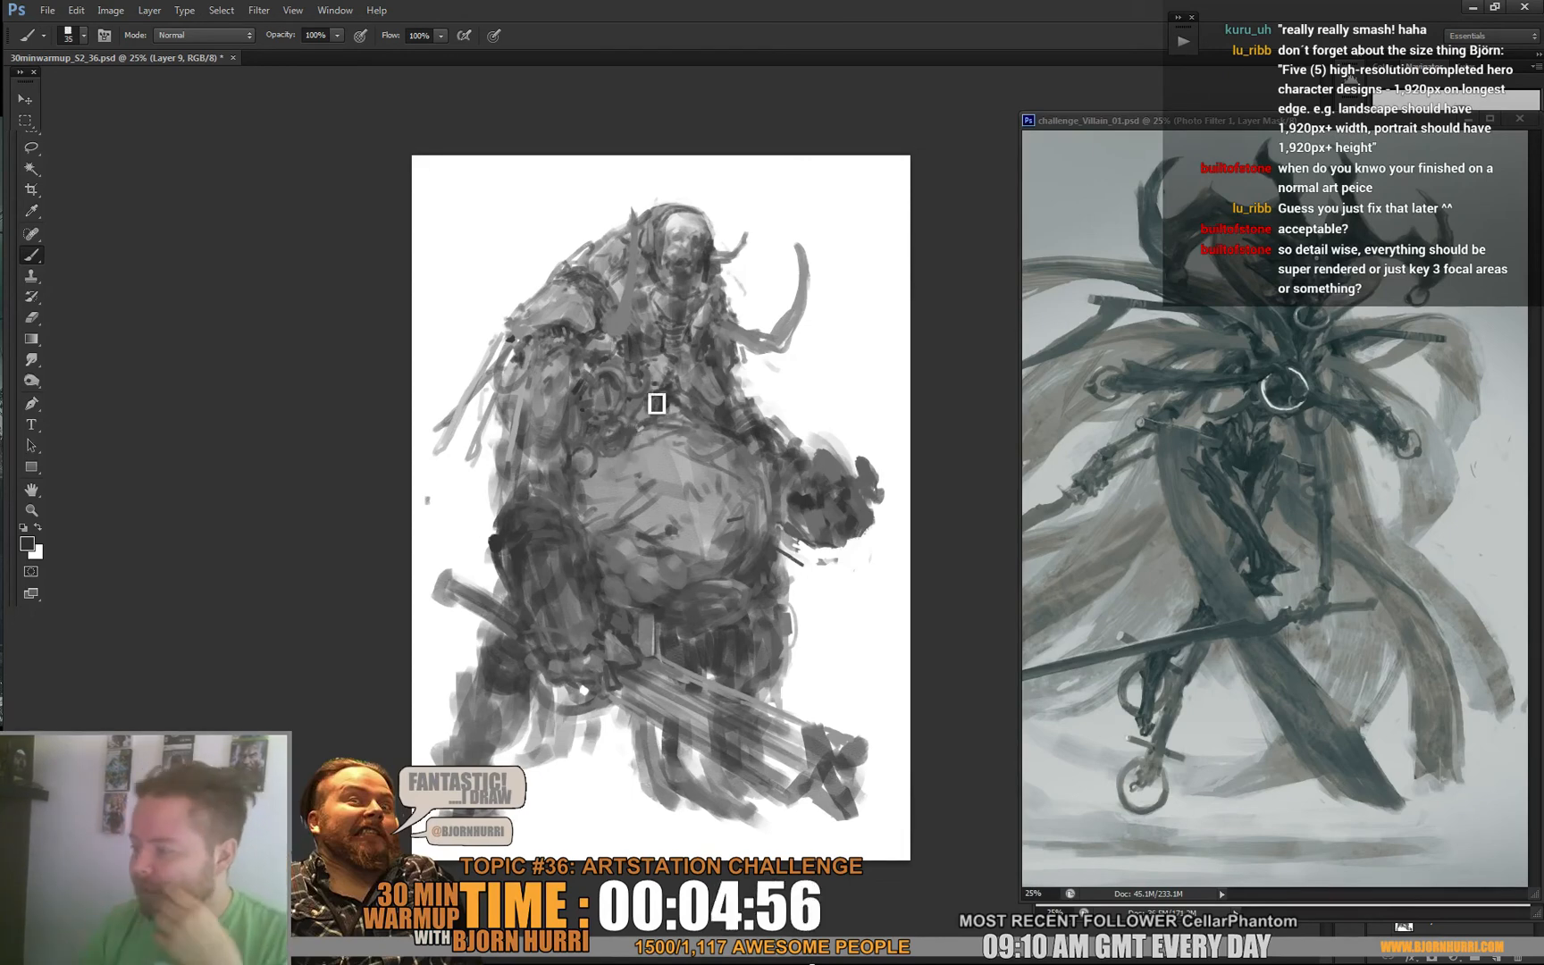
Set the brush size to 24 px and refine the strands beside the hood and the large horn's tip with sampled greys.
{"action": "left_click", "coordinate": [640, 373], "text": "alt"}
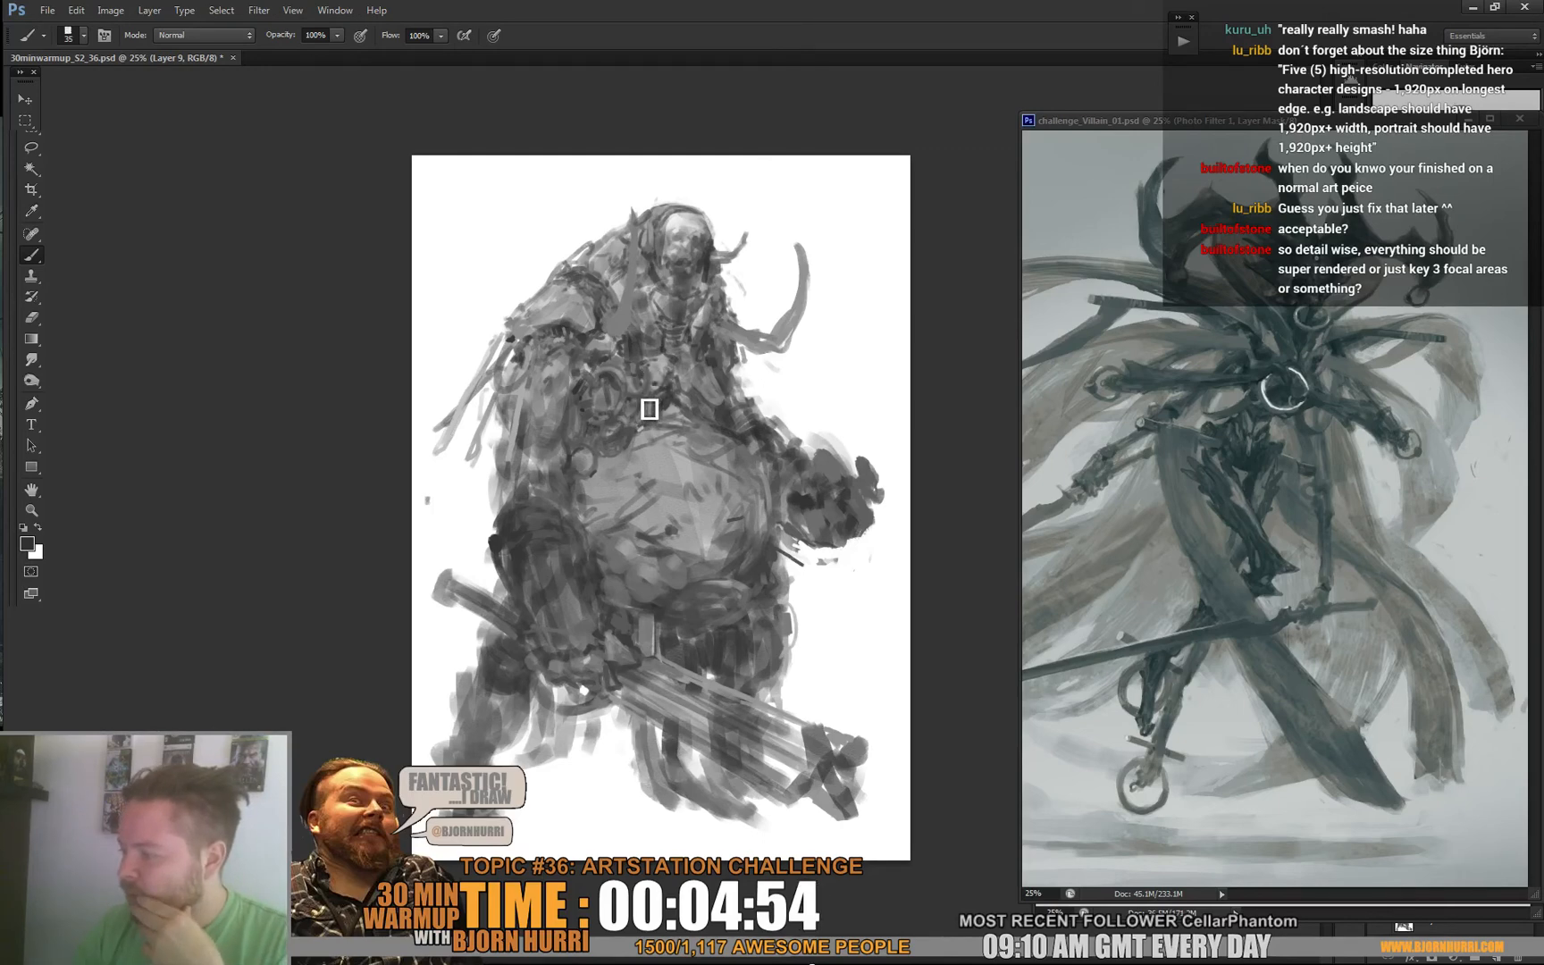
{"action": "right_click", "coordinate": [715, 367]}
{"action": "left_click", "coordinate": [742, 406]}
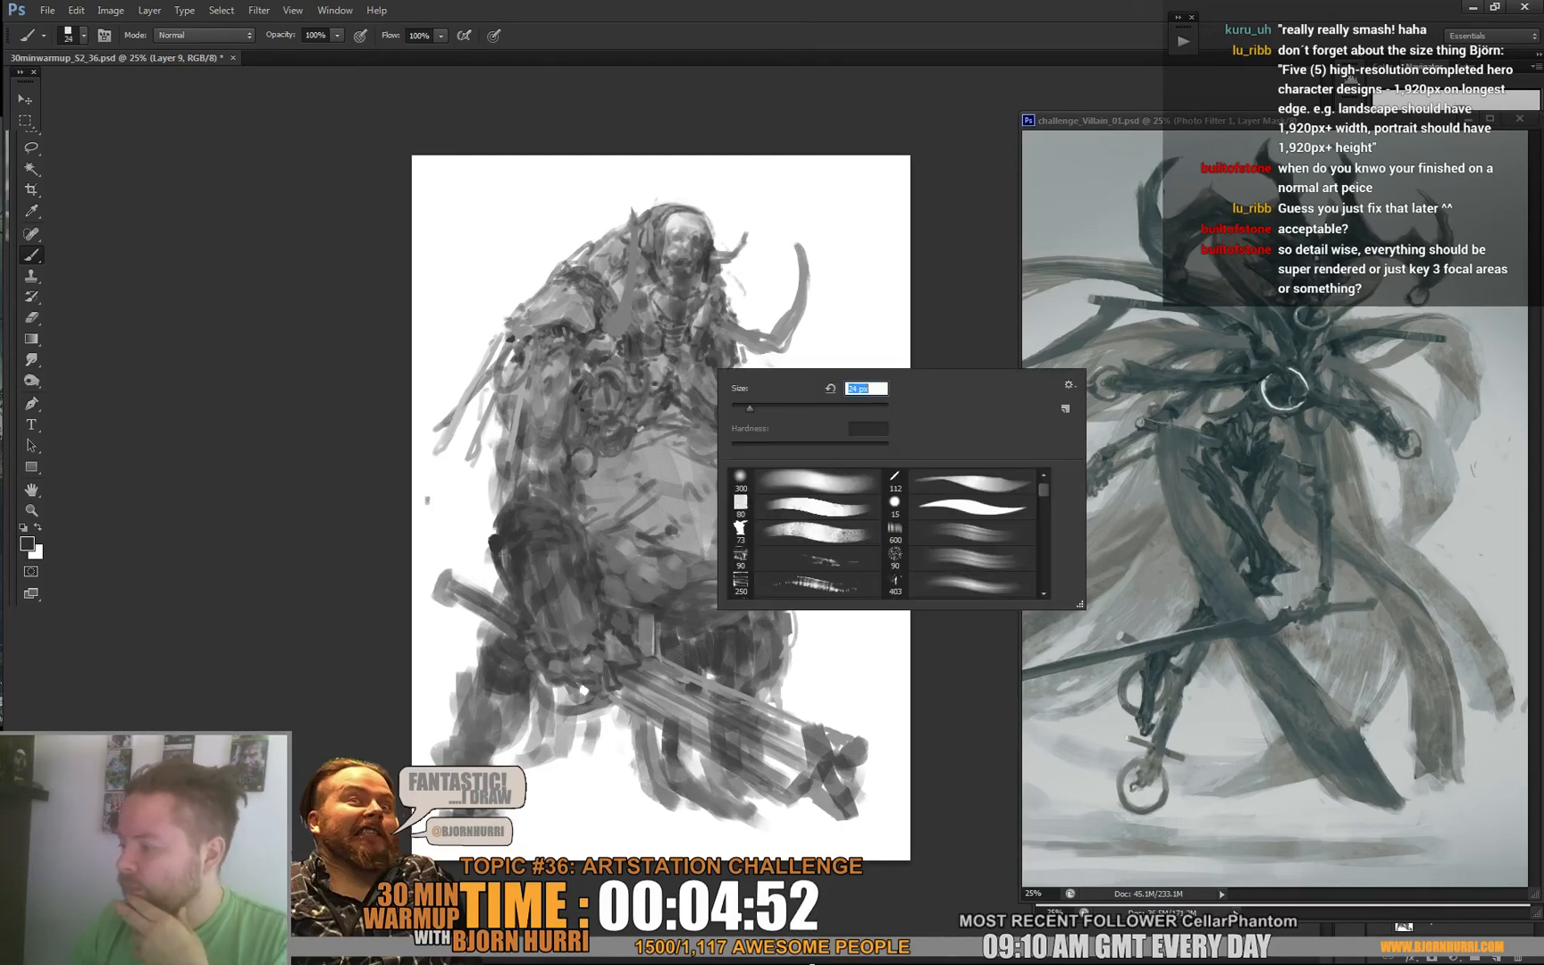
{"action": "key", "text": "Return"}
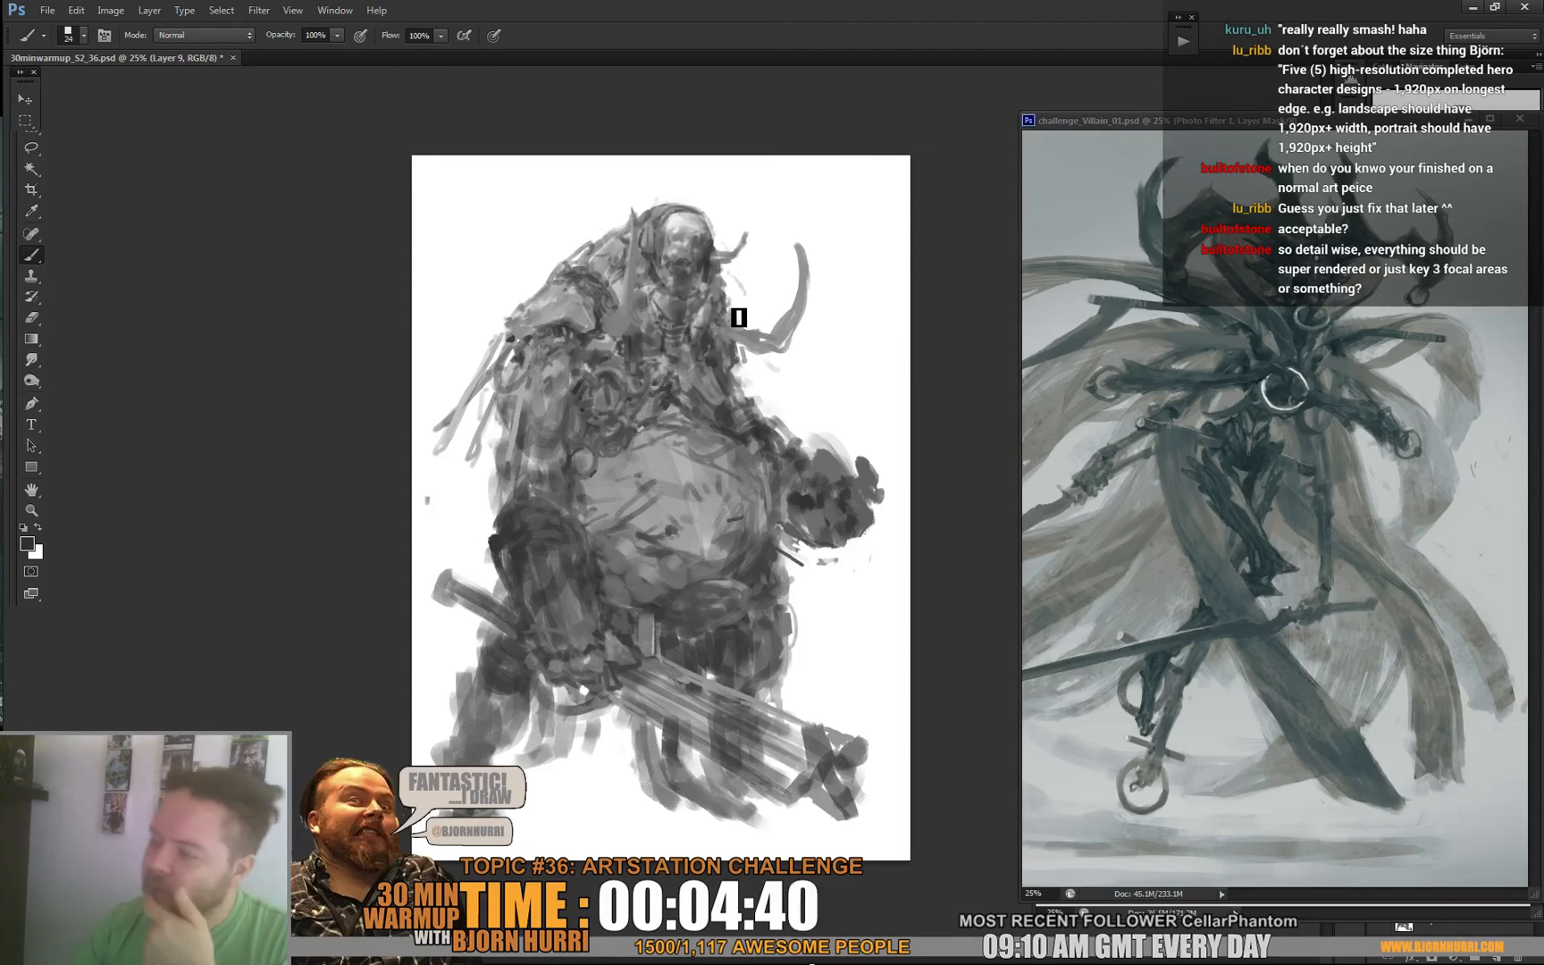
{"action": "left_click", "coordinate": [630, 305], "text": "alt"}
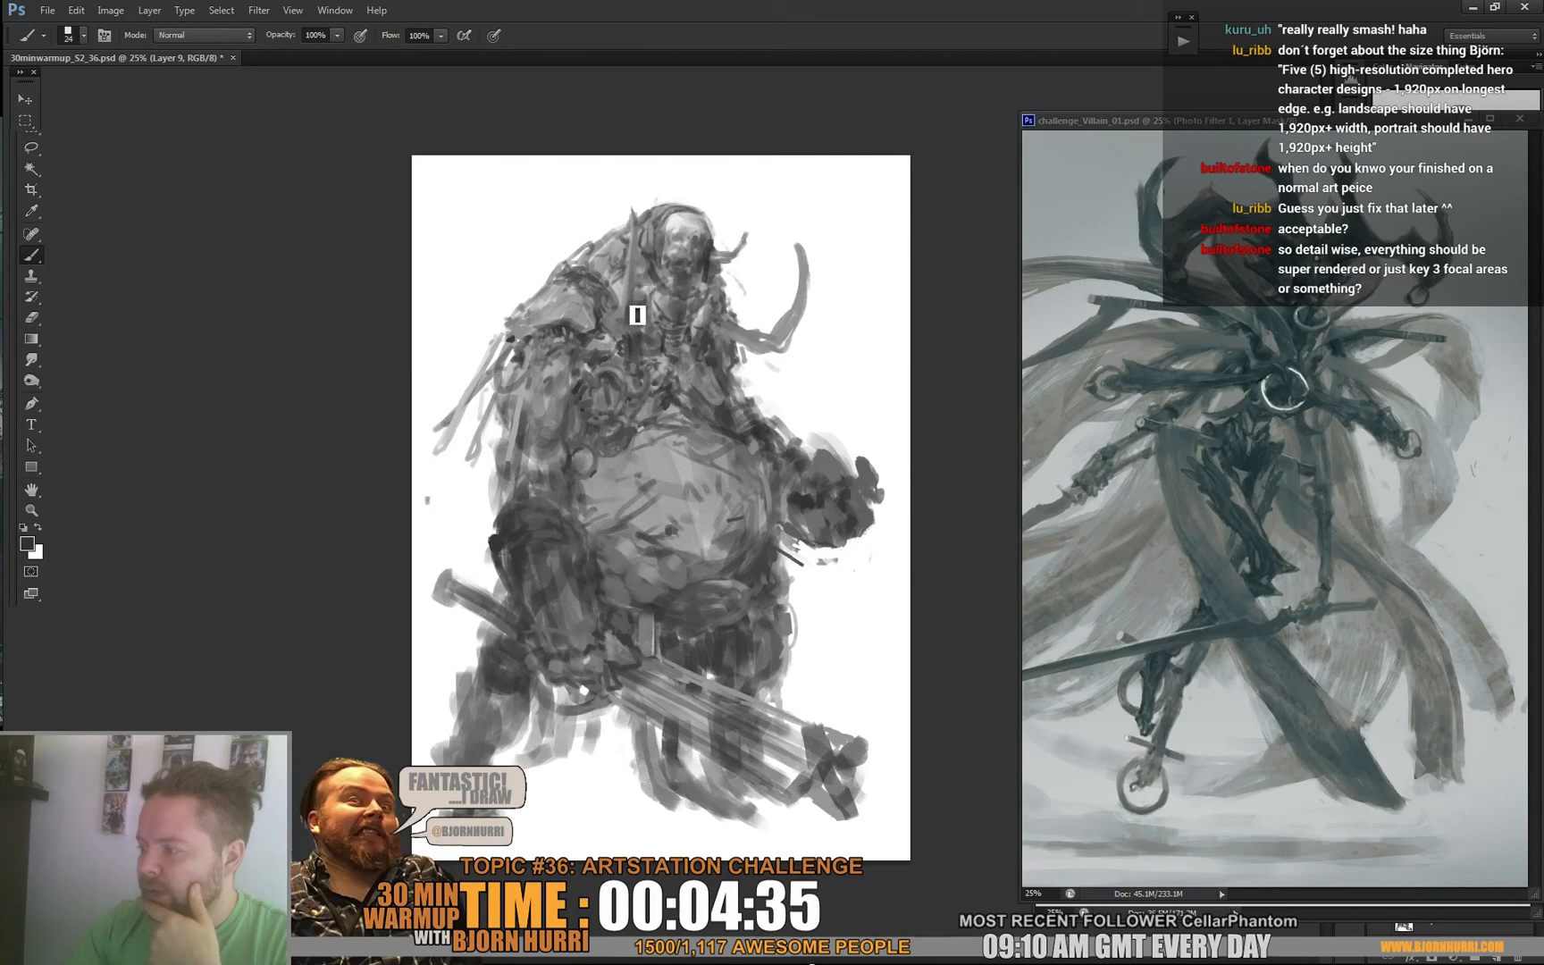
{"action": "left_click", "coordinate": [630, 323], "text": "alt"}
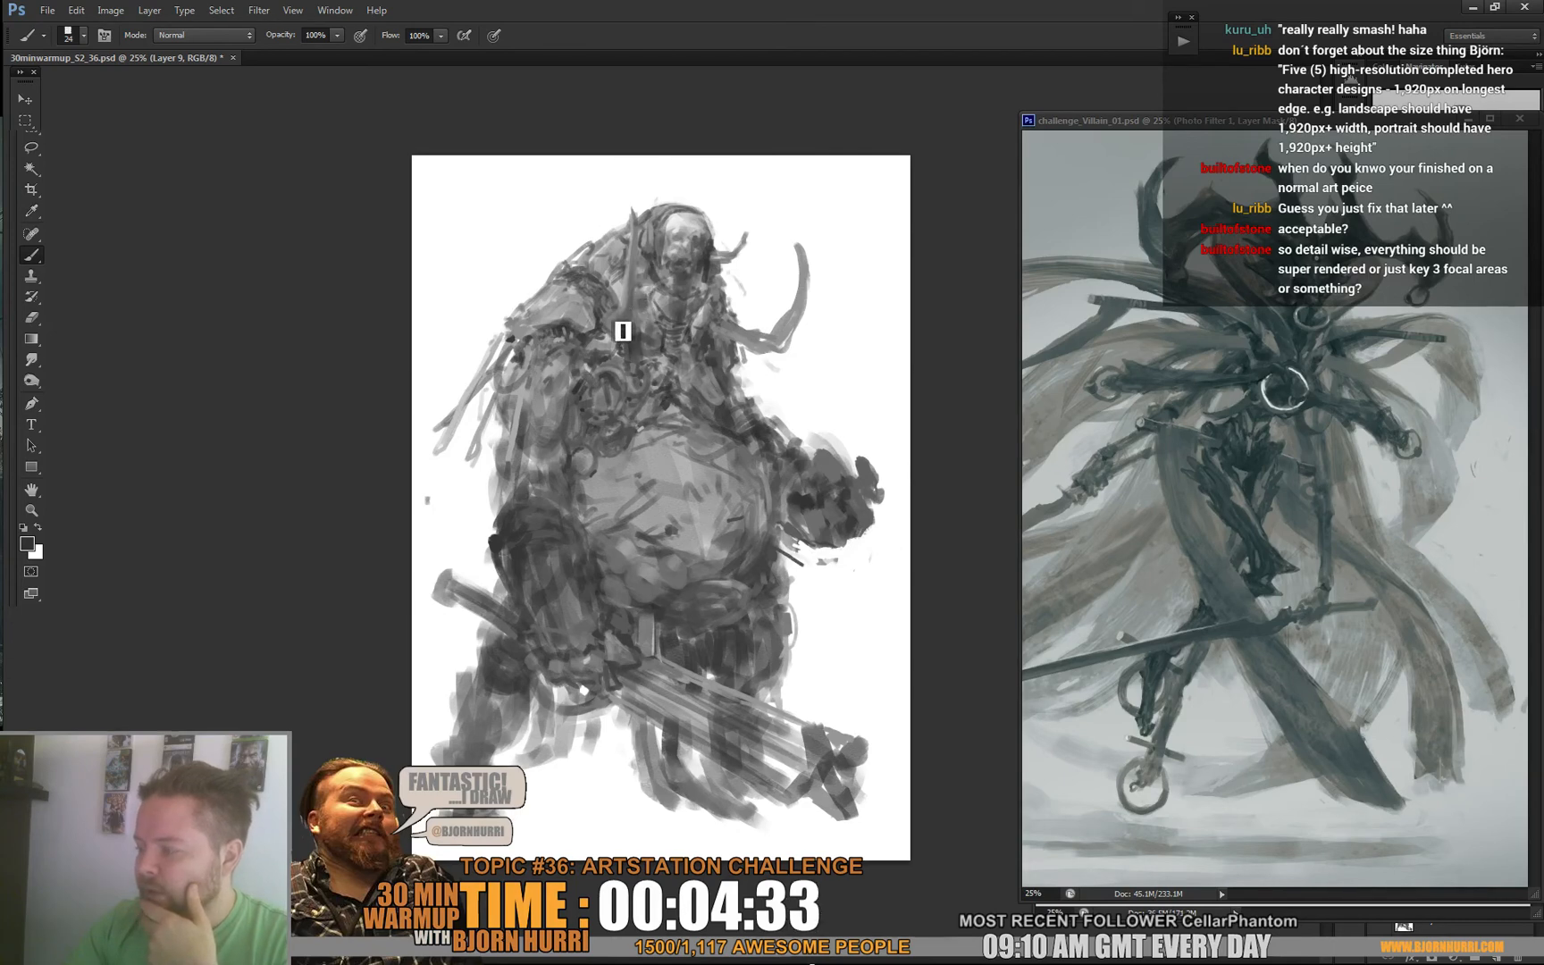
{"action": "left_click", "coordinate": [622, 306], "text": "alt"}
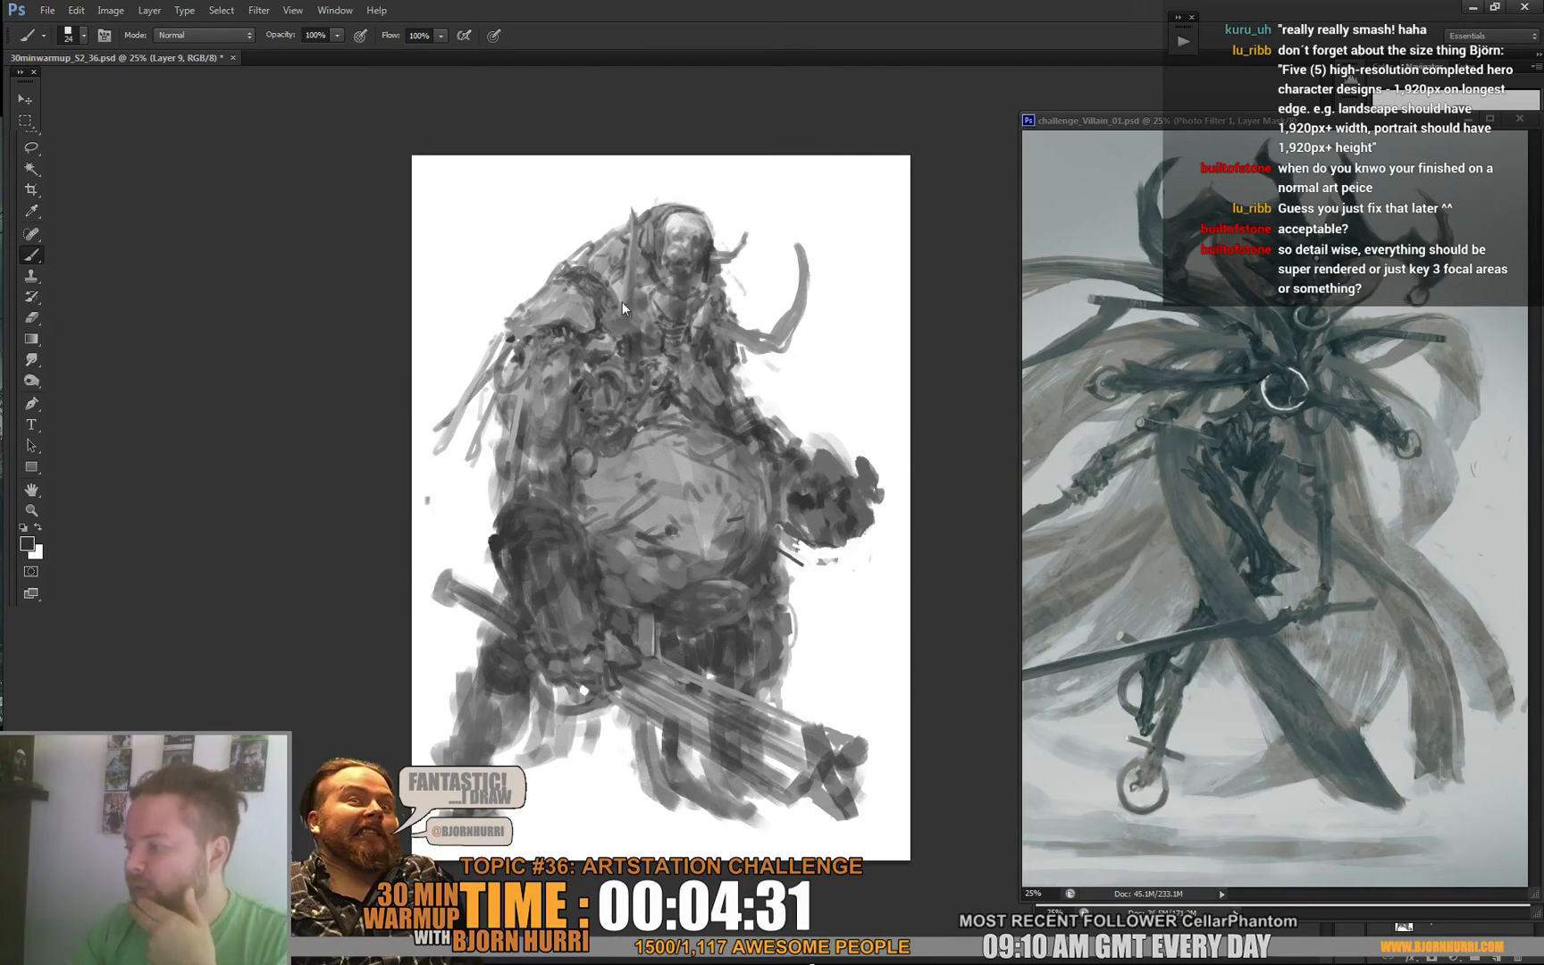
{"action": "left_click", "coordinate": [626, 304], "text": "alt"}
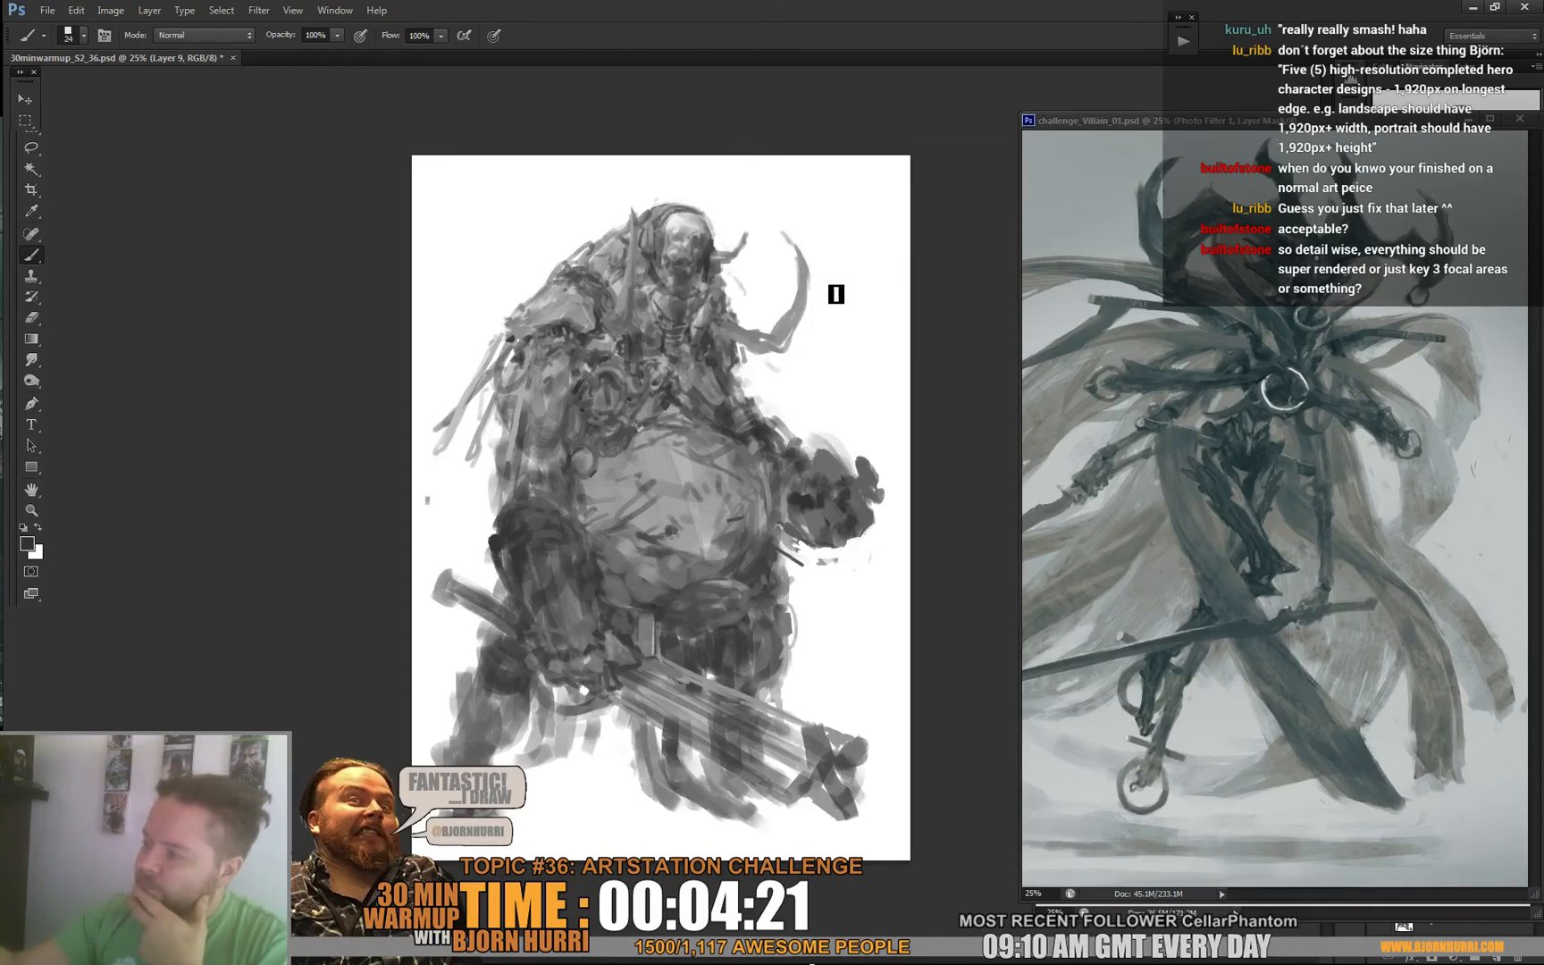
Set the brush size to 63 px and paint the small horn beside the face as a thicker downward curve.
{"action": "right_click", "coordinate": [756, 243]}
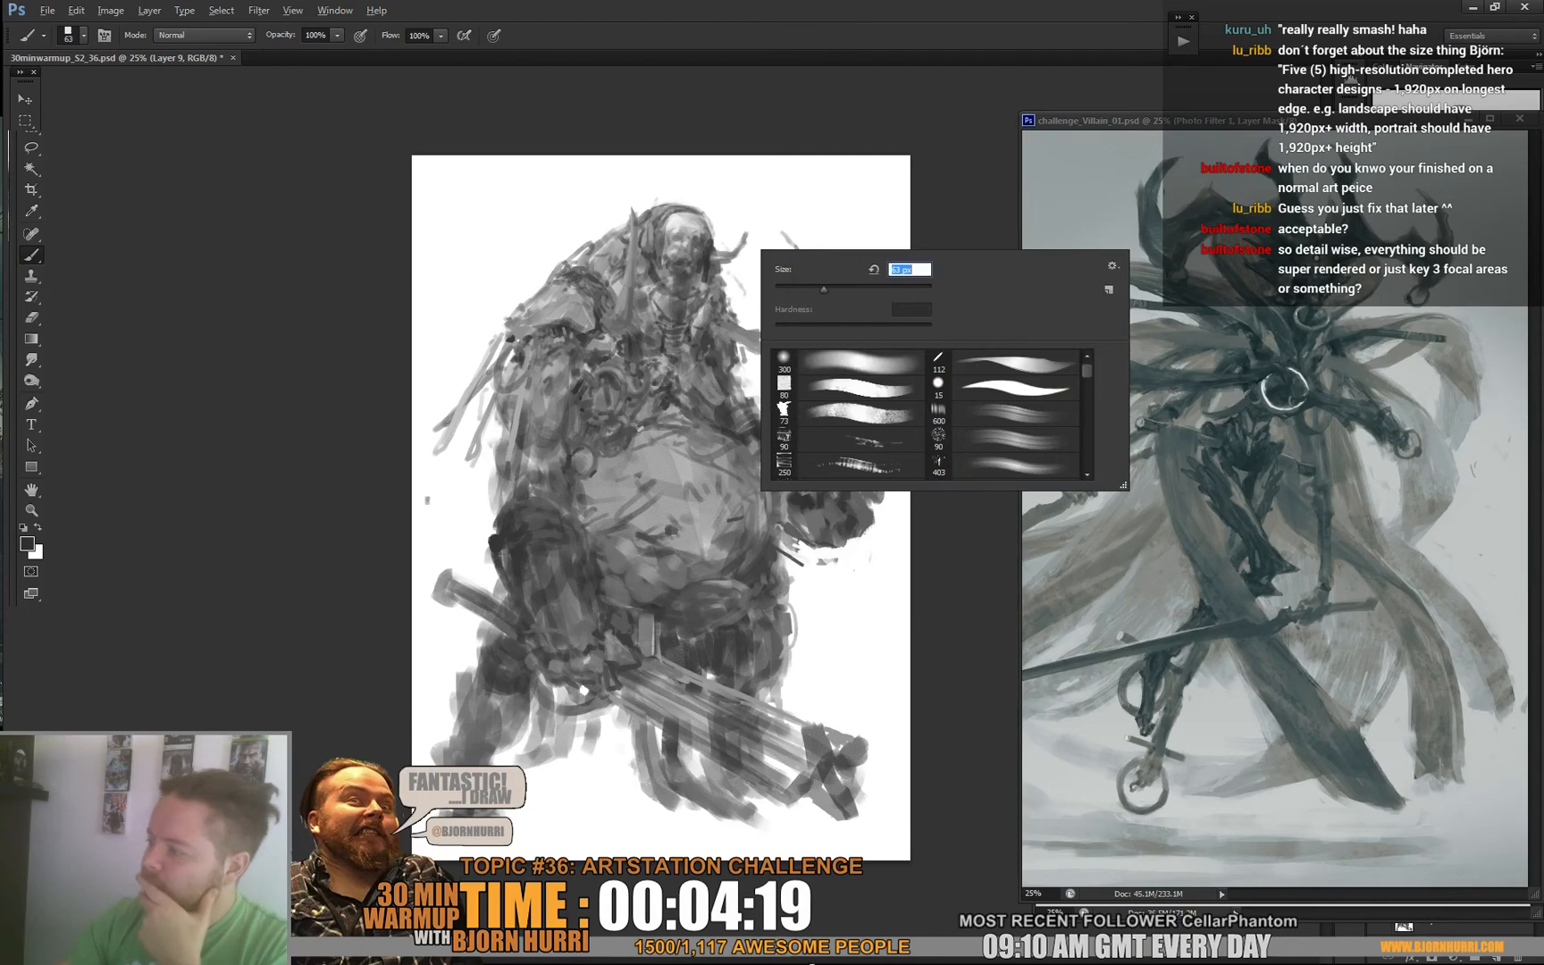
{"action": "type", "text": "63"}
{"action": "key", "text": "Return"}
{"action": "left_click", "coordinate": [724, 253], "text": "alt"}
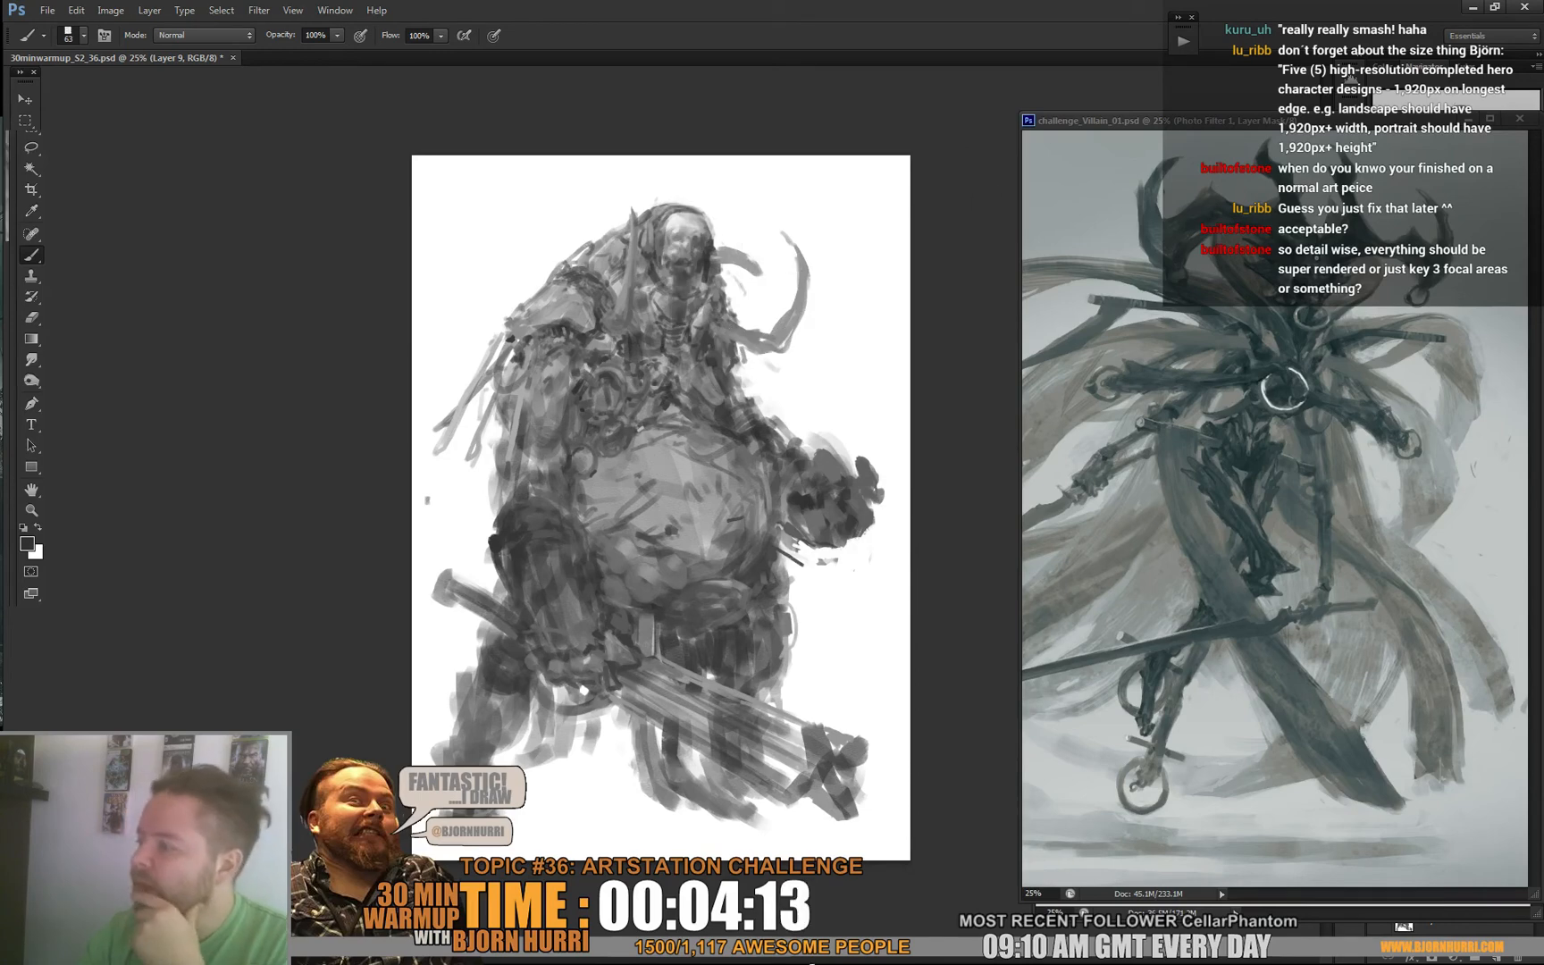
Set the brush size to 31 px, touch up the hood and face with sampled greys, and save the PSD with Maximize Compatibility.
{"action": "right_click", "coordinate": [704, 254]}
{"action": "left_click", "coordinate": [722, 298]}
{"action": "key", "text": "Return"}
{"action": "left_click", "coordinate": [655, 223], "text": "alt"}
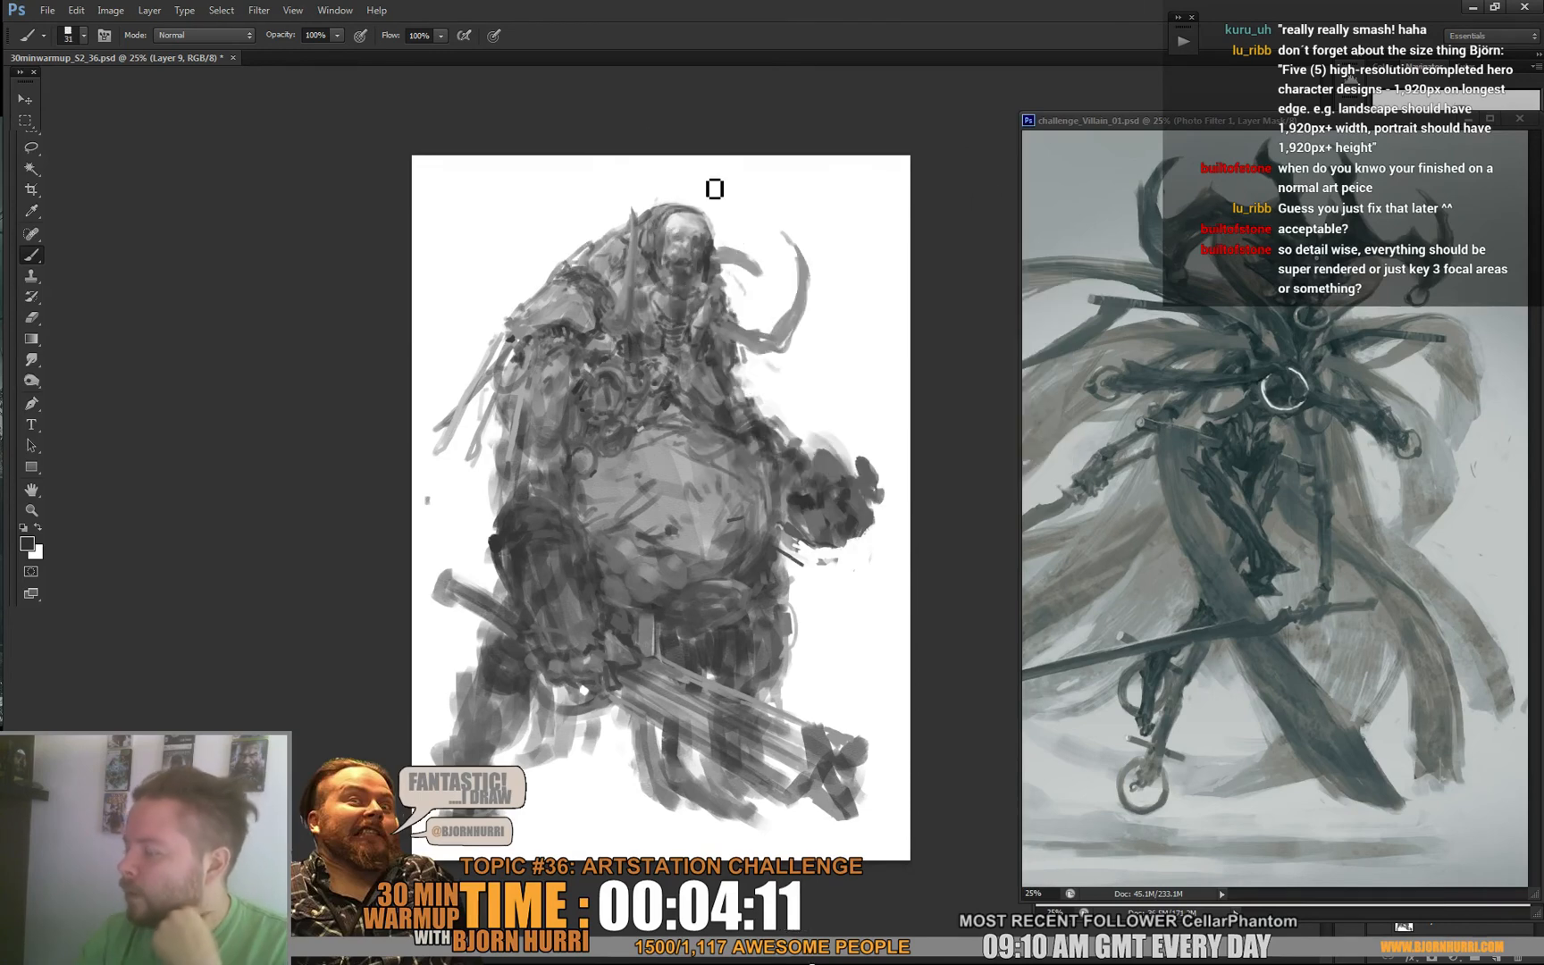
{"action": "left_click", "coordinate": [662, 265], "text": "alt"}
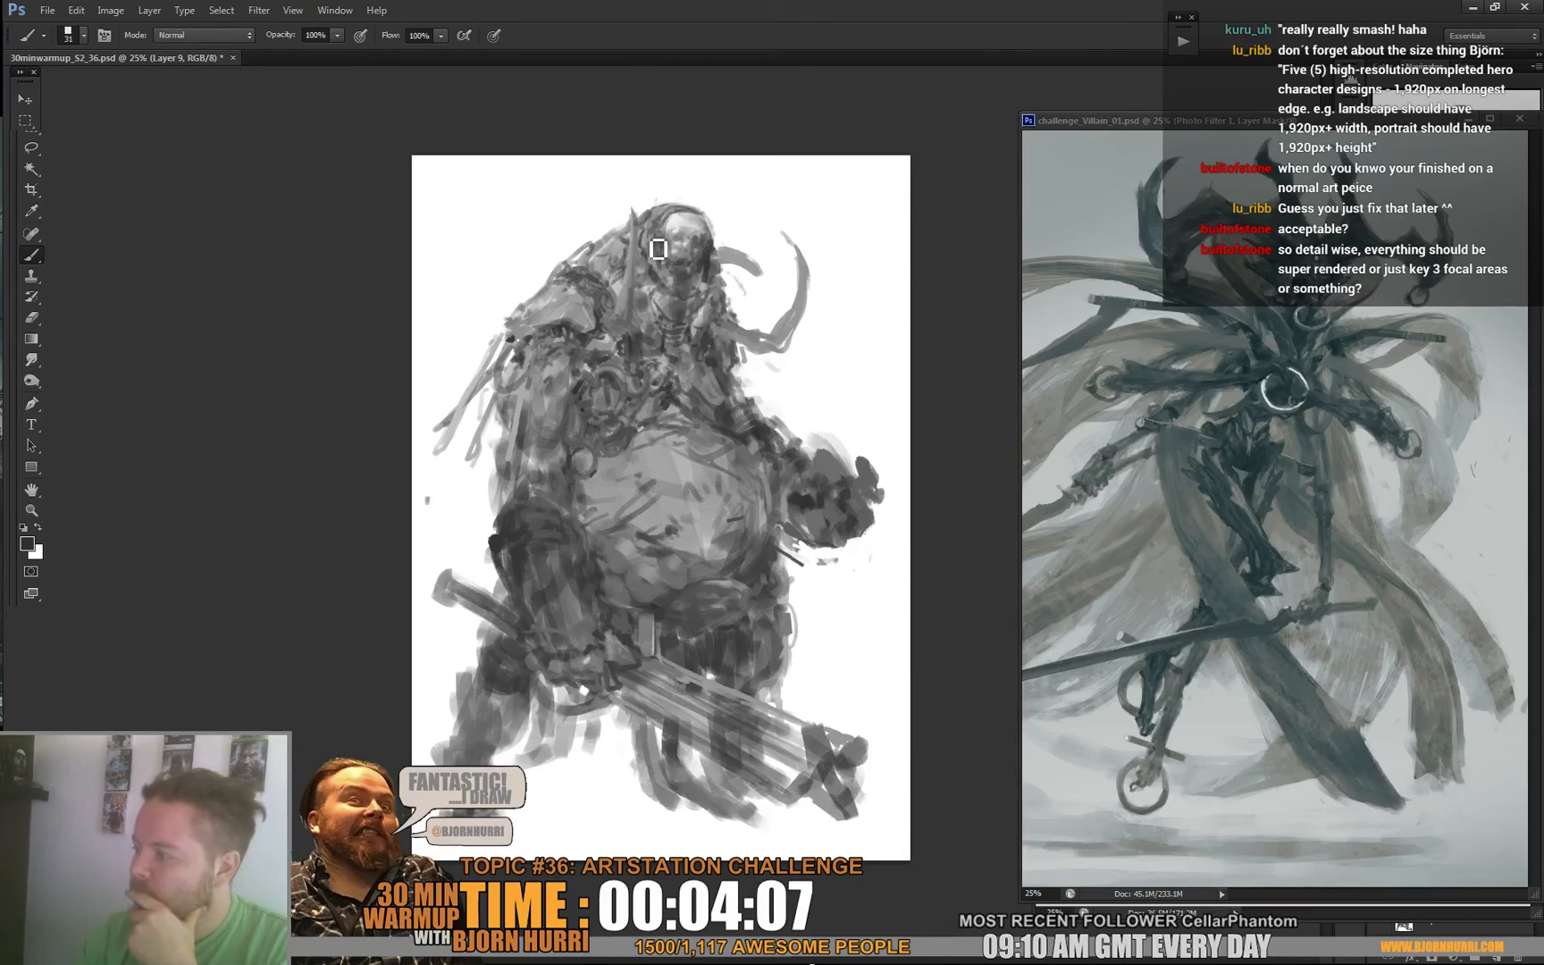
{"action": "left_click", "coordinate": [676, 220], "text": "alt"}
{"action": "left_click", "coordinate": [655, 250], "text": "alt"}
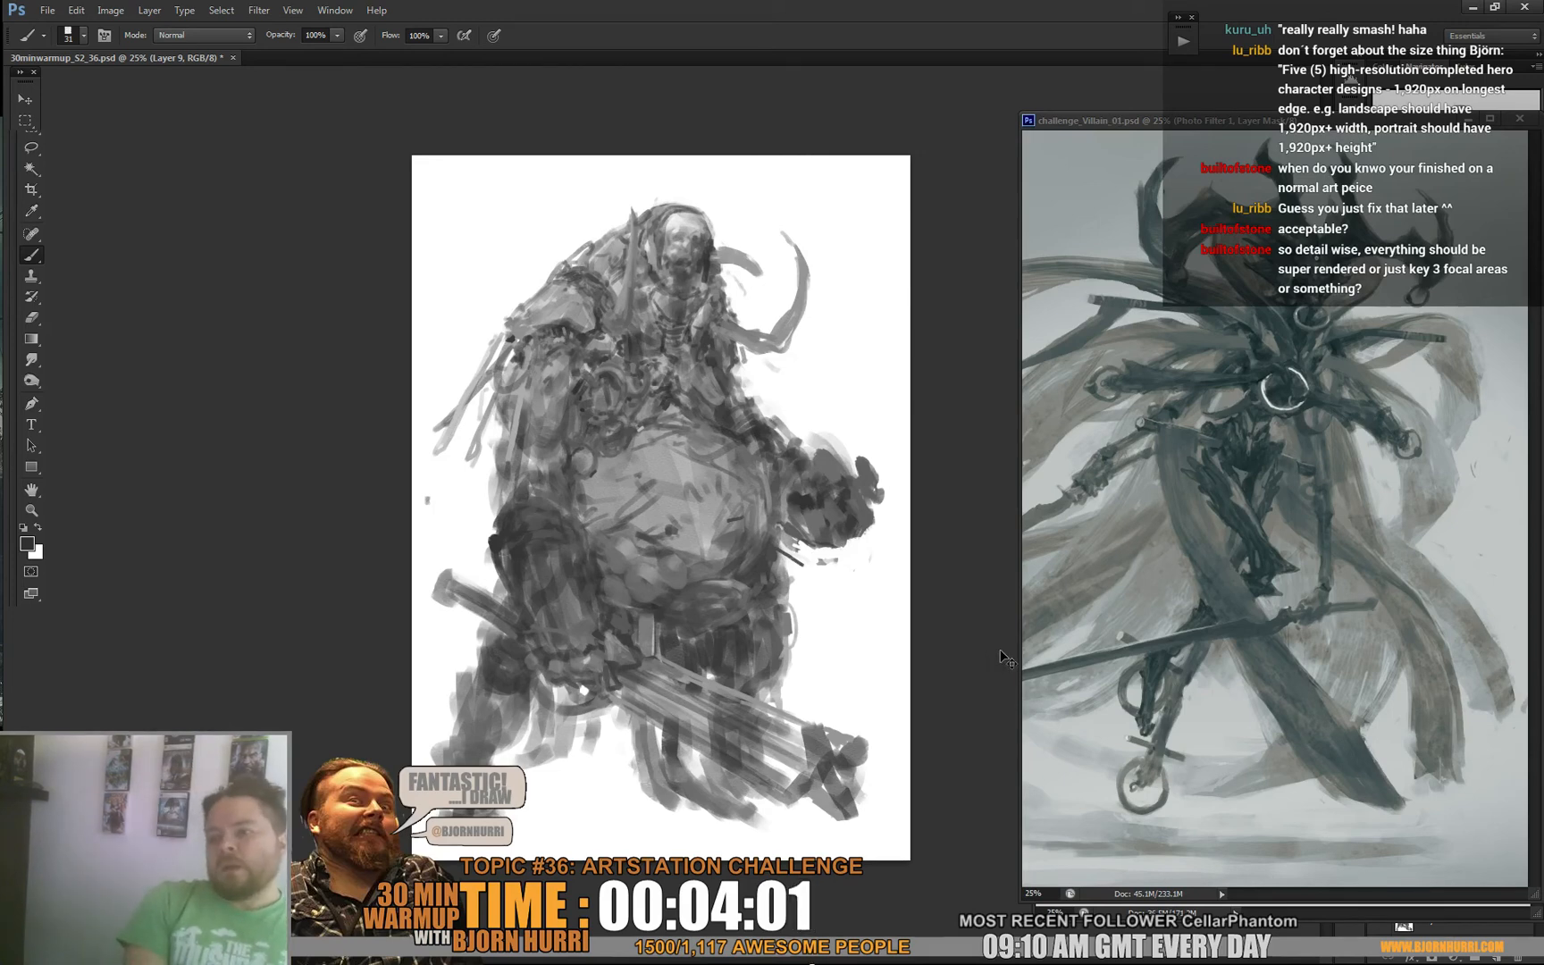
{"action": "key", "text": "ctrl+s"}
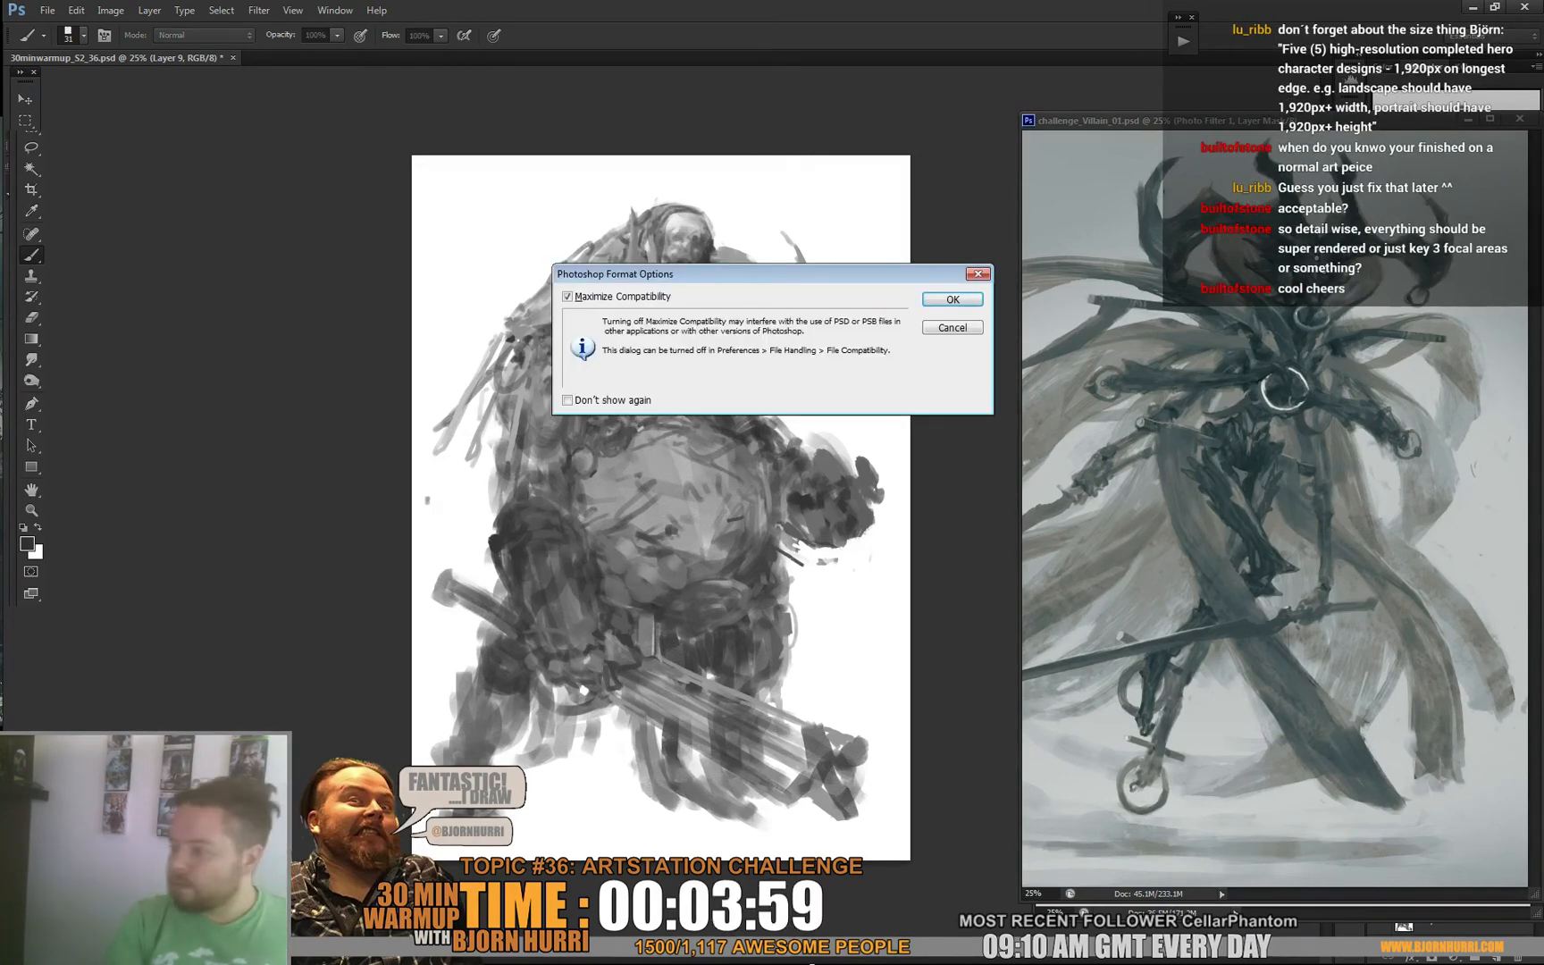
{"action": "left_click", "coordinate": [955, 301]}
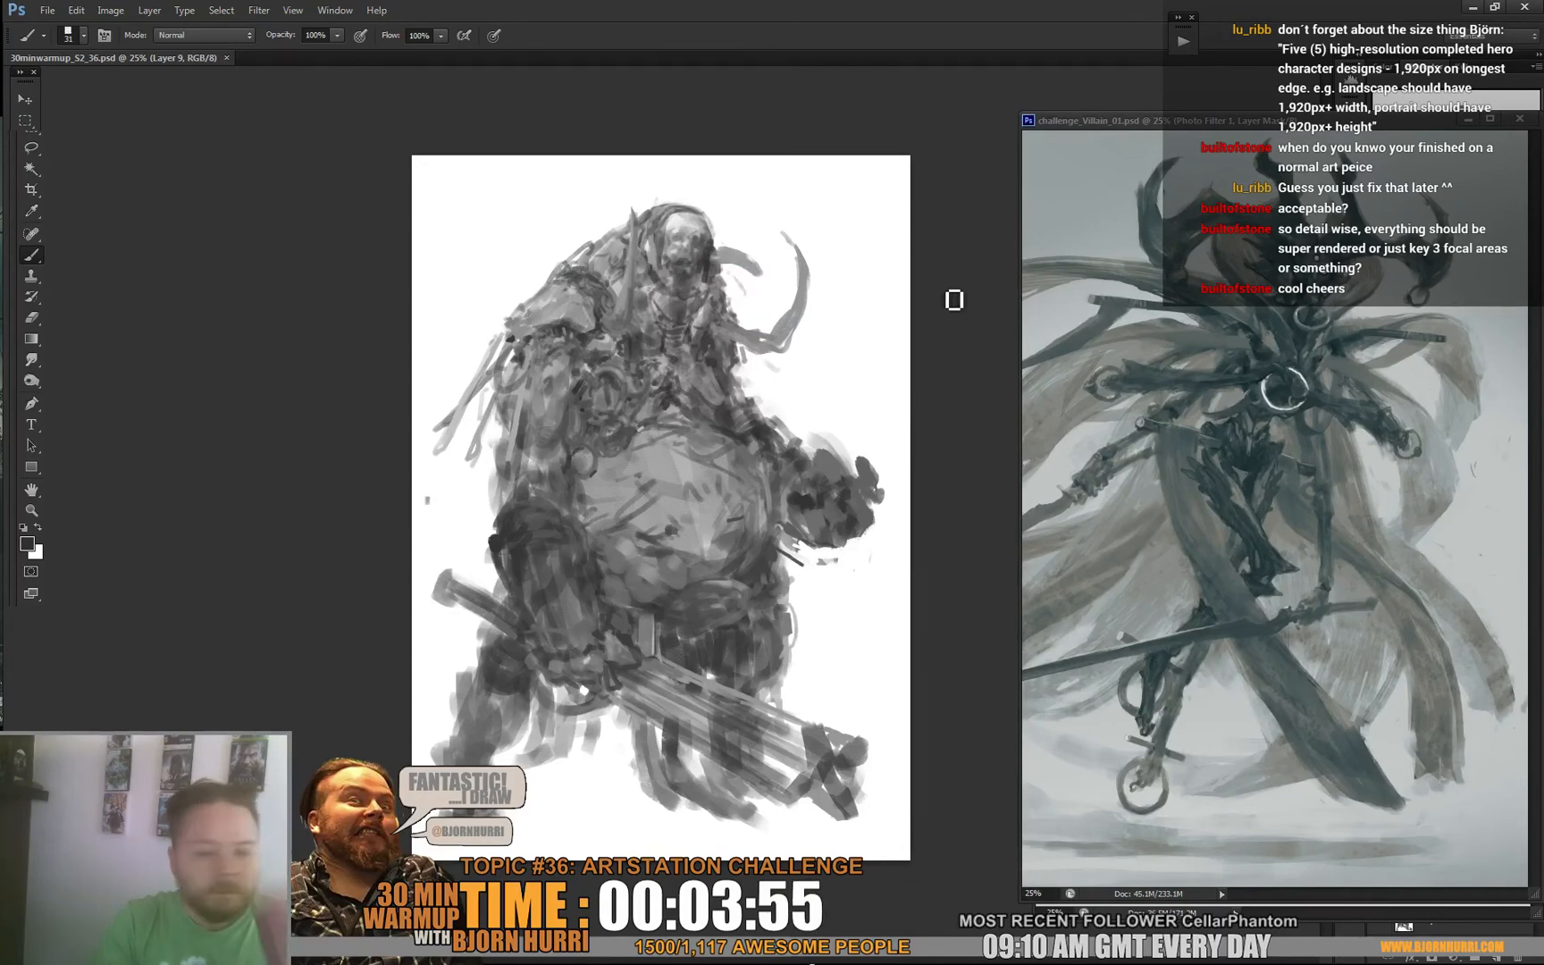
Paint small tonal details on the upper arm, chest and upper edge of the belly with sampled greys.
{"action": "left_click_drag", "start_coordinate": [531, 359], "coordinate": [517, 378]}
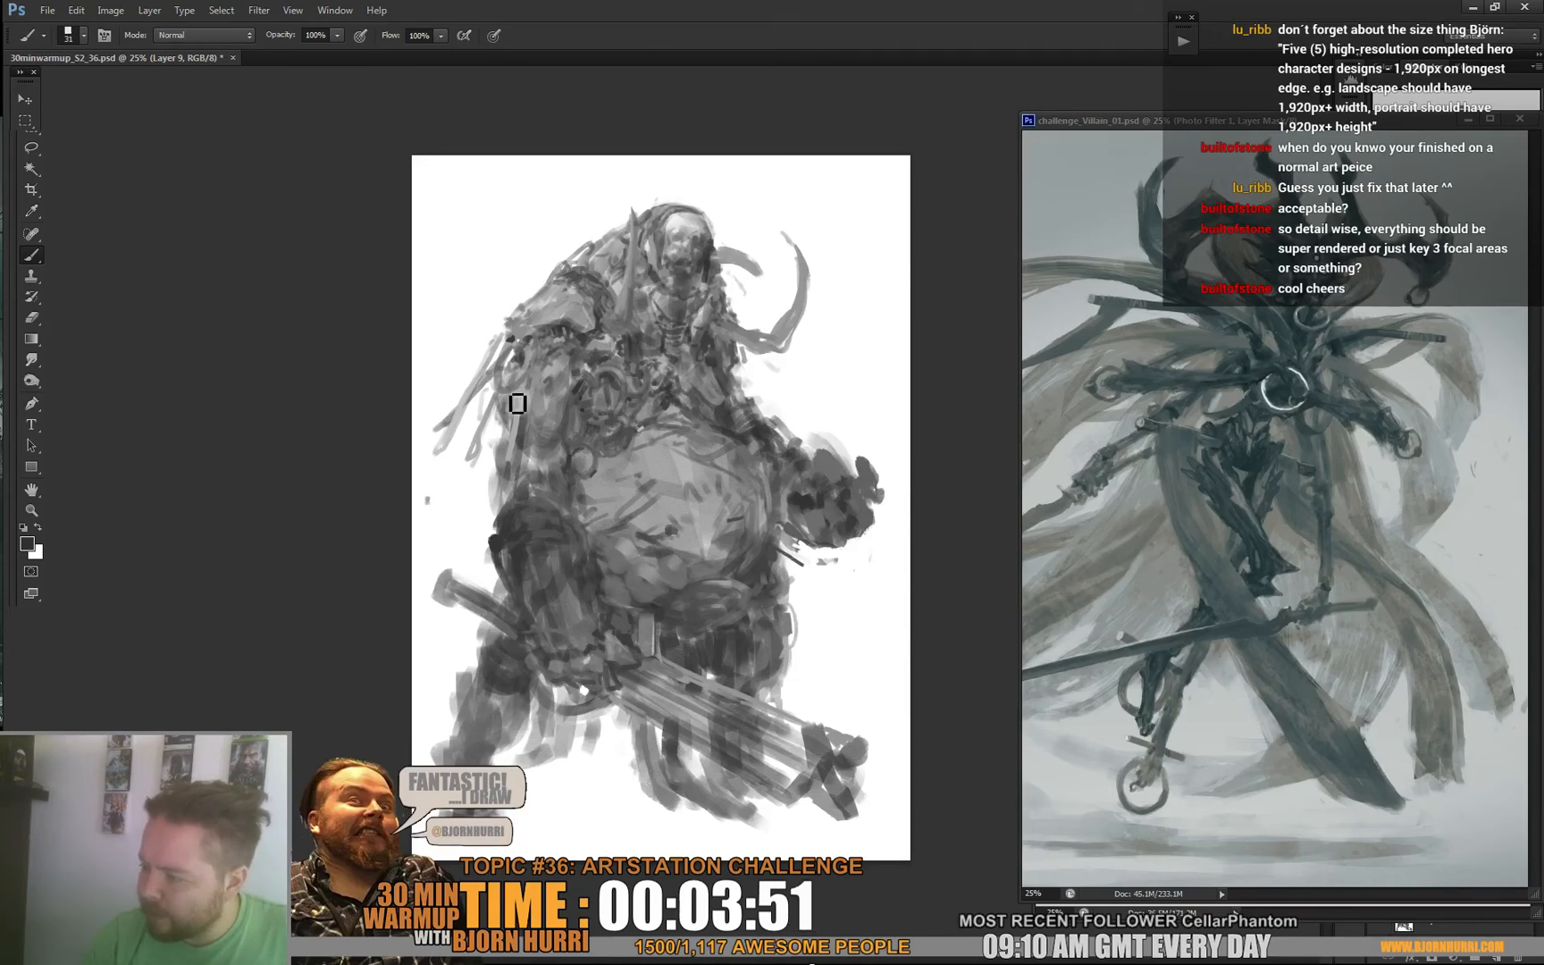
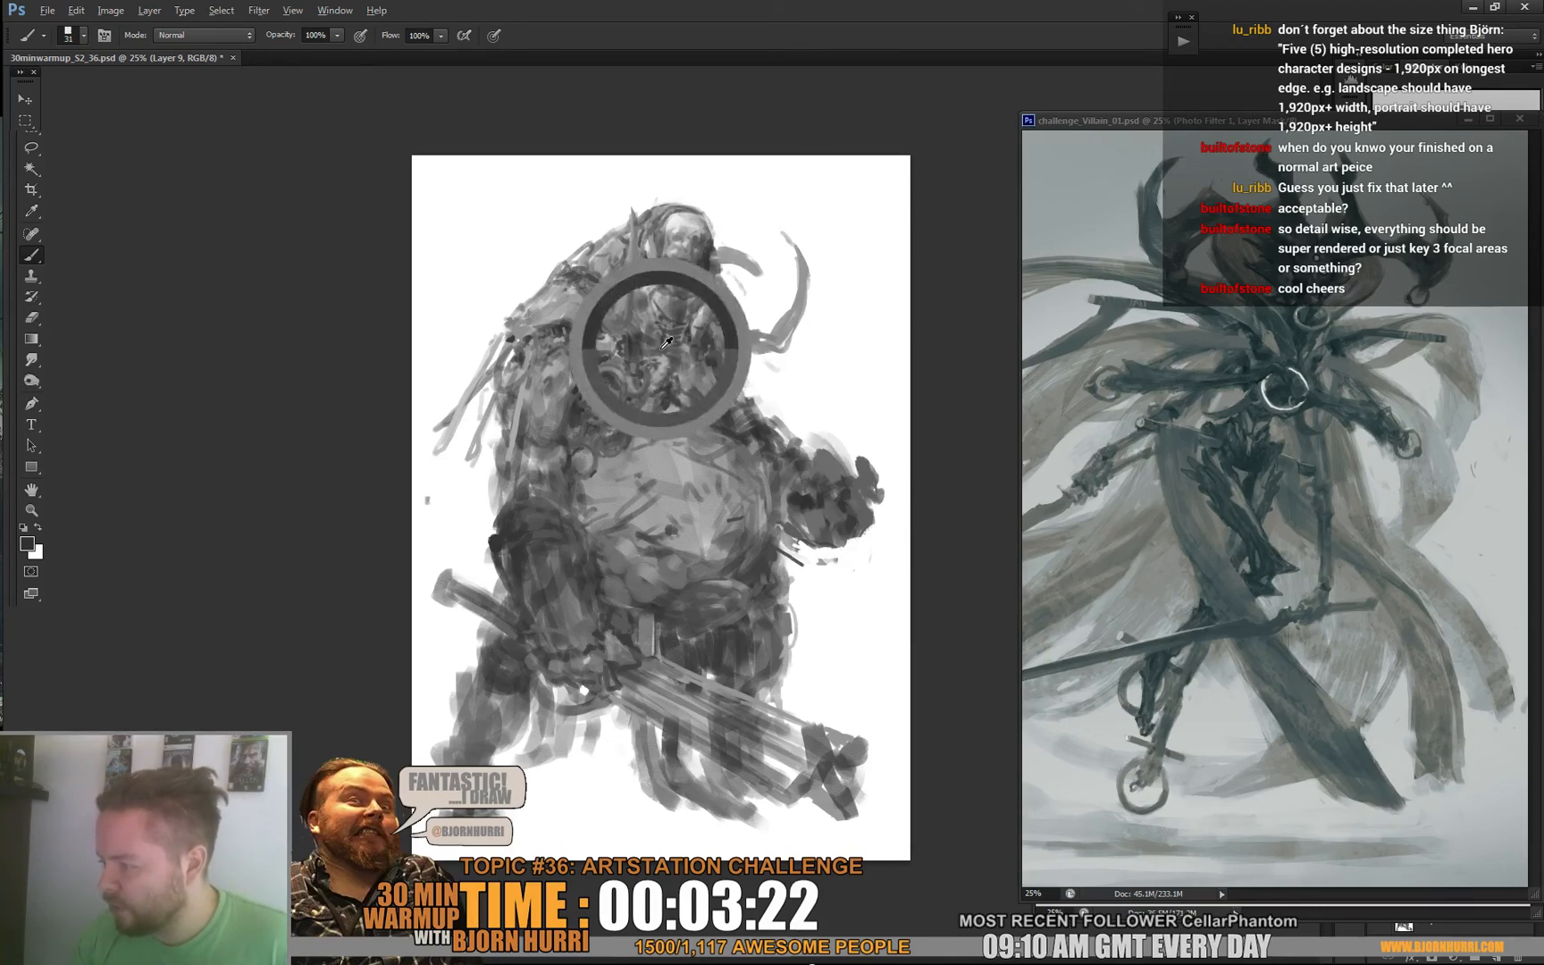
{"action": "left_click", "coordinate": [638, 361], "text": "alt"}
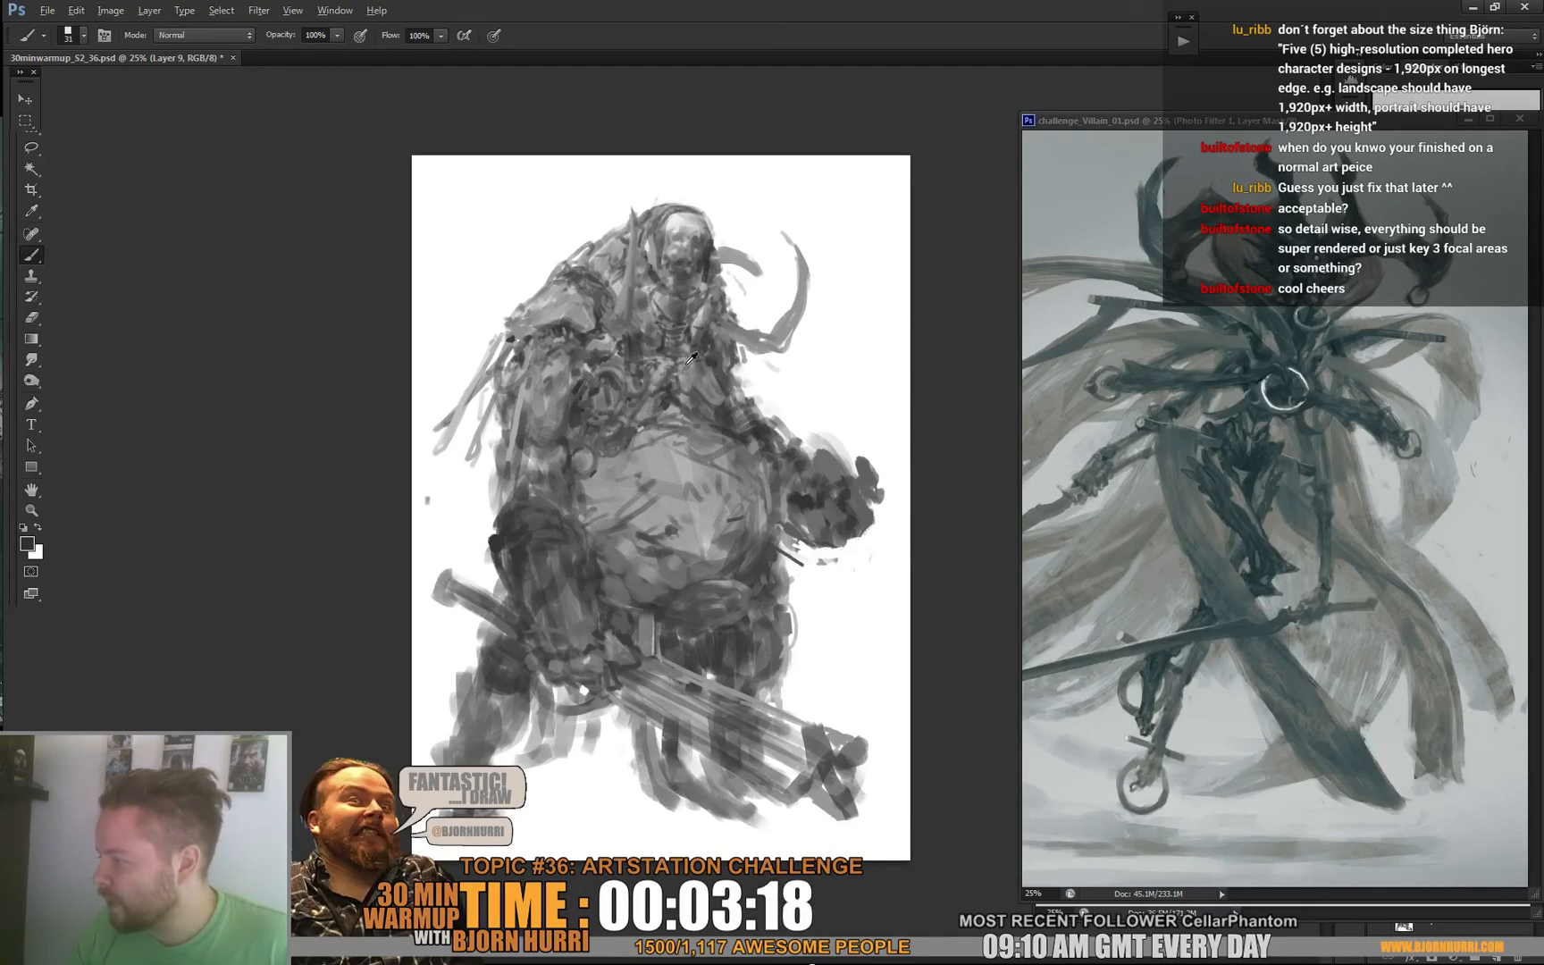
{"action": "left_click", "coordinate": [682, 365], "text": "alt"}
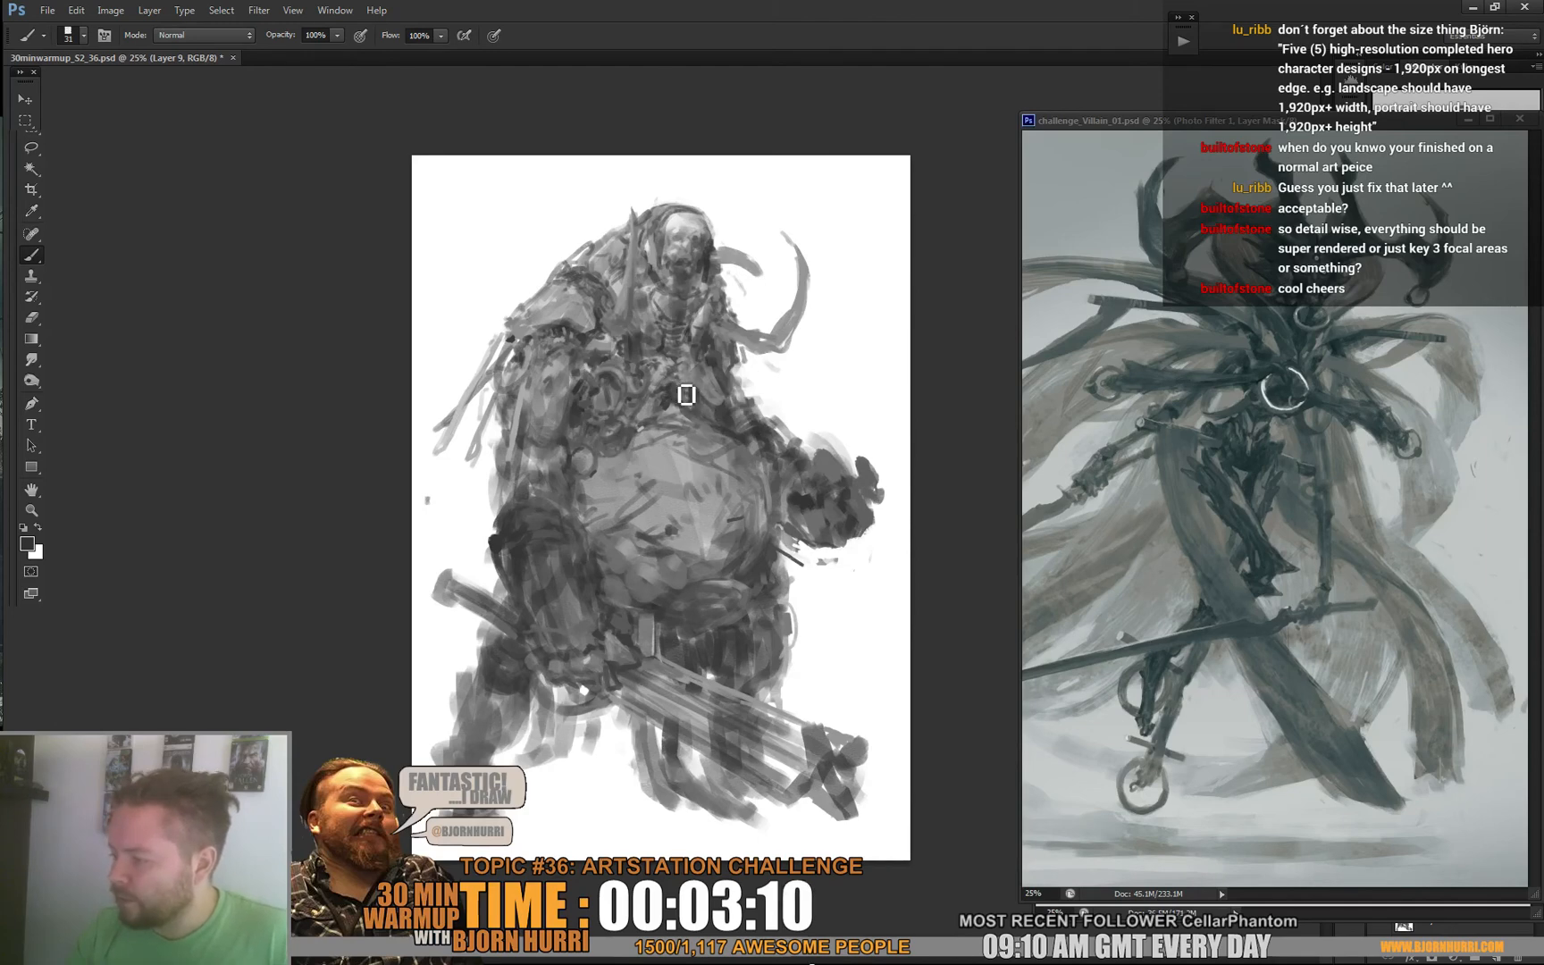
{"action": "left_click", "coordinate": [658, 400], "text": "alt"}
{"action": "left_click", "coordinate": [672, 403], "text": "alt"}
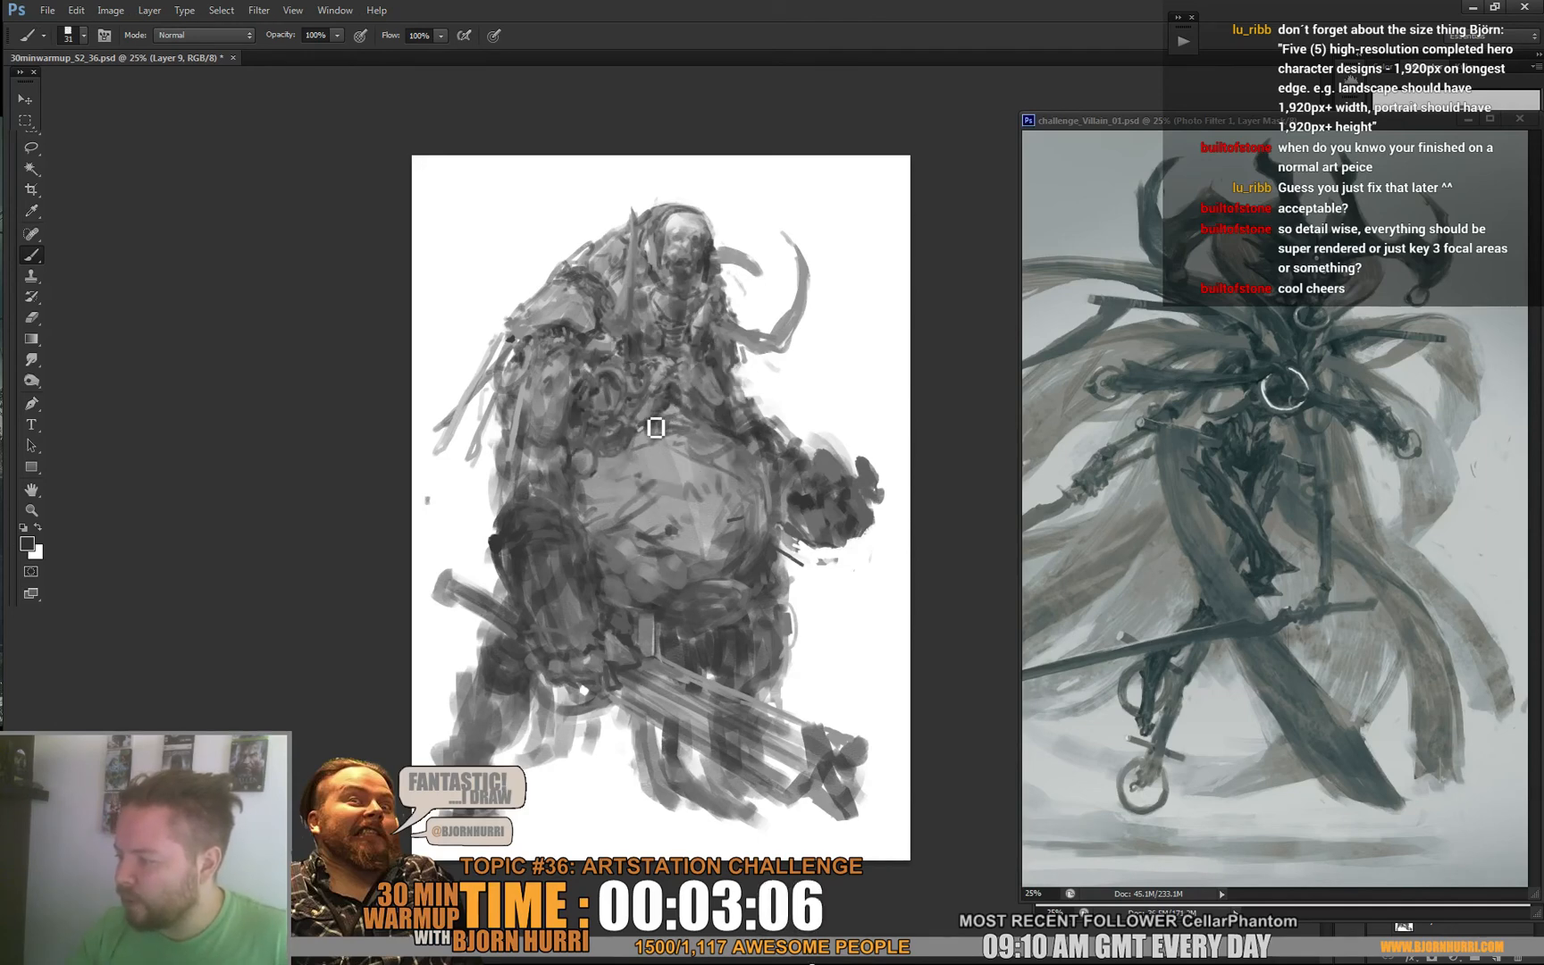
{"action": "left_click", "coordinate": [694, 414], "text": "alt"}
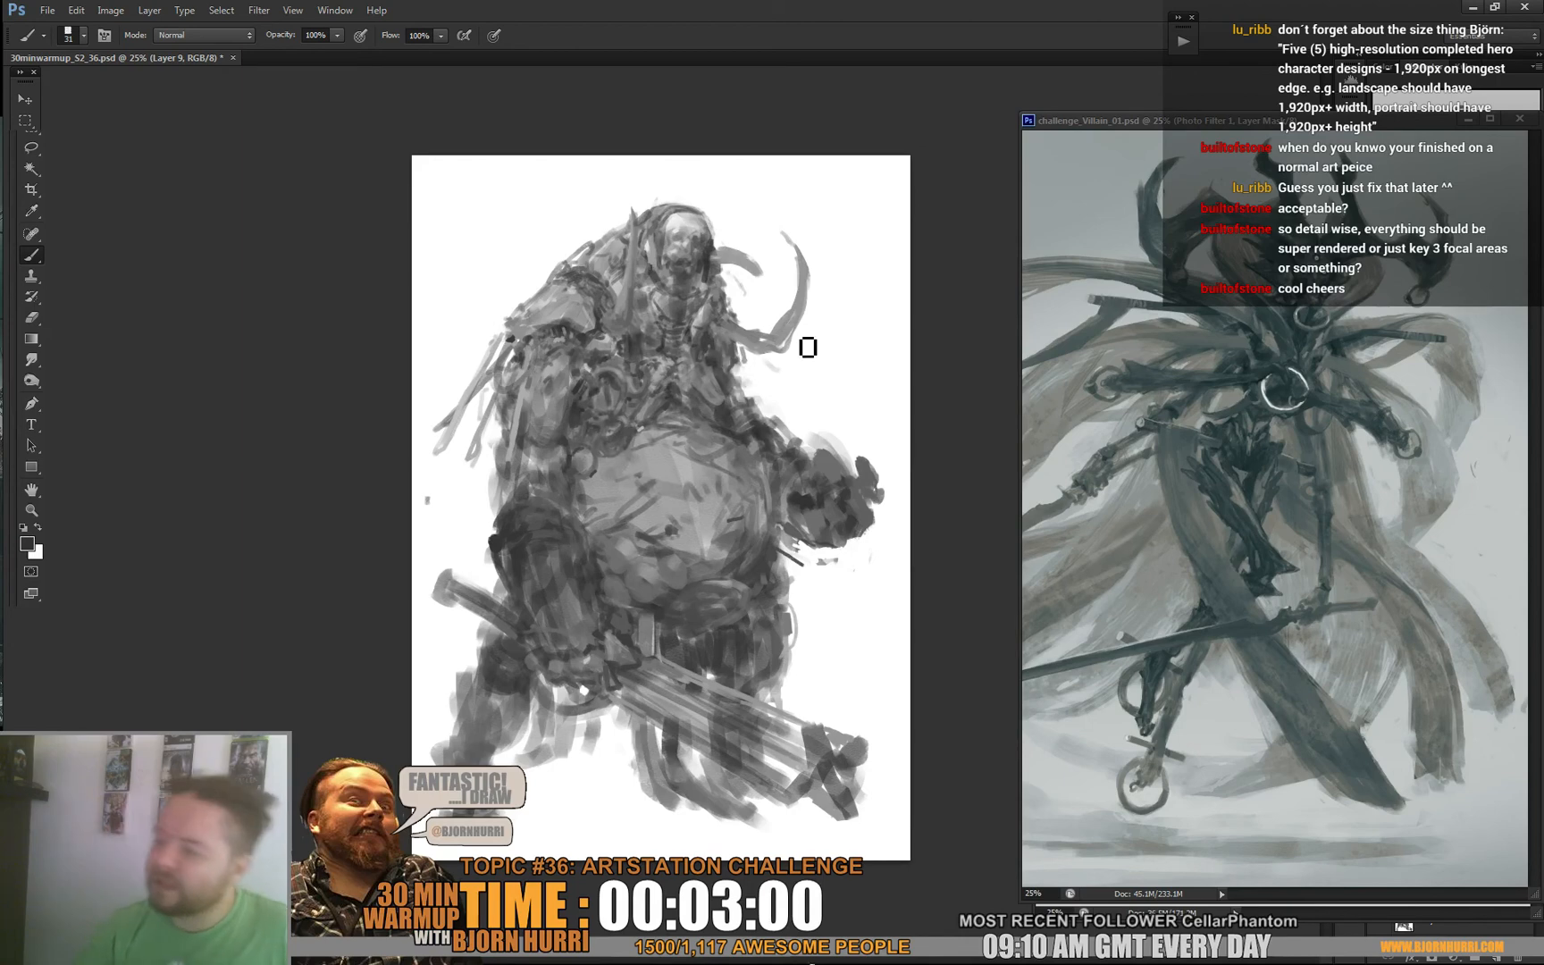
{"action": "left_click", "coordinate": [725, 429], "text": "alt"}
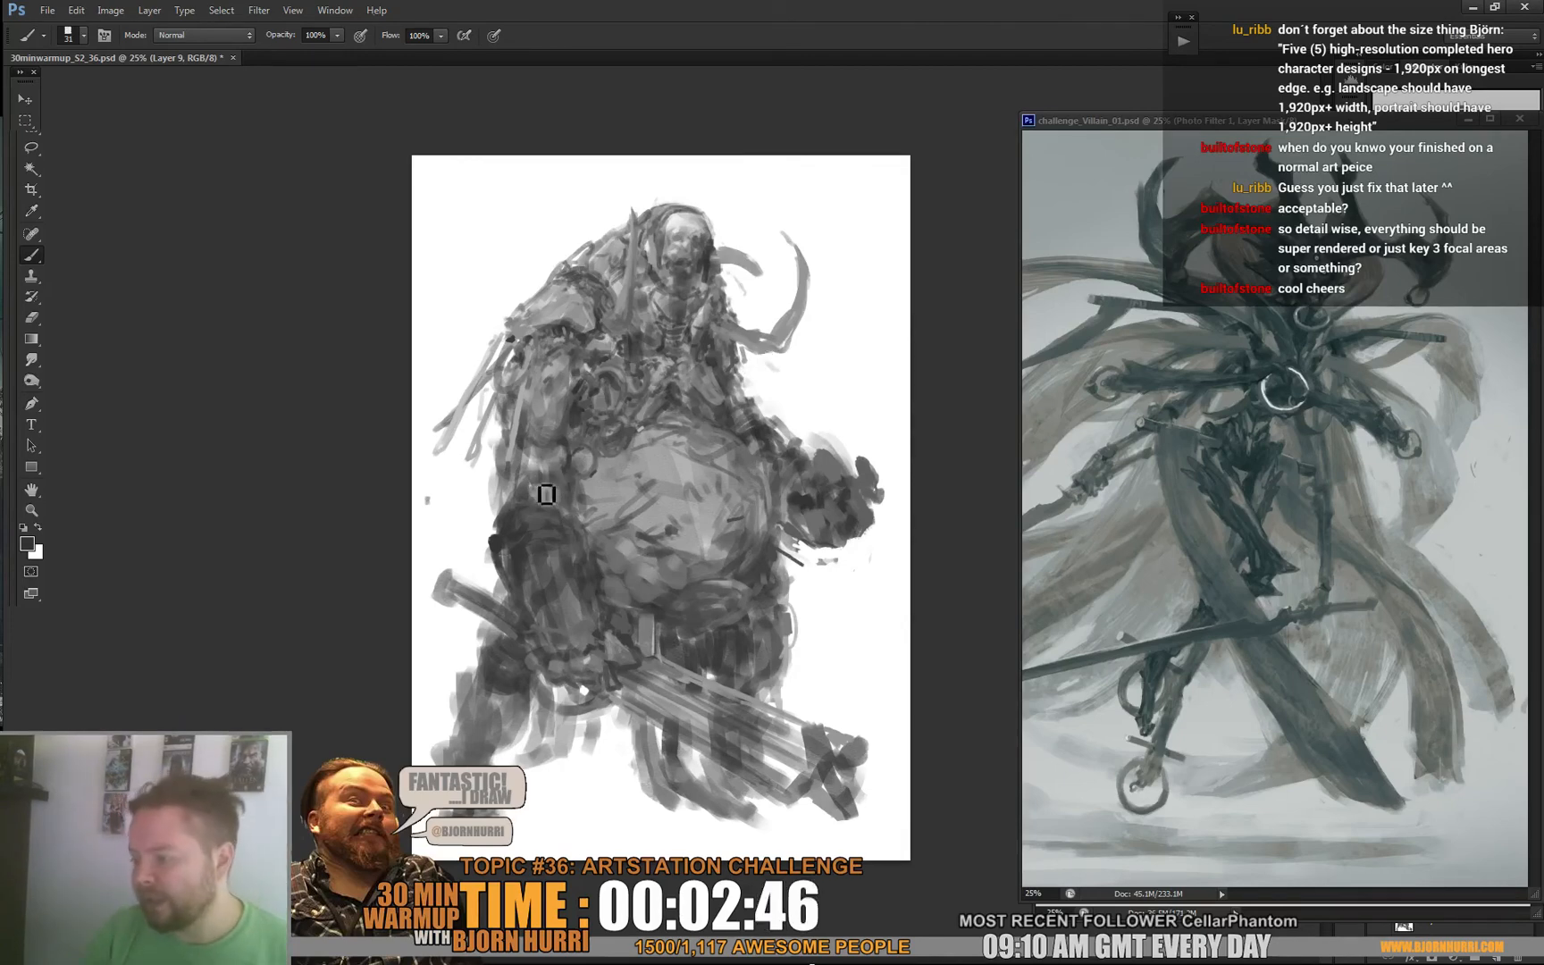
Rework the dark armoured forearm beside the belly and darken the weapon's handle end with sampled greys.
{"action": "left_click", "coordinate": [559, 494], "text": "alt"}
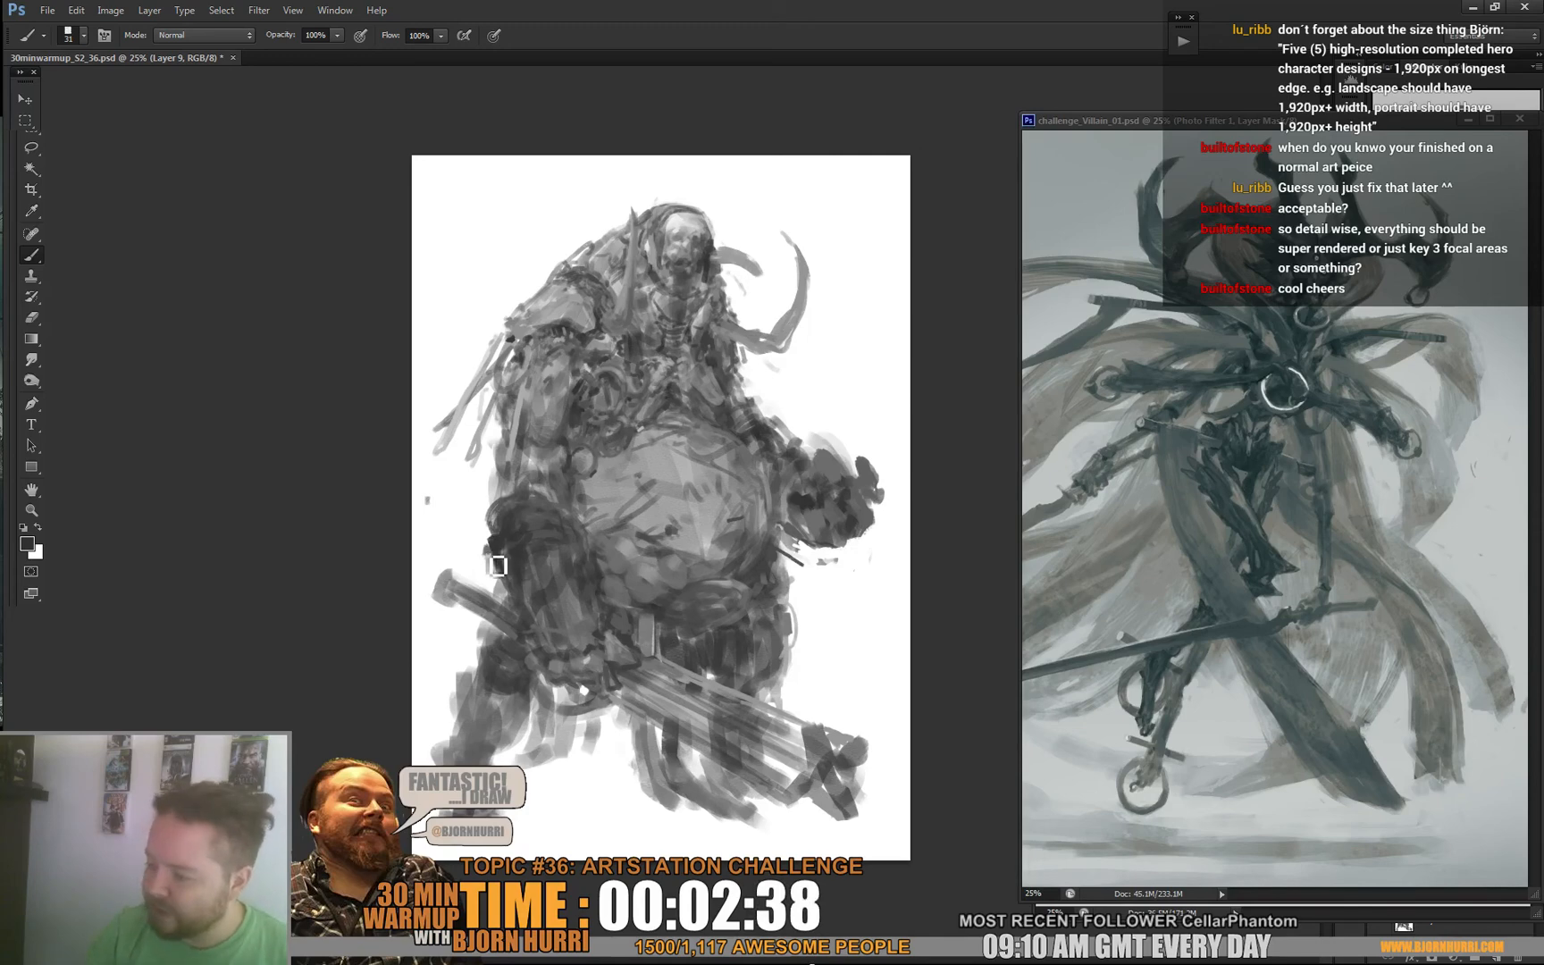
{"action": "left_click", "coordinate": [558, 589], "text": "alt"}
{"action": "left_click", "coordinate": [520, 562], "text": "alt"}
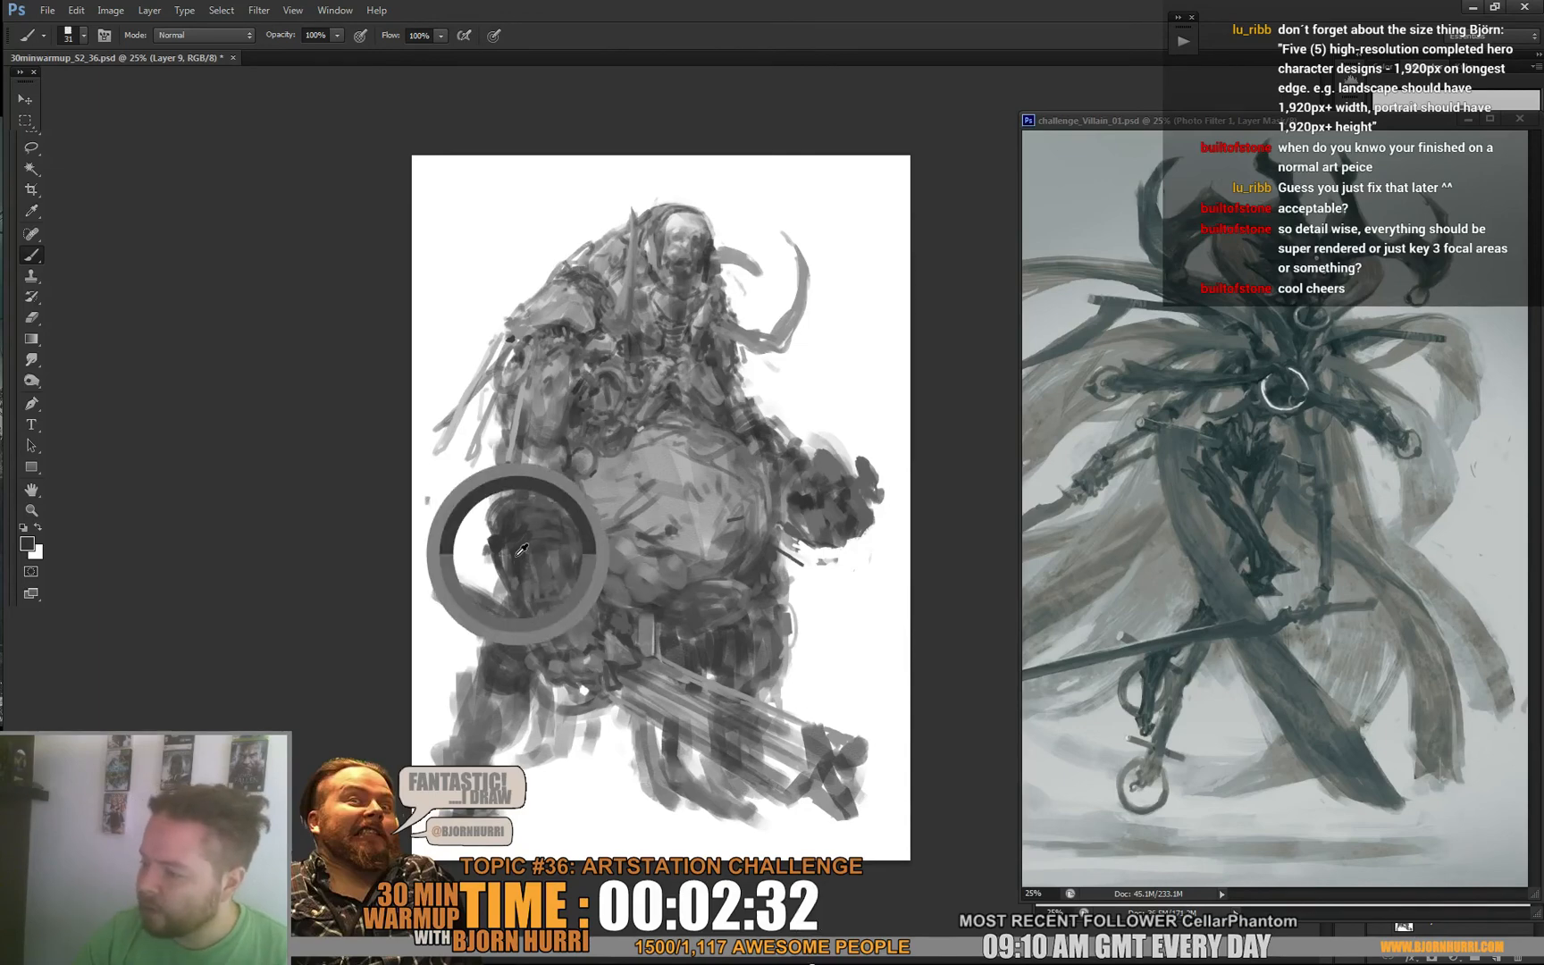
{"action": "left_click", "coordinate": [536, 549], "text": "alt"}
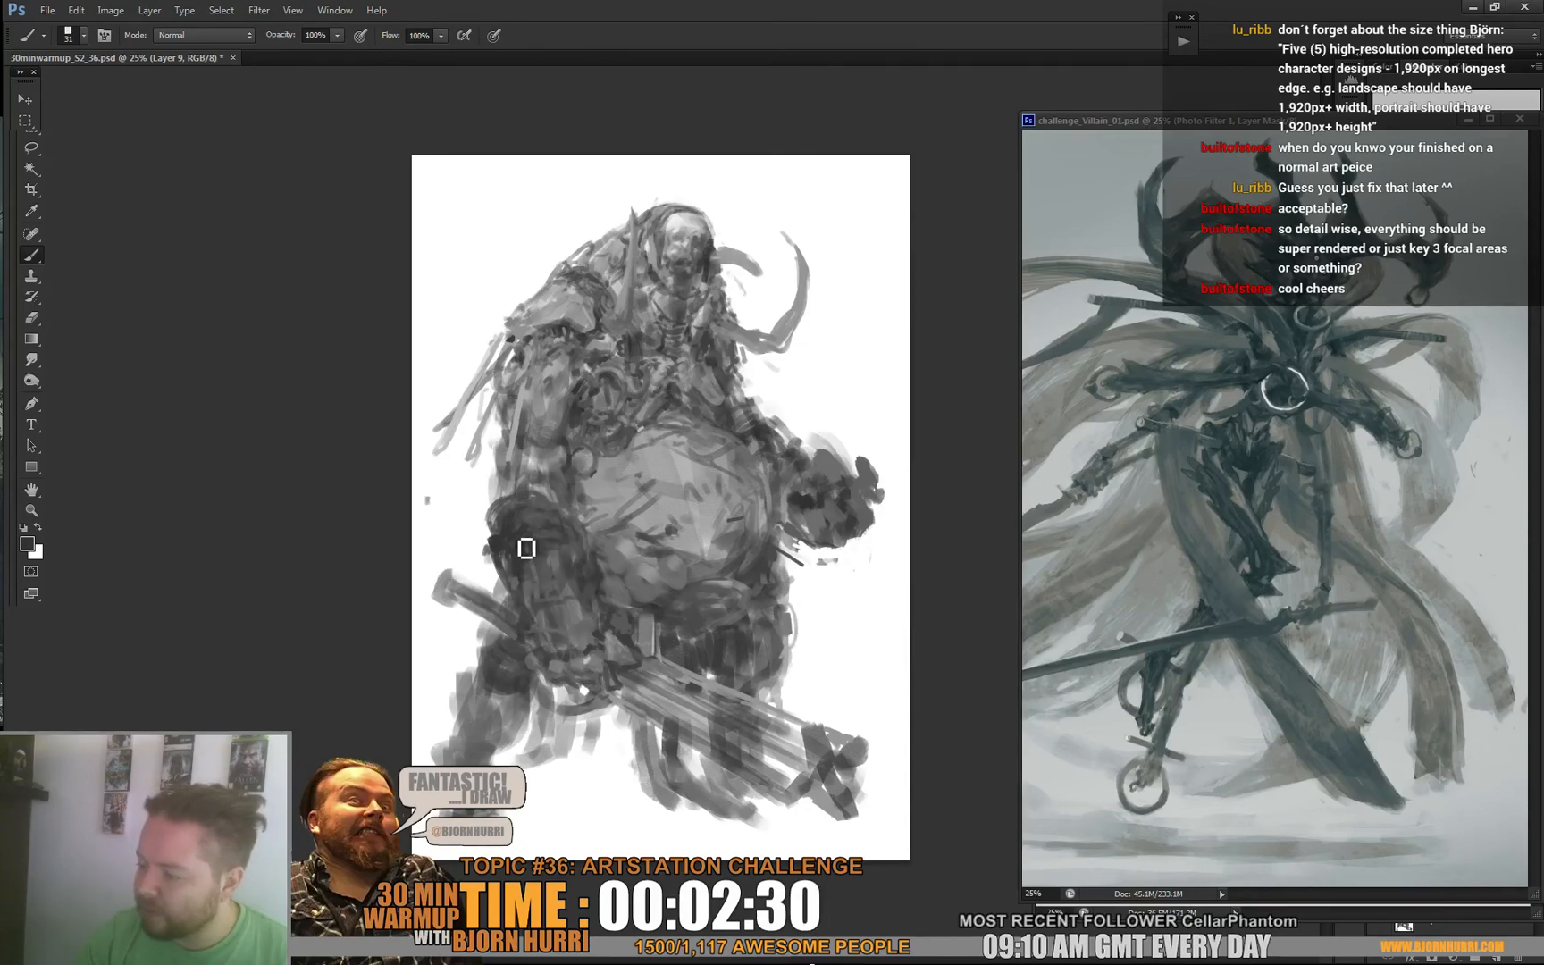
{"action": "left_click", "coordinate": [497, 547], "text": "alt"}
{"action": "mouse_move", "coordinate": [498, 546]}
{"action": "left_mouse_down"}
{"action": "mouse_move", "coordinate": [496, 576]}
{"action": "mouse_move", "coordinate": [532, 576]}
{"action": "left_mouse_up"}
{"action": "left_click", "coordinate": [583, 534], "text": "alt"}
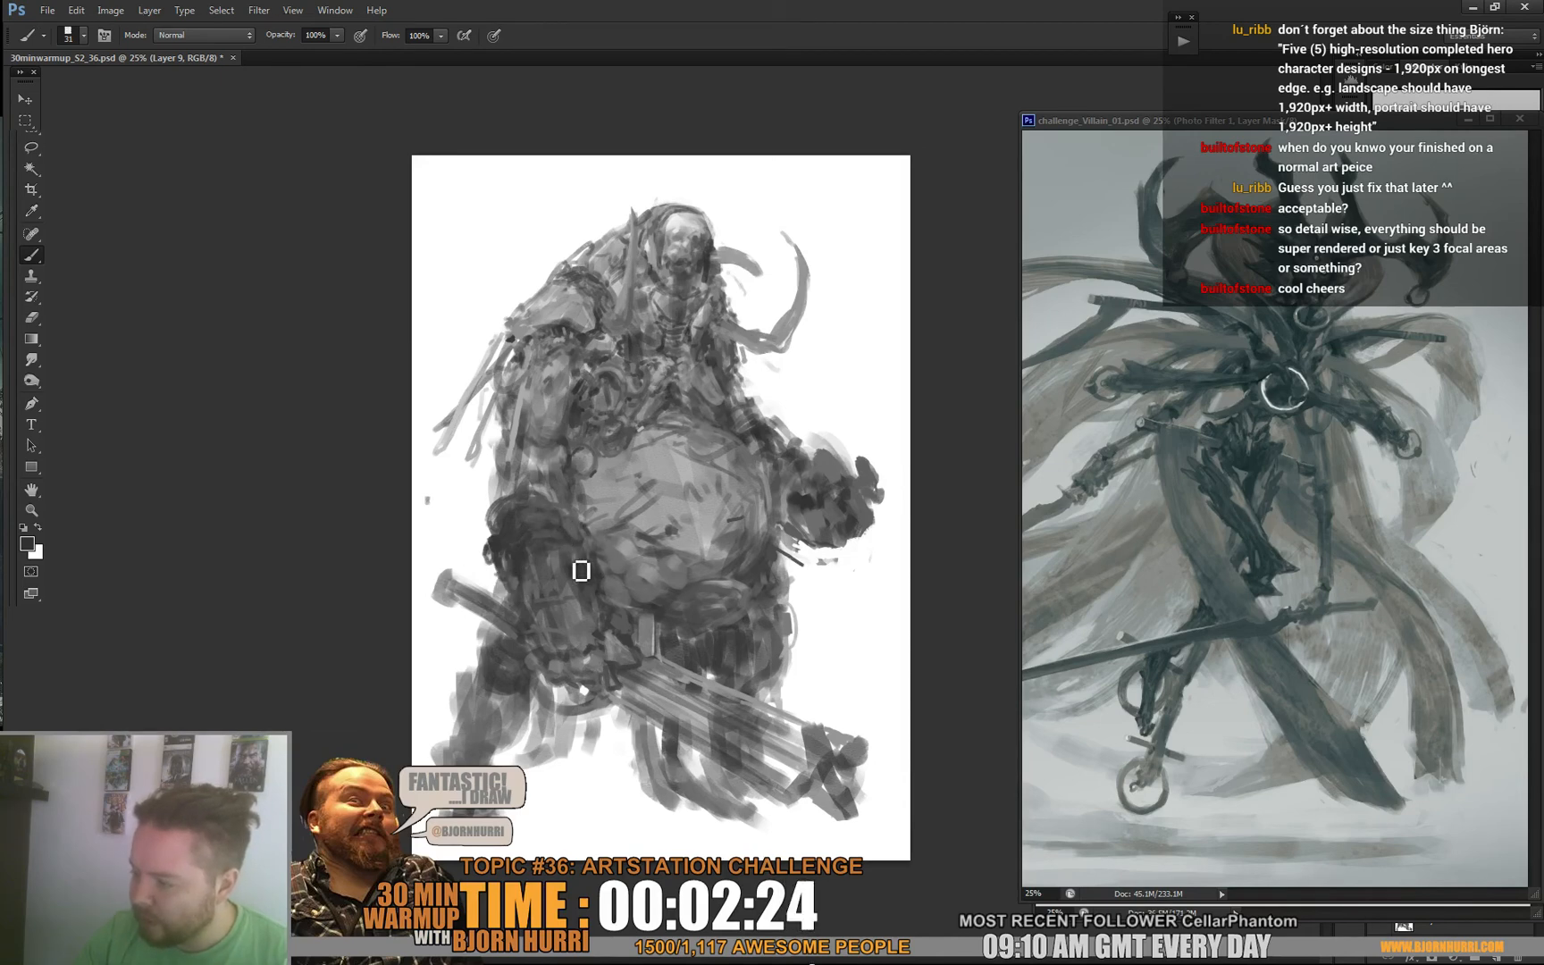
{"action": "left_click", "coordinate": [577, 553], "text": "alt"}
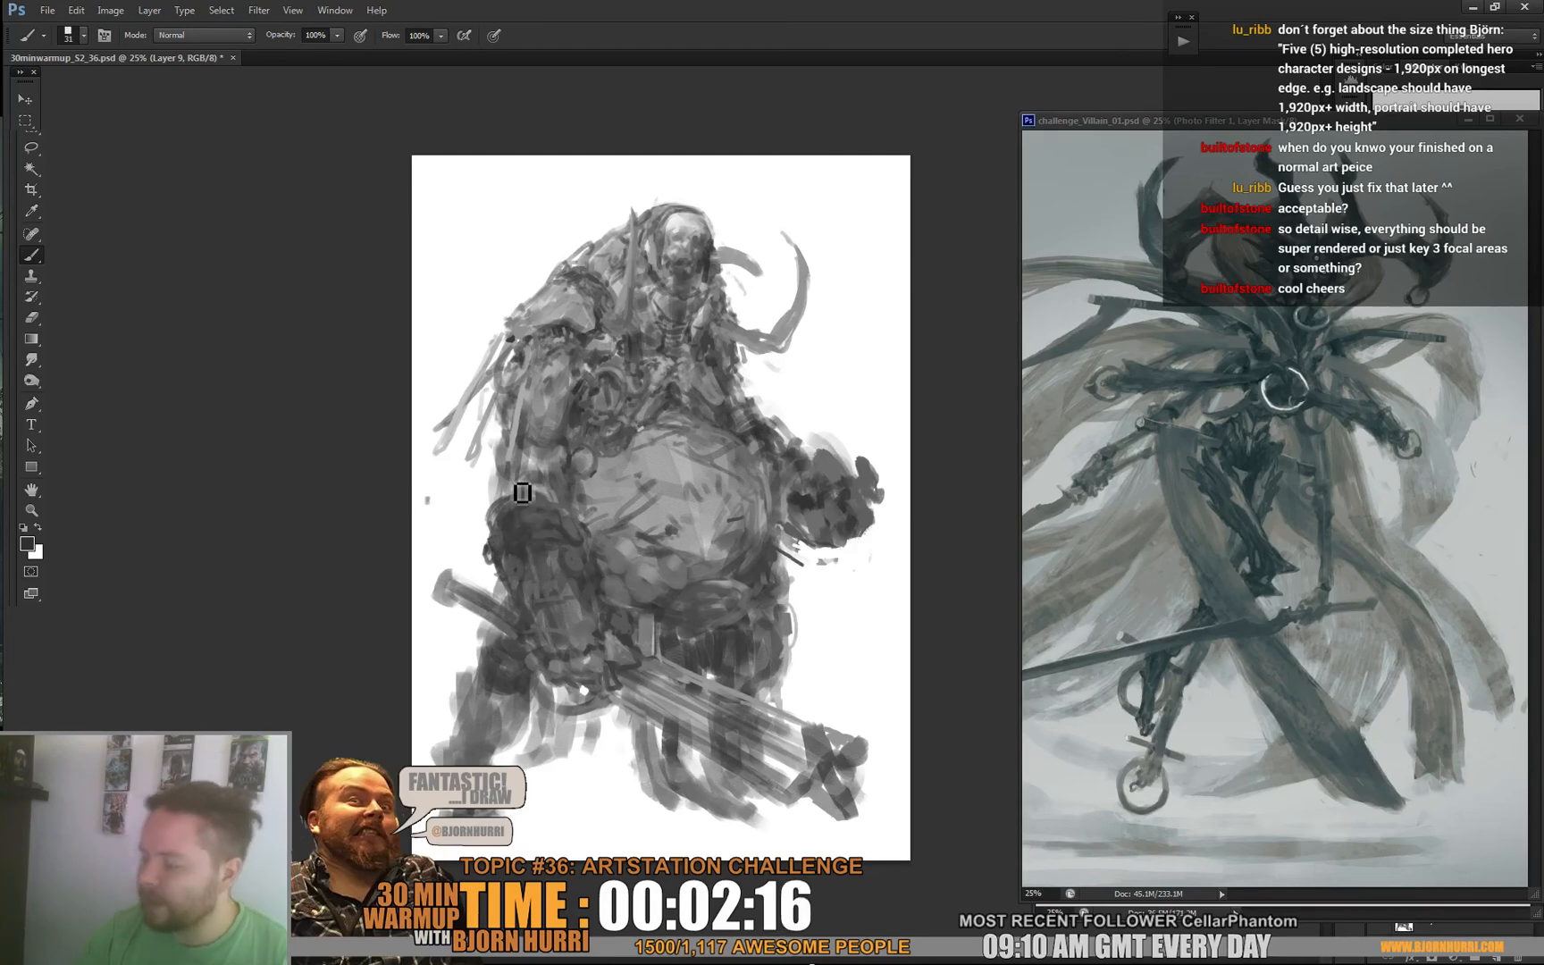
{"action": "left_click", "coordinate": [521, 596], "text": "alt"}
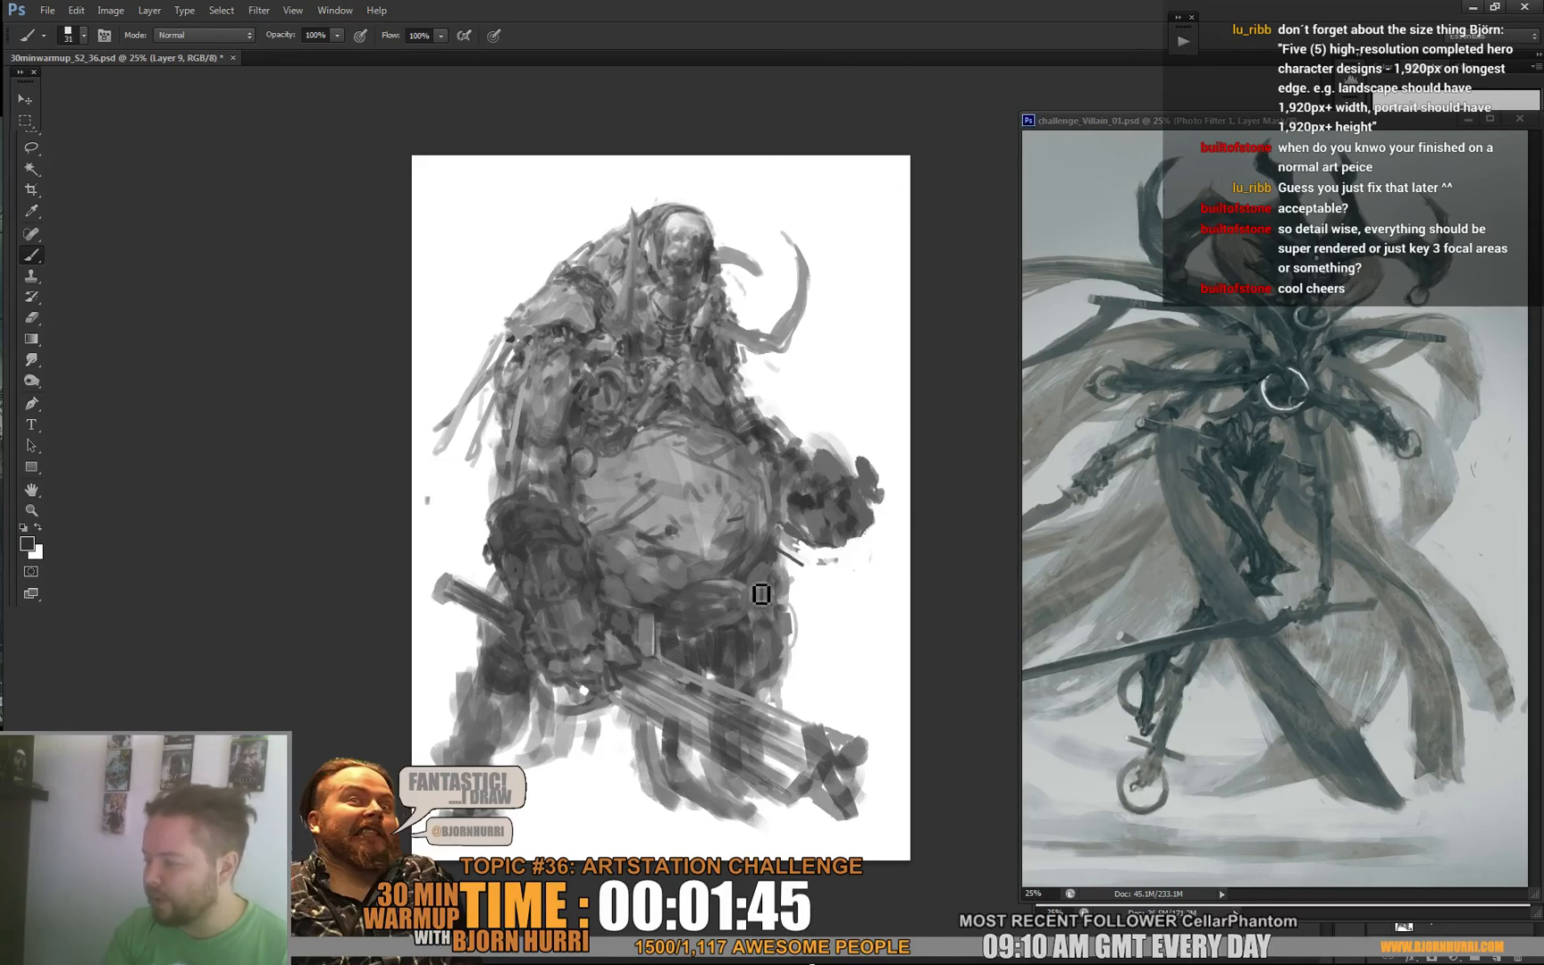
Touch up the belly's outer edge near the far fist and the shading under the belly with sampled tones.
{"action": "left_click", "coordinate": [781, 570], "text": "alt"}
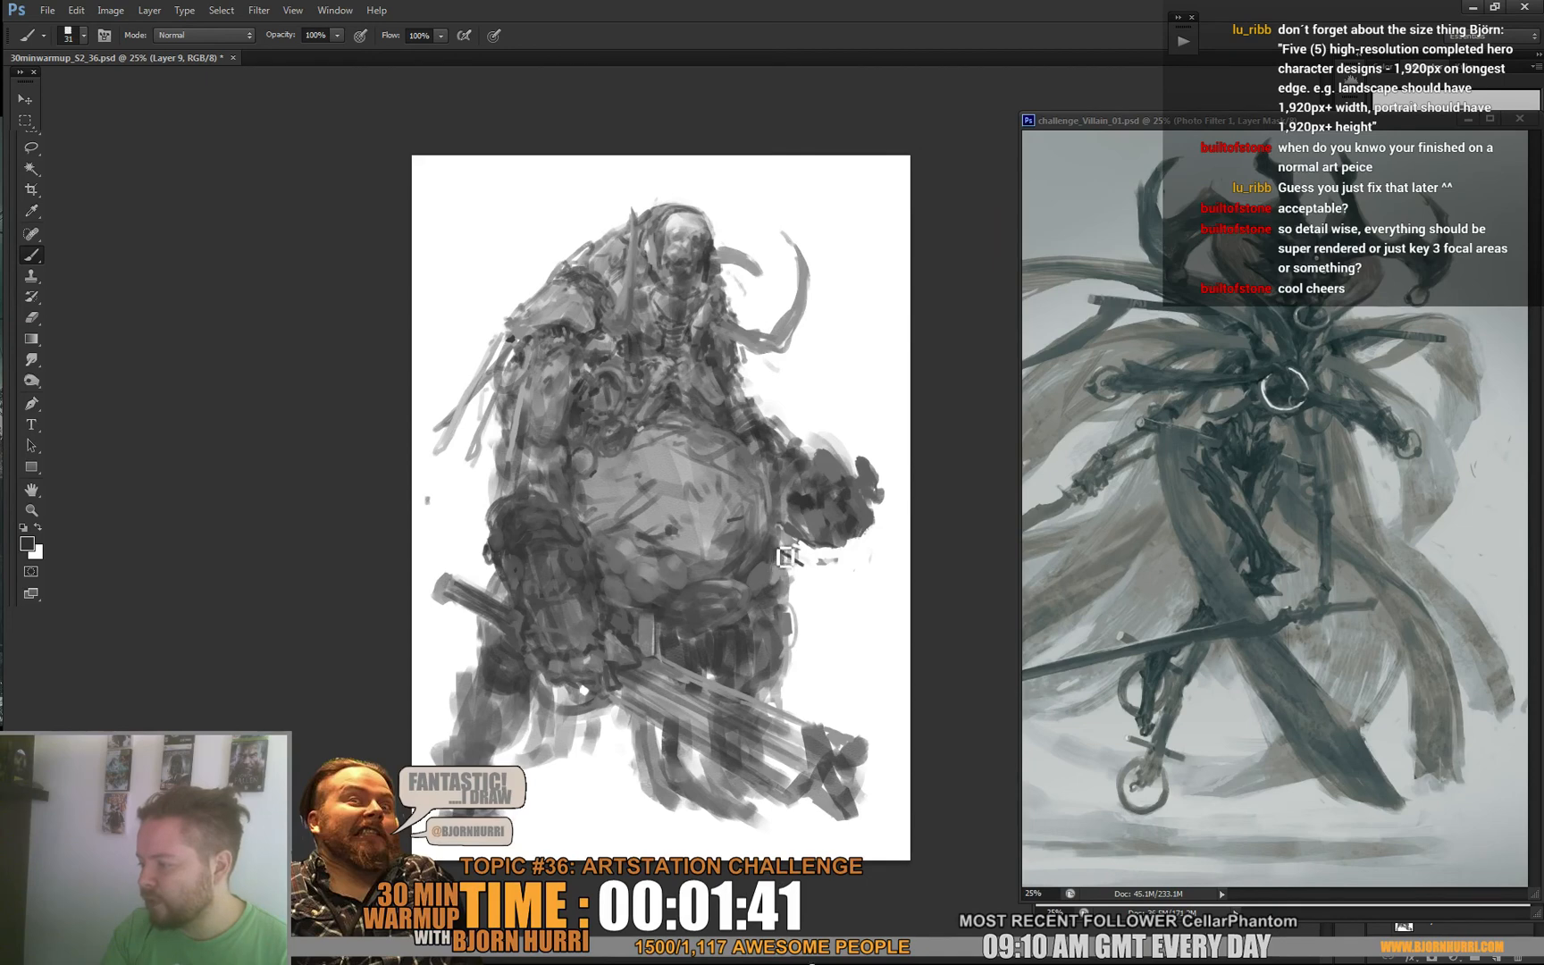
{"action": "left_click", "coordinate": [786, 552], "text": "alt"}
{"action": "left_click_drag", "start_coordinate": [782, 549], "coordinate": [805, 565]}
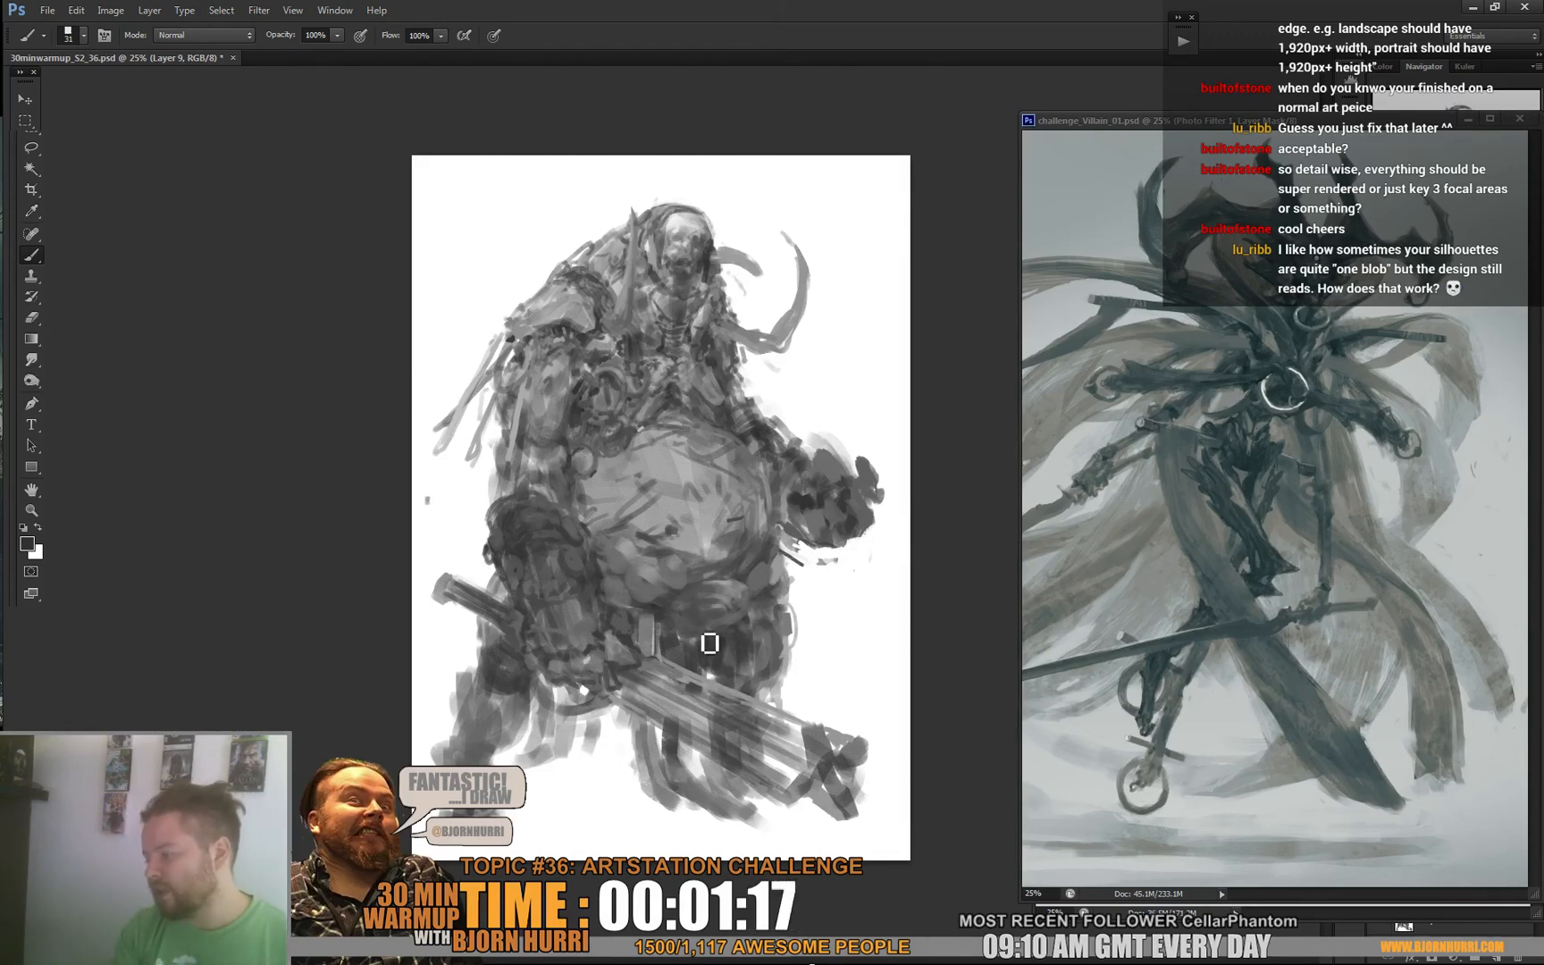
{"action": "left_click", "coordinate": [677, 594], "text": "alt"}
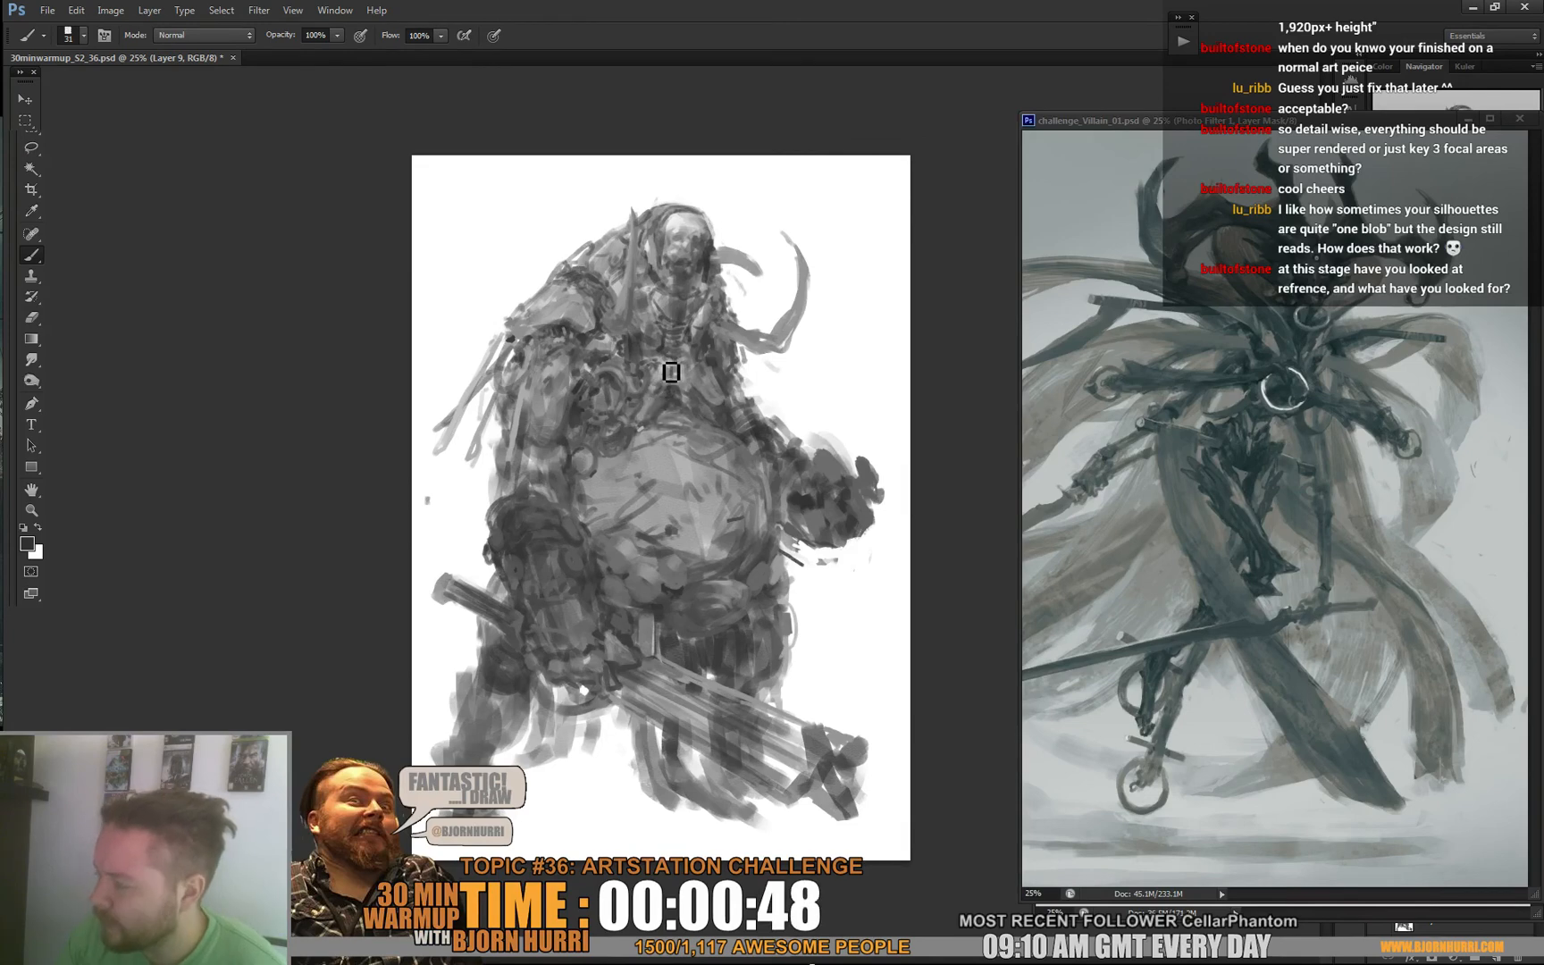
Set the brush size to 24 px and paint a small hanging detail below the chest ornament, sampling nearby greys for the chest.
{"action": "right_click", "coordinate": [640, 448]}
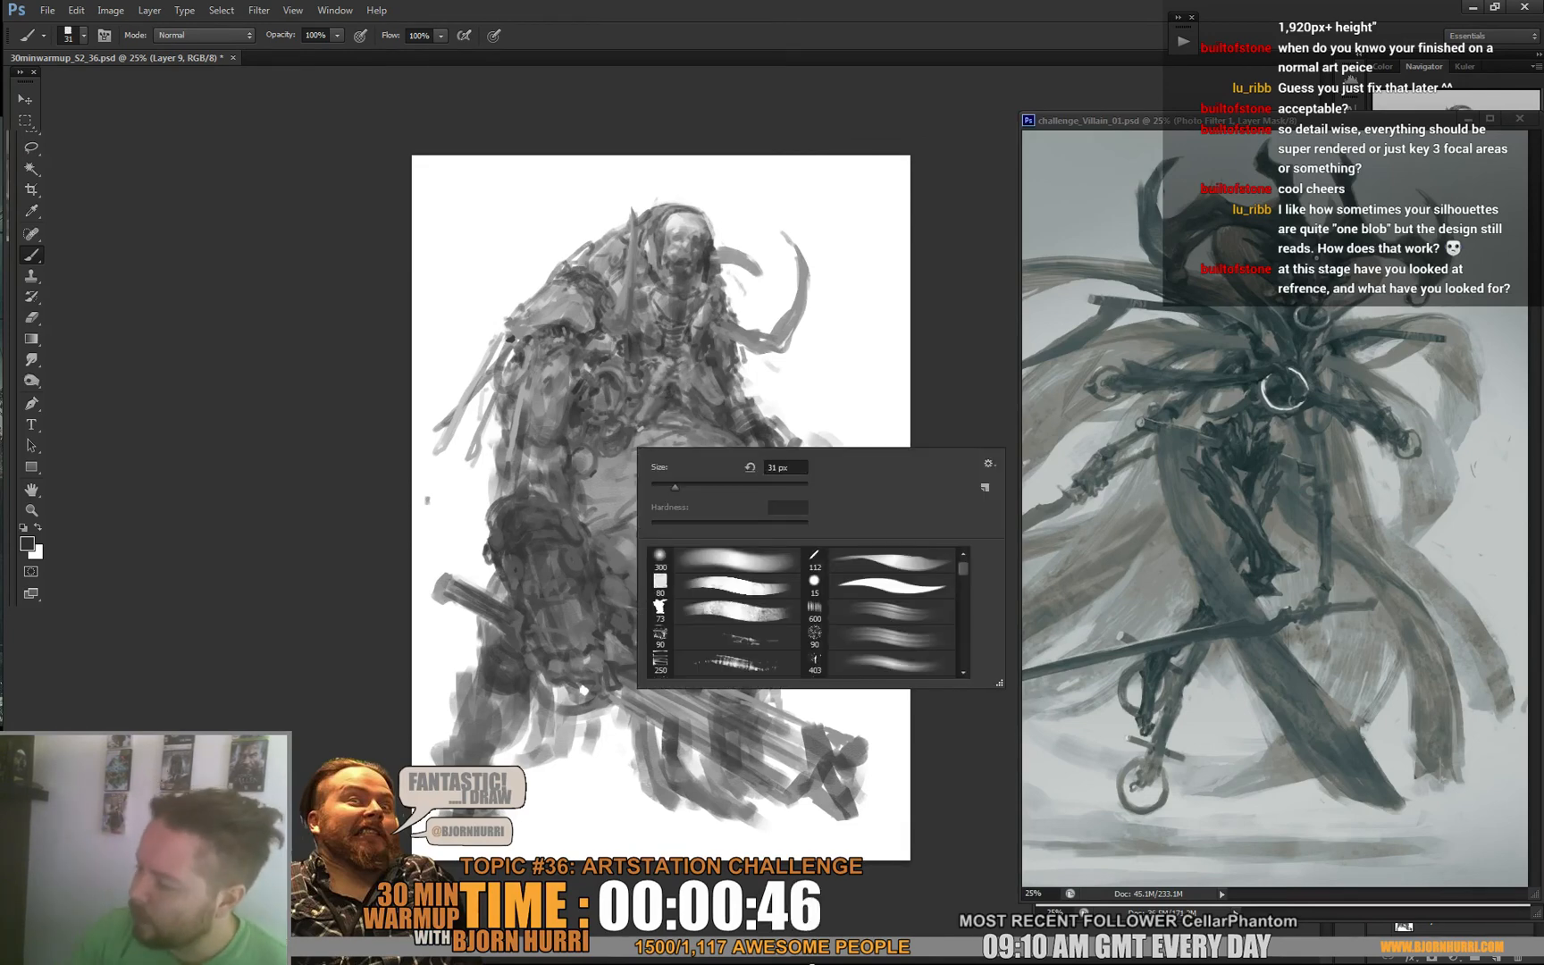
{"action": "left_click_drag", "start_coordinate": [675, 487], "coordinate": [670, 487]}
{"action": "left_click", "coordinate": [615, 446], "text": "alt"}
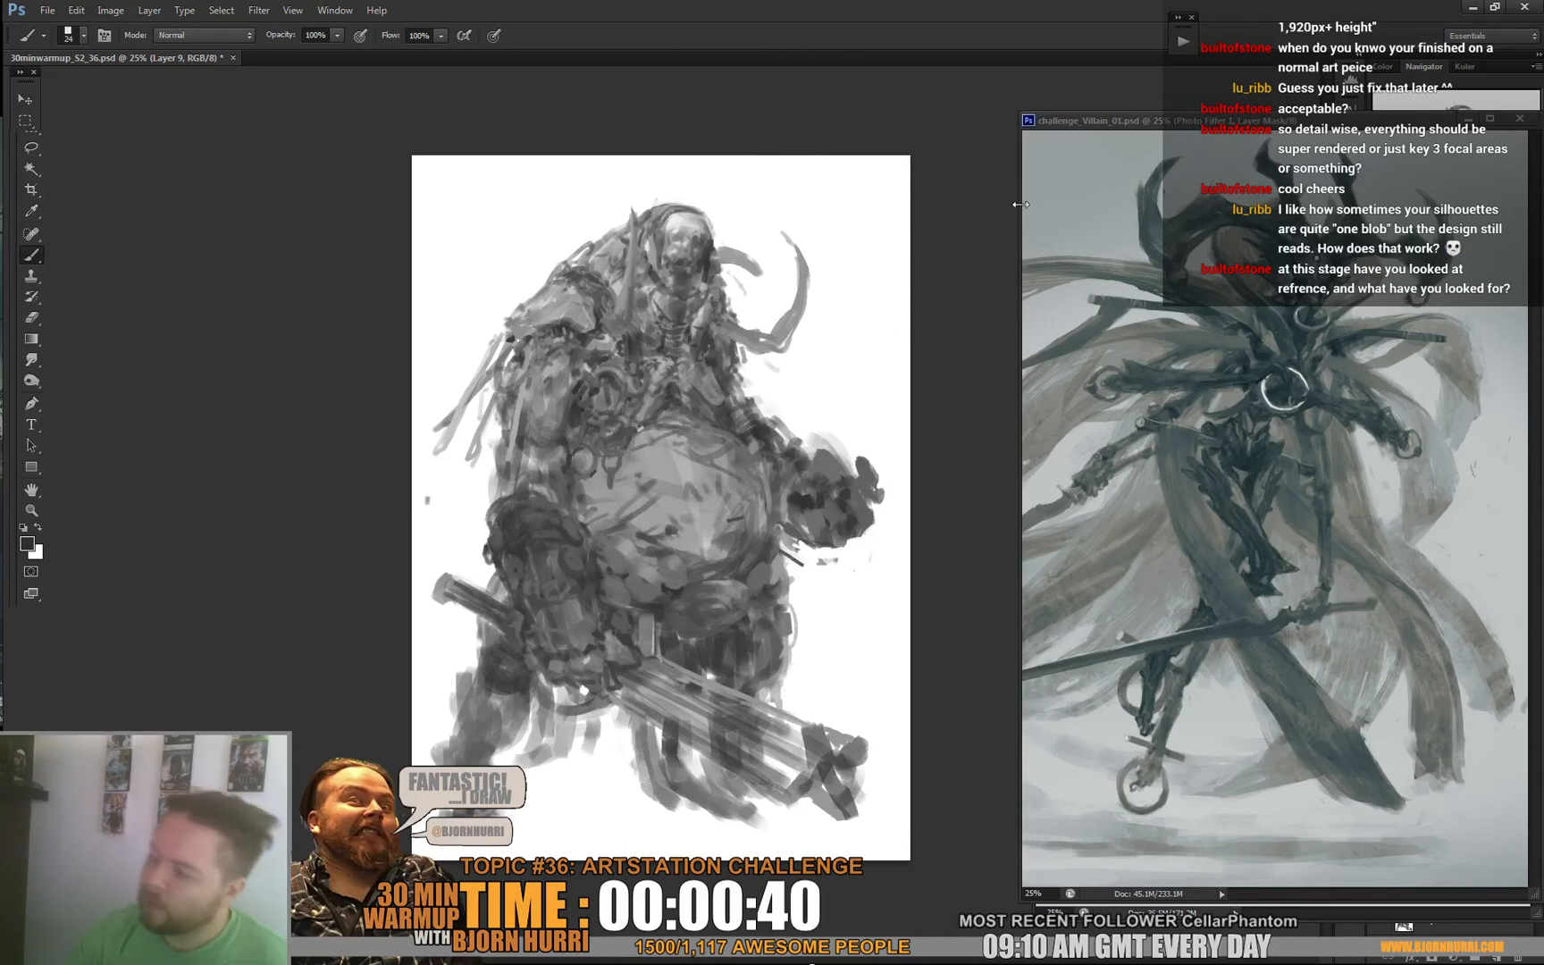
{"action": "left_click", "coordinate": [642, 391], "text": "alt"}
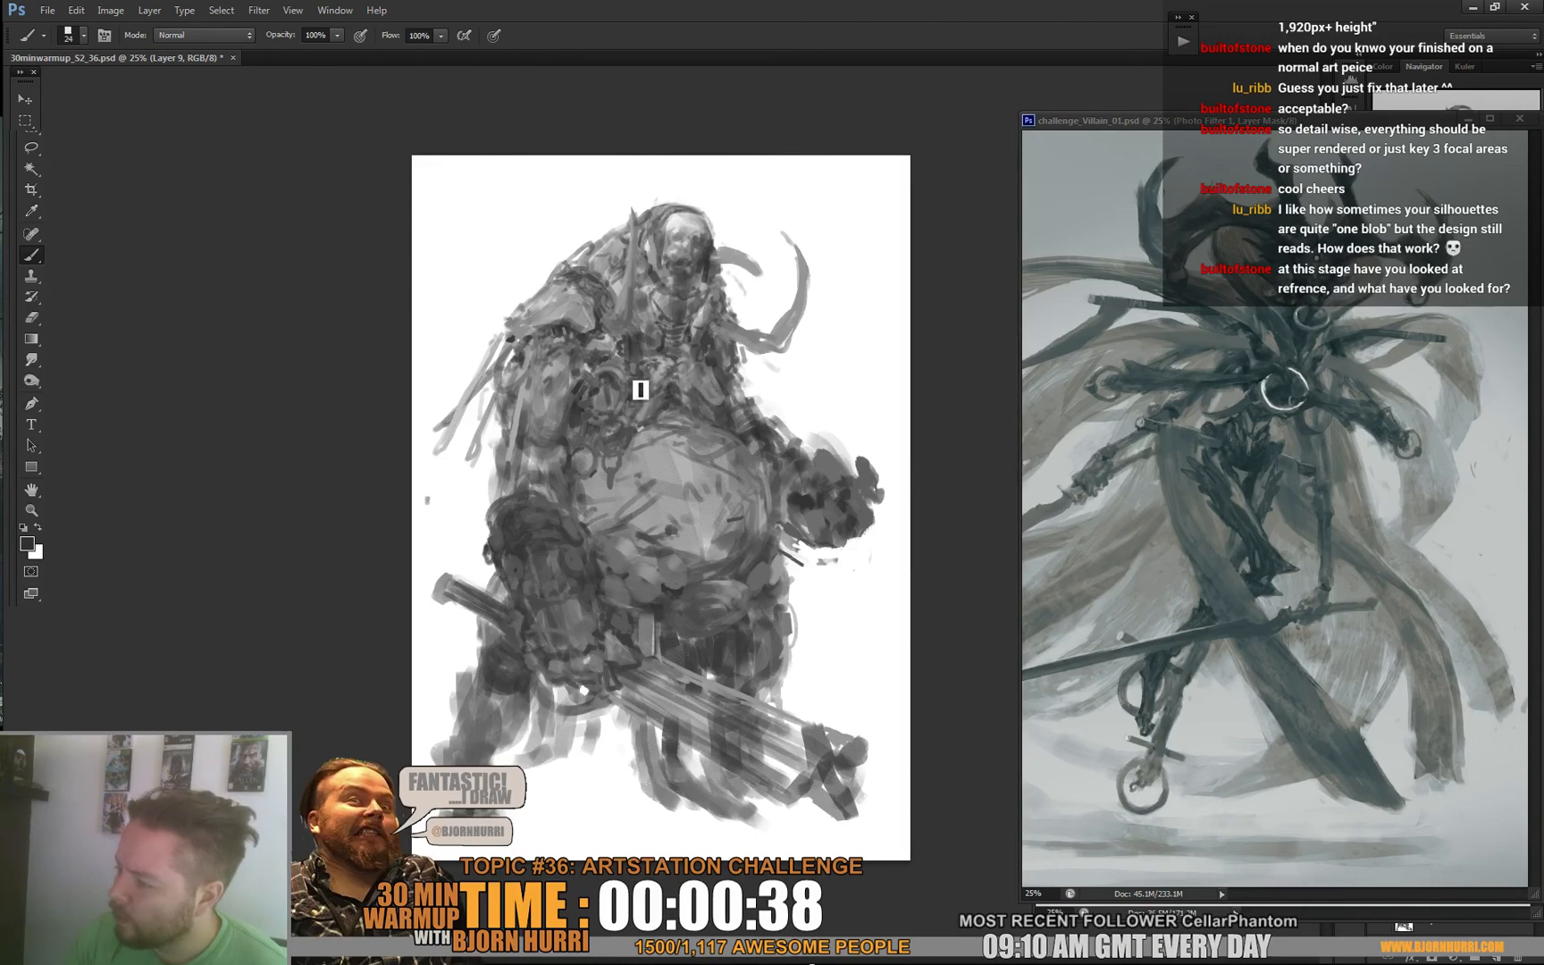
{"action": "left_click", "coordinate": [638, 381], "text": "alt"}
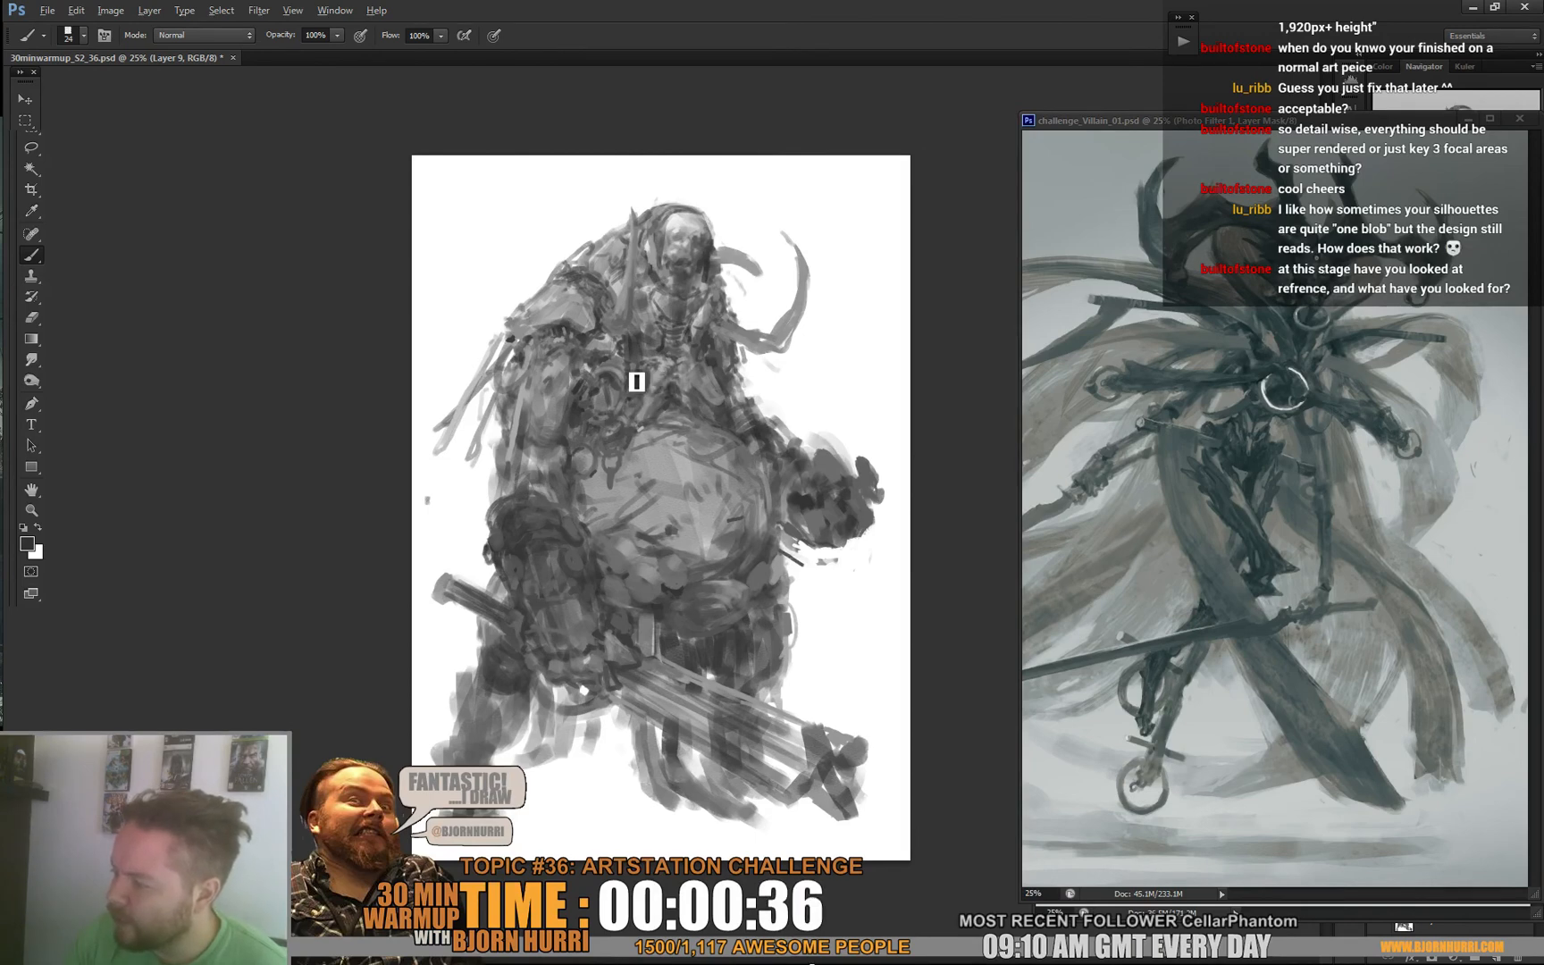
{"action": "left_click", "coordinate": [627, 370], "text": "alt"}
{"action": "left_click", "coordinate": [631, 366], "text": "alt"}
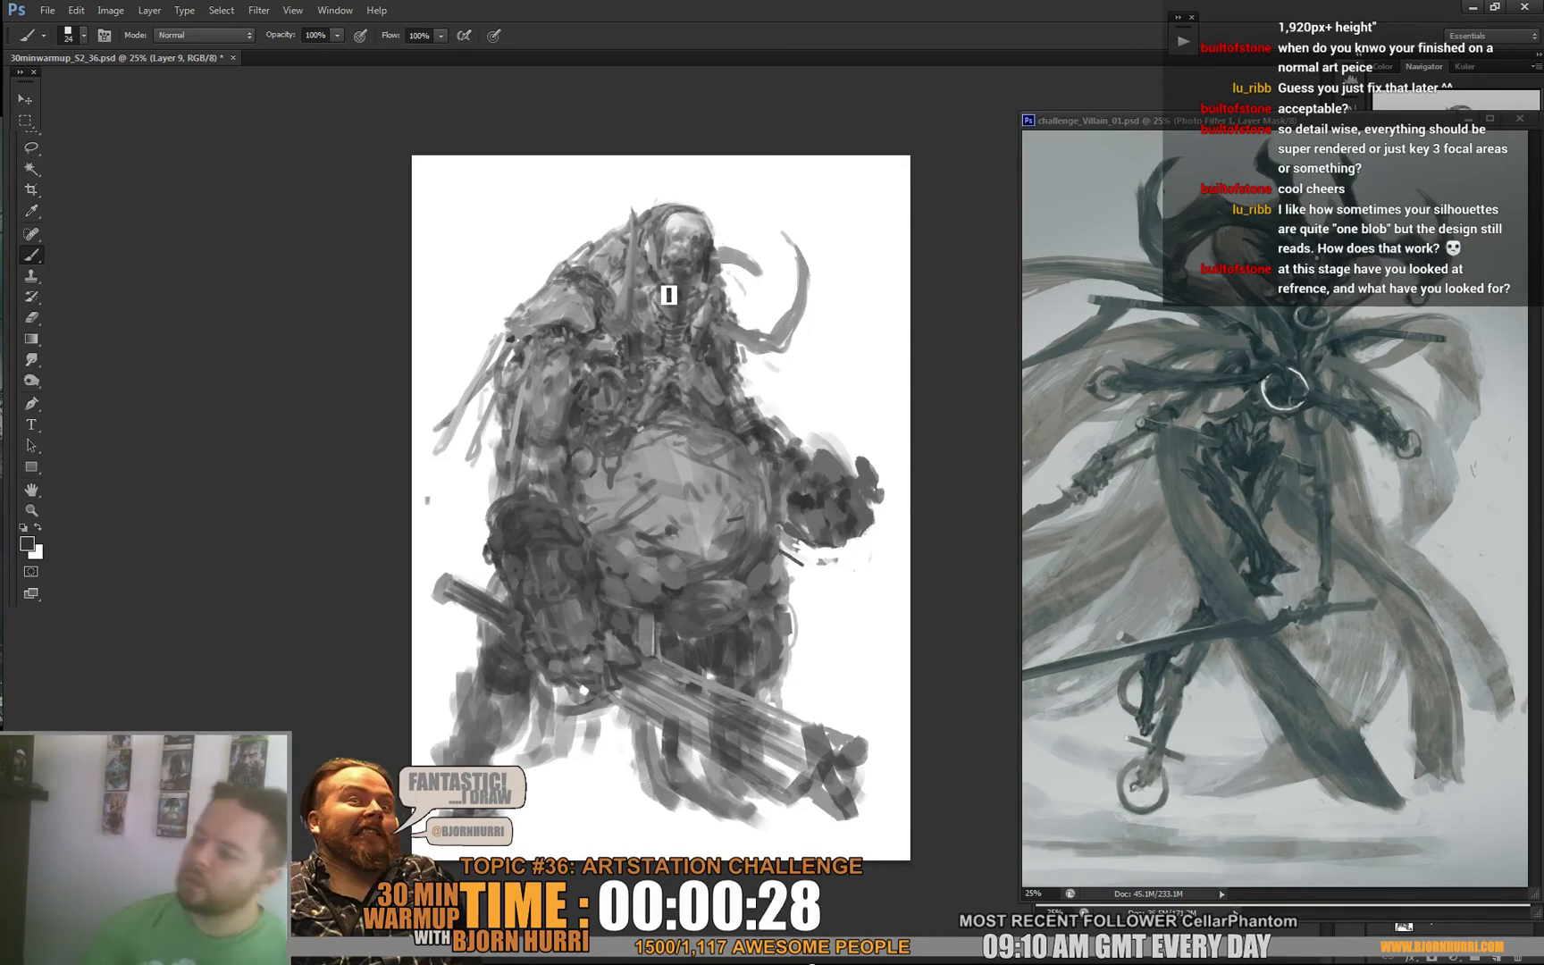
Paint a small dark ring hanging from the base of the large curved horn, using a sampled grey.
{"action": "left_click", "coordinate": [732, 365], "text": "alt"}
{"action": "left_click_drag", "start_coordinate": [776, 344], "coordinate": [796, 321]}
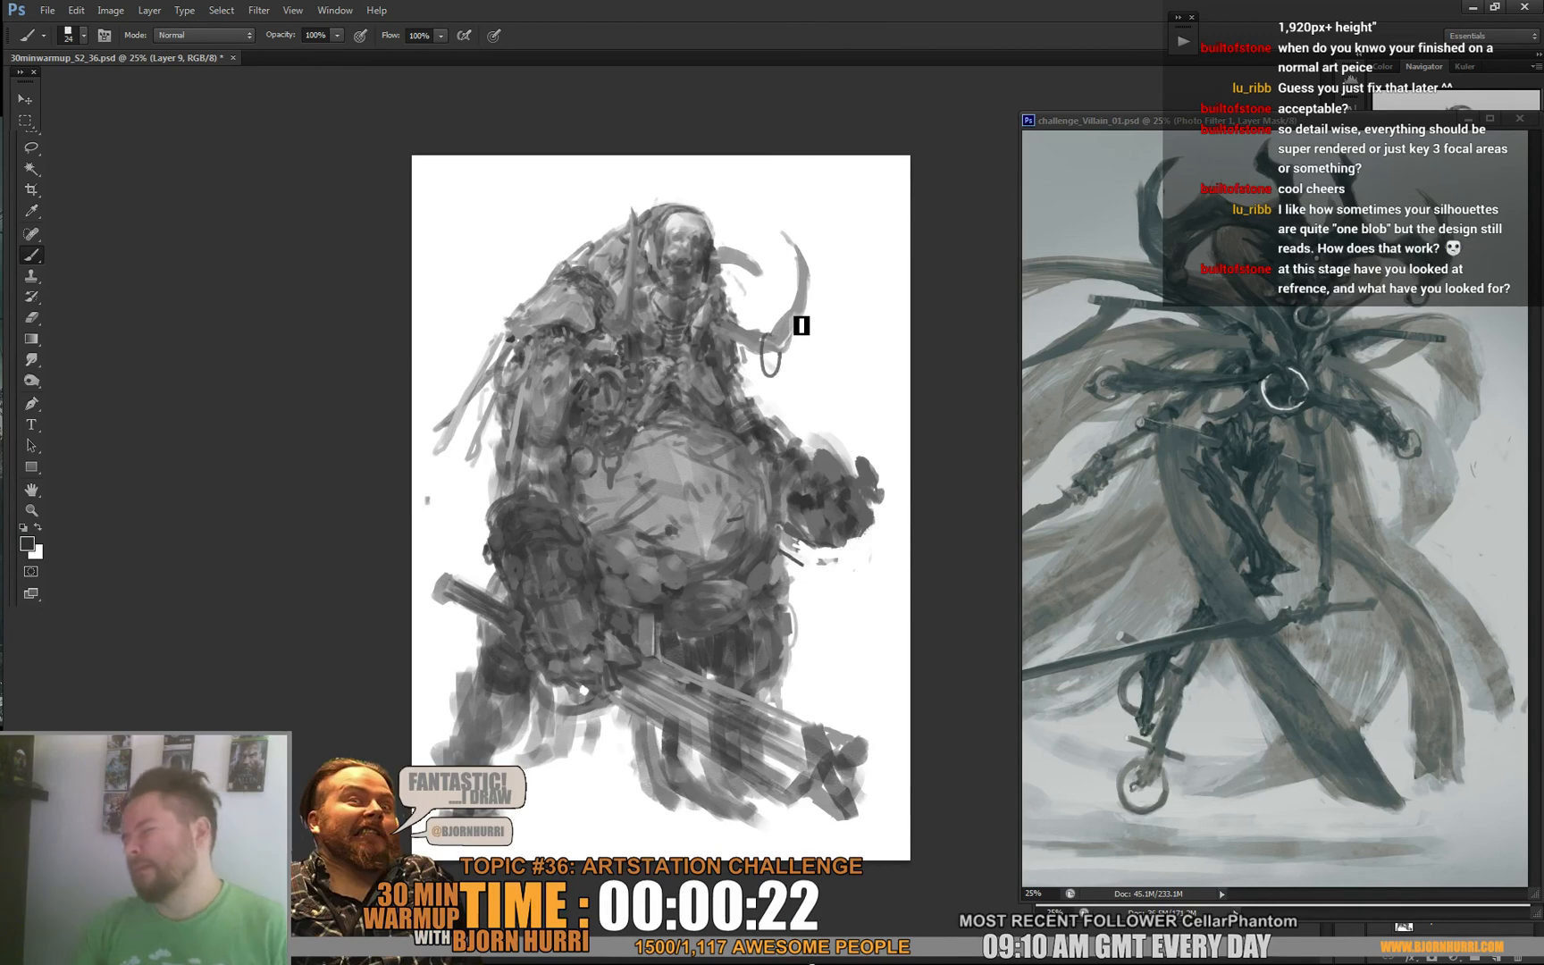
Touch up the face with the brush at 12 px and save the document.
{"action": "right_click", "coordinate": [705, 238]}
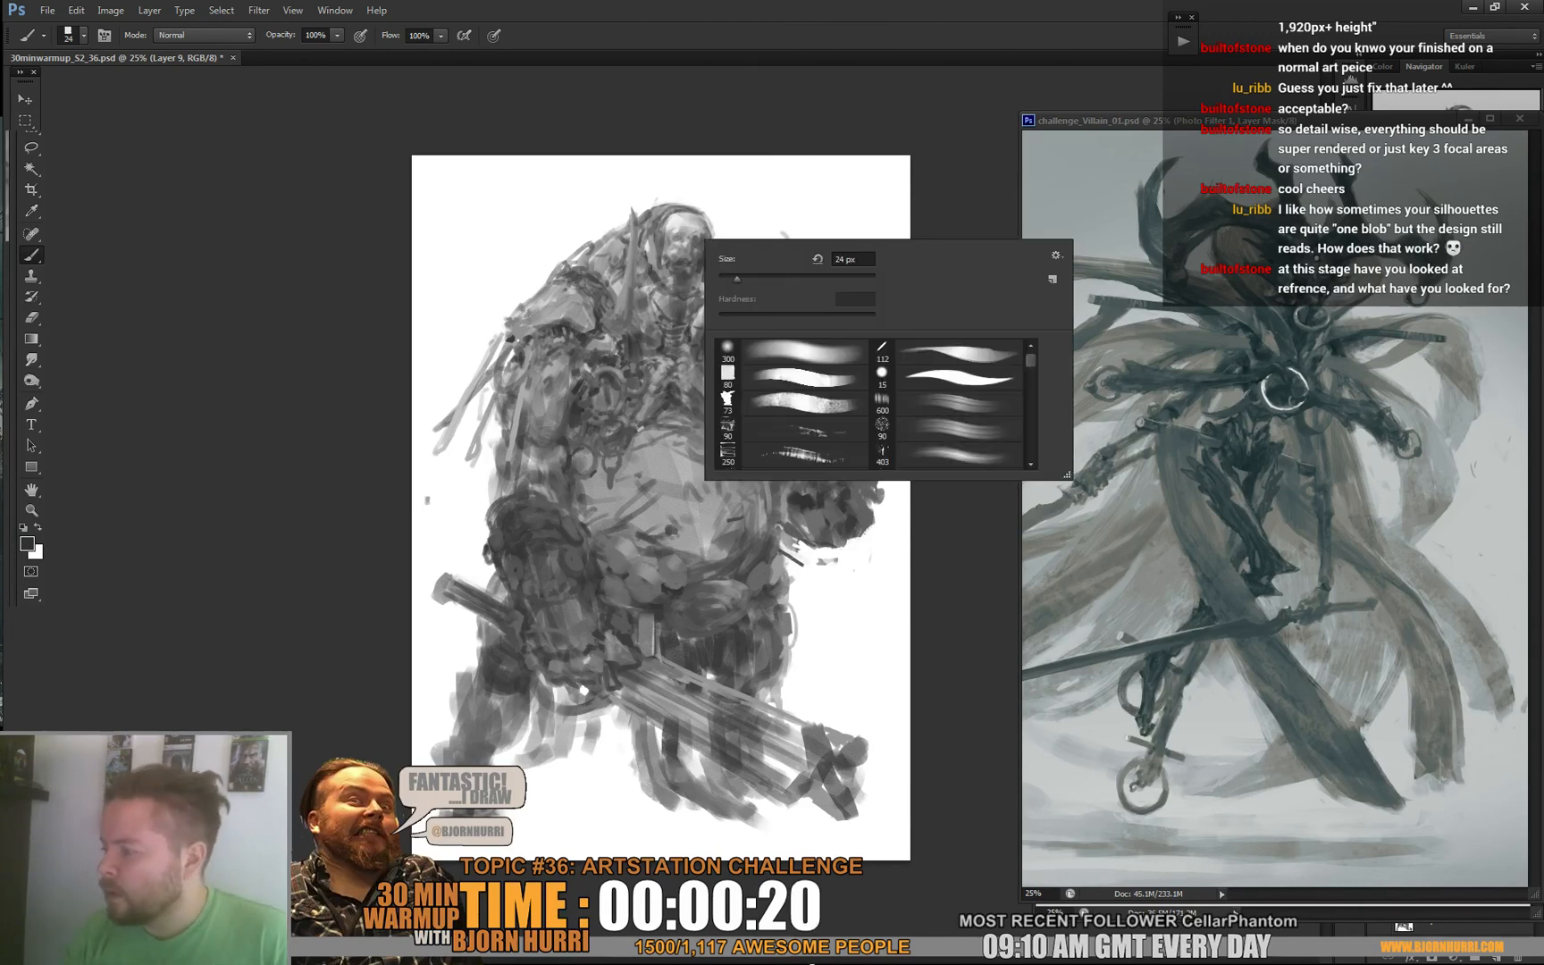
{"action": "left_click", "coordinate": [729, 277]}
{"action": "left_click", "coordinate": [685, 243]}
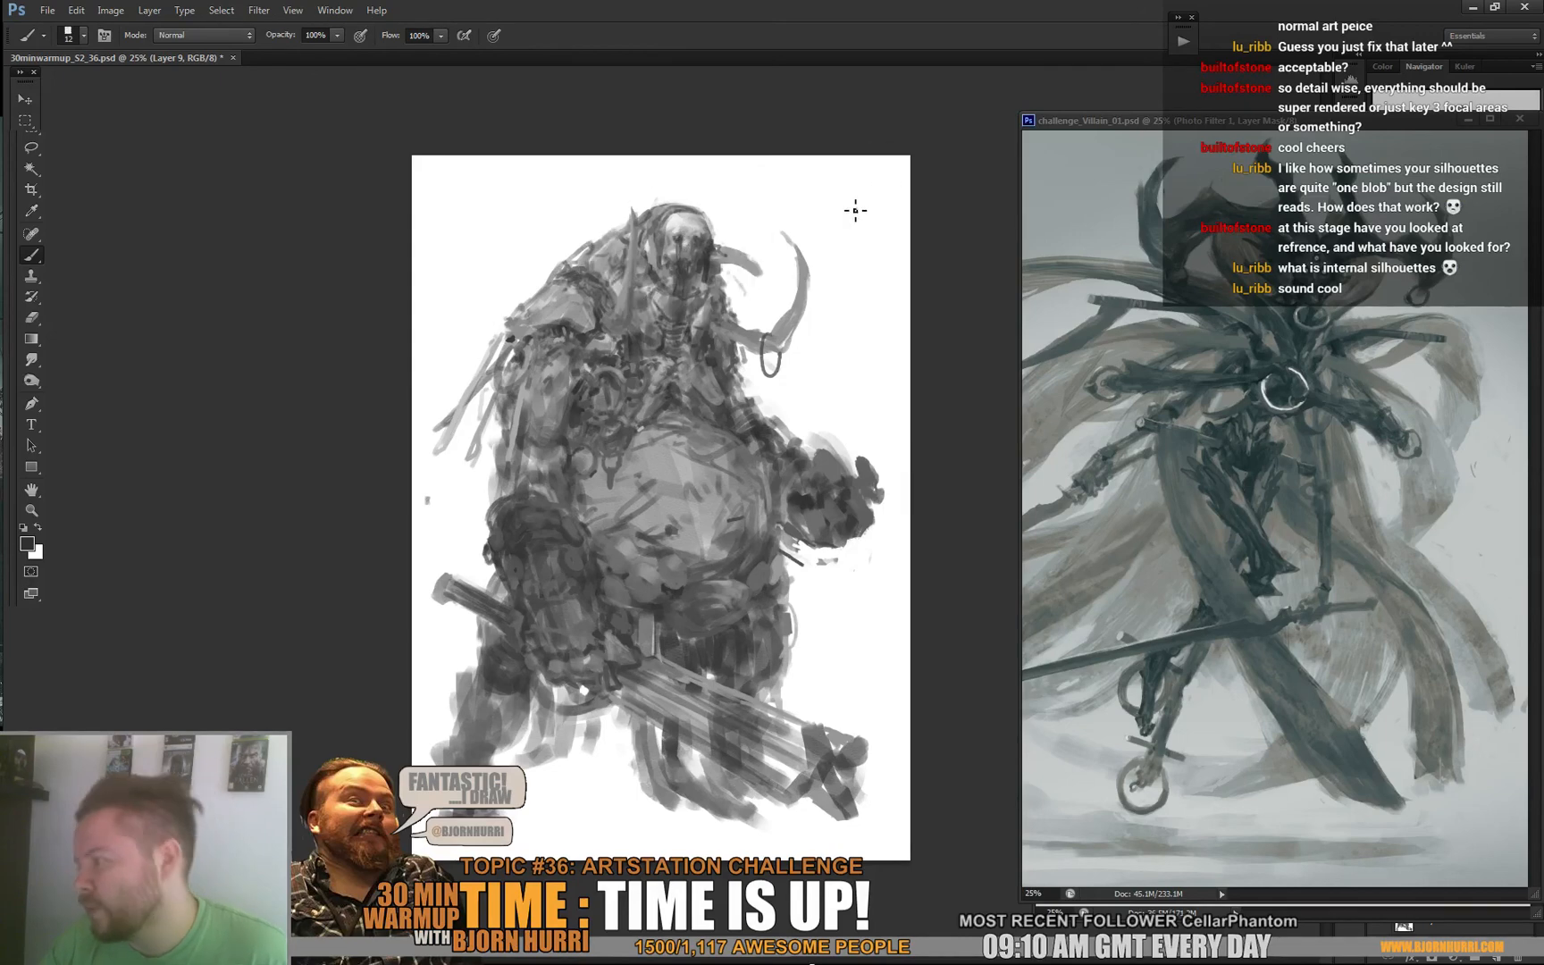
{"action": "key", "text": "ctrl+s"}
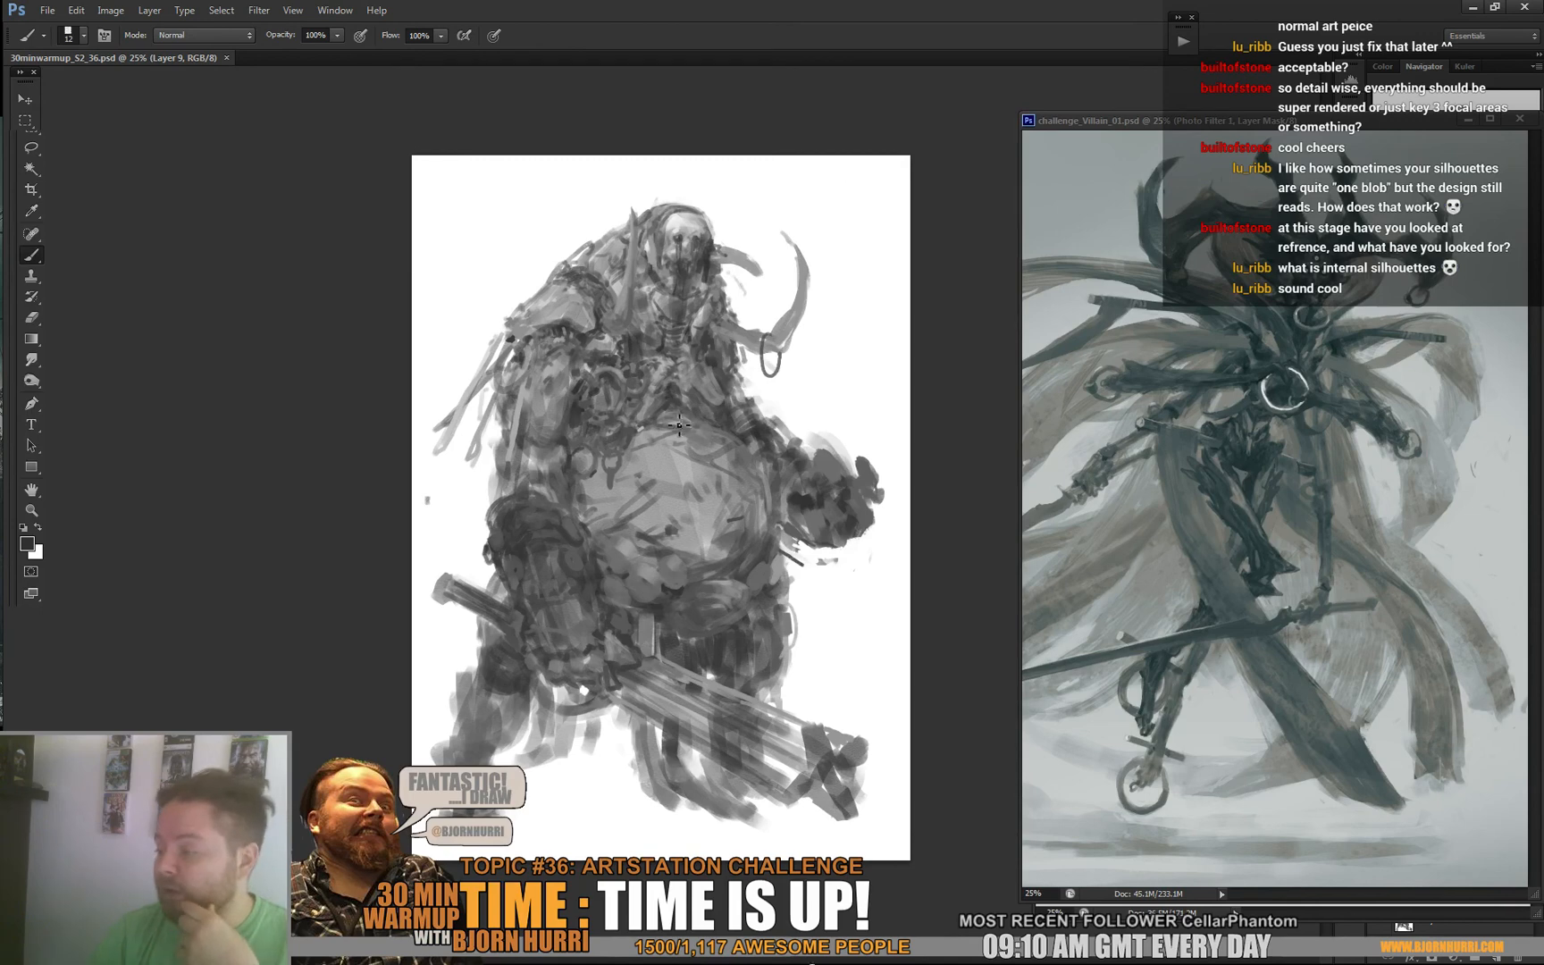
Add a small sampled-grey mark on the chest above the belly and short dark ground lines under the weapon.
{"action": "left_click", "coordinate": [667, 387], "text": "alt"}
{"action": "left_click_drag", "start_coordinate": [669, 395], "coordinate": [667, 407]}
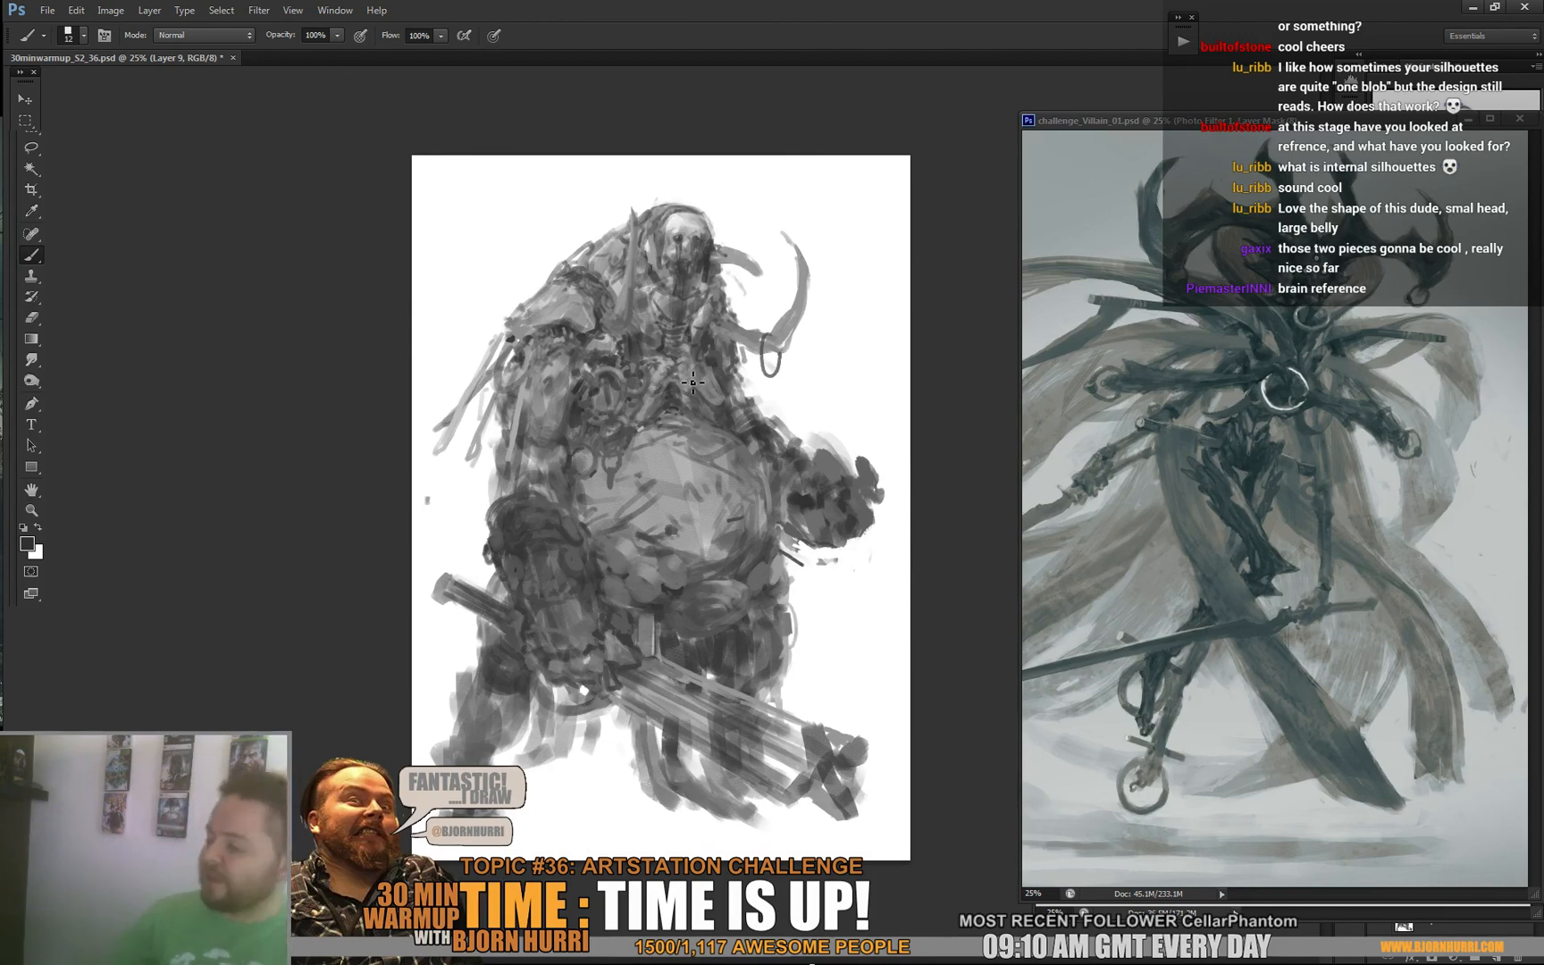
{"action": "left_click_drag", "start_coordinate": [705, 812], "coordinate": [736, 819]}
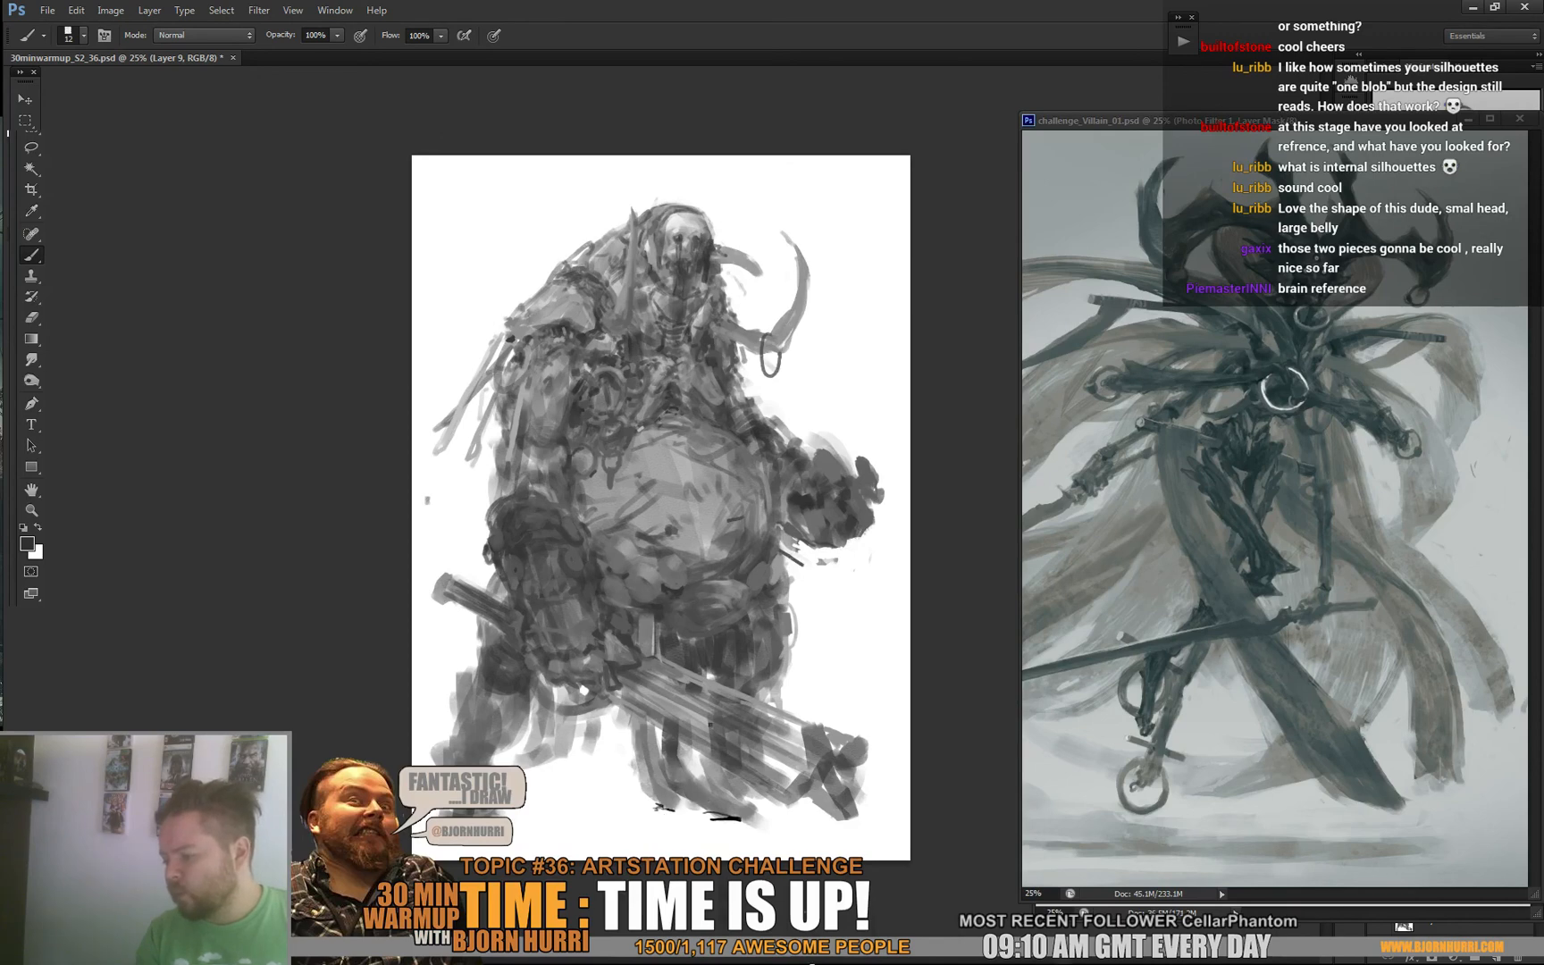
Paint a broad grey ground shadow beneath the figure's feet with the brush at 141 px.
{"action": "right_click", "coordinate": [663, 808]}
{"action": "left_click", "coordinate": [749, 762]}
{"action": "key", "text": "Return"}
{"action": "mouse_move", "coordinate": [463, 813]}
{"action": "left_mouse_down"}
{"action": "mouse_move", "coordinate": [679, 817]}
{"action": "mouse_move", "coordinate": [676, 789]}
{"action": "left_mouse_up"}
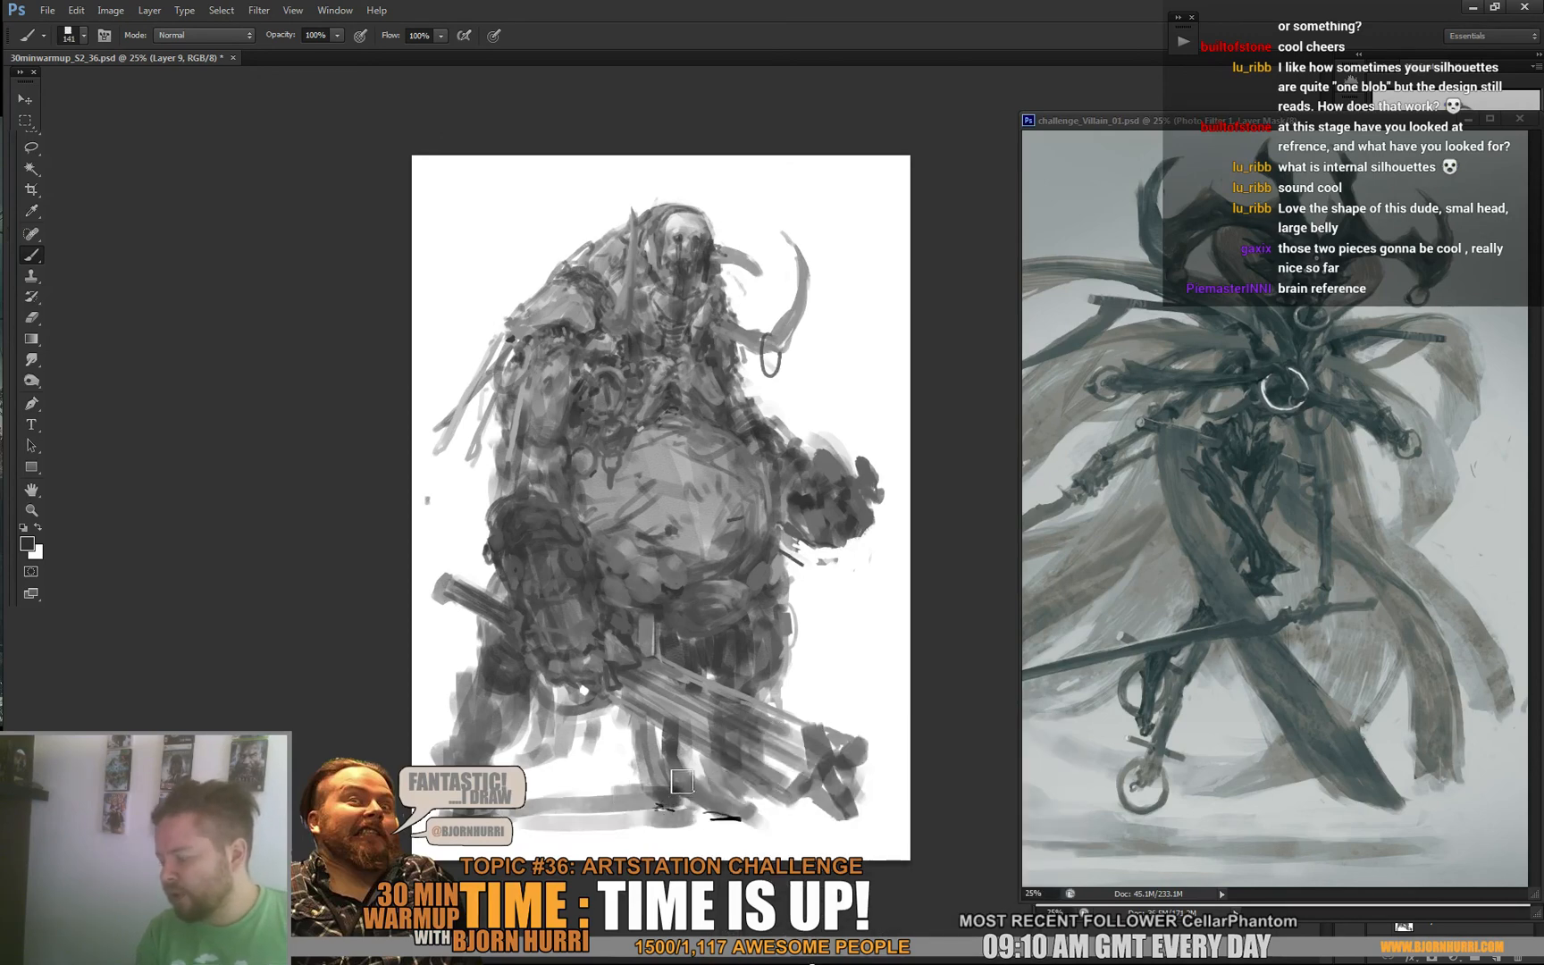
{"action": "key", "text": "e"}
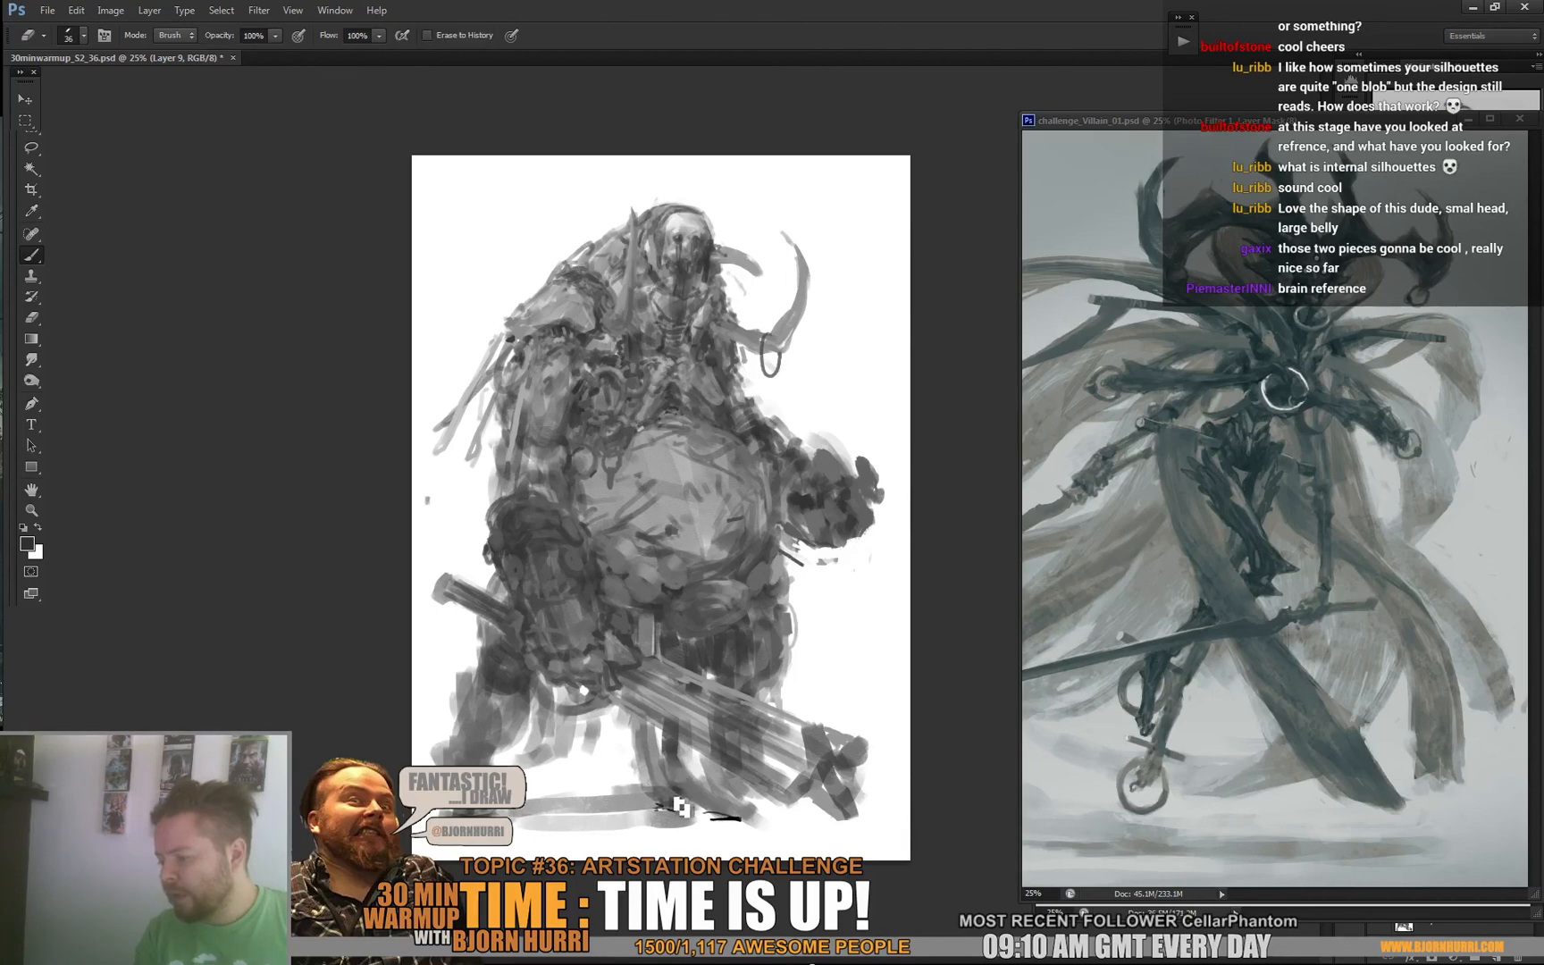
{"action": "key", "text": "b"}
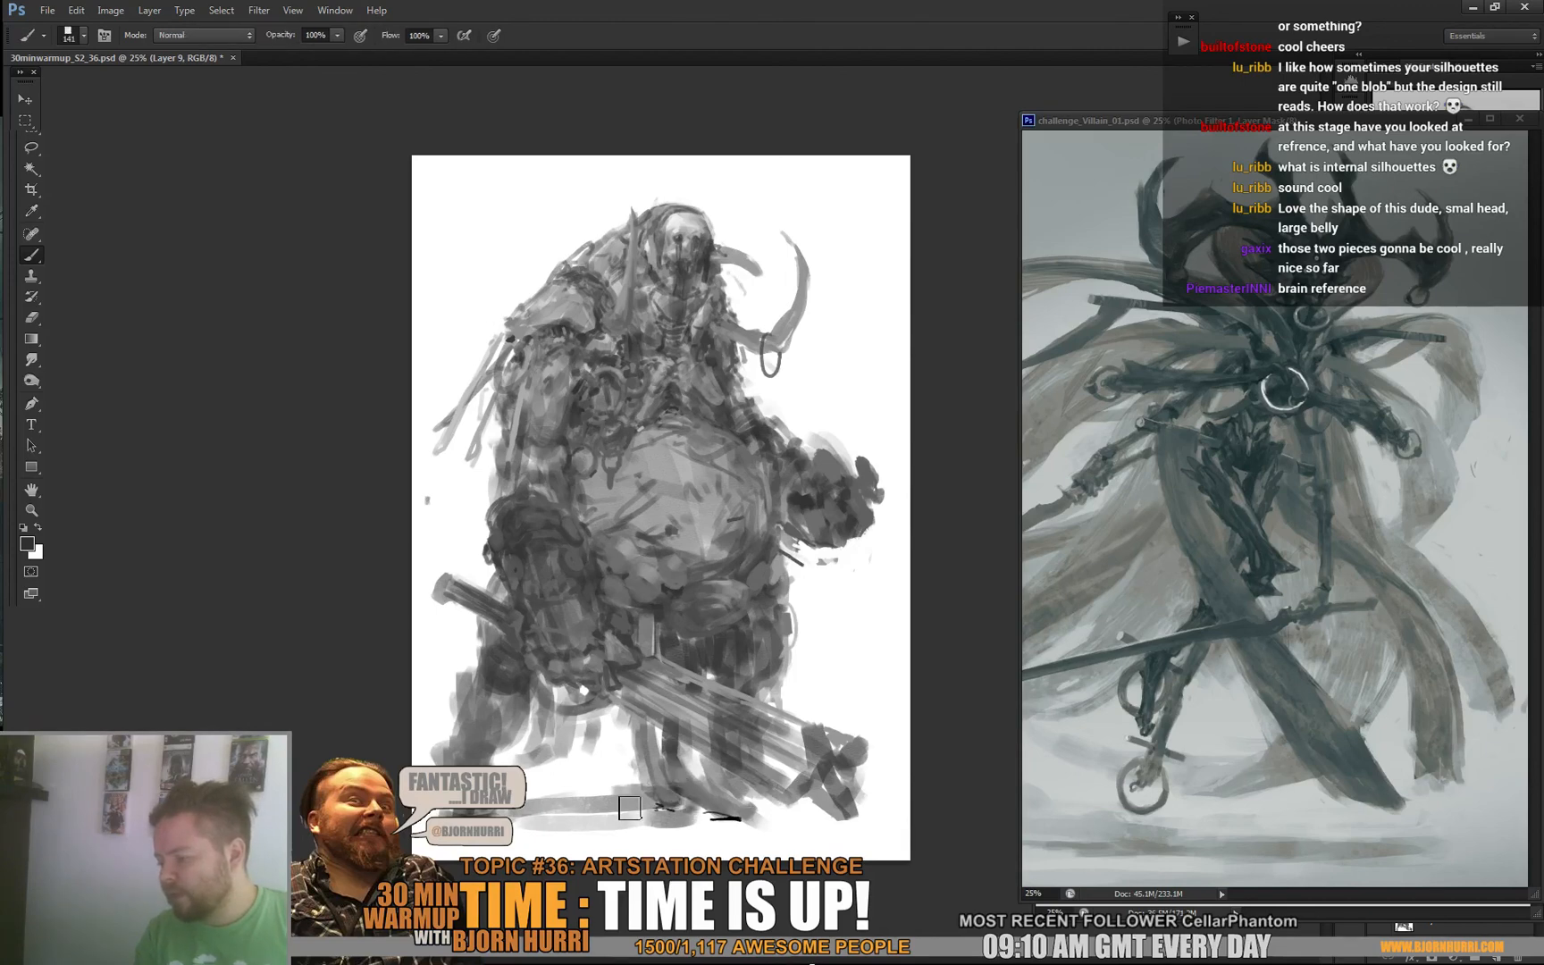
{"action": "mouse_move", "coordinate": [590, 831]}
{"action": "left_mouse_down"}
{"action": "mouse_move", "coordinate": [756, 849]}
{"action": "mouse_move", "coordinate": [561, 817]}
{"action": "mouse_move", "coordinate": [615, 820]}
{"action": "left_mouse_up"}
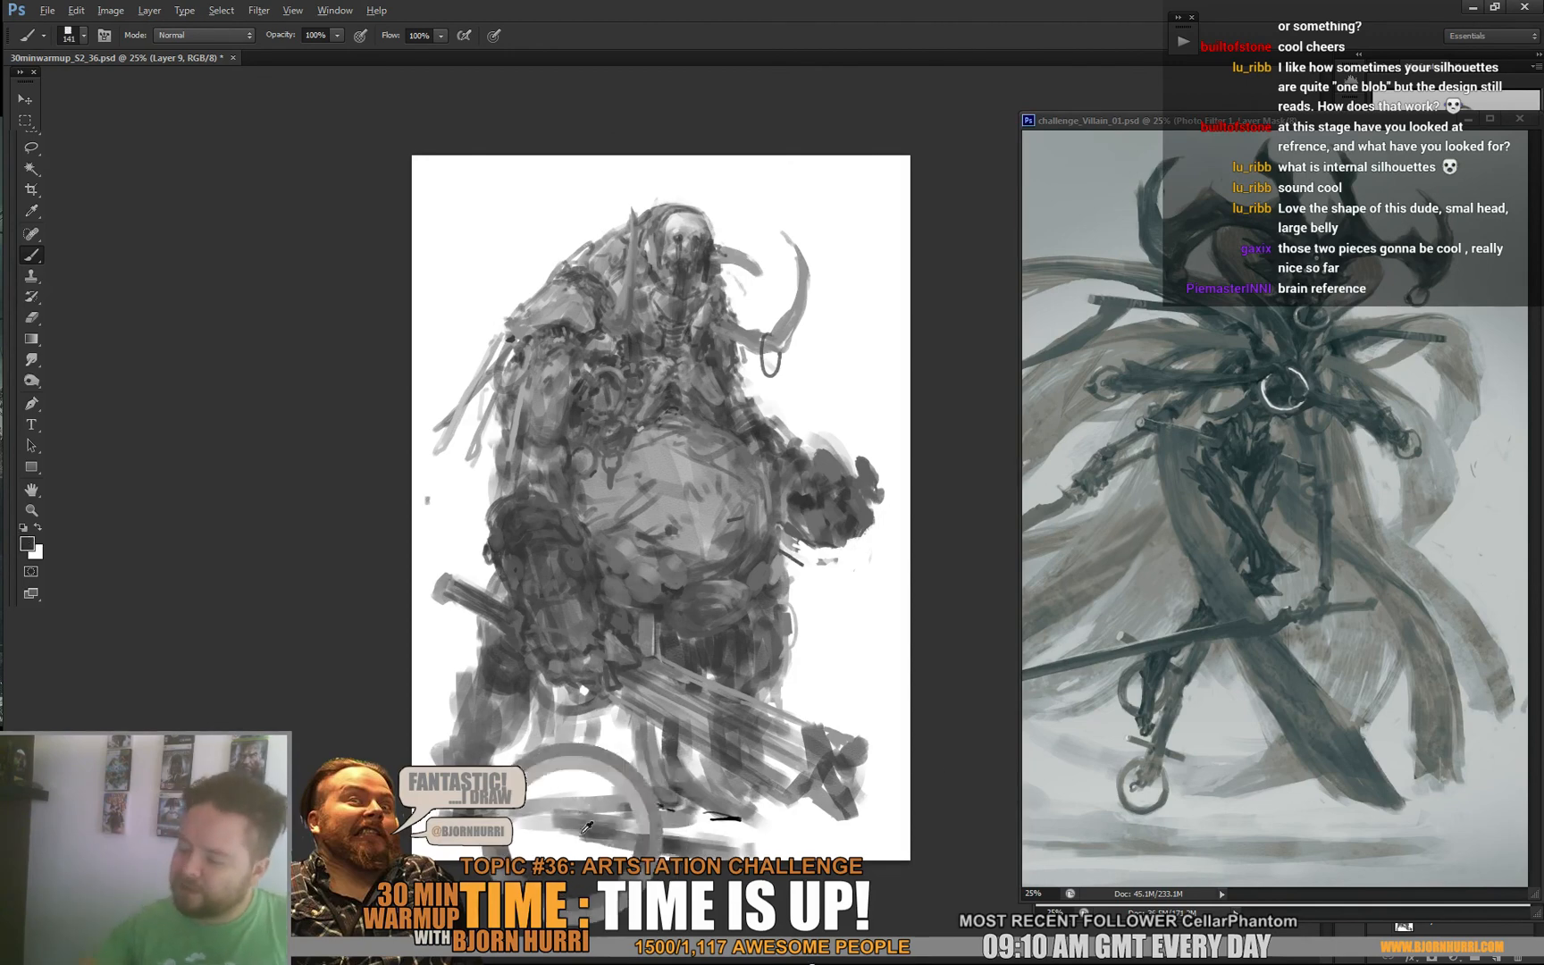
{"action": "mouse_move", "coordinate": [538, 796]}
{"action": "left_mouse_down"}
{"action": "mouse_move", "coordinate": [582, 796]}
{"action": "mouse_move", "coordinate": [626, 826]}
{"action": "mouse_move", "coordinate": [597, 840]}
{"action": "mouse_move", "coordinate": [738, 840]}
{"action": "mouse_move", "coordinate": [668, 836]}
{"action": "left_mouse_up"}
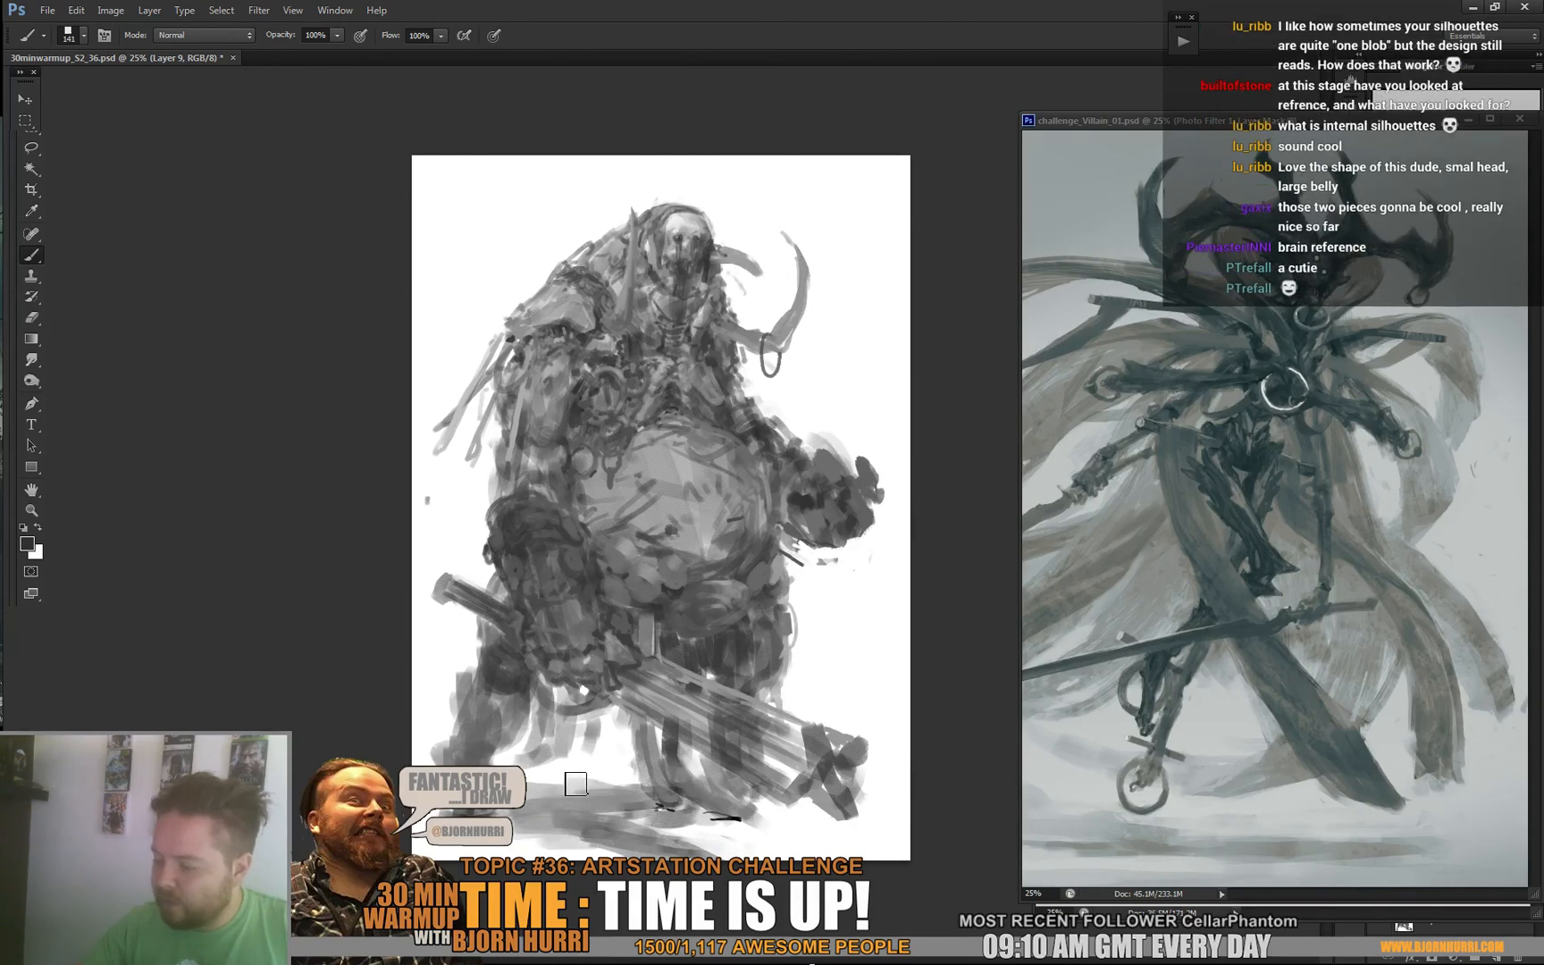
Try shading the upper background grey with a large soft round brush on the current layer, and undo it.
{"action": "right_click", "coordinate": [822, 513]}
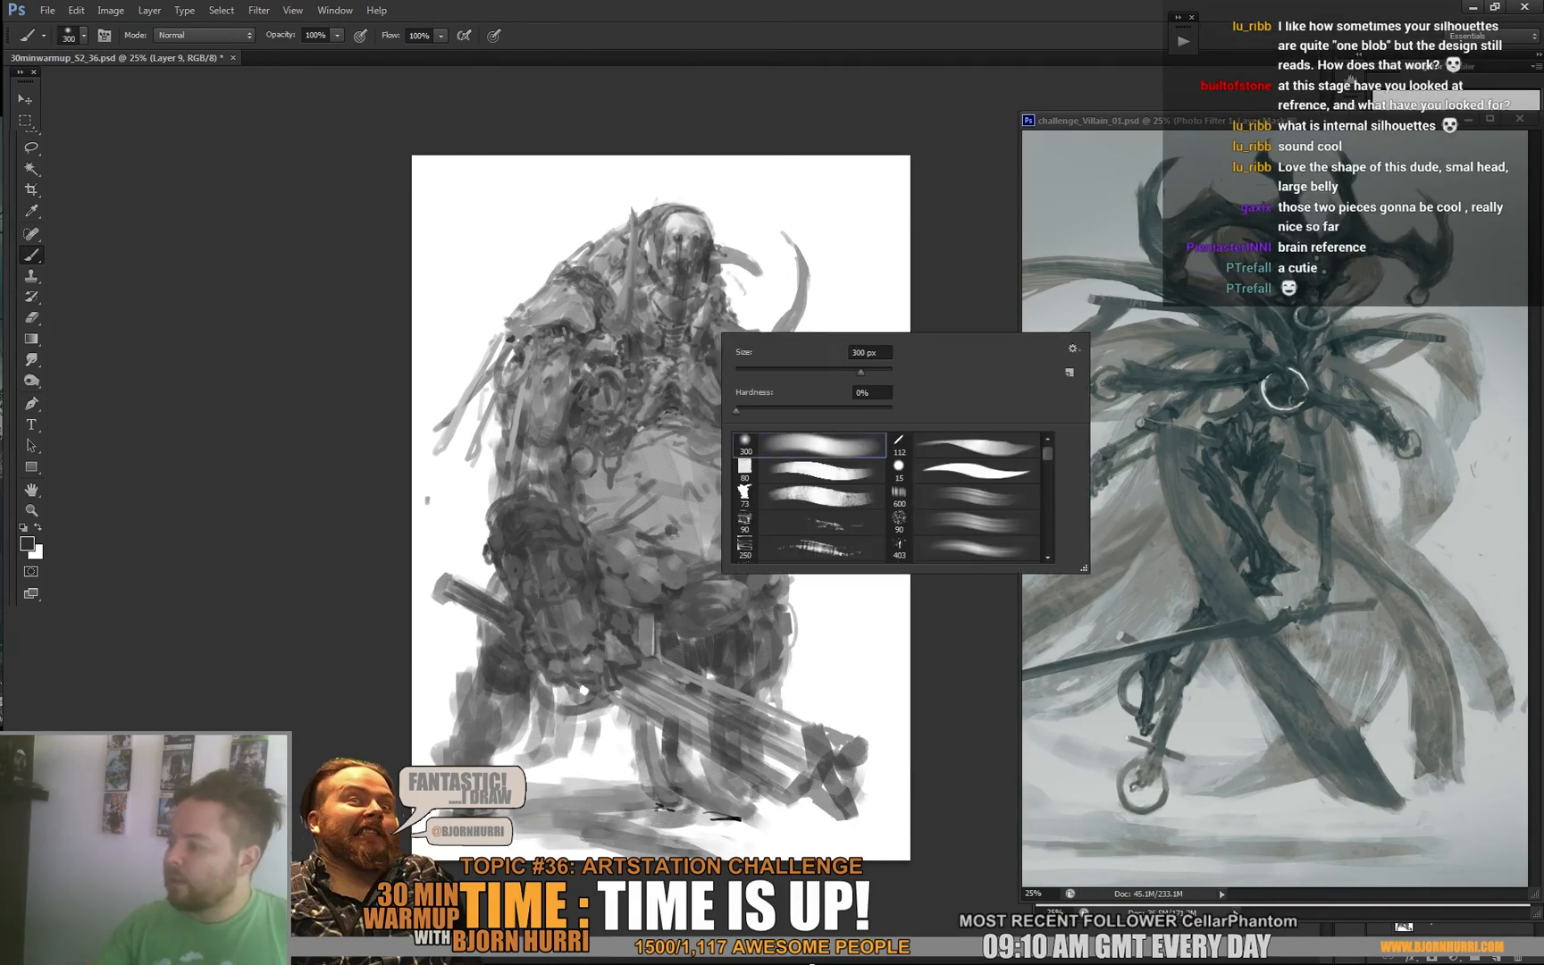
{"action": "mouse_move", "coordinate": [482, 206]}
{"action": "left_mouse_down"}
{"action": "mouse_move", "coordinate": [384, 304]}
{"action": "mouse_move", "coordinate": [554, 108]}
{"action": "mouse_move", "coordinate": [760, 81]}
{"action": "left_mouse_up"}
{"action": "left_click_drag", "start_coordinate": [831, 134], "coordinate": [857, 202]}
{"action": "left_click", "coordinate": [763, 268], "text": "alt"}
{"action": "key", "text": "ctrl+alt+z"}
{"action": "key", "text": "ctrl+alt+z"}
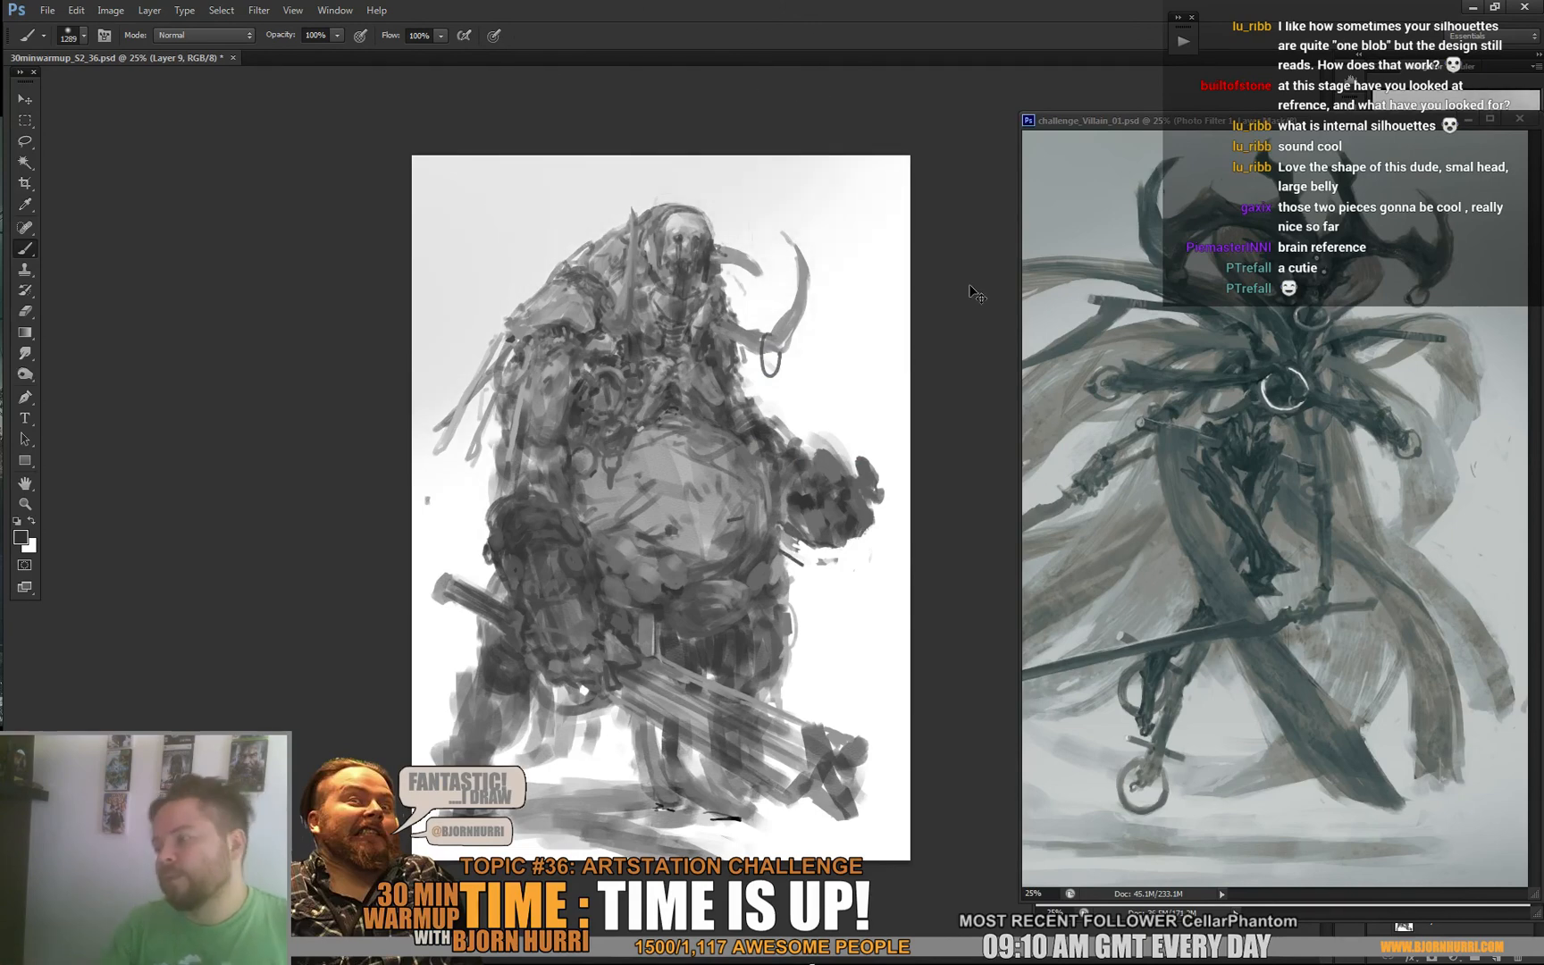
{"action": "key", "text": "ctrl+alt+shift+k"}
{"action": "key", "text": "Escape"}
Create a new layer and paint a soft grey gradient over the upper background around the head with a sampled tone.
{"action": "key", "text": "ctrl+alt+shift+n"}
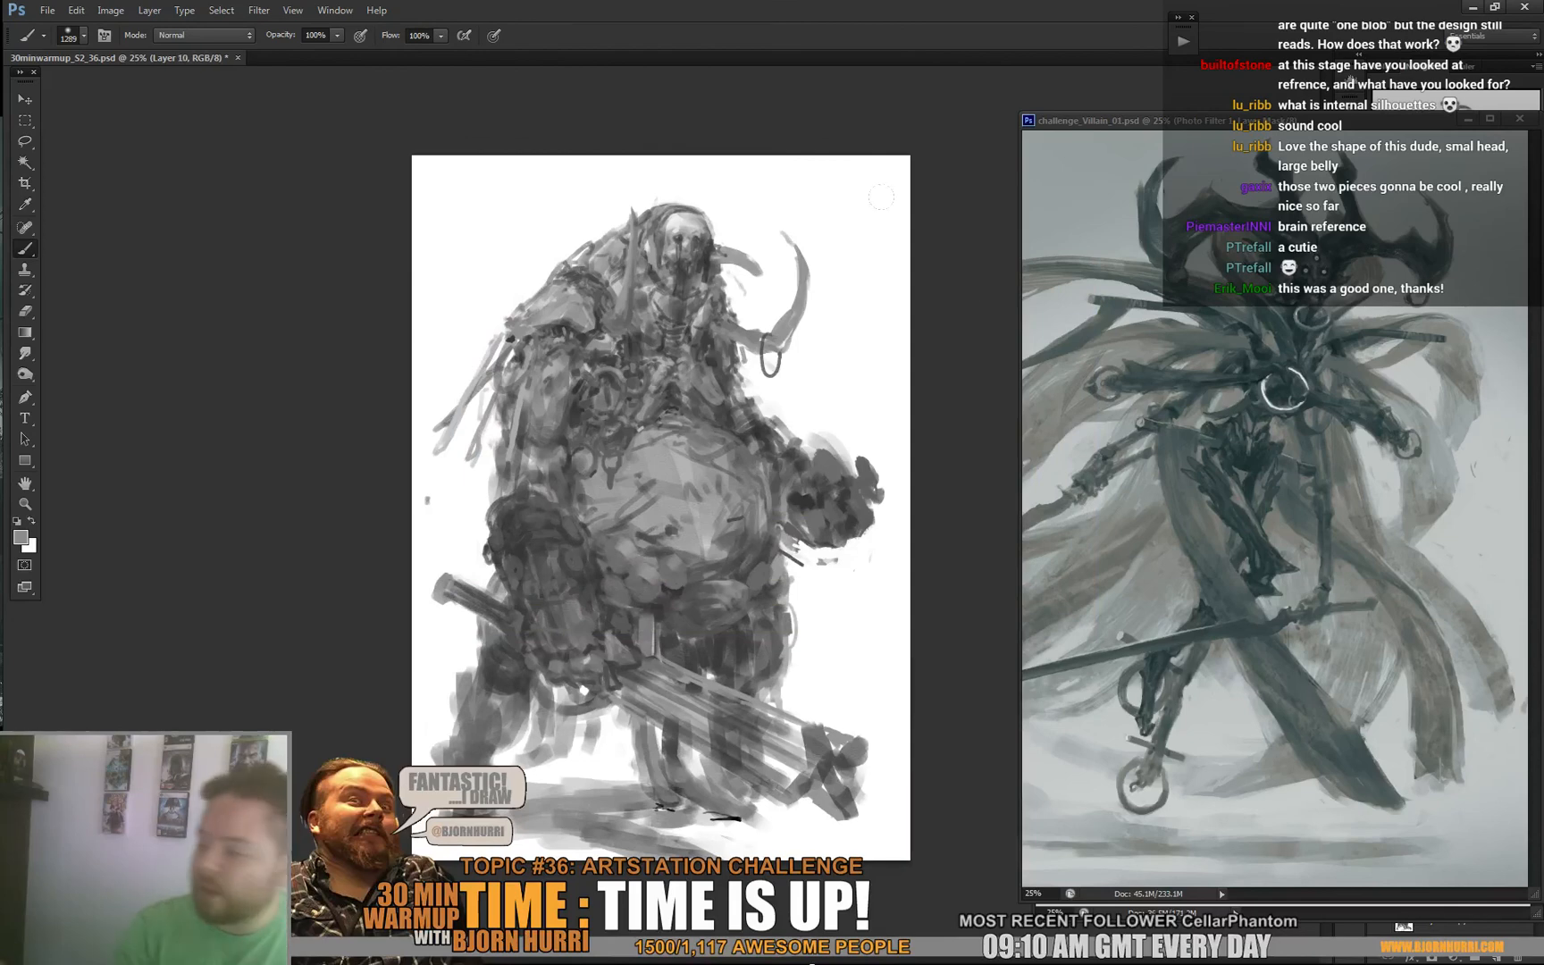
{"action": "left_click", "coordinate": [585, 340], "text": "alt"}
{"action": "mouse_move", "coordinate": [447, 259]}
{"action": "left_mouse_down"}
{"action": "mouse_move", "coordinate": [536, 184]}
{"action": "mouse_move", "coordinate": [635, 135]}
{"action": "left_mouse_up"}
{"action": "mouse_move", "coordinate": [853, 98]}
{"action": "left_mouse_down"}
{"action": "mouse_move", "coordinate": [831, 201]}
{"action": "mouse_move", "coordinate": [697, 152]}
{"action": "left_mouse_up"}
{"action": "left_click_drag", "start_coordinate": [420, 304], "coordinate": [402, 362]}
Erase the grey haze over the face with a 166 px eraser and save the document.
{"action": "key", "text": "e"}
{"action": "right_click", "coordinate": [687, 233]}
{"action": "left_click", "coordinate": [704, 264]}
{"action": "left_click_drag", "start_coordinate": [683, 217], "coordinate": [666, 239]}
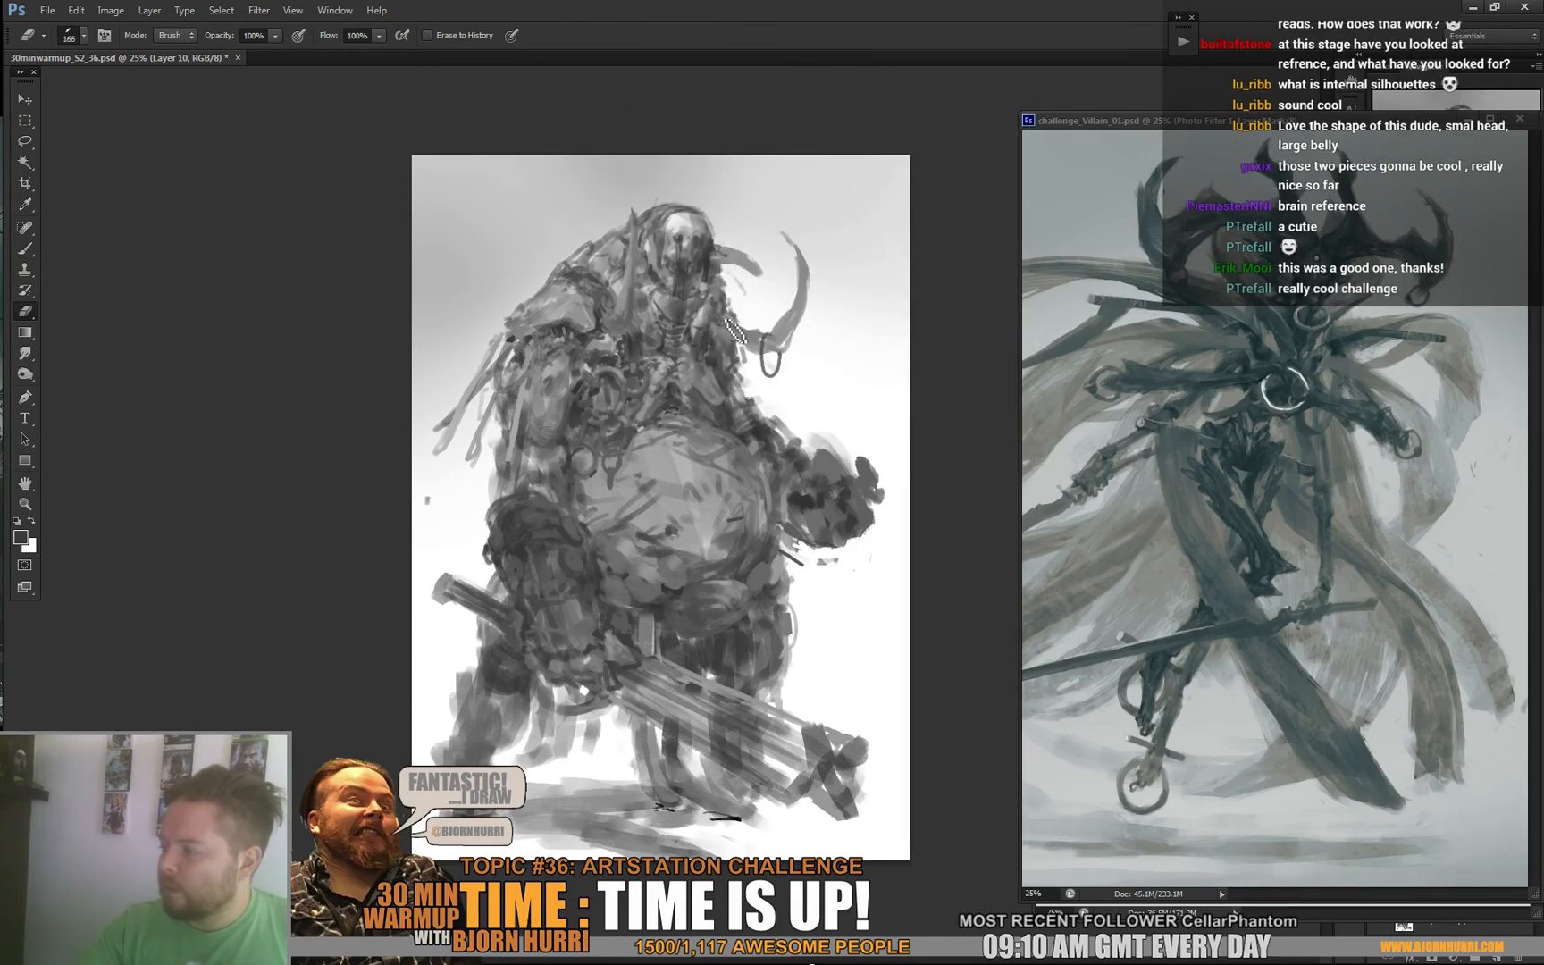
{"action": "key", "text": "ctrl+s"}
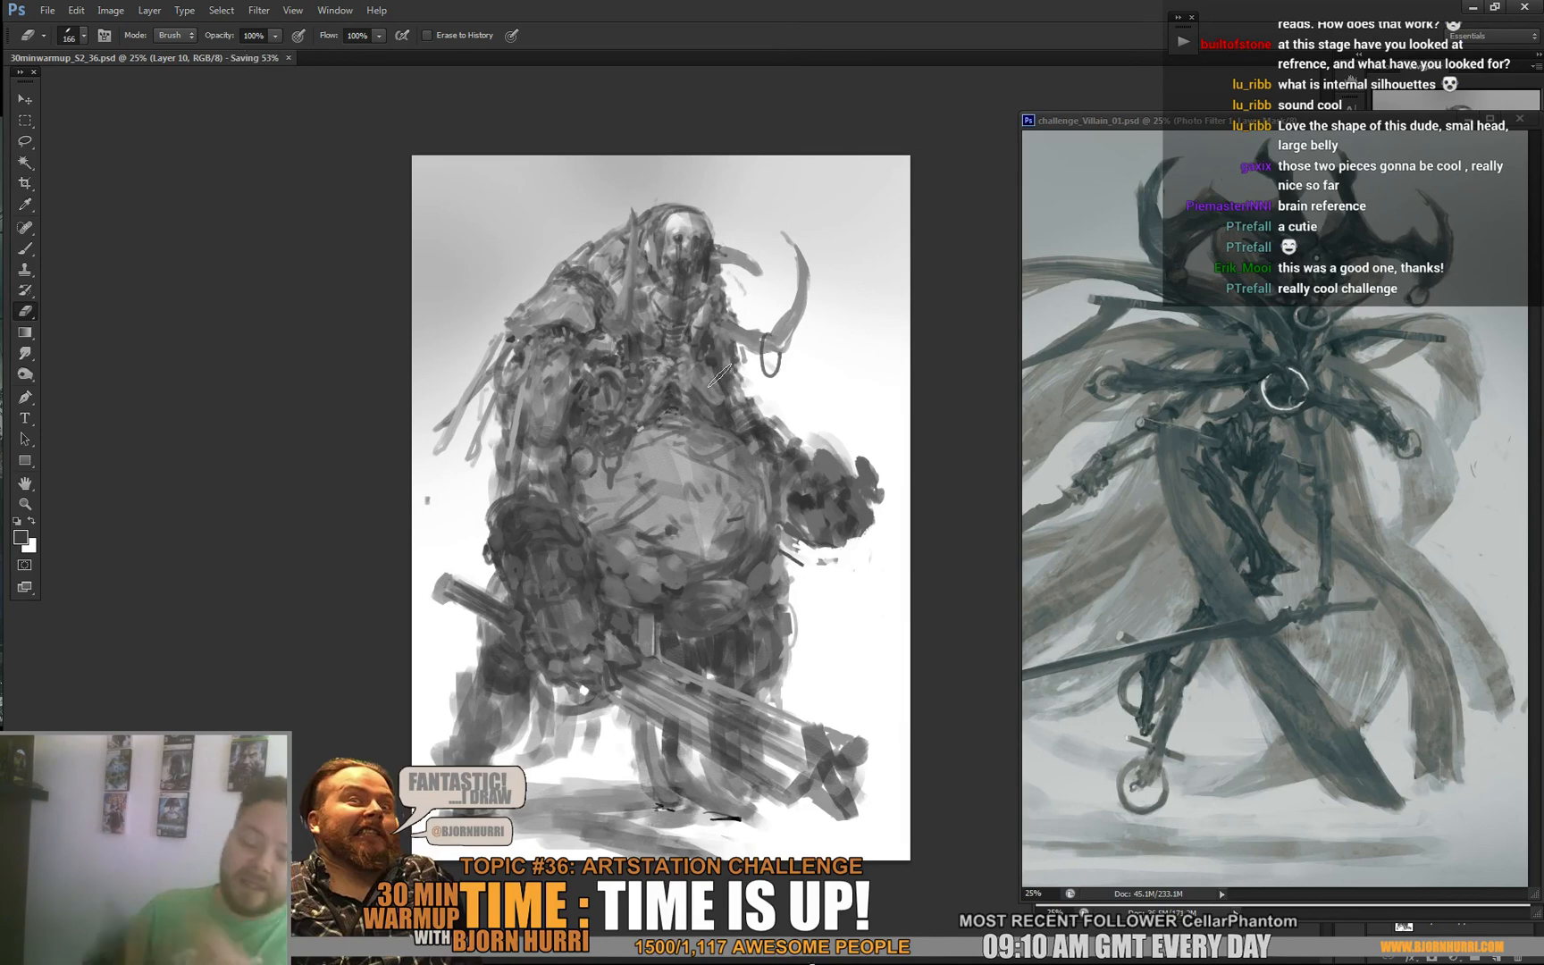